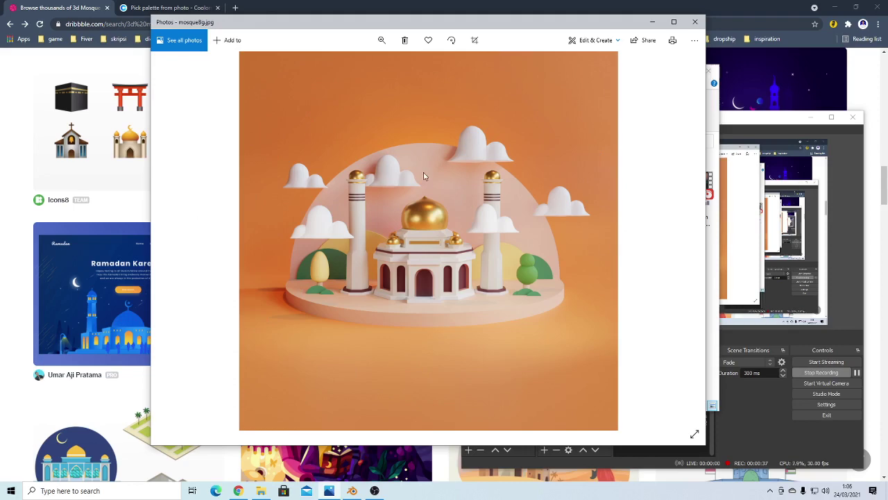
Look through the rendered mosque images and browse the 3D mosque search results on Dribbble for a reference design
key(Right)
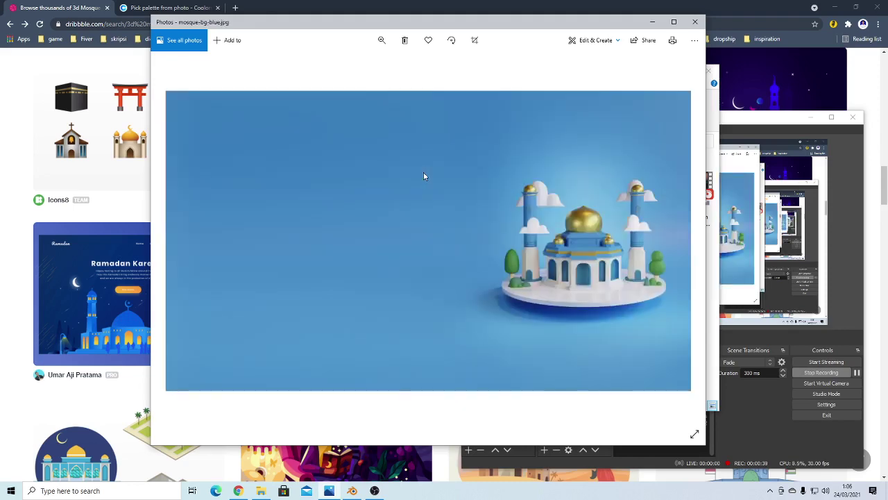
key(Right)
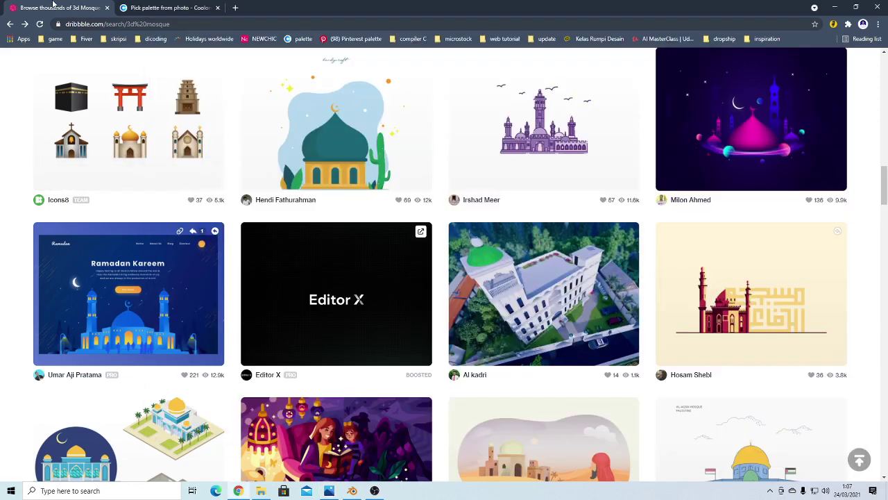
click(138, 151)
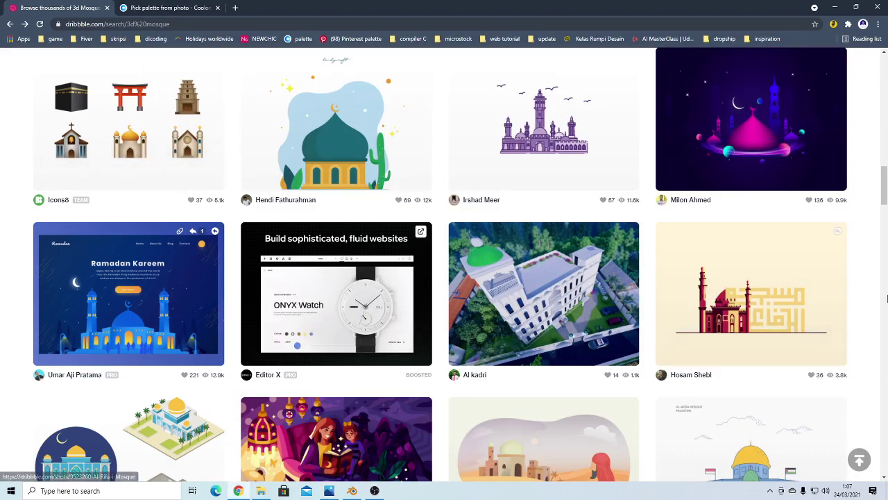
scroll(886, 215, down, 2)
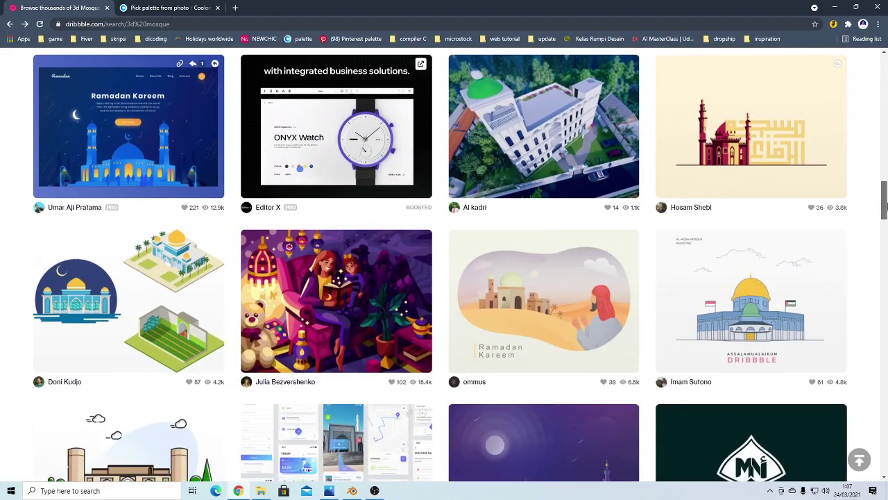
drag(886, 205, 886, 165)
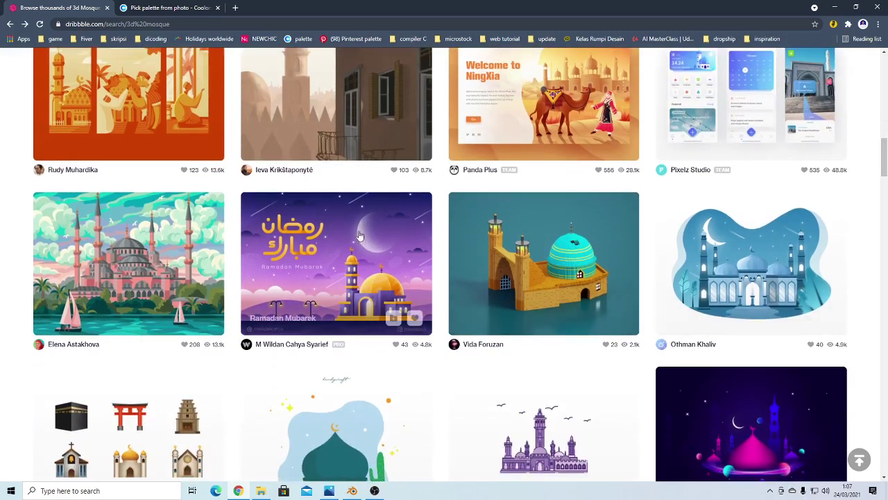
Open the Ramadan Mubarak mosque illustration and examine its dome, minaret, lamps and night background
click(396, 261)
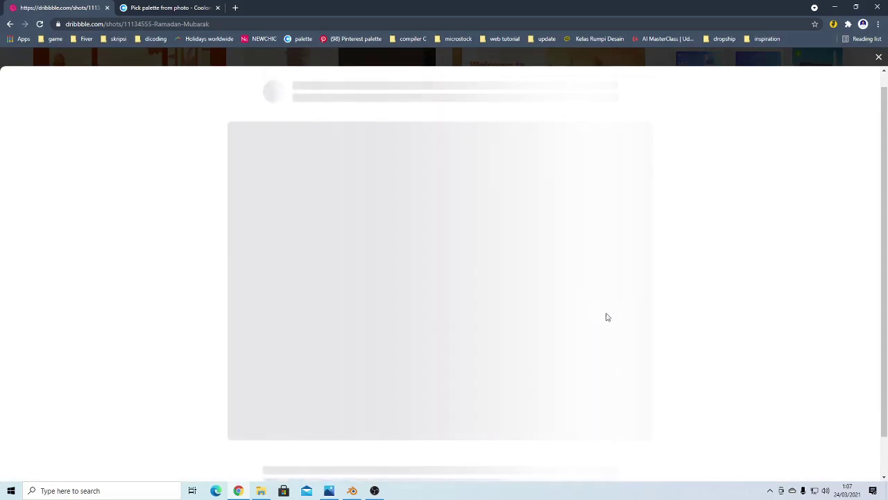
scroll(554, 271, up, 1)
scroll(554, 271, down, 2)
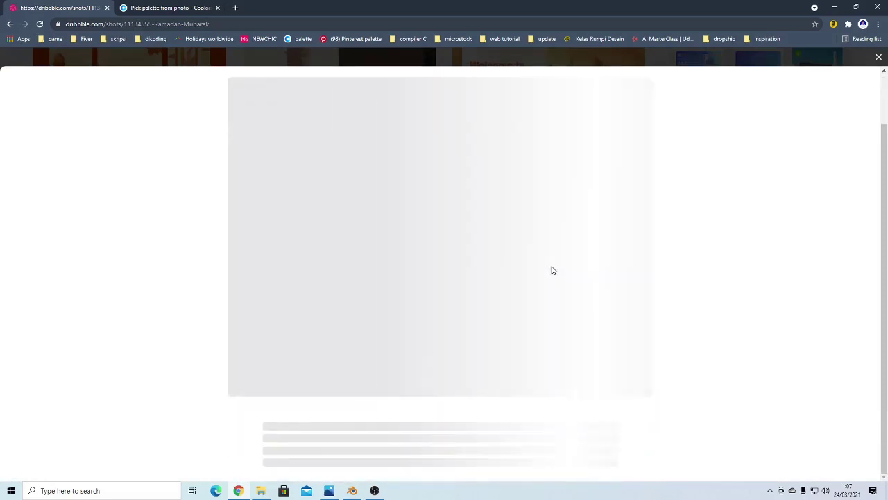
scroll(553, 270, up, 2)
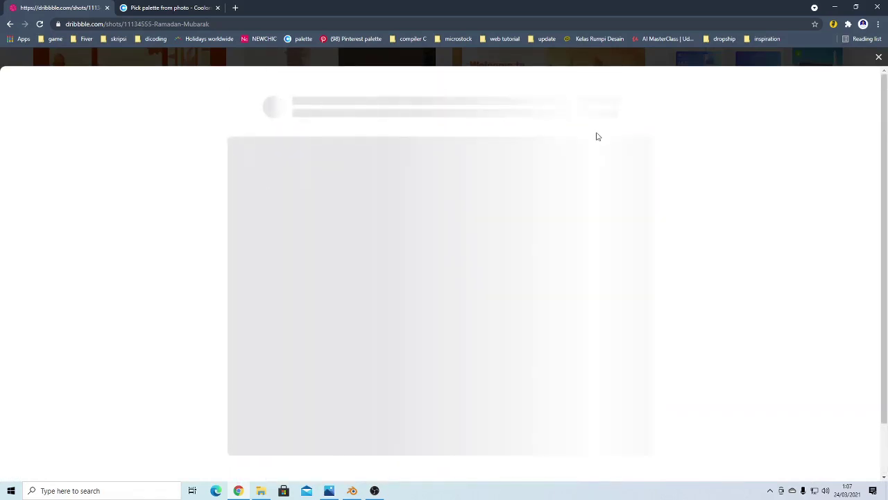
click(879, 56)
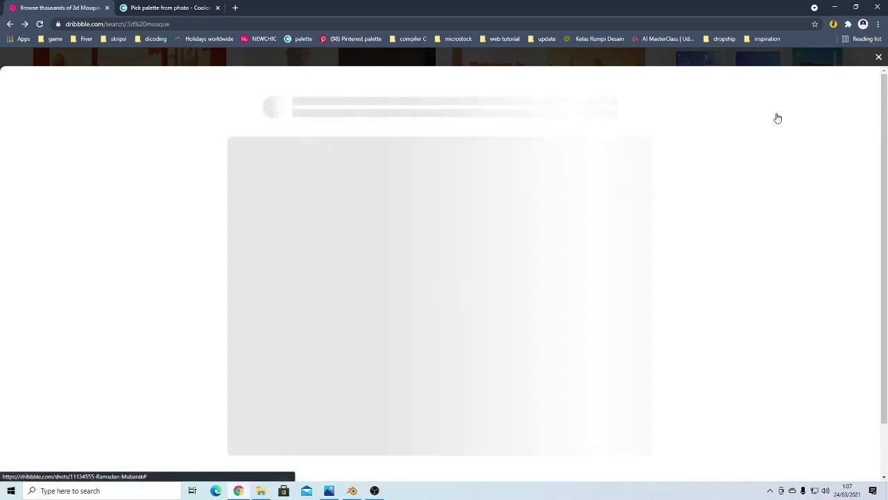
click(379, 272)
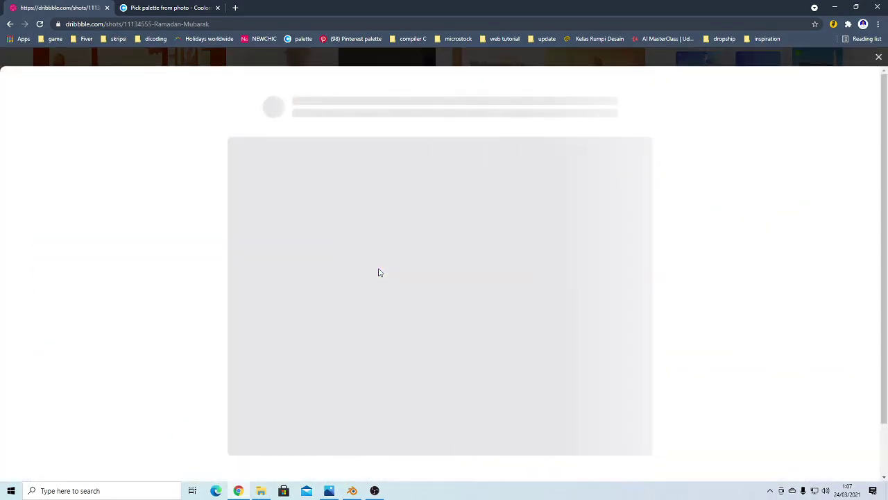
scroll(532, 300, down, 1)
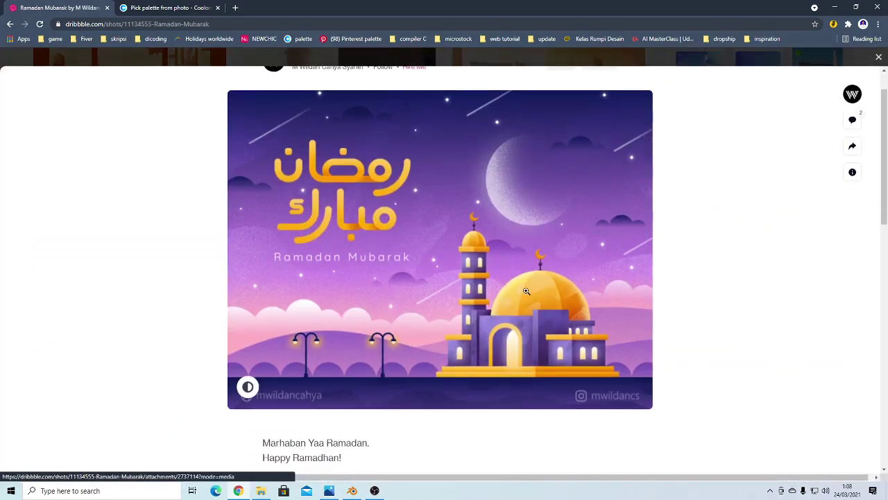
scroll(528, 292, up, 1)
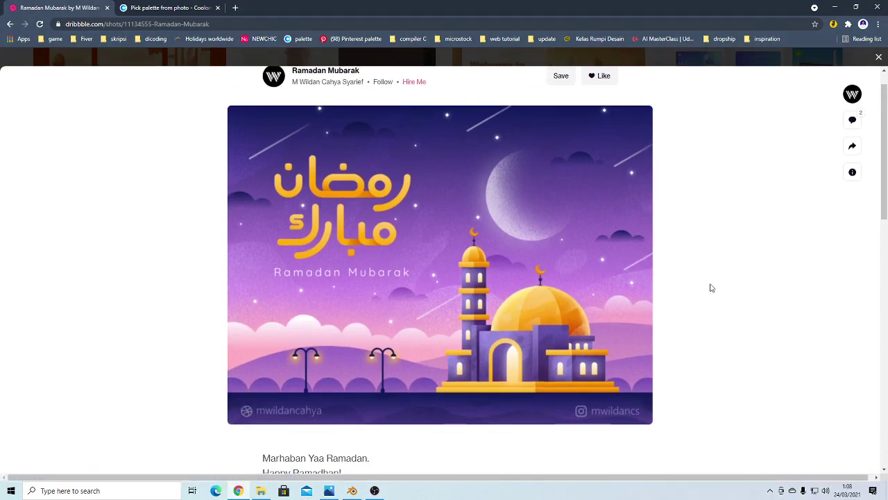
scroll(248, 426, up, 1)
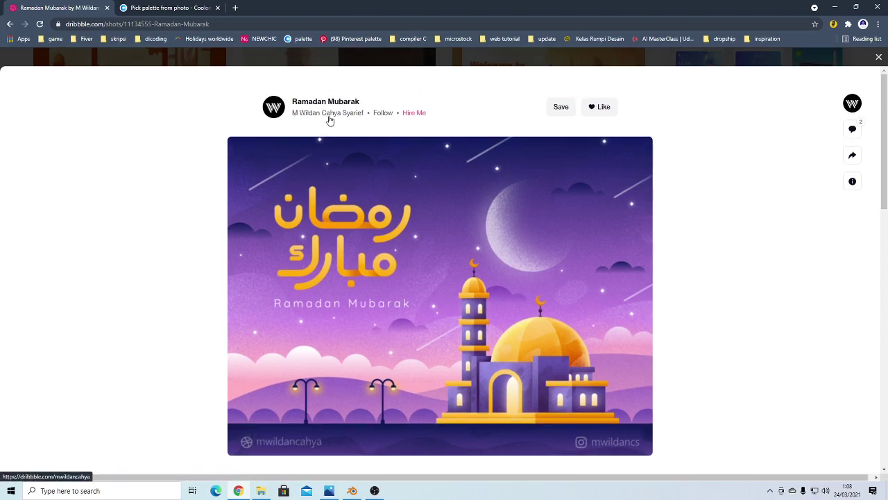
scroll(522, 260, down, 1)
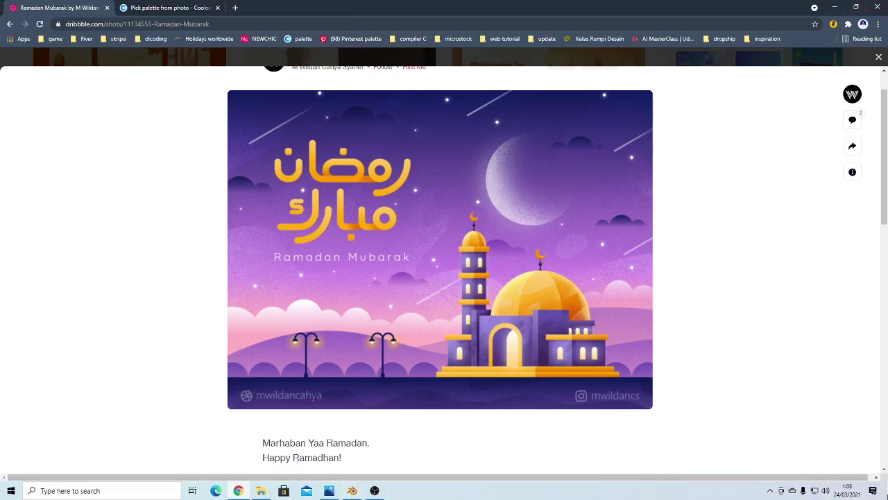
Switch to Blender, dismiss the splash screen and stay in the default scene
click(887, 493)
click(353, 491)
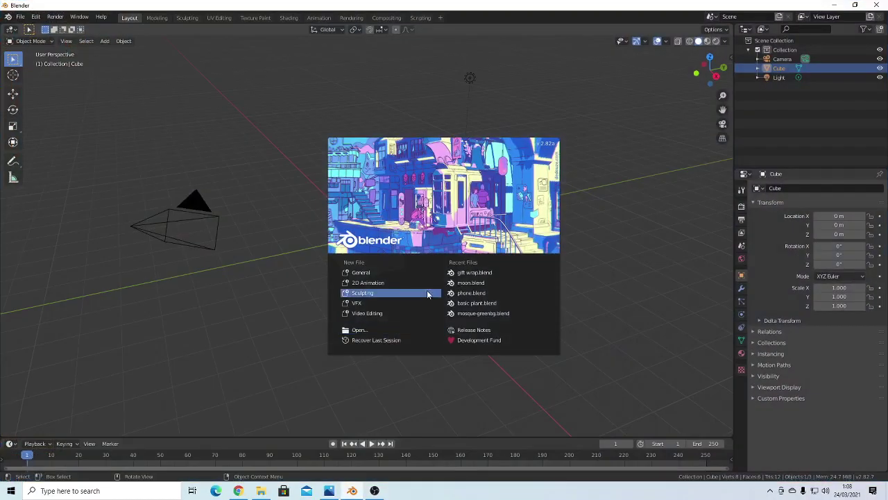
click(602, 264)
scroll(632, 153, down, 4)
scroll(601, 259, up, 2)
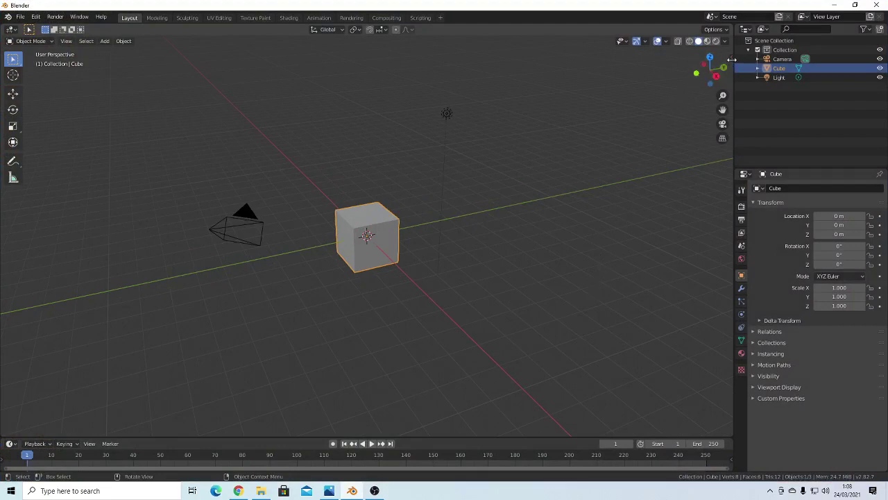
Enable the Screencast Keys display in the 3D viewport, then collapse its settings and hide the sidebar
key(n)
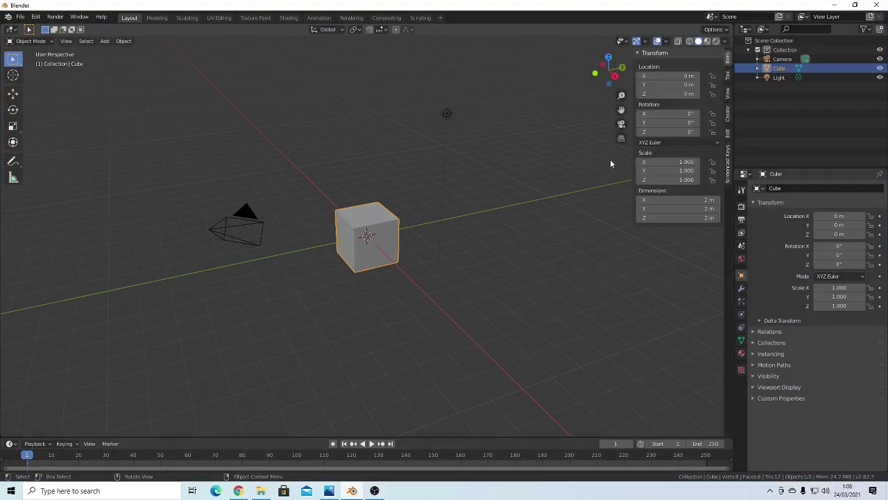
click(728, 161)
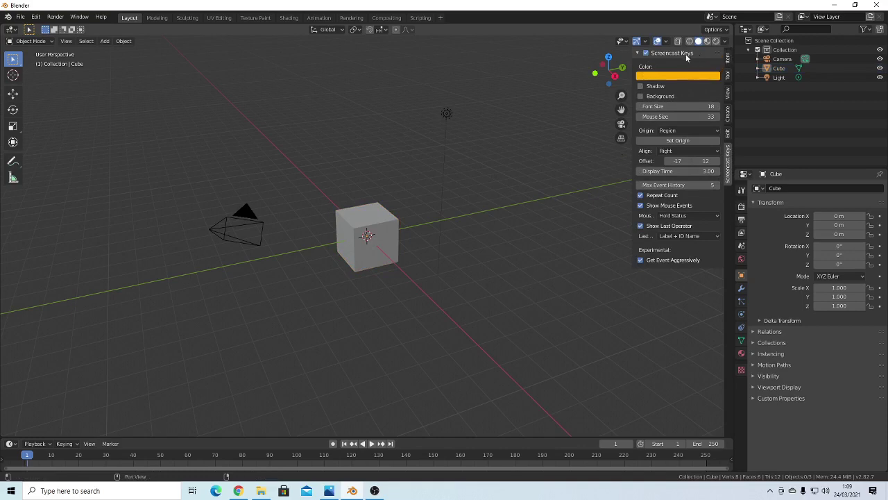
click(639, 54)
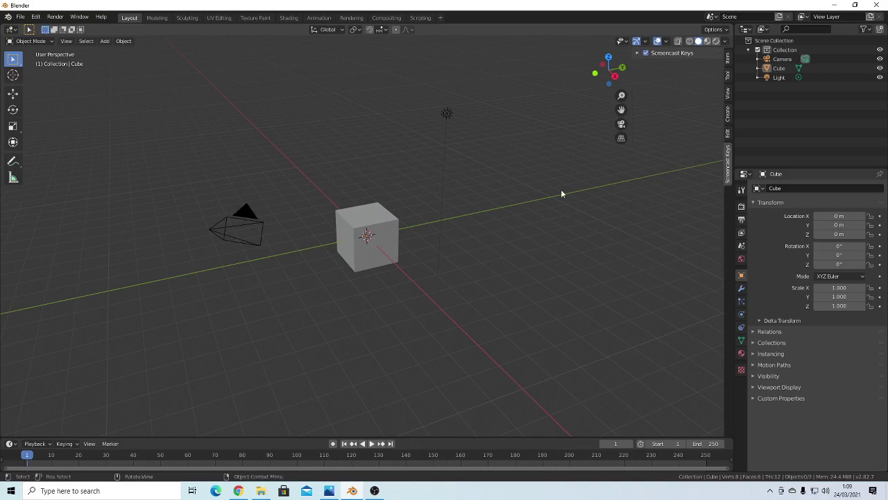
key(n)
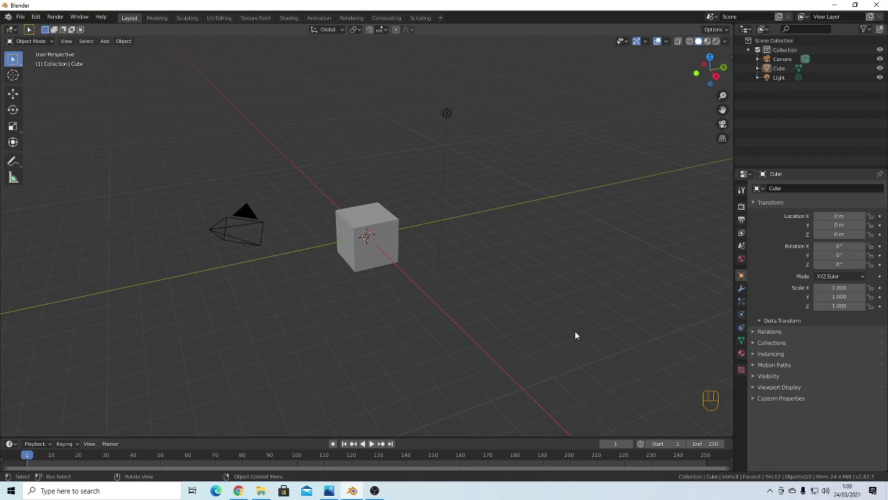
Identify the default scene objects by selecting the cube, the light and the camera one after another
drag(694, 364, 713, 392)
click(378, 214)
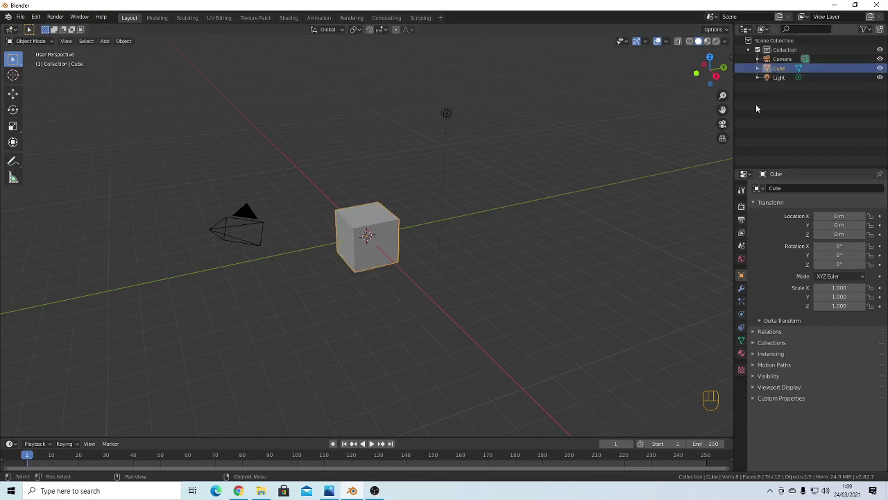
drag(410, 94, 488, 147)
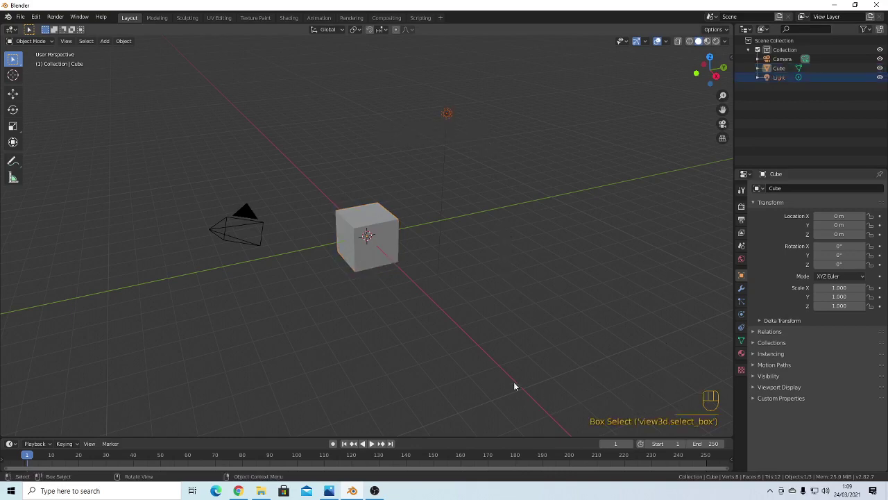
drag(179, 189, 244, 274)
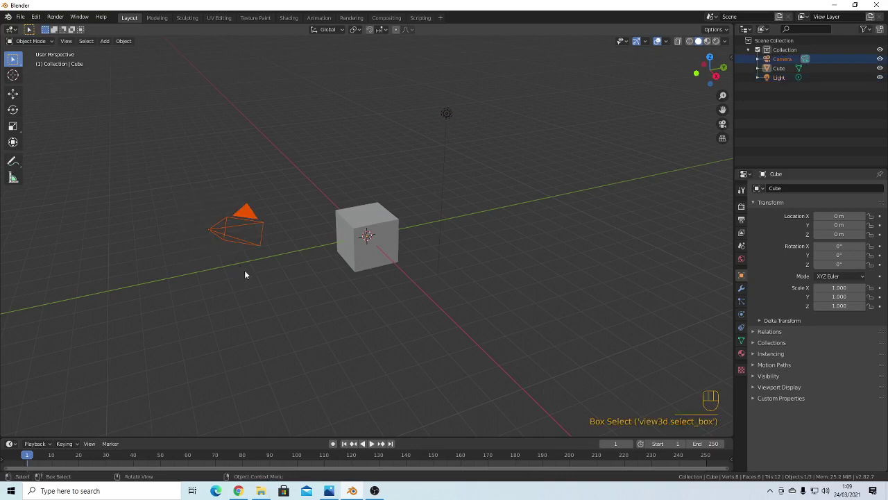
click(363, 276)
Inspect the cube from the front view, then orbit back to an angled perspective of the scene
key(grave)
click(380, 280)
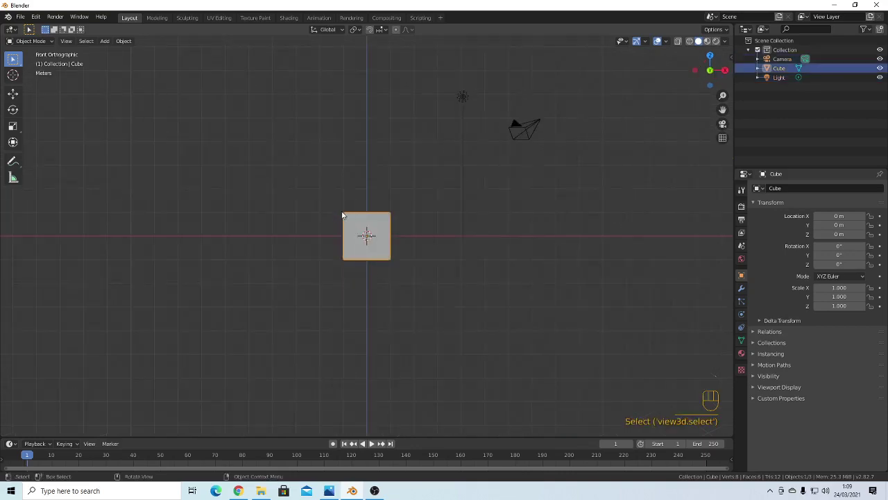
drag(337, 205, 427, 276)
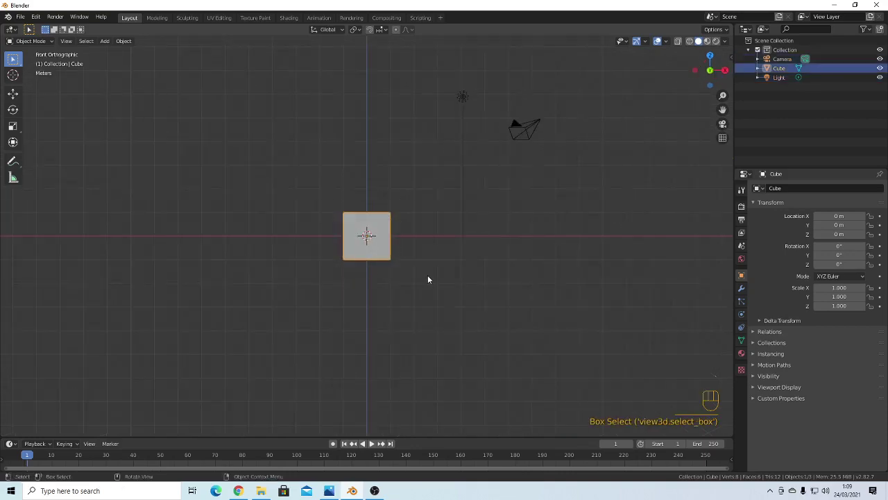
click(523, 291)
middle_drag(524, 291, 377, 252)
middle_drag(455, 218, 504, 252)
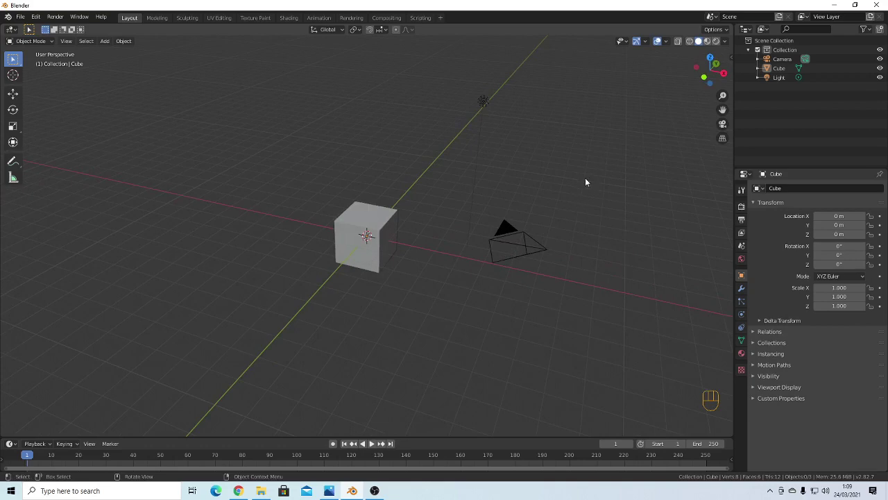
Examine the light and the camera by box-selecting each one separately
scroll(563, 272, down, 3)
middle_drag(564, 271, 549, 251)
drag(403, 135, 492, 203)
middle_drag(493, 204, 470, 230)
drag(443, 213, 490, 270)
middle_drag(490, 270, 492, 219)
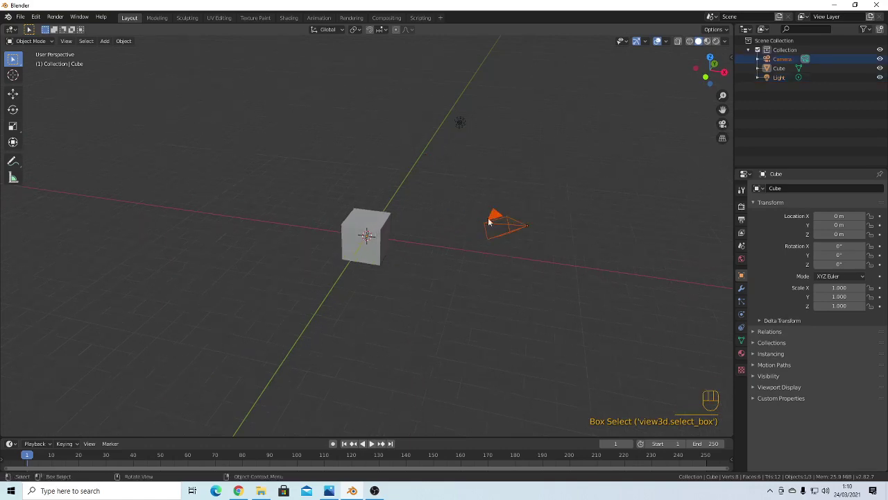
drag(412, 81, 483, 136)
drag(501, 222, 470, 191)
drag(418, 72, 498, 159)
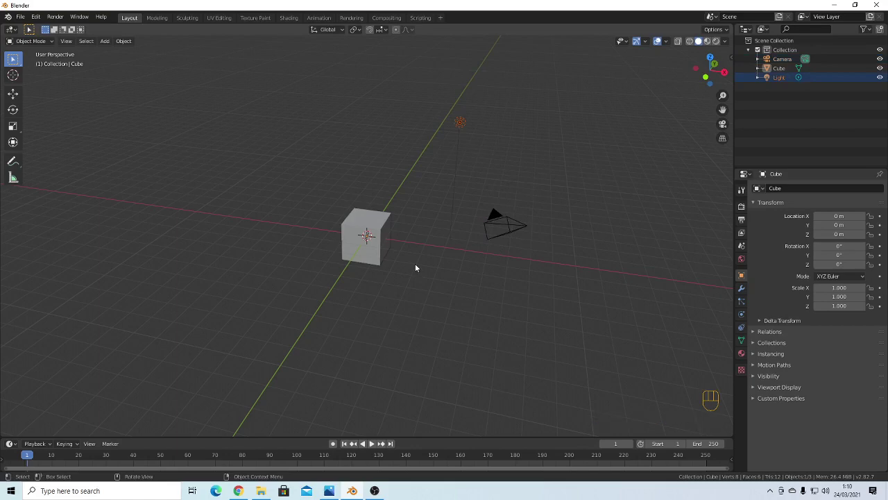
Box-select the light, add the camera to the selection, then deselect everything
click(496, 197)
drag(438, 87, 501, 146)
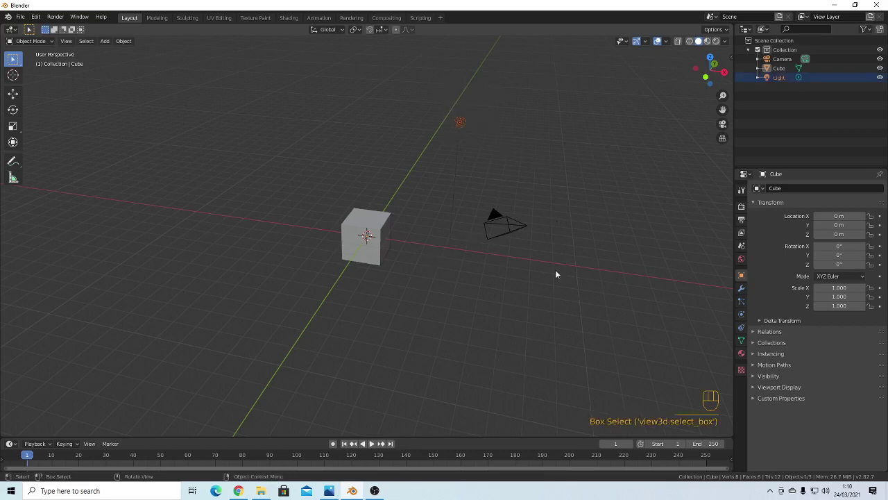
shift+drag(549, 268, 475, 169)
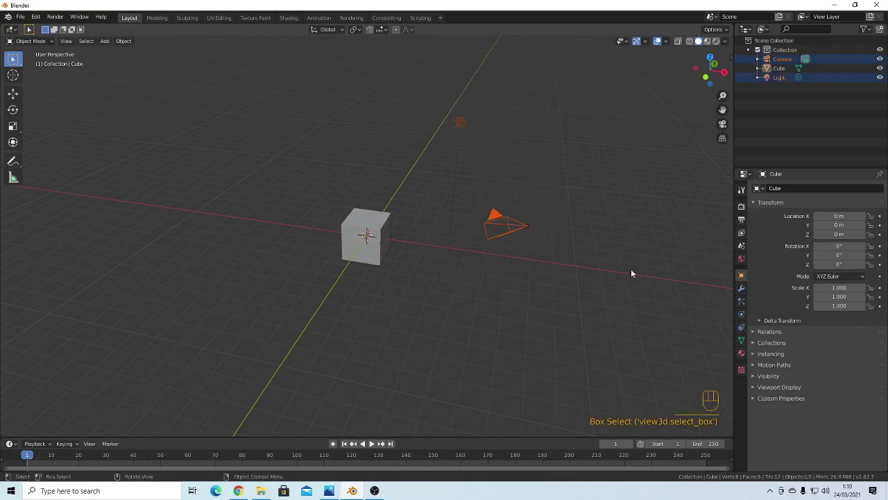
click(635, 157)
Create a new collection and name it "lampu dan camera"
click(880, 29)
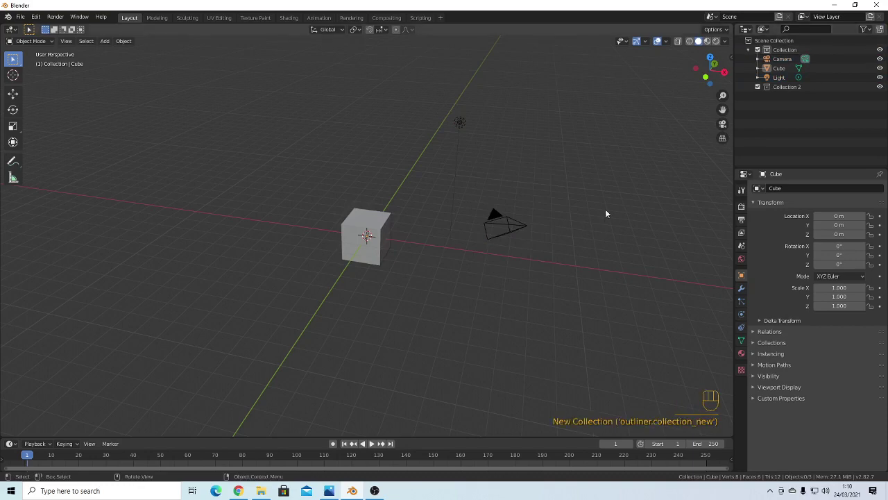
click(798, 87)
text(lamp)
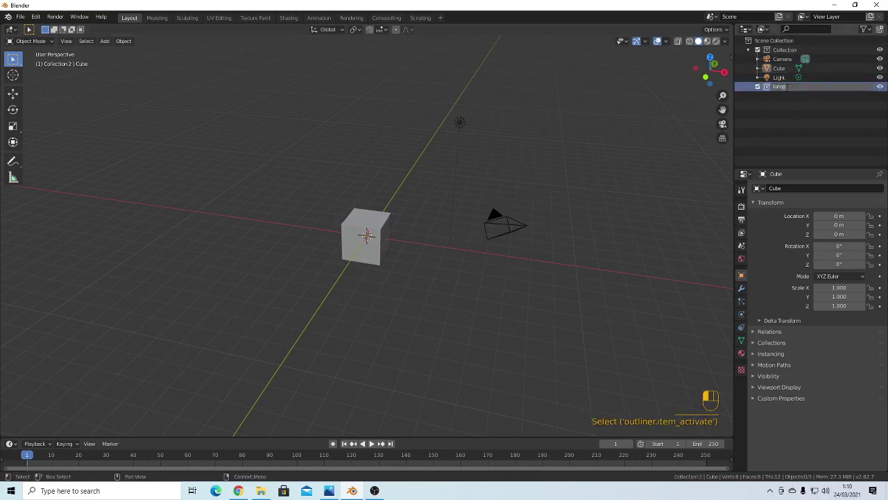
text( dar)
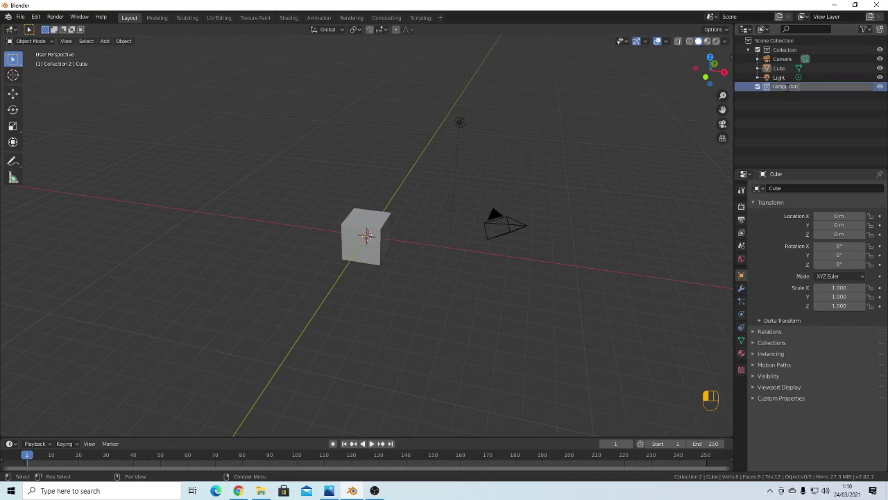
text( camera)
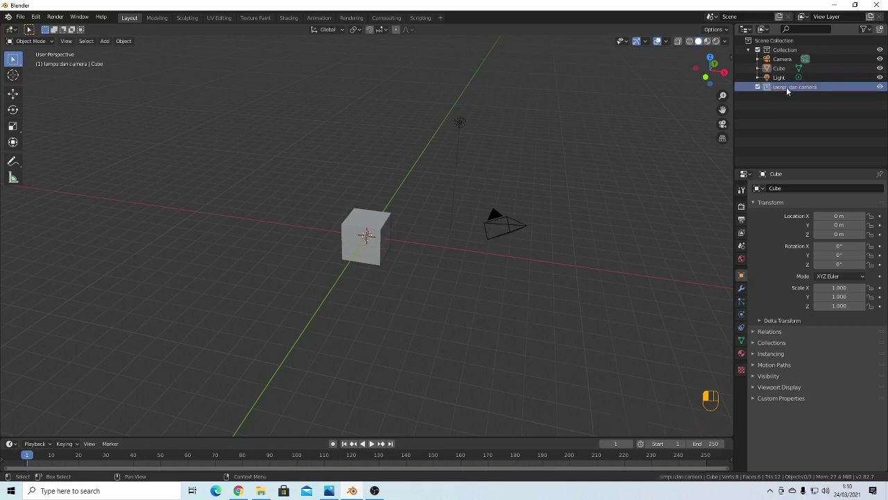
key(Return)
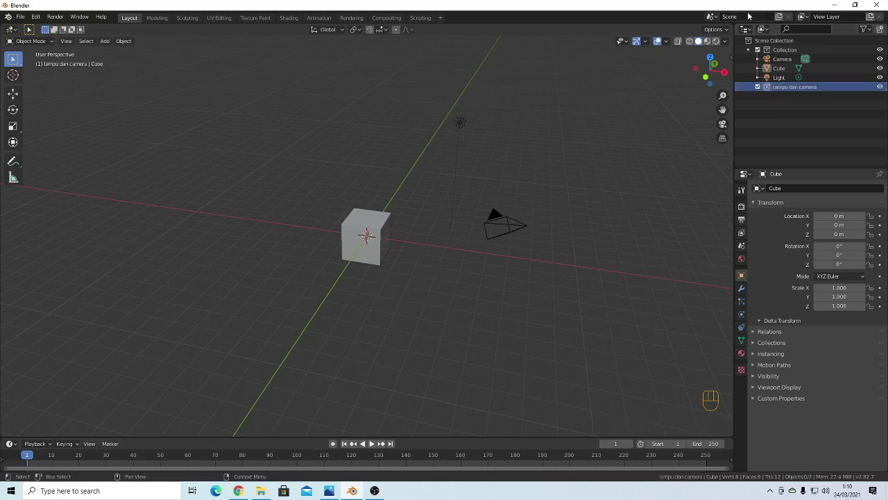
Move the camera and the light into the "lampu dan camera" collection and hide that collection
click(780, 60)
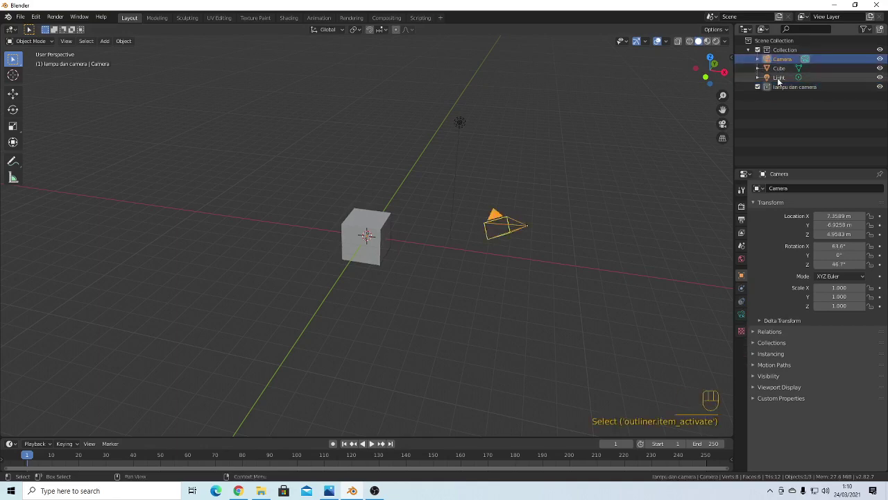
ctrl+click(779, 78)
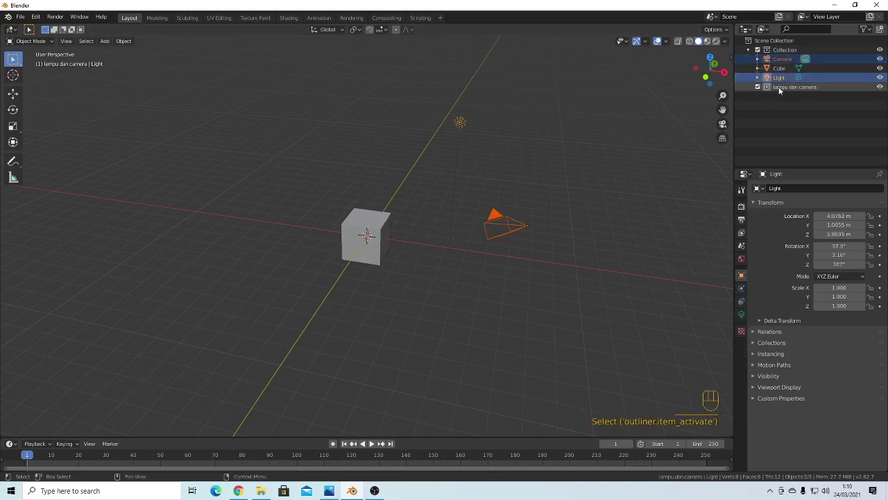
drag(781, 78, 785, 87)
click(661, 167)
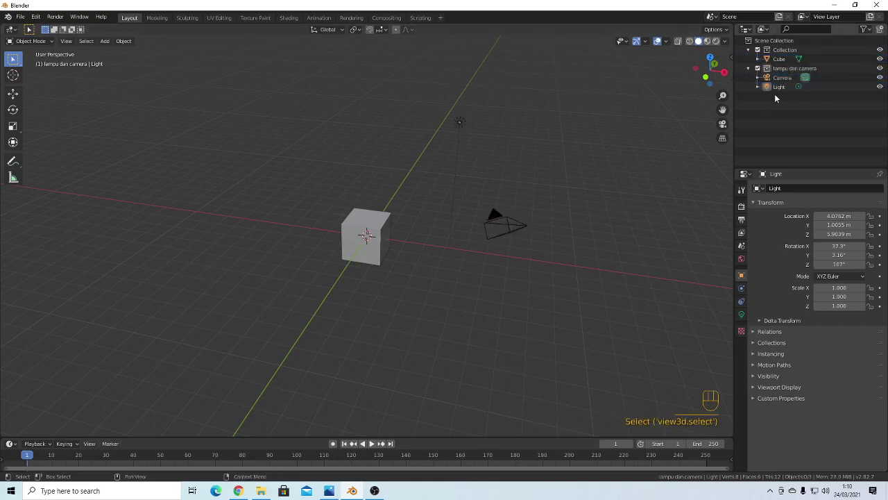
click(881, 69)
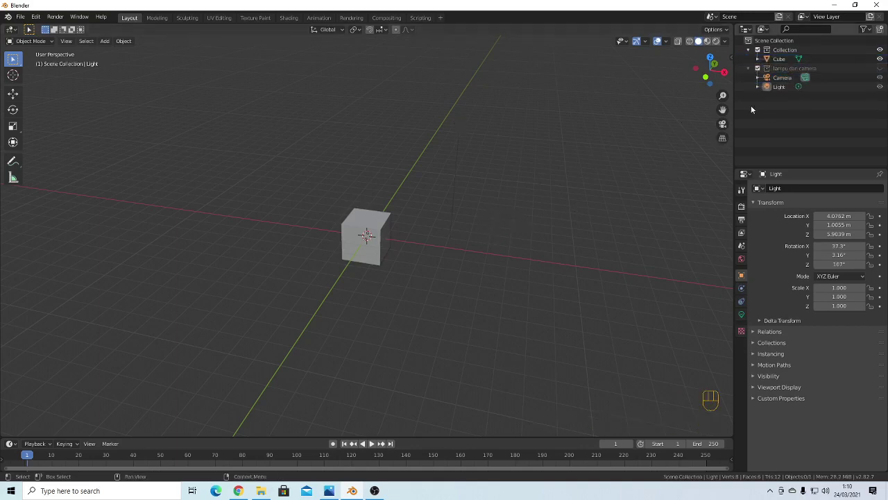
Switch to the front view and delete the default cube
middle_drag(547, 149, 455, 236)
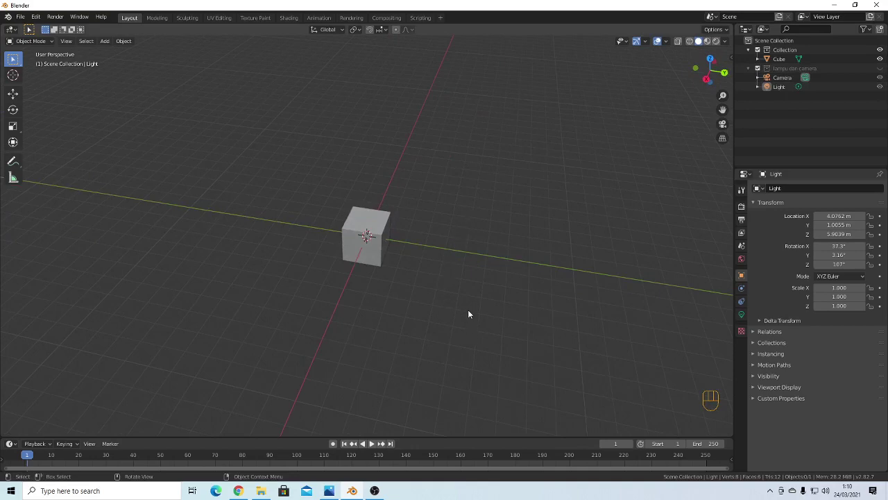
key(grave)
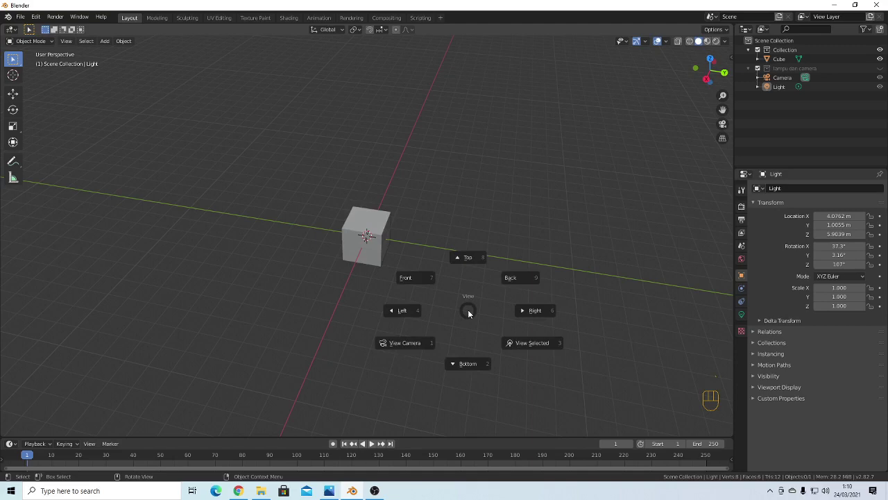
click(424, 280)
scroll(430, 255, up, 1)
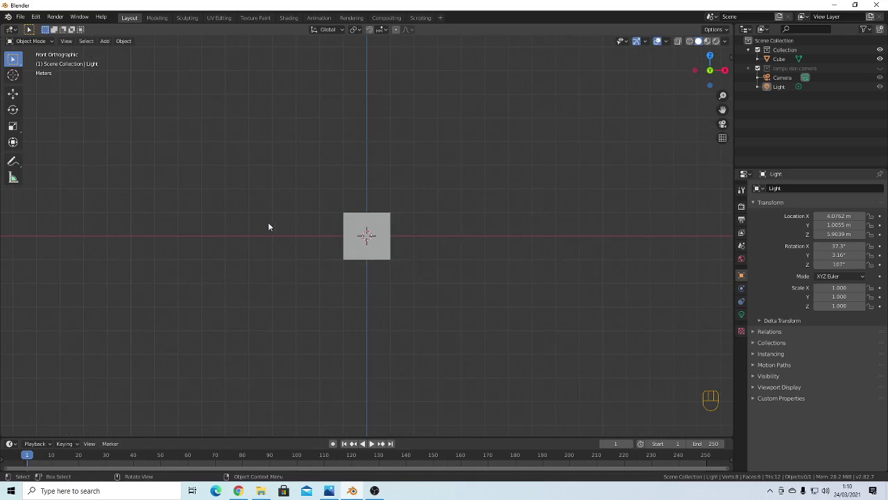
click(388, 224)
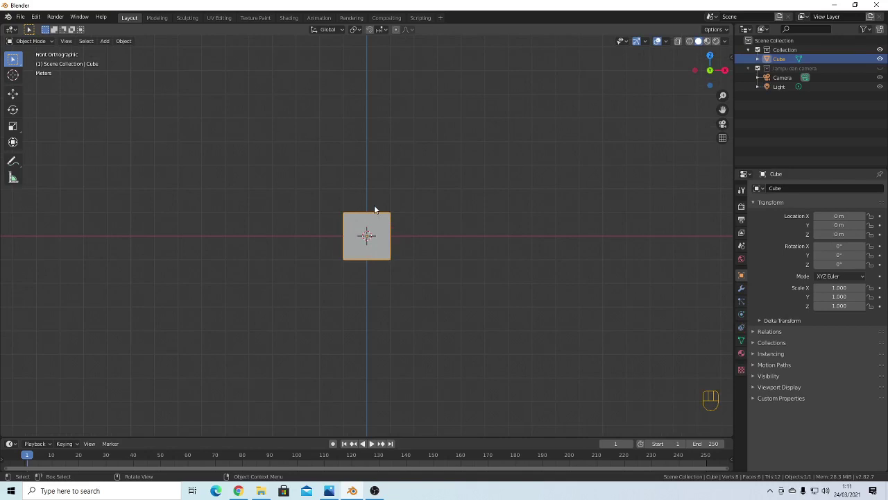
key(x)
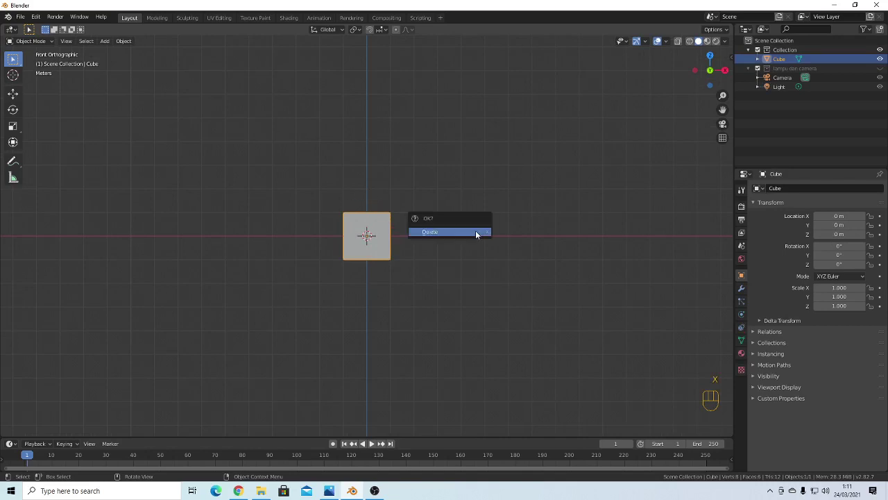
click(475, 231)
key(shift)
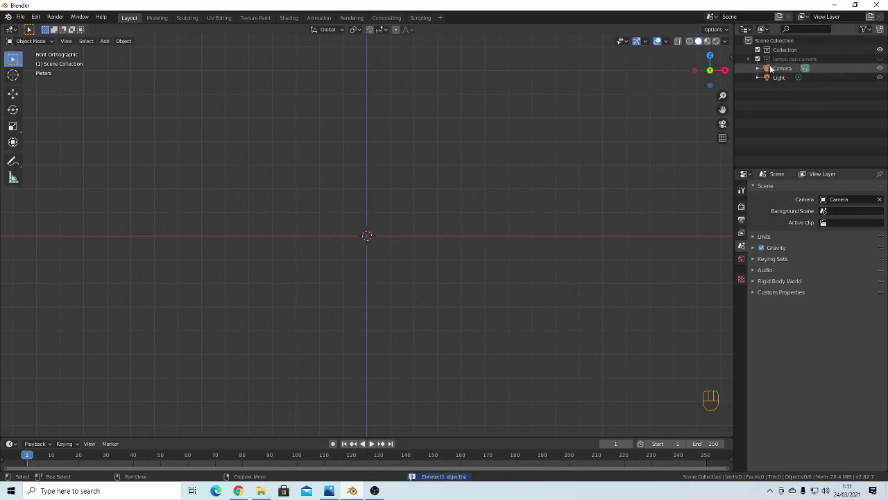
Make "Collection" the active collection, collapse "lampu dan camera", and add a plane mesh at the origin
click(784, 50)
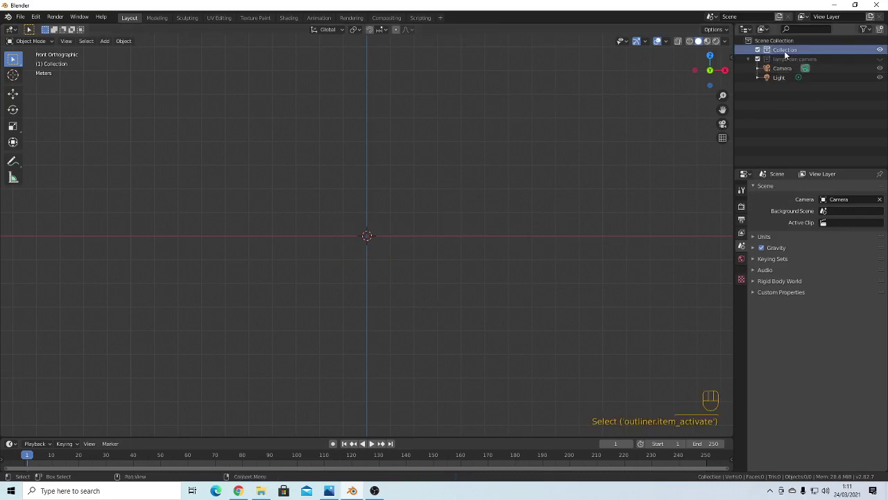
click(748, 59)
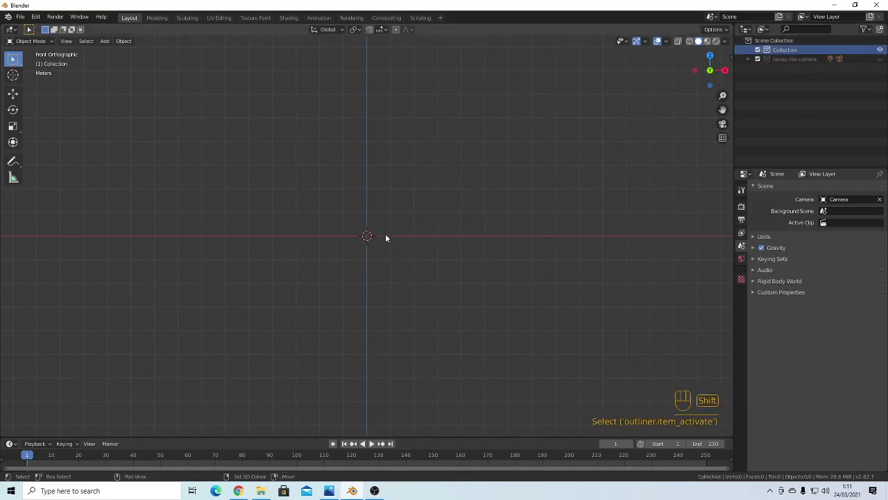
key(shift+a)
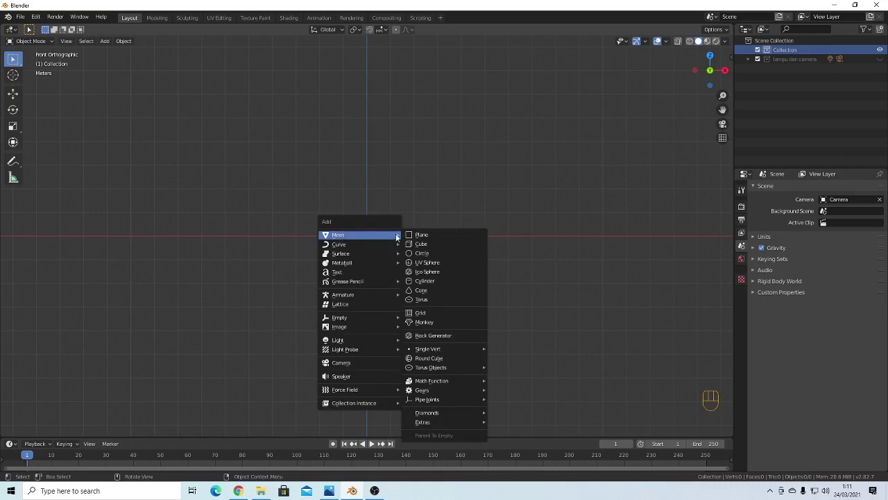
click(438, 234)
middle_drag(402, 204, 556, 199)
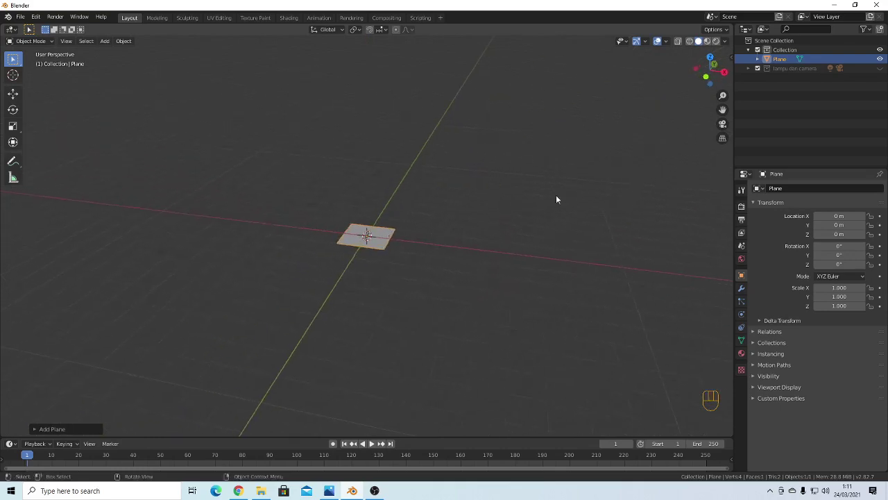
Rename the collection that holds the plane as "bangunan"
double_click(779, 50)
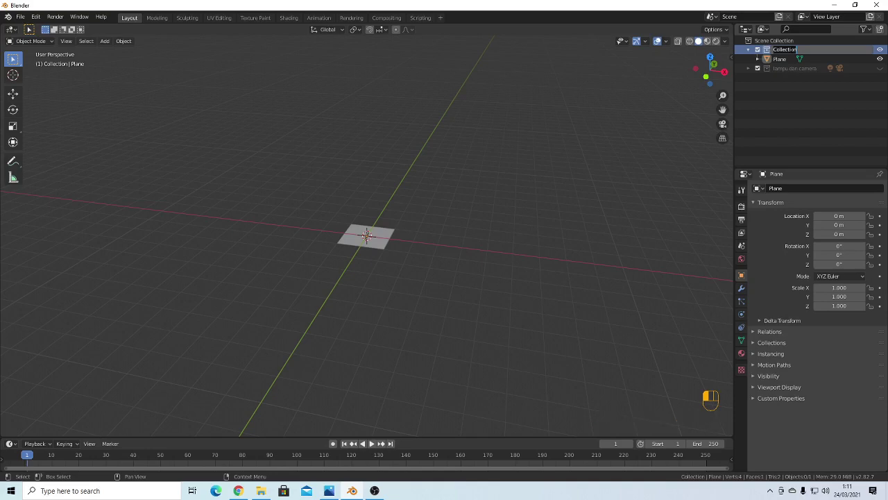
text(bar)
text(guna)
key(BackSpace)
key(BackSpace)
text(nan)
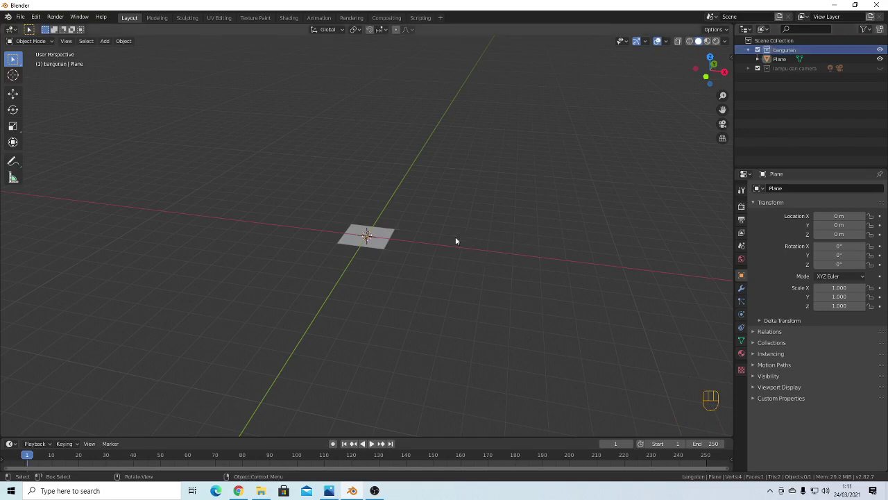
Select the plane and scale it up uniformly to about 2.96
scroll(444, 235, up, 2)
click(396, 247)
middle_drag(396, 247, 378, 194)
middle_drag(393, 253, 429, 221)
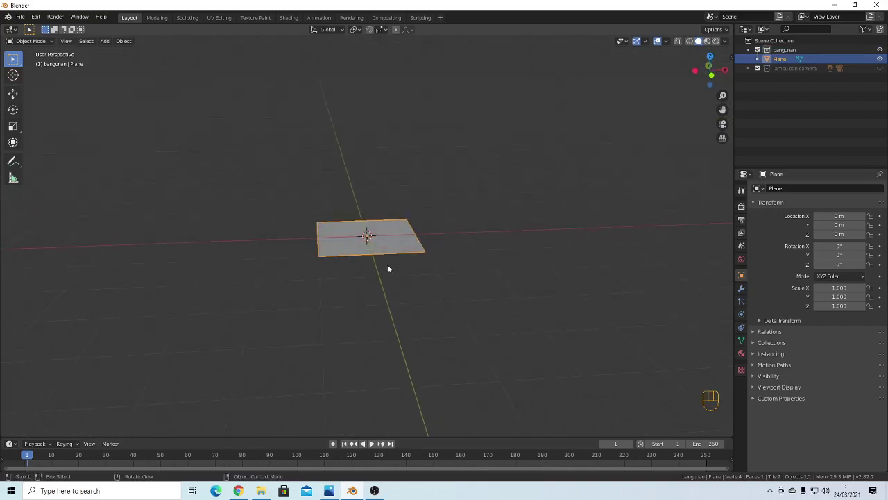
scroll(389, 267, down, 3)
middle_drag(465, 250, 432, 242)
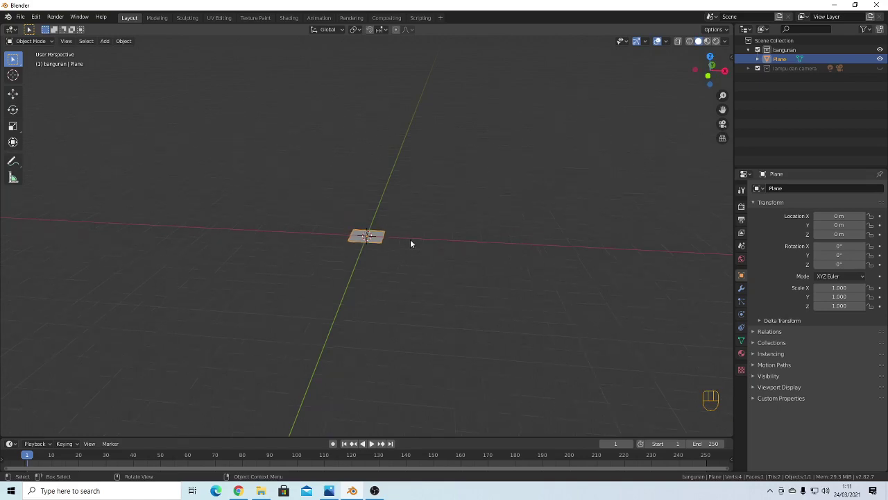
middle_drag(380, 231, 382, 236)
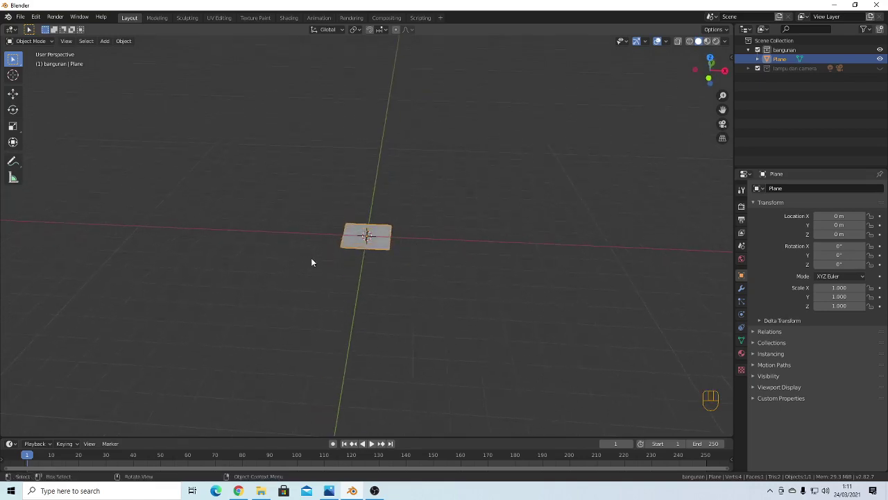
scroll(384, 253, up, 2)
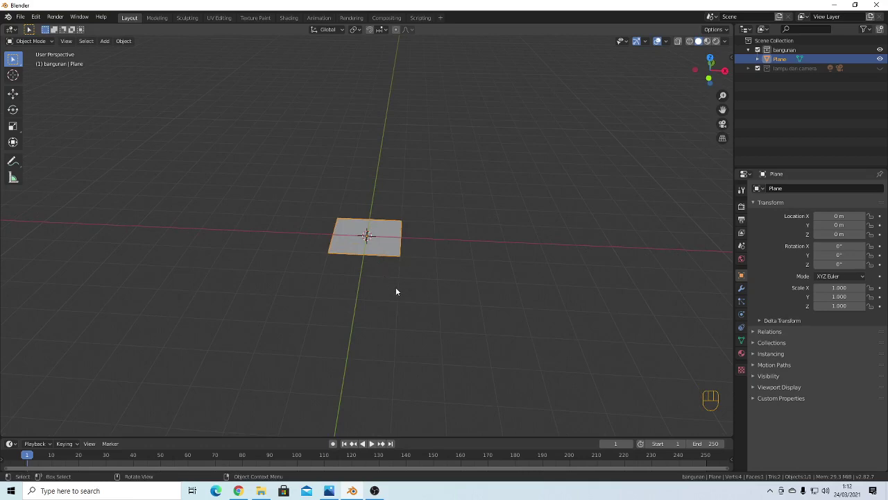
scroll(406, 305, down, 1)
scroll(434, 311, up, 2)
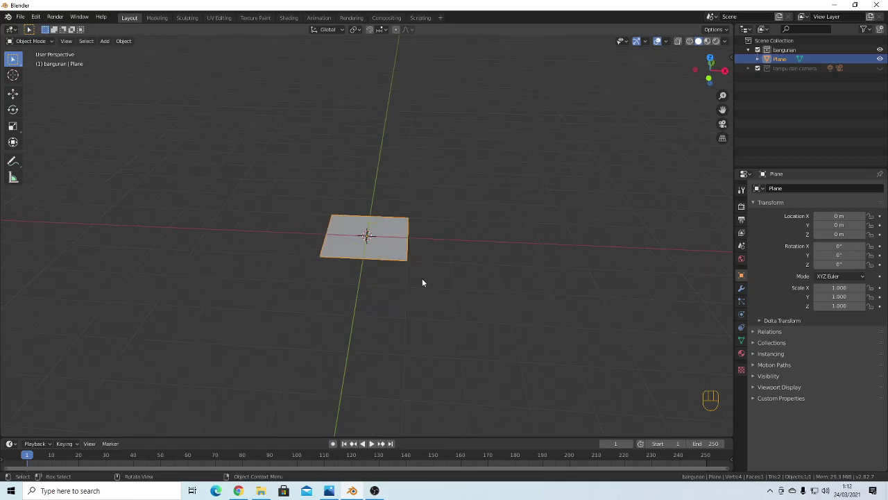
scroll(421, 270, down, 3)
scroll(397, 272, up, 1)
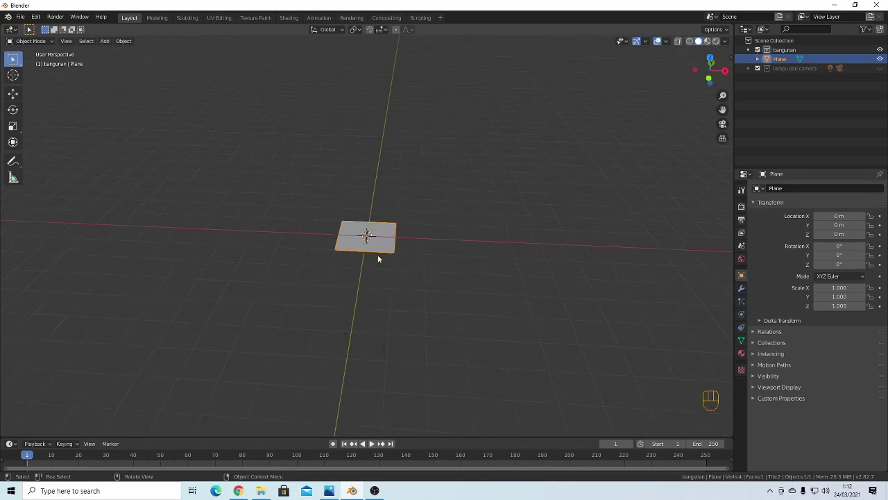
key(s)
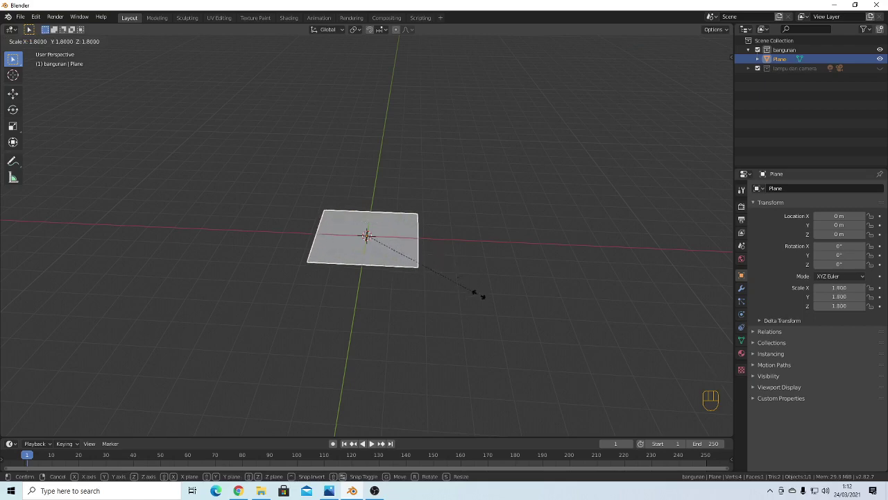
click(553, 332)
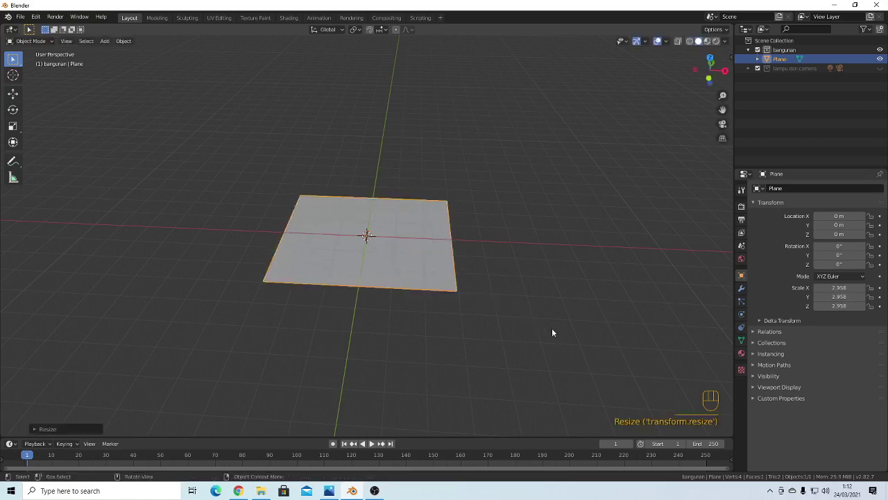
Examine the enlarged plane from several angles, briefly toggling Edit Mode on and off
scroll(392, 273, down, 2)
middle_drag(445, 254, 349, 174)
scroll(439, 274, up, 1)
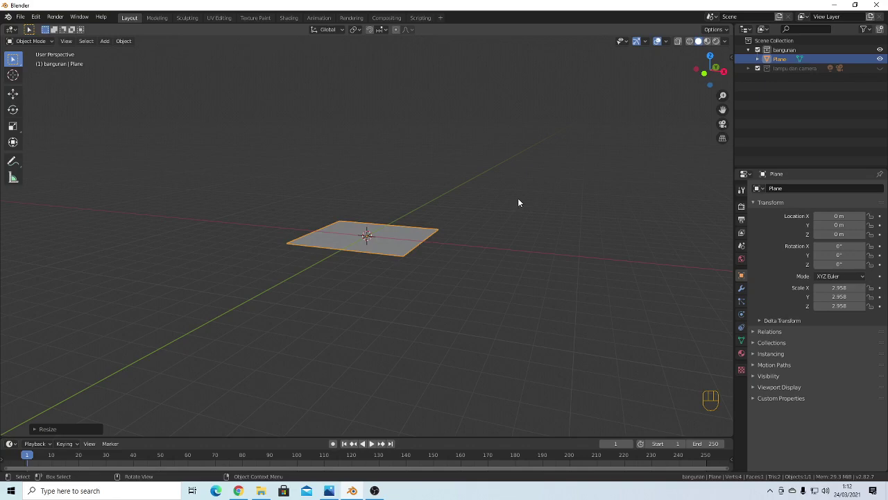
key(Tab)
key(Tab)
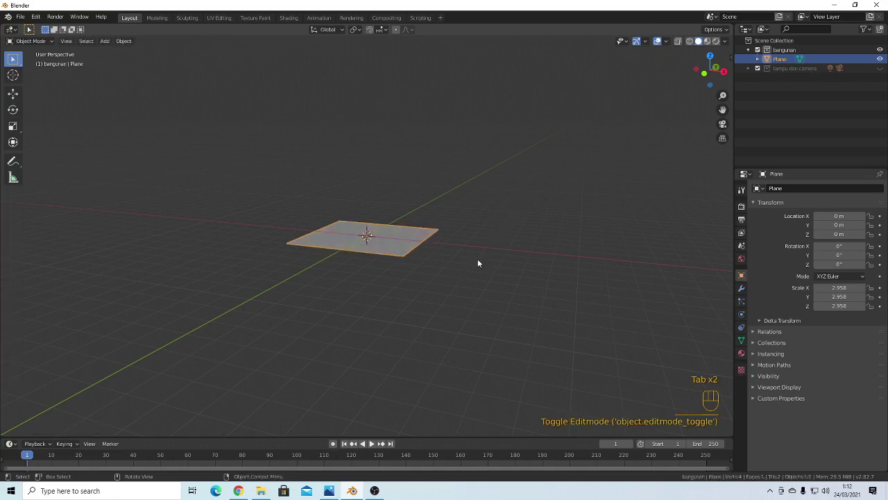
click(478, 260)
scroll(454, 263, up, 2)
click(428, 255)
mouse_move(505, 241)
middle_down()
mouse_move(468, 263)
mouse_move(510, 268)
mouse_move(553, 252)
mouse_move(501, 259)
mouse_move(509, 270)
mouse_move(498, 239)
middle_up()
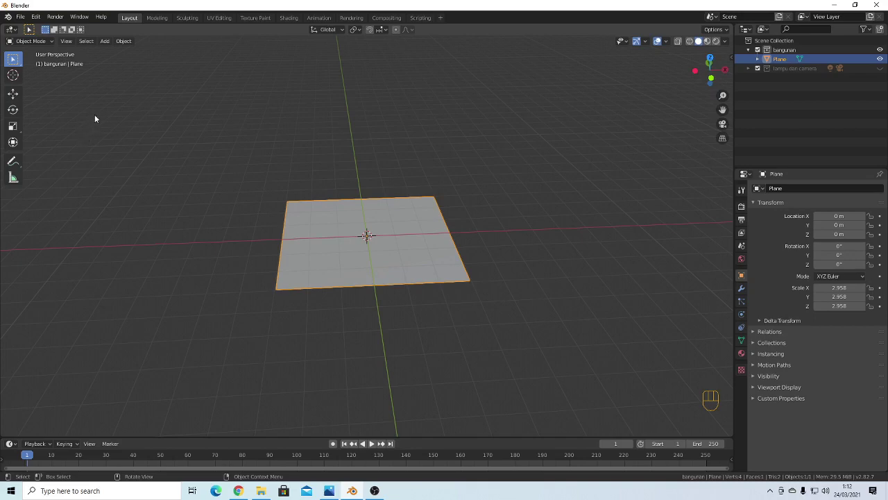
scroll(352, 397, down, 1)
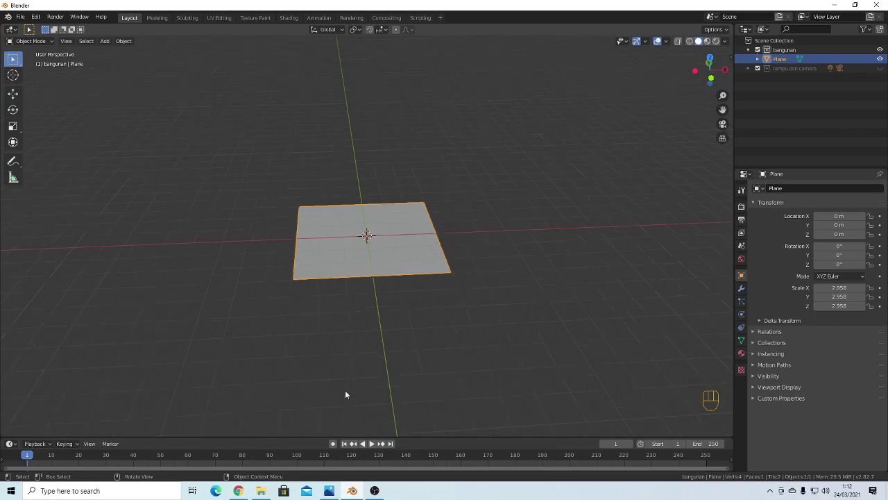
scroll(330, 350, up, 1)
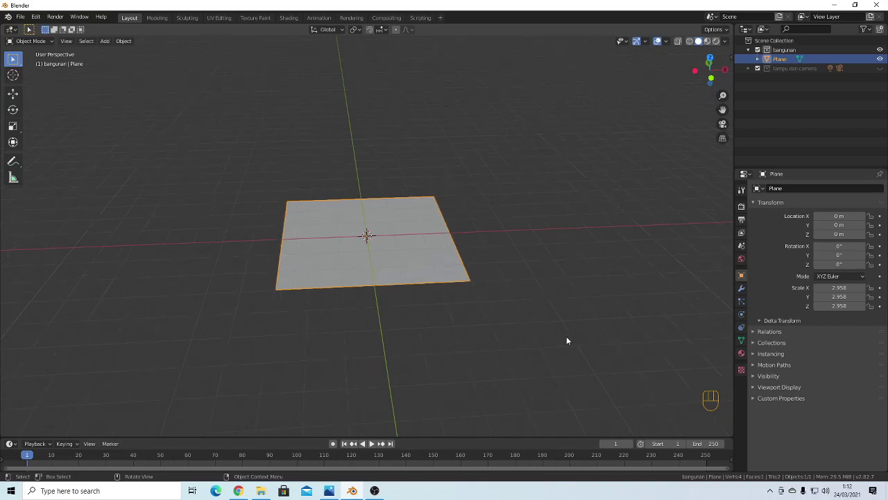
In Edit Mode, select all of the plane's vertices and extrude them upward along Z to form a box
key(Tab)
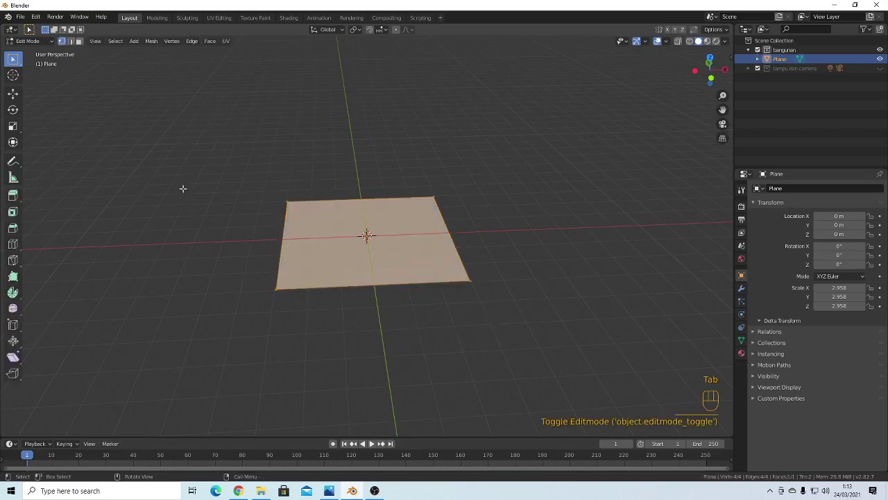
drag(197, 148, 498, 326)
middle_drag(563, 326, 559, 301)
middle_drag(535, 214, 455, 287)
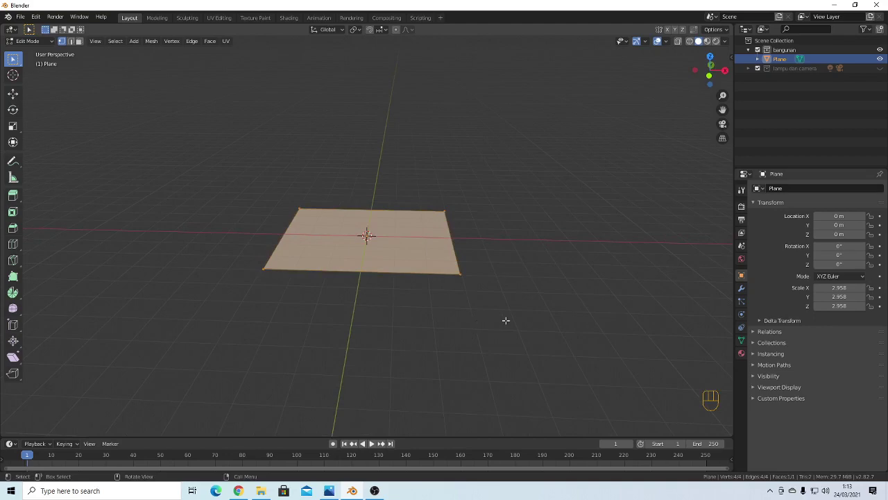
key(e)
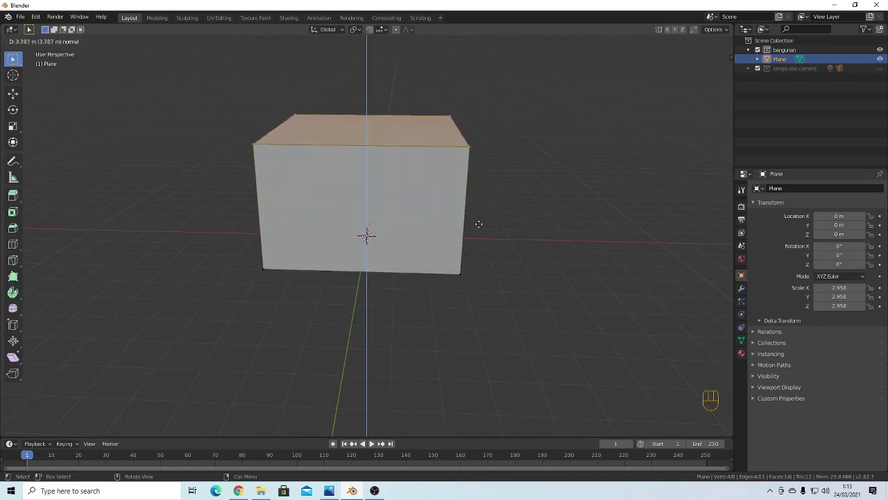
key(z)
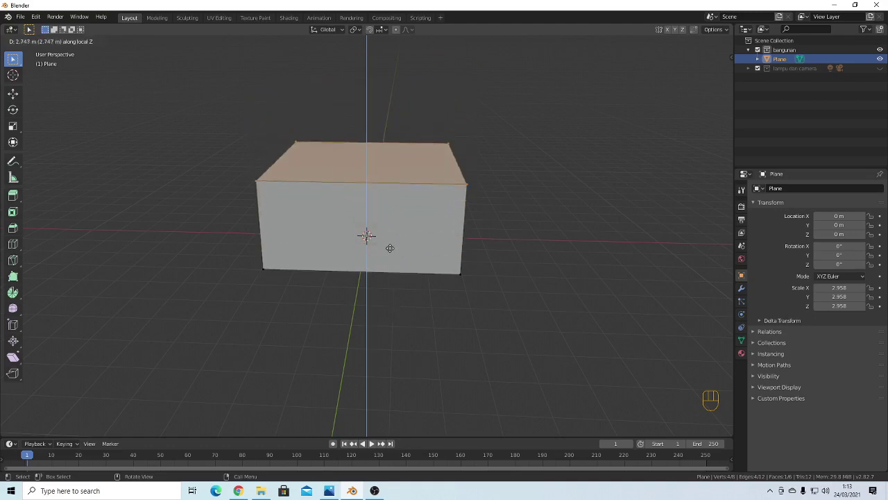
click(390, 228)
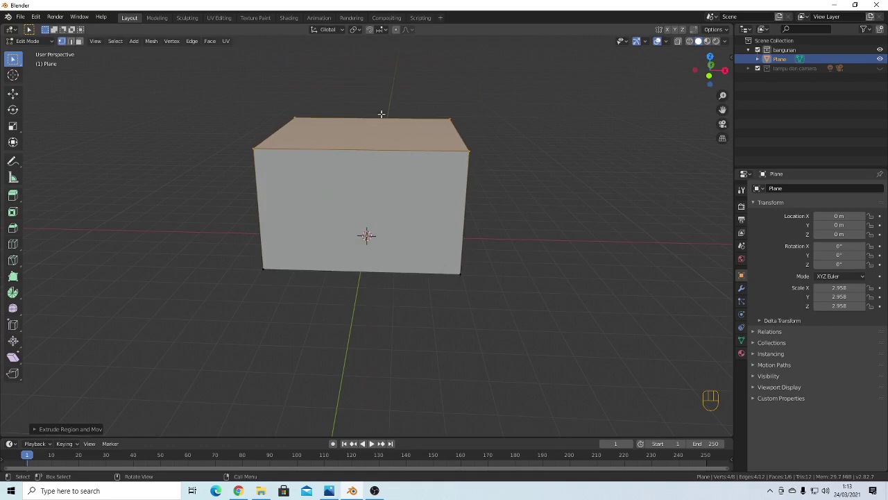
Try raising the box's selected top face with an unconstrained move, check the shape, and undo the move
key(g)
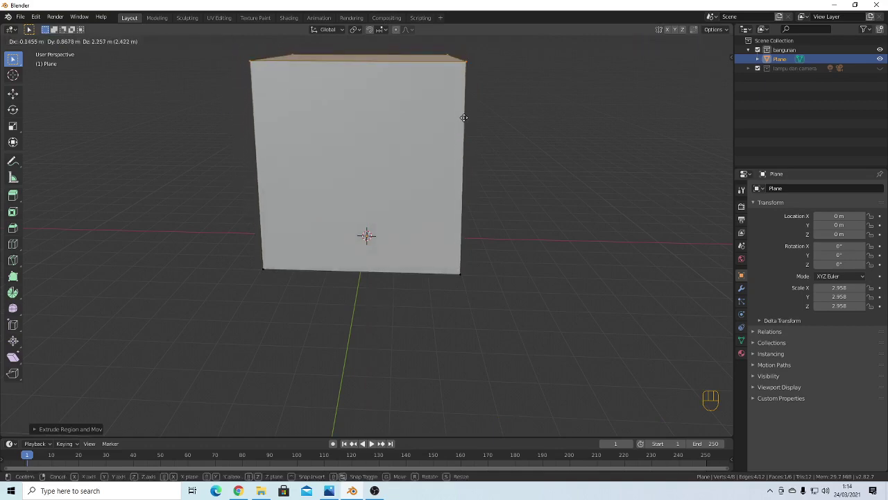
click(468, 109)
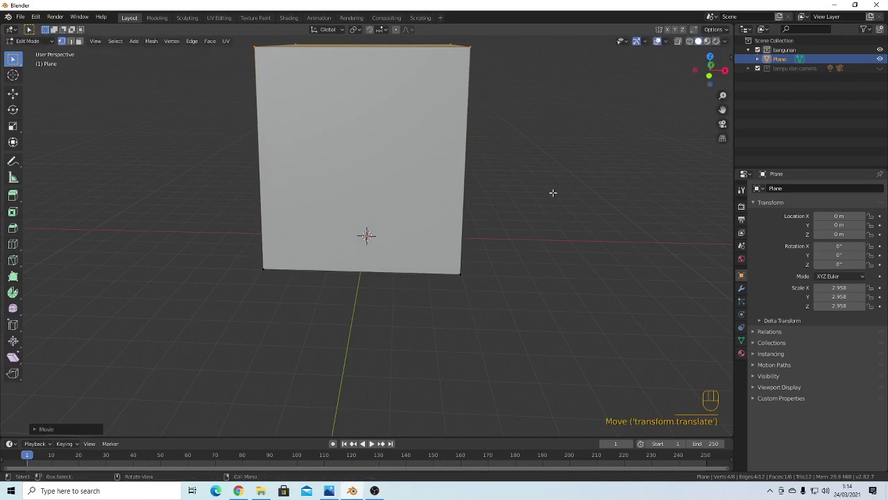
middle_drag(559, 191, 600, 182)
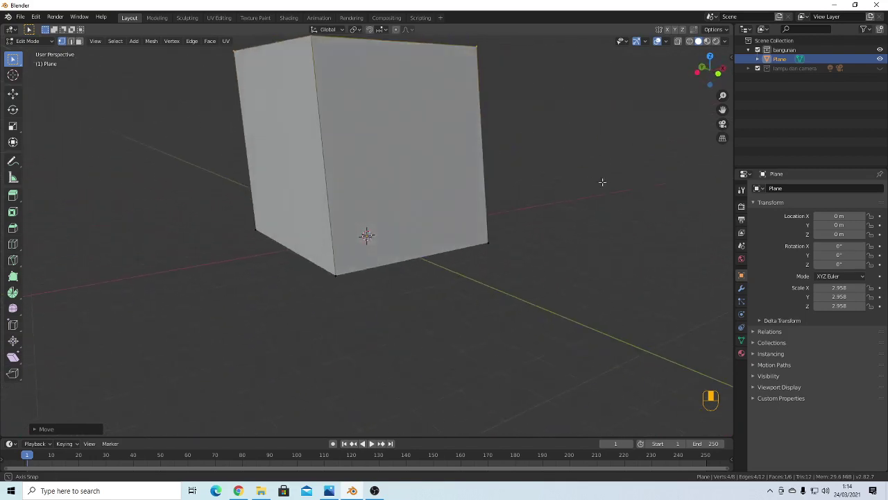
middle_drag(524, 208, 486, 198)
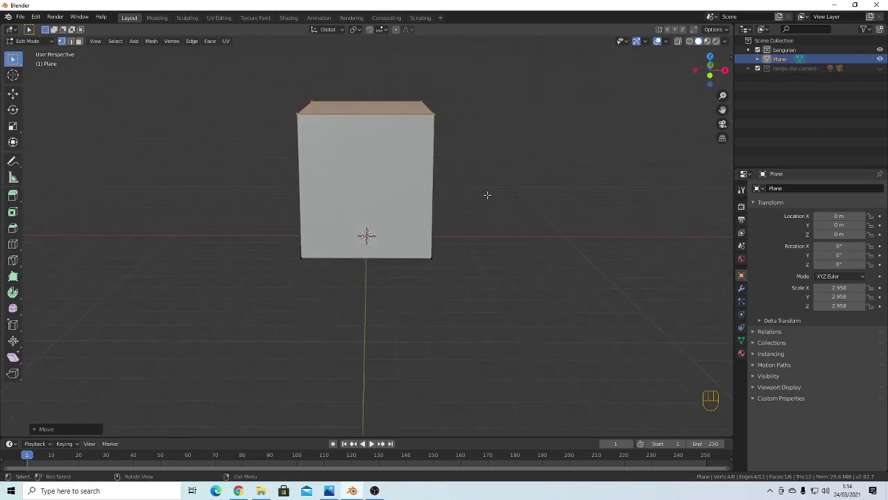
middle_drag(488, 195, 497, 228)
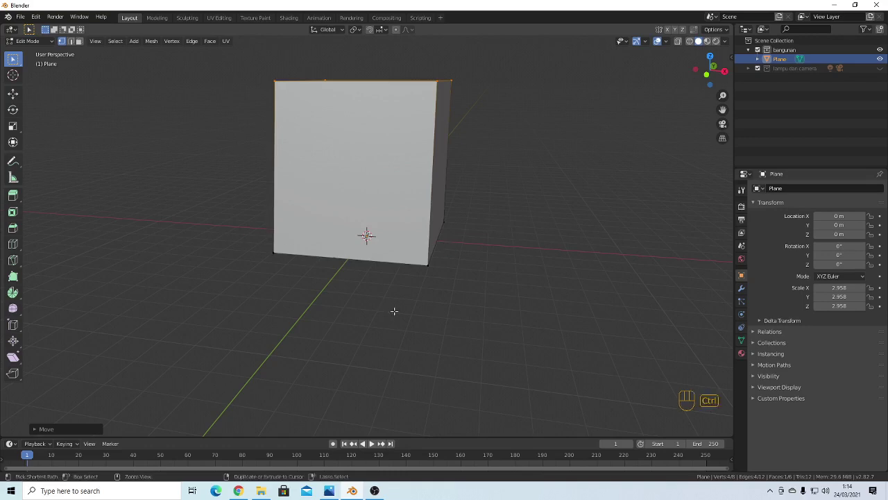
key(ctrl+z)
Try moving the top face along the Z axis, then undo back to the flat, unextruded plane
middle_drag(414, 294, 376, 293)
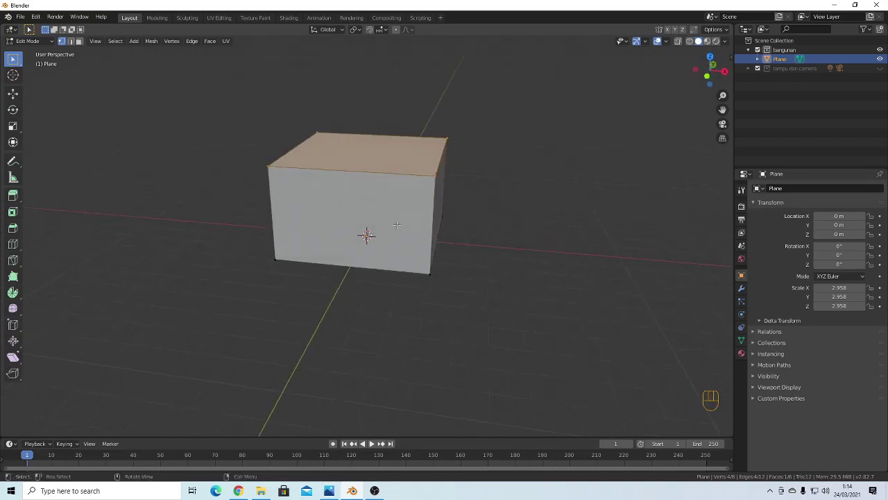
key(g)
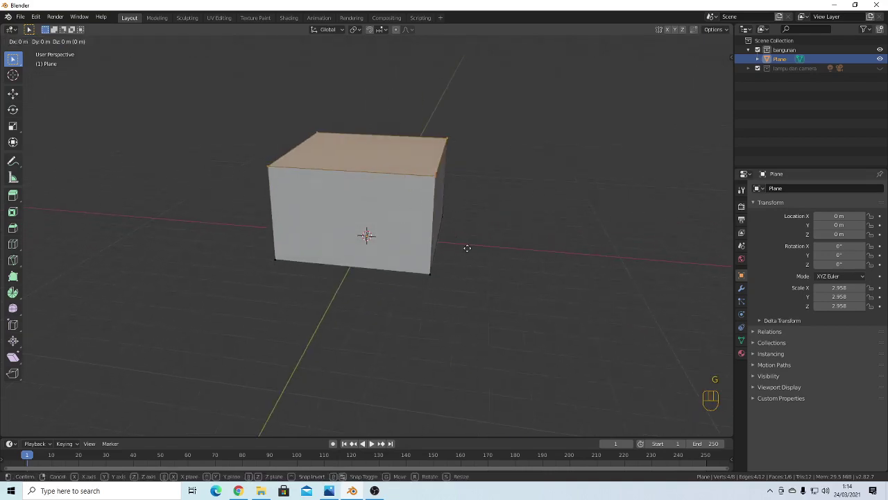
key(z)
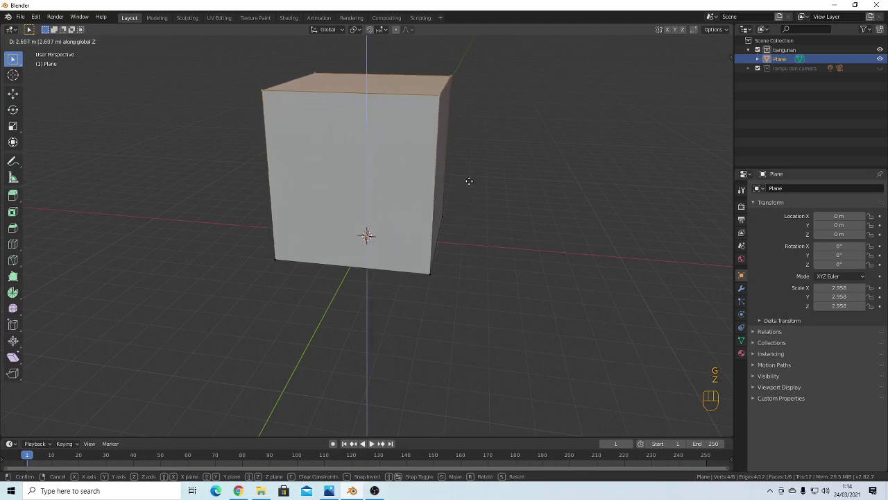
click(474, 225)
middle_drag(474, 225, 533, 273)
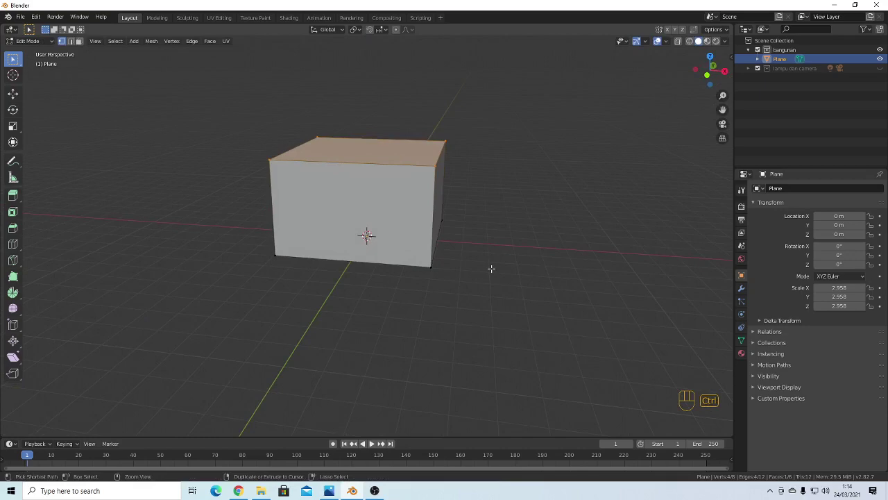
key(ctrl+z)
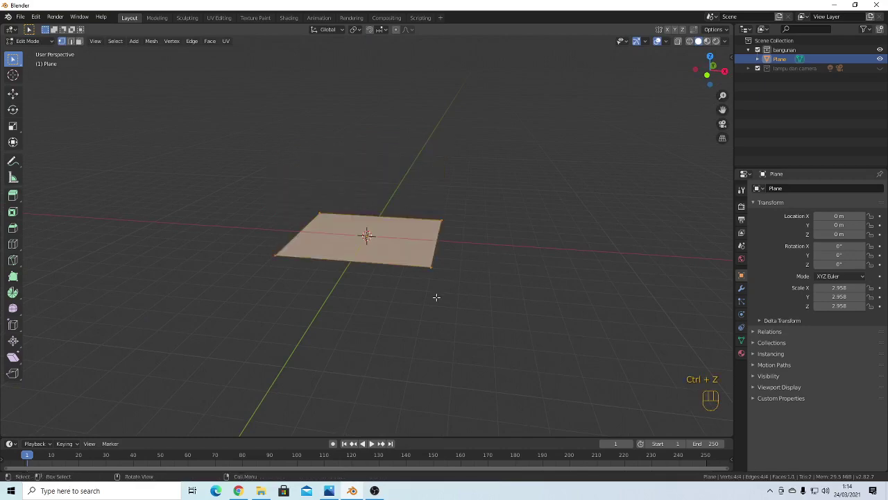
key(g)
key(z)
right_click(444, 289)
Extrude the plane upward along Z by about 6.2 m to form the main building block, and return to Object Mode
mouse_move(341, 321)
middle_down()
mouse_move(353, 314)
mouse_move(329, 327)
middle_up()
key(e)
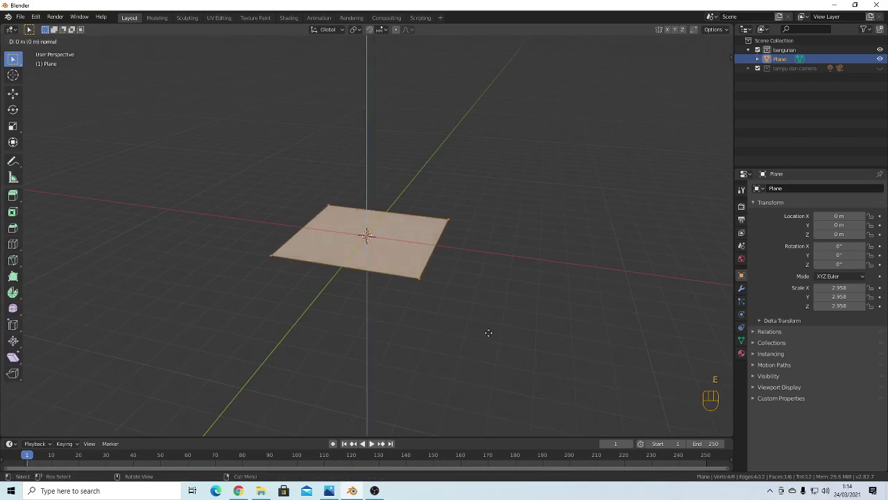
key(z)
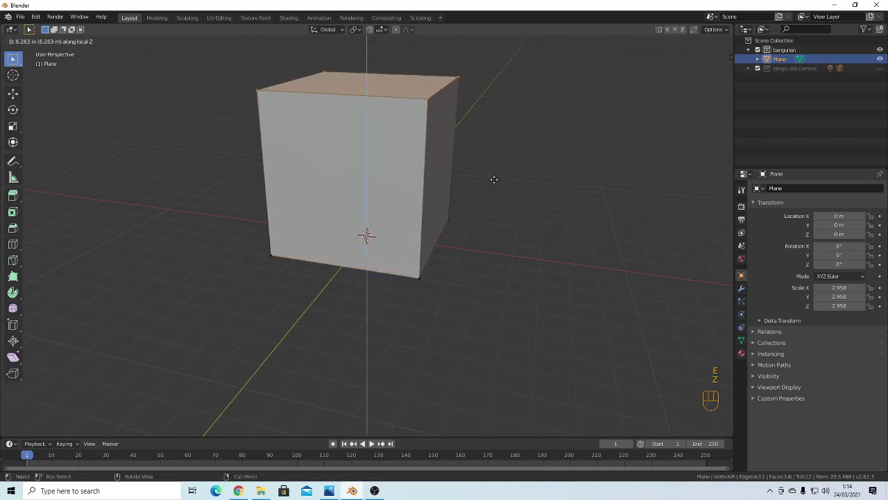
click(498, 186)
middle_drag(493, 185, 358, 222)
key(Tab)
scroll(403, 273, down, 3)
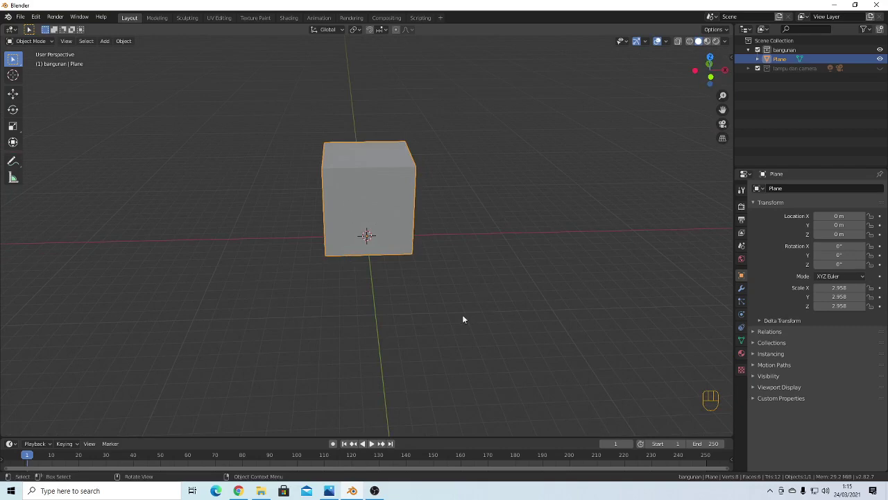
Duplicate the building block and place the copy beside it, about 6.09 m along the X axis
middle_drag(476, 258, 425, 238)
scroll(448, 246, down, 2)
scroll(405, 282, up, 2)
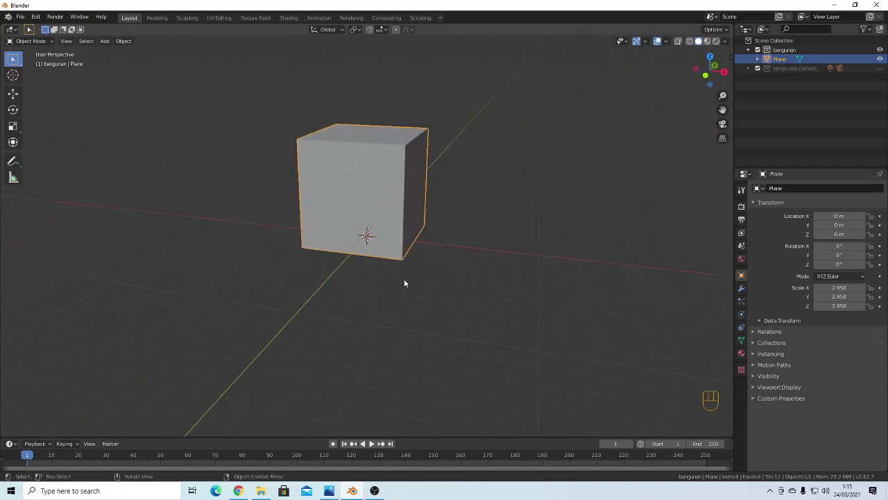
key(shift+d)
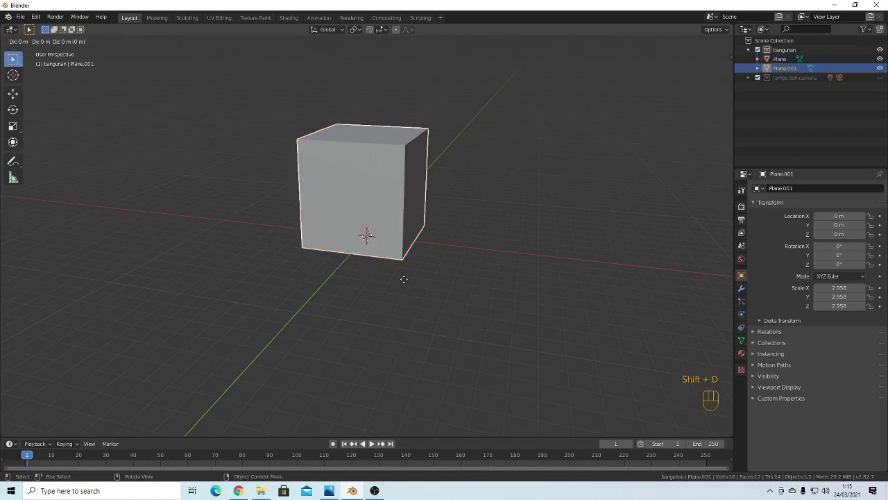
key(x)
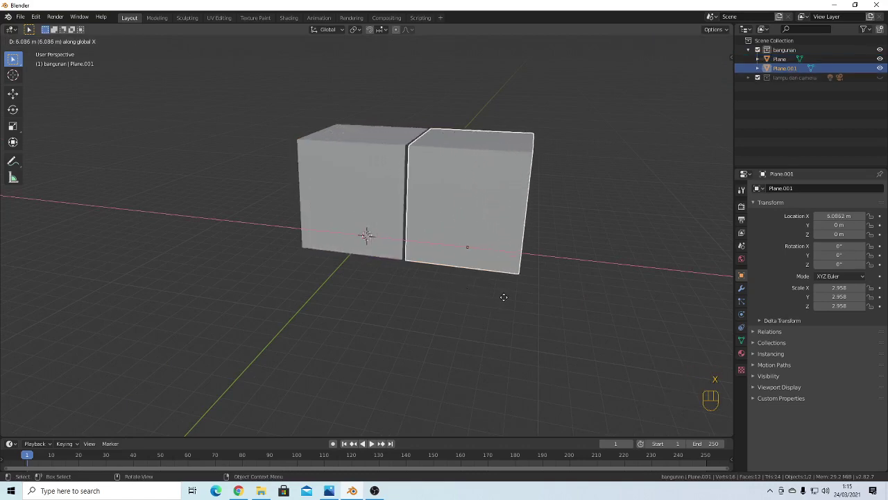
click(504, 297)
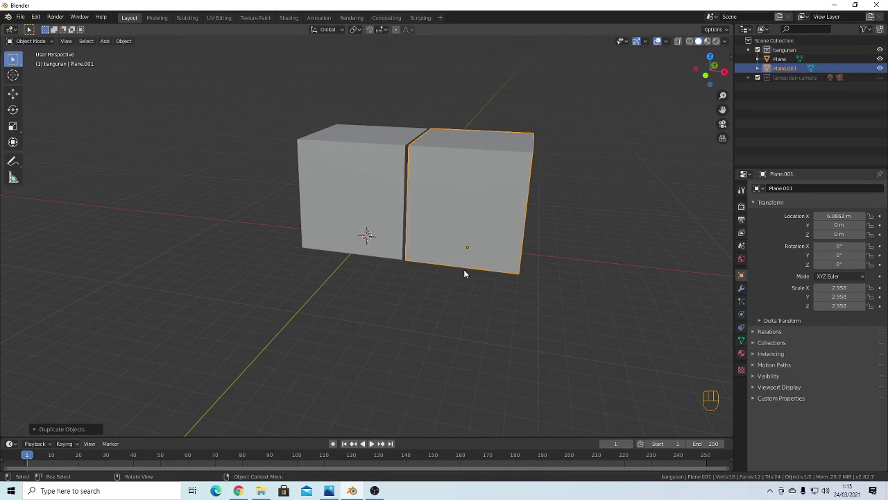
In front view, narrow the duplicated block along X to a scale of about 0.536, forming a thin slab
key(grave)
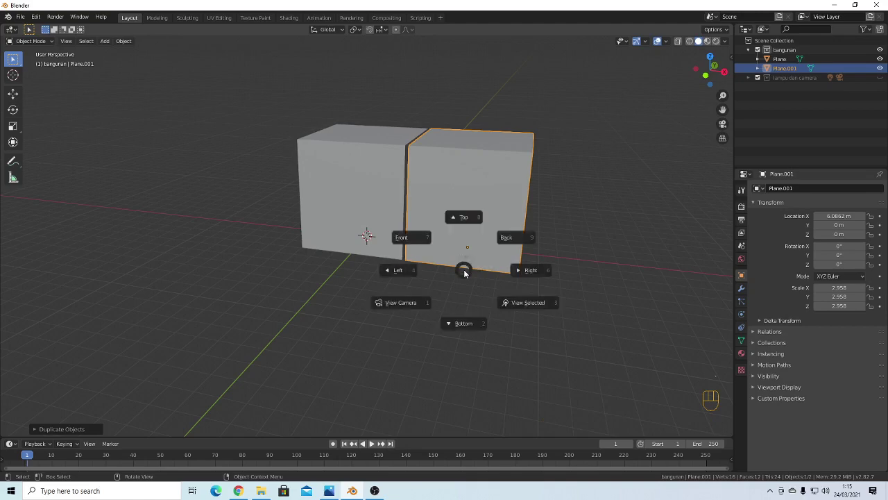
key(7)
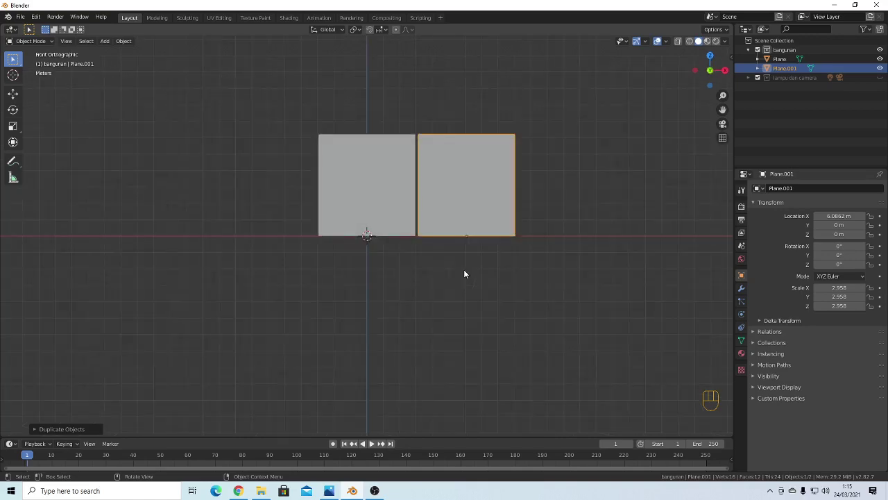
scroll(463, 269, up, 2)
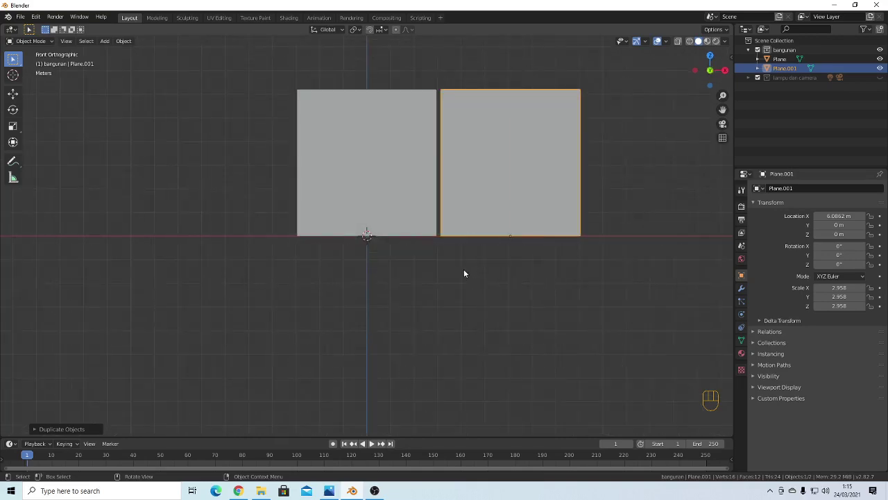
key(g)
right_click(551, 272)
key(s)
key(x)
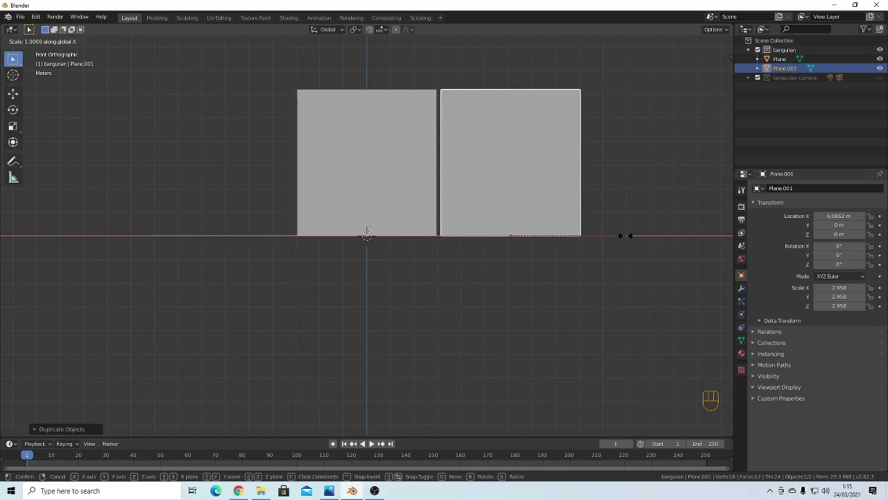
click(532, 223)
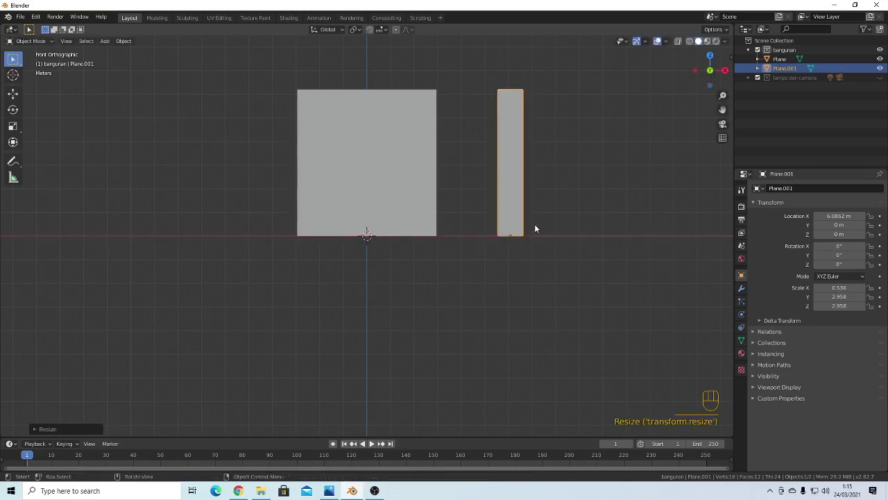
Move the thin slab along X against the side of the main block, to an X location of about 3.48 m
key(g)
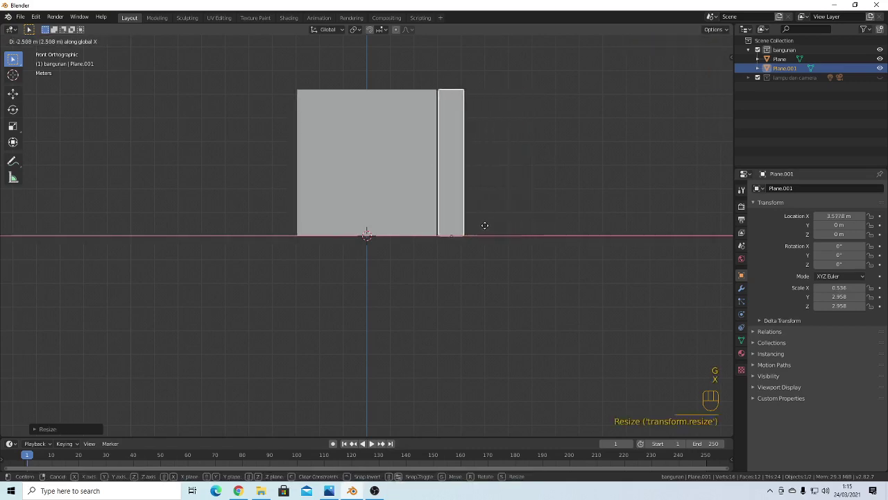
click(482, 225)
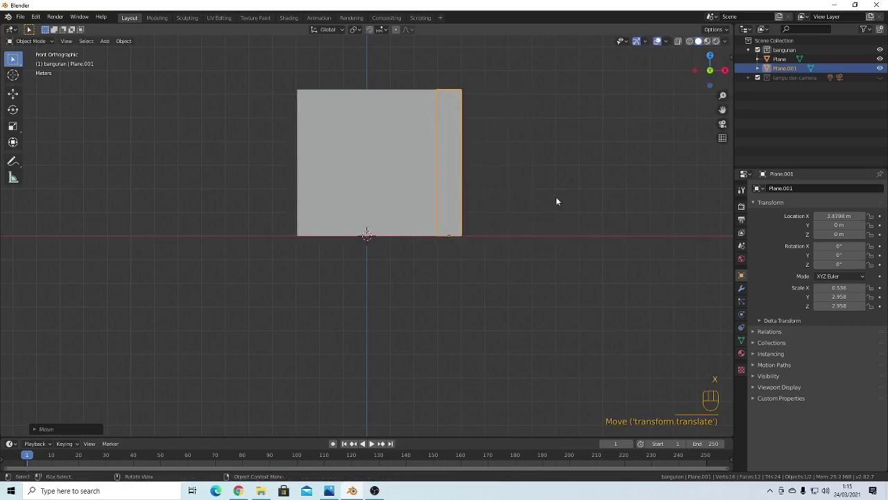
middle_drag(557, 197, 526, 225)
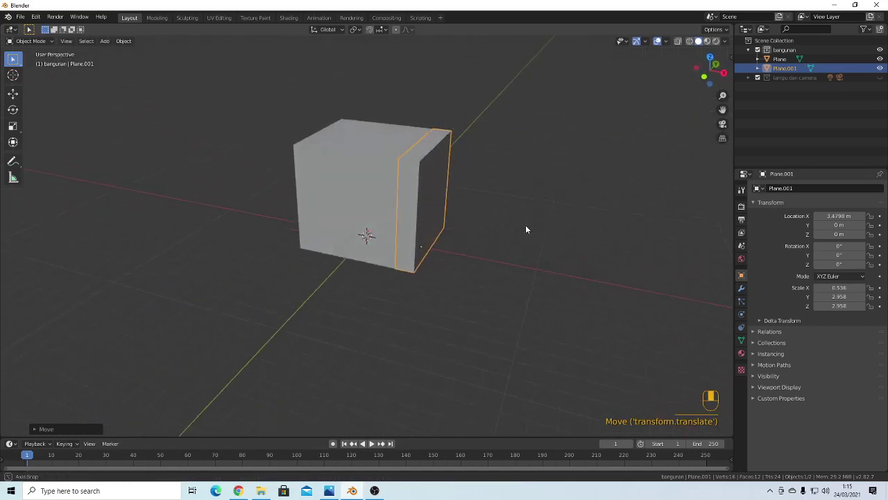
Enlarge the slab uniformly to a scale of about 0.569 in X and 3.139 in Y and Z
key(s)
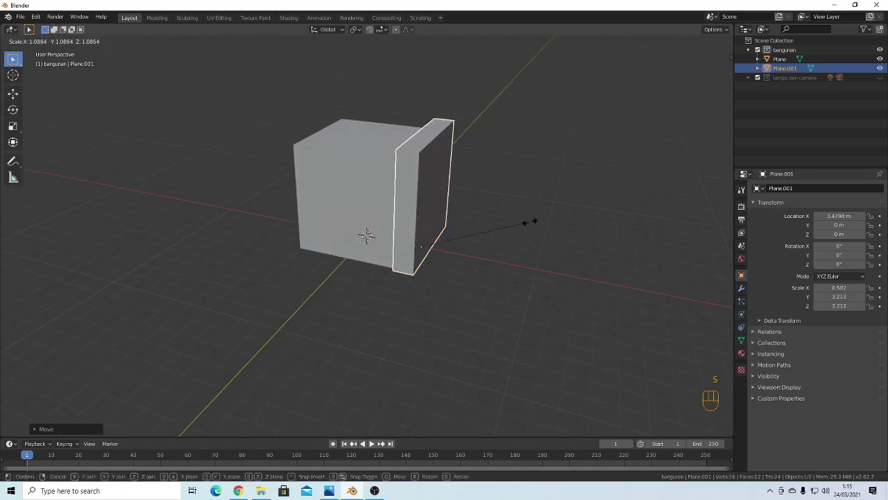
click(524, 223)
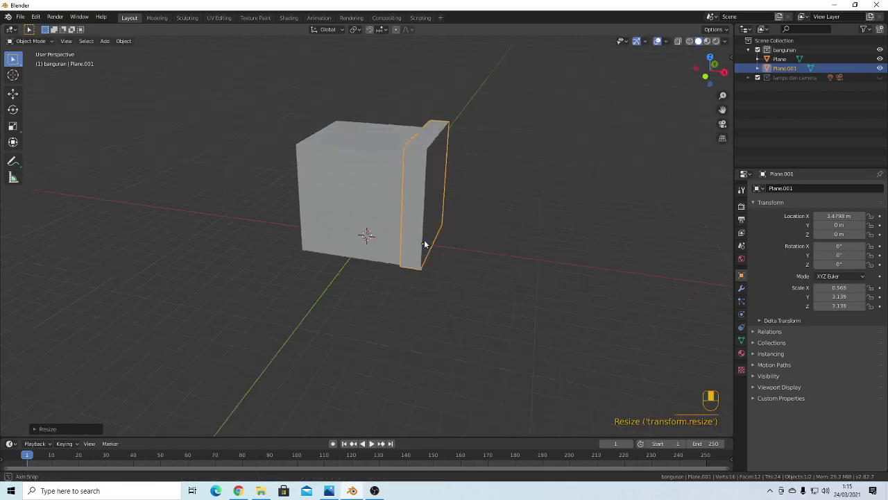
middle_drag(424, 244, 644, 214)
middle_drag(448, 214, 517, 225)
In front view, shorten the slab slightly along Z, then enlarge it uniformly to a scale of about 0.58 in X and 3.203 in Y
key(grave)
click(440, 193)
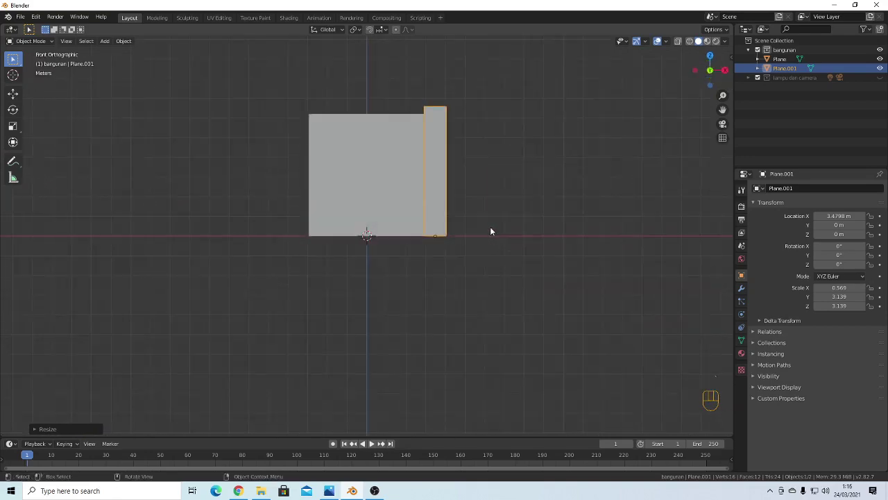
scroll(474, 236, up, 2)
key(s)
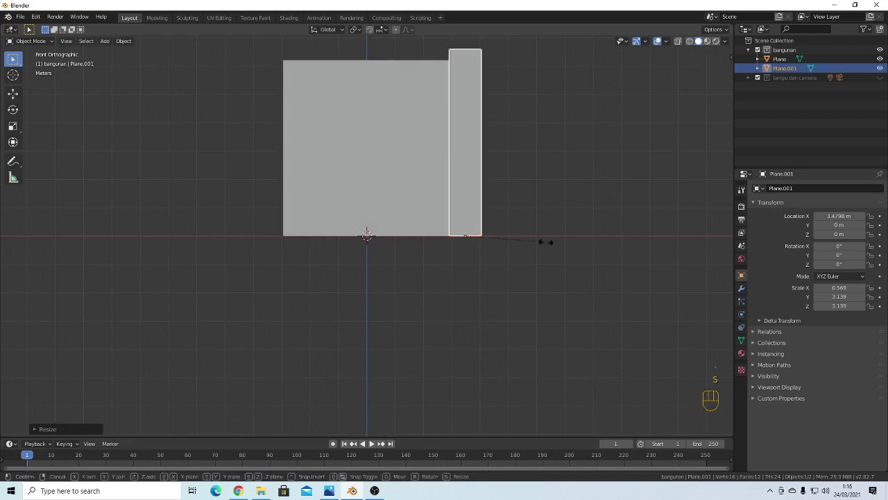
key(z)
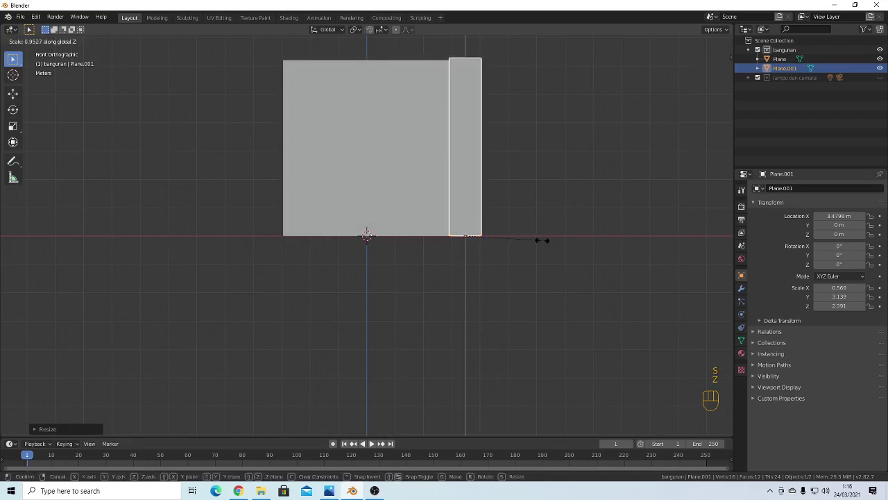
click(538, 237)
key(s)
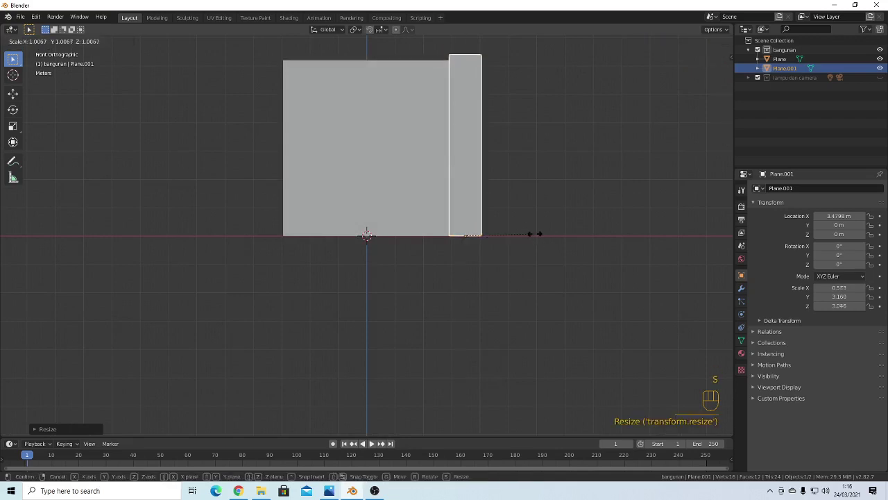
click(535, 234)
Reduce the slab's height along Z to a scale of about 3.047
middle_drag(525, 229, 521, 181)
key(s)
key(z)
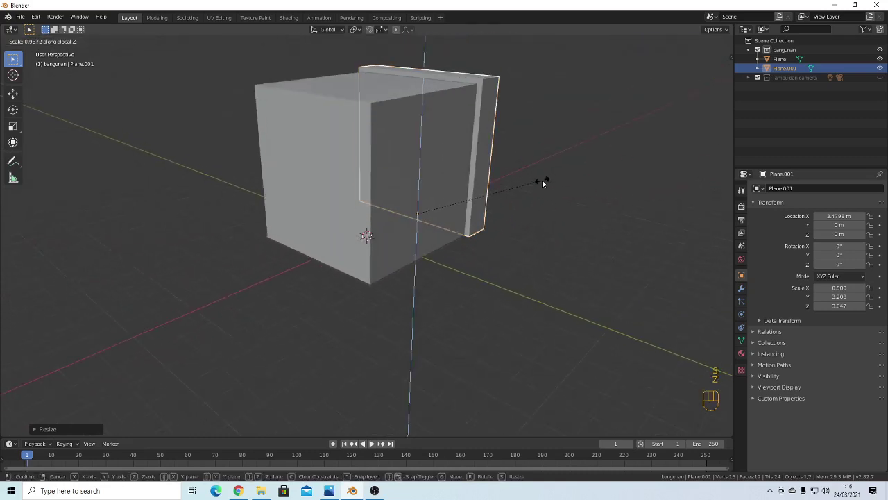
click(542, 179)
click(542, 180)
Add a Mirror modifier on the X axis to the thin side slab, using the main block as the mirror object
middle_drag(494, 123, 447, 161)
click(448, 161)
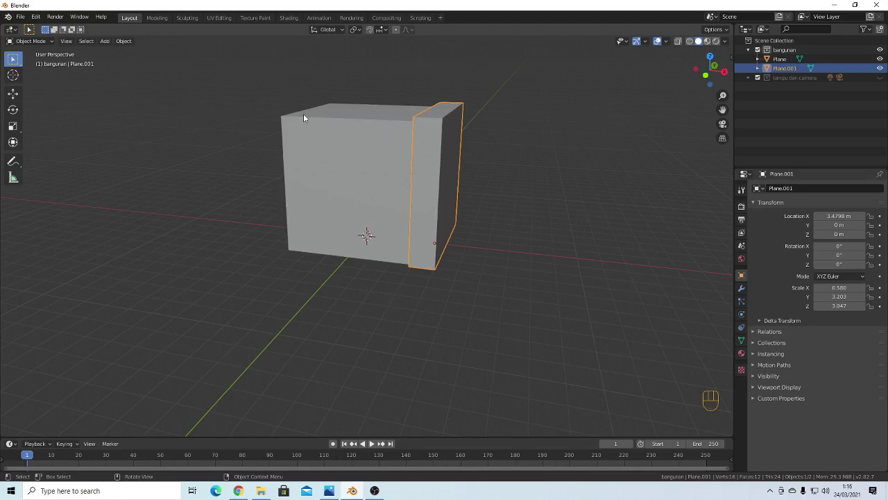
middle_drag(347, 164, 264, 206)
middle_drag(582, 224, 432, 160)
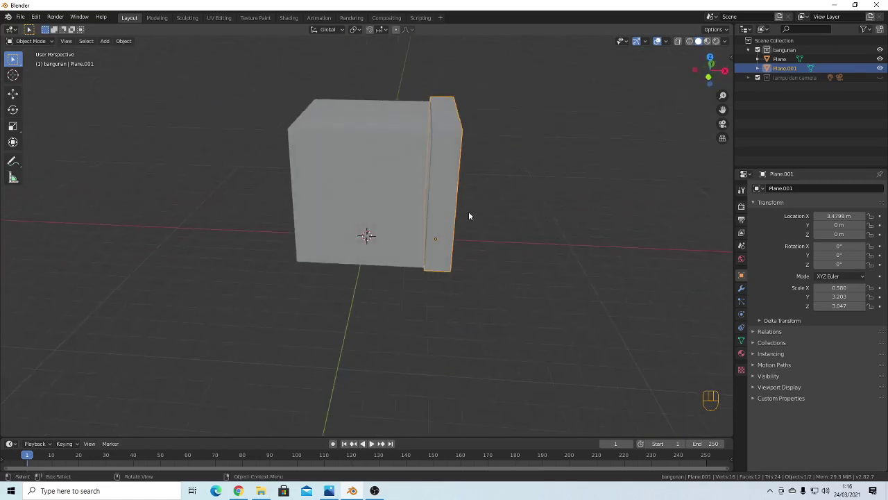
click(741, 288)
click(776, 189)
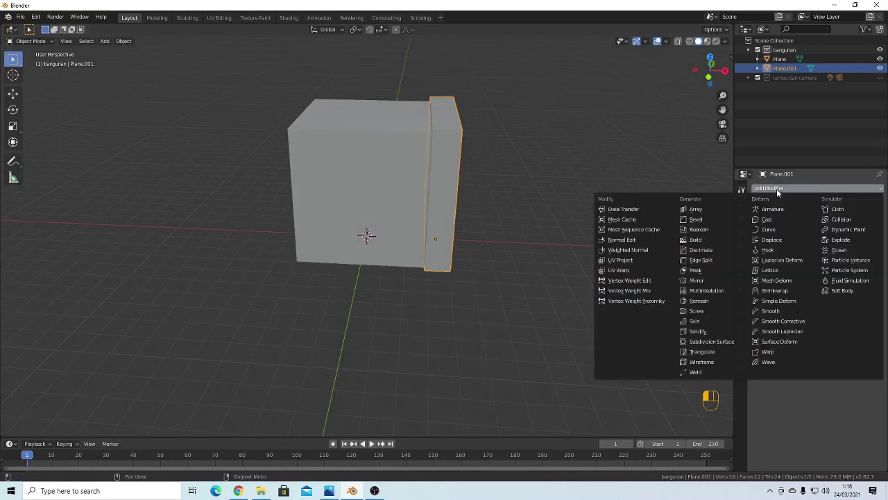
click(696, 279)
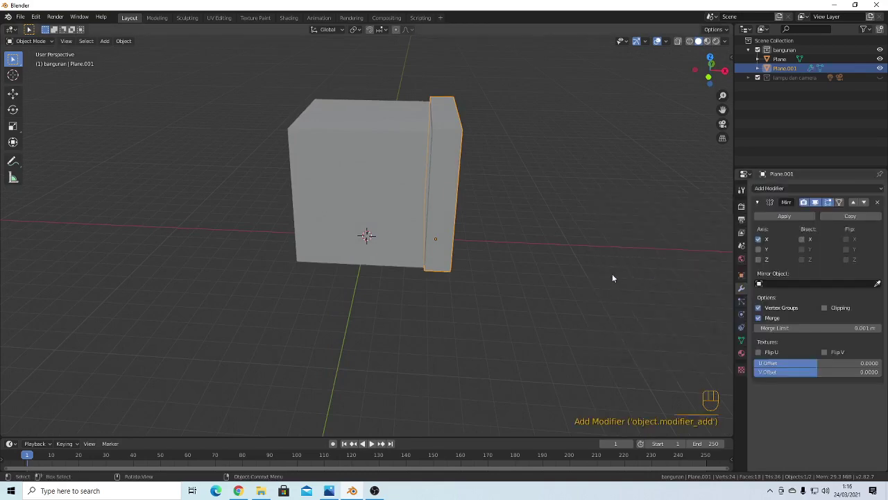
scroll(533, 244, down, 3)
scroll(628, 247, up, 3)
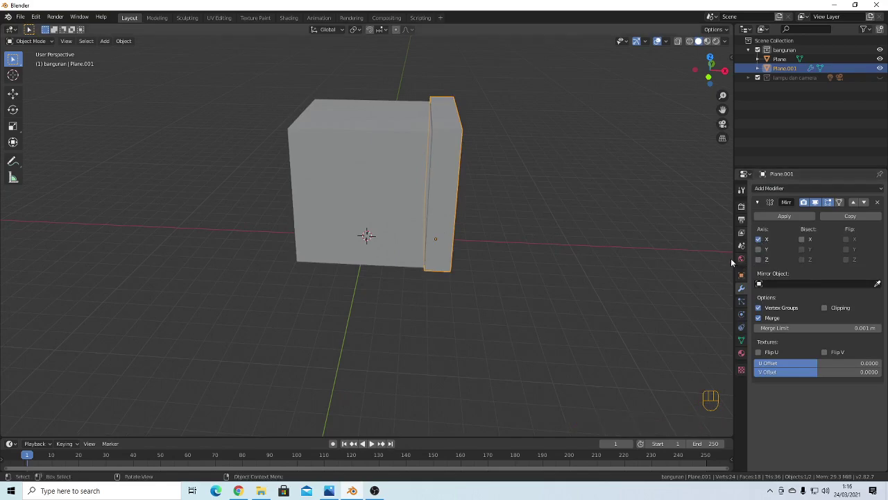
click(877, 284)
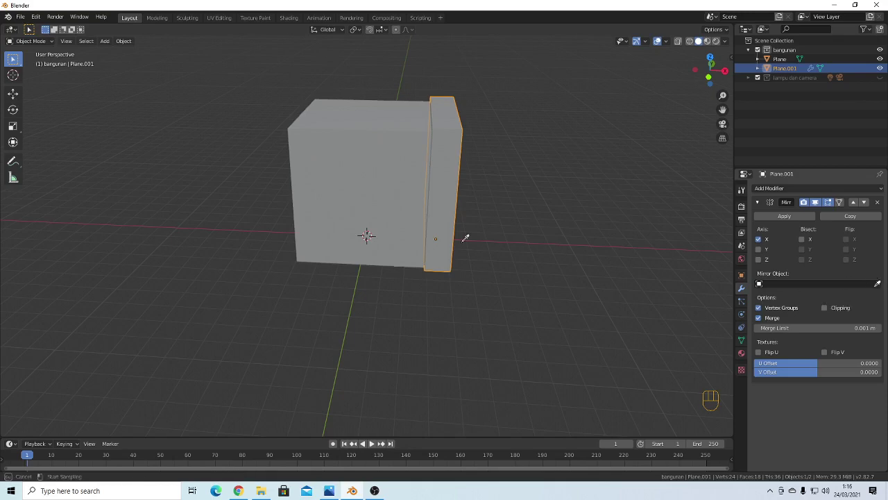
click(378, 172)
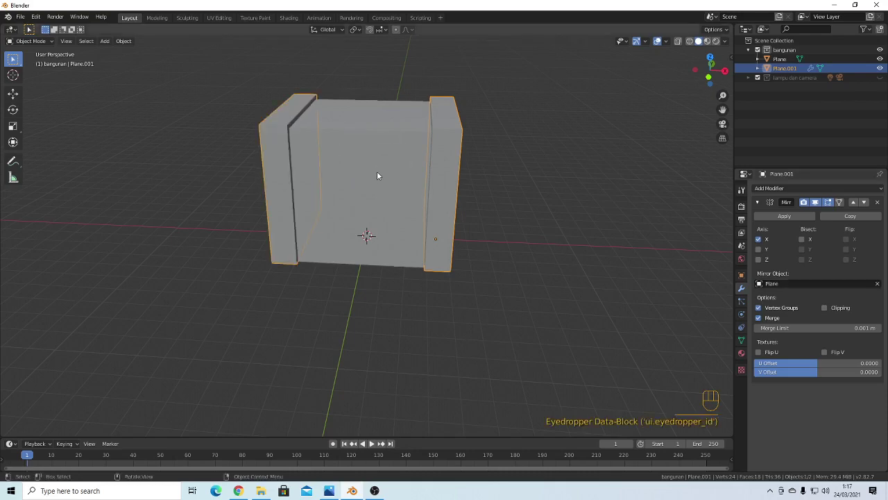
Duplicate the main block and place the copy along X, just outside the side slab
scroll(525, 197, down, 3)
click(484, 274)
scroll(495, 264, up, 3)
mouse_move(497, 264)
middle_down()
mouse_move(476, 255)
mouse_move(494, 254)
middle_up()
click(357, 172)
scroll(478, 238, down, 2)
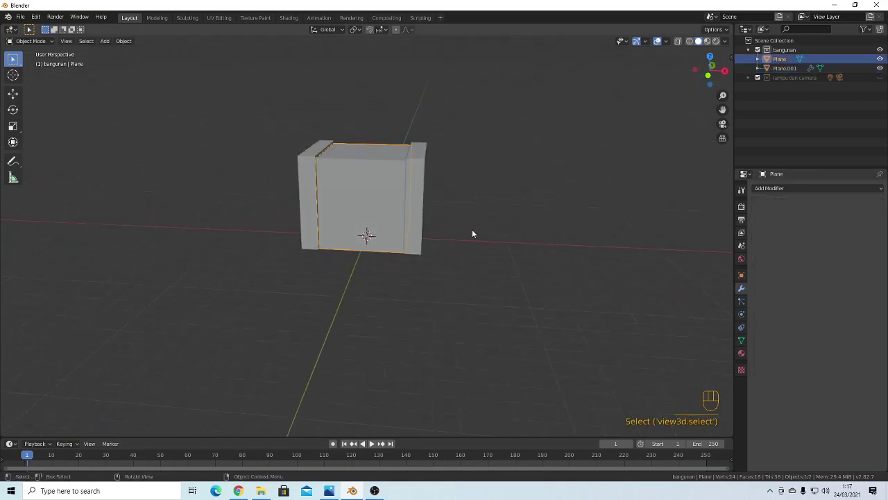
scroll(347, 197, up, 1)
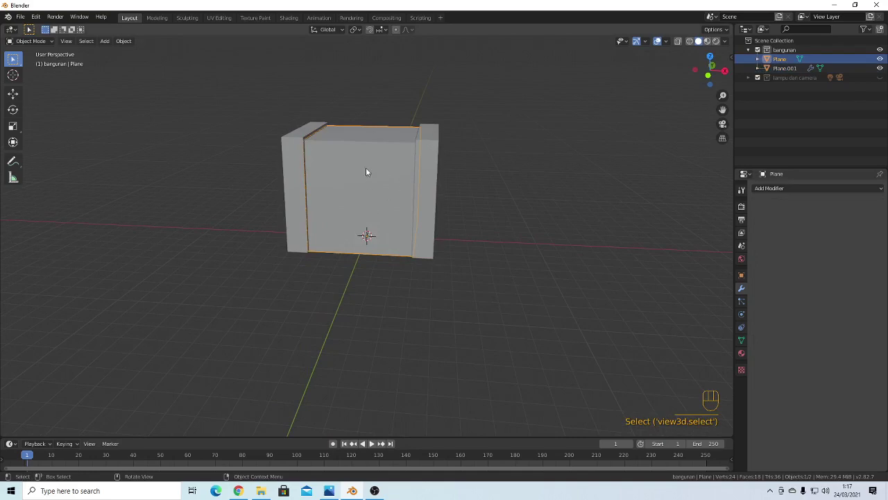
click(362, 180)
mouse_move(449, 251)
middle_down()
mouse_move(411, 284)
mouse_move(437, 240)
mouse_move(464, 257)
middle_up()
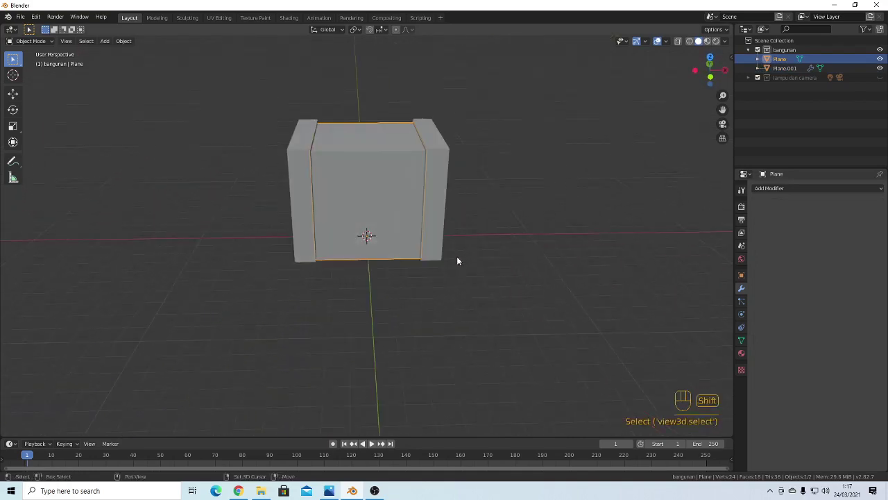
key(shift+d)
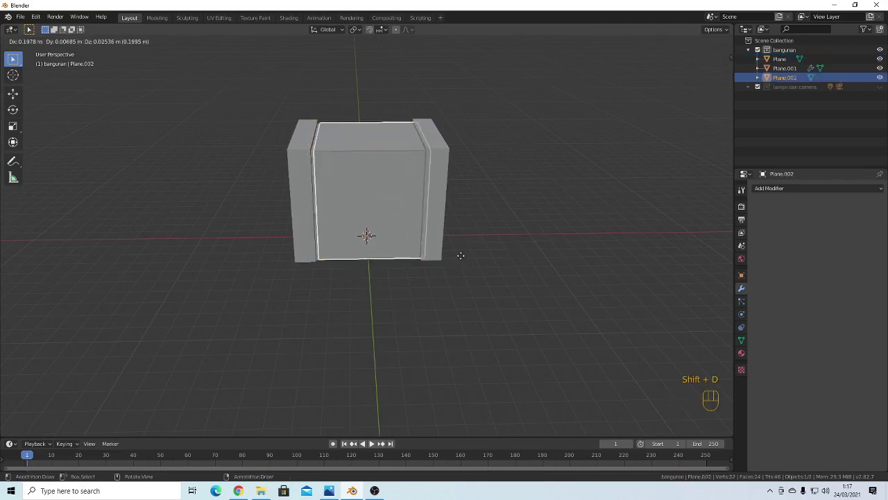
key(x)
click(570, 261)
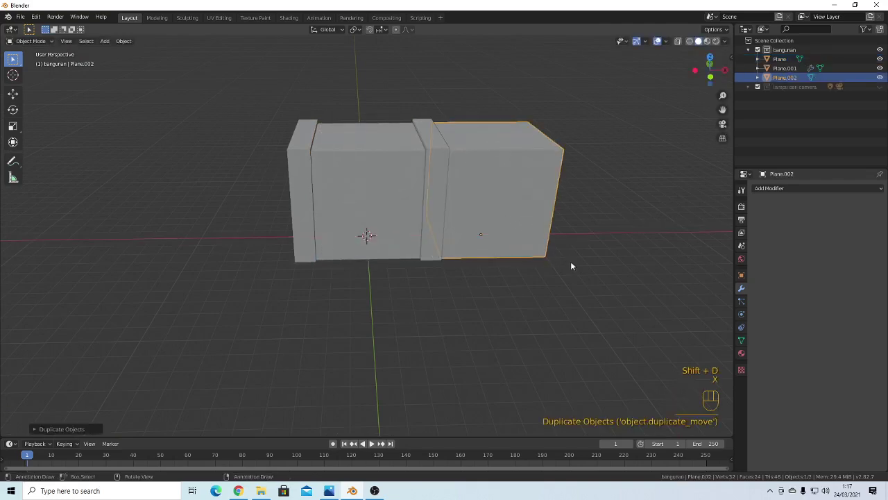
In front view, shrink the duplicated block uniformly and move it along X closer to the side slab
key(grave)
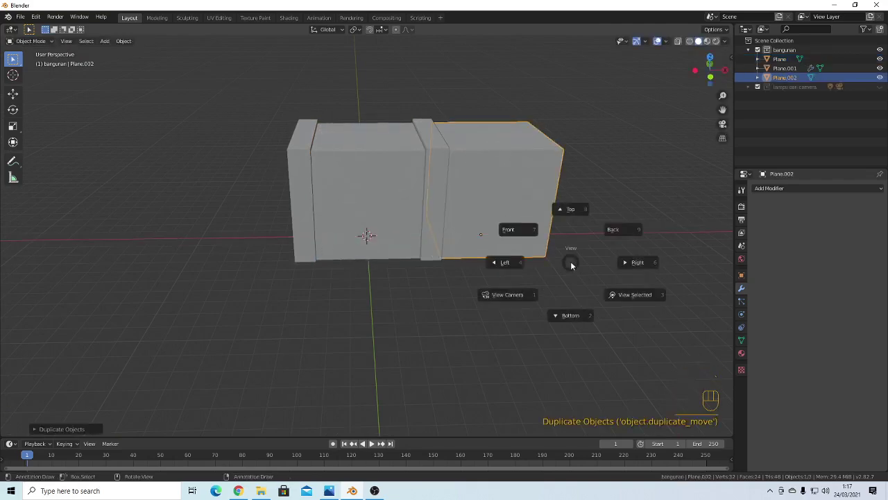
click(520, 230)
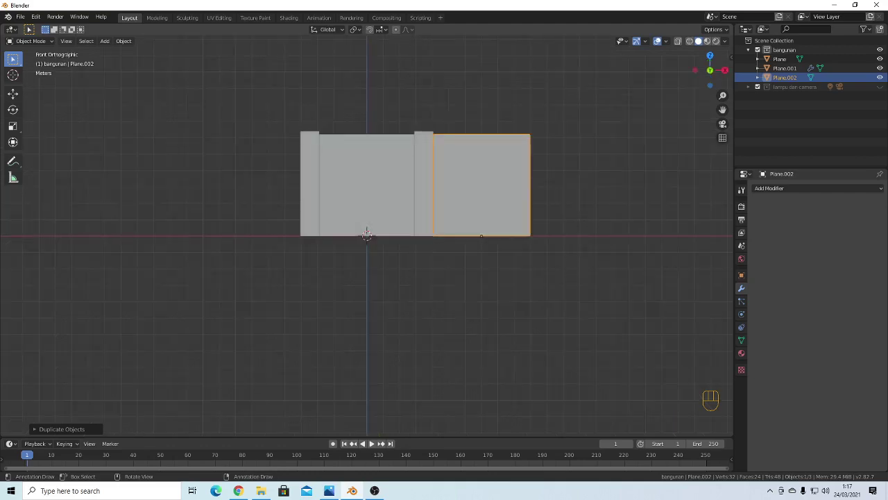
key(s)
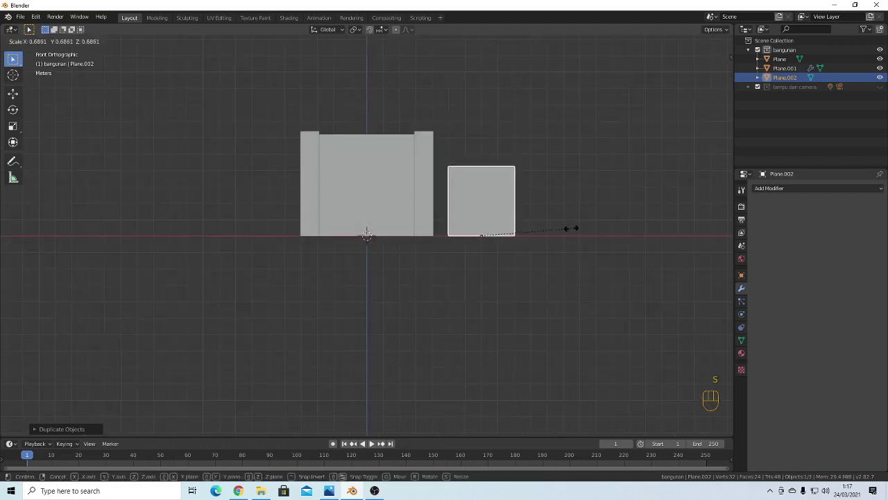
click(566, 228)
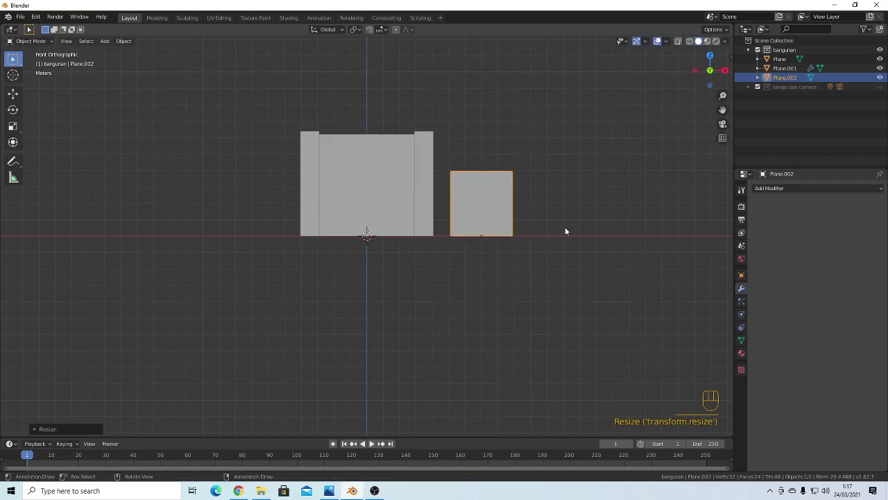
key(g)
key(x)
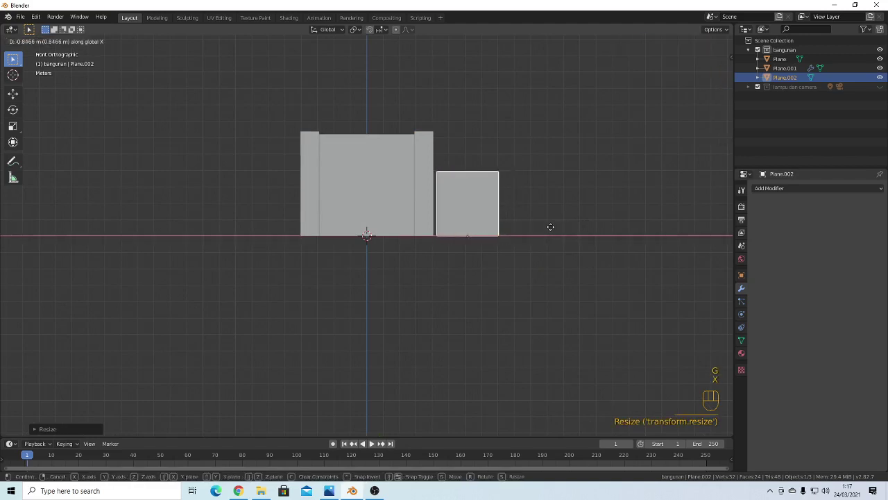
click(549, 227)
click(585, 212)
middle_drag(584, 212, 590, 242)
scroll(555, 229, down, 3)
middle_drag(537, 215, 460, 210)
scroll(460, 211, up, 2)
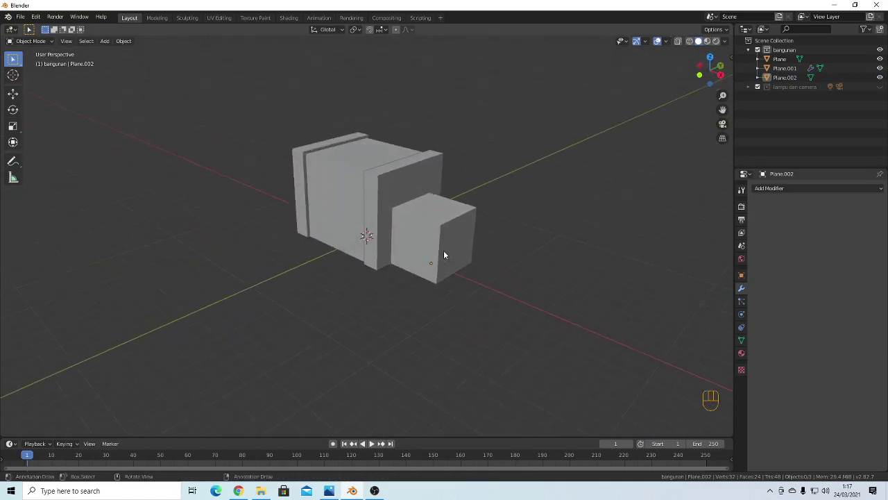
Enlarge the small outer block slightly, then shift it along X in front view to sit against the slab
middle_drag(444, 252, 481, 223)
click(470, 212)
key(s)
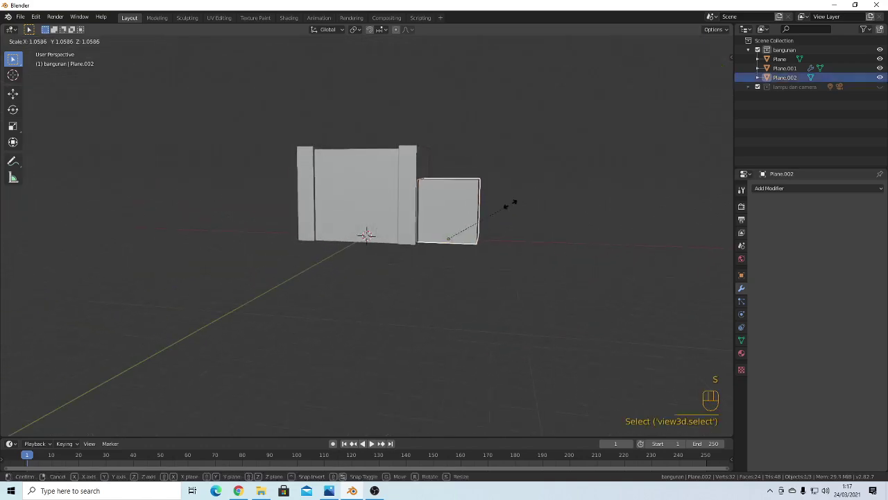
click(516, 210)
key(grave)
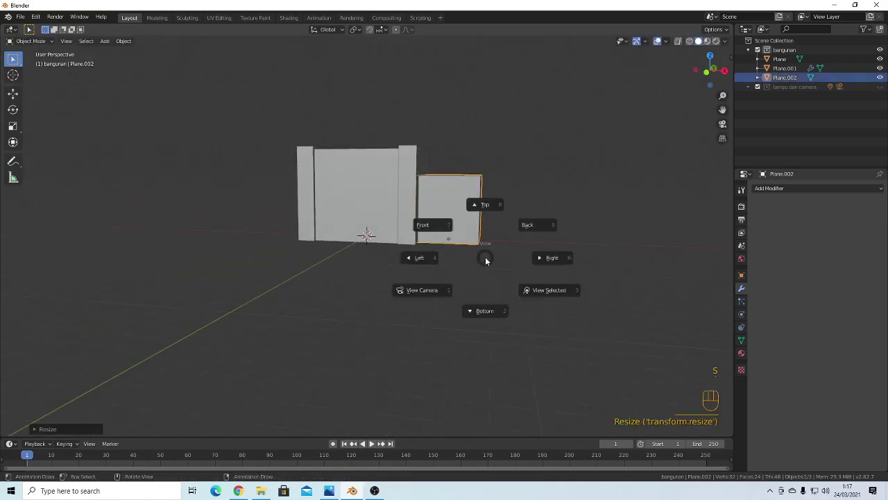
key(f)
scroll(486, 252, up, 2)
key(g)
key(x)
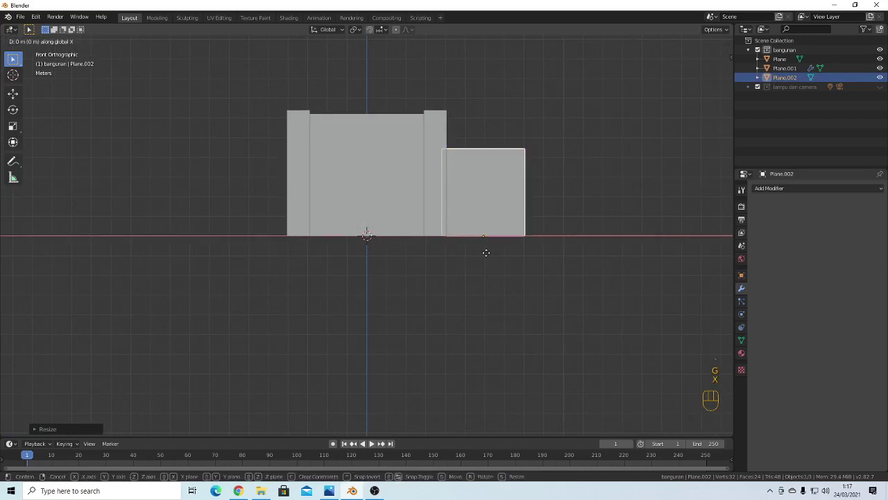
click(490, 252)
click(633, 210)
Add a Mirror modifier on the X axis to the small outer block, using the main block as the mirror object
middle_drag(637, 210, 567, 245)
scroll(563, 244, down, 3)
middle_drag(453, 257, 492, 194)
scroll(432, 210, up, 4)
click(476, 198)
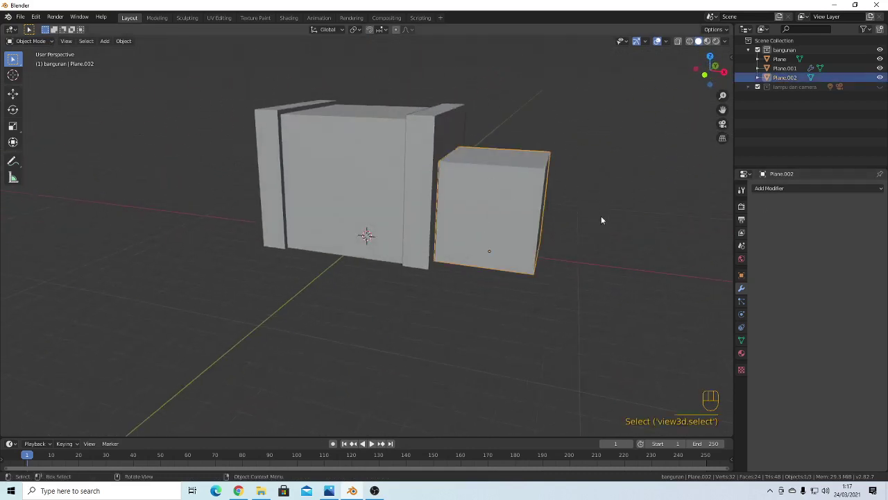
click(779, 189)
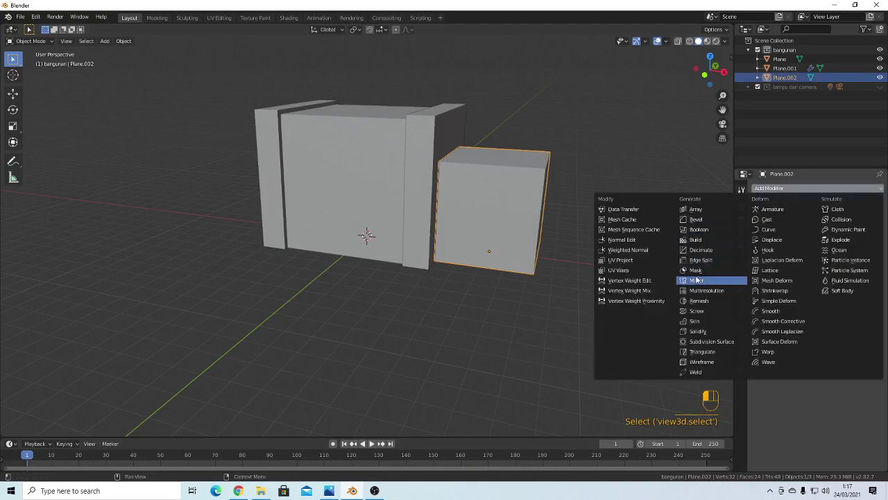
click(695, 282)
click(877, 284)
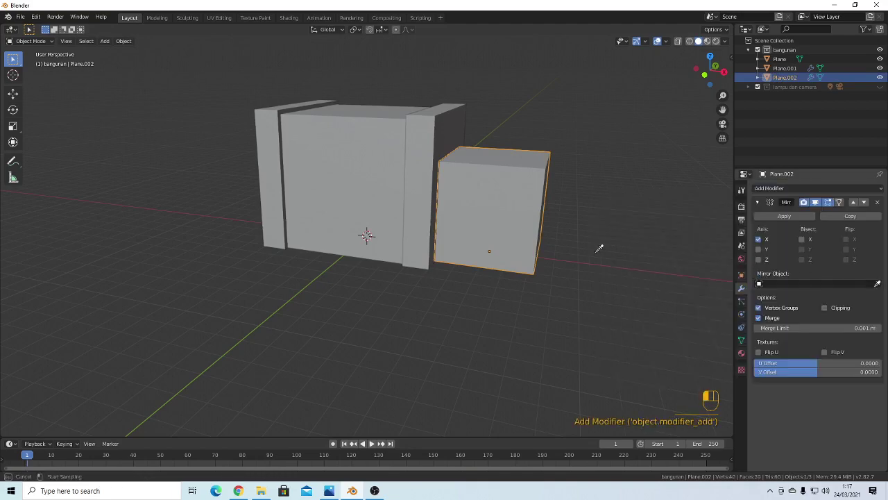
click(340, 171)
key(Tab)
key(Tab)
click(589, 225)
scroll(408, 250, down, 4)
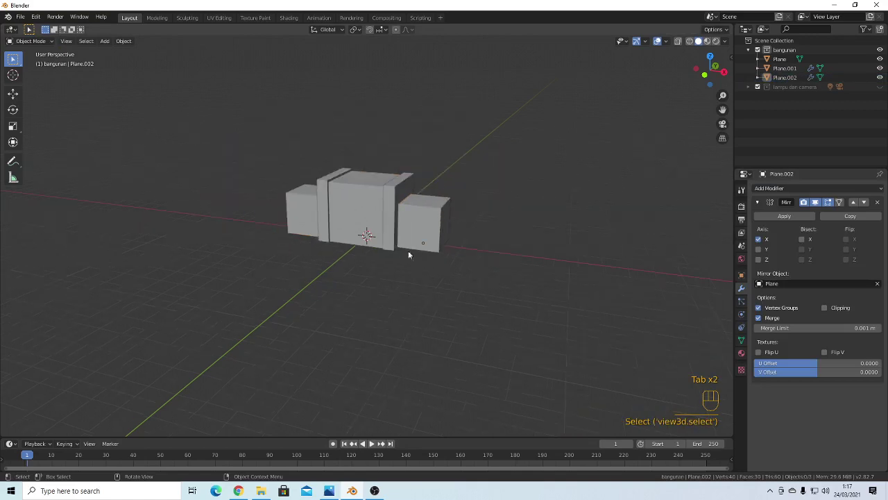
mouse_move(408, 250)
middle_down()
mouse_move(444, 254)
mouse_move(393, 253)
mouse_move(395, 239)
middle_up()
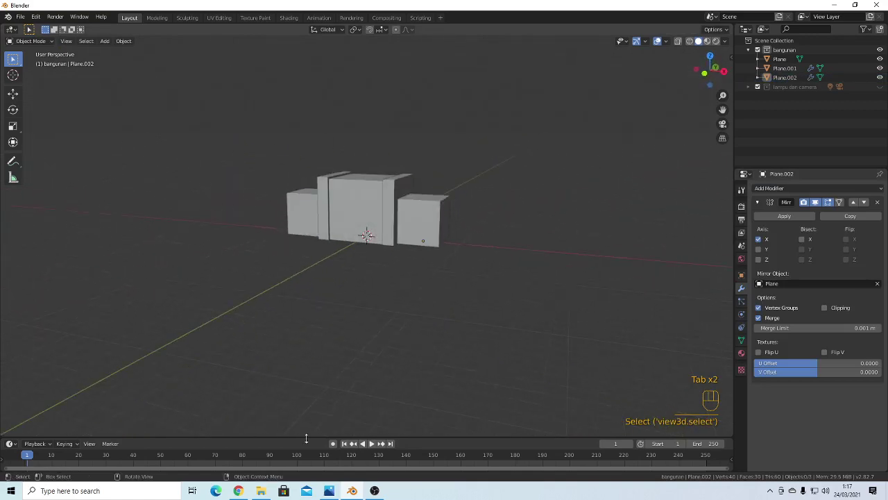
Switch to Chrome to check the Ramadan Mubarak mosque illustration, and return to Blender to compare the block model with it
click(238, 490)
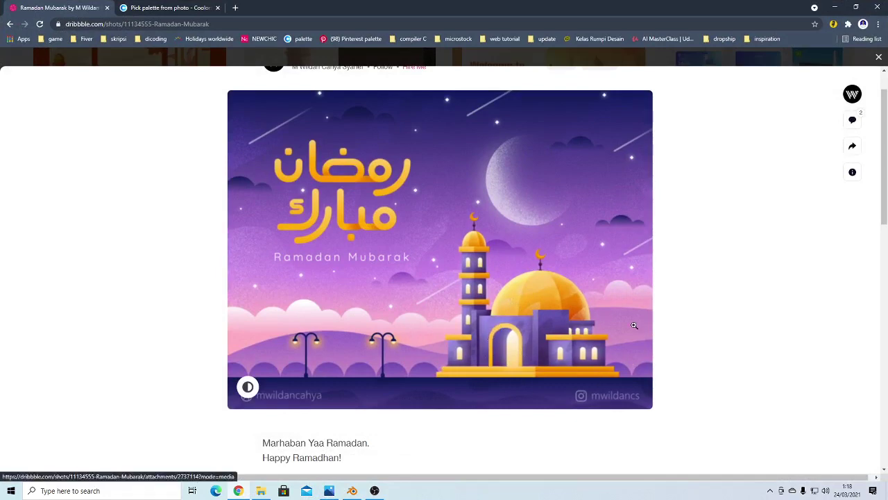
click(835, 7)
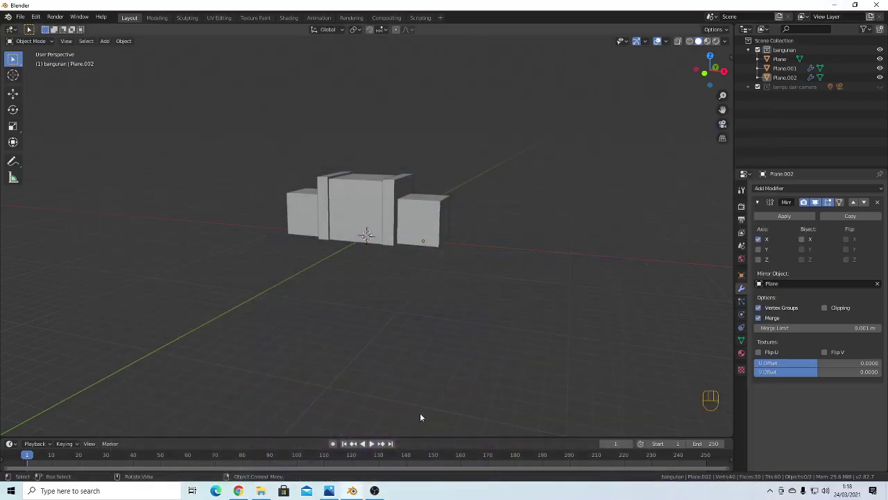
scroll(451, 305, up, 3)
scroll(451, 305, down, 3)
scroll(396, 426, up, 1)
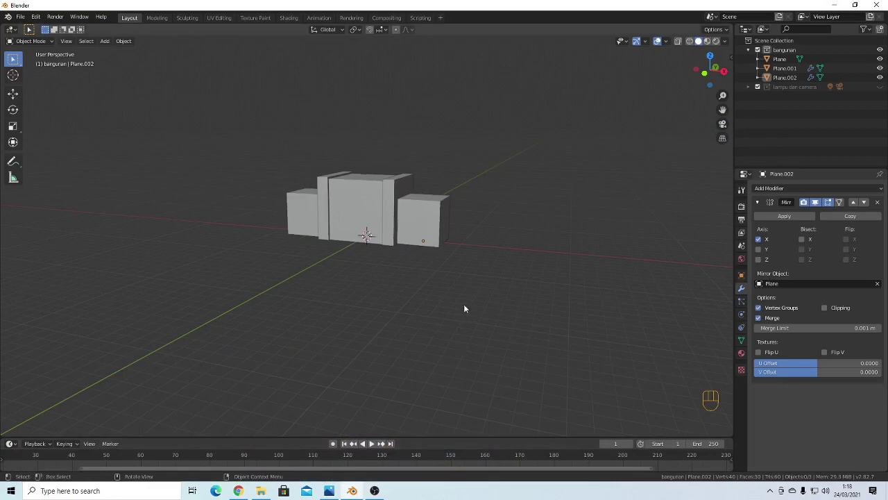
middle_drag(464, 307, 494, 298)
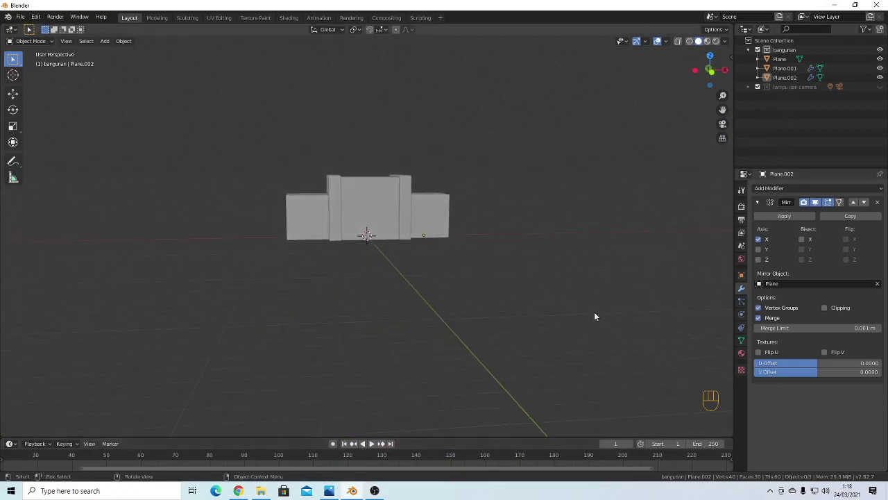
middle_drag(587, 237, 542, 256)
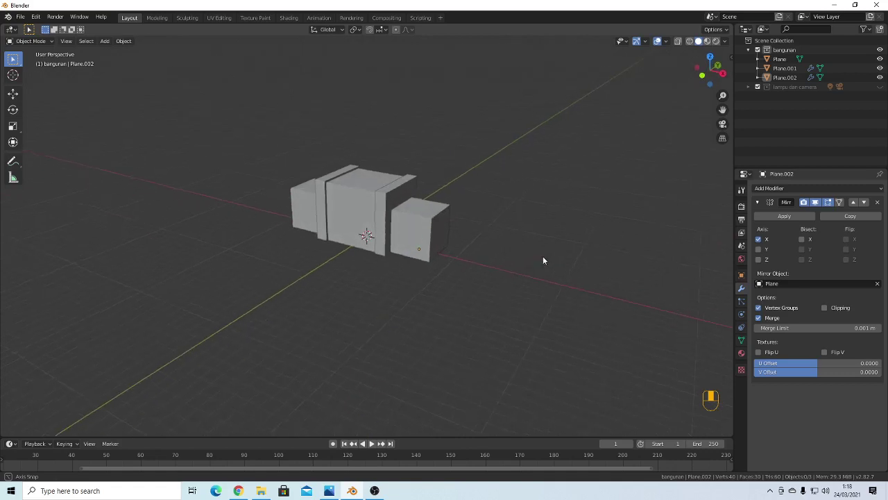
Rename the main block's object to "bangunan utama"
click(783, 59)
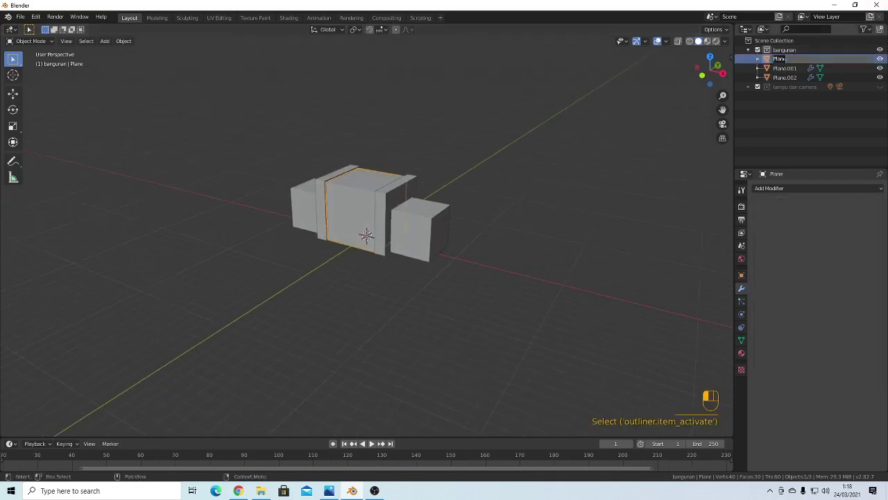
text(bangu)
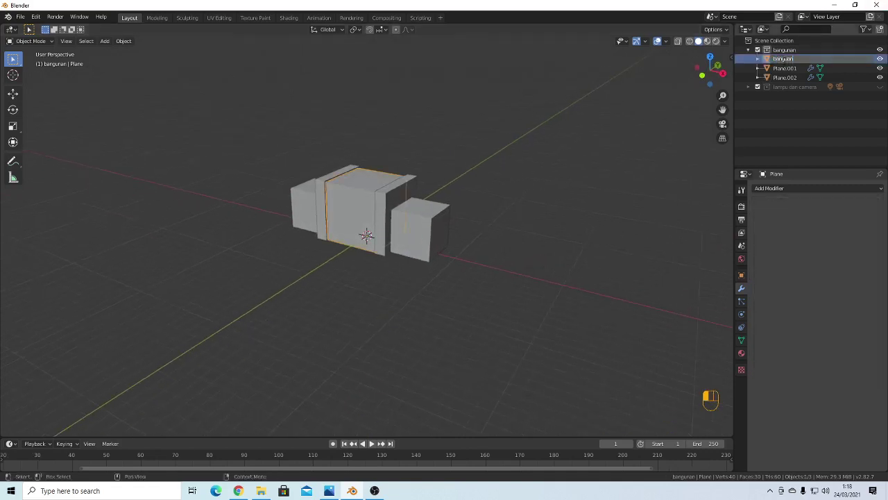
key(BackSpace)
Rename the mirrored side slabs' object, Plane.001, to "bangunan tengah"
click(784, 72)
double_click(784, 71)
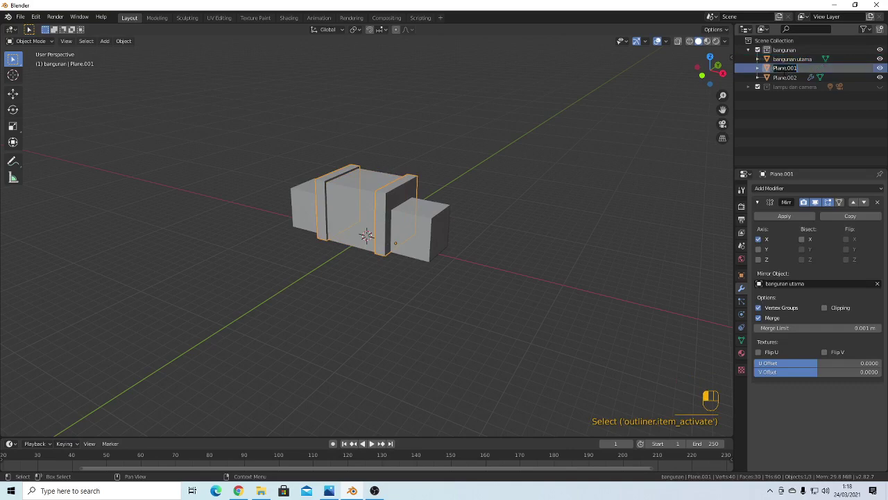
text(bangunan sisi)
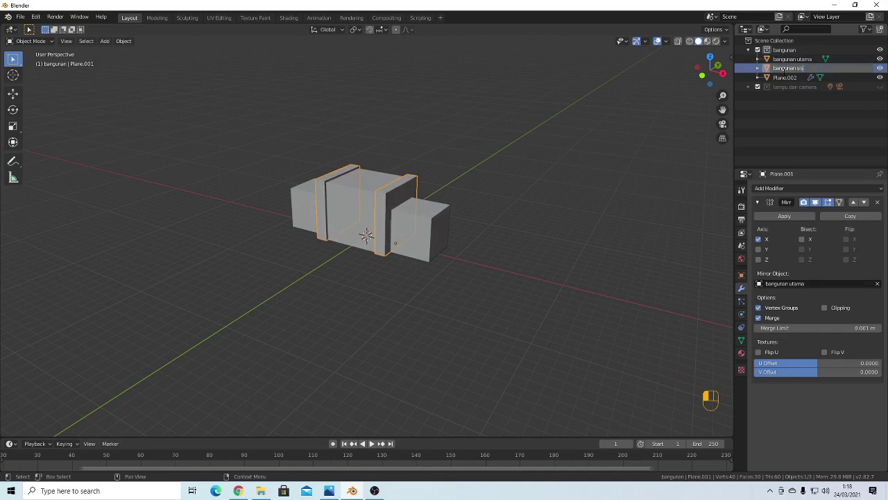
key(BackSpace)
key(BackSpace)
text(tengah)
key(Return)
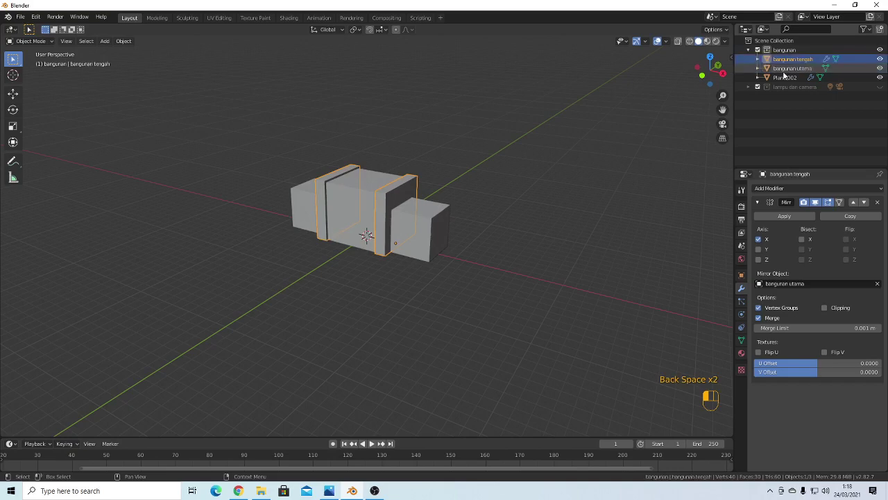
Rename the outer wing blocks' object, Plane.002, to "bangunan sisi samping", and deselect it
click(785, 77)
right_click(787, 78)
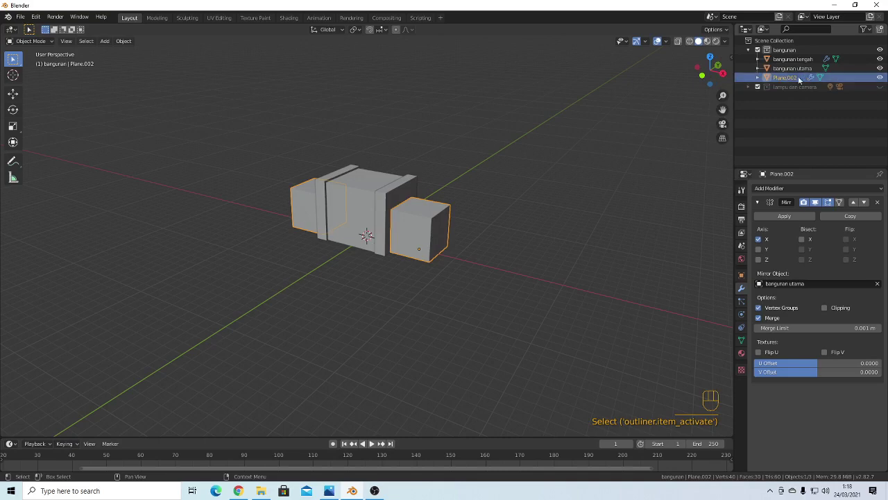
double_click(798, 78)
text(bangu)
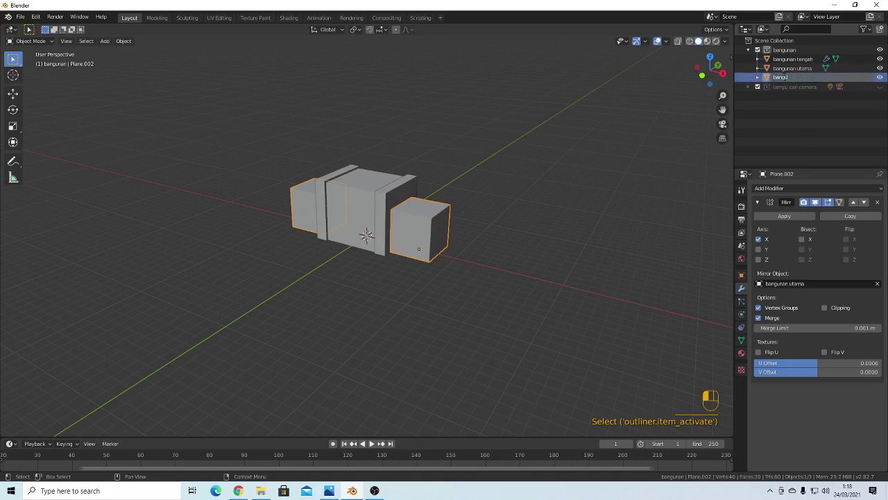
text(nan s)
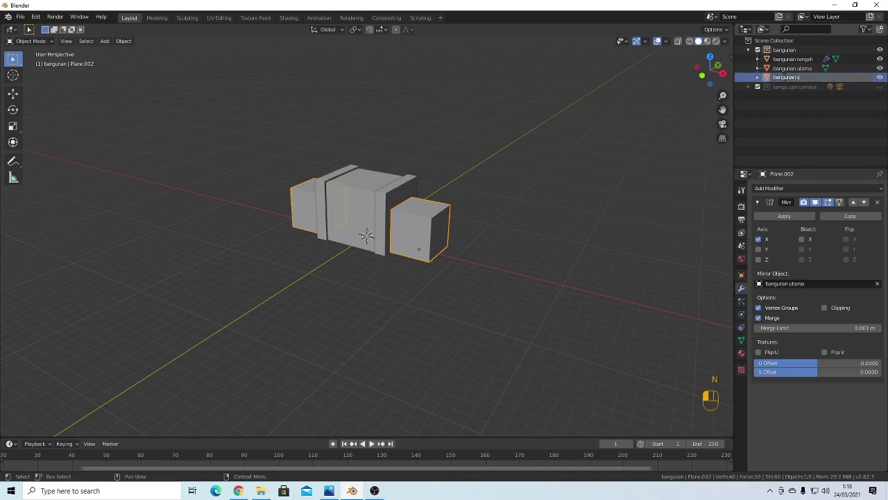
text(isi samping)
key(Return)
click(588, 244)
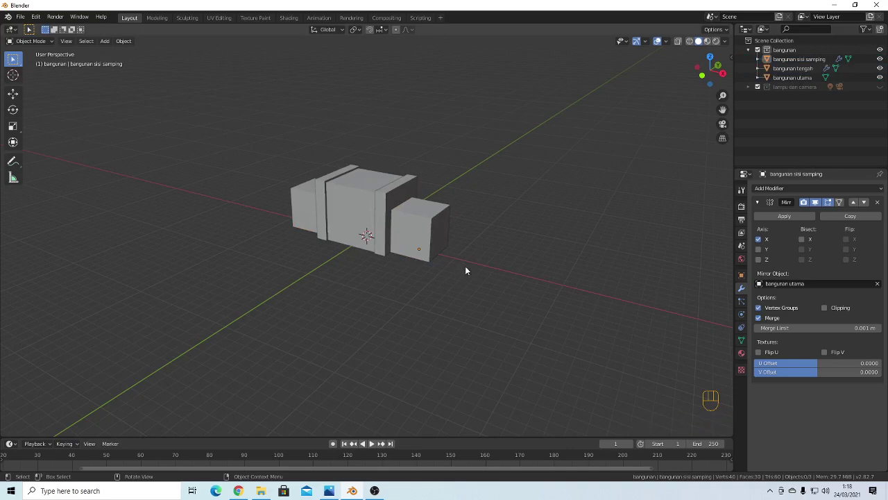
Hide and collapse the "bangunan" collection, and add a new collection named "kubah"
middle_drag(466, 268, 403, 267)
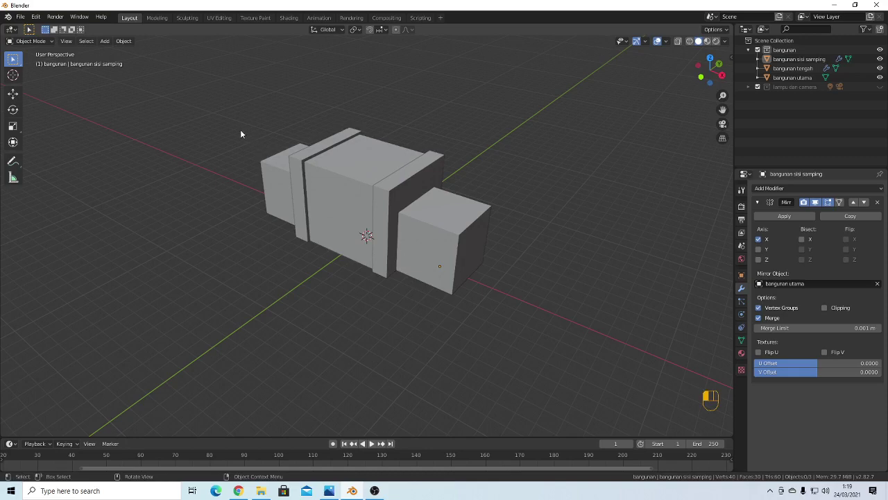
drag(240, 130, 319, 129)
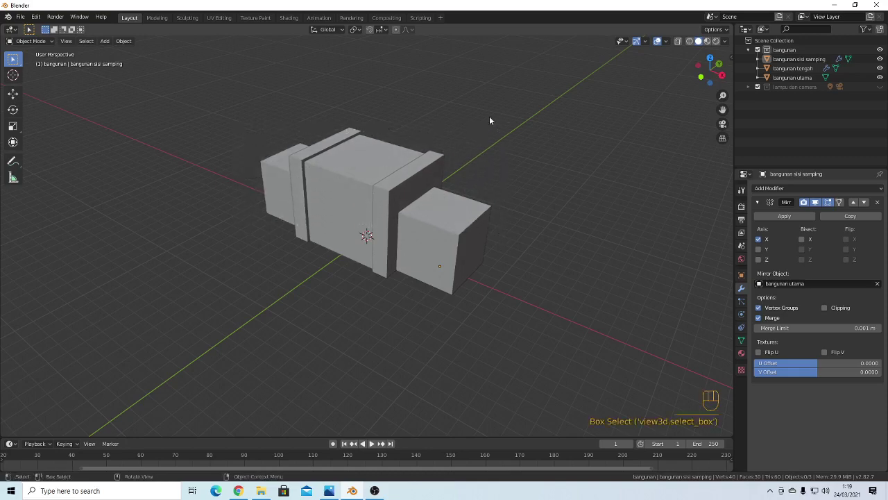
click(879, 49)
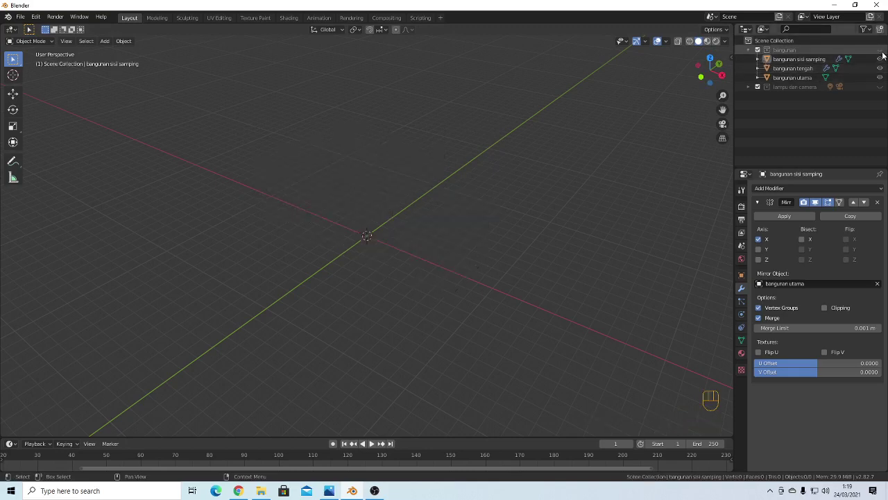
click(748, 50)
click(880, 30)
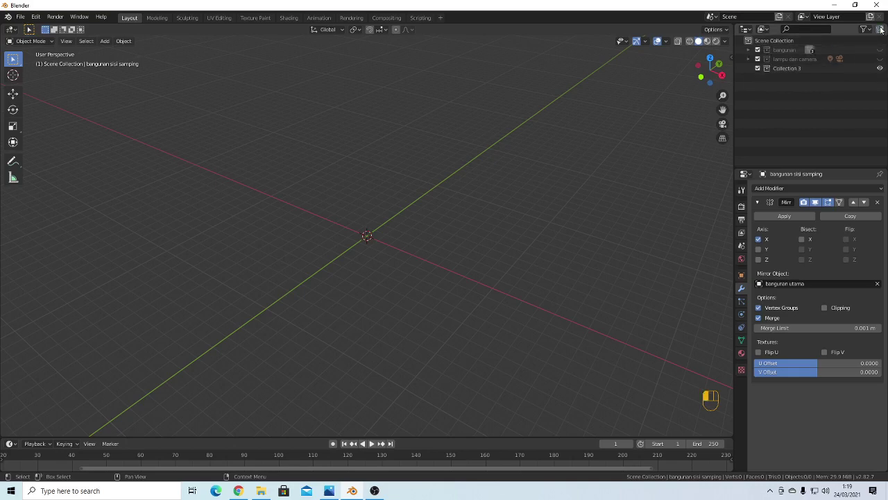
double_click(786, 68)
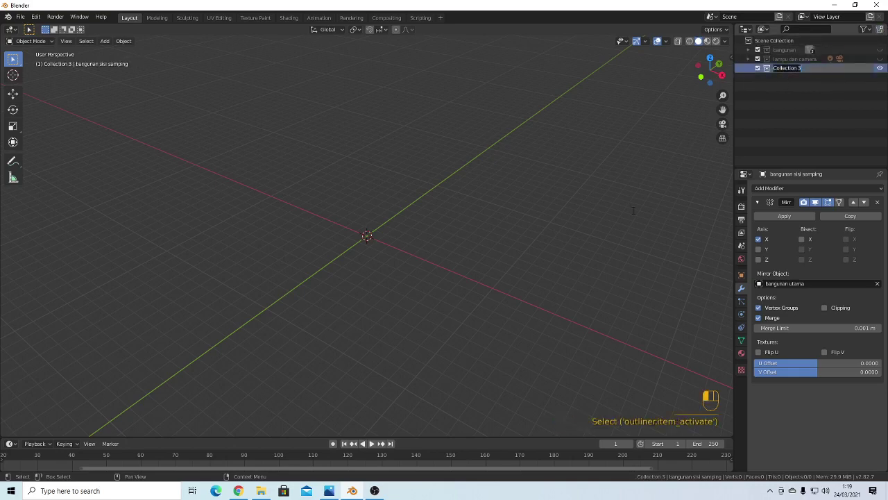
text(kubah)
key(Return)
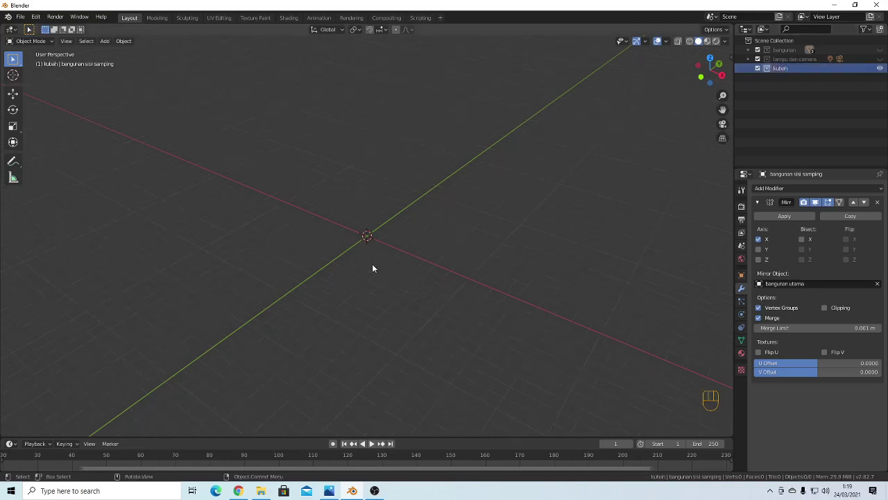
Add a Path curve at the origin in front view, inside the "kubah" collection
key(grave)
click(320, 232)
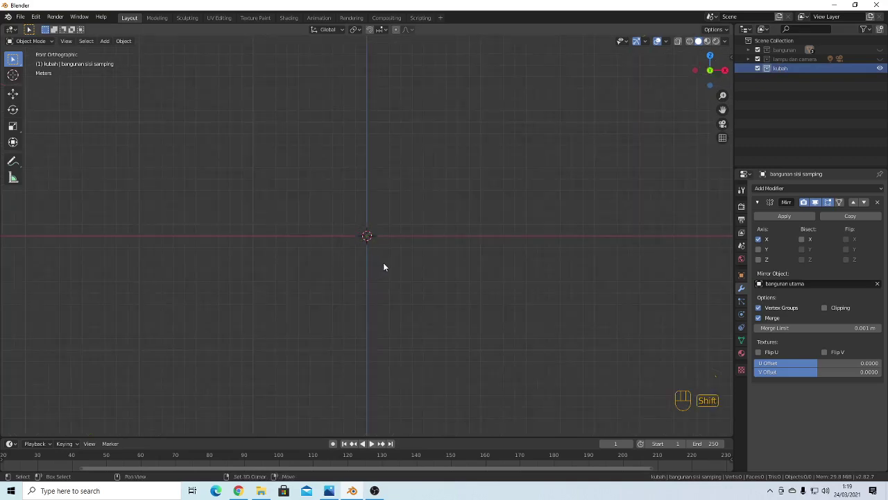
key(shift+a)
mouse_move(376, 271)
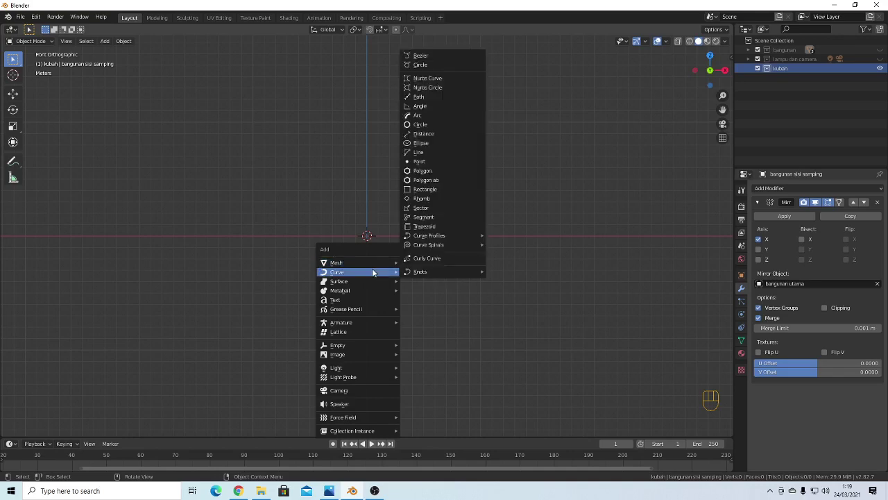
click(444, 96)
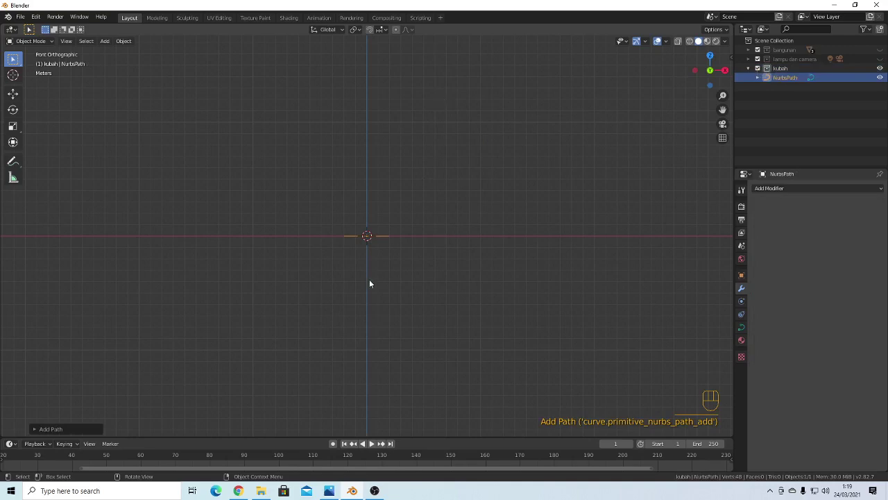
scroll(370, 281, up, 10)
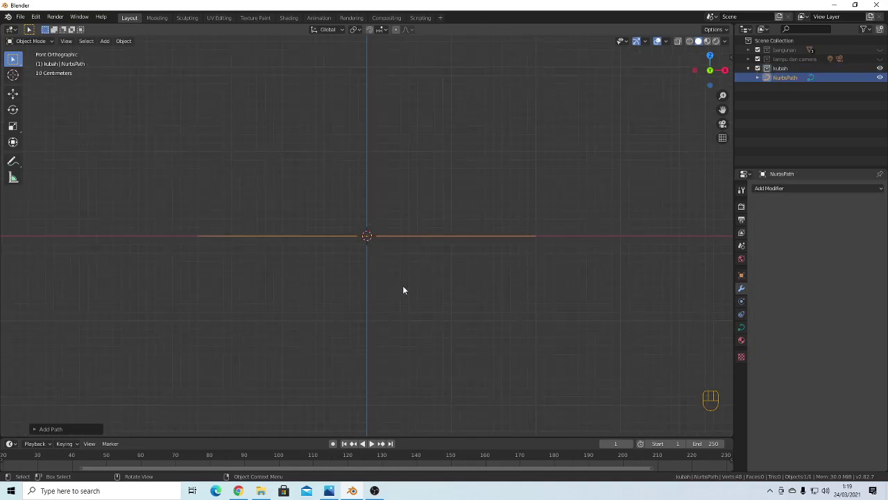
key(g)
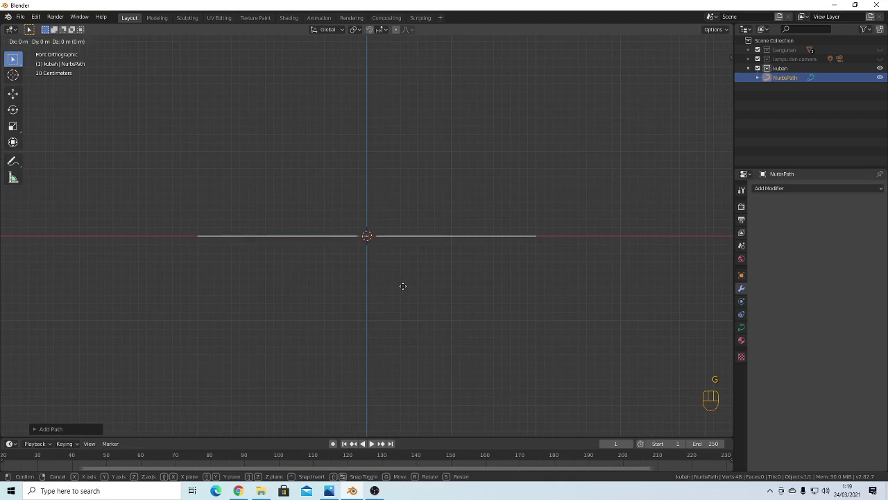
key(x)
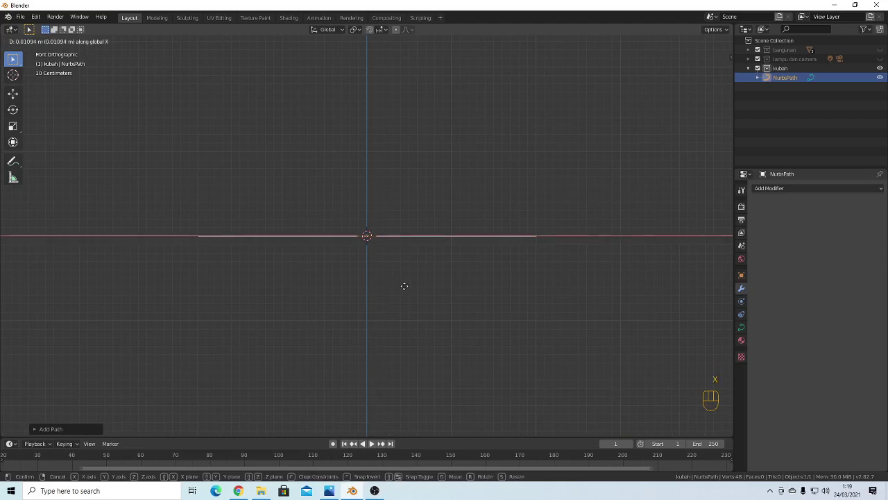
click(401, 273)
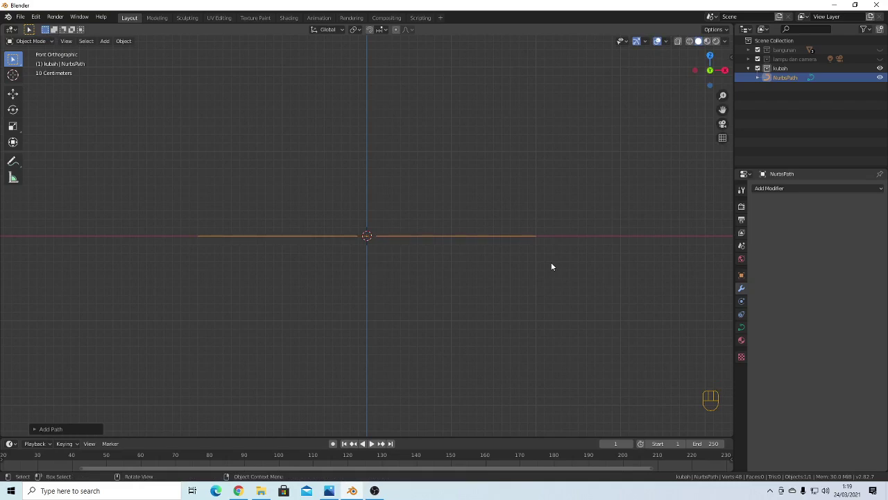
In Edit Mode, move all points of the path about 2 m along X so its first point sits at the origin
key(Tab)
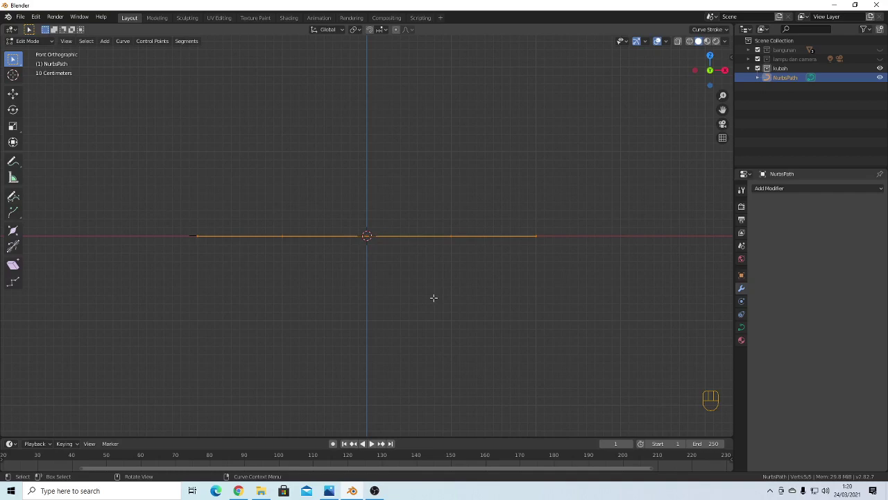
drag(182, 203, 216, 263)
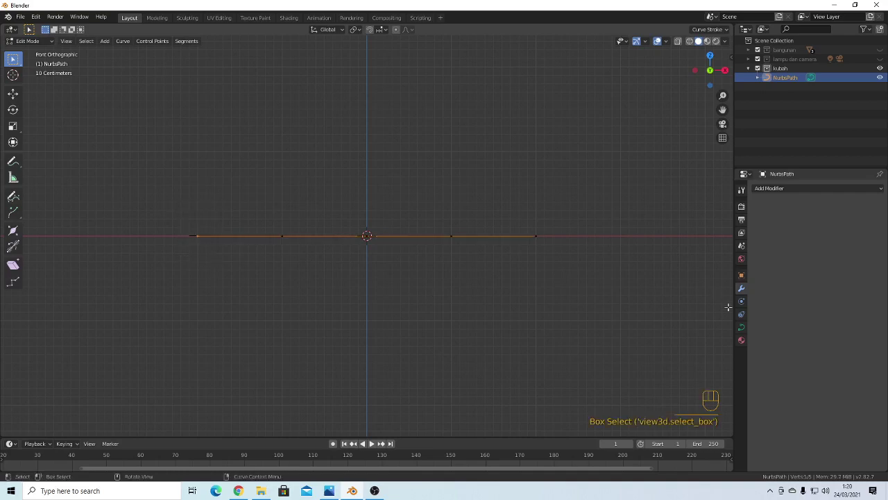
click(741, 329)
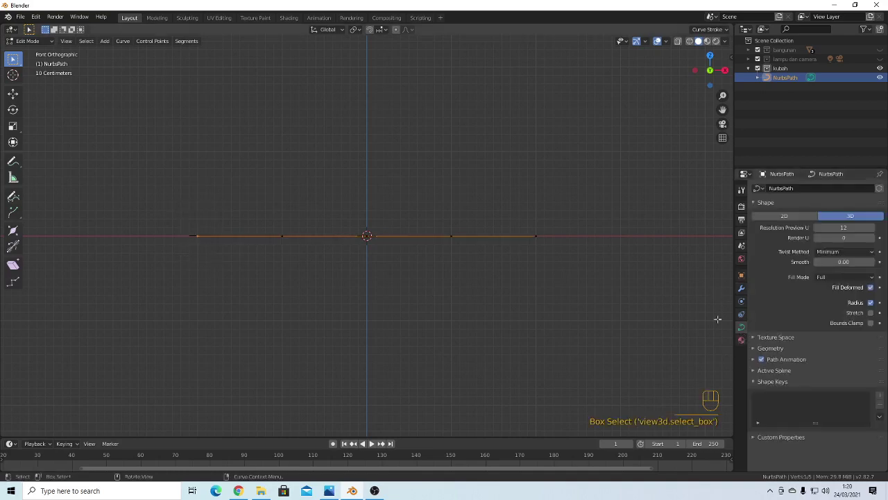
click(333, 244)
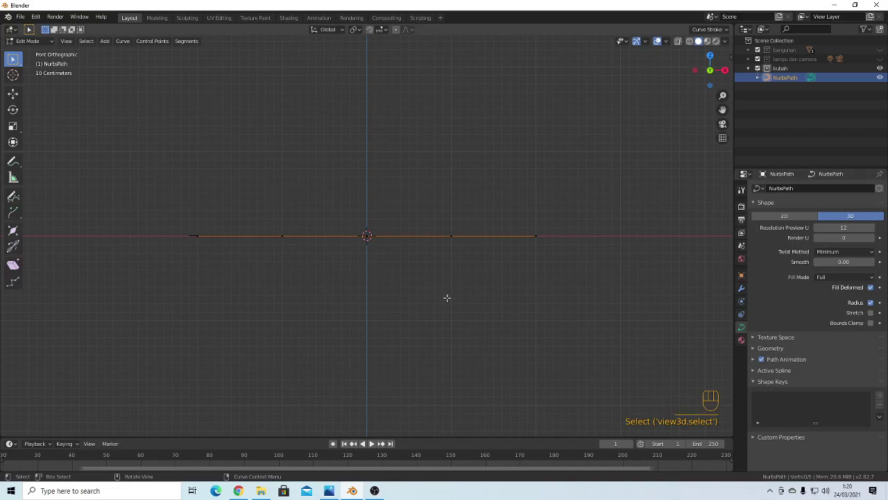
key(a)
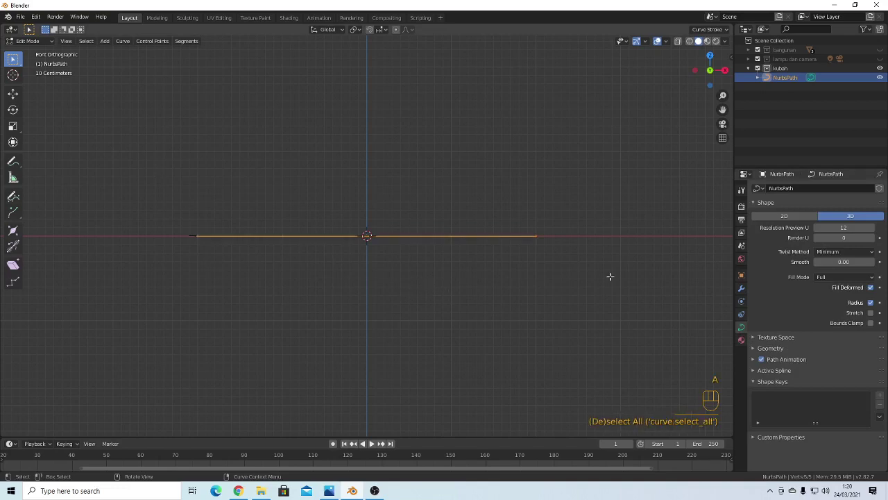
key(g)
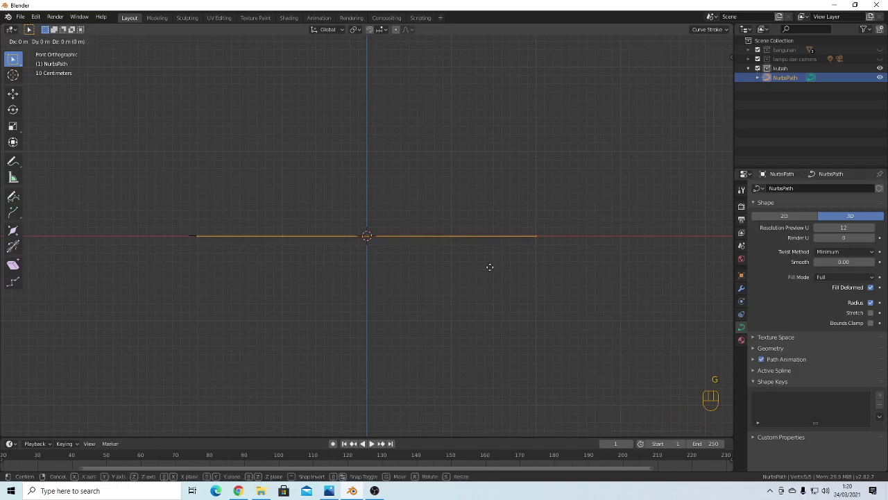
key(x)
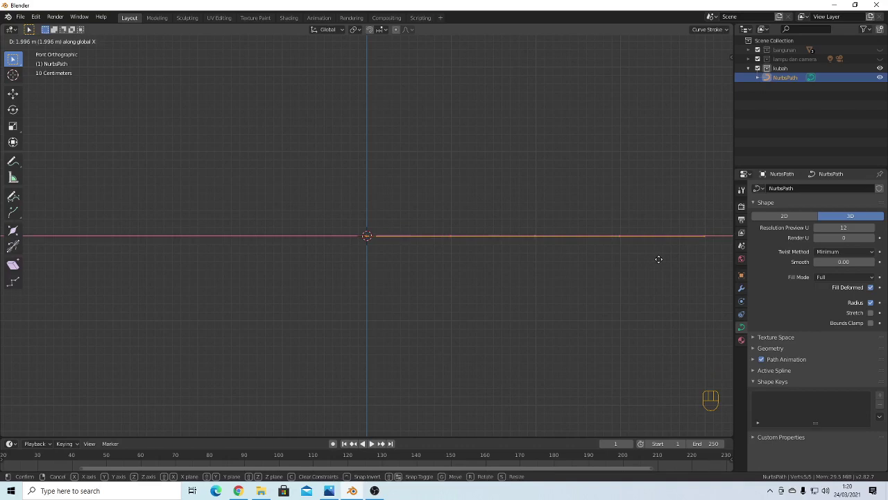
click(658, 259)
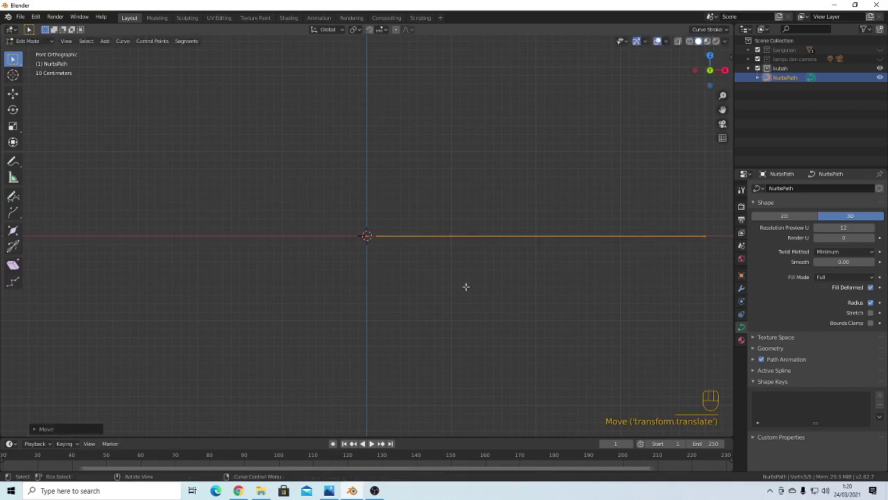
key(Tab)
click(520, 282)
In front view, move all path points except the first about 0.9 m toward the origin and about 0.1 m down
middle_drag(475, 278, 467, 282)
key(grave)
key(f)
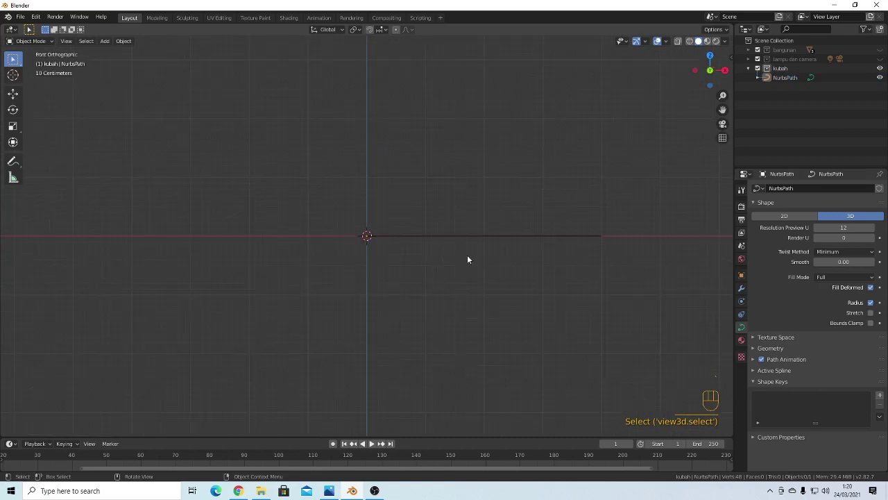
click(459, 236)
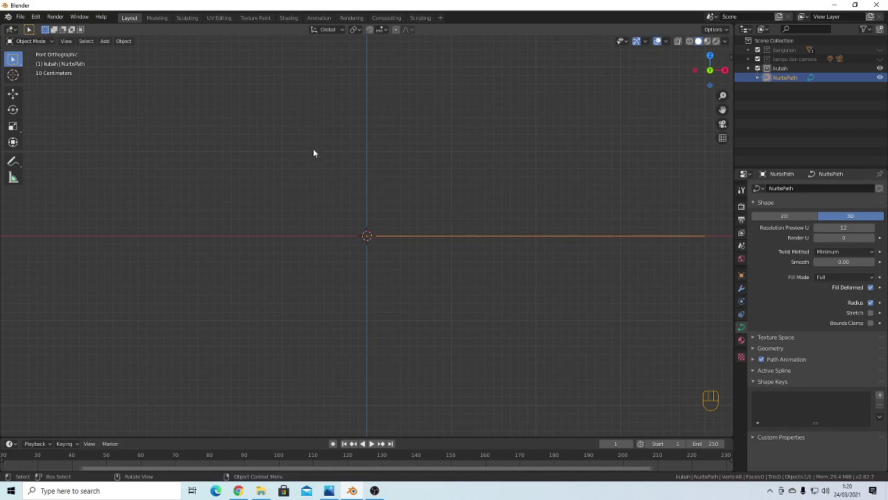
key(Tab)
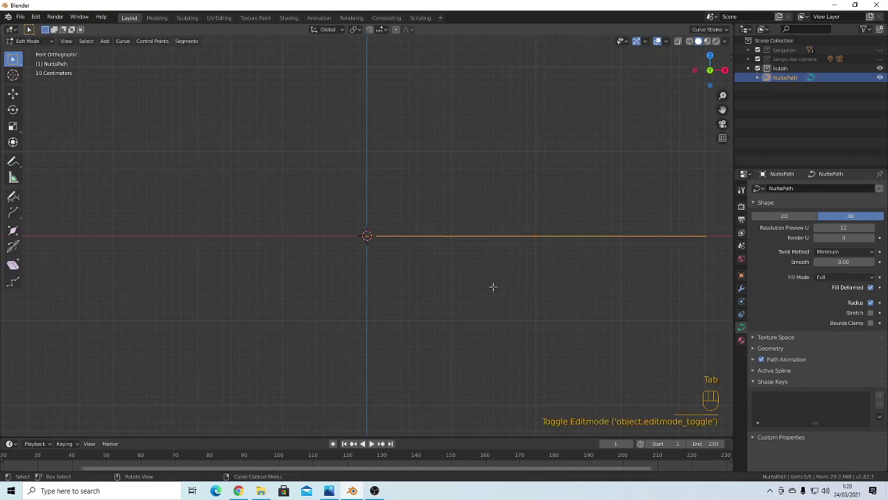
drag(430, 210, 715, 256)
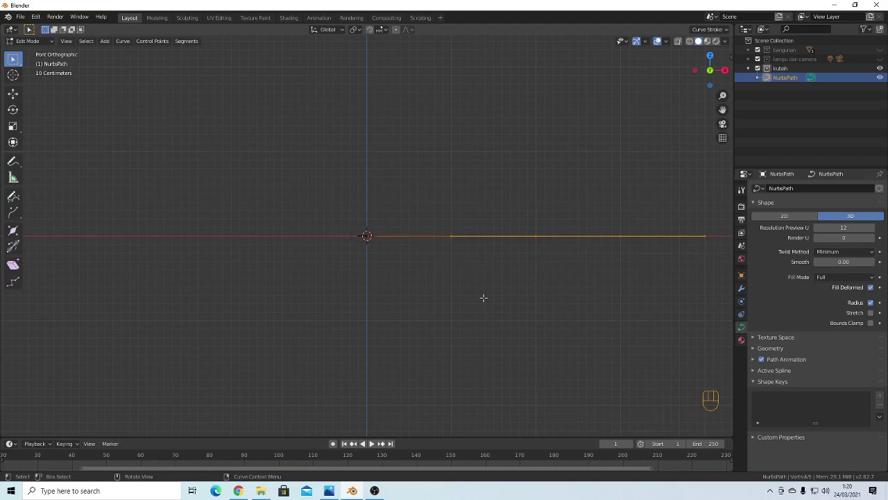
click(445, 289)
drag(422, 216, 711, 256)
key(g)
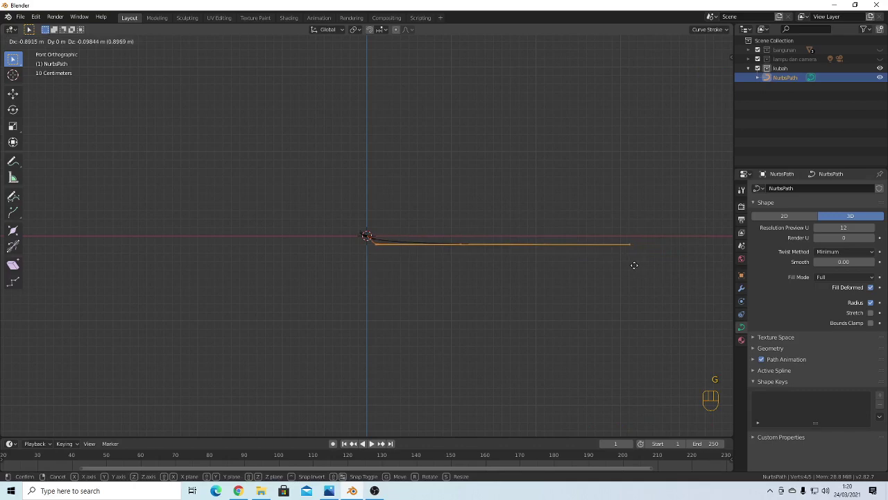
click(635, 267)
Bend the path downward, moving its last two points about 1.1 m inward and 0.9 m down, and the end point about 1.2 m inward
drag(444, 232, 652, 269)
key(g)
click(646, 271)
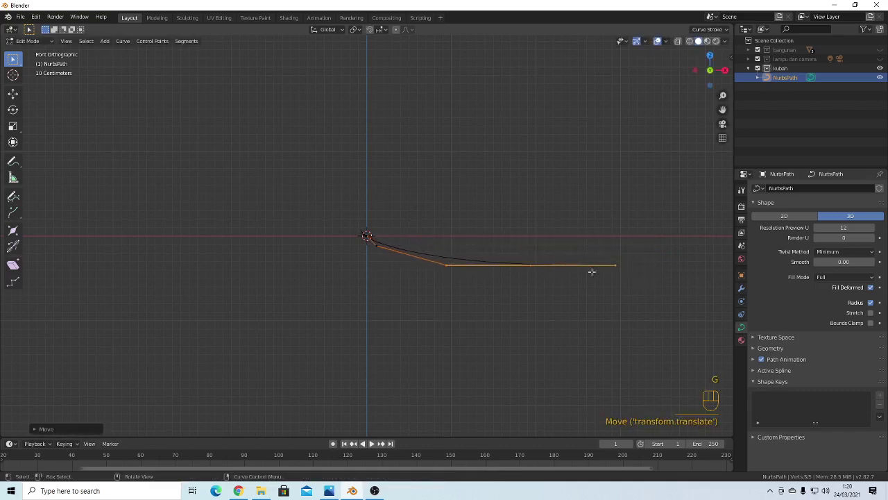
drag(511, 250, 643, 299)
key(g)
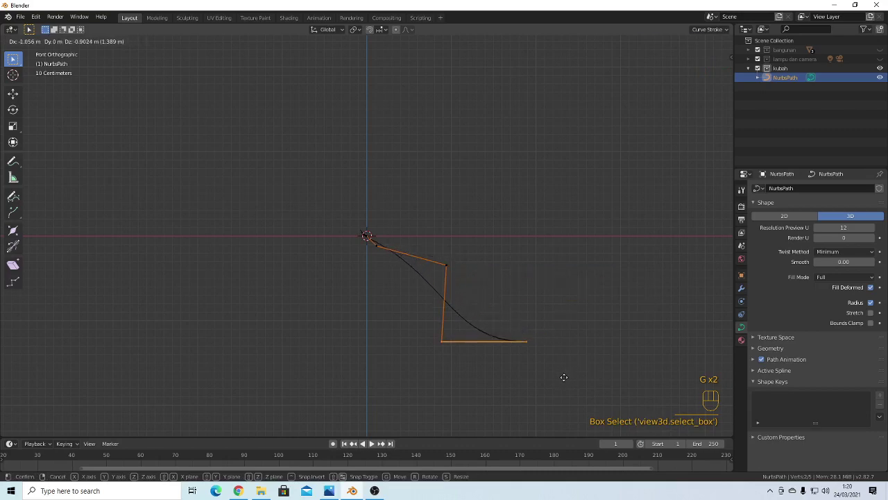
click(552, 365)
drag(529, 332, 533, 372)
key(g)
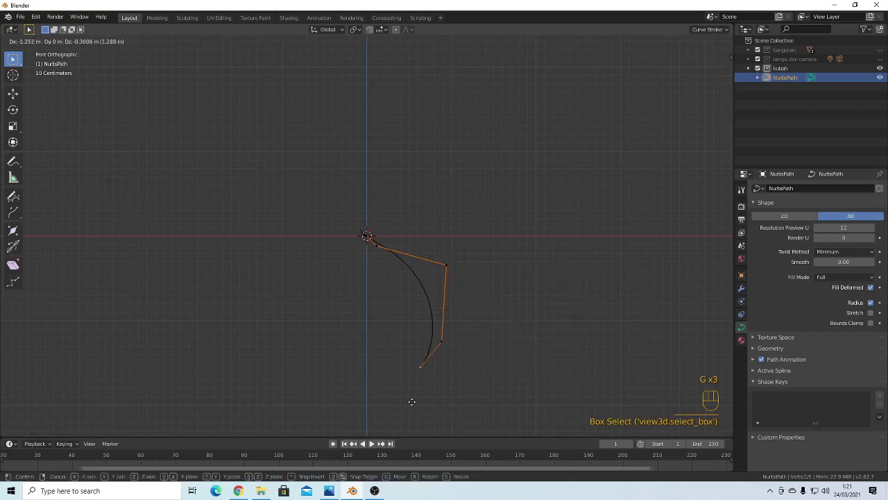
click(419, 405)
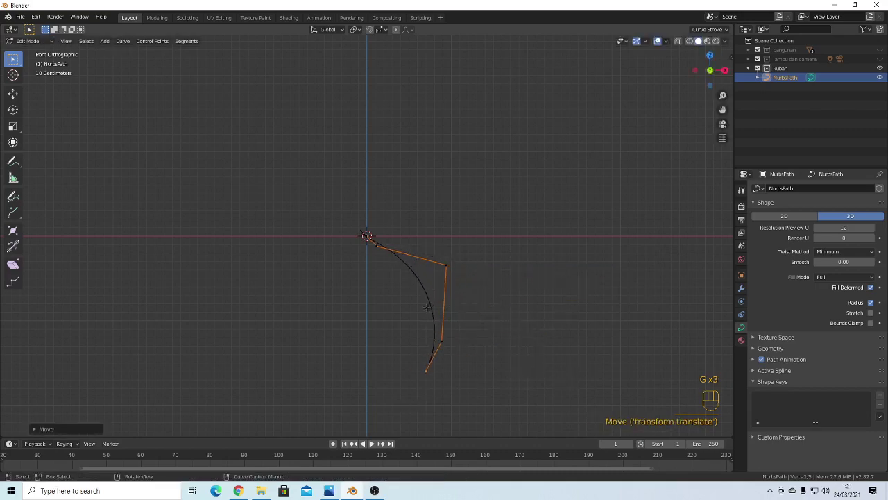
Round the dome profile by moving the path's fourth point outward and up, and the third point about 0.1 m inward and 0.2 m up
drag(424, 329, 473, 355)
key(g)
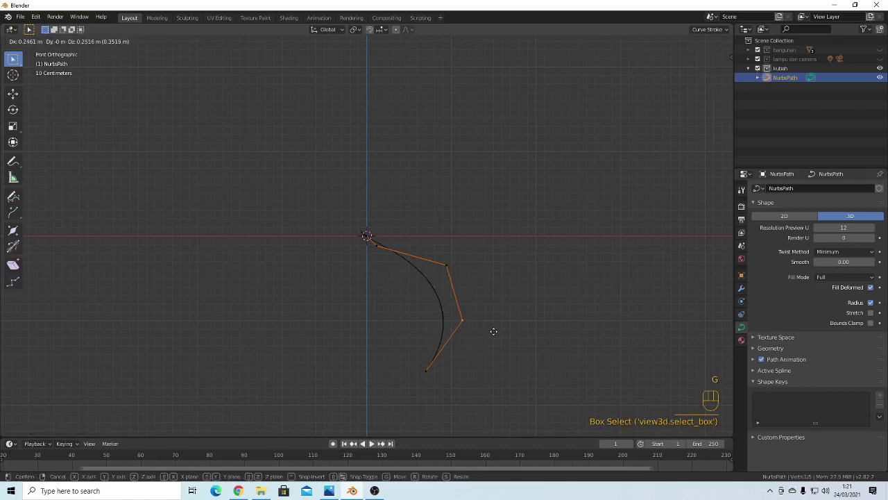
click(490, 325)
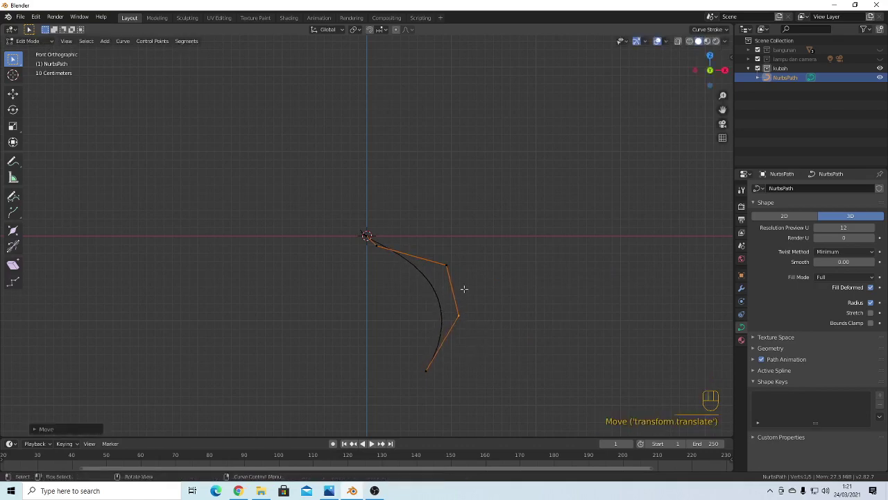
drag(439, 252, 475, 281)
key(g)
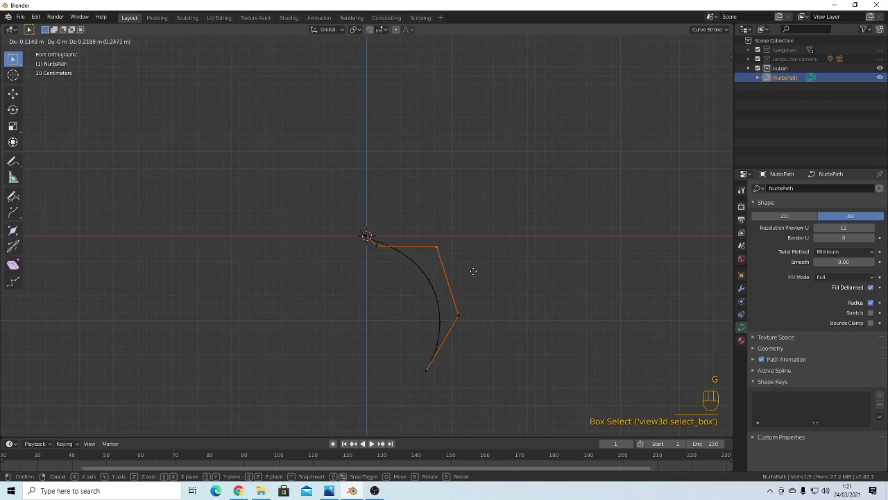
click(473, 270)
key(g)
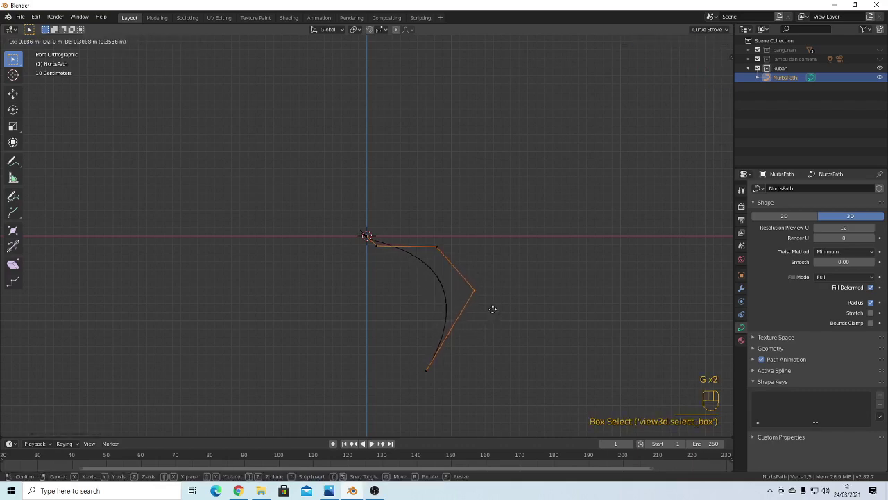
click(491, 308)
Move the path's end point about 0.1 m outward and its third point slightly outward and up, and clear the selection
drag(409, 361, 452, 393)
key(g)
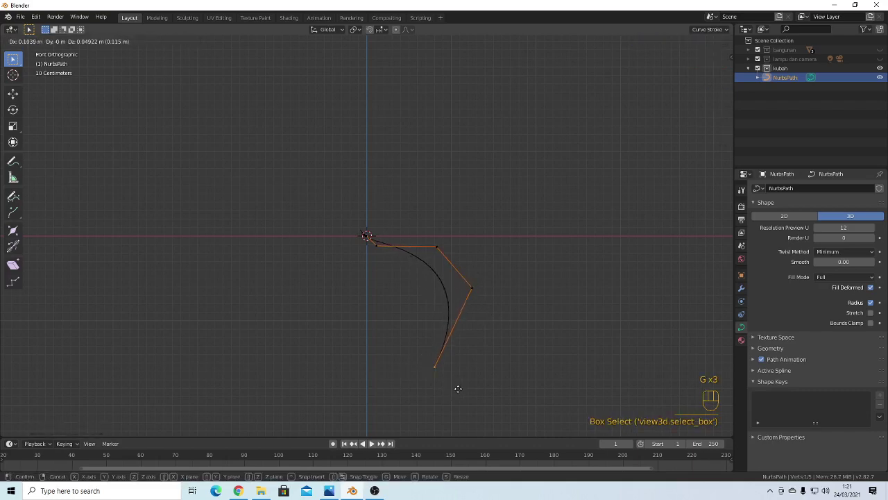
click(460, 388)
drag(429, 236, 459, 261)
key(g)
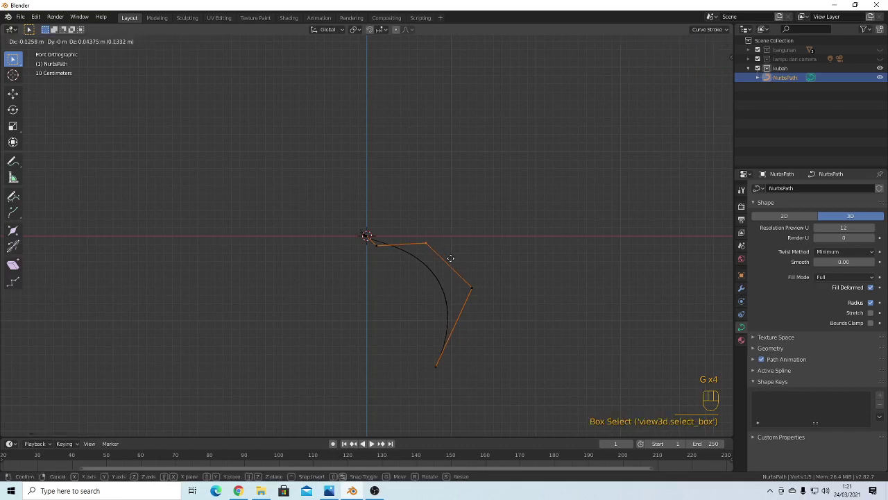
click(466, 254)
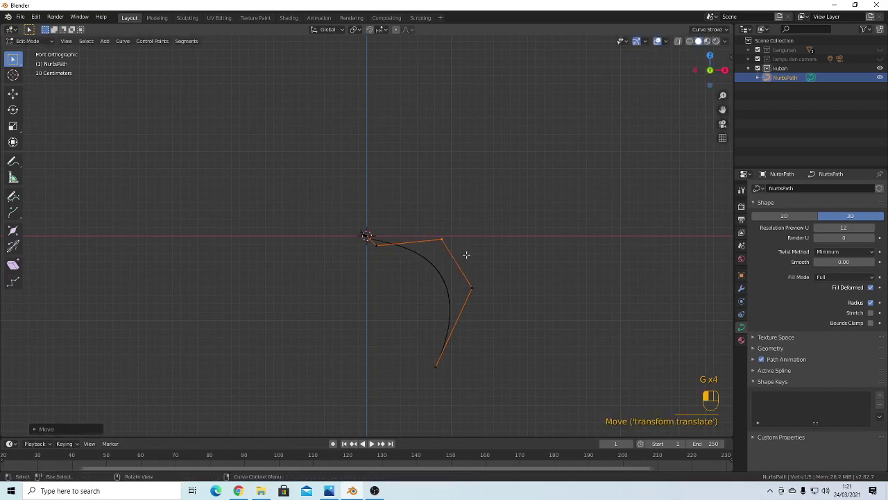
drag(424, 350, 450, 379)
click(427, 320)
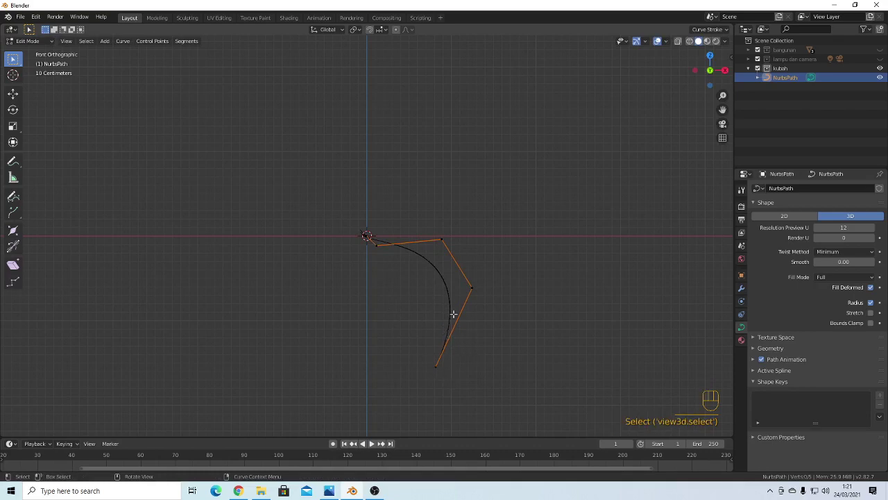
Narrow the profile by moving the fourth point about 0.1 m inward and nudging the third and end points slightly inward, and return to Object Mode
drag(451, 274, 476, 287)
key(g)
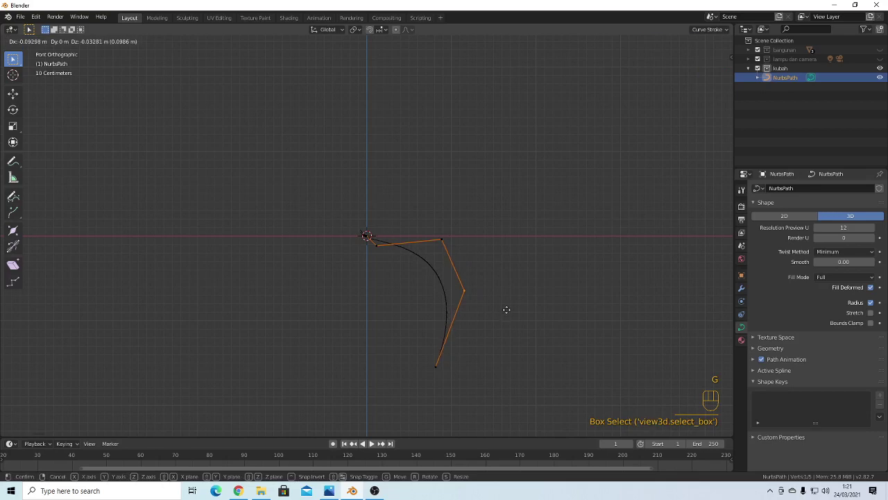
click(507, 310)
drag(425, 227, 467, 260)
key(g)
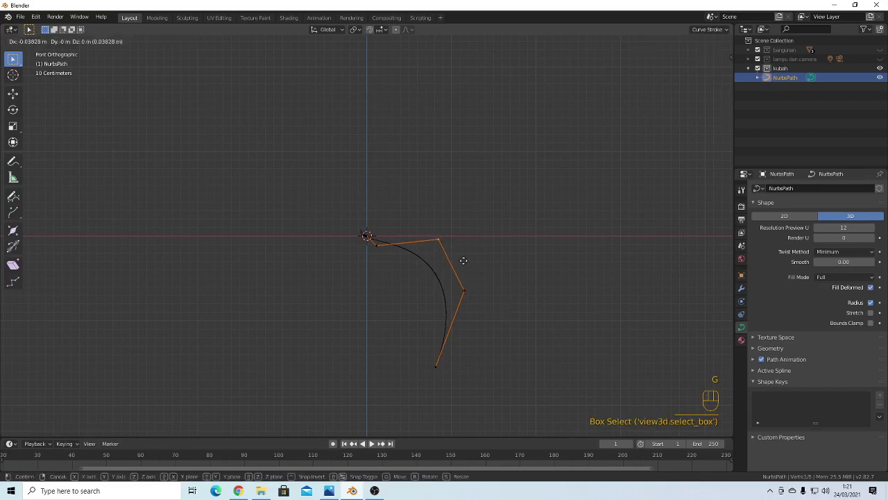
click(463, 260)
drag(423, 359, 462, 387)
key(g)
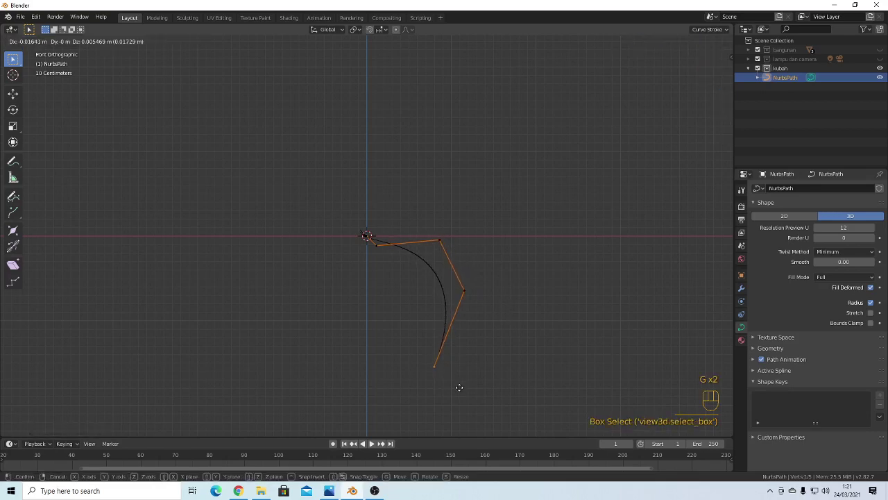
click(461, 385)
key(Tab)
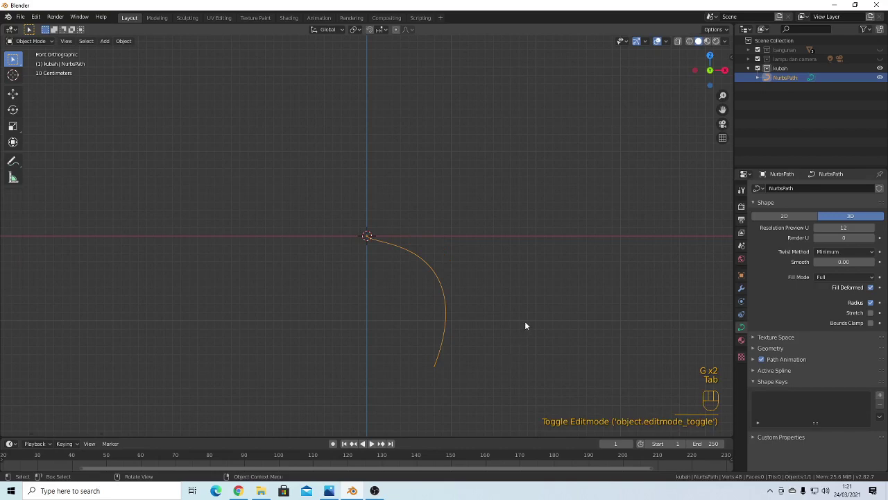
Widen the dome profile in Edit Mode by nudging the third point up and moving the fourth point about 0.1 m outward and up, and return to Object Mode
key(Tab)
drag(416, 361, 463, 386)
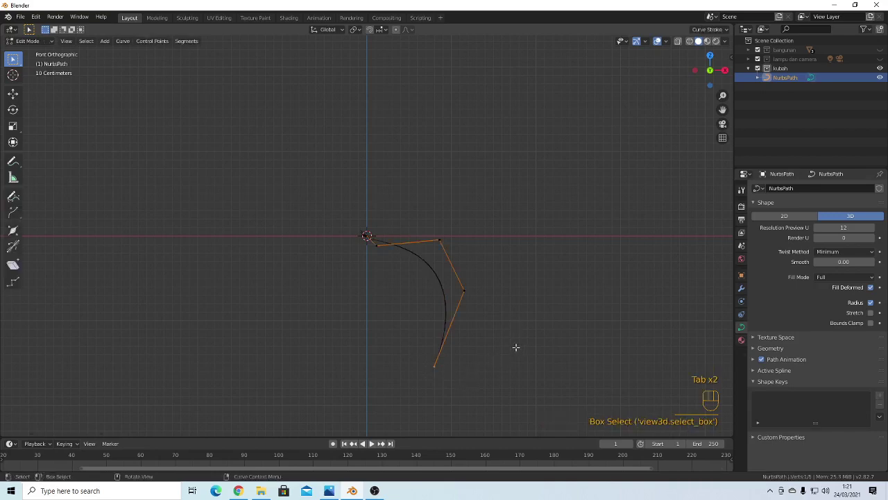
key(Tab)
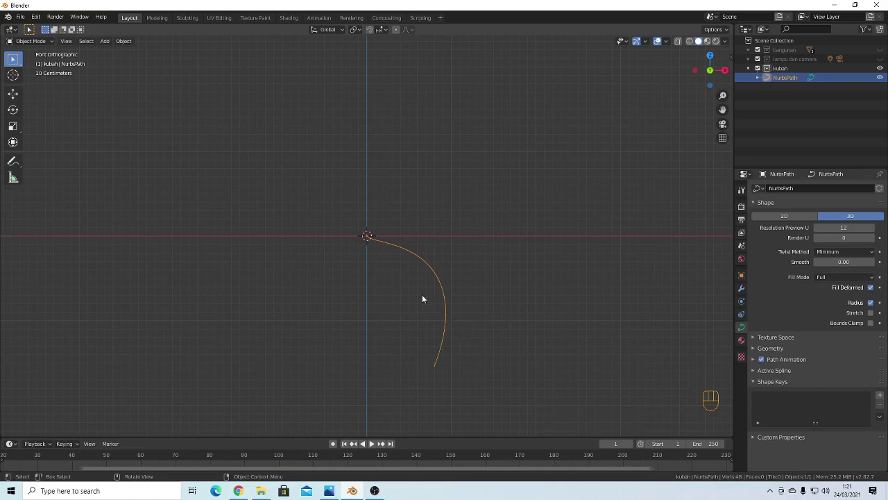
key(Tab)
drag(431, 234, 468, 262)
key(g)
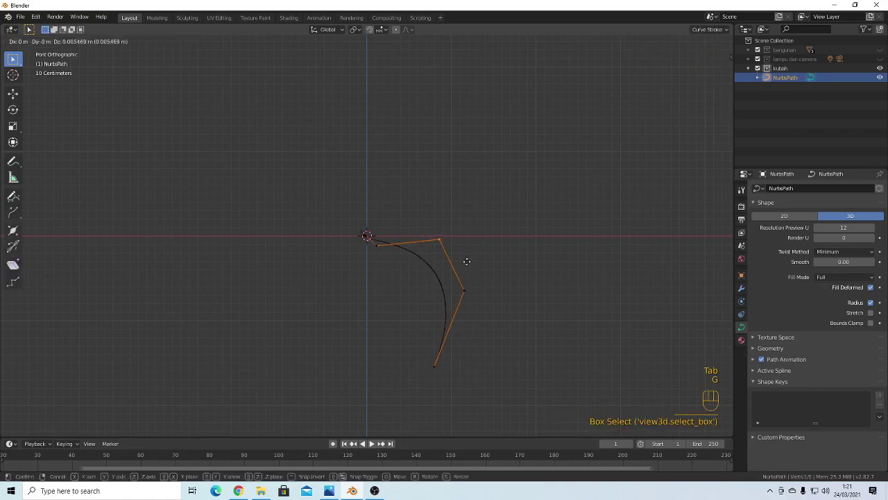
click(472, 301)
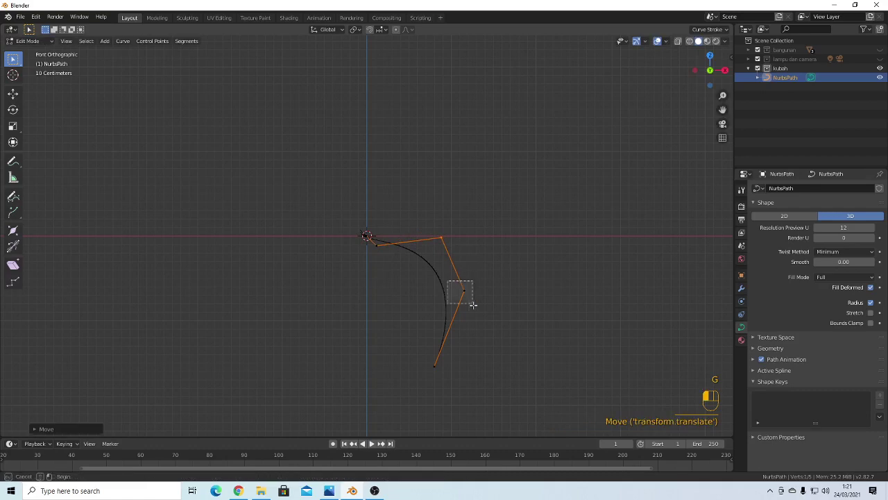
key(g)
click(488, 306)
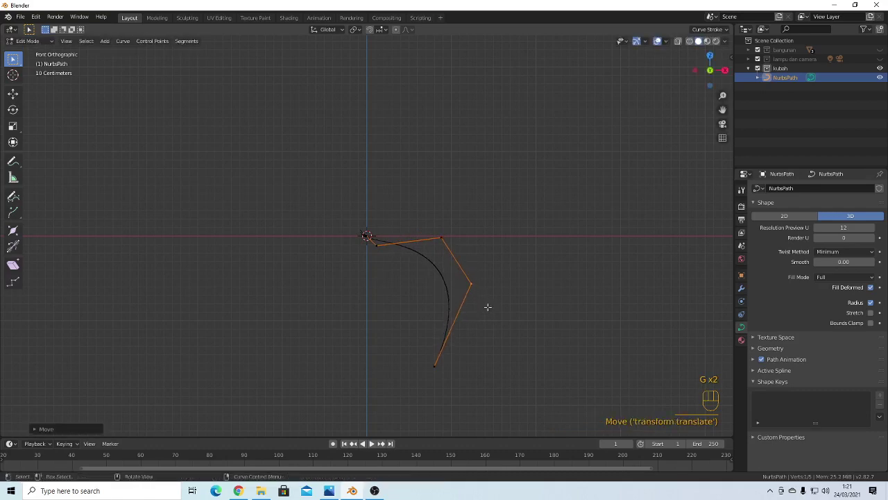
key(Tab)
key(Tab)
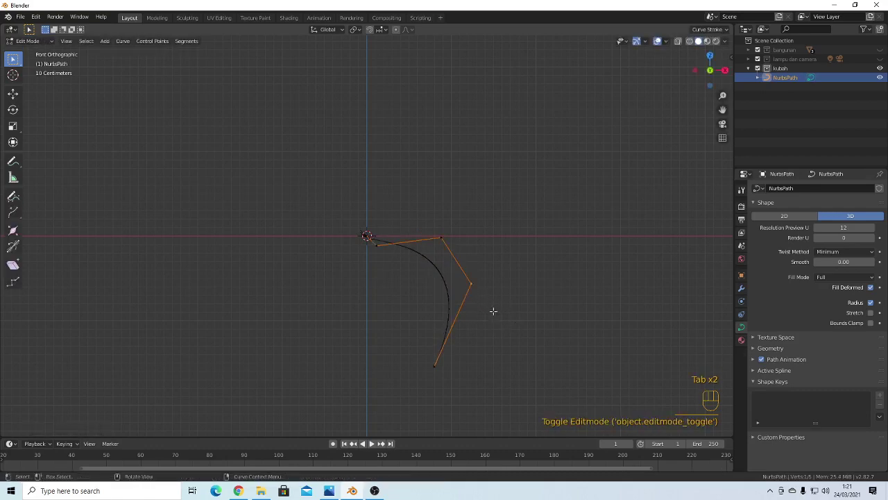
key(Tab)
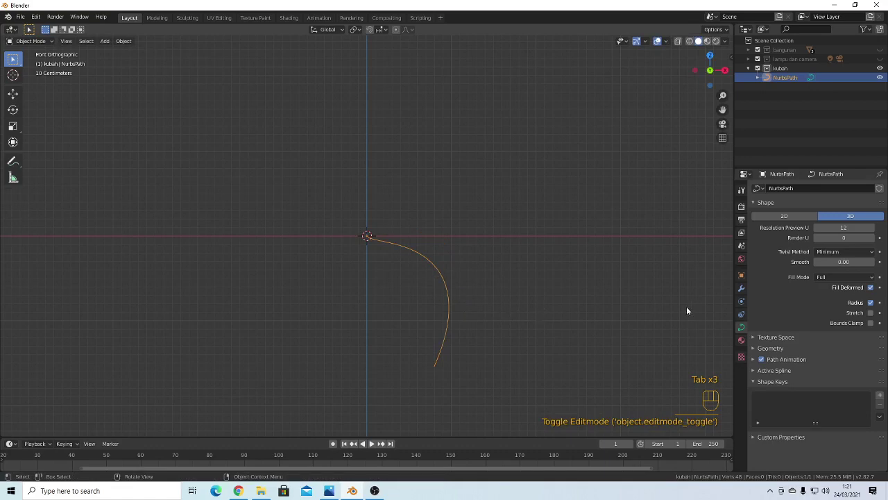
Add a Screw modifier to the path to revolve it into a dome, and inspect the shape from above and below
click(741, 288)
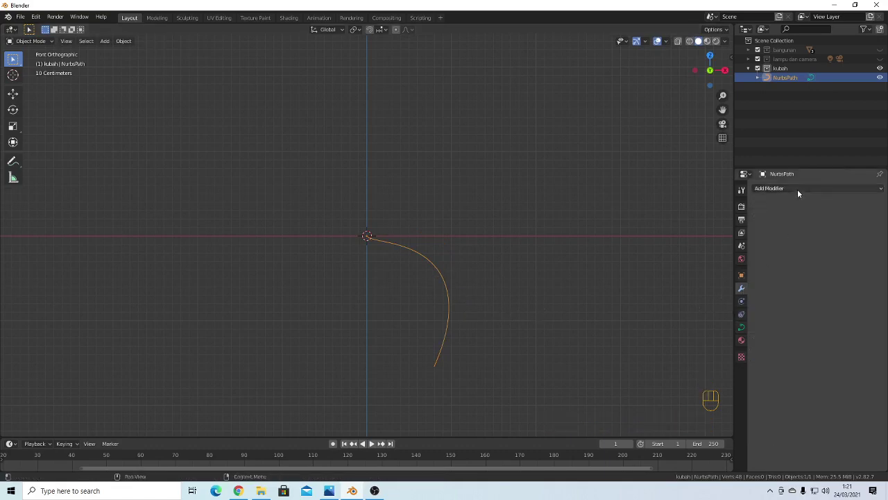
click(797, 188)
click(722, 281)
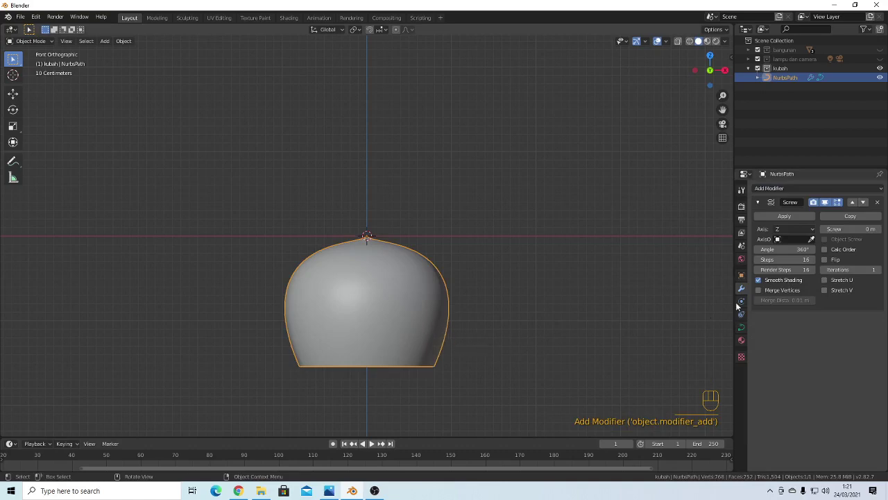
scroll(426, 364, up, 1)
scroll(443, 382, down, 1)
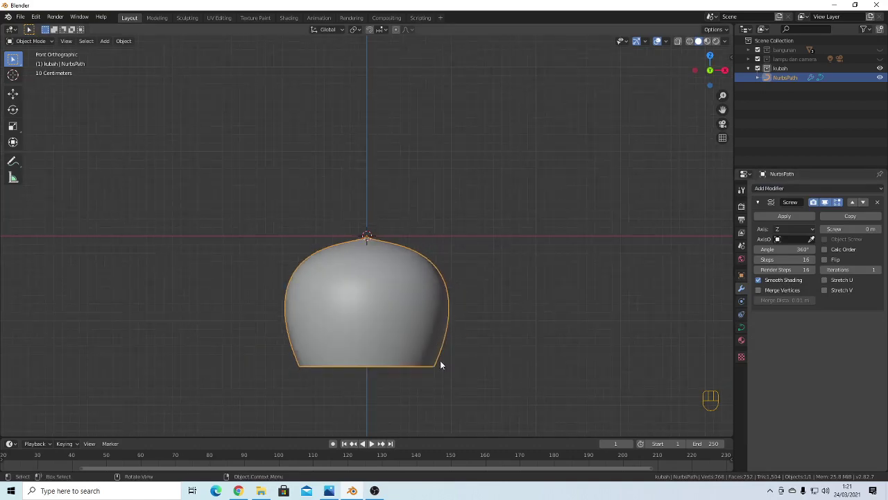
middle_drag(416, 391, 434, 319)
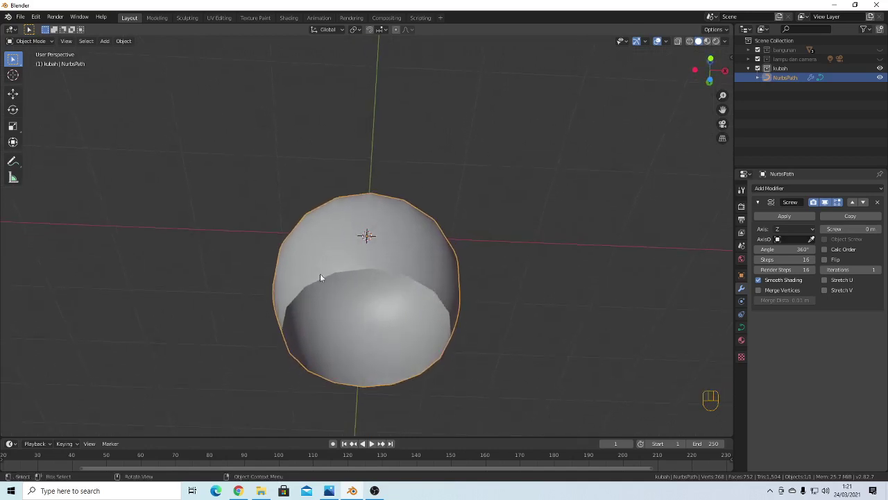
middle_drag(480, 329, 470, 304)
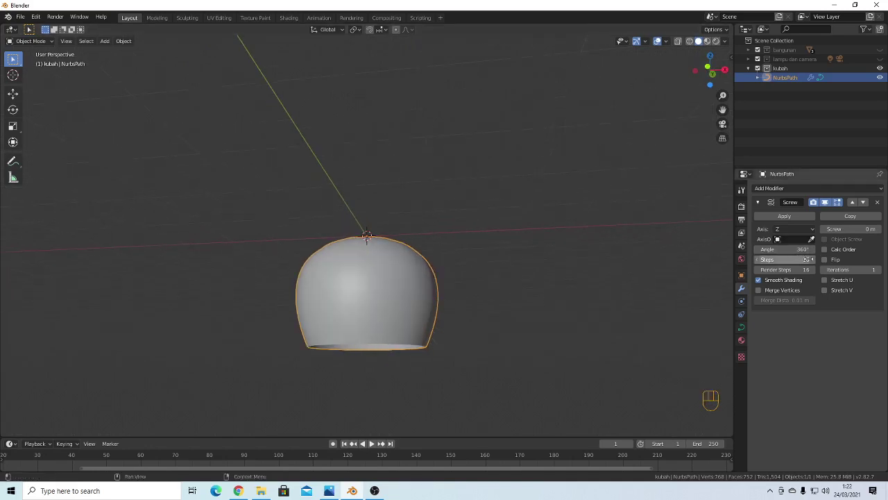
Set the Screw modifier's Steps to 64 and inspect the dome's roundness
key(Tab)
key(Tab)
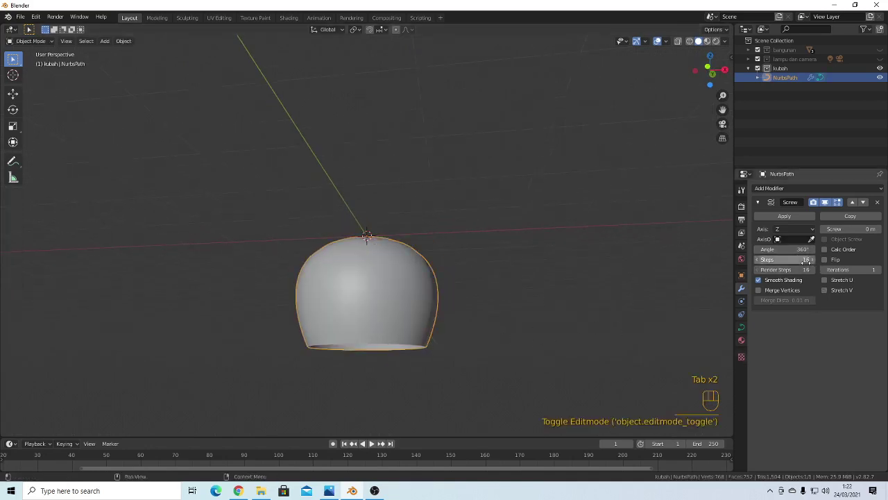
click(805, 259)
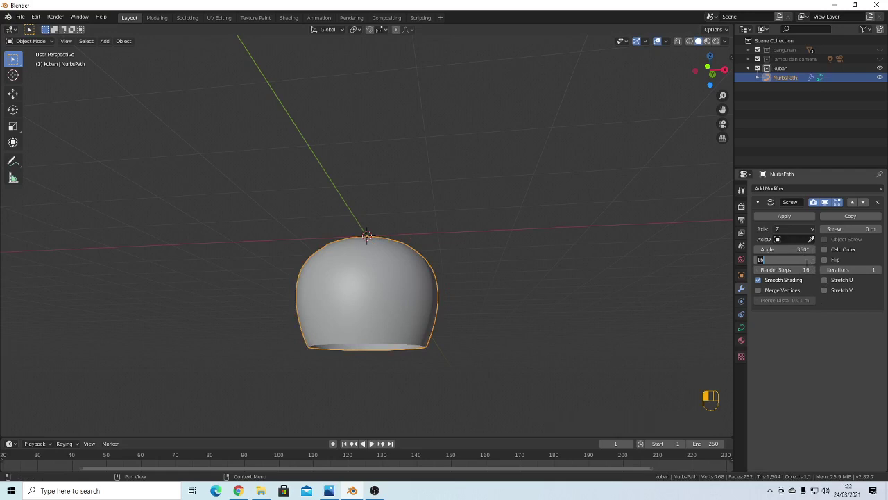
key(Return)
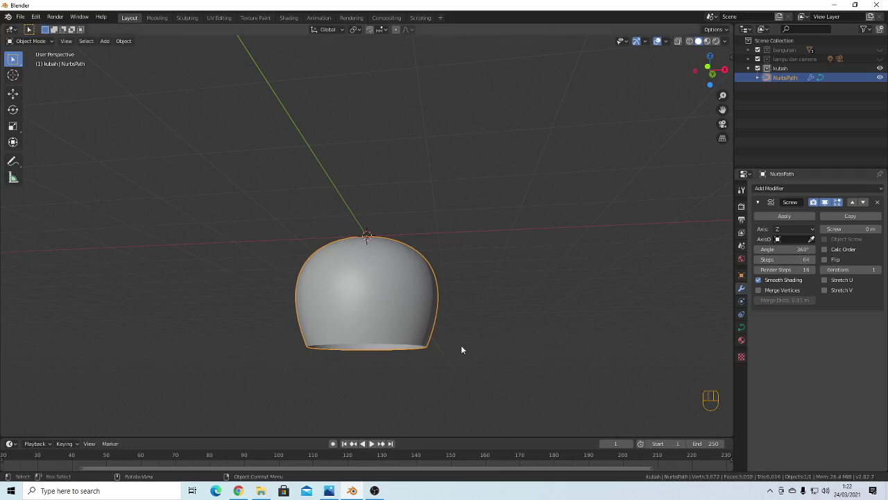
scroll(404, 357, up, 6)
scroll(413, 298, down, 5)
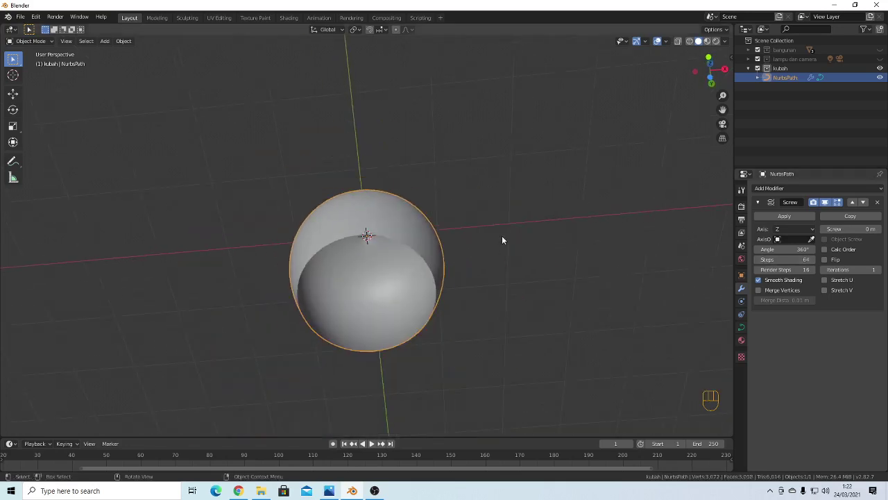
mouse_move(501, 241)
middle_down()
mouse_move(493, 290)
mouse_move(506, 241)
mouse_move(485, 233)
middle_up()
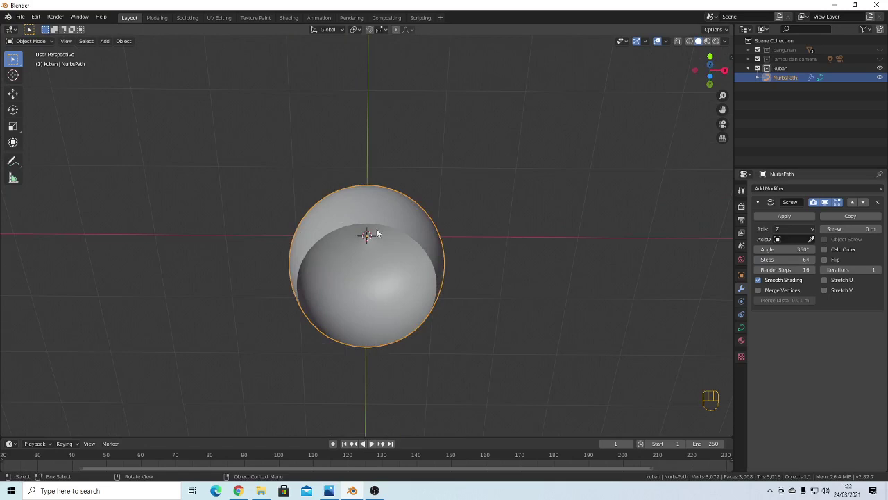
click(800, 260)
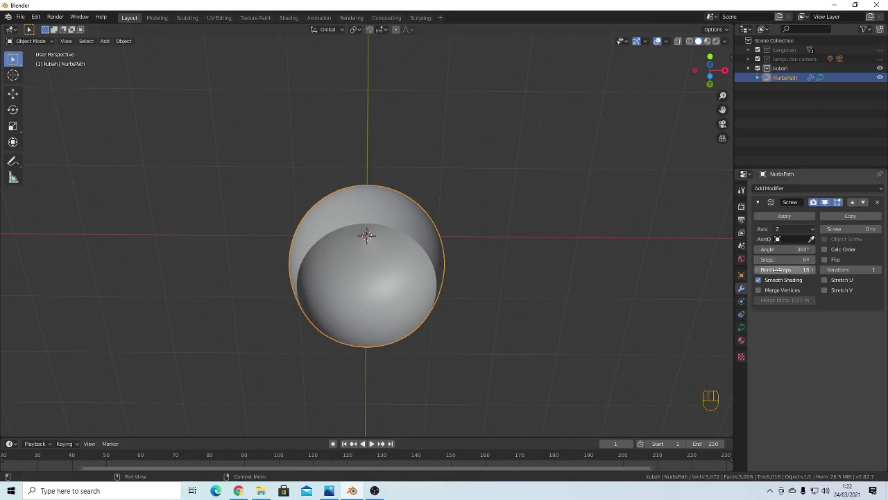
key(Return)
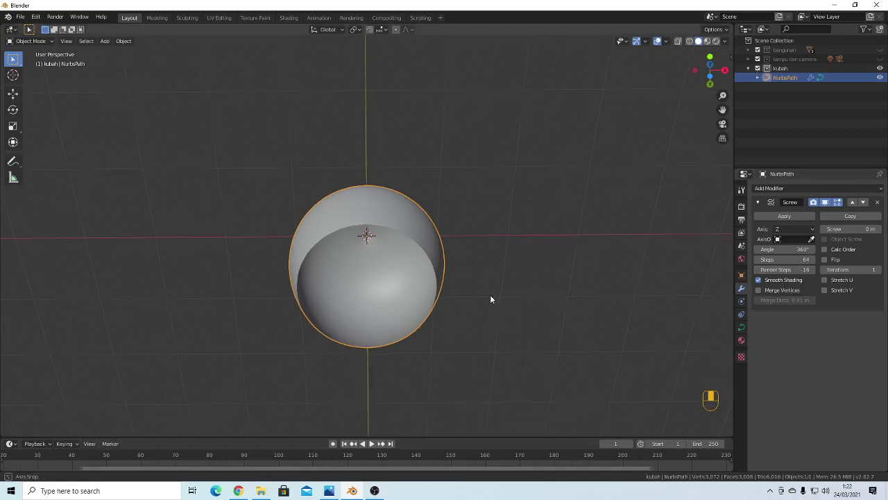
Inspect the dome from several angles and set the Screw modifier's Render Steps to 64
middle_drag(490, 296, 581, 276)
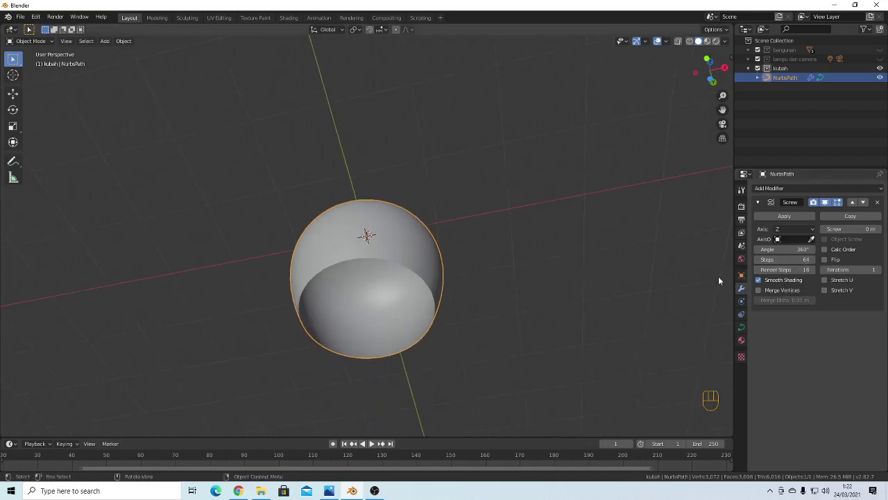
middle_drag(719, 279, 373, 237)
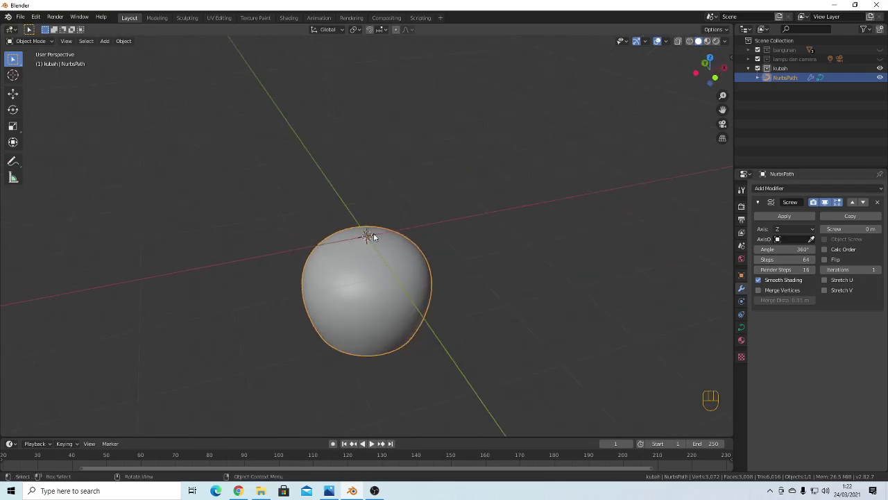
middle_drag(413, 350, 396, 293)
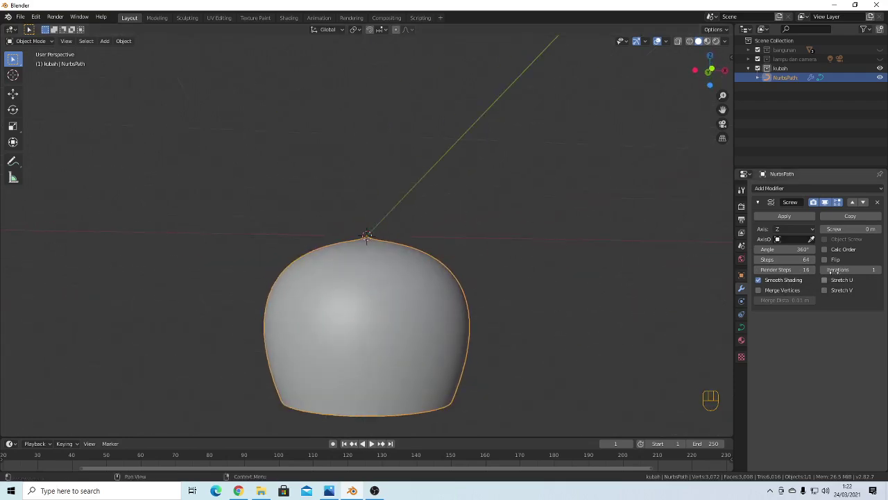
click(798, 271)
text(64)
key(Return)
middle_drag(591, 272, 583, 277)
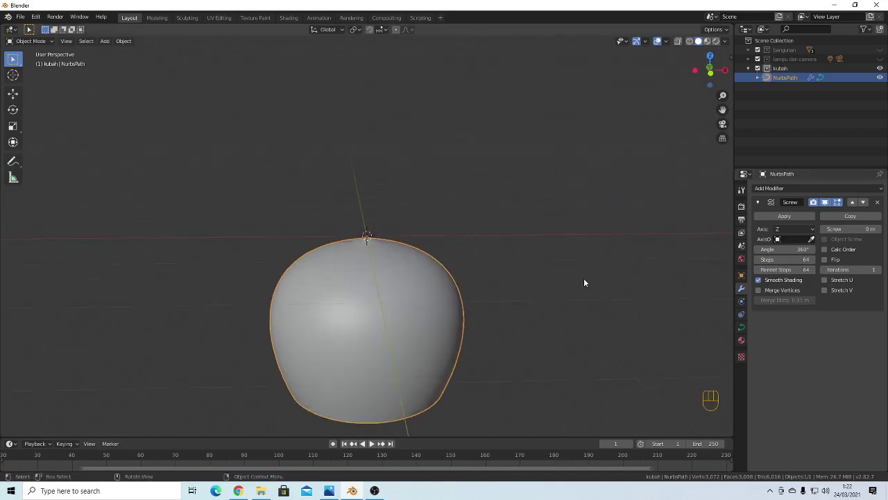
In front view, enter Edit Mode on the dome path and lower the fourth control point about 0.26 m along Z
key(grave)
click(531, 246)
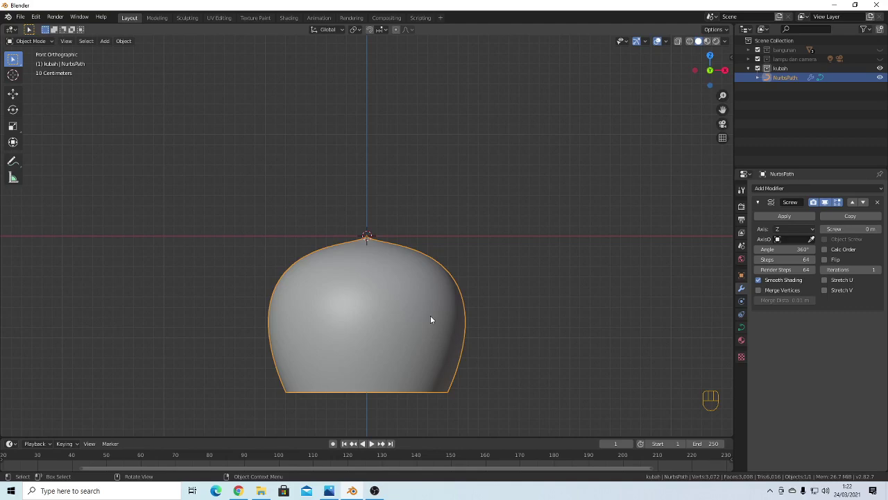
key(Tab)
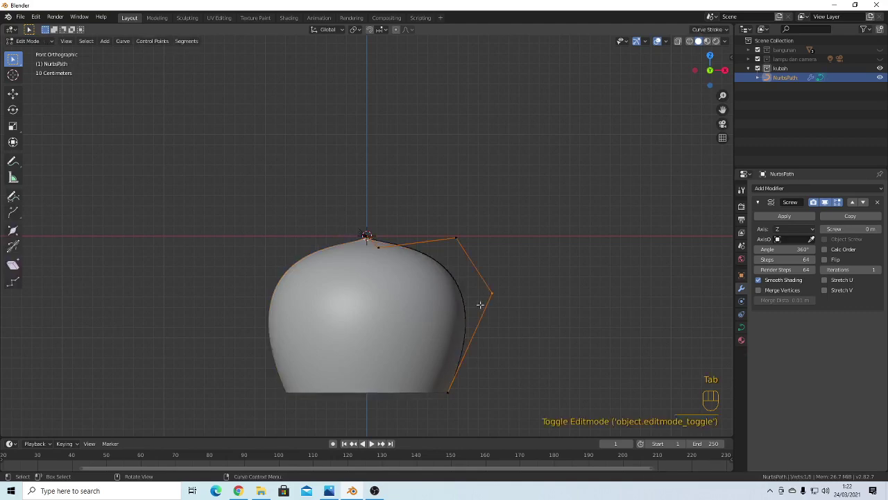
drag(480, 278, 514, 317)
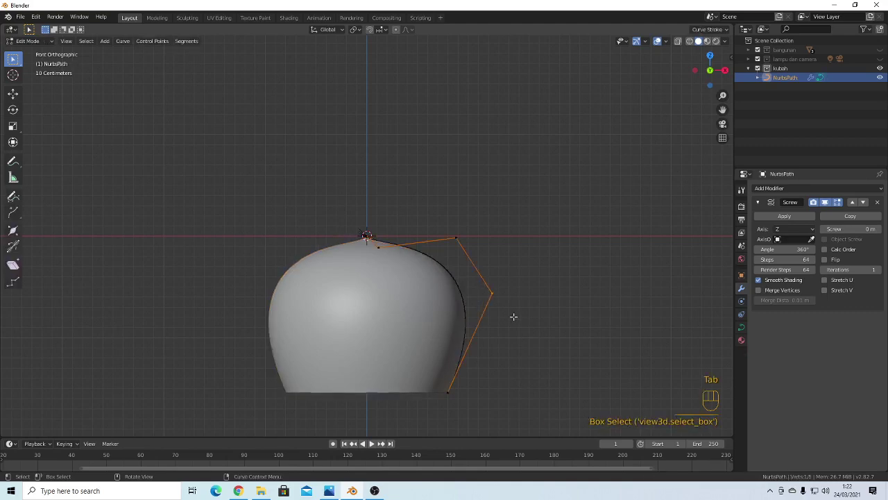
key(g)
key(z)
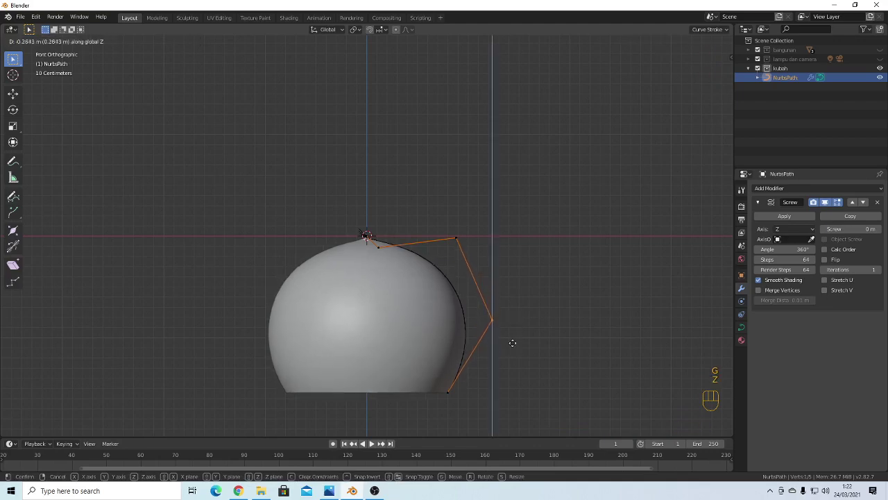
click(512, 343)
Nudge the path's third point slightly up and move the second point about 0.05 m inward and down
drag(444, 227, 486, 260)
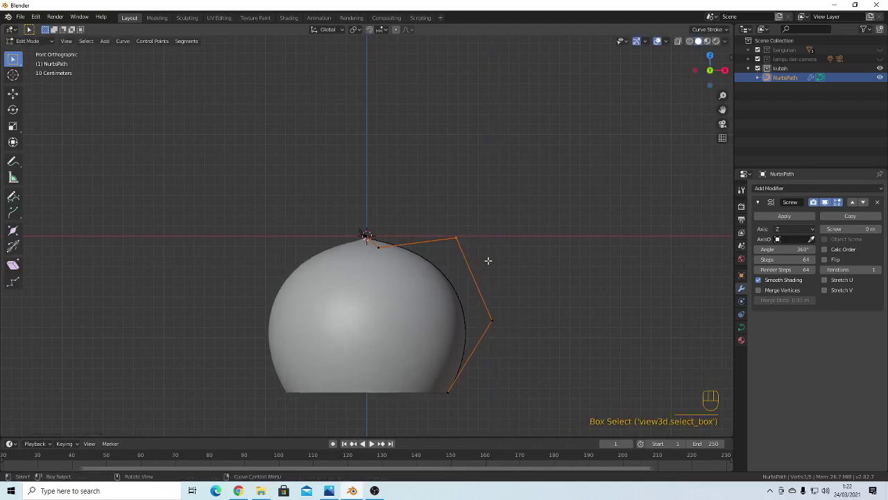
key(g)
key(z)
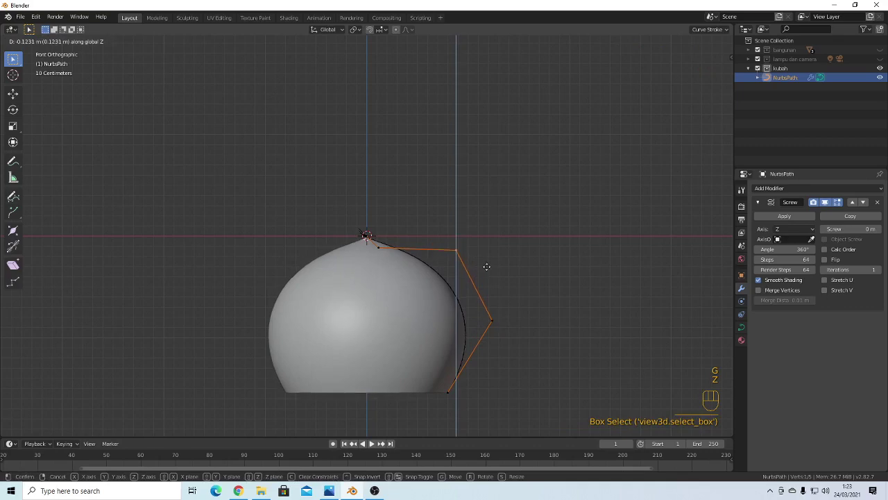
click(482, 259)
click(396, 262)
key(g)
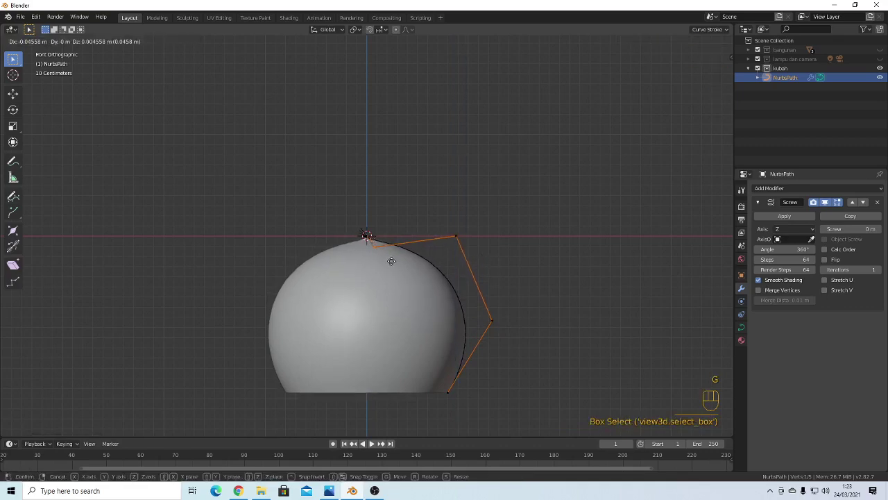
click(392, 266)
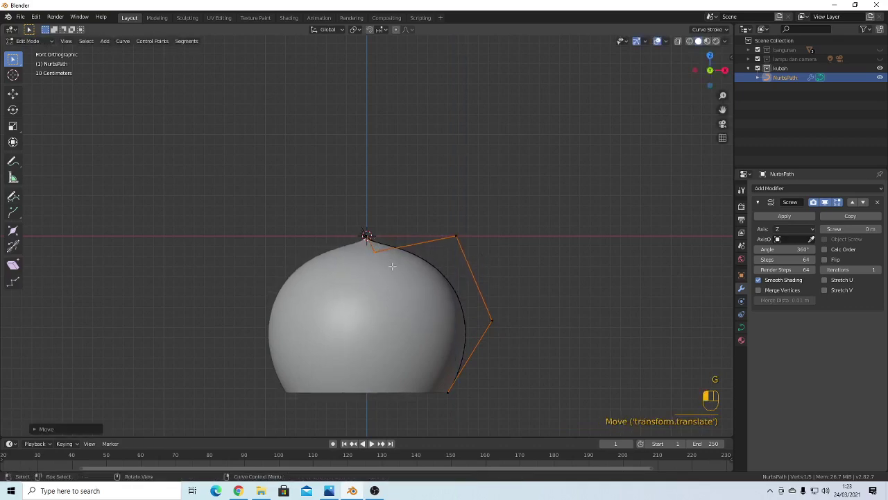
Move the fourth point about 0.05 m outward, return to Object Mode and inspect the dome's shape
click(491, 320)
key(g)
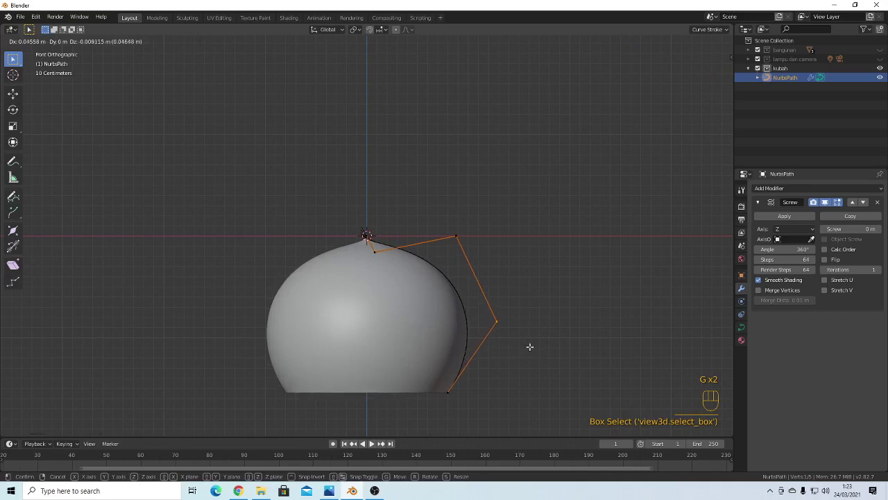
click(530, 346)
key(Tab)
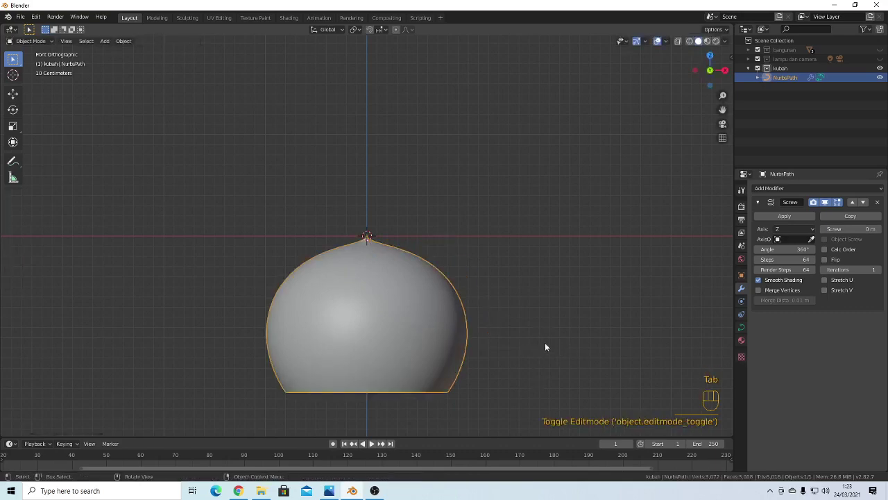
middle_drag(546, 346, 515, 305)
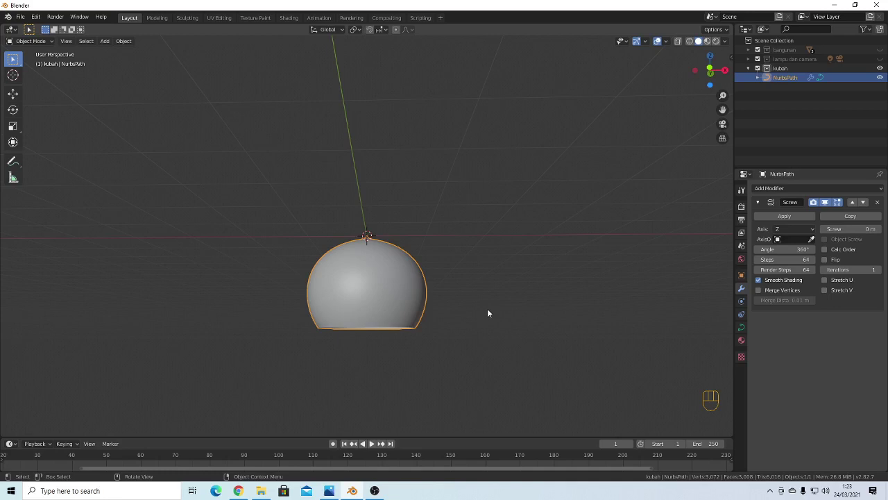
scroll(495, 327, up, 2)
scroll(463, 361, down, 2)
scroll(462, 361, up, 1)
middle_drag(463, 362, 458, 344)
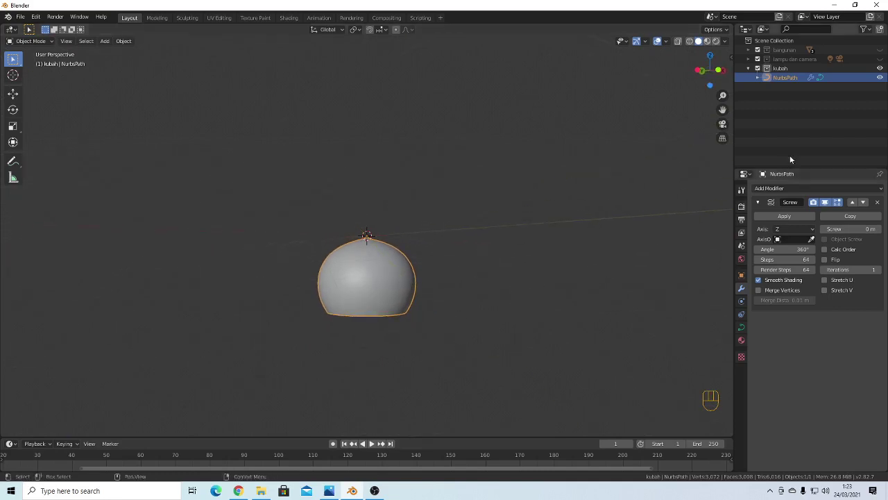
Unhide the bangunan collection and view the whole building together with the dome
click(879, 51)
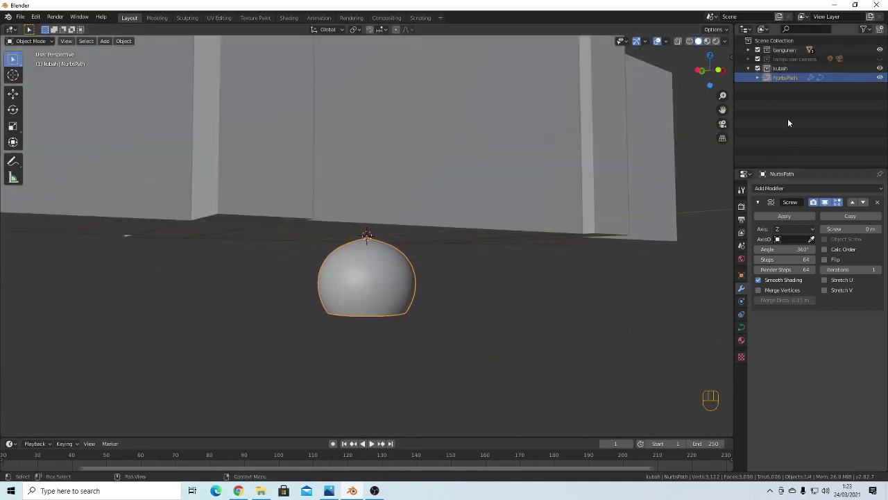
scroll(491, 261, down, 3)
middle_drag(492, 261, 516, 249)
scroll(417, 263, down, 4)
key(Tab)
key(Tab)
click(439, 276)
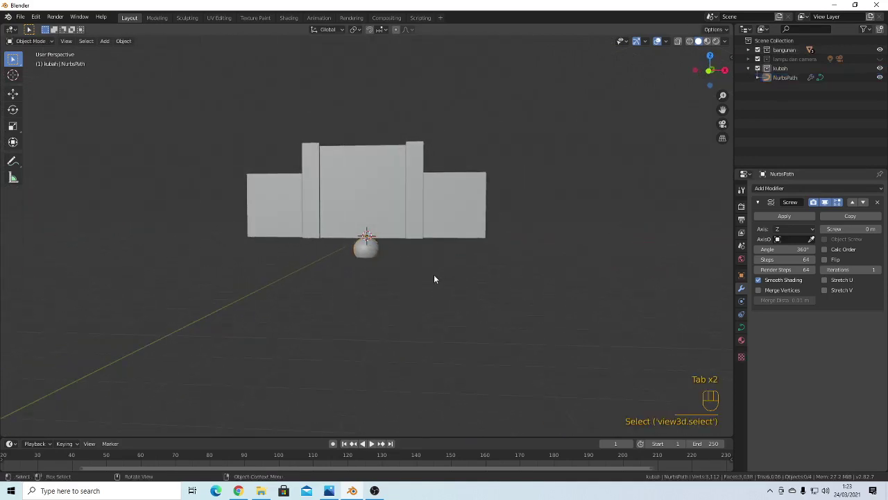
Select the dome and raise it along Z until it is above the central block
click(375, 252)
middle_drag(488, 216, 503, 256)
key(g)
key(z)
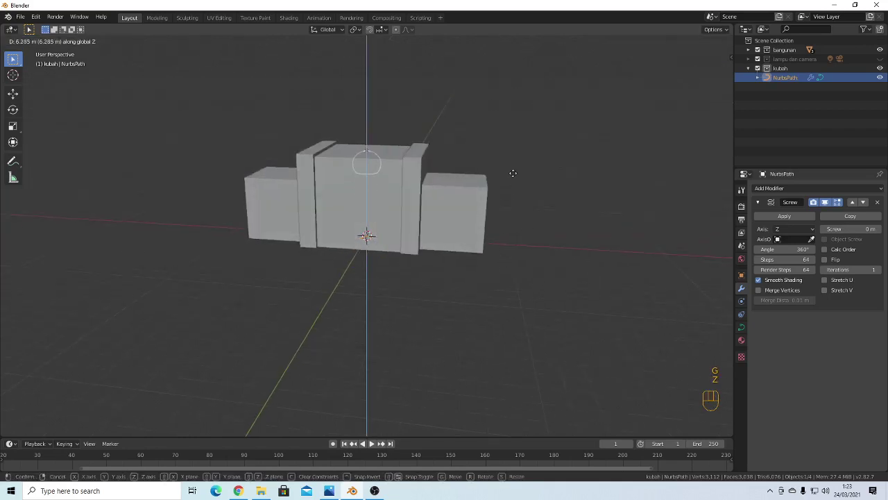
click(516, 138)
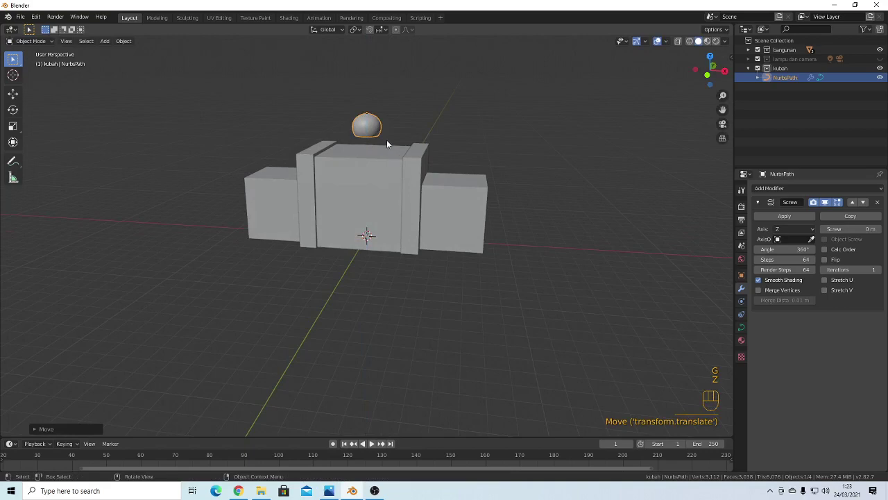
Scale the dome up in two passes to nearly the central block's width, raising it along Z in between
key(s)
click(419, 157)
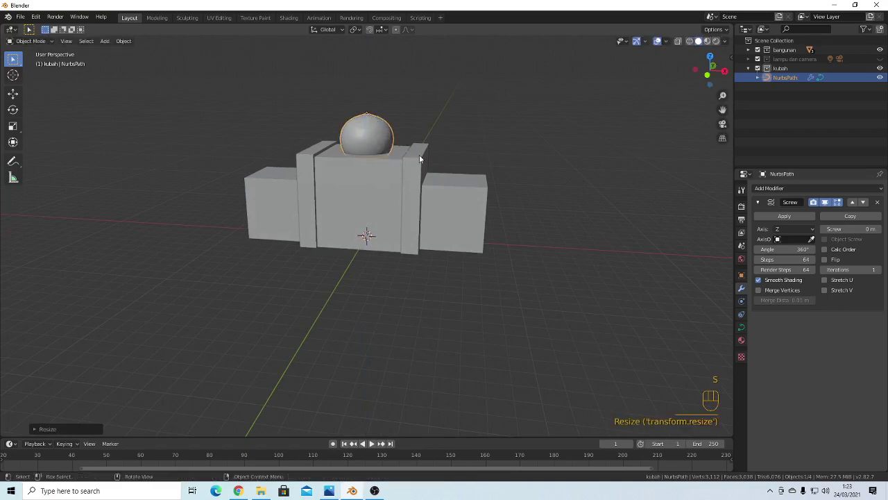
key(g)
key(z)
key(s)
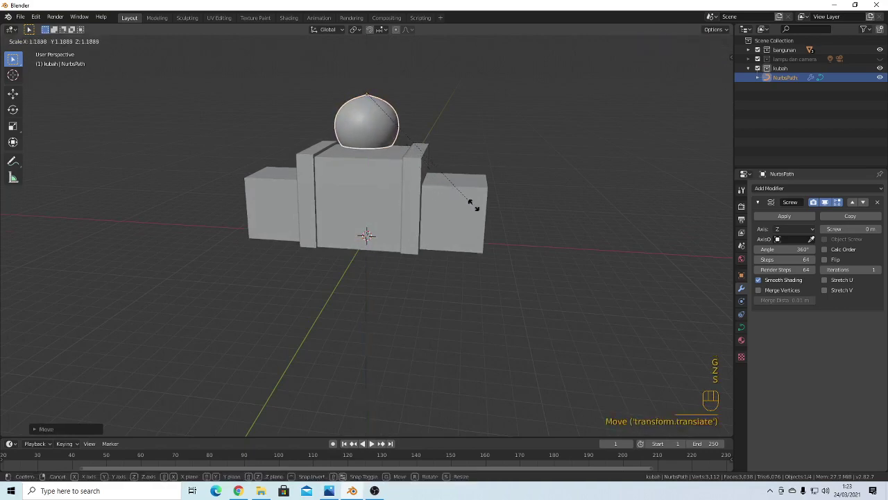
click(519, 213)
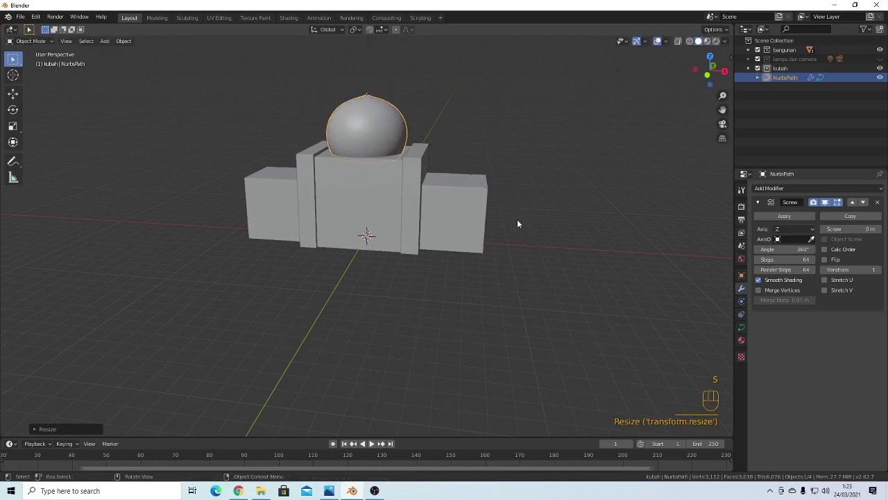
Fine-tune the dome's height along Z so its base sits in the central block's roof
key(g)
key(z)
click(518, 214)
middle_drag(517, 214, 546, 205)
key(g)
key(z)
click(572, 200)
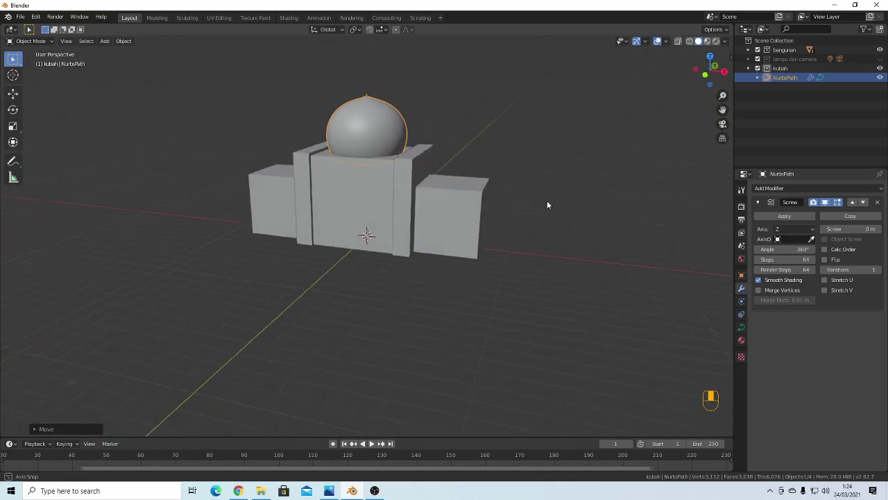
scroll(402, 234, up, 1)
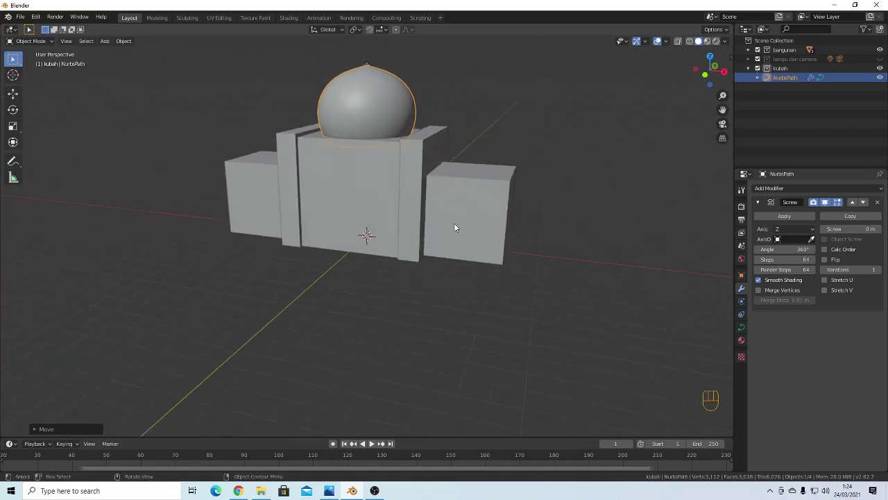
Add a mesh cylinder to the kubah collection and raise it along Z to the dome's height
click(461, 100)
middle_drag(366, 247, 416, 244)
scroll(410, 240, down, 2)
key(shift+a)
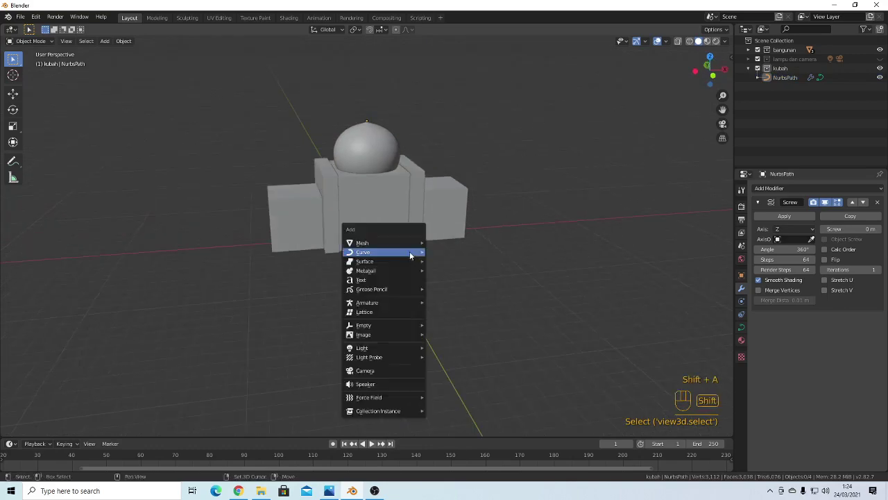
mouse_move(400, 243)
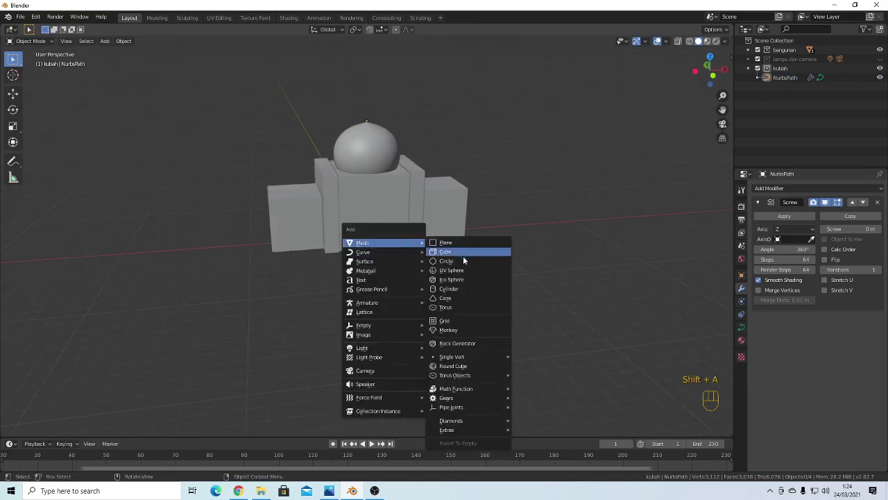
click(458, 289)
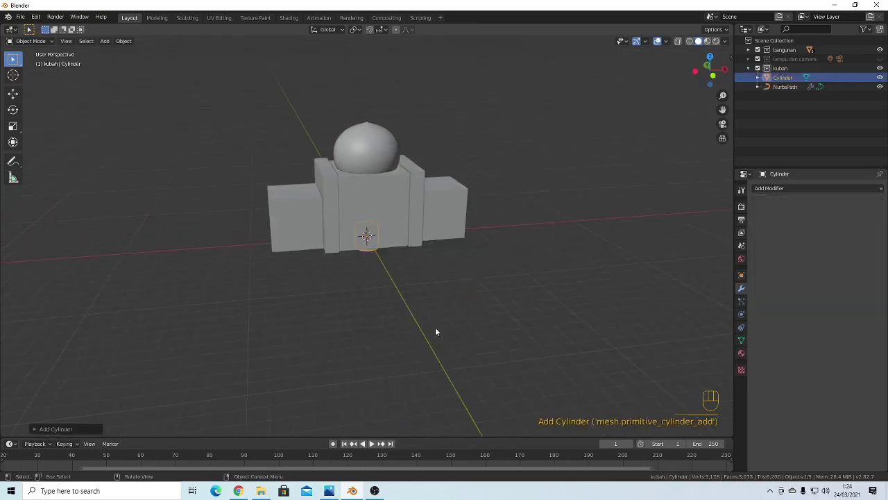
key(g)
key(z)
click(466, 261)
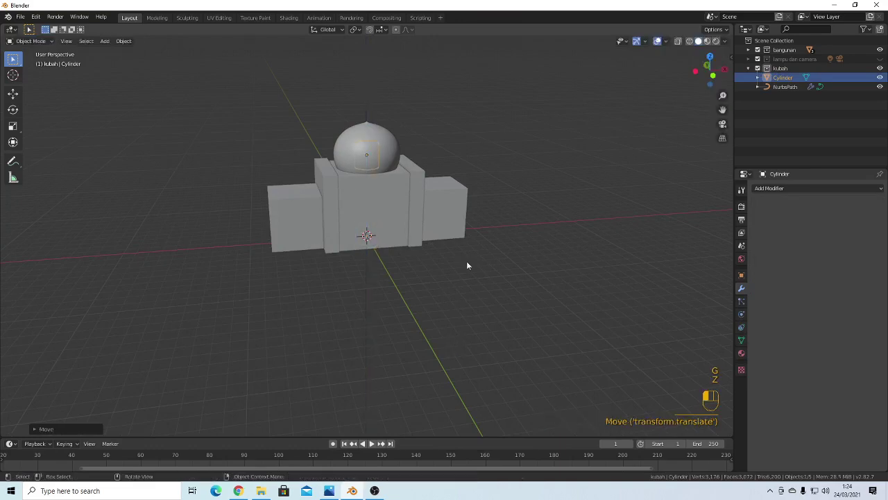
Enlarge the cylinder, flatten it along Z into a thin disc and scale it wider than the dome
key(s)
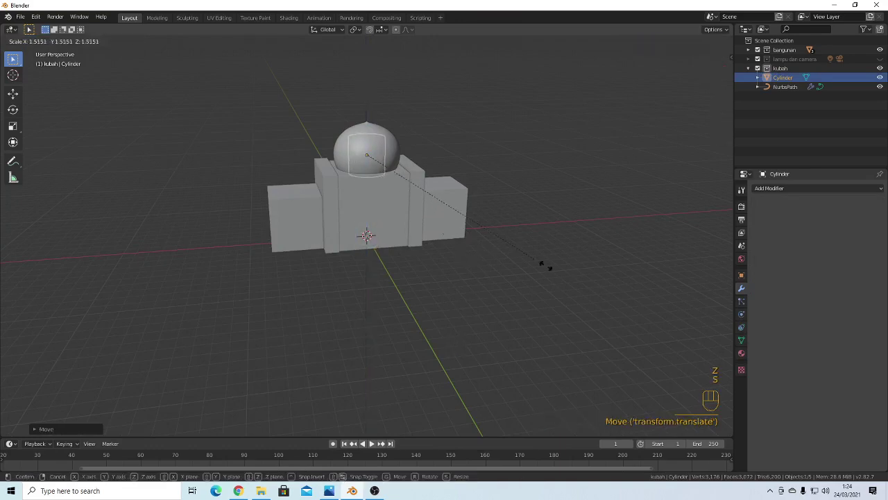
click(614, 294)
key(s)
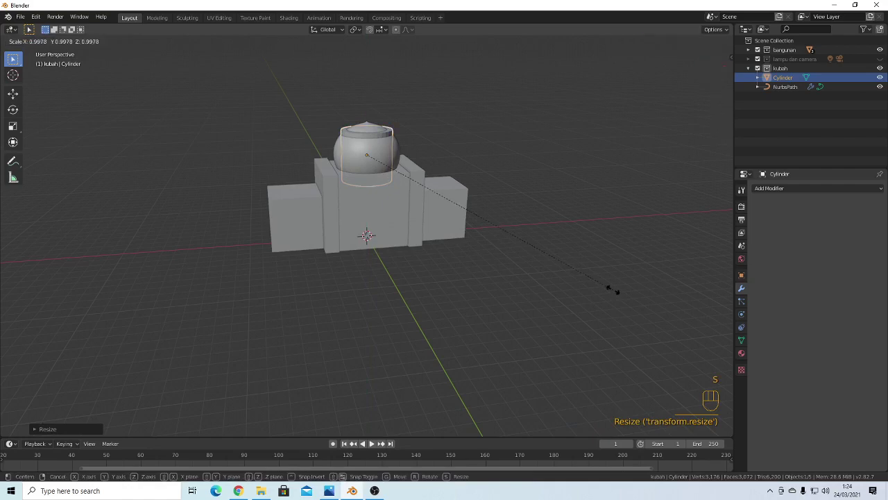
key(z)
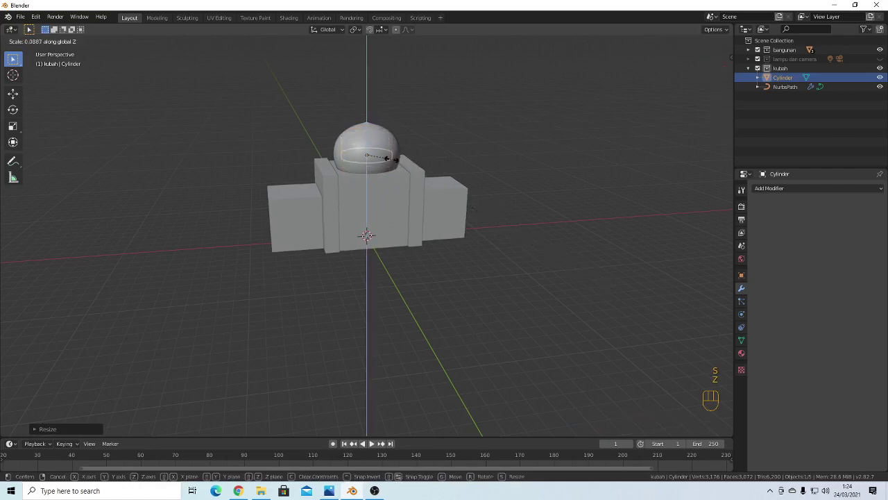
click(380, 159)
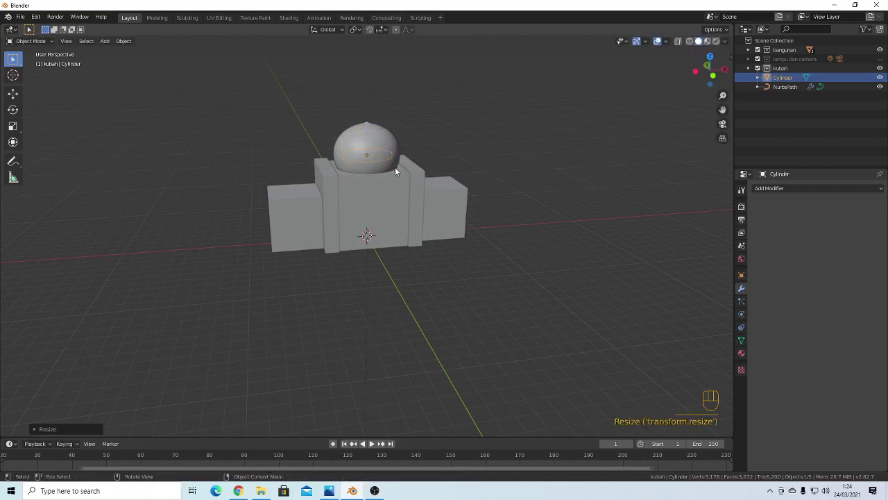
key(s)
click(411, 173)
Lower the flattened cylinder along Z so it rests on the central block's roof around the dome's base
scroll(473, 161, up, 1)
middle_drag(474, 161, 429, 184)
scroll(428, 182, up, 2)
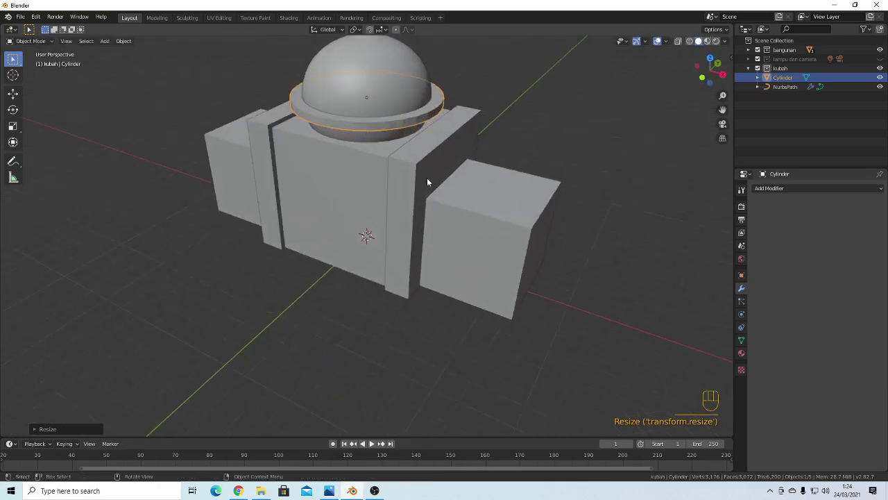
key(g)
key(z)
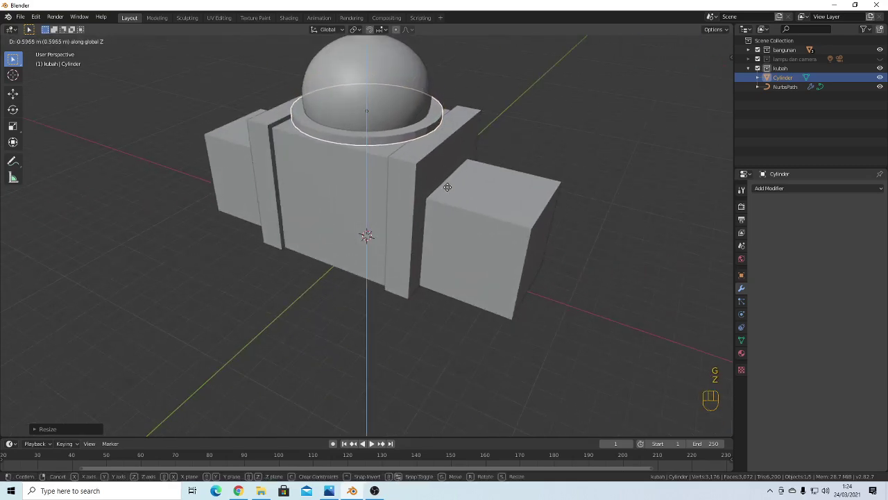
click(448, 192)
click(553, 175)
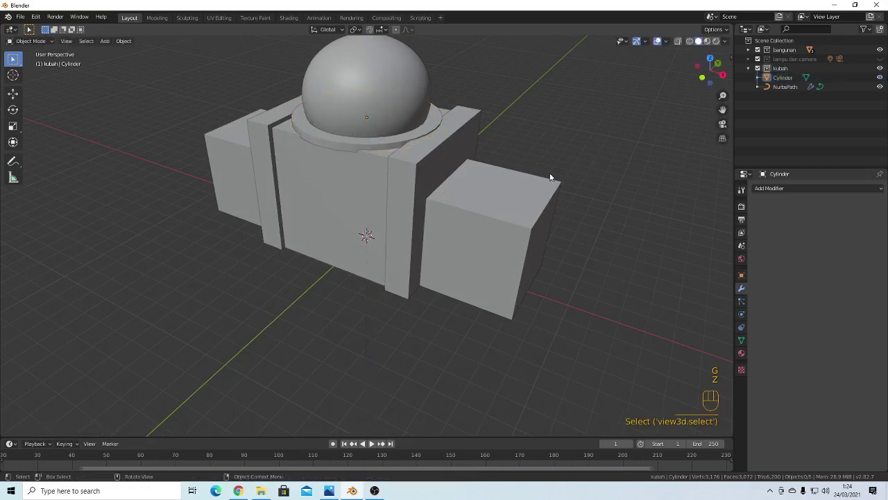
Scale the cylinder down in two passes until it is only slightly wider than the dome
middle_drag(553, 175, 464, 265)
click(426, 195)
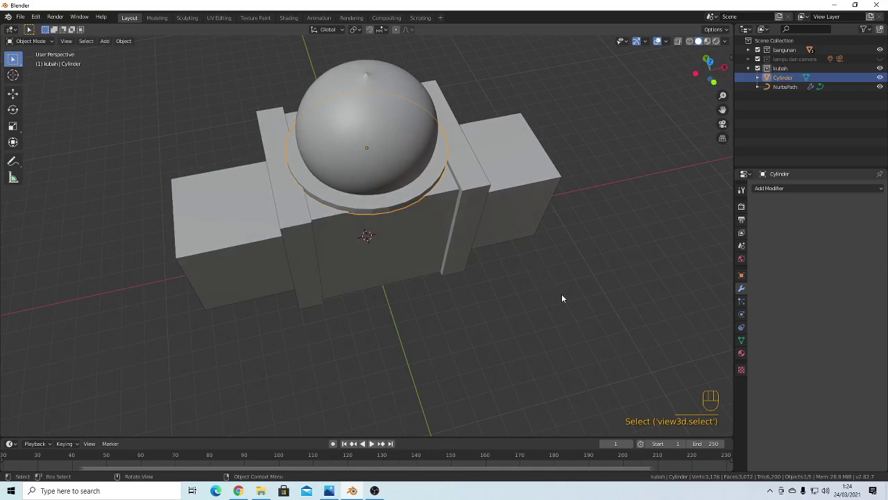
middle_drag(562, 298, 426, 234)
key(s)
click(578, 273)
key(s)
click(542, 288)
Thicken the cylinder along Z and raise it slightly so it wraps the lower part of the dome
key(s)
key(z)
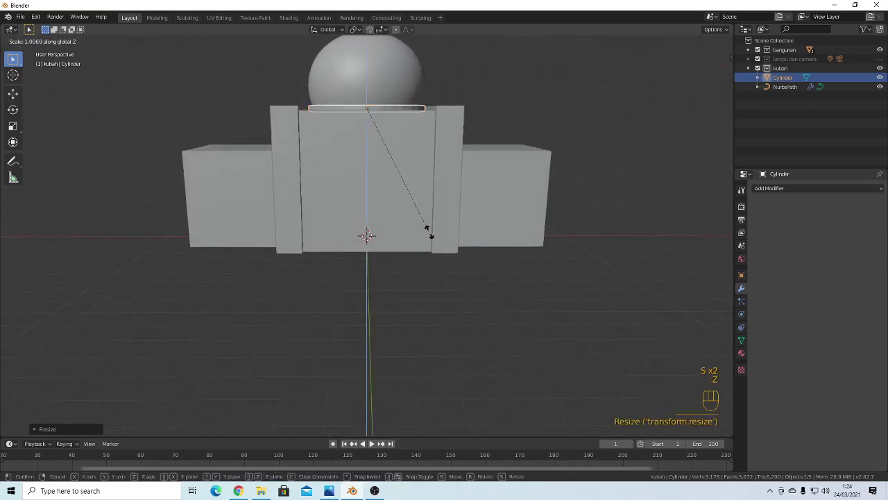
click(522, 325)
scroll(529, 258, down, 3)
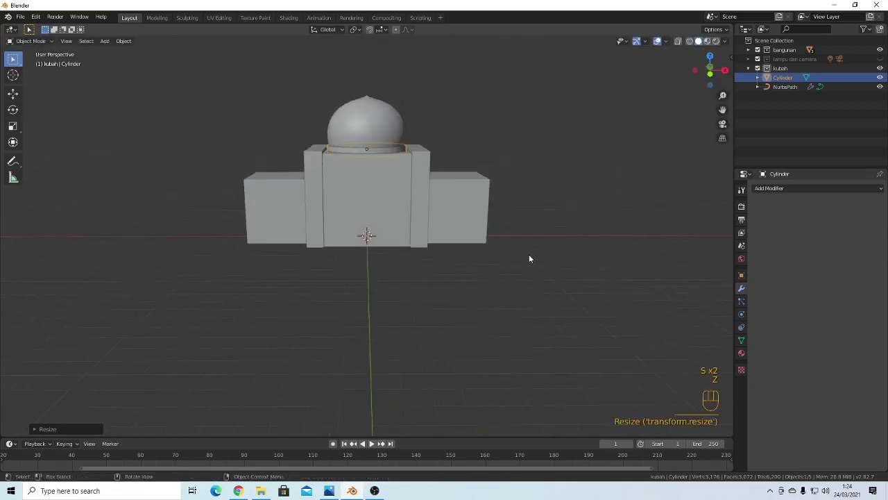
middle_drag(528, 258, 507, 241)
key(g)
key(z)
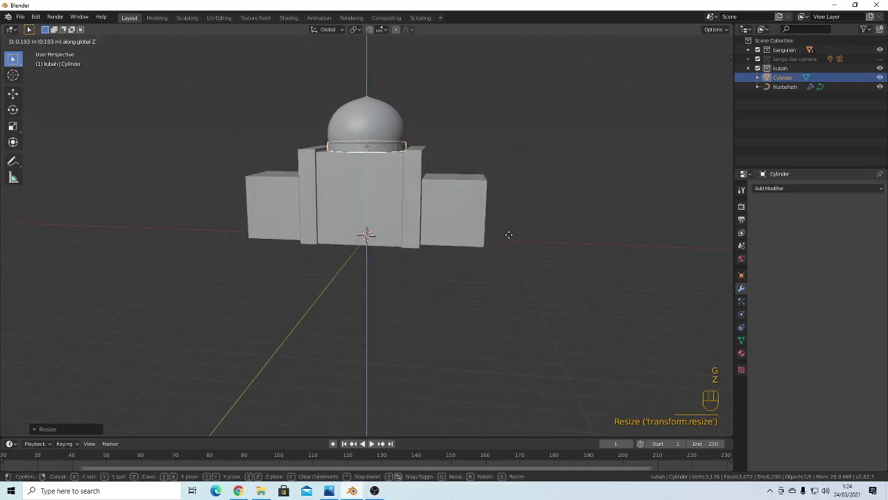
click(509, 236)
Stretch the base ring a little taller along Z and lift it about 0.13 m above the roof
key(s)
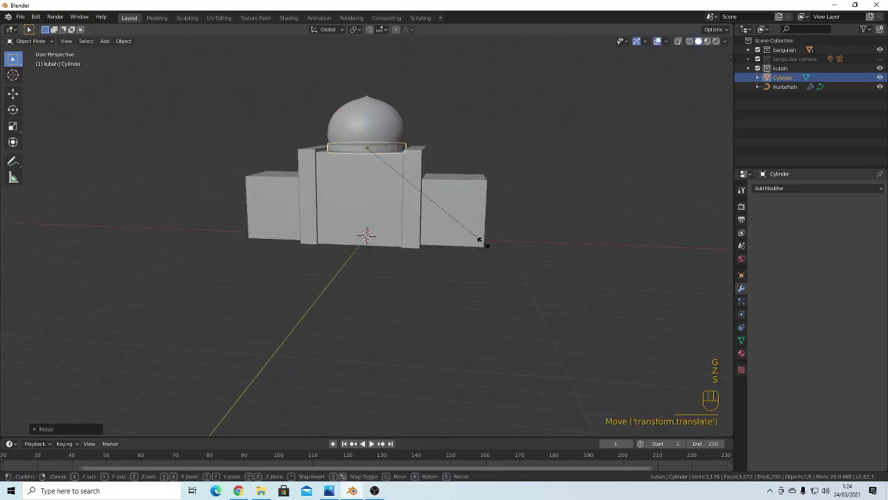
key(z)
click(555, 290)
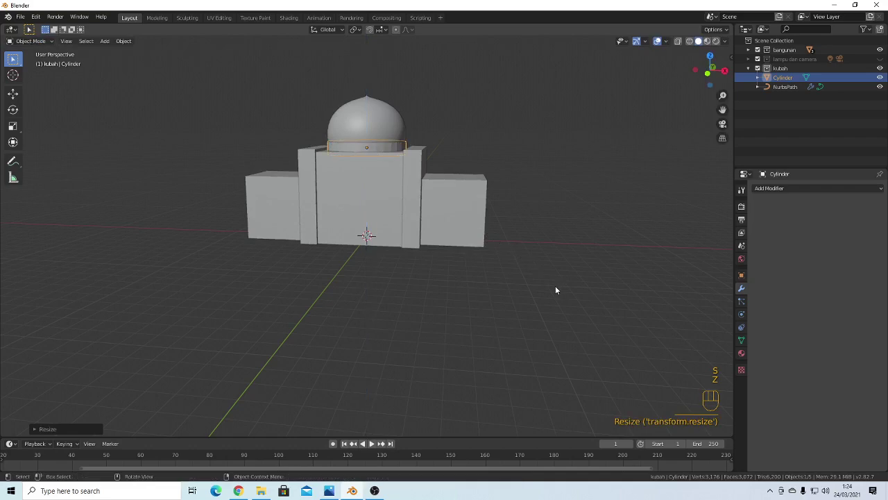
key(g)
key(z)
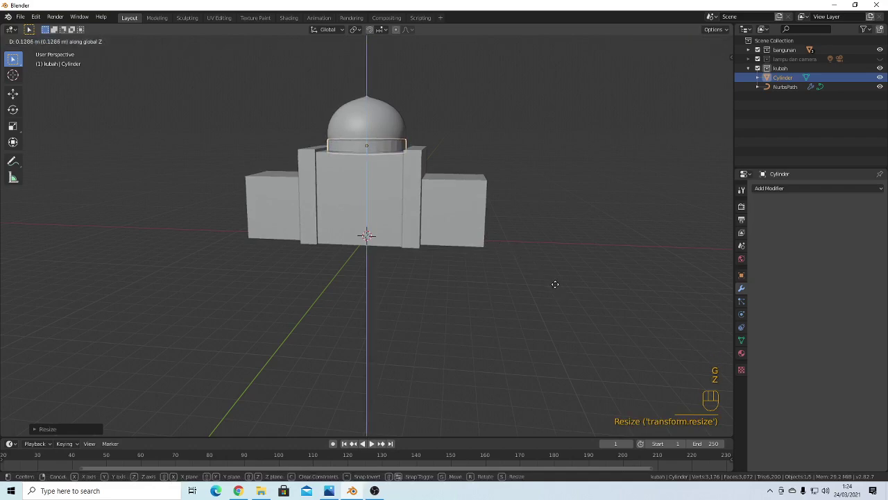
click(556, 284)
click(556, 234)
Raise the dome along Z so its widest part sits above the base ring
click(387, 134)
key(g)
key(z)
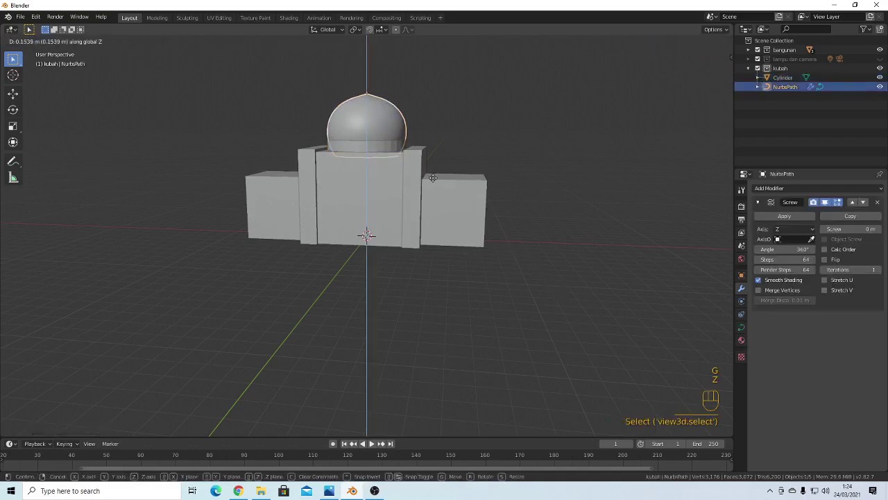
click(433, 175)
click(426, 181)
scroll(425, 167, up, 2)
scroll(424, 155, down, 2)
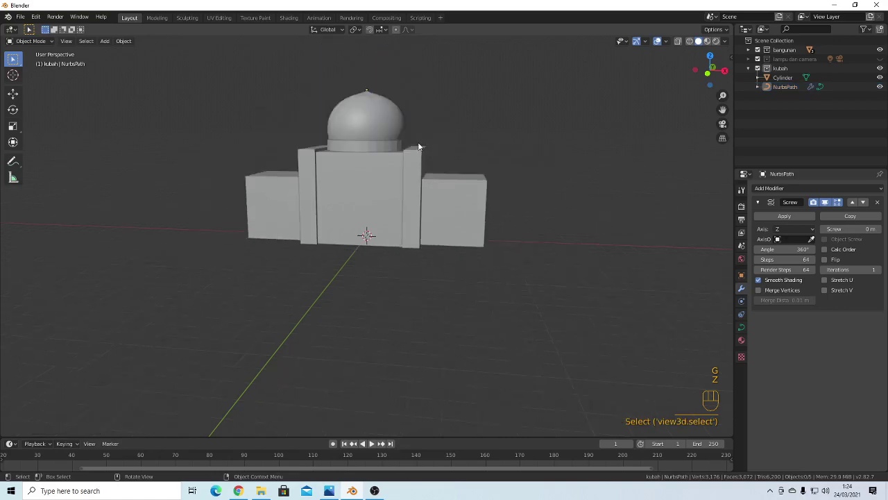
Select the base ring and dome together and raise both slightly along Z on the central block
middle_drag(425, 155, 397, 148)
click(377, 146)
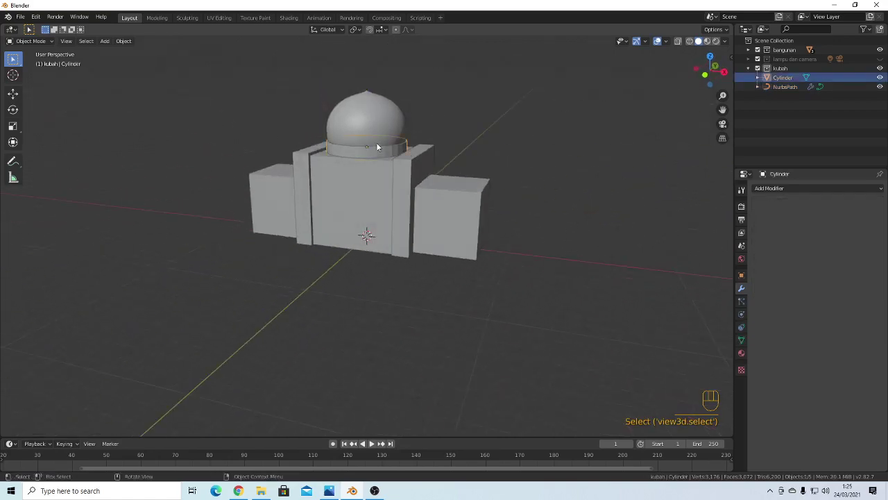
shift+click(378, 128)
scroll(435, 216, up, 2)
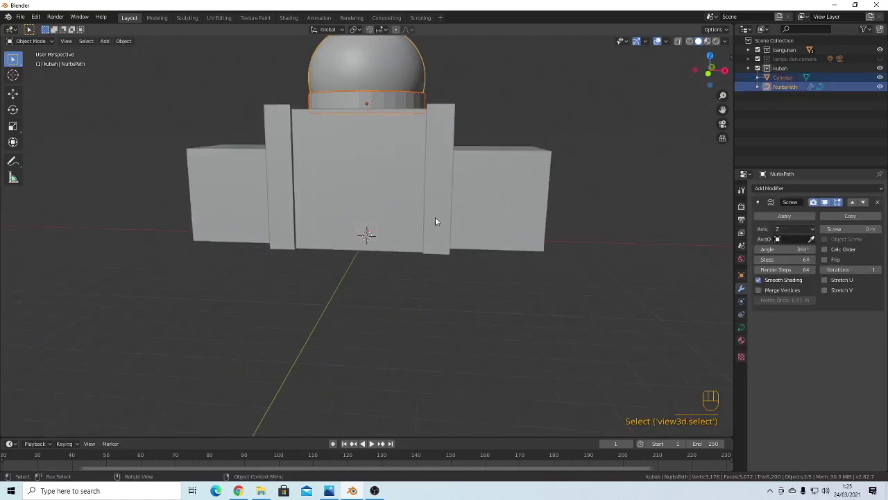
key(g)
key(z)
click(454, 193)
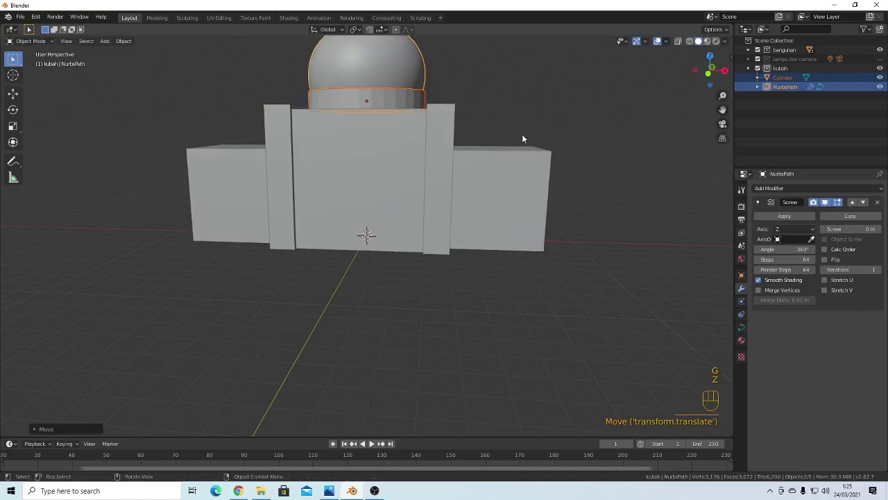
click(522, 134)
Apply Shade Smooth to the cylindrical ring under the dome
scroll(526, 198, down, 2)
middle_drag(526, 198, 393, 127)
scroll(413, 185, up, 2)
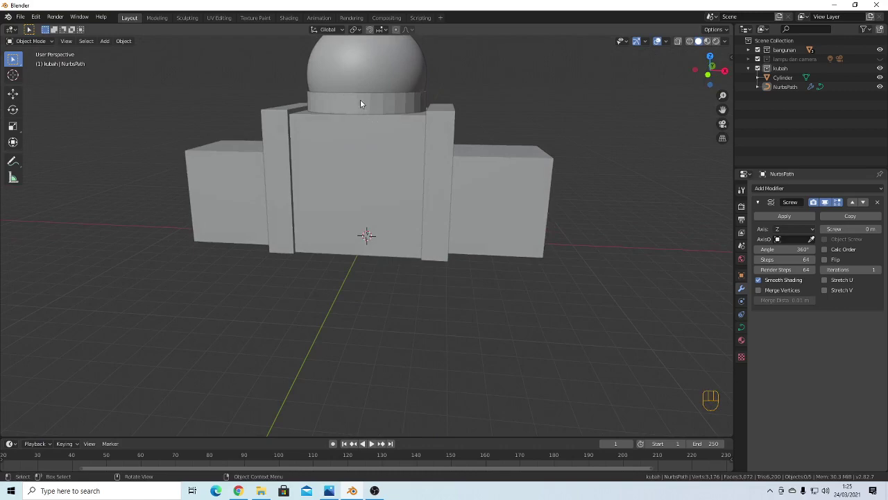
middle_drag(471, 105, 437, 99)
scroll(435, 123, up, 2)
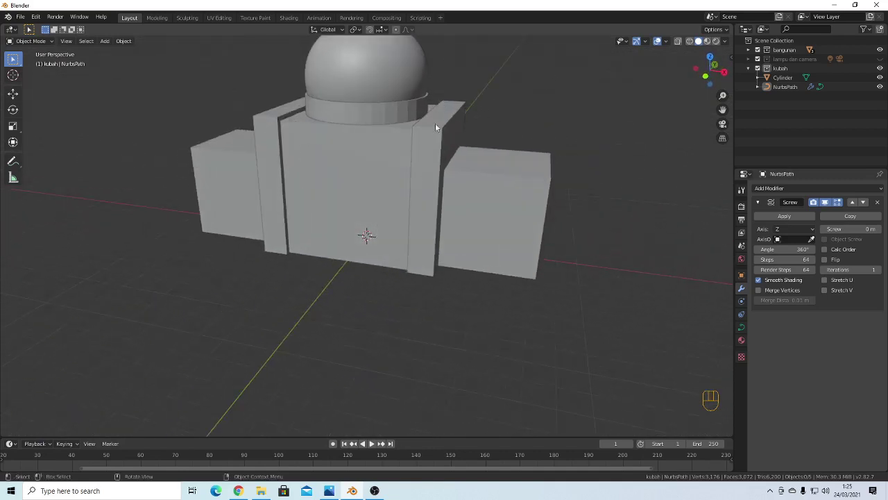
click(381, 120)
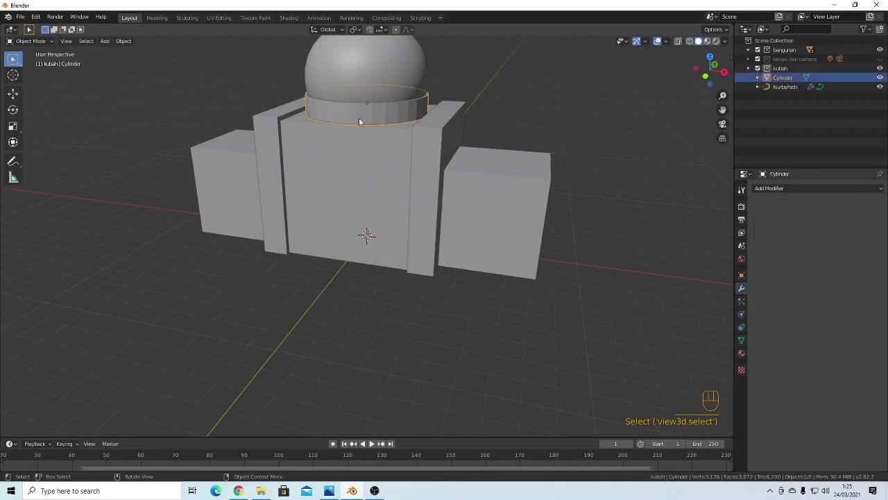
scroll(431, 113, up, 2)
scroll(434, 115, down, 3)
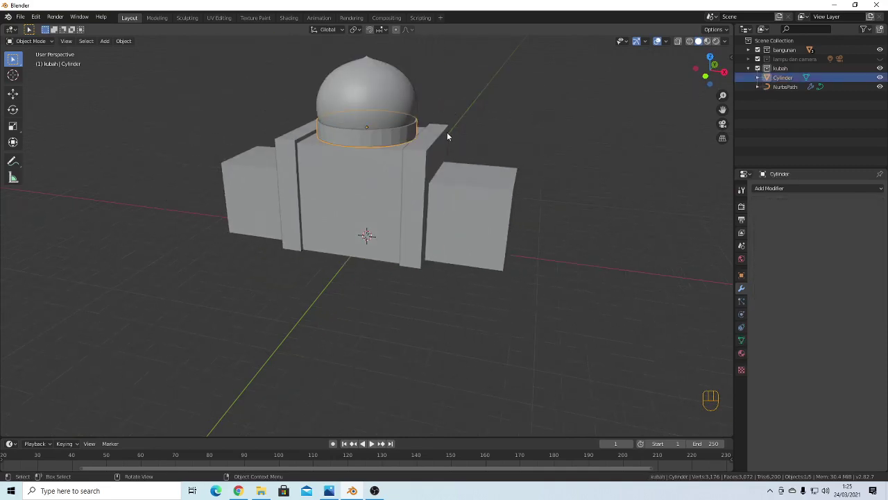
scroll(397, 183, up, 4)
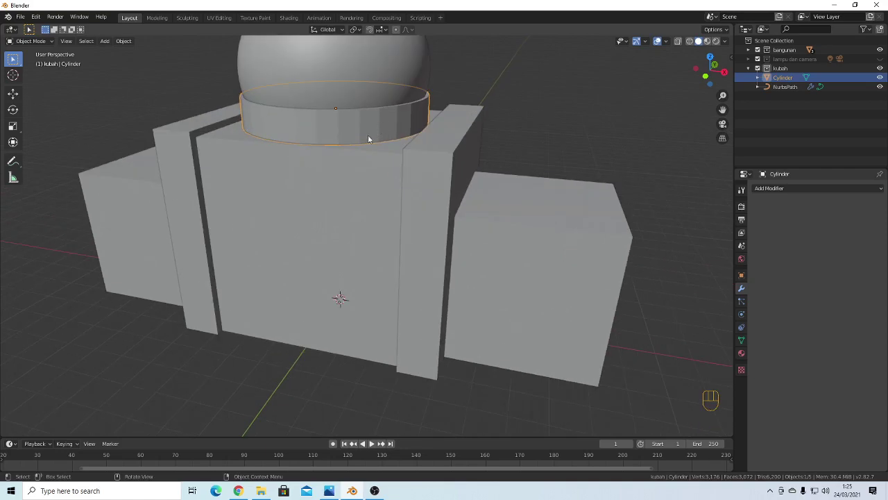
mouse_move(367, 125)
middle_down()
mouse_move(360, 147)
mouse_move(442, 143)
mouse_move(368, 140)
middle_up()
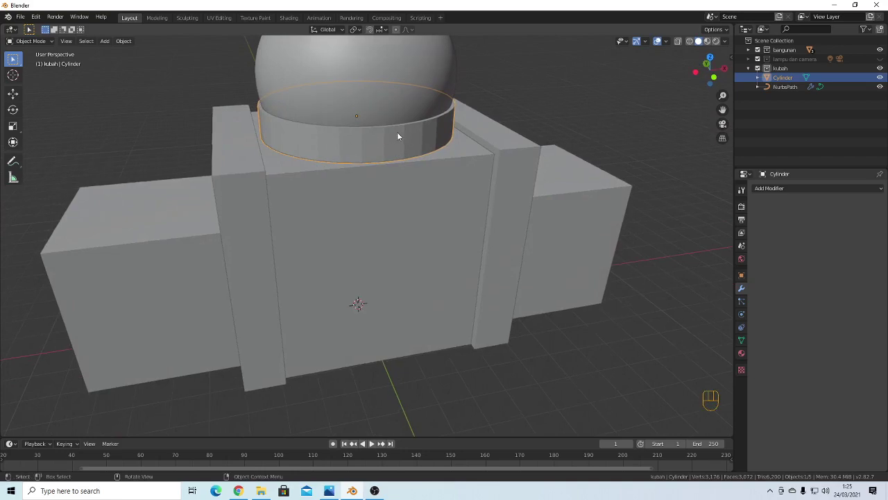
right_click(397, 131)
click(376, 135)
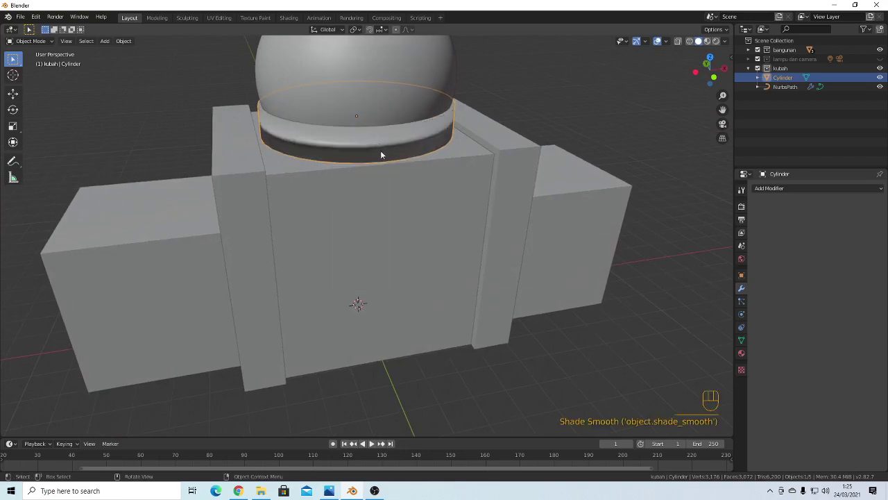
Enable Auto Smooth in the base ring's normals settings to keep its edges crisp
middle_drag(383, 153, 329, 159)
scroll(361, 149, up, 3)
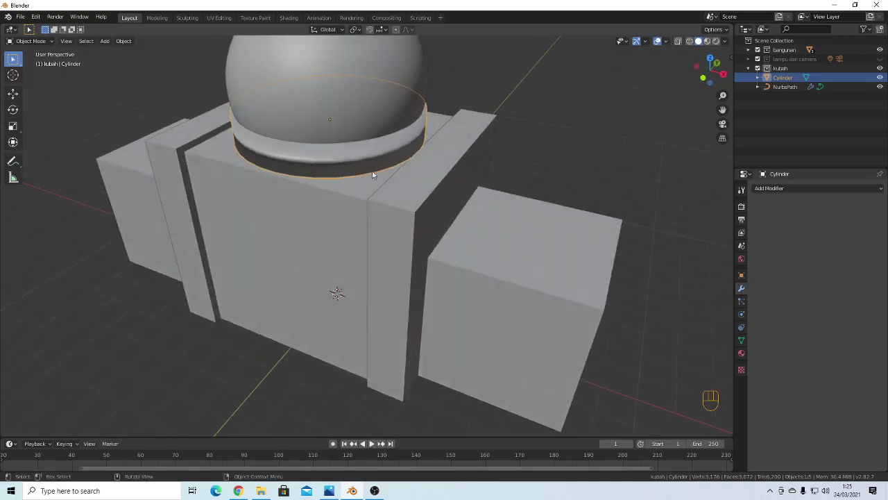
click(741, 341)
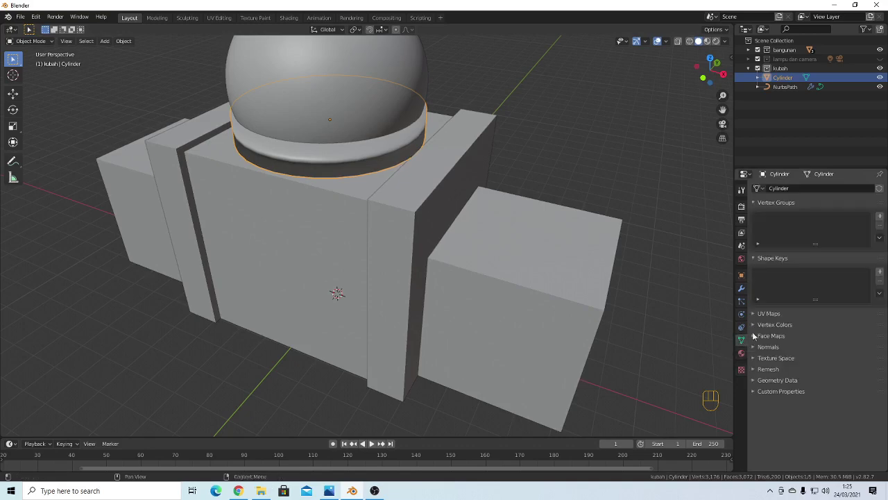
click(756, 347)
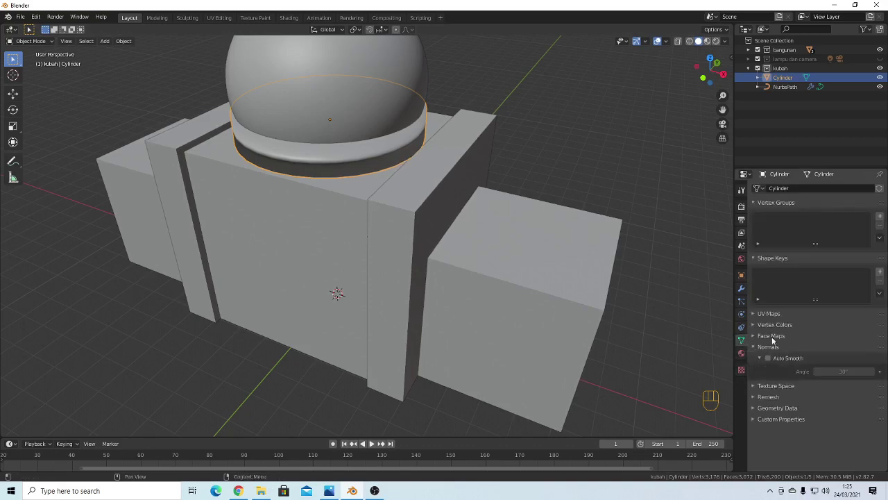
click(767, 358)
scroll(344, 180, up, 3)
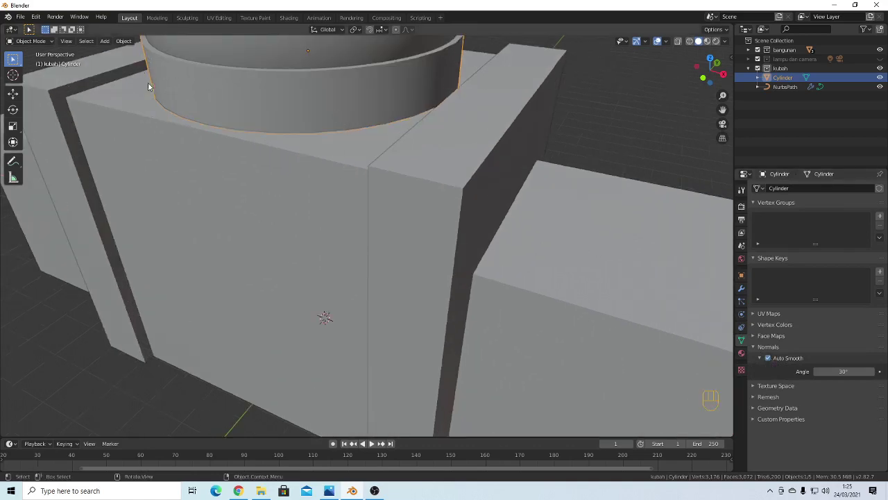
scroll(284, 110, down, 5)
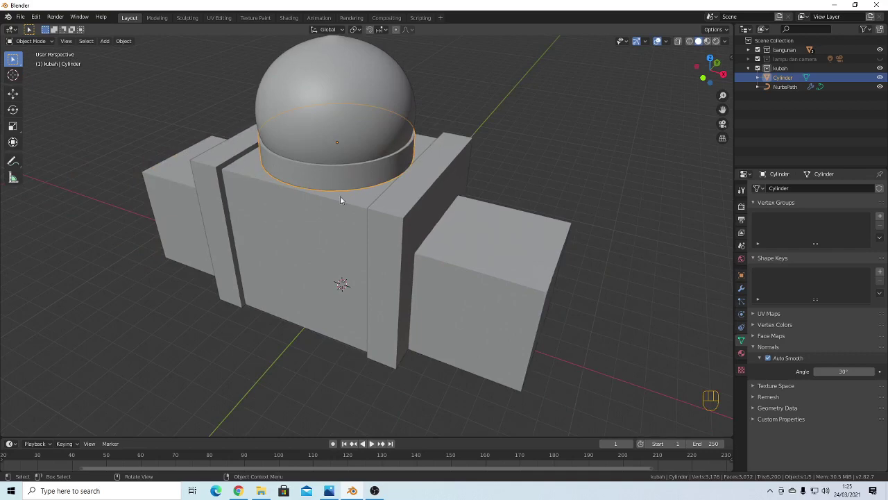
scroll(303, 172, up, 2)
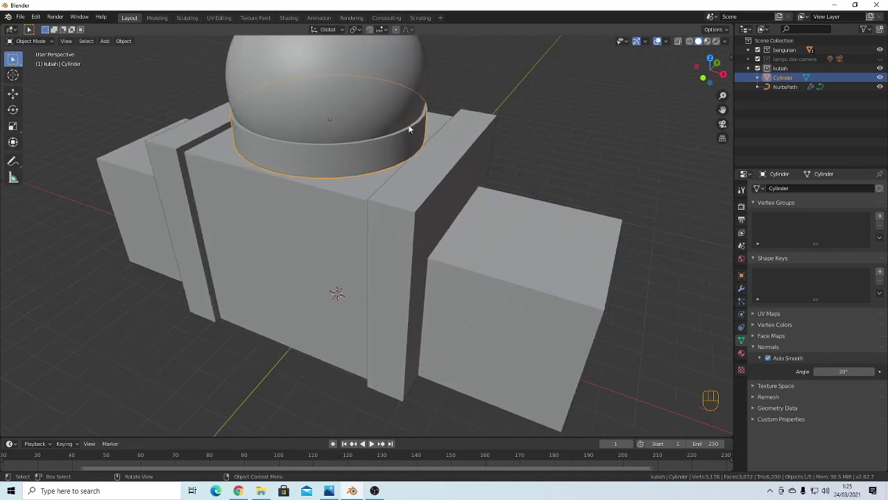
scroll(370, 197, down, 2)
key(Tab)
key(Tab)
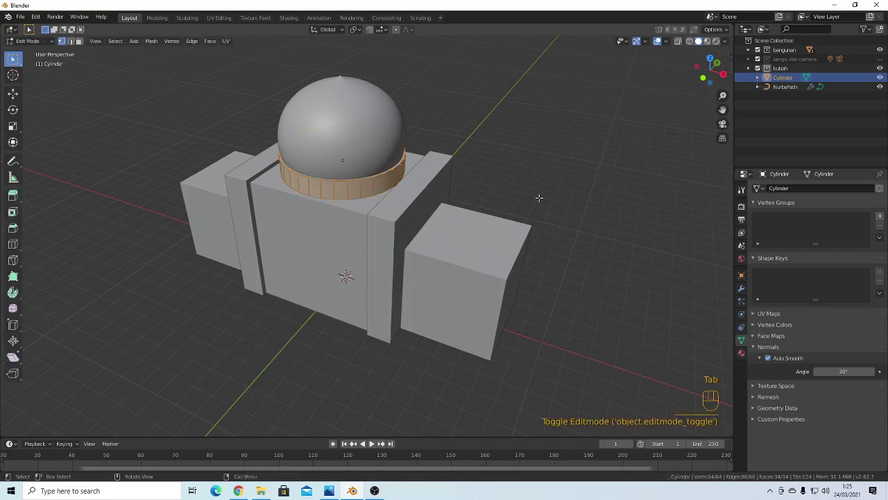
click(505, 189)
scroll(386, 246, up, 1)
middle_drag(386, 242, 423, 176)
scroll(420, 204, down, 4)
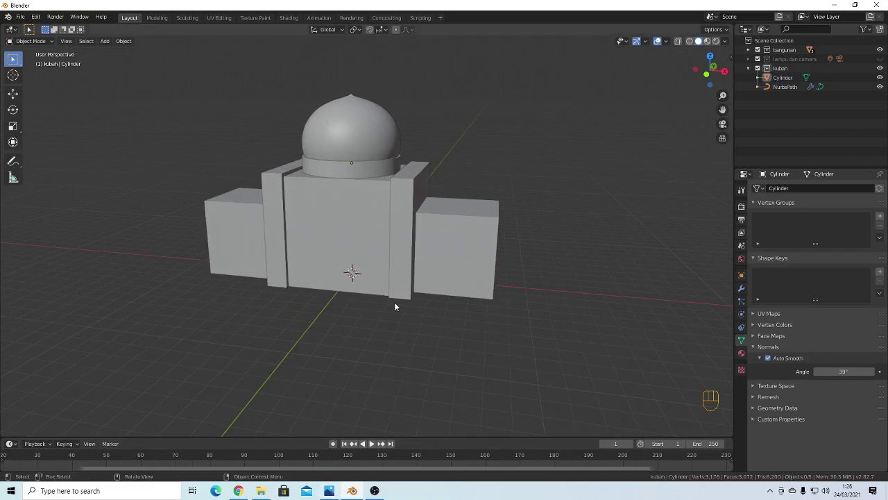
Review the mosque8g.jpg reference in Photos and the Ramadan Mubarak illustration in the browser, then return to Blender
click(336, 487)
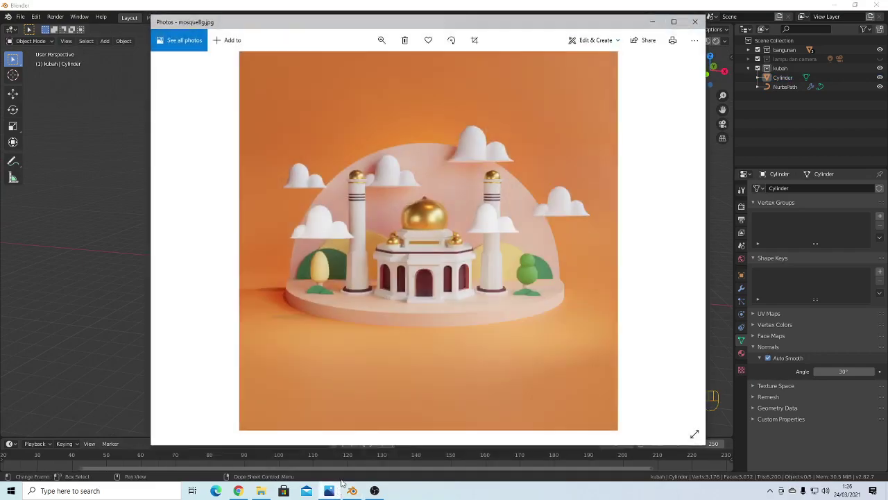
click(337, 487)
click(238, 491)
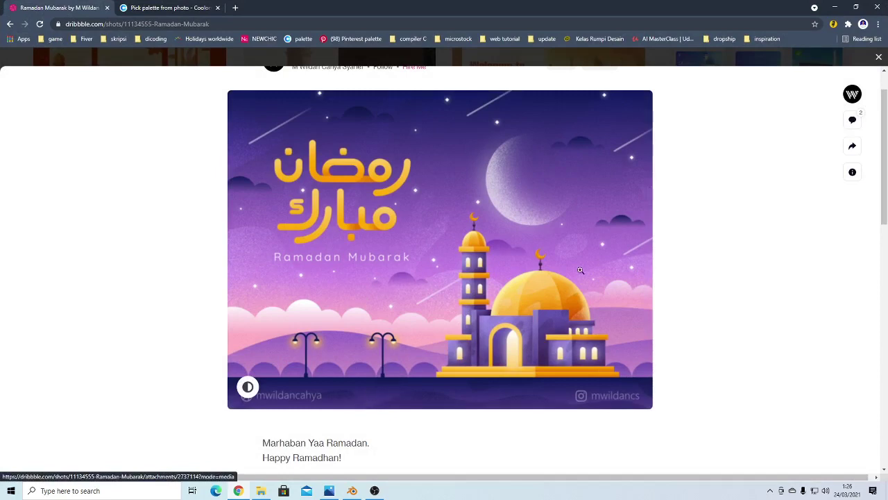
click(835, 7)
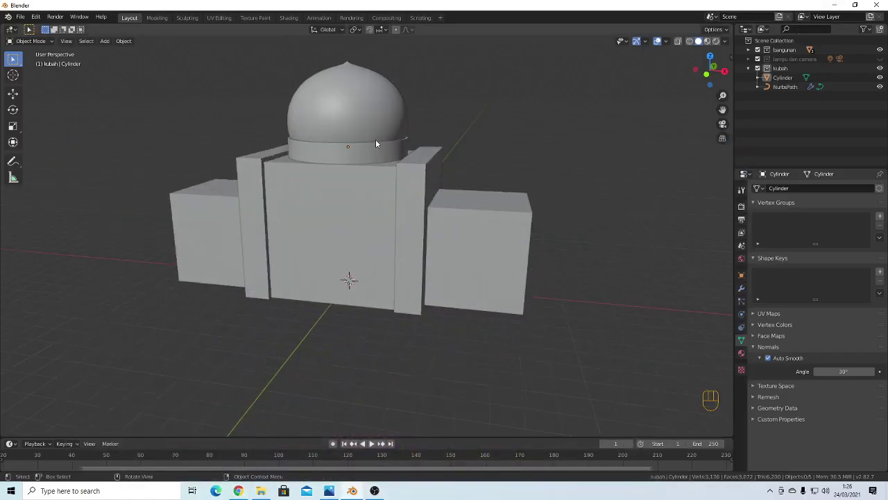
Open the base ring under the dome in Edit Mode, switch through edge and face selection, and return to vertex selection
click(375, 143)
click(378, 147)
scroll(438, 134, up, 4)
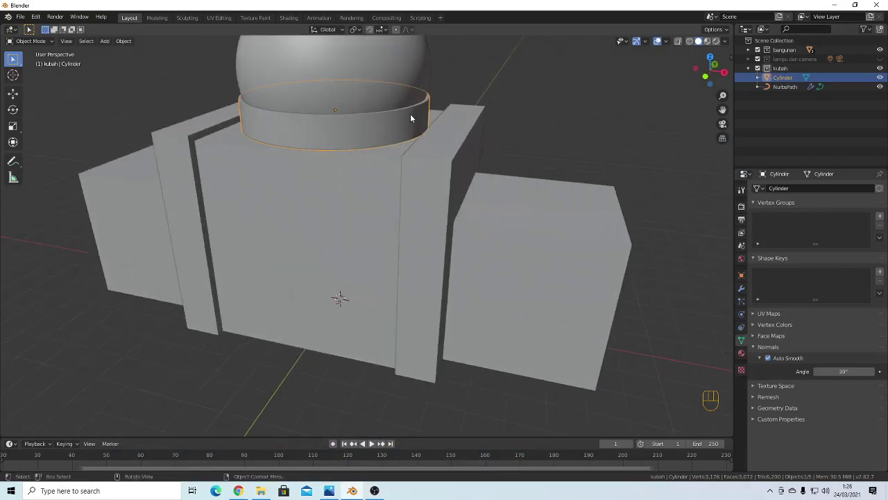
key(Tab)
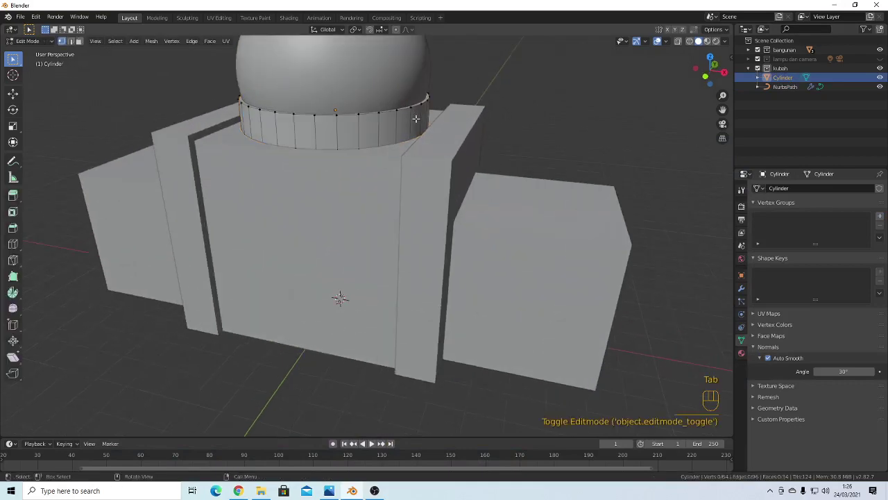
middle_drag(415, 120, 395, 111)
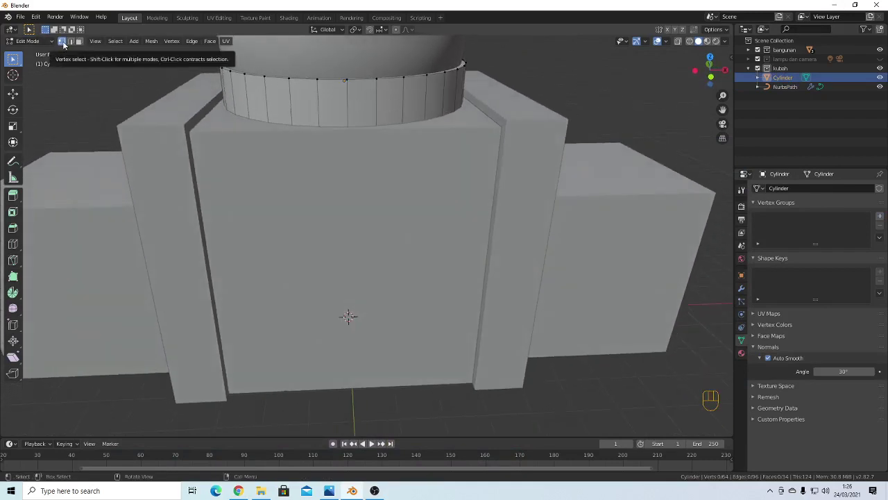
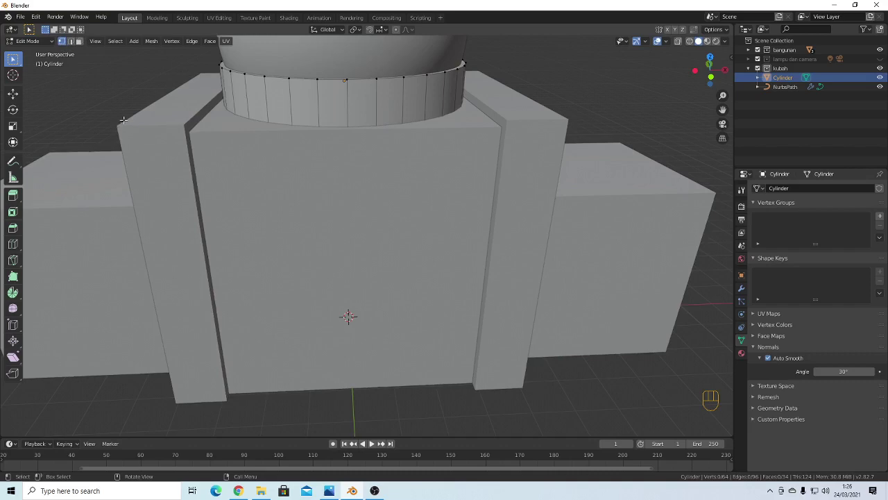
key(2)
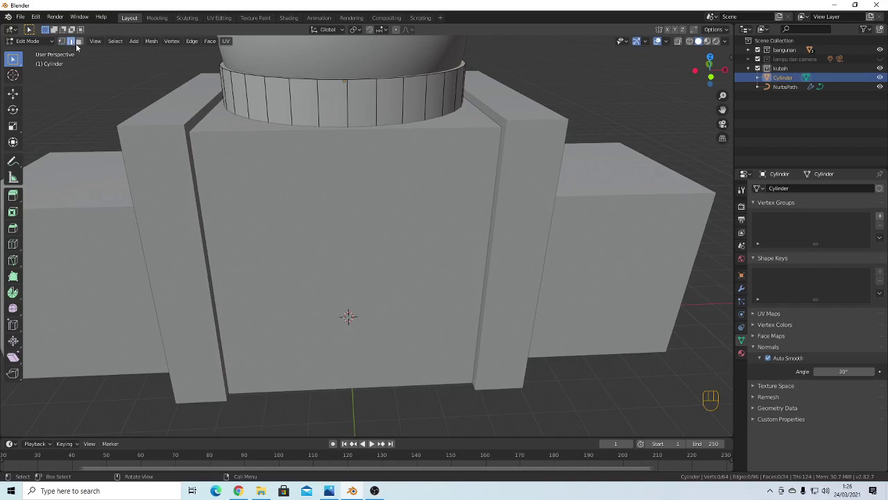
key(3)
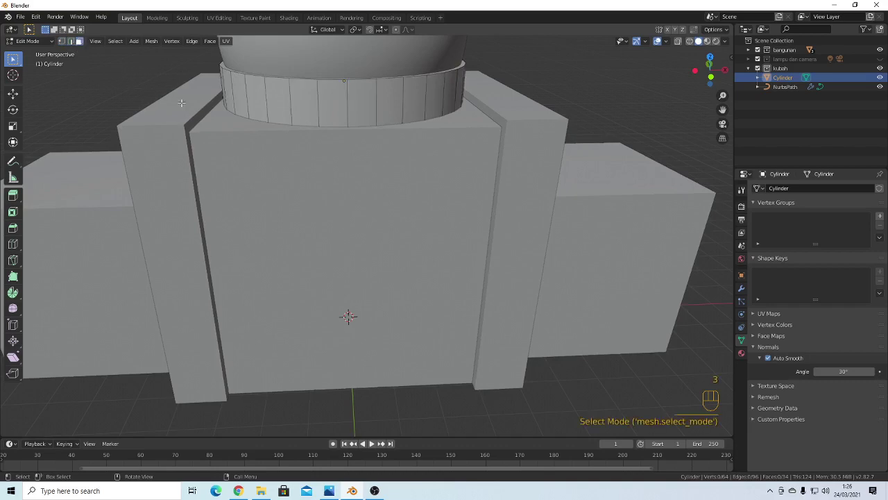
key(1)
Add a horizontal loop cut around the base ring and slide it toward the upper rim, by a factor of about -0.52
scroll(504, 104, down, 5)
middle_drag(482, 101, 465, 81)
scroll(466, 80, up, 3)
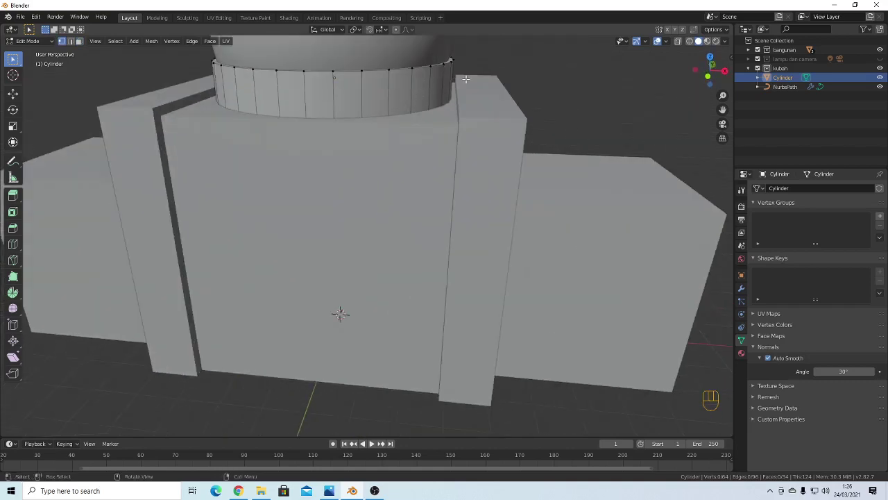
key(ctrl)
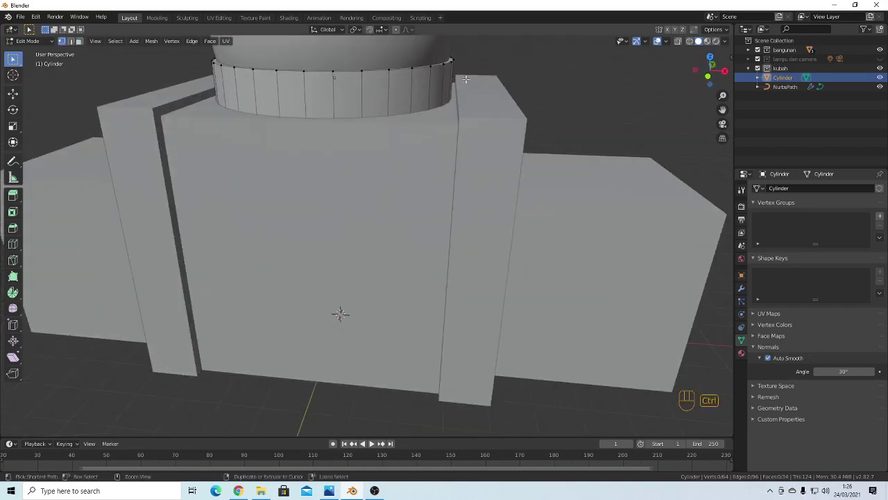
key(ctrl+r)
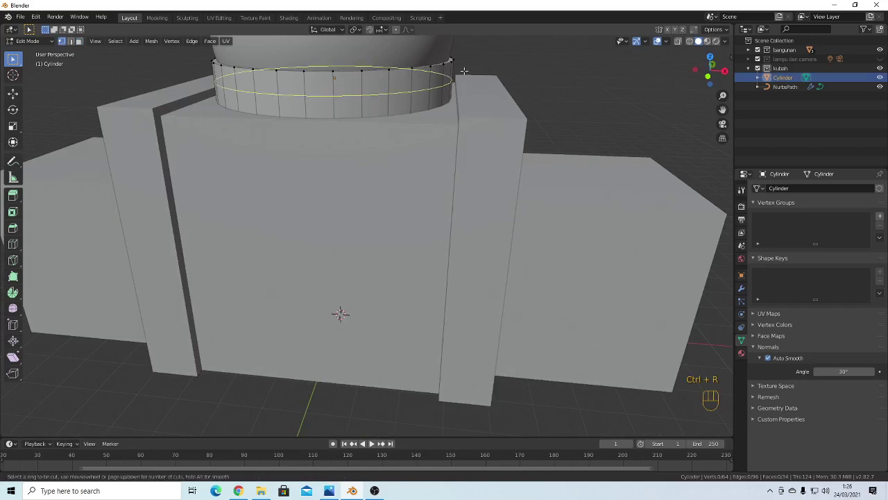
click(464, 70)
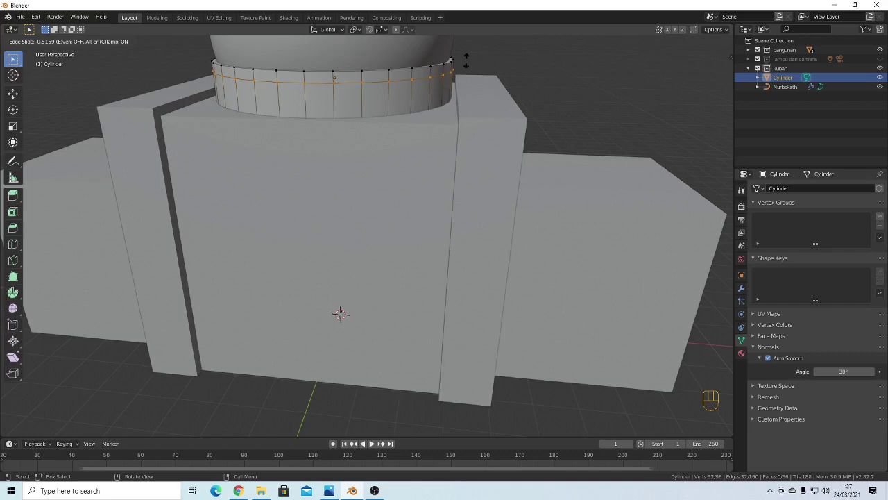
click(466, 61)
scroll(431, 97, down, 3)
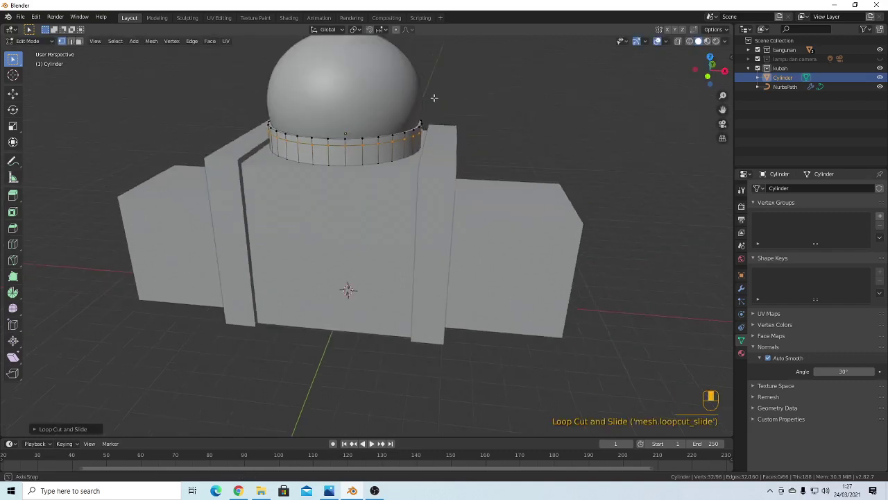
Extrude the base ring's narrow upper face loop outward, scaling it to about 1.03 to form a rim, and return to Object Mode
middle_drag(434, 98, 396, 98)
scroll(385, 125, up, 2)
scroll(351, 108, up, 3)
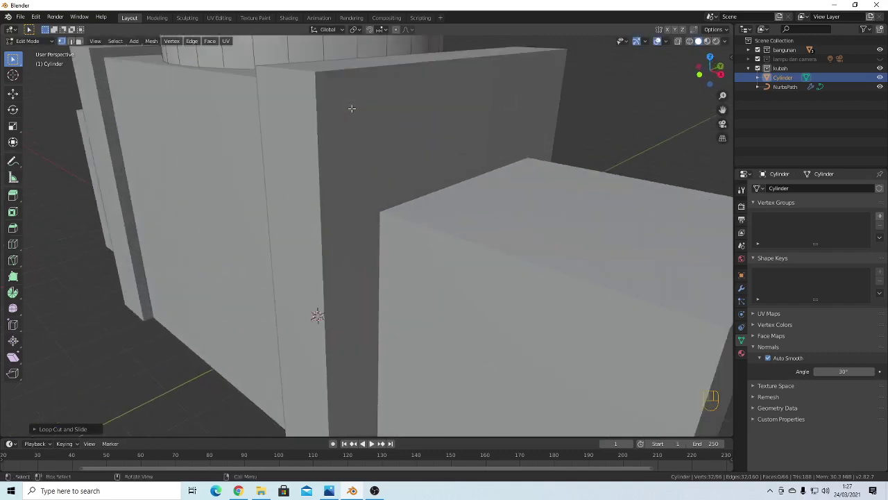
scroll(347, 100, down, 3)
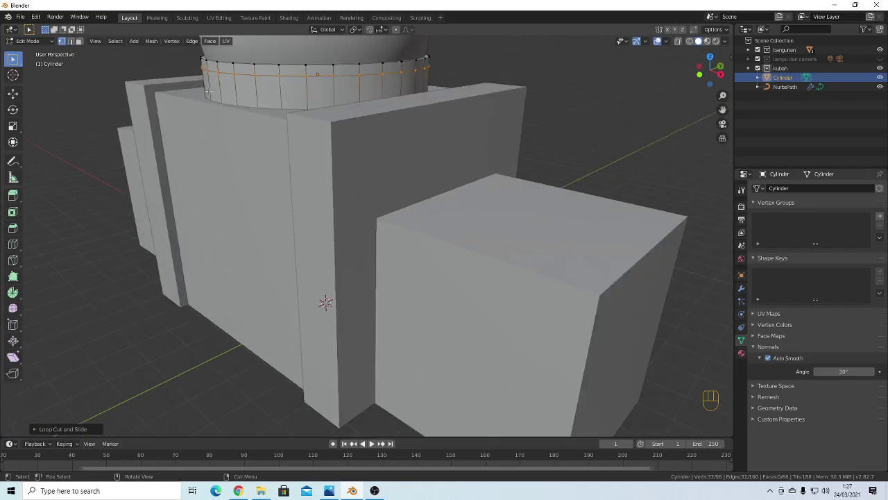
click(79, 41)
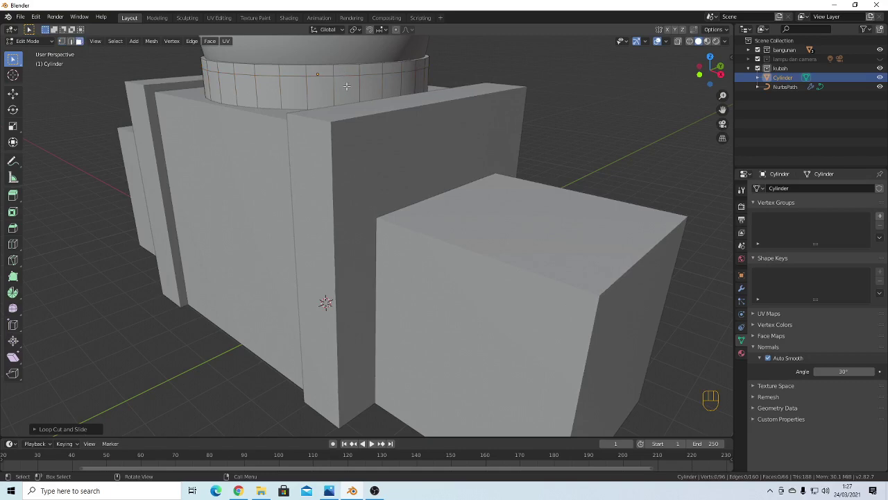
middle_drag(303, 70, 426, 73)
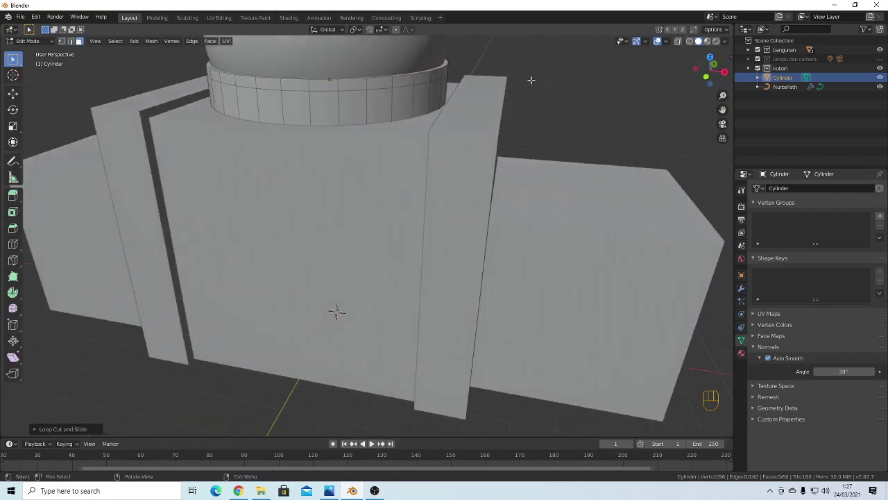
shift+middle_drag(523, 89, 493, 165)
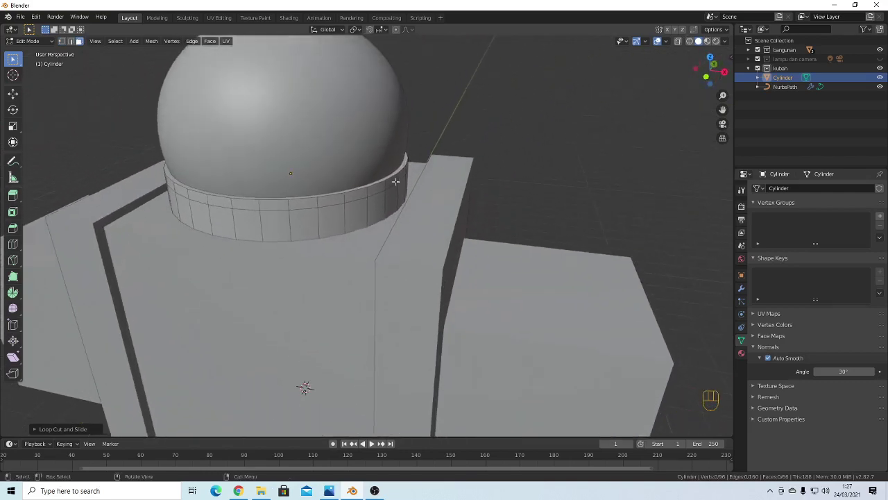
scroll(394, 182, up, 1)
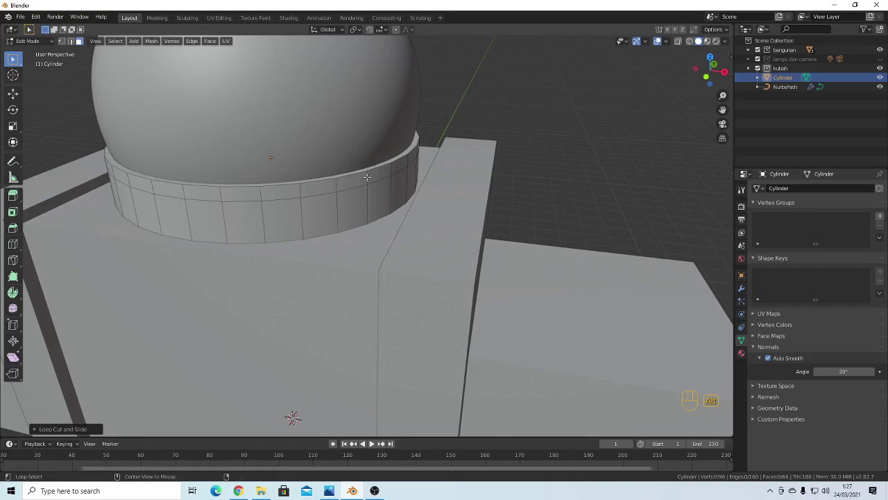
alt+click(368, 177)
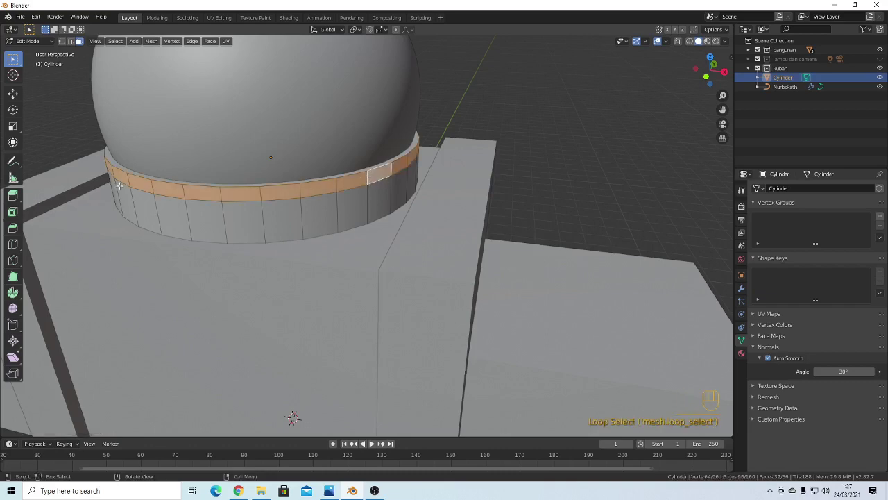
middle_drag(119, 185, 350, 193)
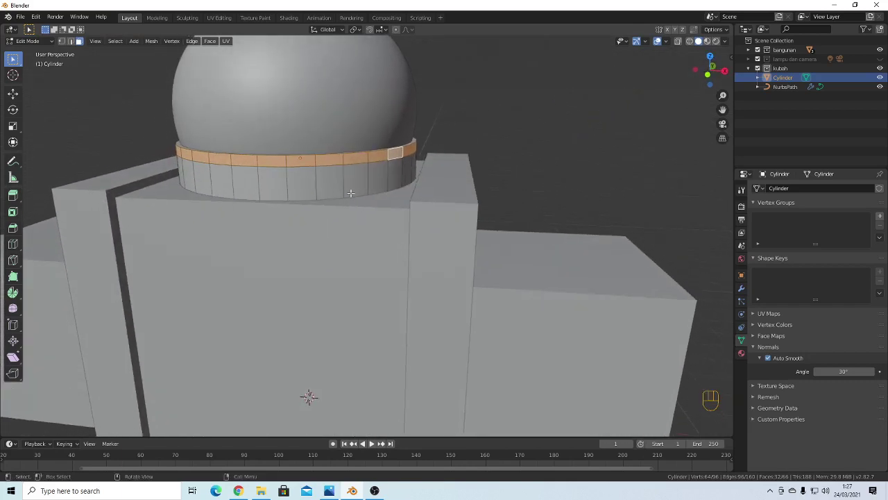
key(e)
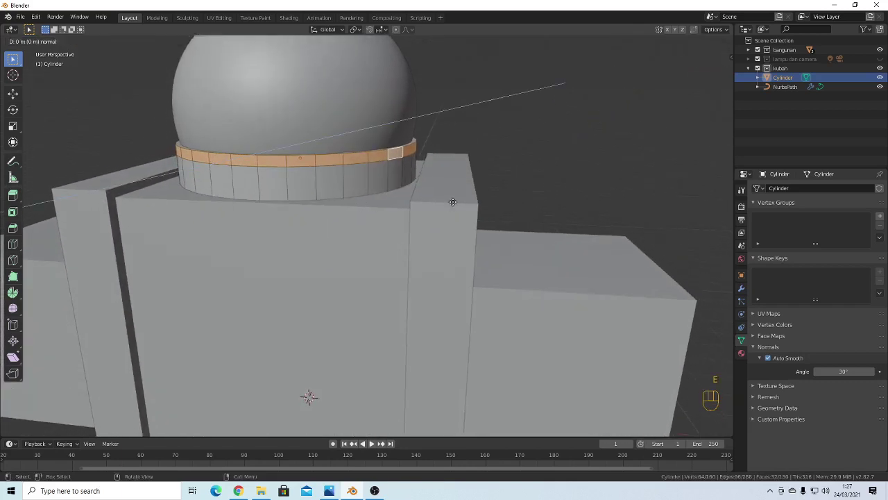
key(s)
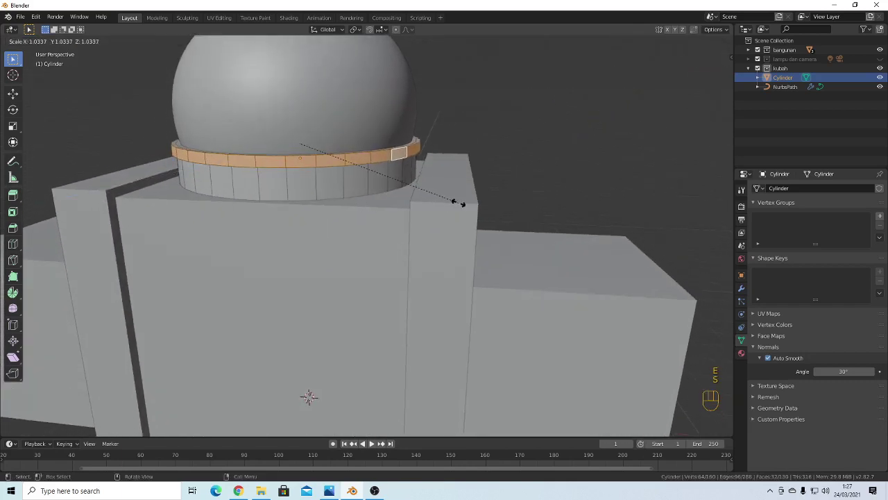
click(456, 202)
middle_drag(457, 202, 444, 191)
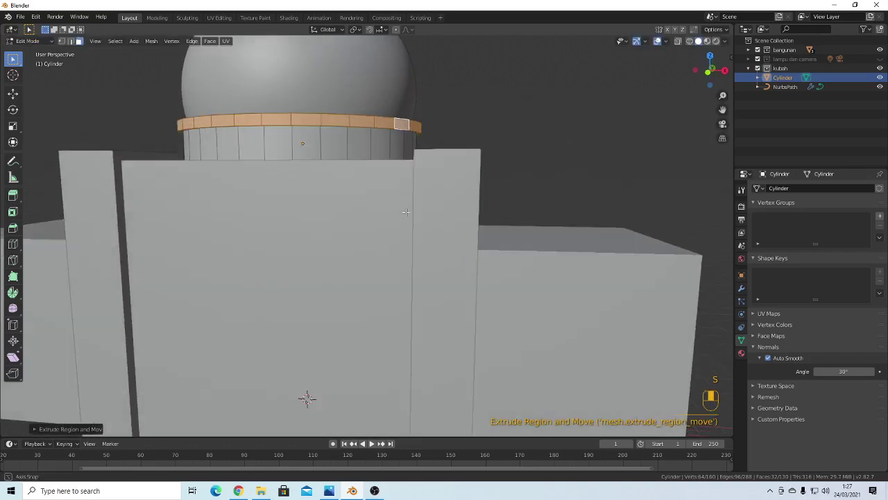
key(Tab)
Add a horizontal loop cut around the side building (bangunan sisi samping) and slide it near the roof, by a factor of about -0.80
middle_drag(457, 134, 479, 143)
scroll(479, 142, down, 6)
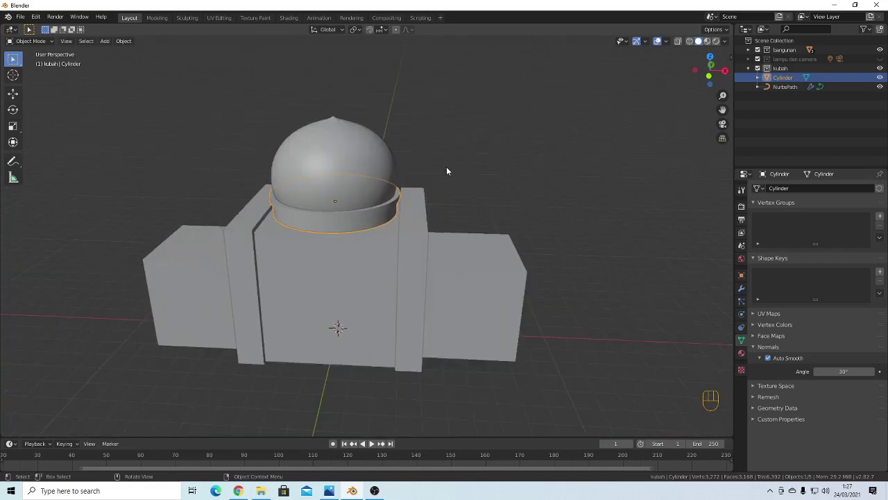
middle_drag(448, 171, 347, 233)
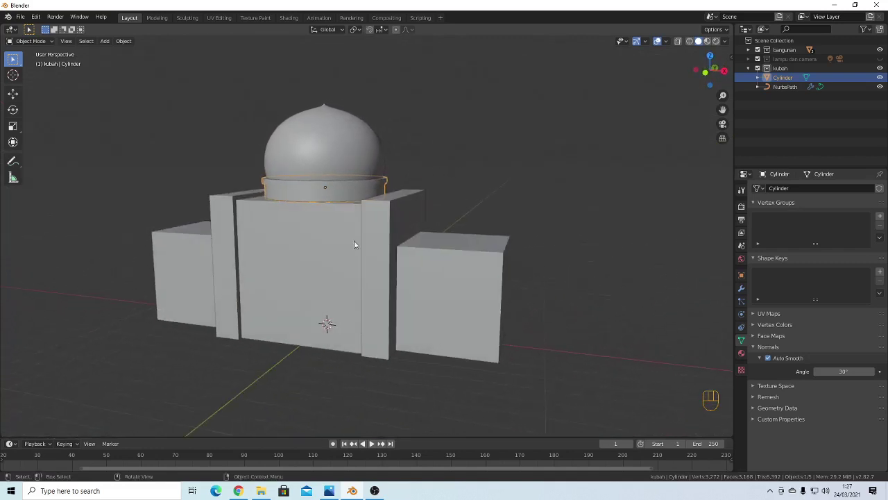
click(457, 282)
middle_drag(529, 289, 548, 285)
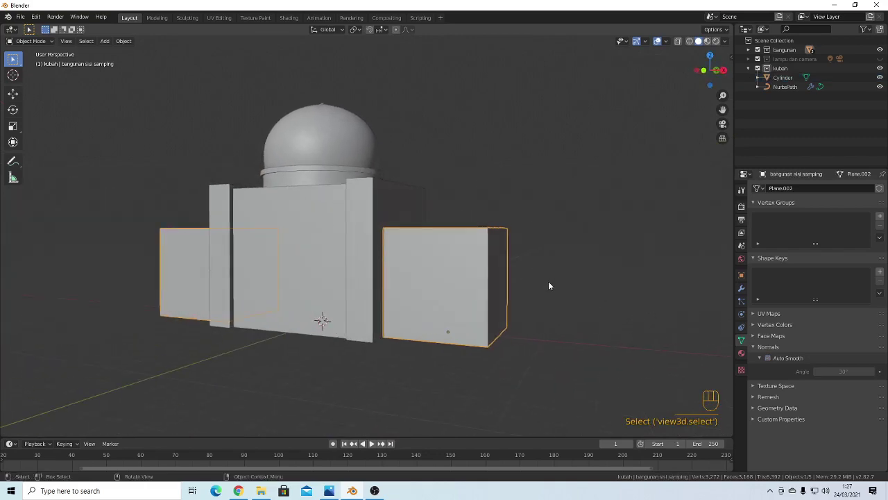
key(Tab)
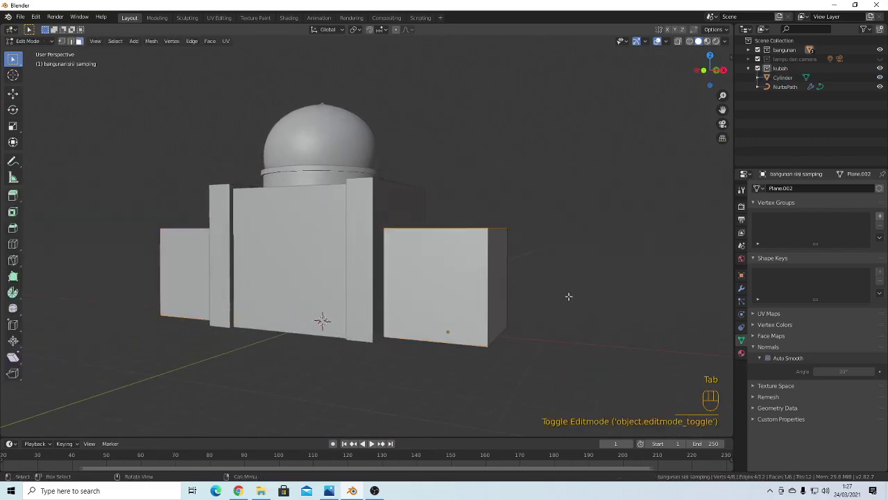
middle_drag(543, 284, 456, 267)
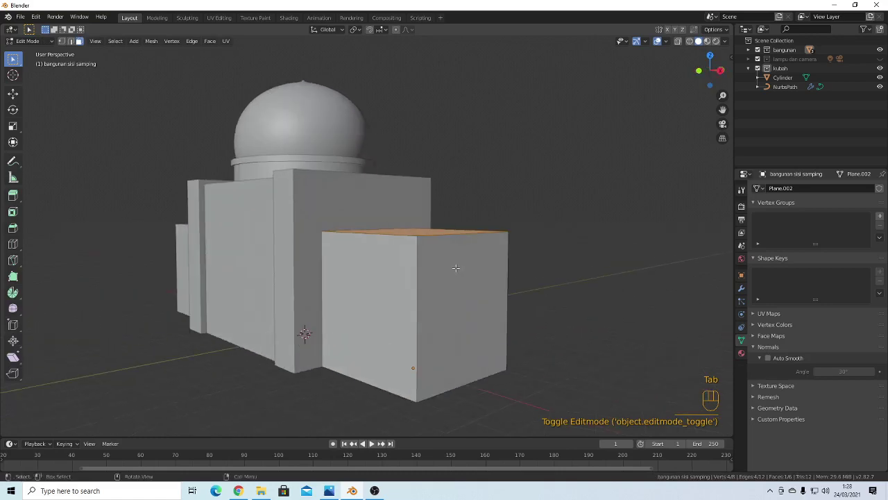
key(1)
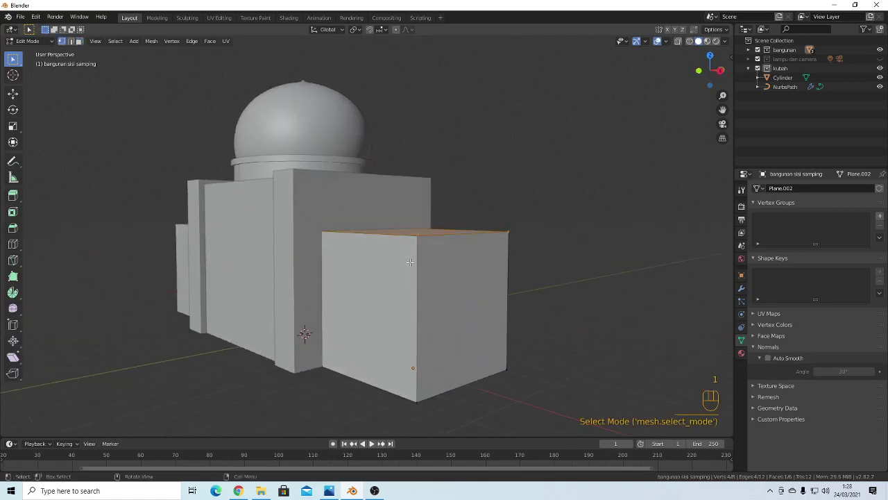
key(ctrl+r)
click(525, 258)
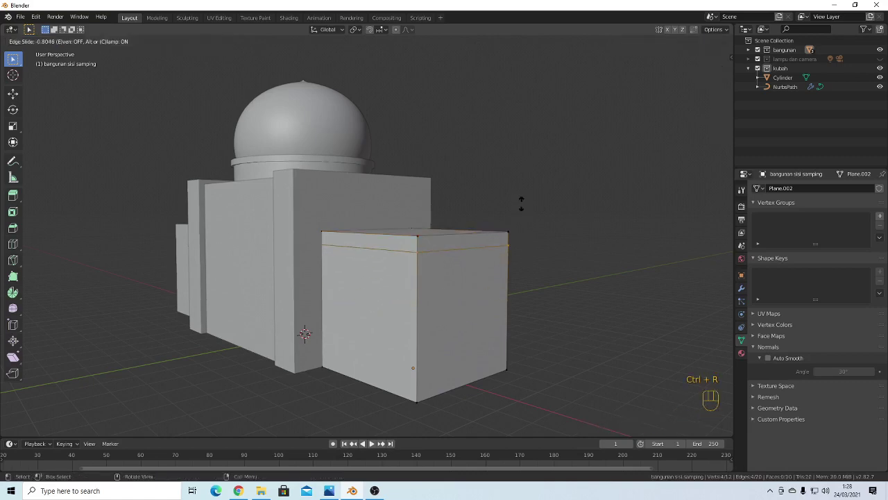
click(521, 201)
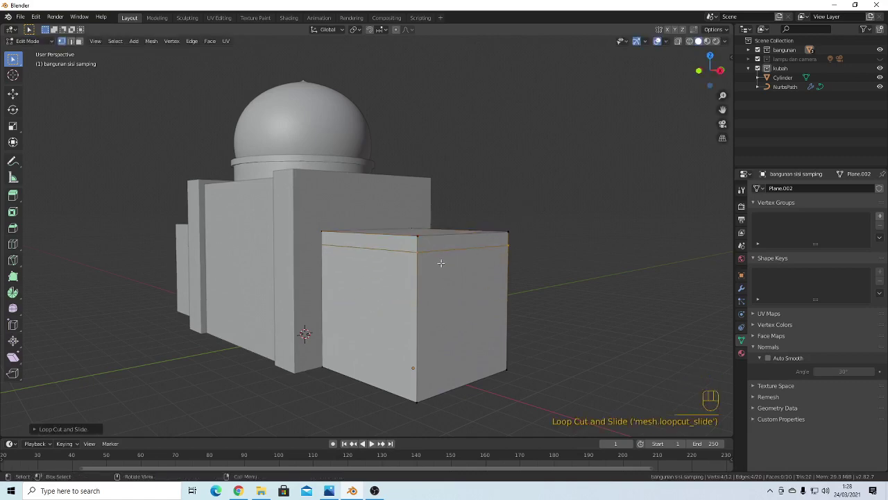
Extrude the side building's upper face loop and scale it outward into a protruding roof ledge, return to Object Mode and deselect it
key(3)
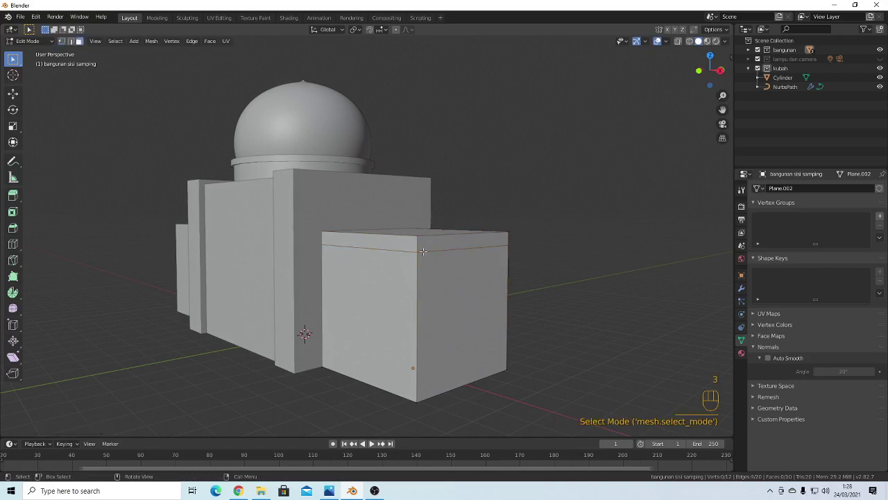
alt+click(416, 247)
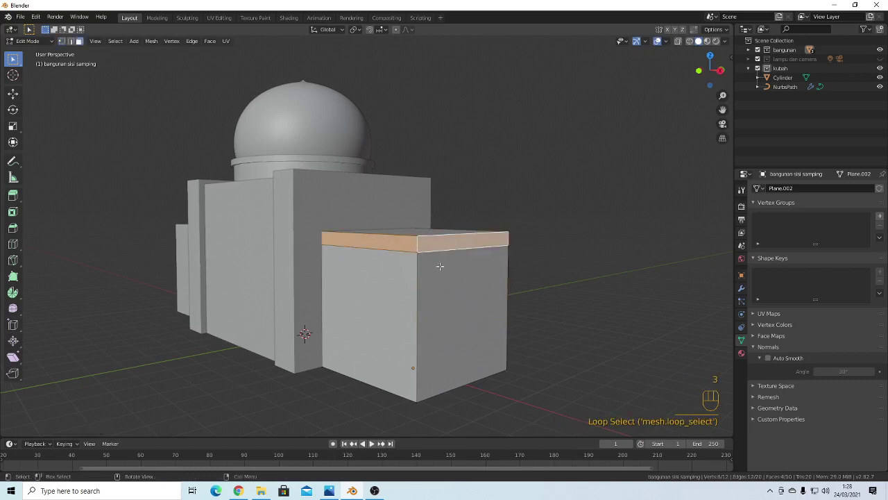
key(e)
key(s)
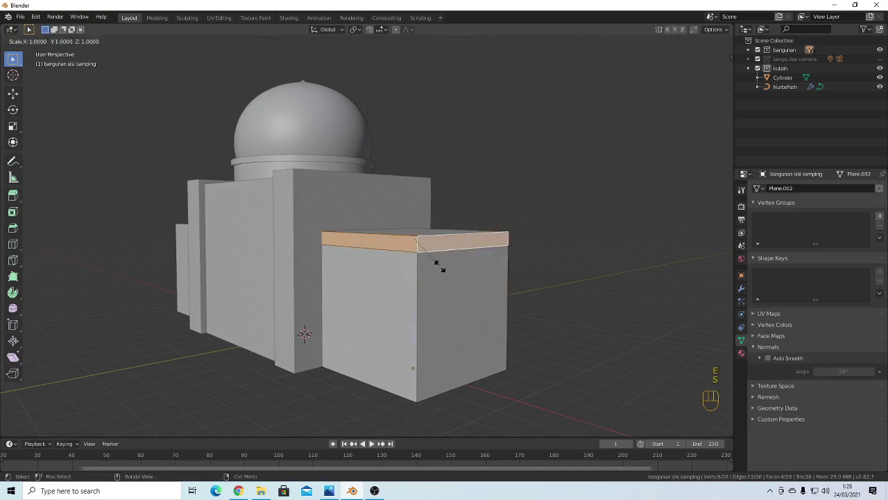
click(444, 267)
middle_drag(444, 267, 489, 268)
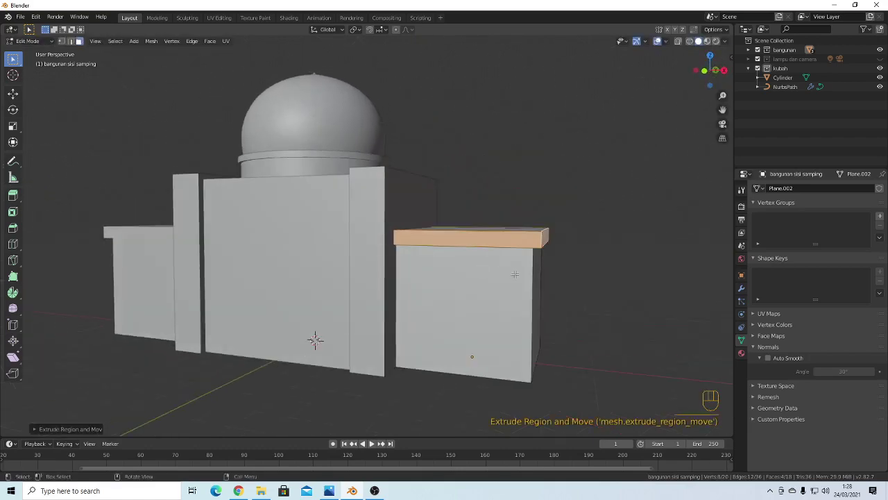
key(Tab)
click(509, 227)
scroll(505, 229, down, 2)
middle_drag(367, 244, 345, 260)
scroll(347, 270, up, 3)
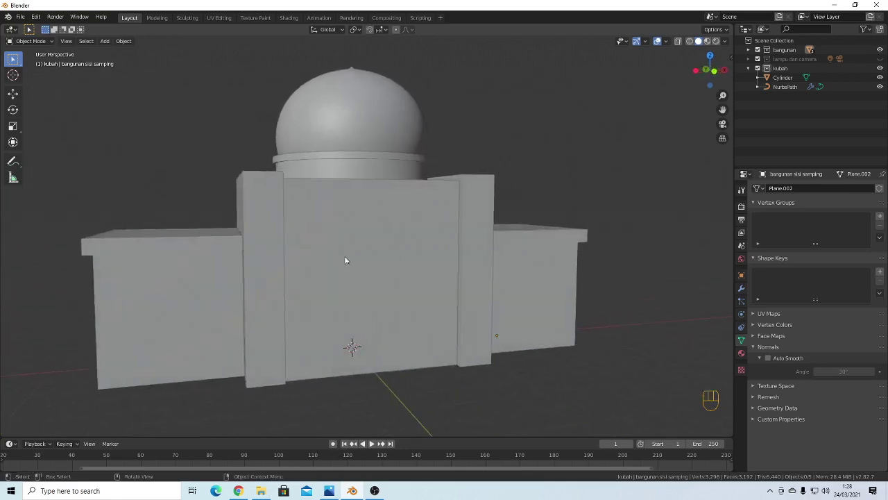
Switch to the browser to examine the Ramadan Mubarak mosque illustration's building details, and return to Blender
middle_drag(451, 325, 409, 327)
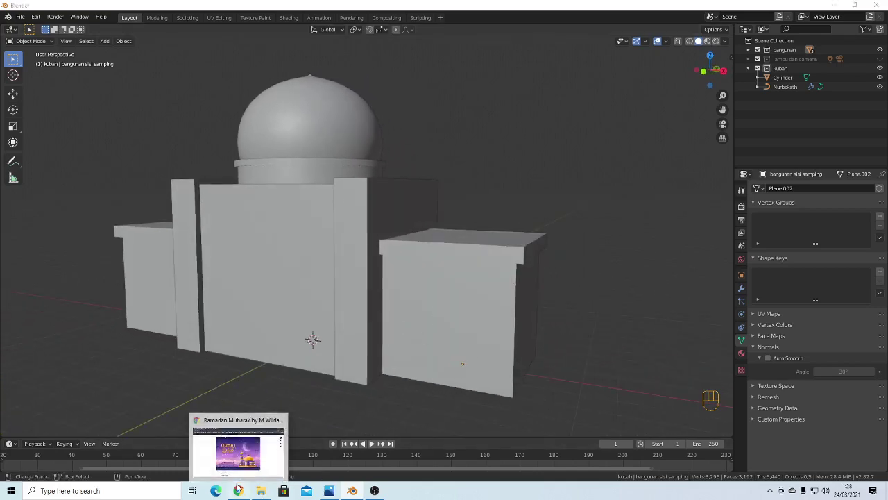
click(238, 490)
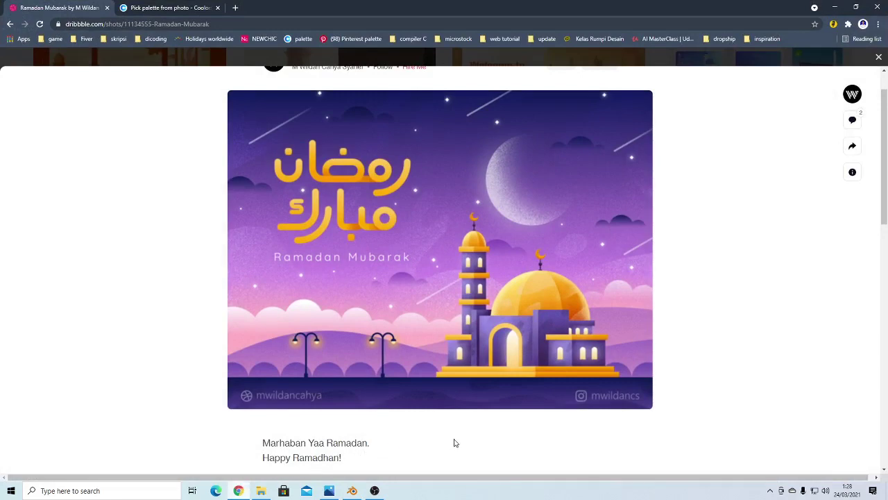
click(262, 491)
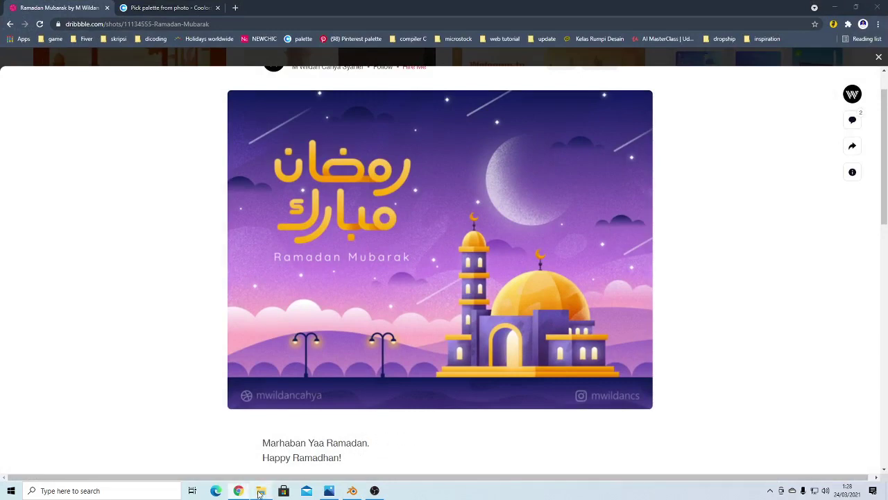
click(264, 490)
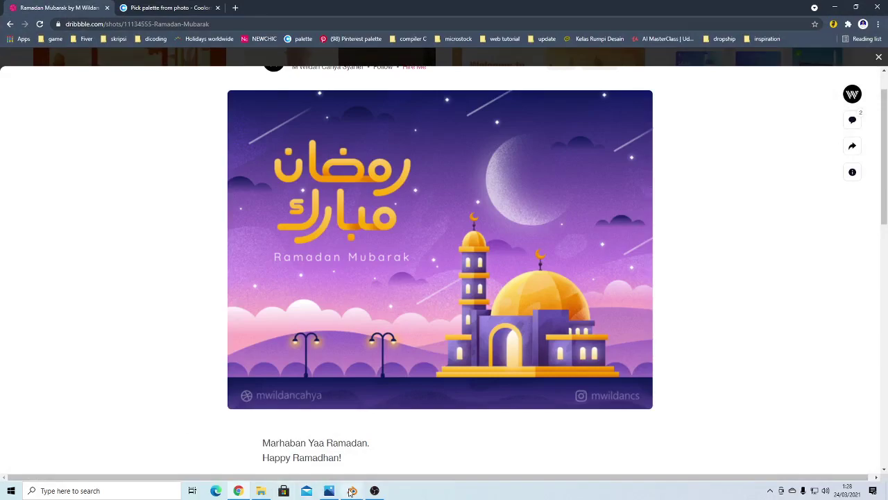
click(352, 490)
Select the main building block (bangunan utama) below the dome
middle_drag(359, 371, 381, 330)
scroll(381, 335, down, 7)
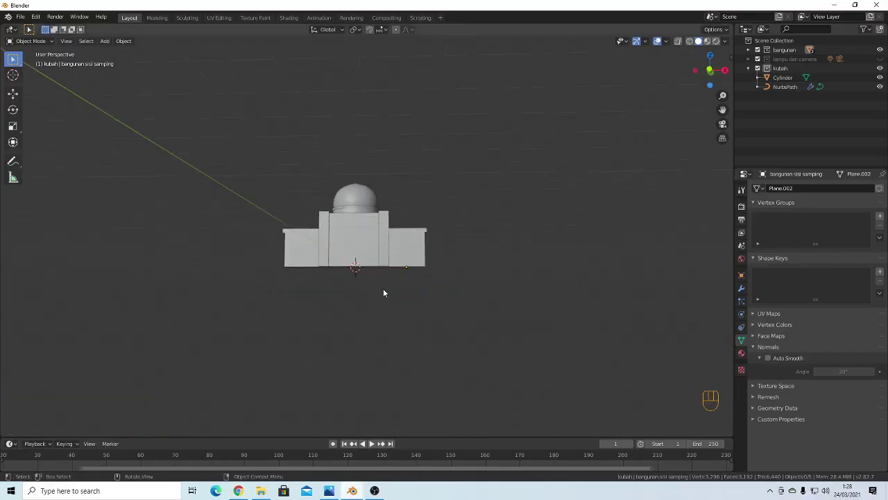
scroll(379, 296, up, 5)
click(363, 272)
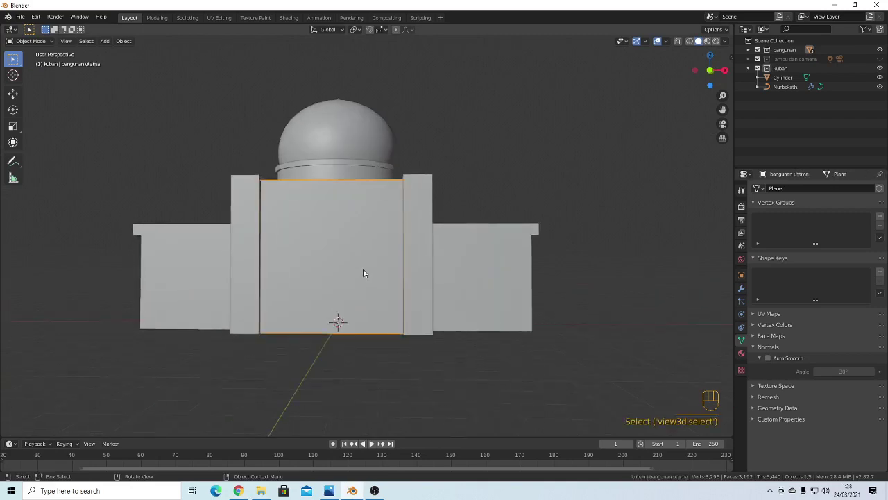
scroll(389, 285, down, 4)
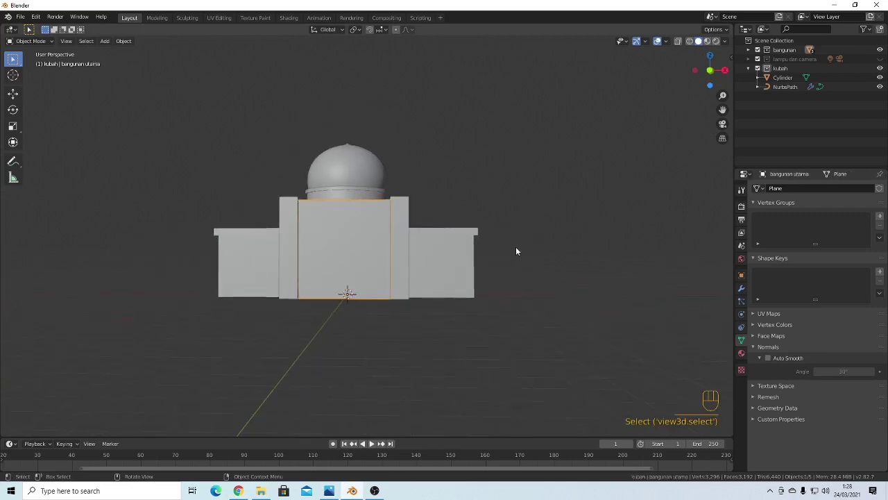
middle_drag(518, 250, 503, 253)
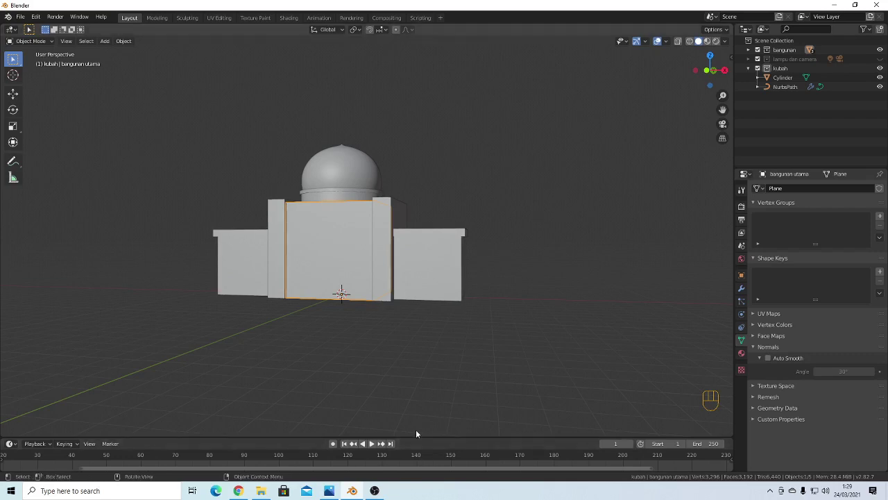
scroll(386, 378, up, 2)
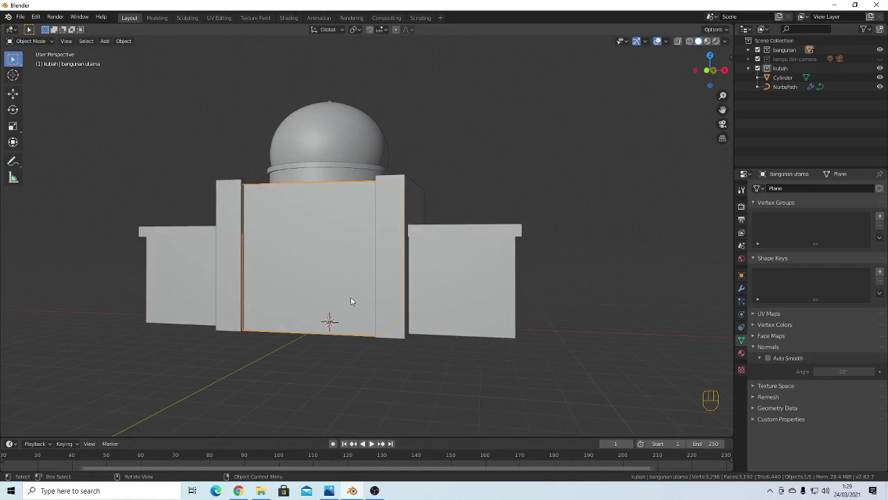
key(Tab)
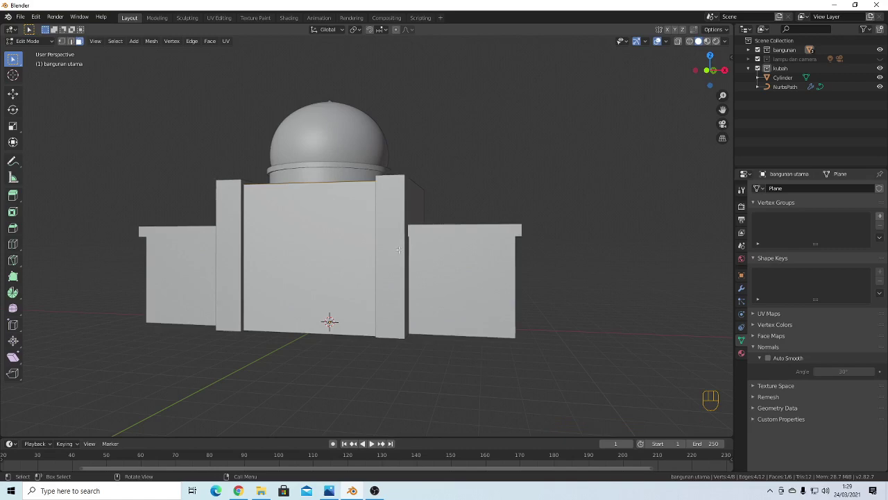
key(Tab)
key(Tab)
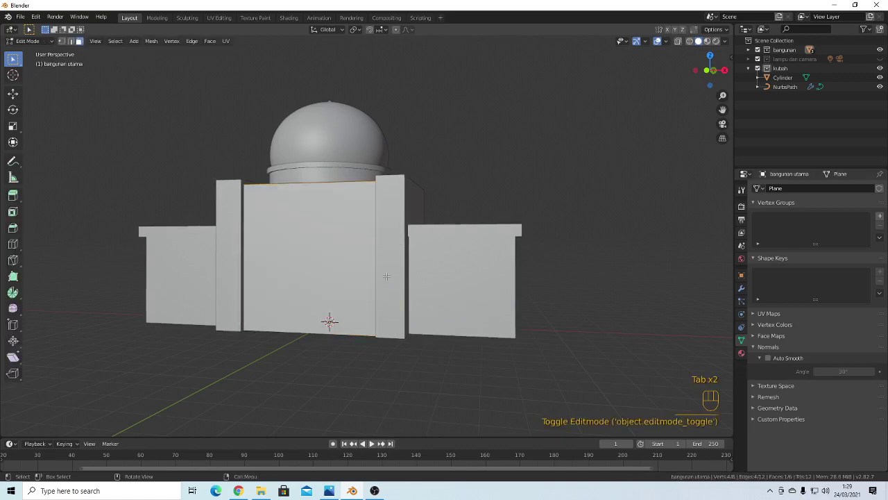
middle_drag(420, 224, 462, 212)
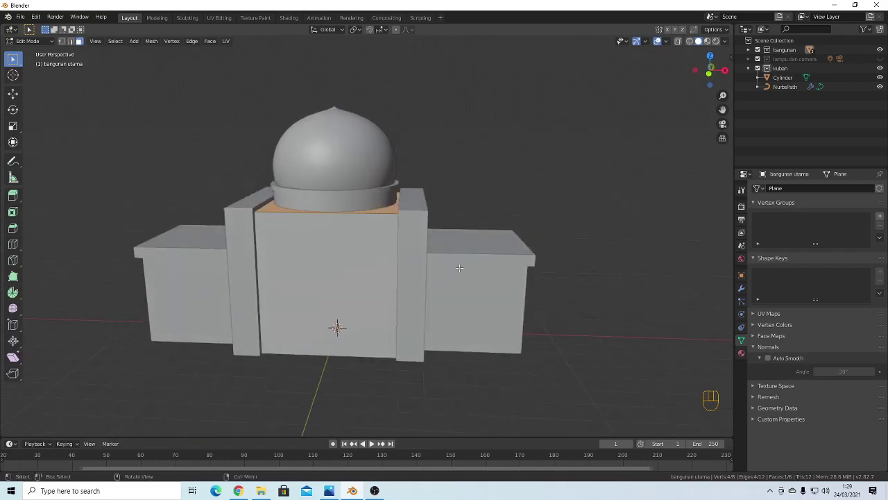
key(Tab)
key(Tab)
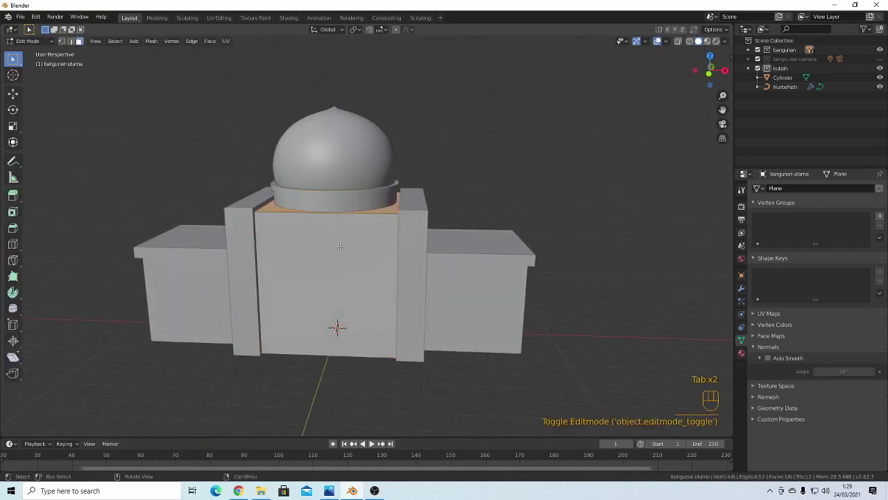
key(Tab)
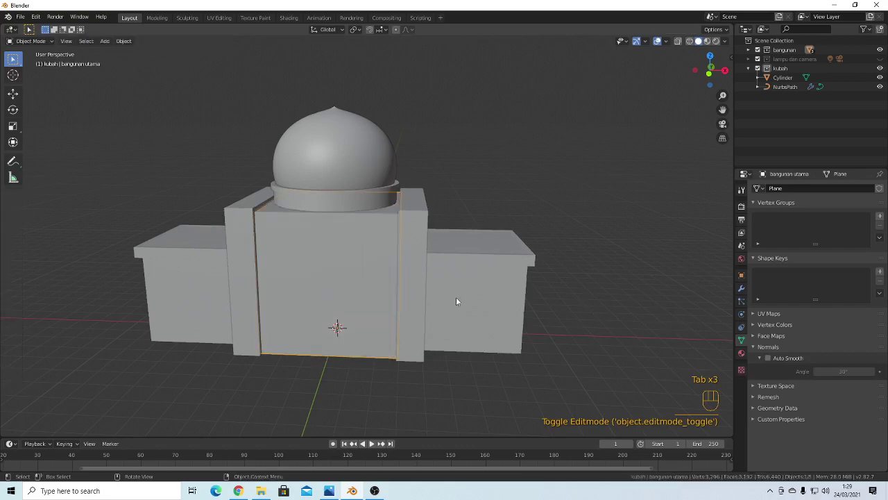
click(742, 288)
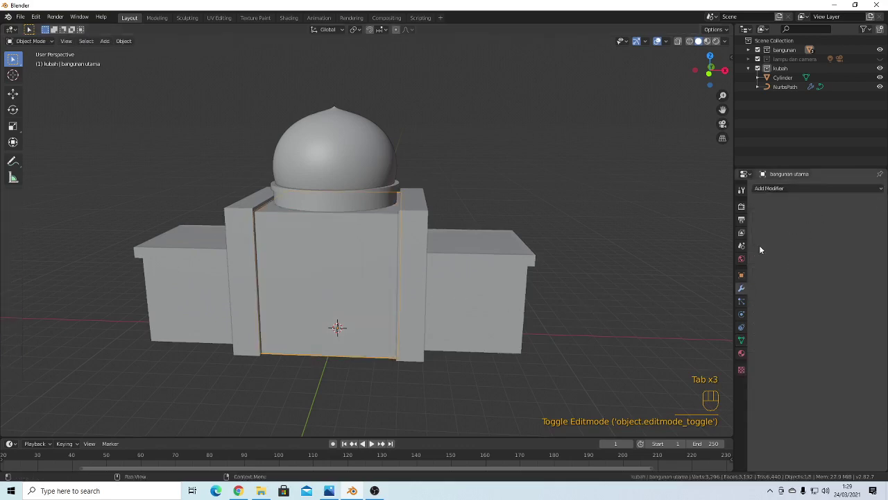
Enter Edit Mode on the main building and inset its large front face between the two pillars
key(Tab)
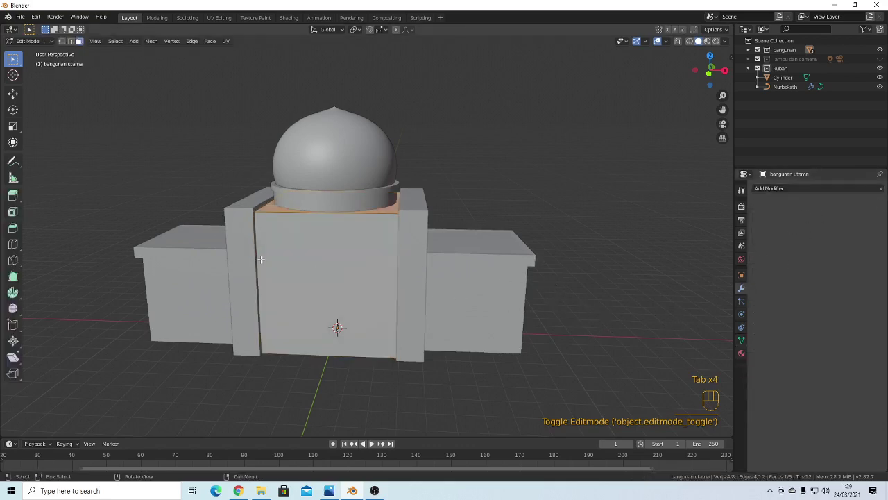
click(333, 256)
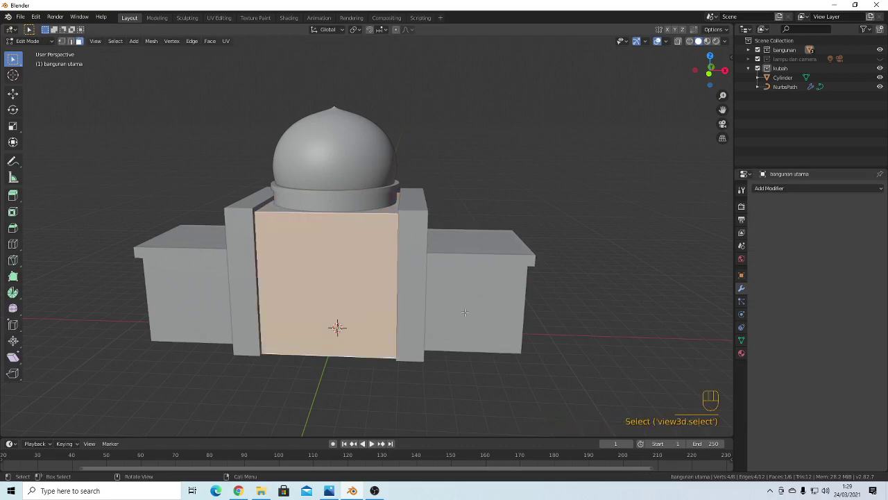
key(KP_Decimal)
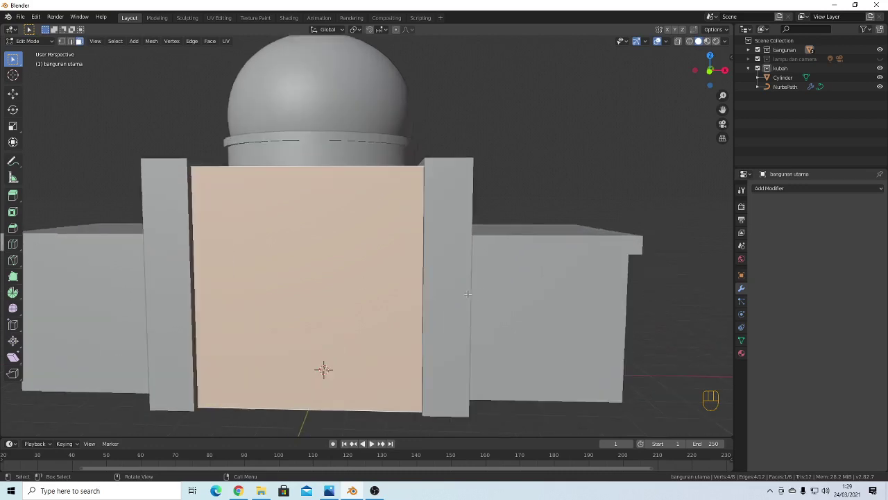
key(i)
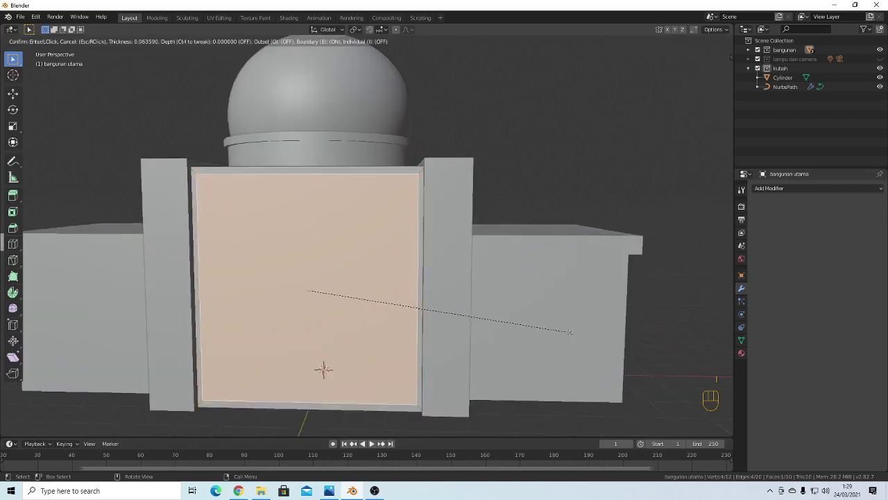
Inset the front face of the main building to form a smaller central panel
click(538, 331)
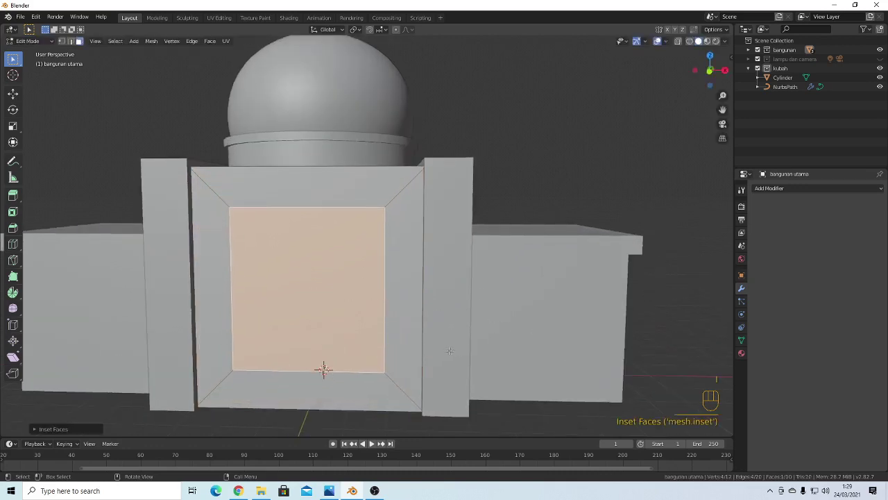
scroll(389, 325, down, 3)
middle_drag(390, 324, 441, 270)
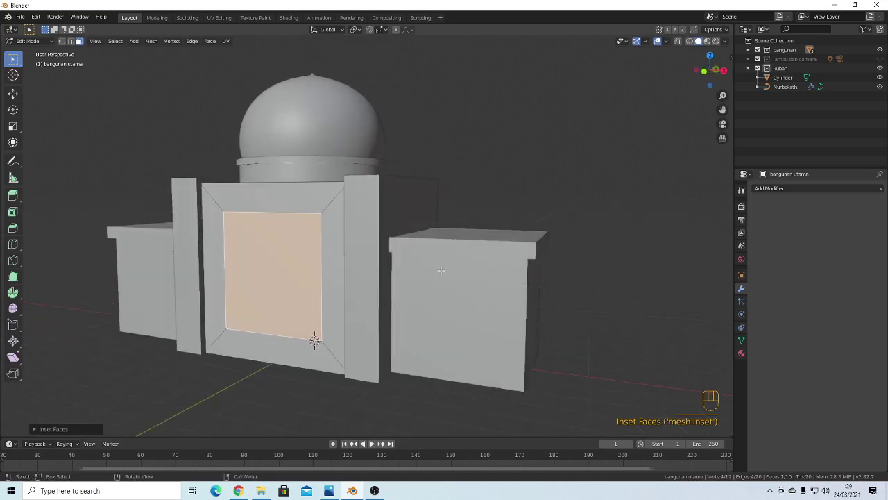
middle_drag(329, 351, 431, 363)
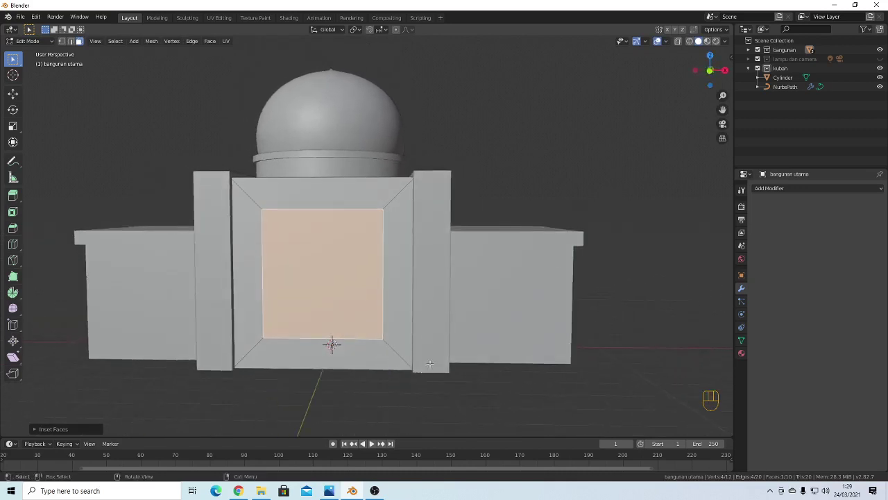
Lower the inset front panel along Z until its lower edge reaches the ground line
key(g)
key(z)
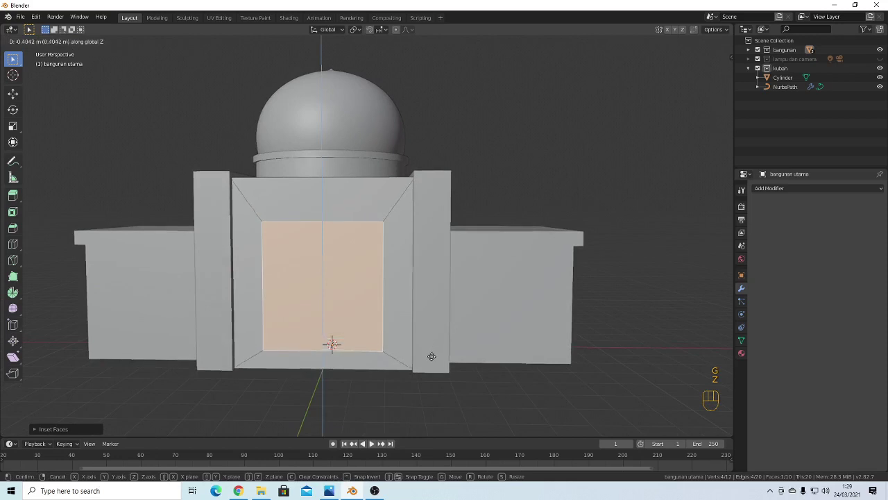
click(428, 371)
key(grave)
click(375, 340)
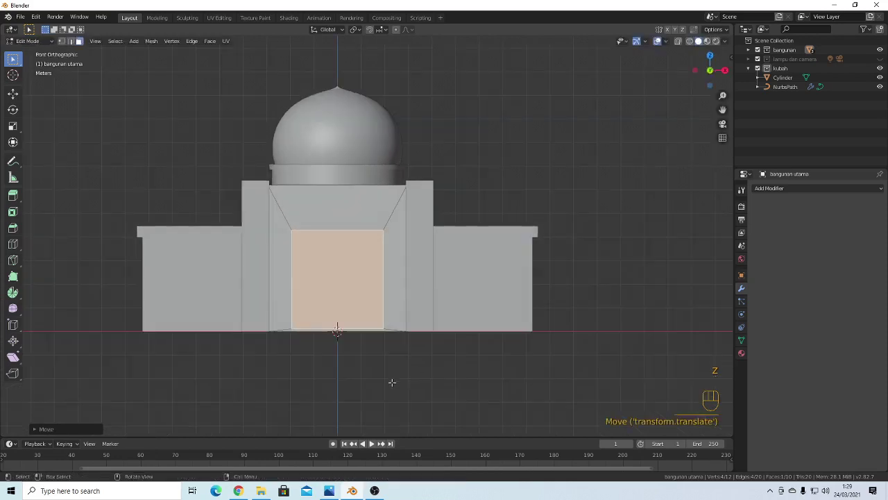
scroll(378, 382, up, 2)
scroll(367, 389, up, 1)
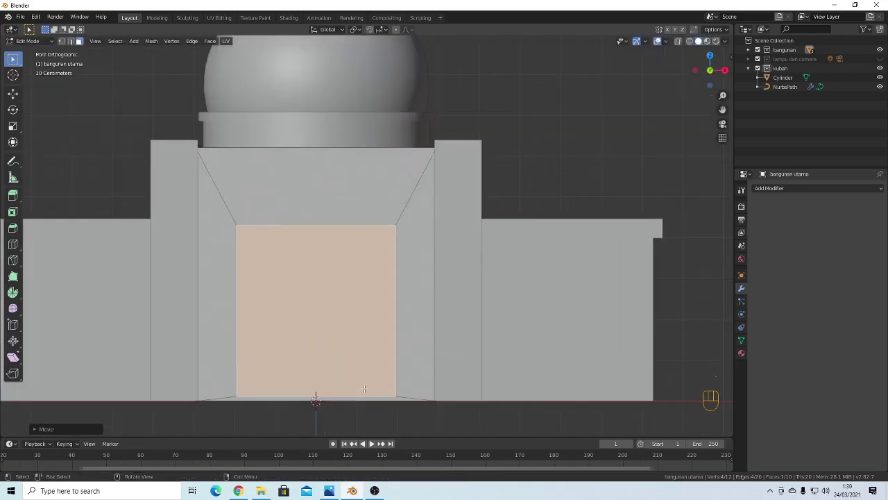
key(g)
key(z)
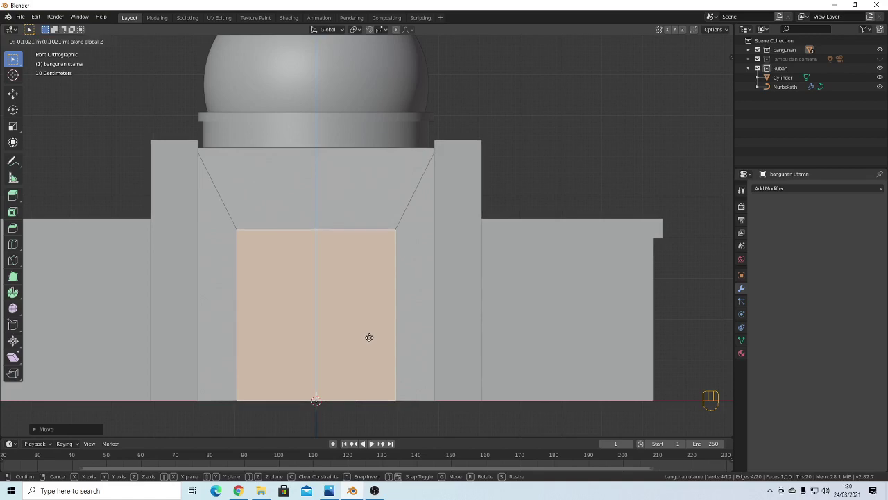
click(369, 337)
key(Tab)
key(Tab)
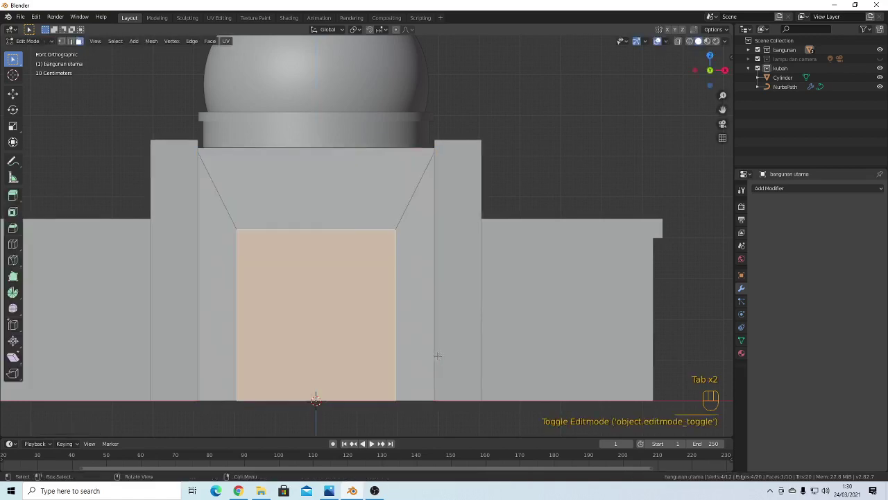
Extrude the inset front panel outward by about 0.13 m
scroll(333, 340, down, 3)
middle_drag(333, 341, 307, 335)
click(308, 335)
scroll(286, 295, up, 1)
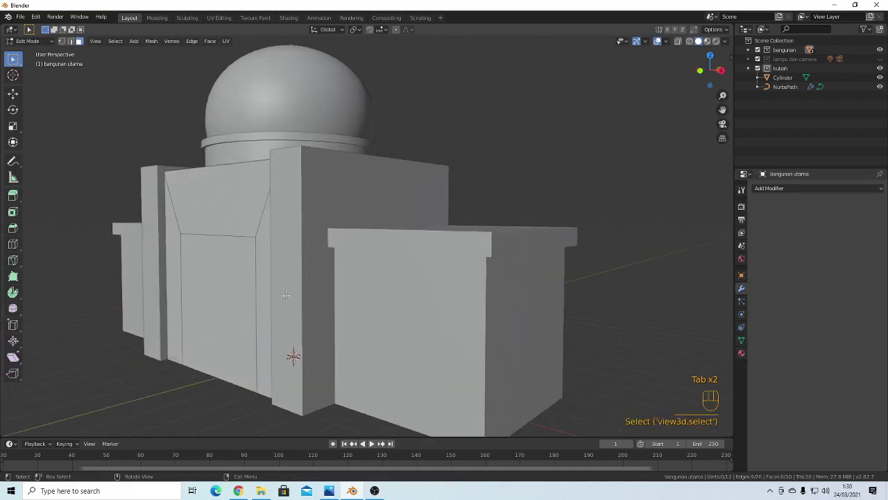
middle_drag(286, 295, 286, 270)
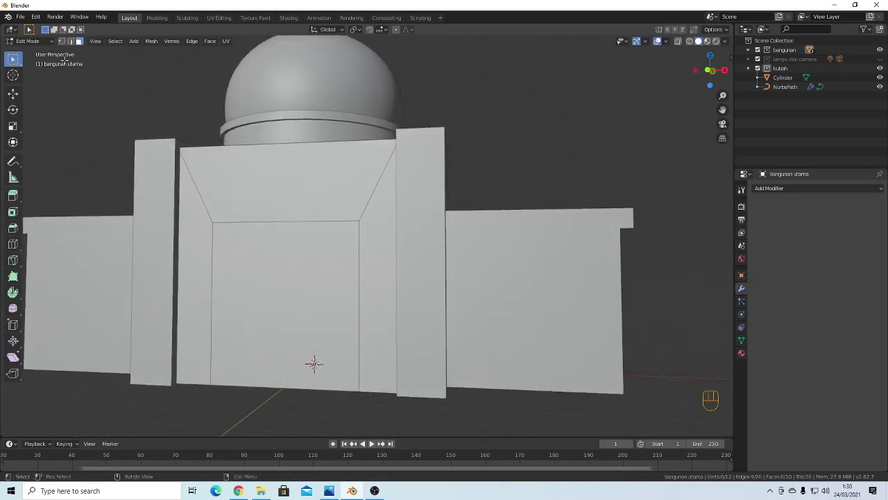
click(311, 310)
middle_drag(312, 310, 337, 332)
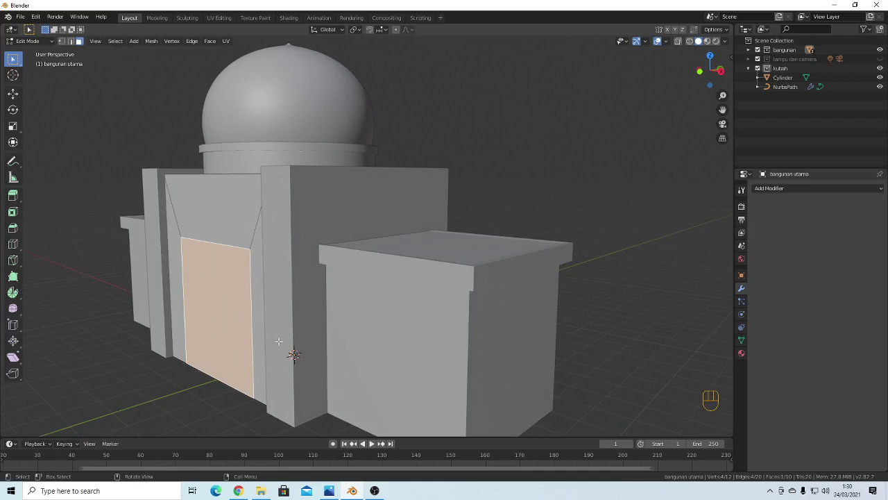
key(e)
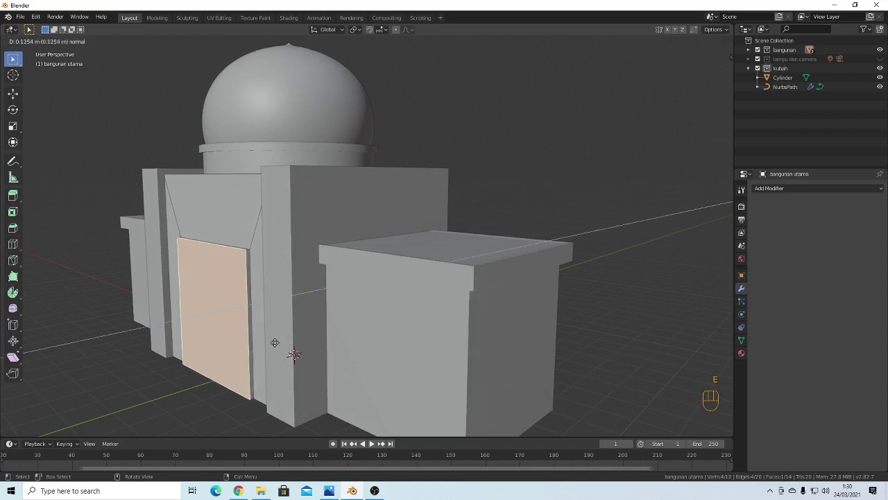
click(273, 343)
mouse_move(273, 343)
middle_down()
mouse_move(335, 347)
mouse_move(282, 352)
middle_up()
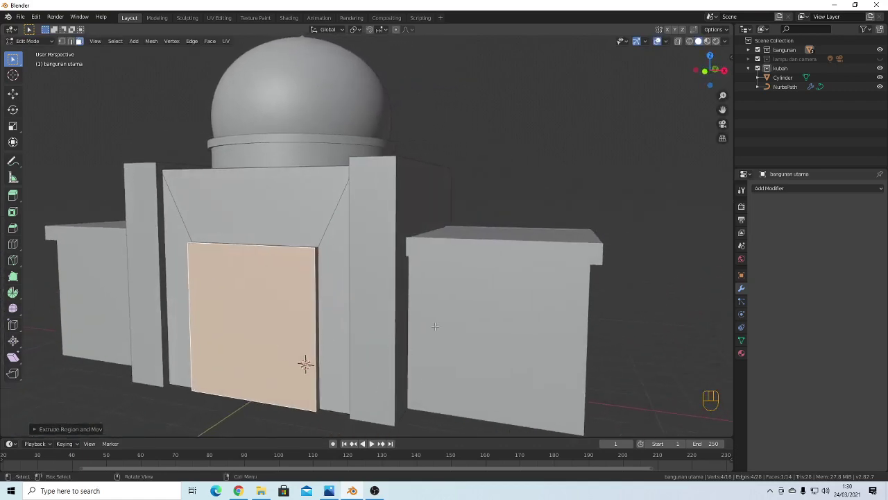
Inset the extruded front panel slightly to form a narrow door frame
key(i)
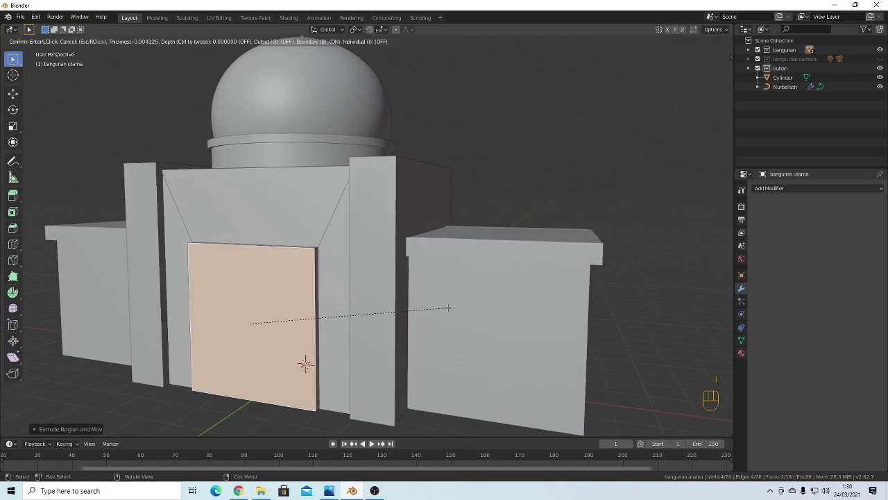
click(443, 308)
scroll(298, 348, up, 1)
middle_drag(294, 351, 307, 354)
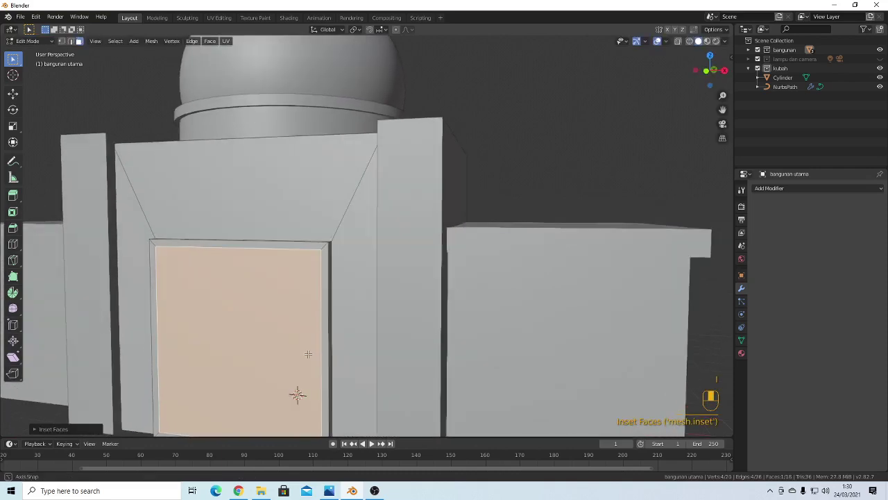
scroll(336, 371, down, 2)
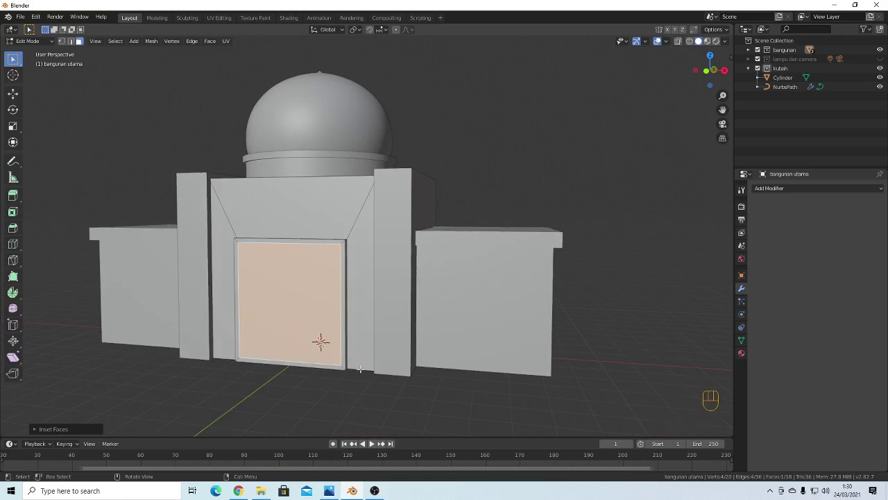
Lower the inner door face about 0.12 m along Z
key(g)
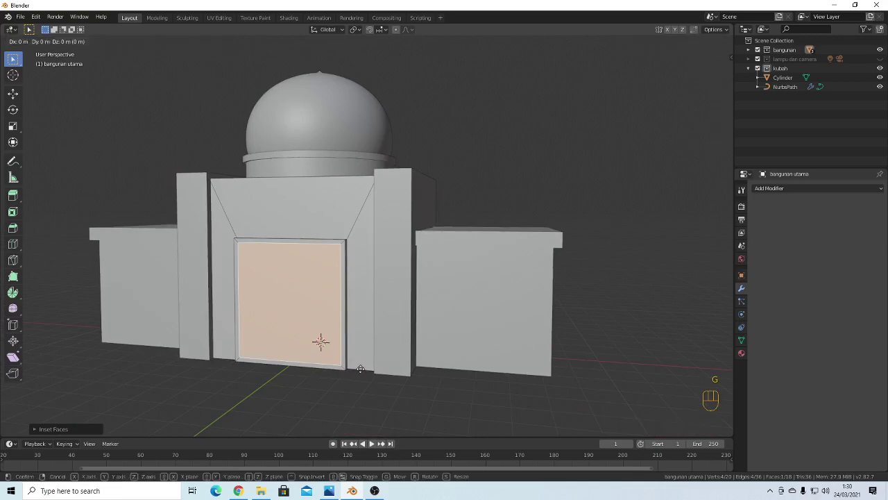
key(z)
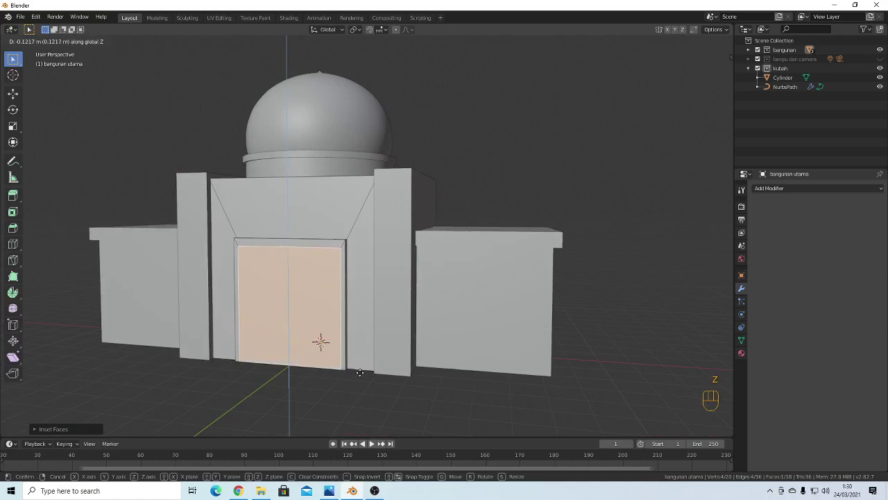
click(360, 373)
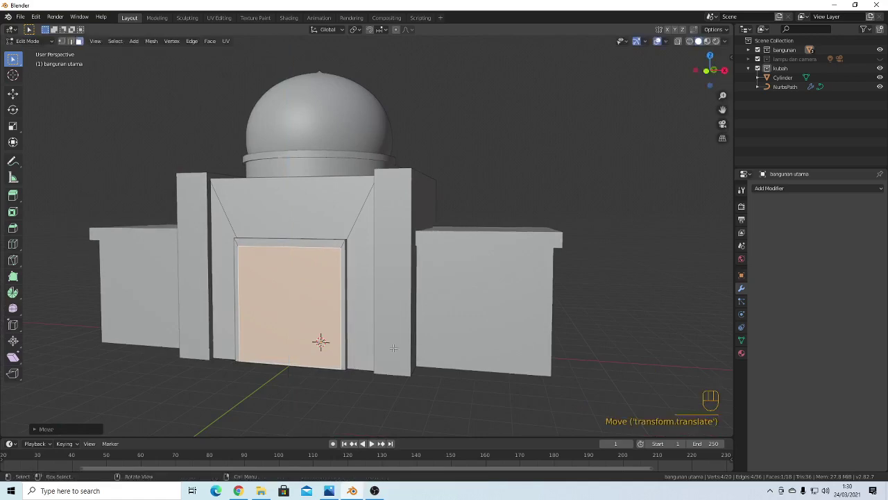
Raise the top edge of the inner door face about 0.09 m along Z
middle_drag(326, 334, 333, 323)
scroll(341, 307, up, 2)
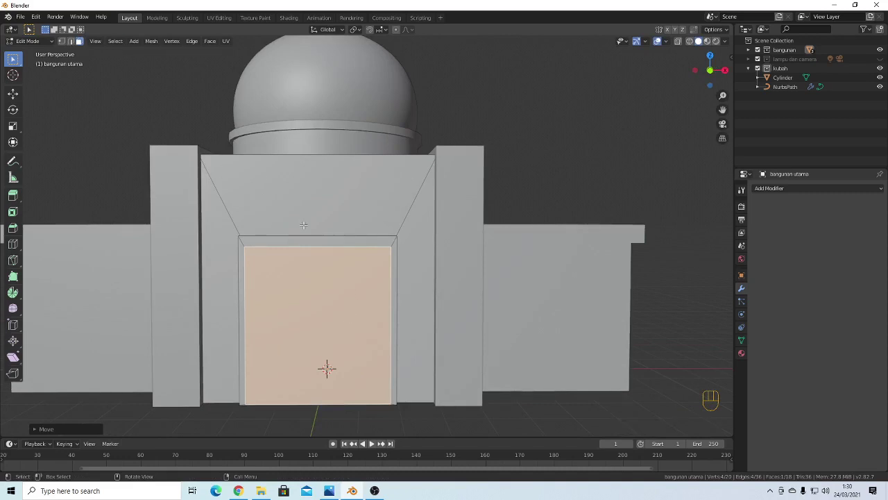
key(2)
click(299, 247)
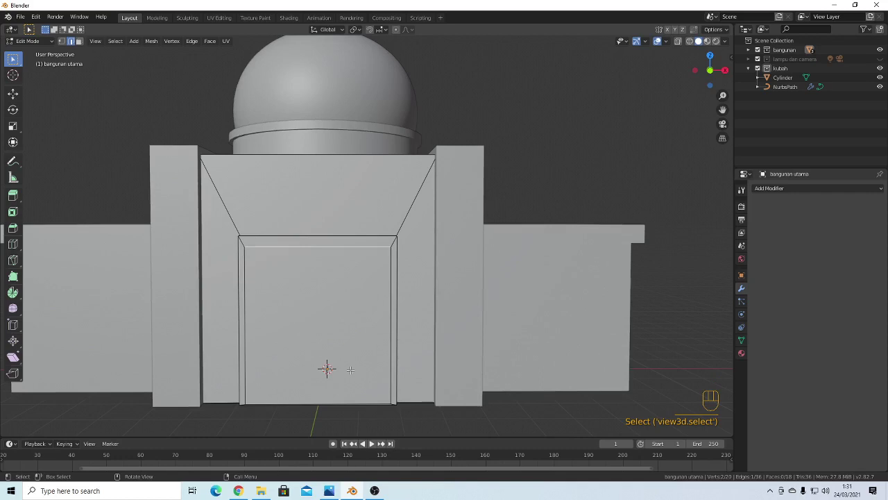
key(g)
key(z)
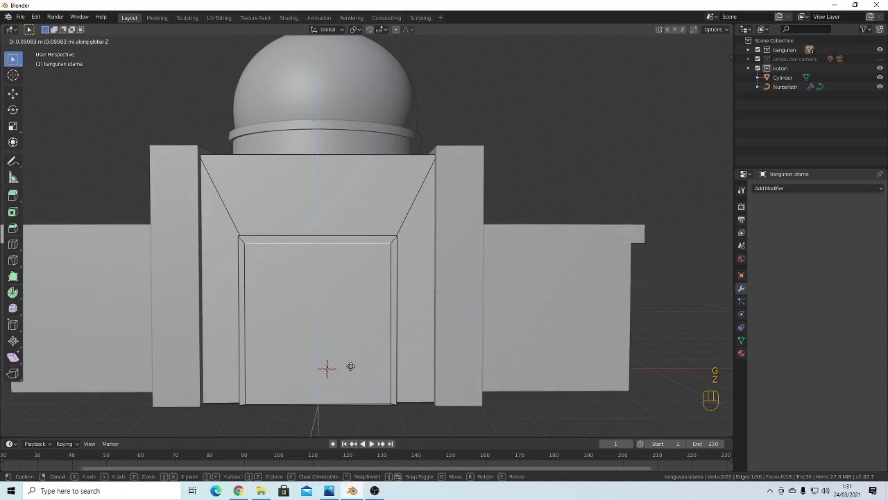
click(350, 366)
click(313, 404)
right_click(316, 406)
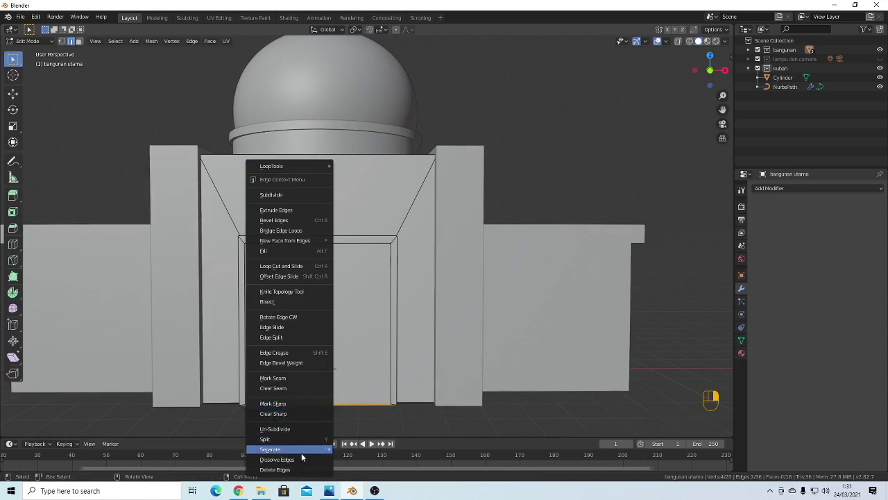
mouse_move(299, 451)
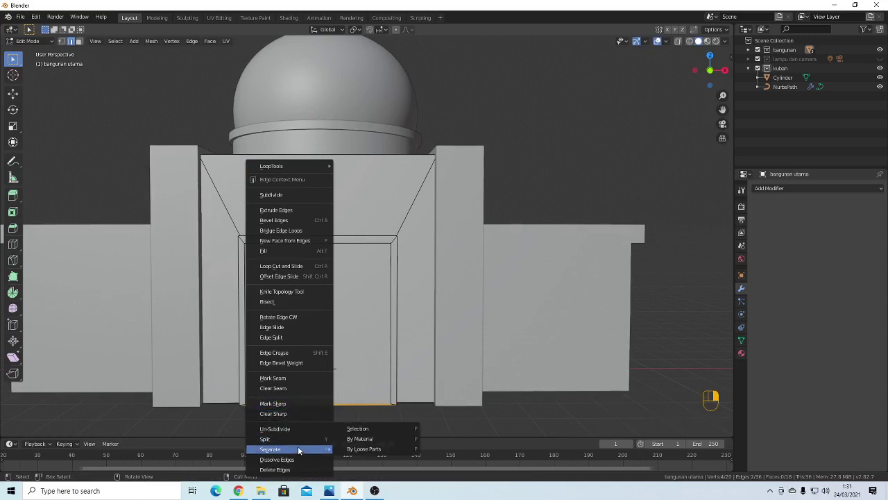
key(Tab)
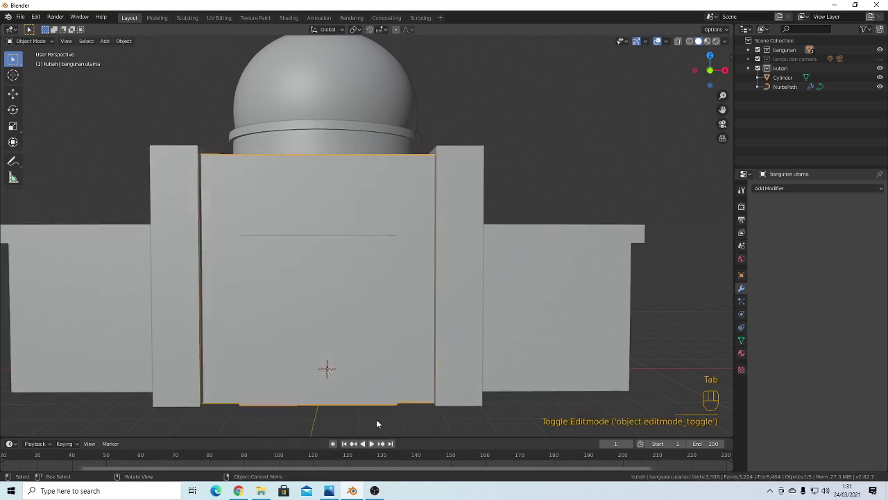
key(Tab)
click(351, 416)
Move the bottom edge of the inner door face down about 0.04 m along Z to the ground line
key(grave)
click(316, 386)
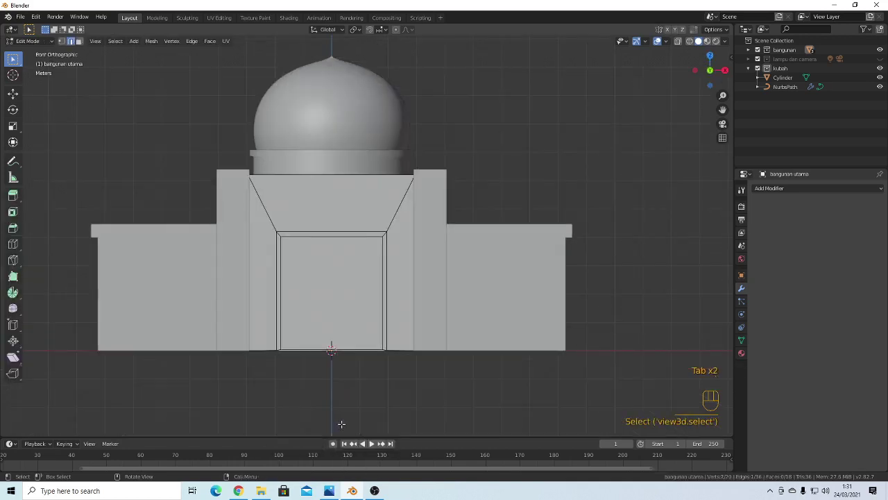
scroll(329, 411, up, 3)
shift+middle_drag(322, 404, 324, 329)
click(266, 357)
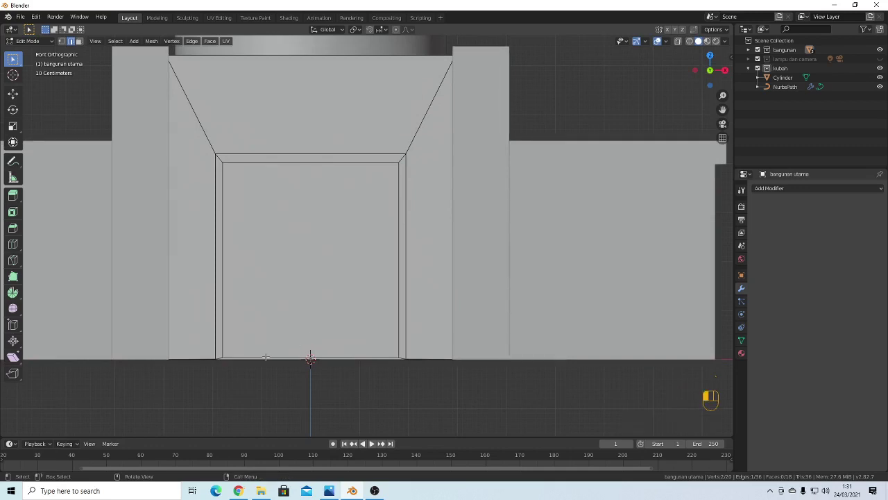
key(g)
key(z)
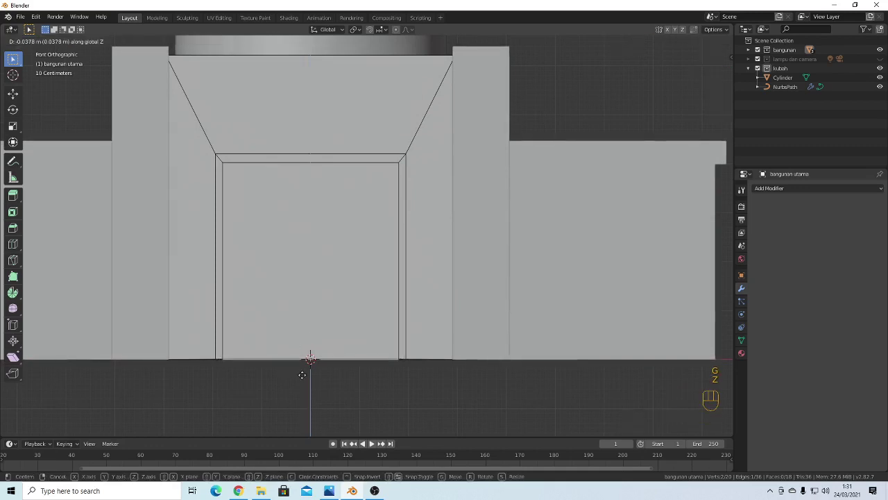
click(303, 374)
key(Tab)
key(Tab)
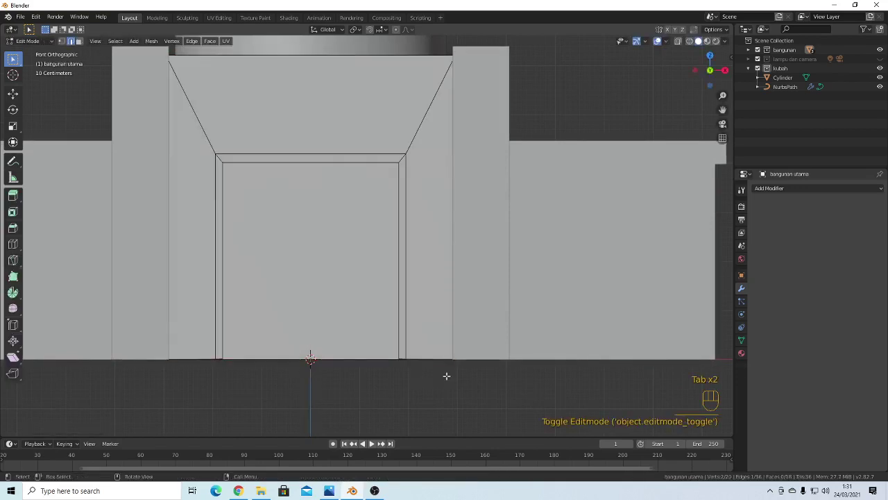
click(440, 396)
Extrude the inner door face about 1.03 m into the building to form a doorway recess
middle_drag(441, 396, 458, 342)
scroll(458, 342, down, 5)
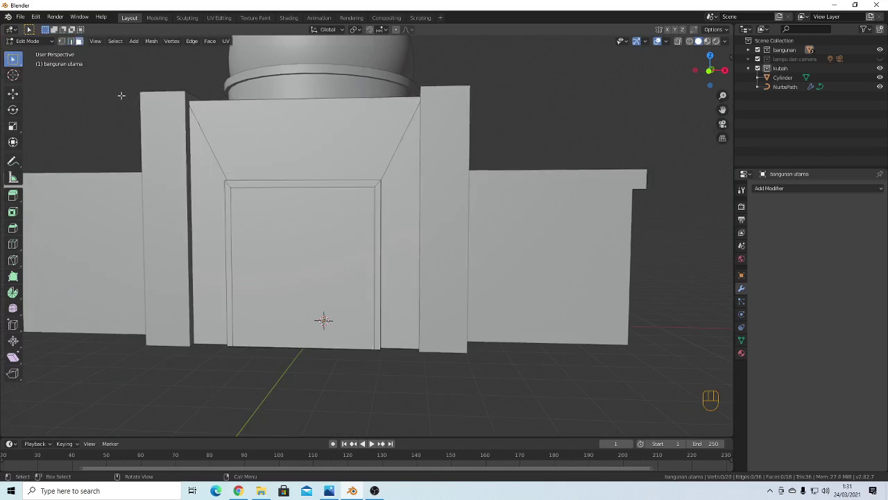
click(252, 215)
middle_drag(416, 308, 412, 314)
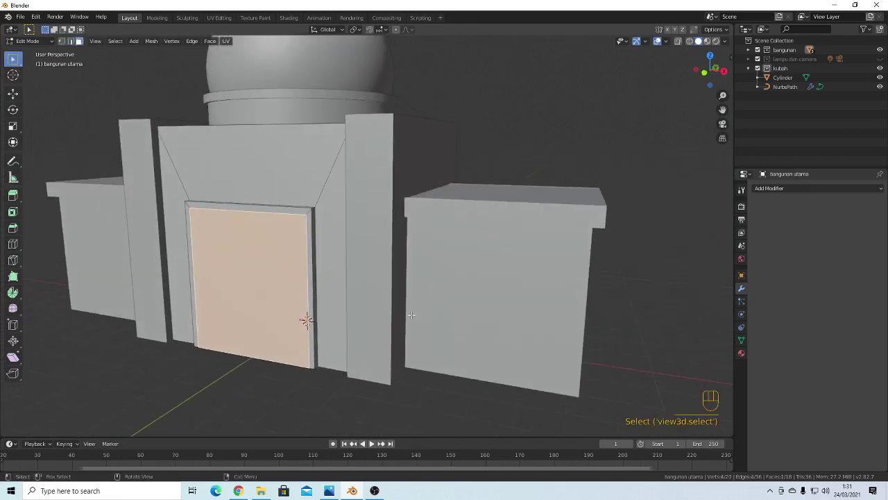
key(e)
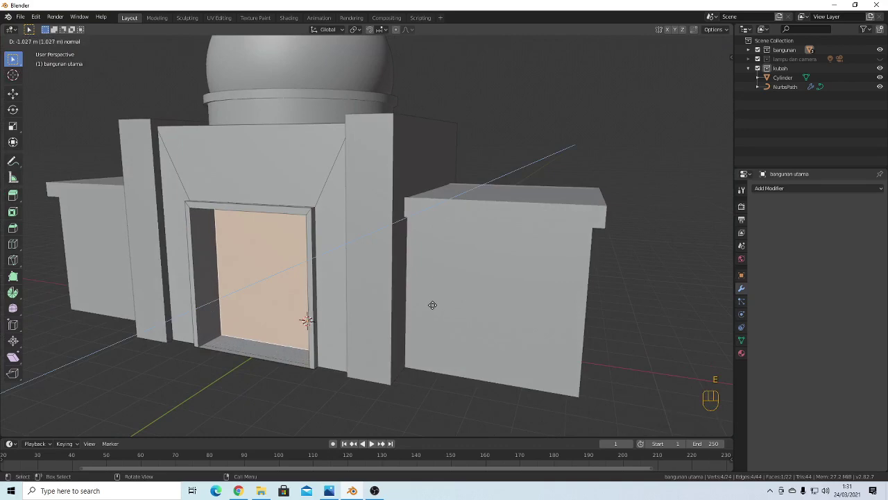
click(432, 305)
middle_drag(433, 304, 366, 358)
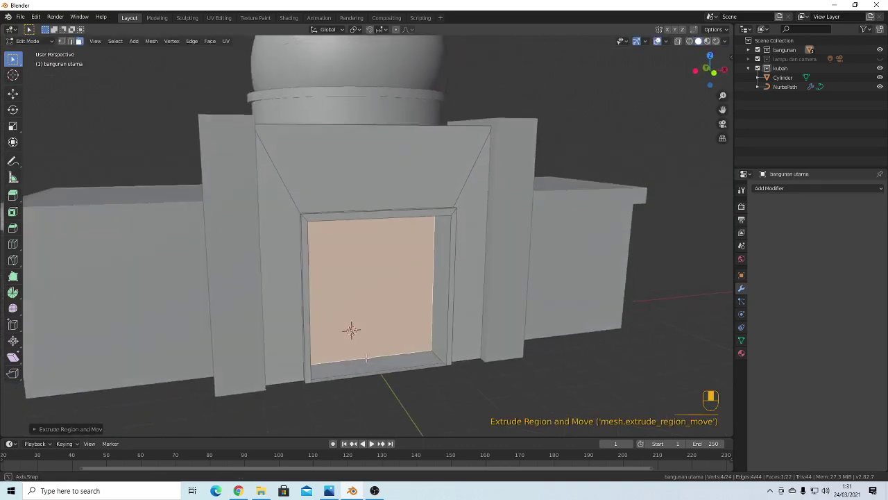
Bevel the two upper corner edges of the doorway recess with many segments until the curves meet as a round arch
middle_drag(407, 283, 389, 257)
scroll(321, 237, up, 3)
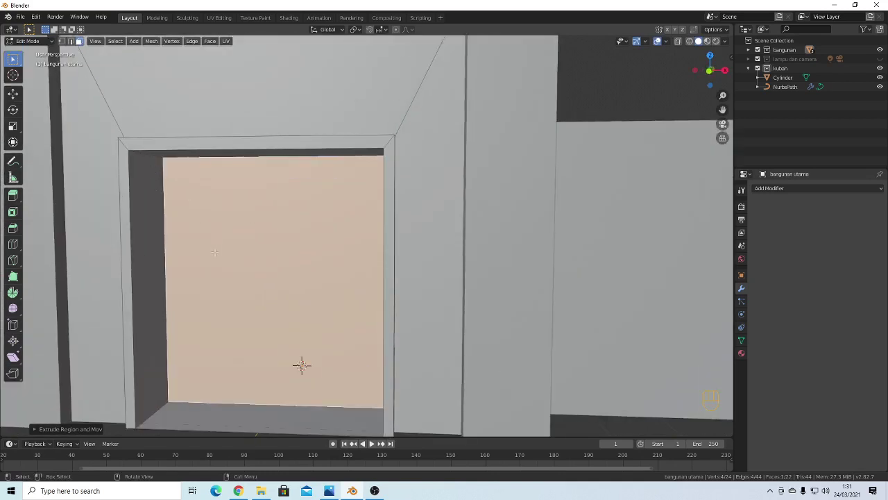
key(2)
click(155, 157)
middle_drag(184, 248, 313, 243)
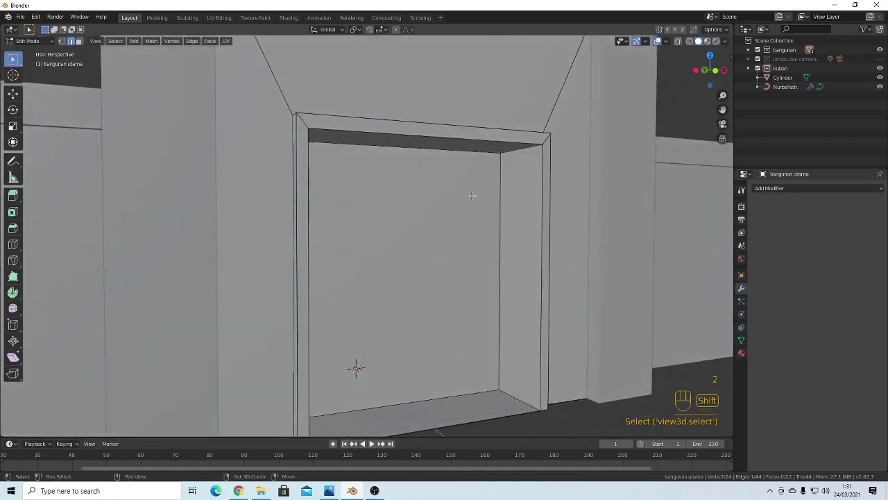
middle_drag(472, 195, 545, 214)
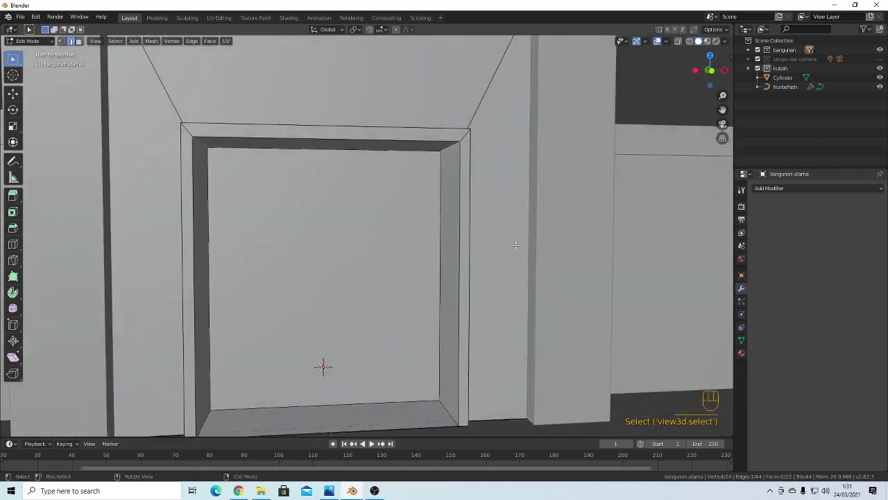
key(ctrl+b)
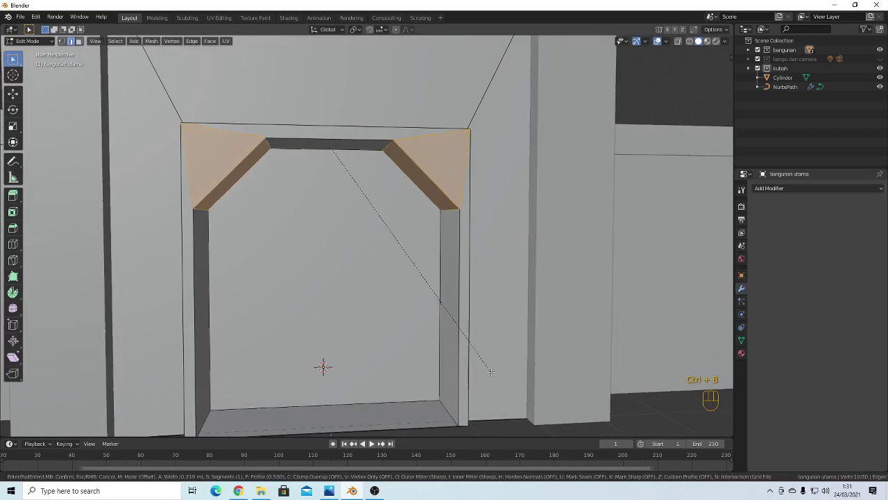
scroll(491, 372, up, 11)
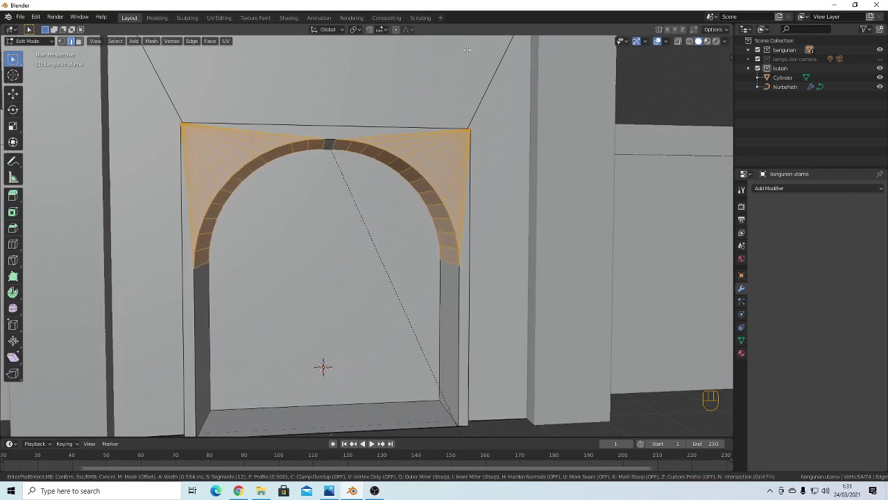
click(460, 125)
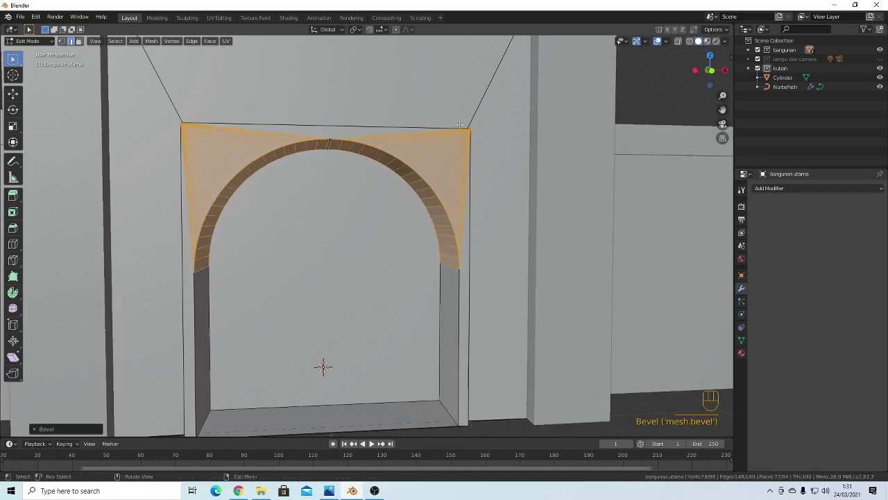
Examine the arched doorway from the front and the side, comparing object mode with edit mode
scroll(452, 142, down, 6)
key(Tab)
middle_drag(441, 141, 421, 189)
key(Tab)
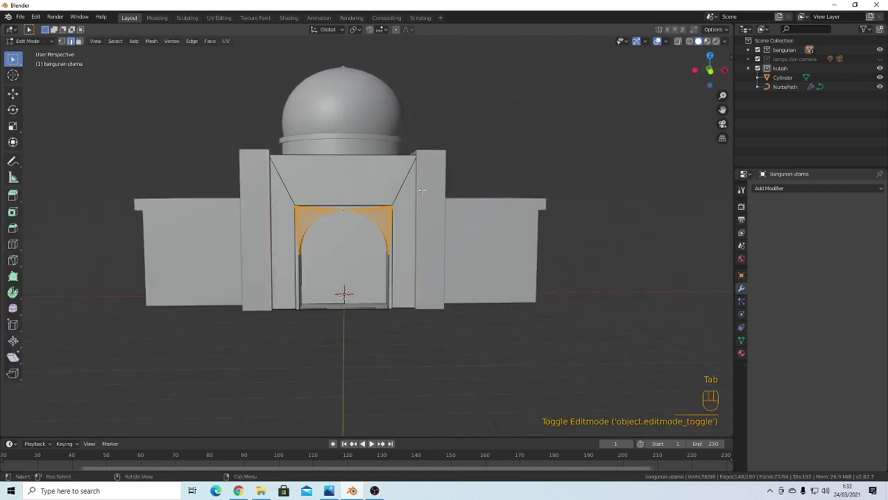
key(Tab)
key(Tab)
key(Tab)
middle_drag(423, 236, 310, 267)
scroll(354, 258, up, 4)
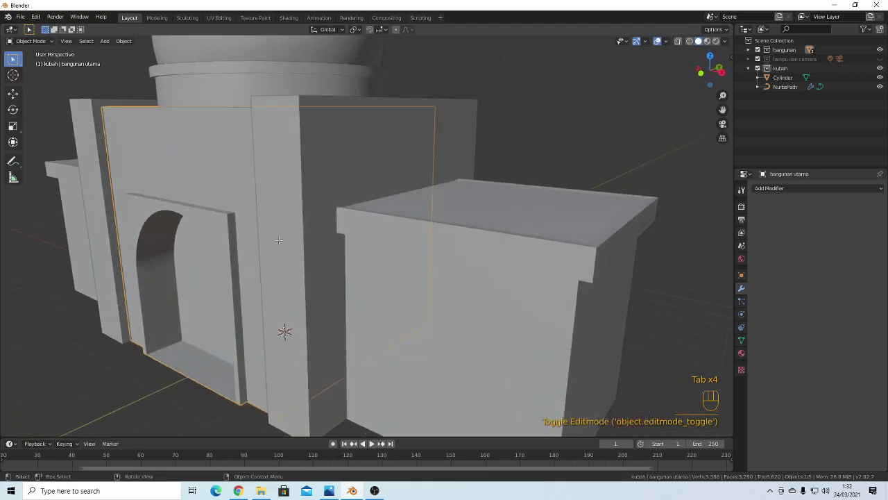
Return to editing the main building's mesh around the arched doorway, using face selection
key(Tab)
middle_drag(230, 231, 312, 218)
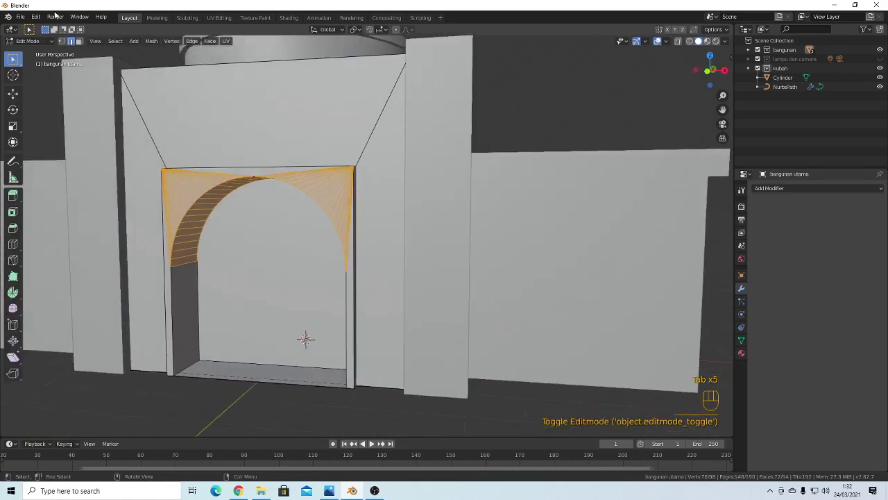
click(79, 41)
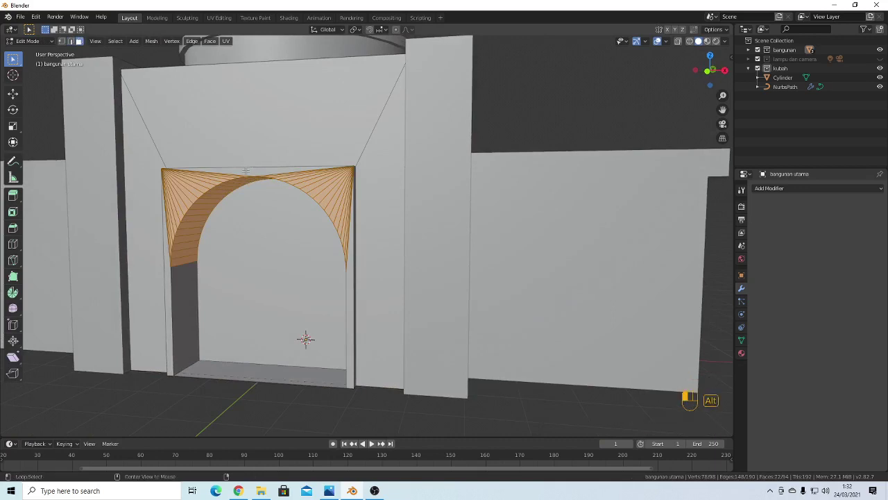
alt+click(246, 170)
key(ctrl+z)
shift+click(261, 172)
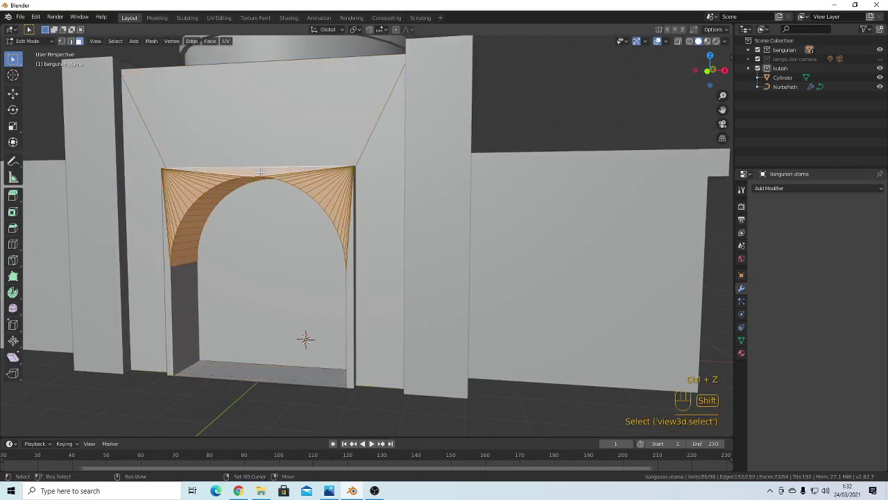
shift+click(353, 261)
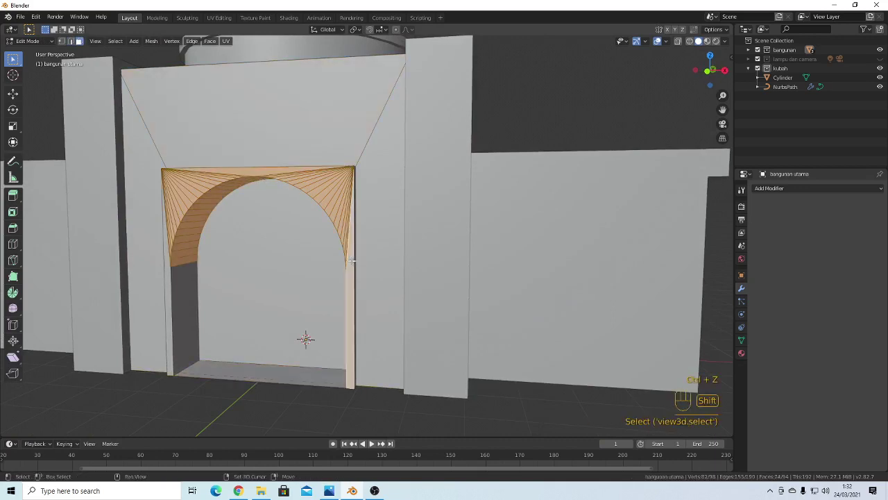
shift+click(174, 300)
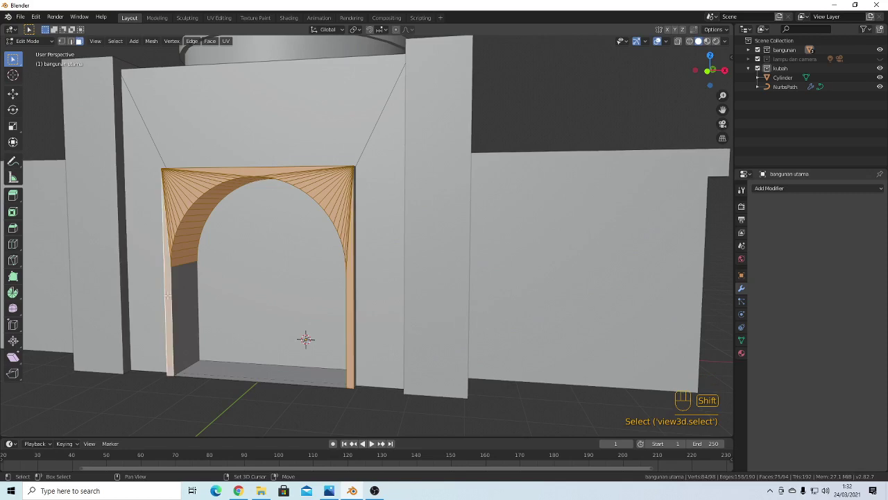
ctrl+alt+click(191, 261)
key(ctrl+z)
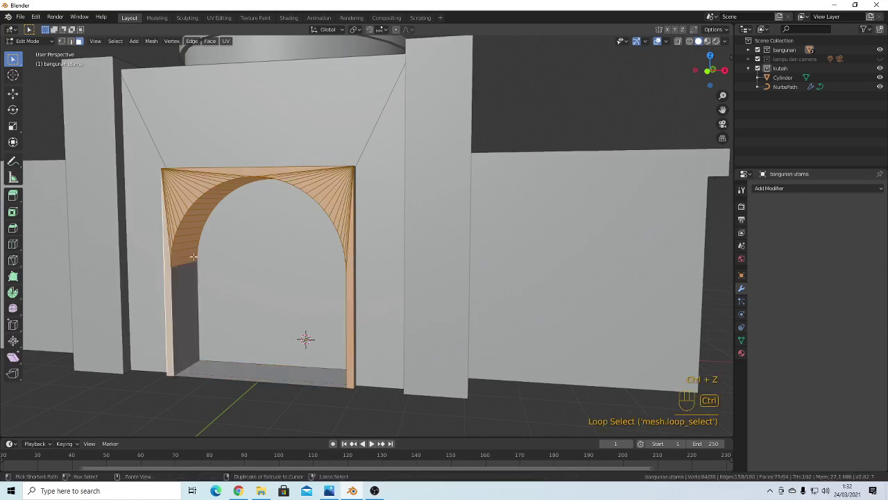
alt+click(184, 262)
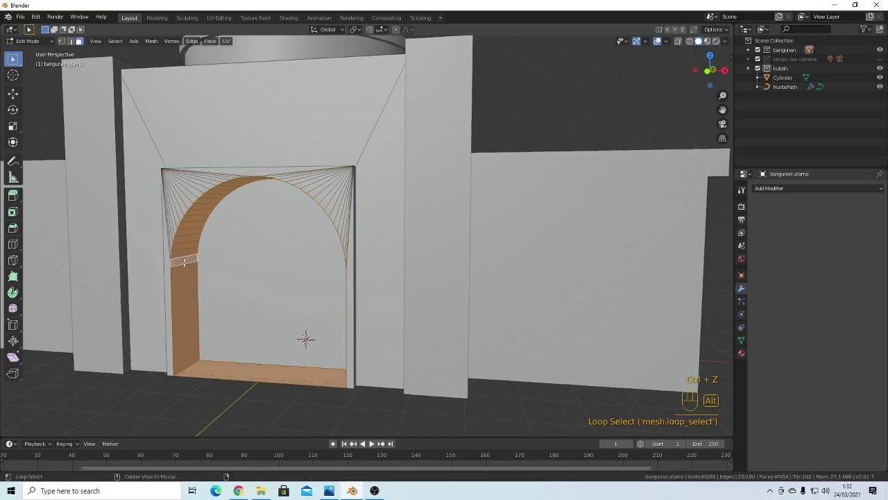
alt+click(176, 200)
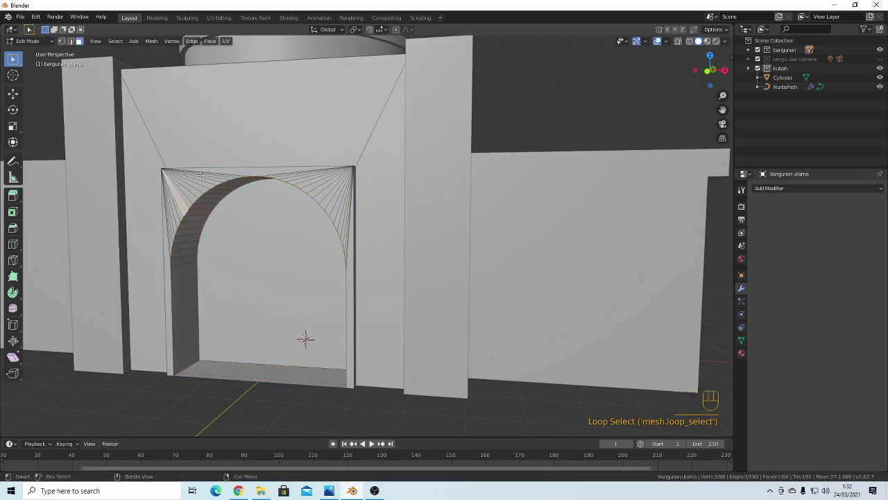
click(198, 177)
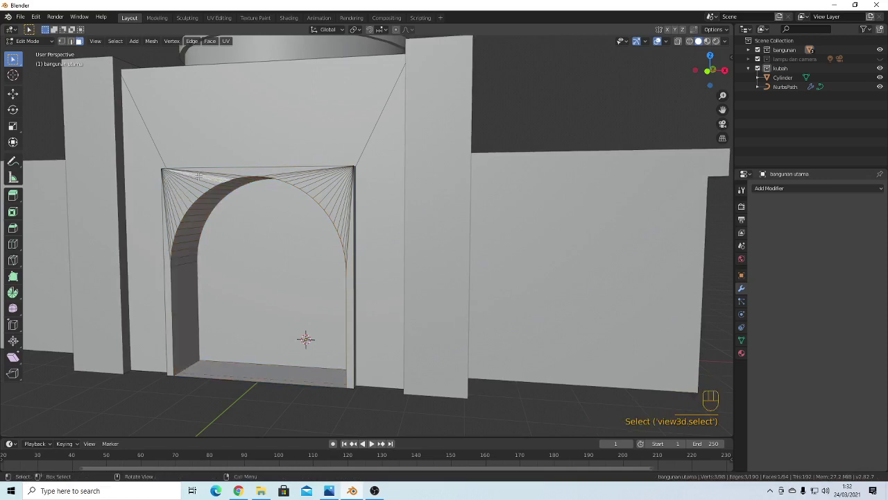
alt+click(318, 179)
Select all front faces of the door frame around the arch, move them outward from the wall along Y, and leave edit mode
drag(312, 171, 352, 207)
shift+click(352, 268)
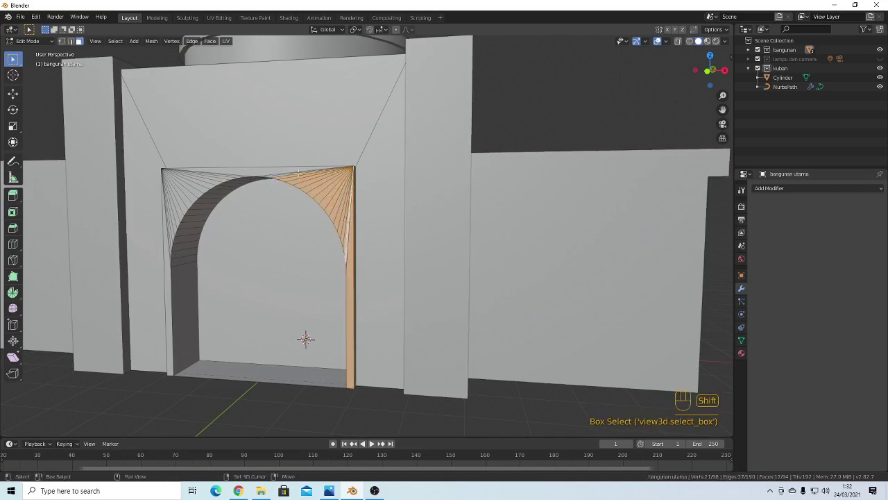
shift+drag(299, 171, 166, 231)
scroll(306, 236, down, 3)
middle_drag(326, 257, 286, 263)
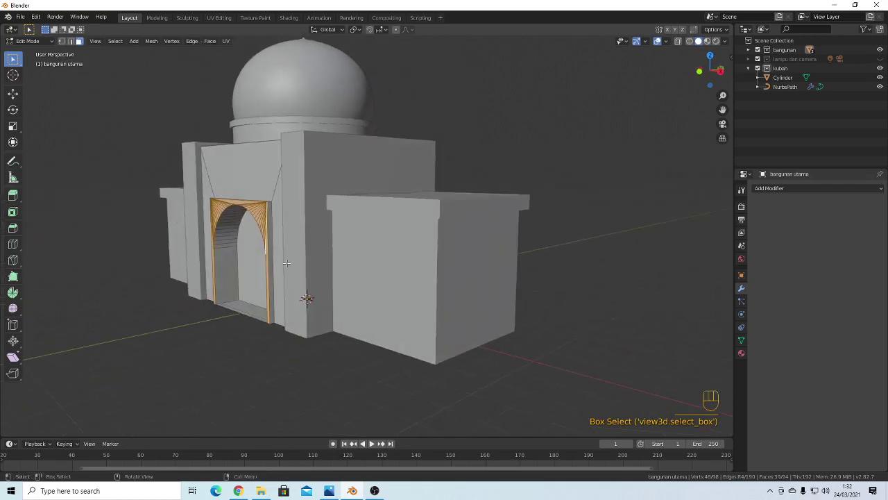
key(g)
key(y)
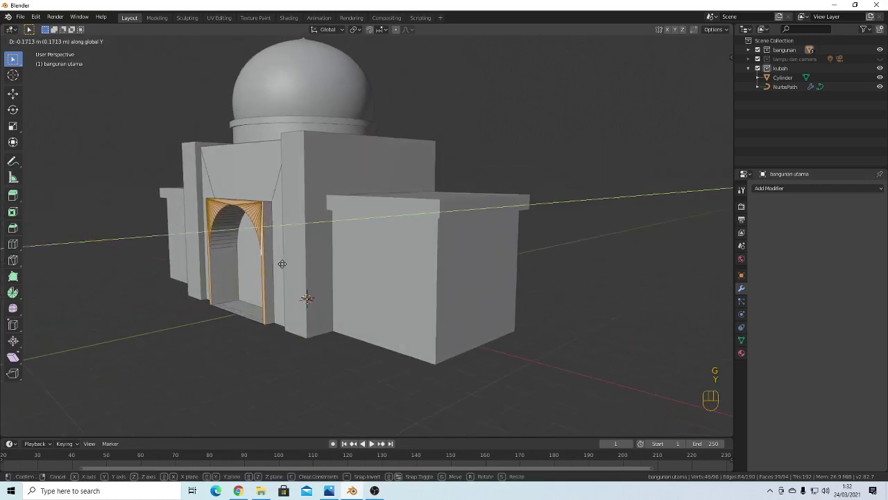
click(234, 274)
key(Tab)
Shade the main building smooth and enable Auto Smooth for its normals at 30°
middle_drag(233, 270, 355, 233)
scroll(332, 241, up, 1)
scroll(430, 238, up, 1)
right_click(468, 186)
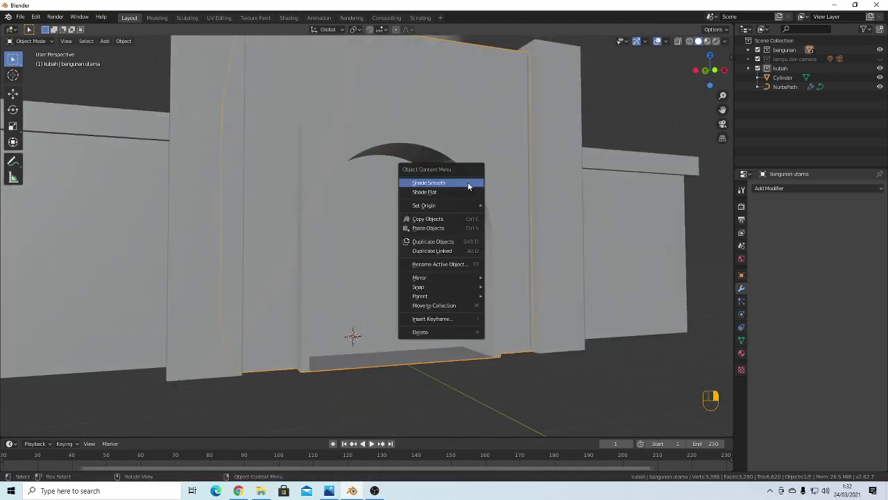
click(468, 186)
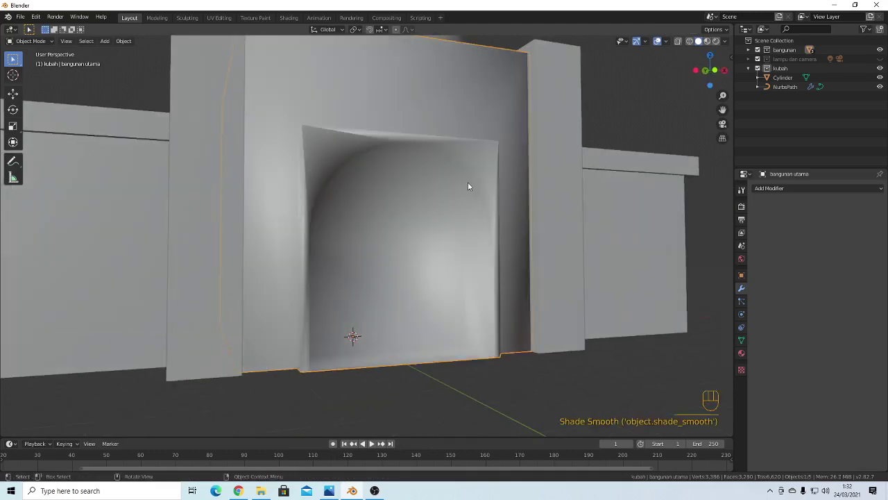
click(741, 340)
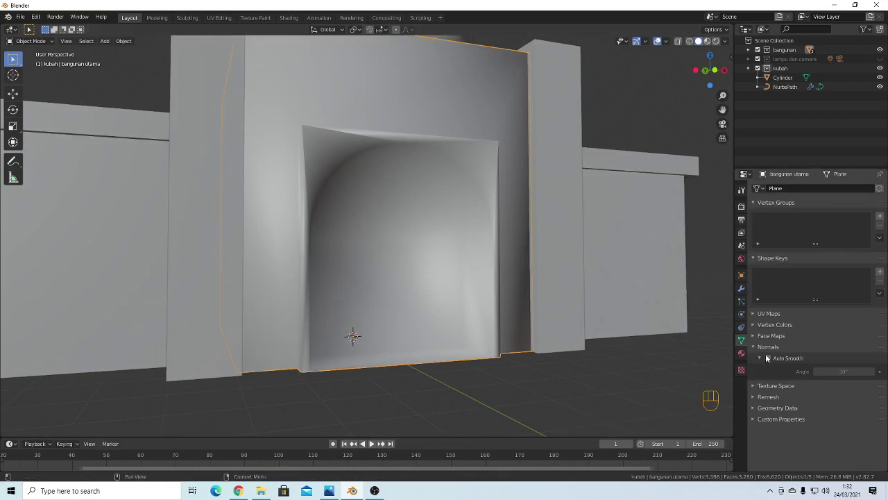
click(767, 358)
Compare the arch with flat shading on the main building, ending on smooth shading
scroll(530, 287, down, 5)
mouse_move(490, 243)
middle_down()
mouse_move(410, 254)
mouse_move(497, 240)
middle_up()
scroll(567, 191, up, 5)
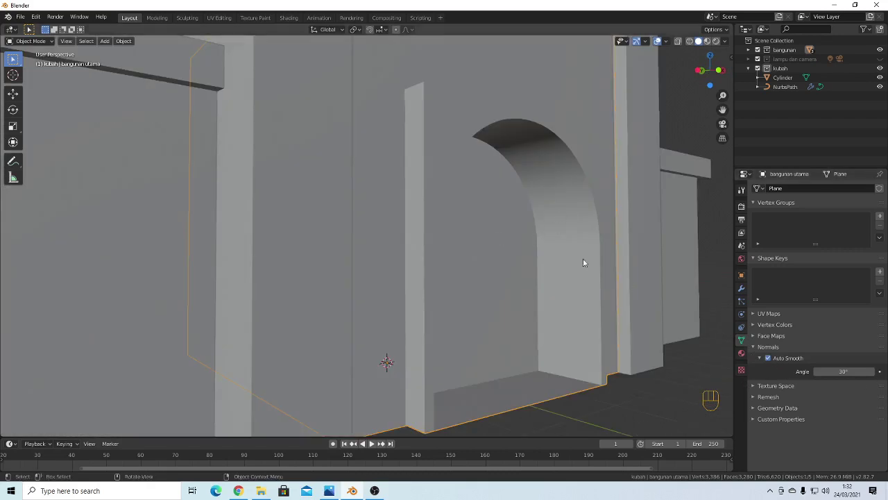
right_click(563, 236)
click(555, 236)
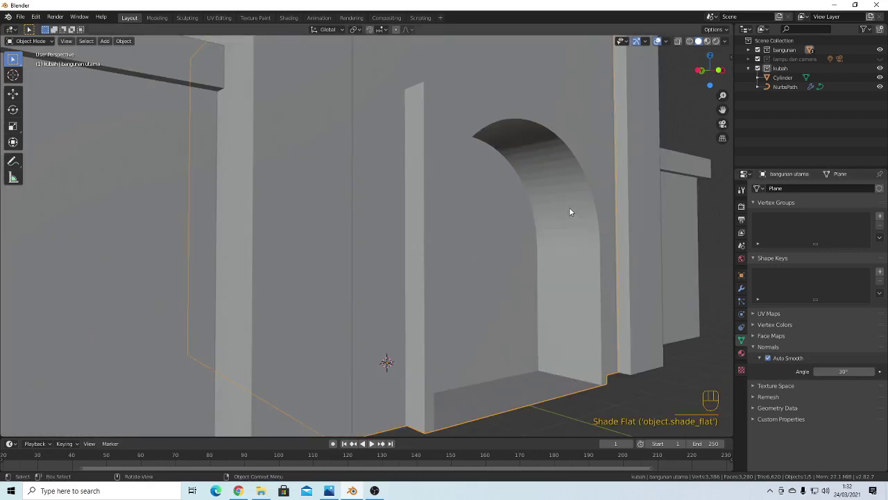
right_click(550, 197)
click(523, 187)
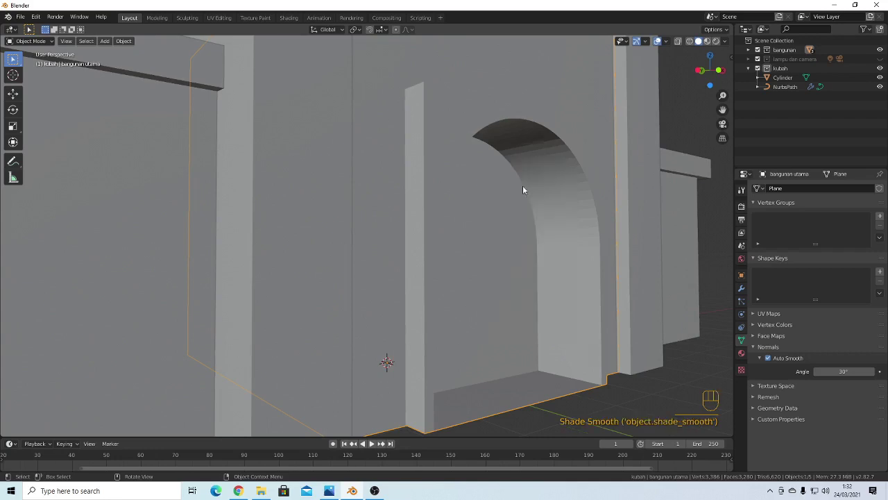
Deselect the main building and examine the whole mosque model from several angles and distances
scroll(636, 238, down, 6)
middle_drag(636, 238, 535, 247)
key(Tab)
key(Tab)
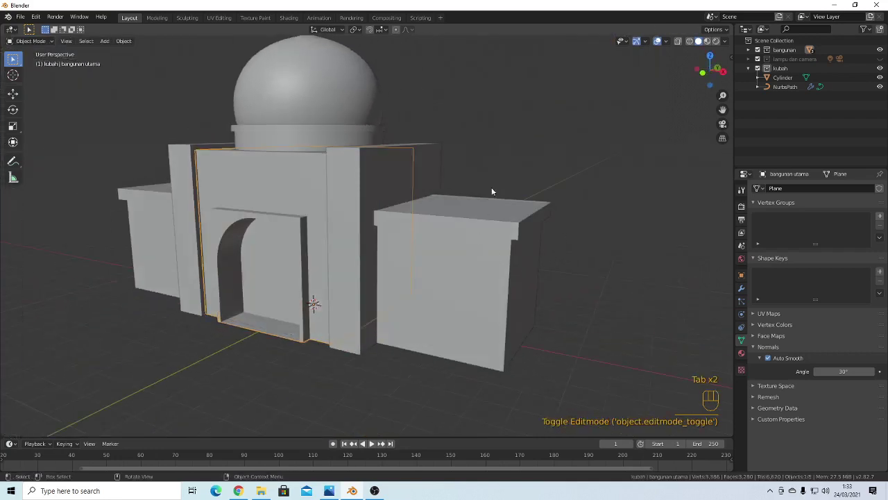
click(491, 183)
mouse_move(402, 273)
middle_down()
mouse_move(460, 279)
mouse_move(365, 281)
mouse_move(433, 270)
mouse_move(373, 288)
mouse_move(417, 268)
mouse_move(414, 281)
mouse_move(368, 279)
mouse_move(382, 252)
mouse_move(401, 260)
mouse_move(343, 298)
mouse_move(419, 286)
mouse_move(387, 279)
mouse_move(406, 278)
mouse_move(399, 293)
mouse_move(425, 283)
mouse_move(382, 284)
mouse_move(391, 303)
mouse_move(408, 276)
mouse_move(406, 283)
middle_up()
scroll(414, 283, up, 5)
scroll(419, 284, down, 6)
scroll(414, 297, down, 2)
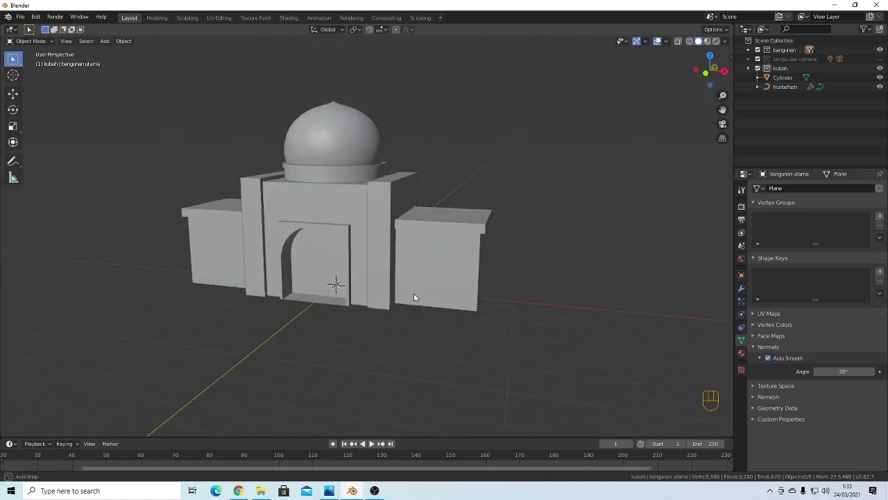
Switch to Photos to view the mosque reference picture, and return to Blender
click(329, 491)
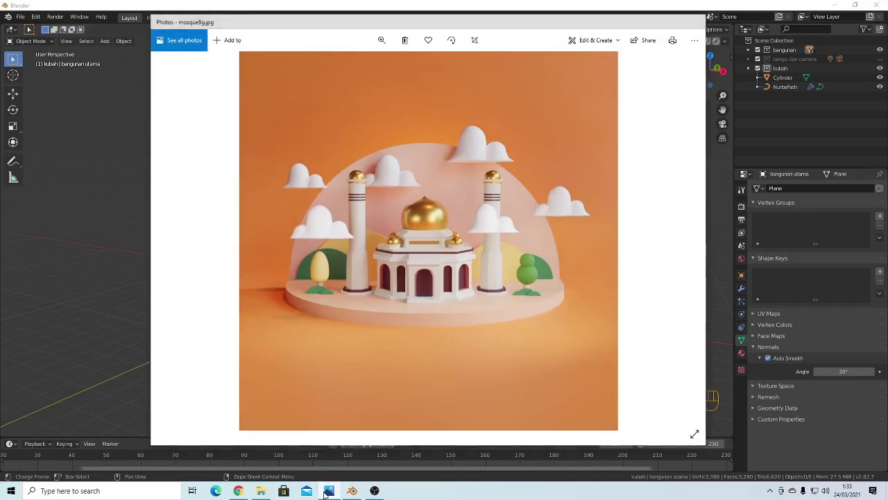
click(328, 490)
click(238, 491)
click(238, 491)
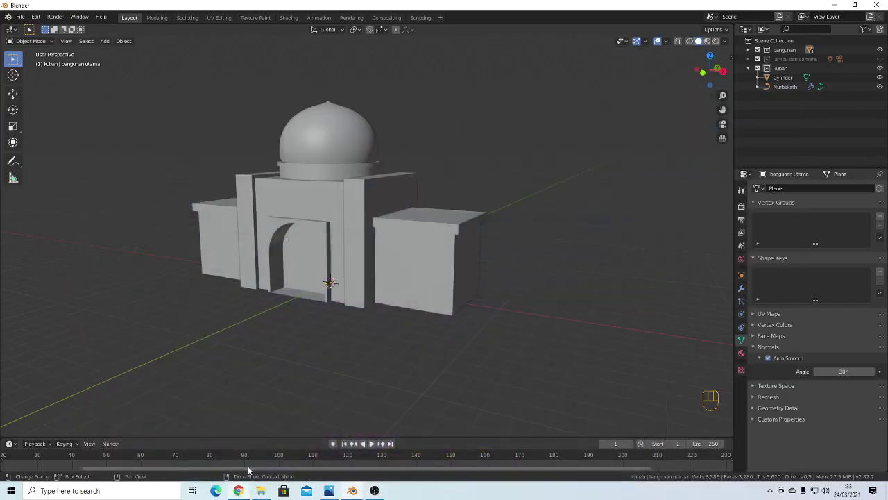
Move the back face of the arched recess about 0.45 m deeper into the main building along Y, and leave edit mode
scroll(233, 276, up, 6)
scroll(233, 276, up, 1)
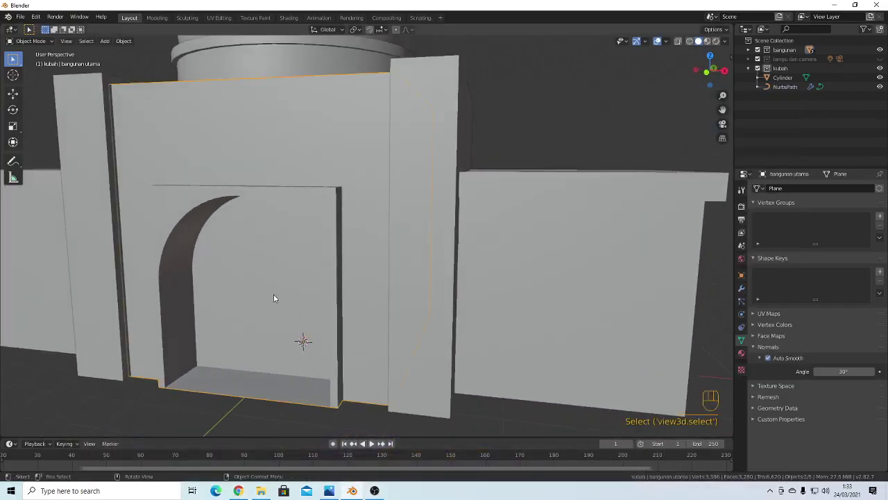
key(Tab)
click(275, 315)
middle_drag(276, 315, 330, 279)
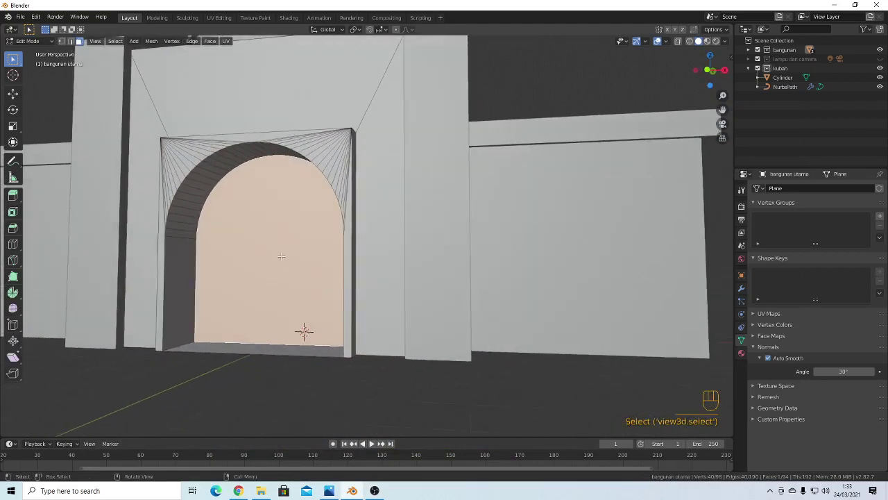
scroll(379, 254, down, 4)
middle_drag(379, 255, 351, 268)
key(g)
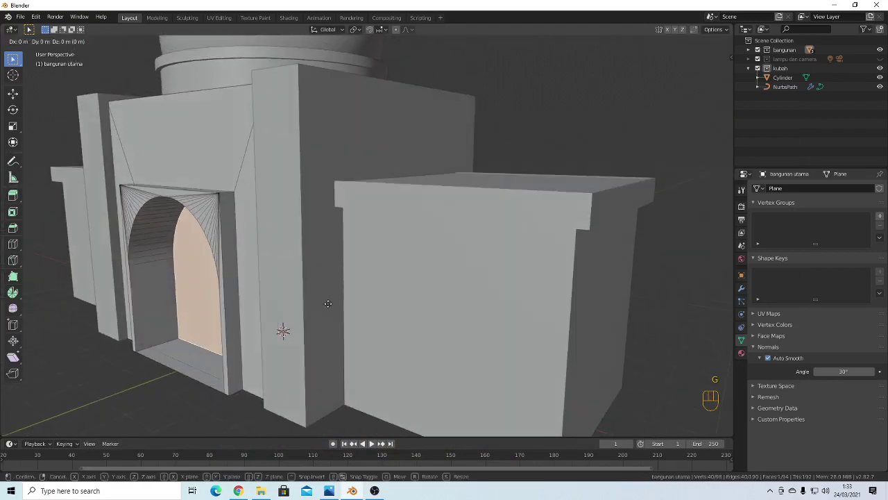
key(y)
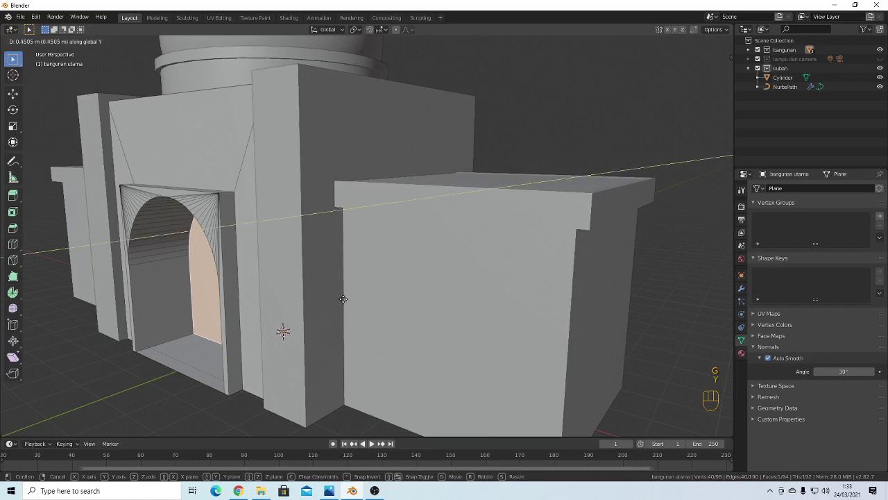
click(343, 302)
key(Tab)
Clear the selection of the side building and add a plane mesh at the 3D cursor
middle_drag(283, 309, 317, 314)
scroll(347, 298, down, 4)
click(409, 285)
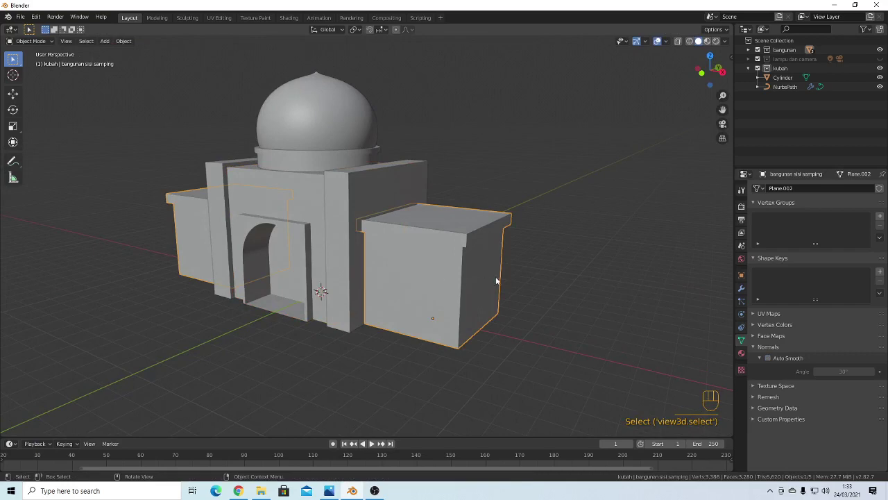
middle_drag(496, 277, 453, 300)
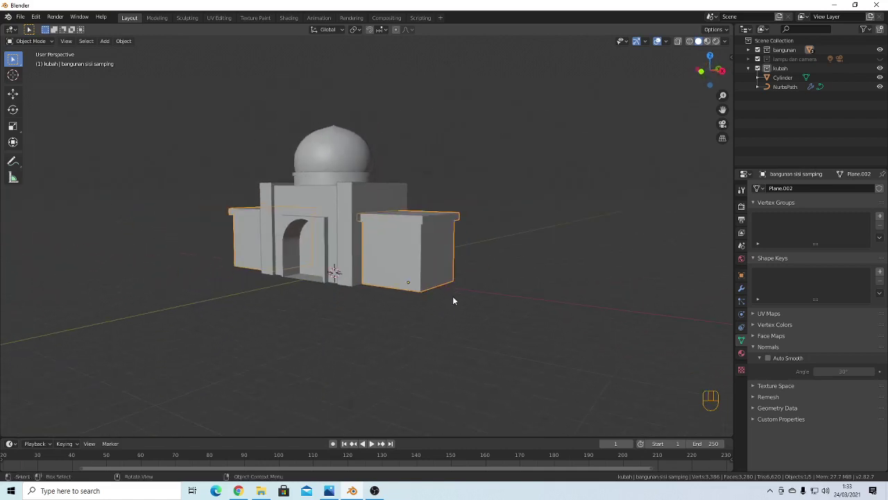
click(452, 300)
middle_drag(475, 334, 485, 333)
key(shift+a)
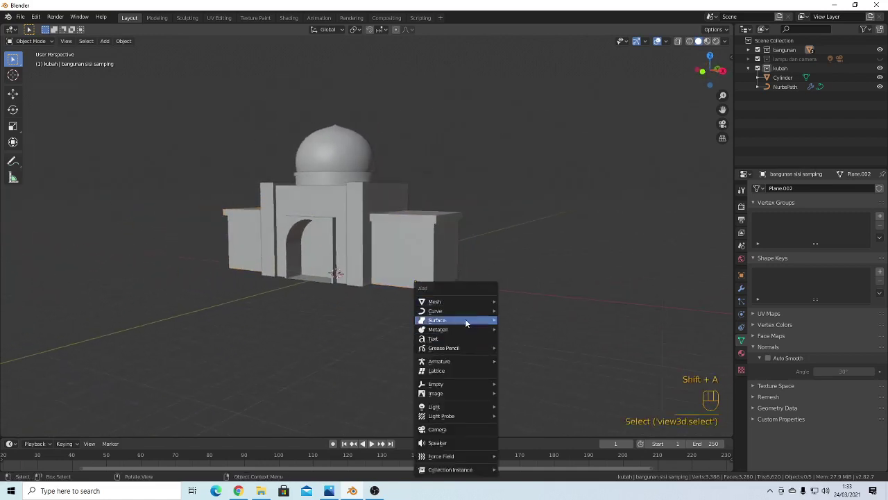
mouse_move(467, 305)
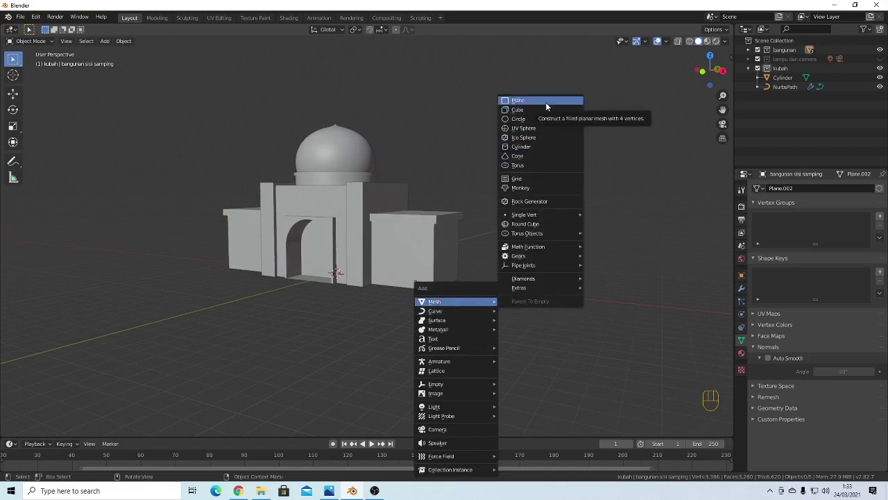
click(546, 101)
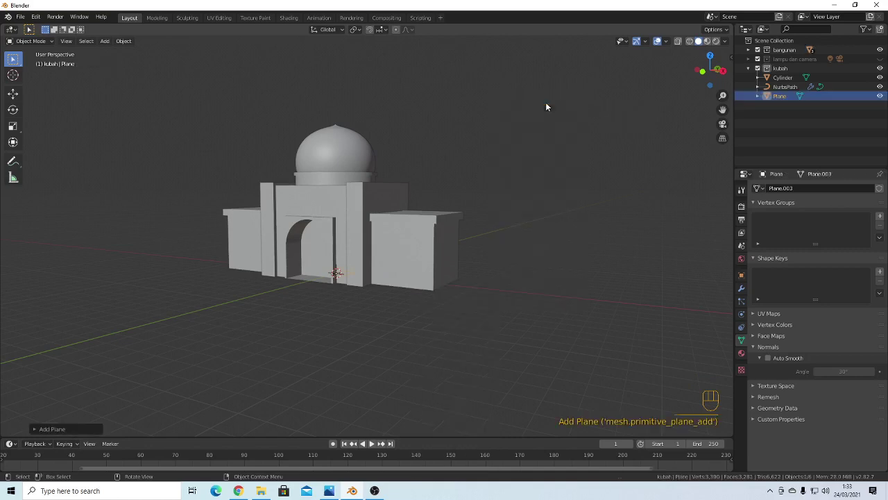
Rotate the new plane 90° about the global X axis so it stands upright
scroll(326, 315, up, 6)
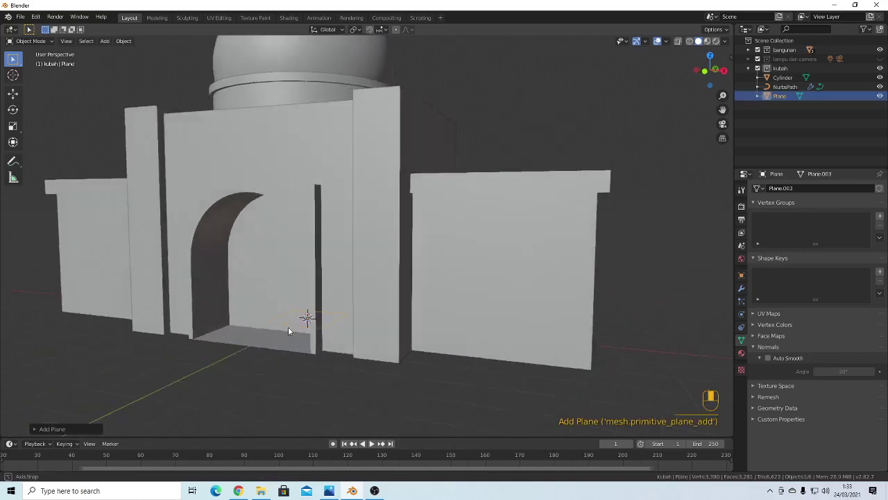
mouse_move(303, 324)
middle_down()
mouse_move(329, 334)
mouse_move(318, 297)
mouse_move(313, 309)
middle_up()
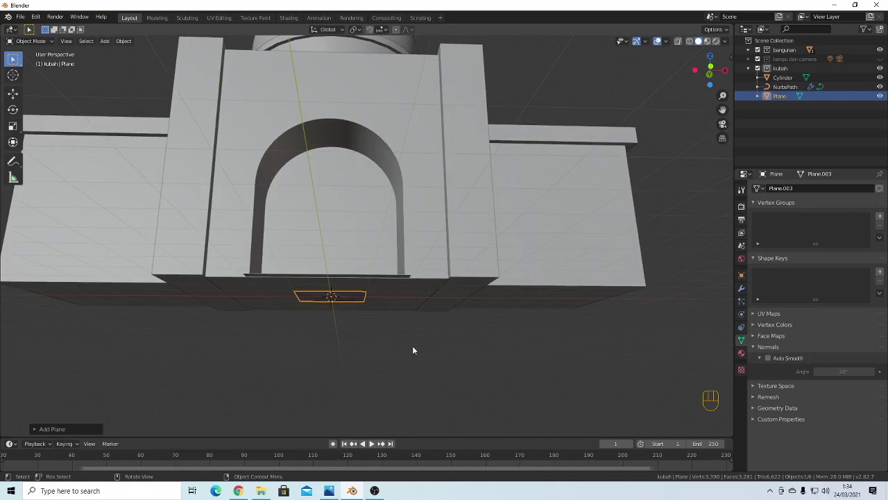
key(r)
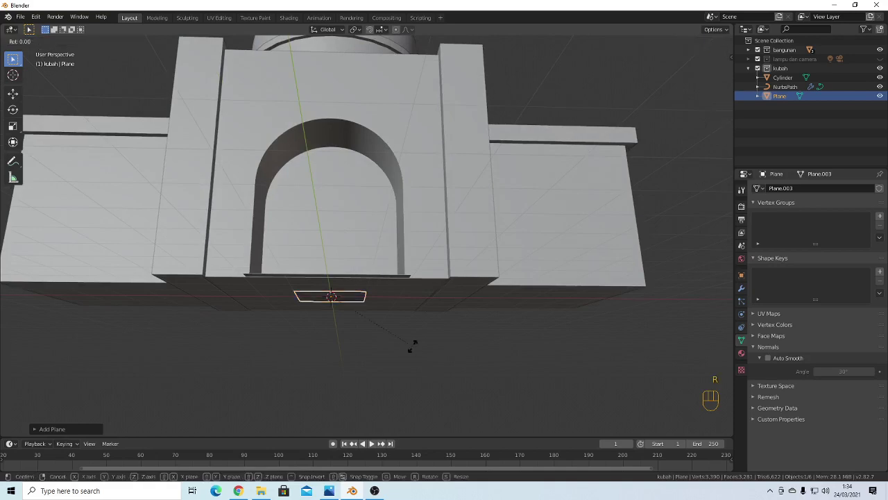
text(x)
text(90)
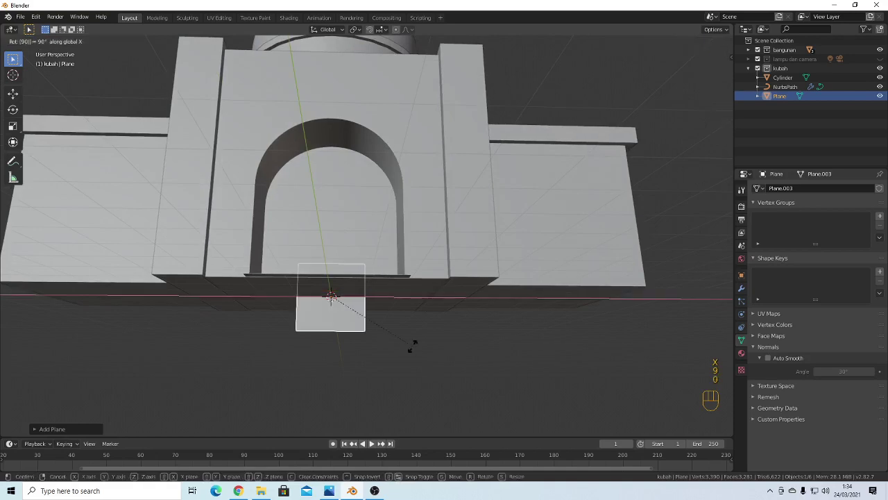
key(Return)
Move the upright plane along X to the open ground beyond the side building
scroll(412, 346, down, 5)
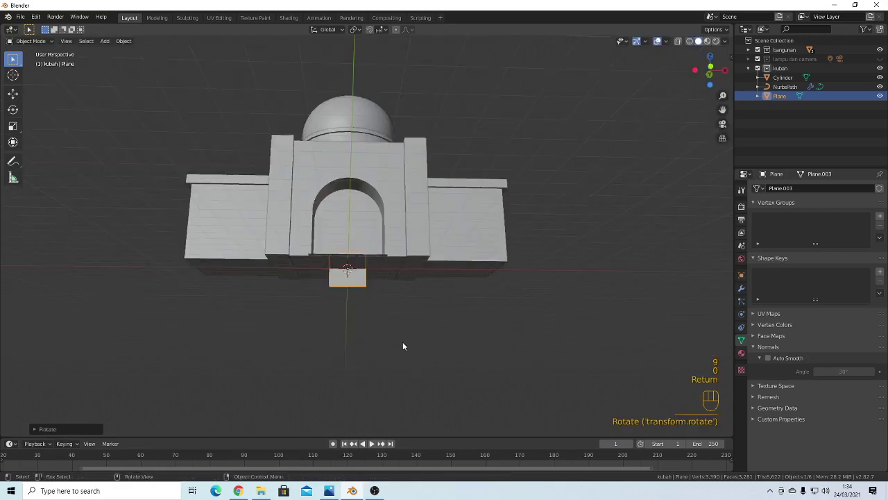
middle_drag(403, 341, 377, 356)
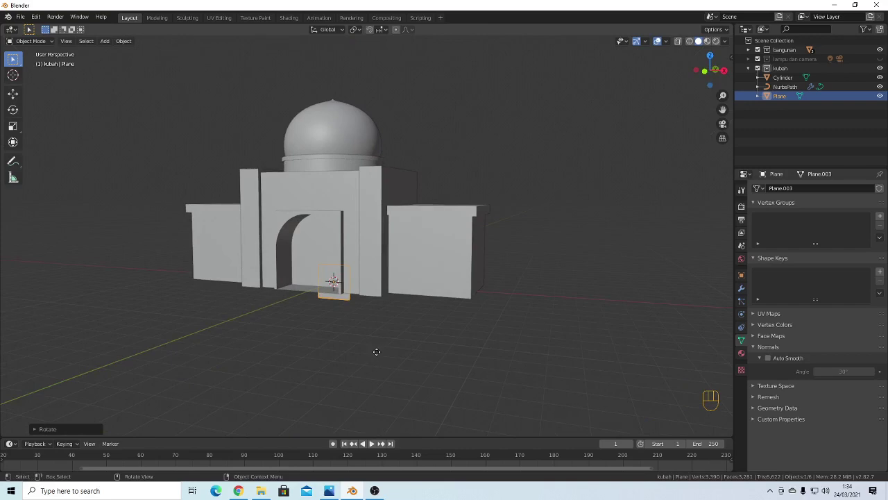
key(g)
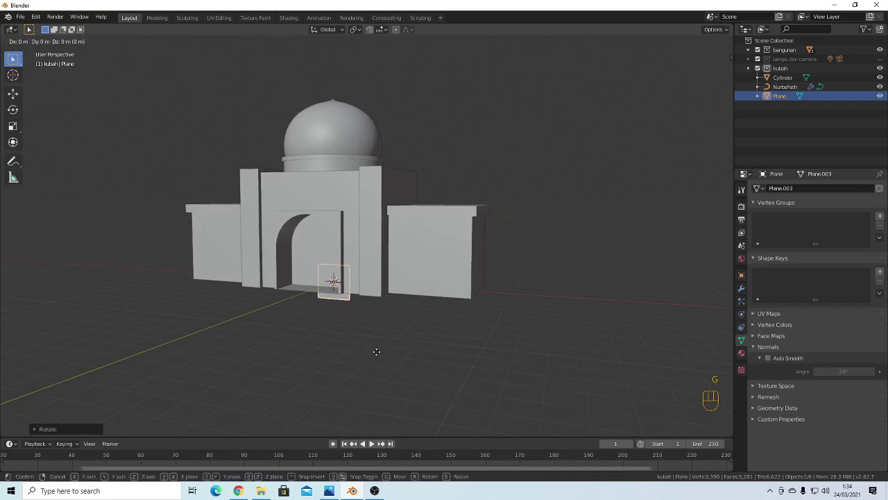
key(x)
click(590, 352)
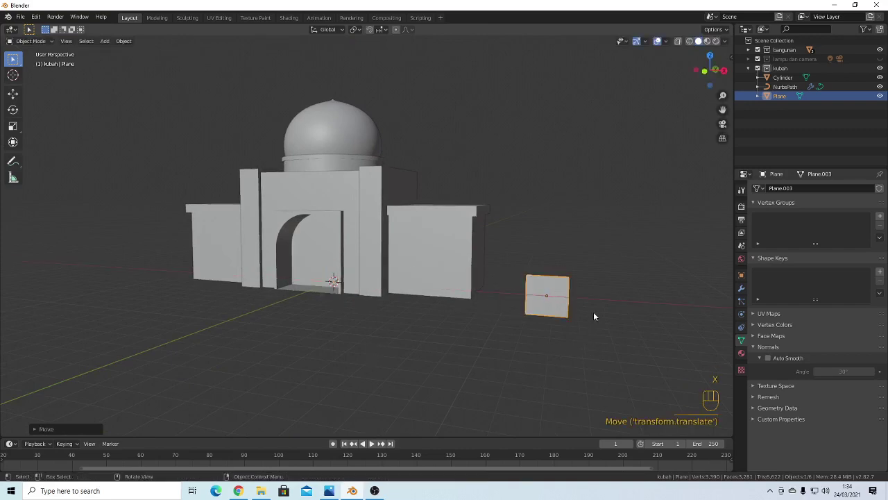
Enter edit mode on the upright plane and extrude its face toward the mosque's front into a thick block
middle_drag(593, 314, 488, 327)
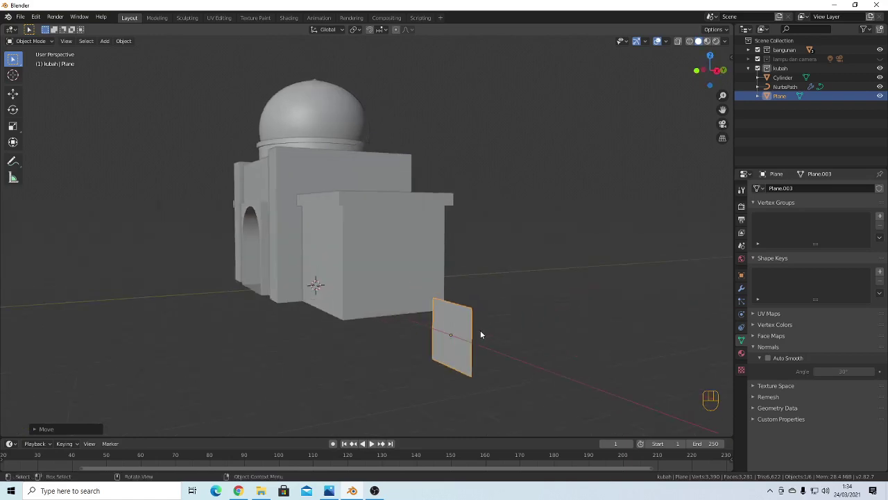
middle_drag(480, 334, 470, 333)
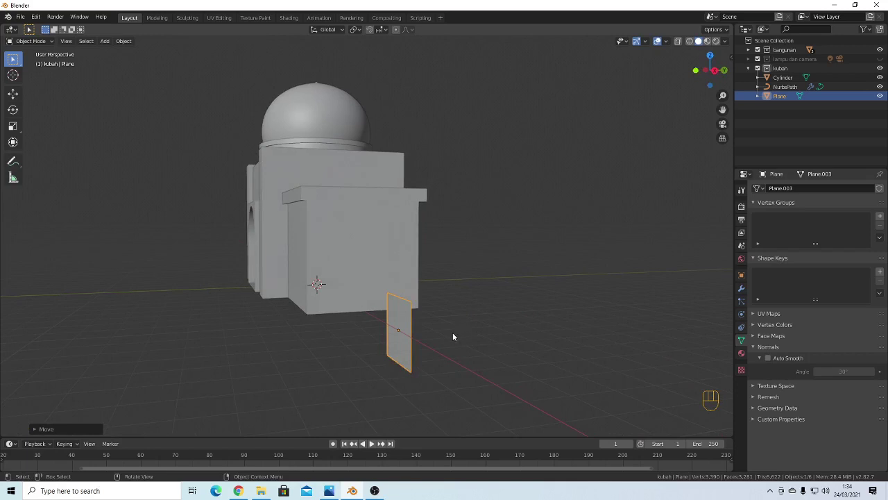
key(Tab)
middle_drag(459, 349, 455, 350)
key(e)
click(405, 356)
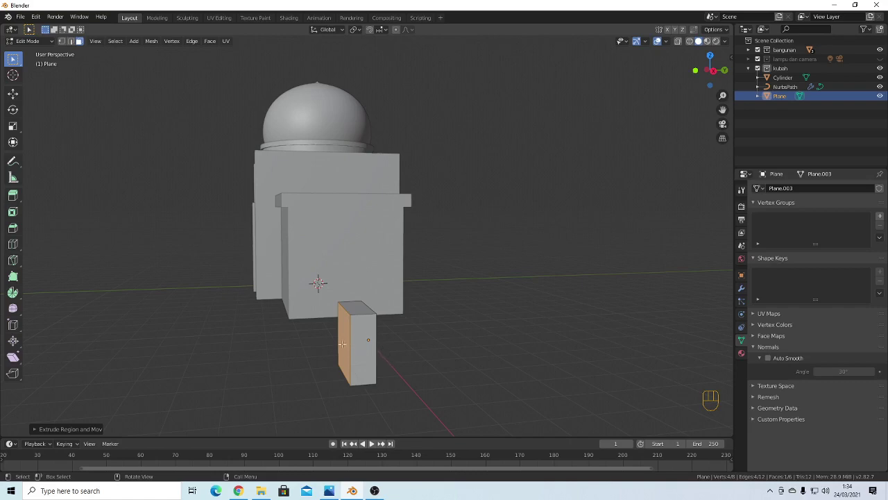
Bevel the block's two upper side edges with 18 segments to round its top into an arch
key(2)
shift+click(363, 317)
middle_drag(363, 317, 505, 334)
key(ctrl+b)
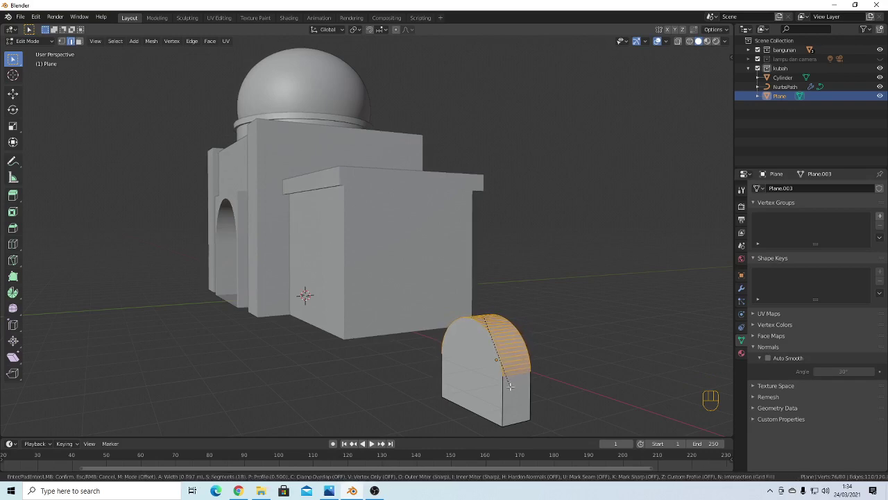
click(510, 386)
middle_drag(510, 386, 489, 383)
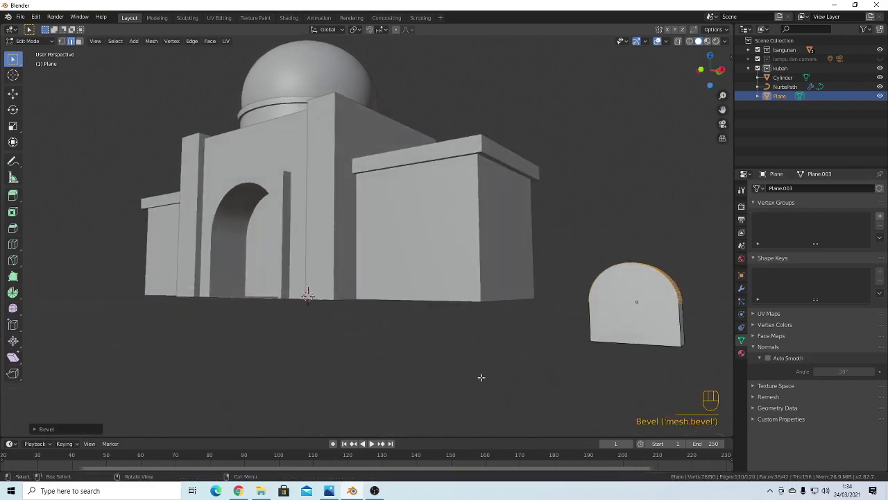
scroll(530, 350, down, 2)
middle_drag(530, 349, 549, 338)
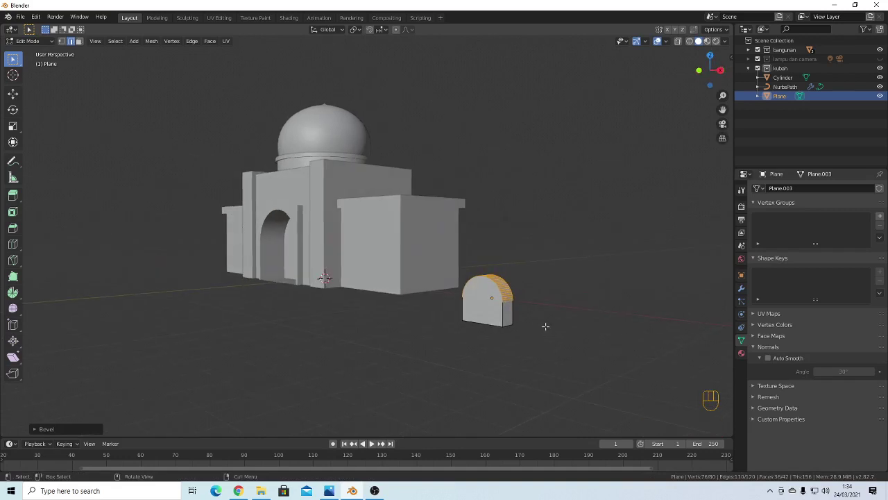
Leave edit mode and scale the arched block slightly narrower along the X axis
key(Tab)
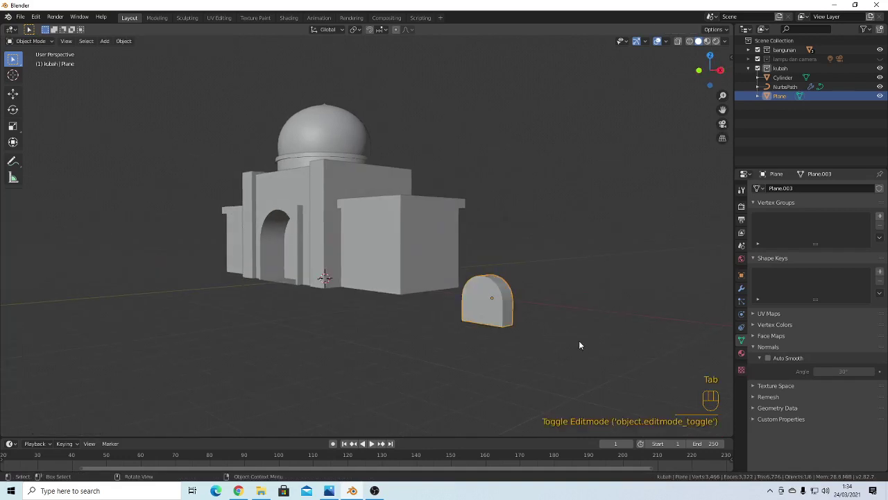
key(s)
key(x)
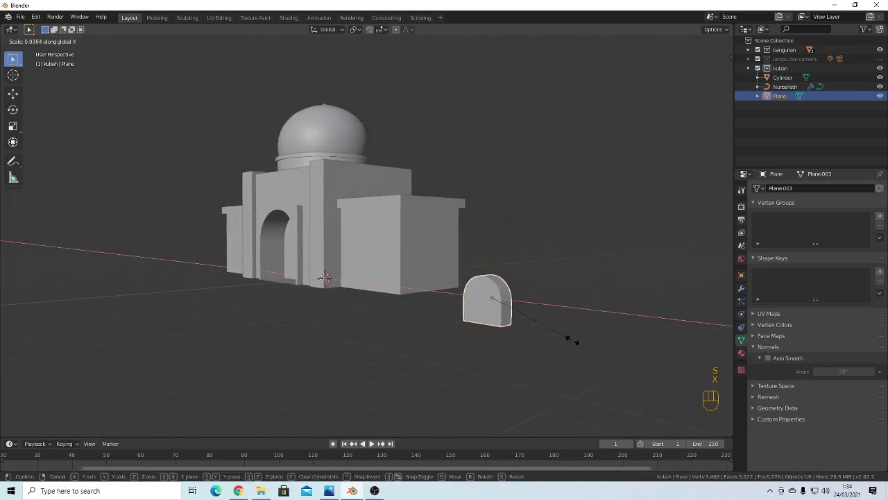
click(553, 334)
Apply smooth shading to the arched block and enable Auto Smooth for its normals
middle_drag(553, 334, 452, 289)
scroll(455, 326, up, 5)
scroll(456, 329, down, 3)
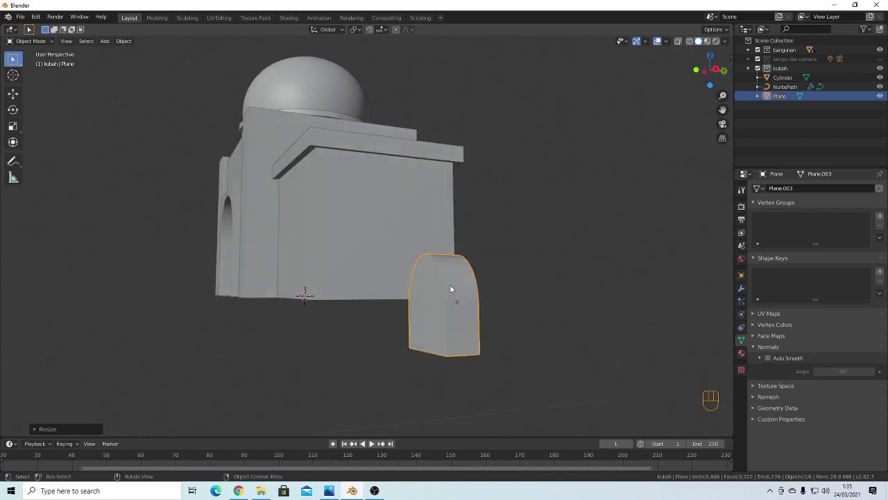
right_click(452, 289)
click(452, 289)
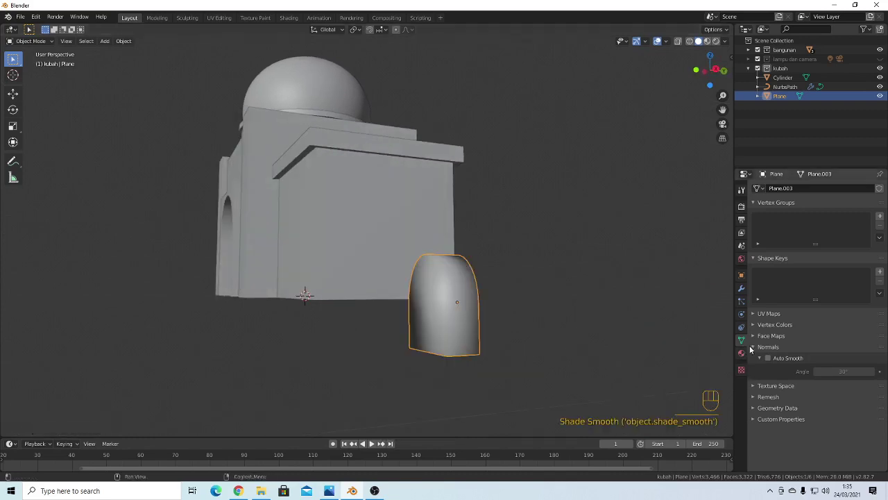
click(768, 358)
mouse_move(590, 347)
middle_down()
mouse_move(568, 340)
mouse_move(596, 340)
mouse_move(581, 341)
middle_up()
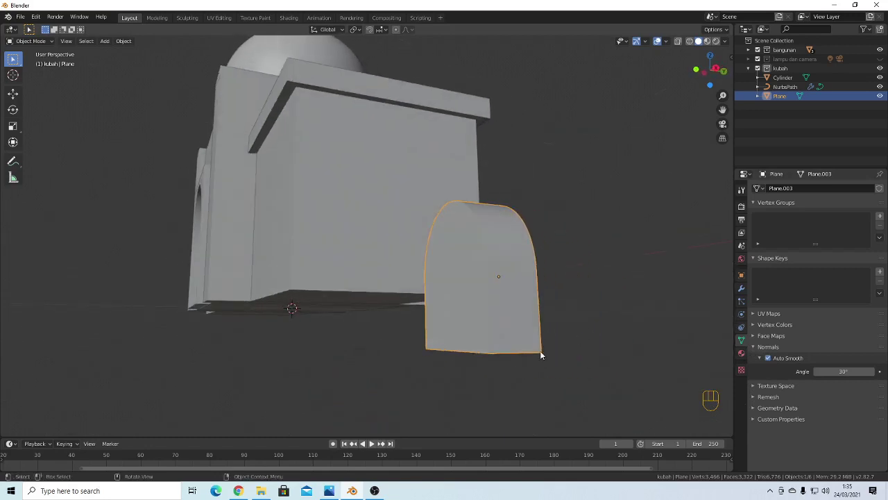
click(238, 490)
click(238, 490)
mouse_move(386, 333)
middle_down()
mouse_move(421, 335)
mouse_move(382, 340)
middle_up()
scroll(382, 339, down, 2)
scroll(380, 340, up, 2)
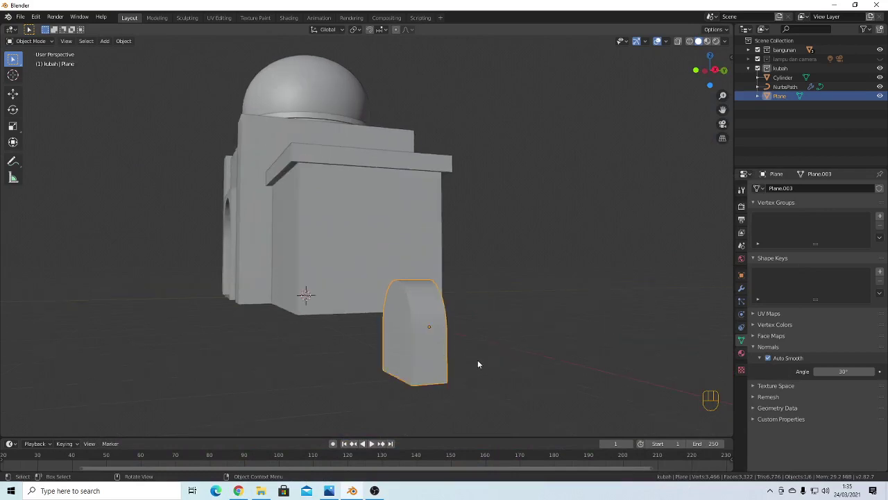
scroll(471, 360, up, 2)
scroll(461, 364, down, 2)
scroll(460, 381, up, 2)
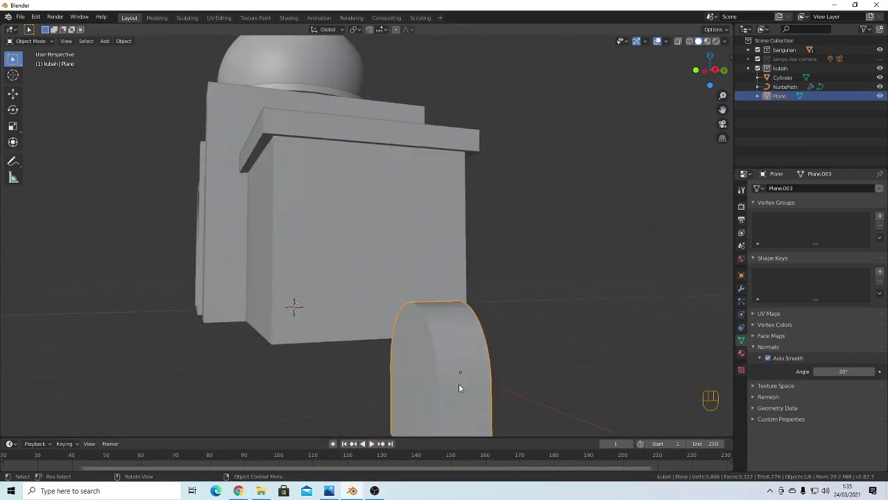
In face select mode, inset the arched block's rear face by about 0.10 m
key(Tab)
middle_drag(458, 385, 124, 138)
click(79, 41)
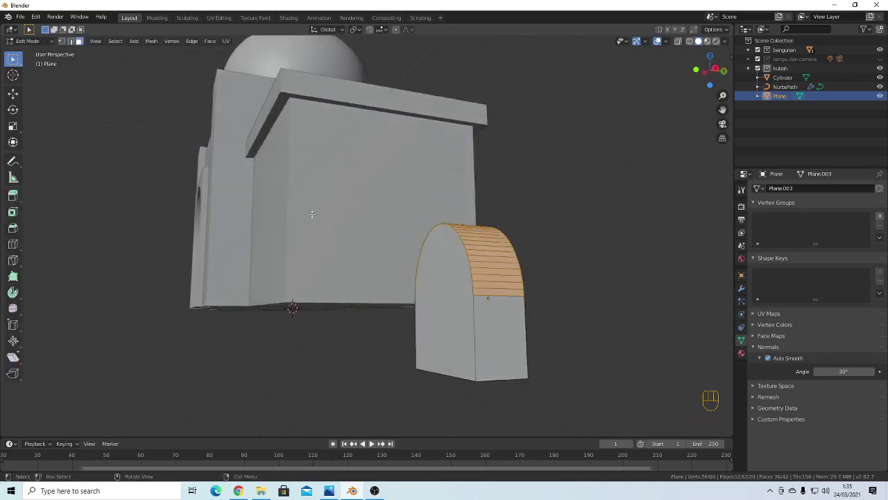
middle_drag(524, 291, 273, 309)
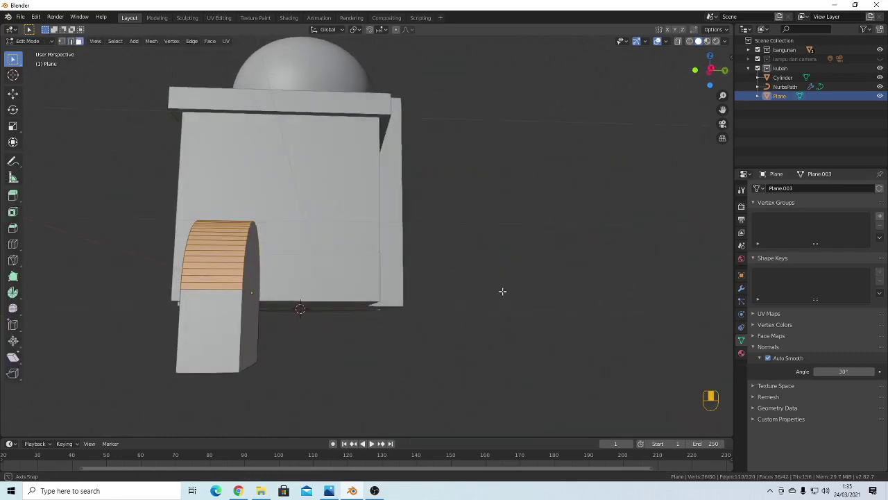
click(256, 300)
middle_drag(330, 323, 335, 340)
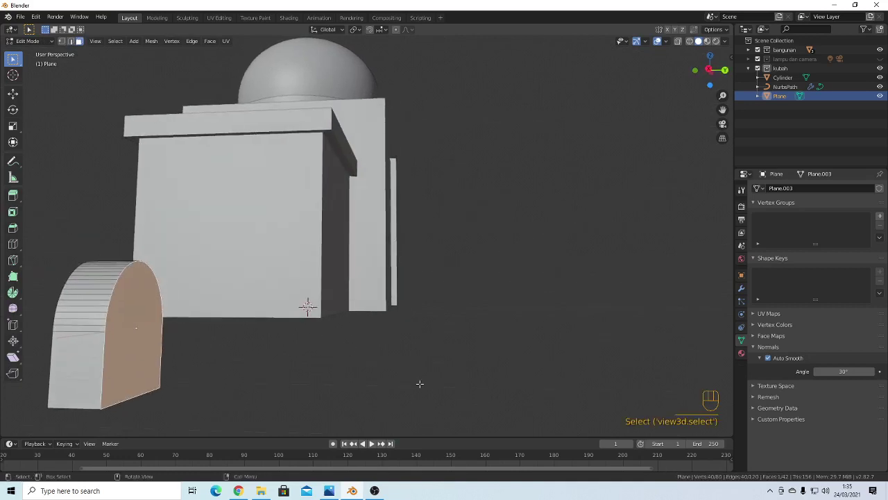
key(i)
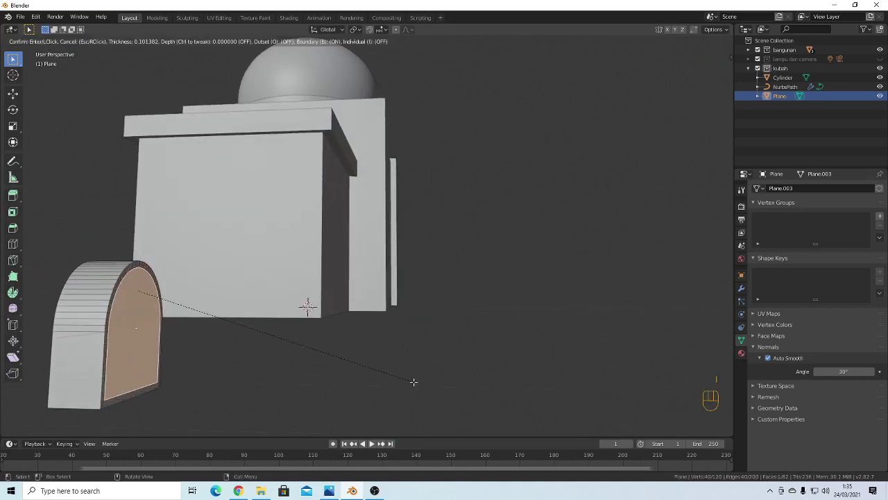
click(414, 381)
Move the inset arched face down about 0.01 m along the Z axis
mouse_move(323, 377)
middle_down()
mouse_move(311, 372)
mouse_move(324, 376)
middle_up()
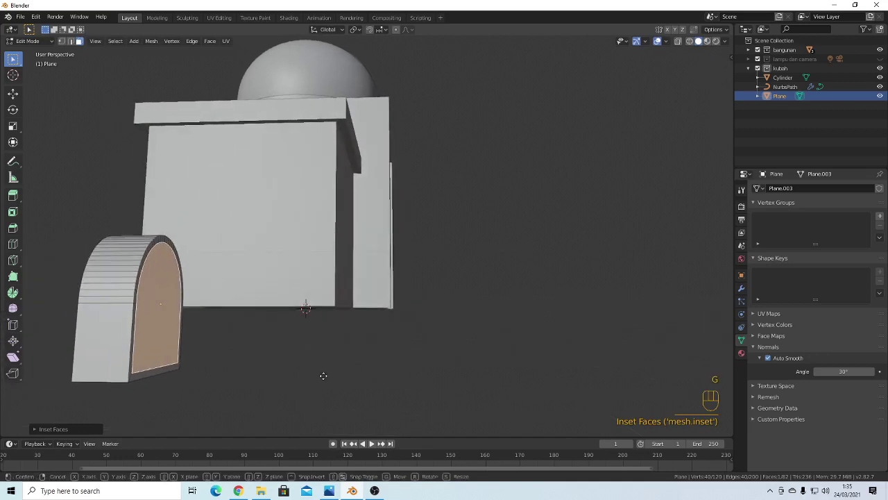
key(z)
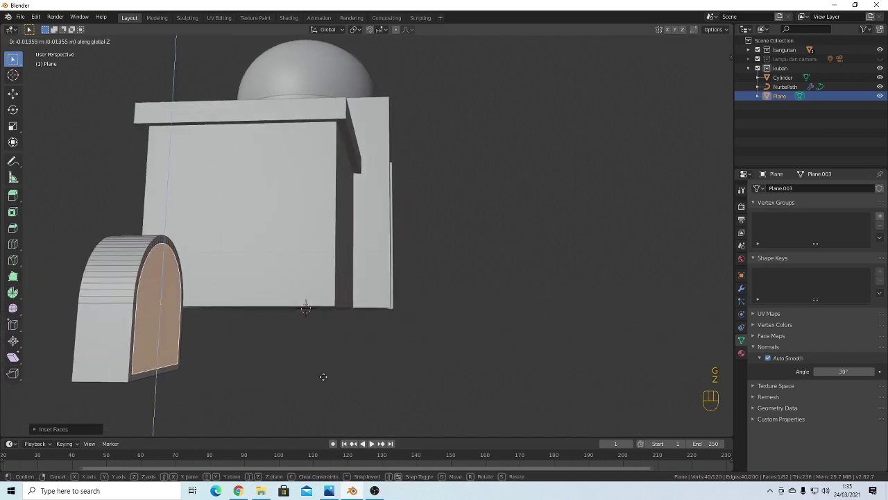
click(323, 376)
scroll(189, 342, up, 1)
scroll(167, 337, down, 1)
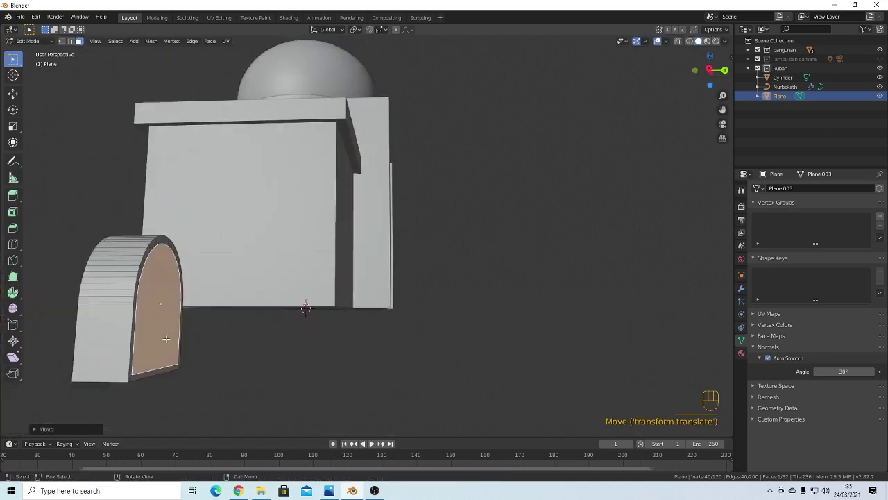
Extrude the inset arched face outward by about 0.10 m along its normal
middle_drag(168, 338, 207, 342)
key(e)
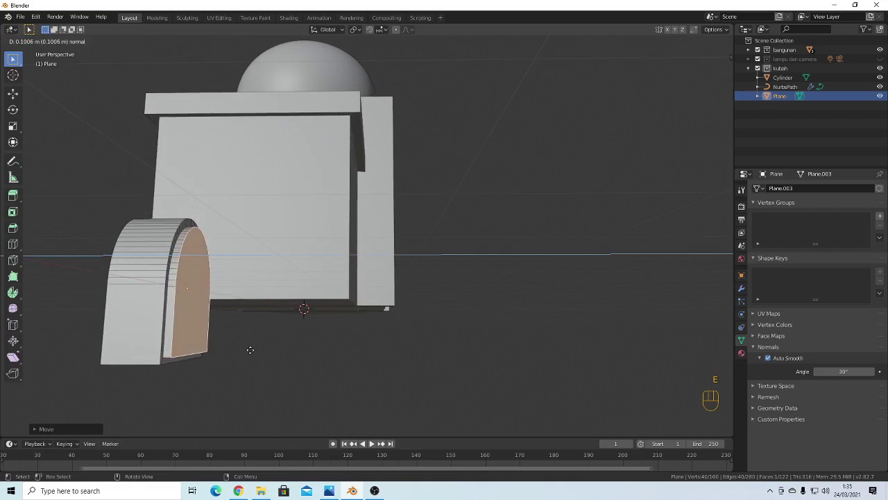
click(250, 350)
middle_drag(250, 352, 240, 341)
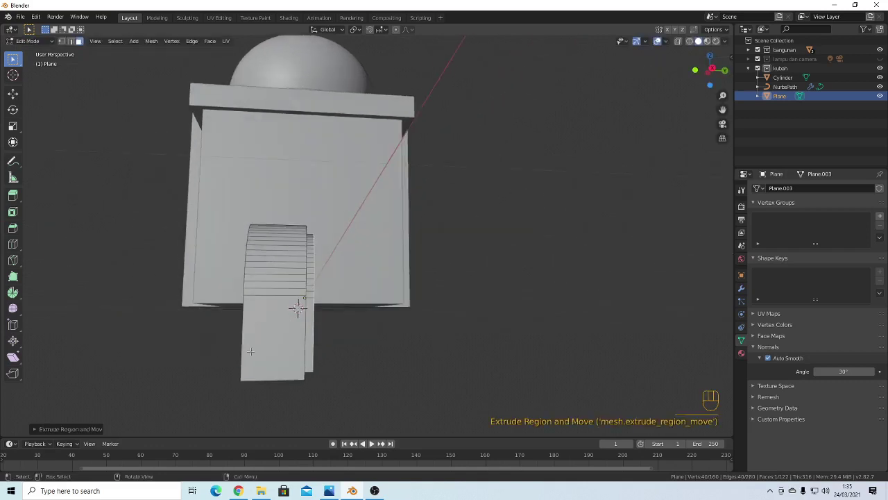
In edge select mode, select the outline of the arched block's opposite face and move it about 0.5 m along Y to thin the block
key(2)
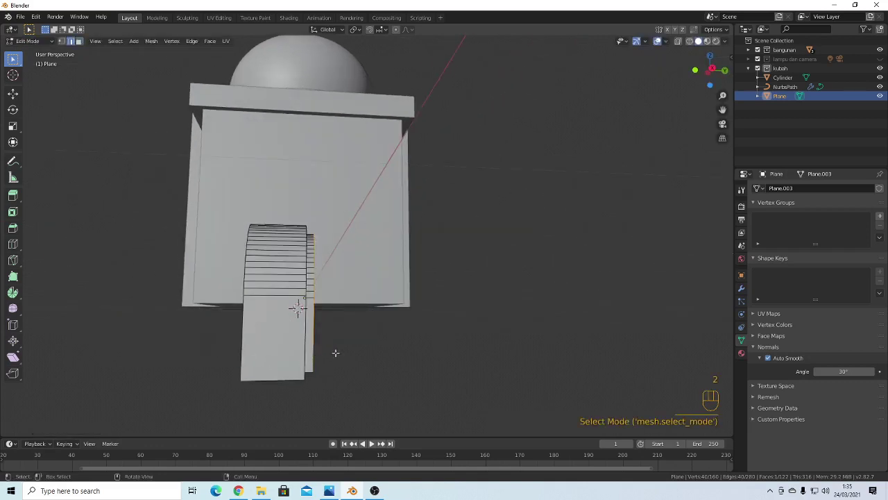
middle_drag(399, 353, 381, 354)
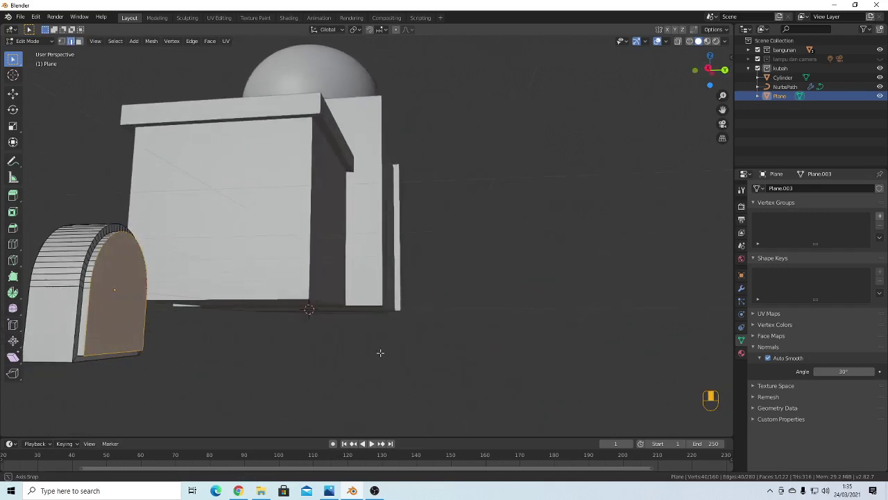
click(481, 307)
middle_drag(489, 344, 589, 308)
alt+click(565, 296)
key(g)
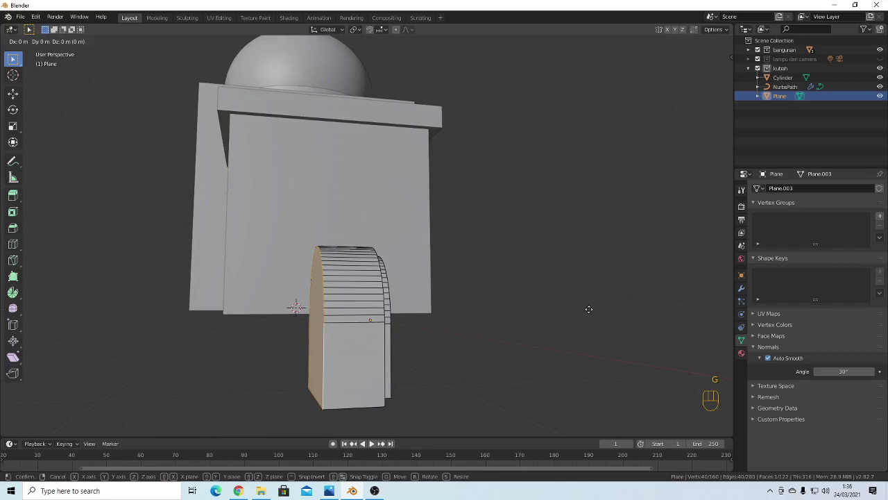
key(y)
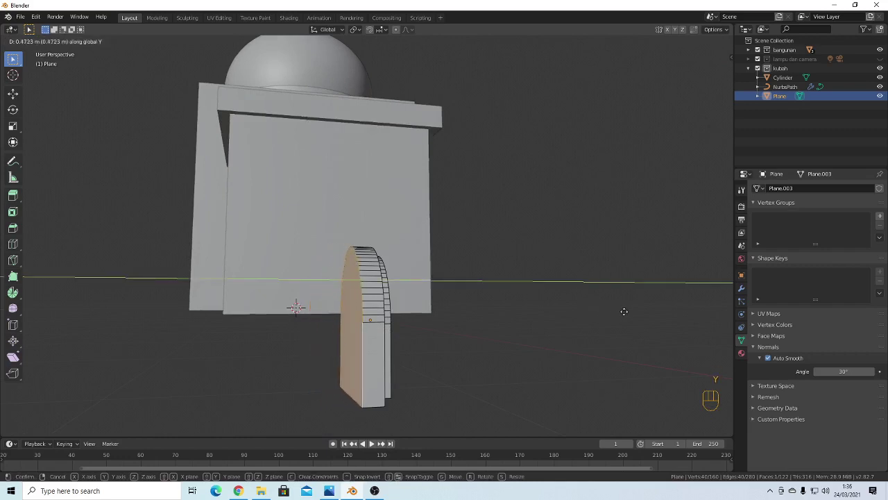
click(629, 311)
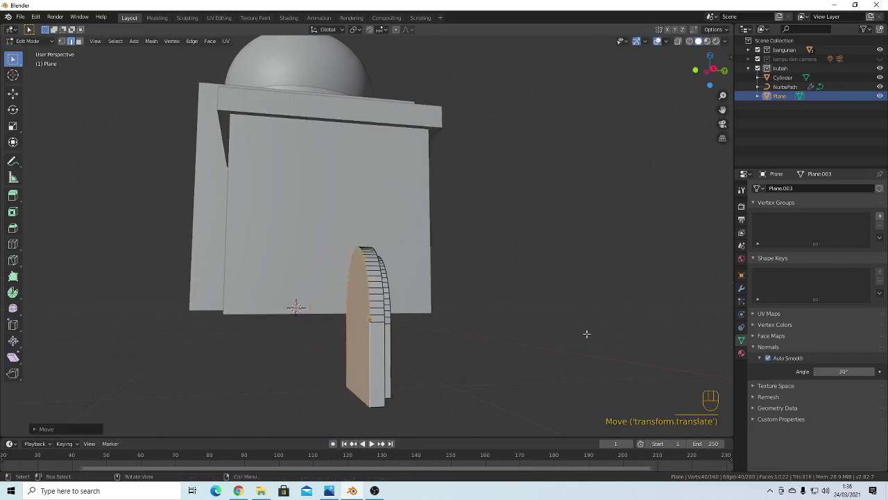
mouse_move(587, 333)
middle_down()
mouse_move(573, 333)
mouse_move(588, 332)
middle_up()
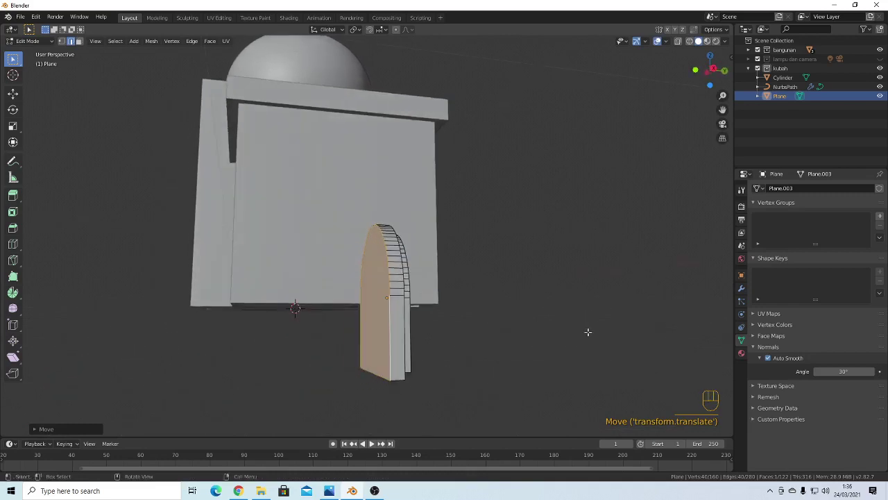
In Object Mode and front view, move the arched block about -5.5 m in X and 2.2 m in Z to centre it on the side building
key(Tab)
click(498, 334)
scroll(453, 332, down, 3)
middle_drag(453, 332, 487, 344)
click(554, 304)
middle_drag(553, 304, 589, 321)
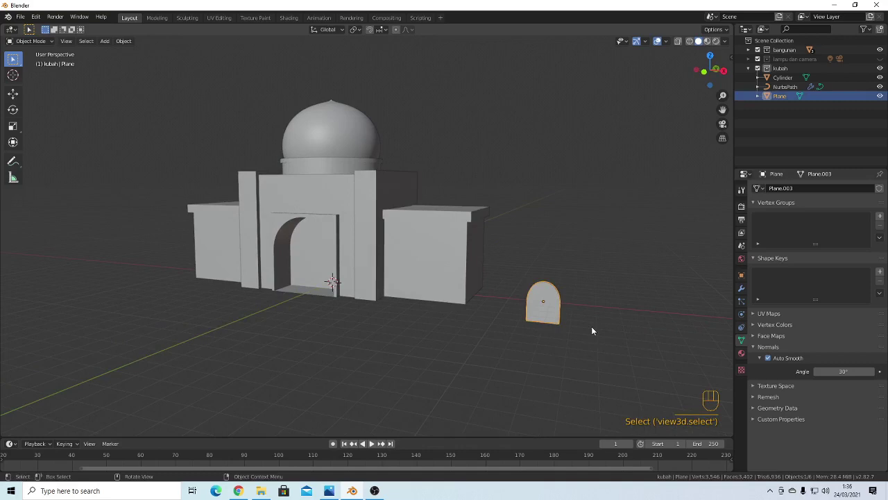
key(grave)
key(f)
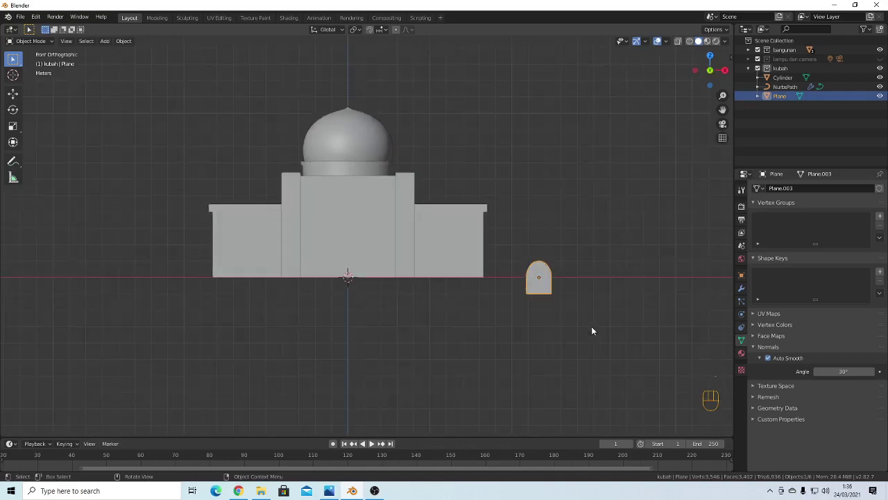
key(g)
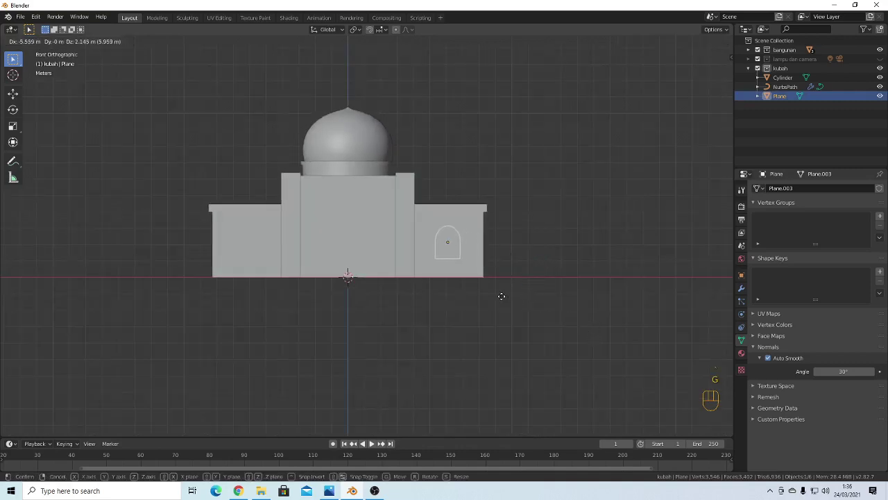
click(503, 296)
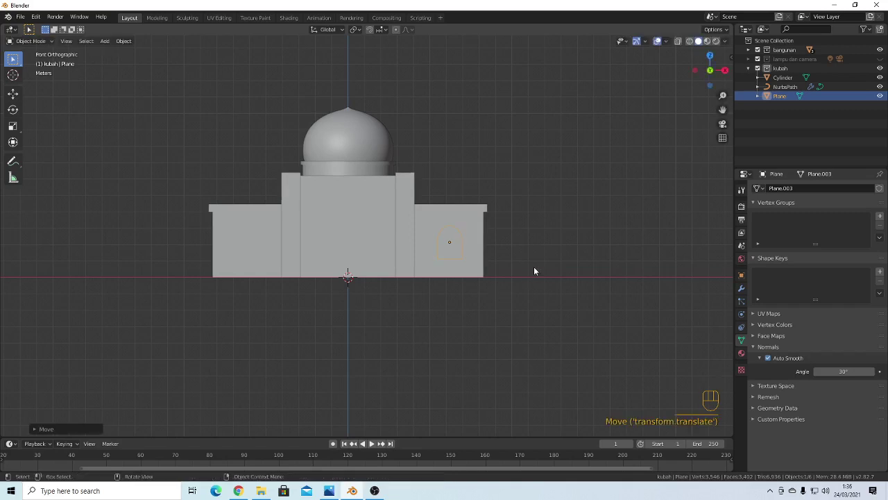
Move the arched block along the Y axis until it protrudes slightly from the side building's front wall
middle_drag(533, 266, 459, 282)
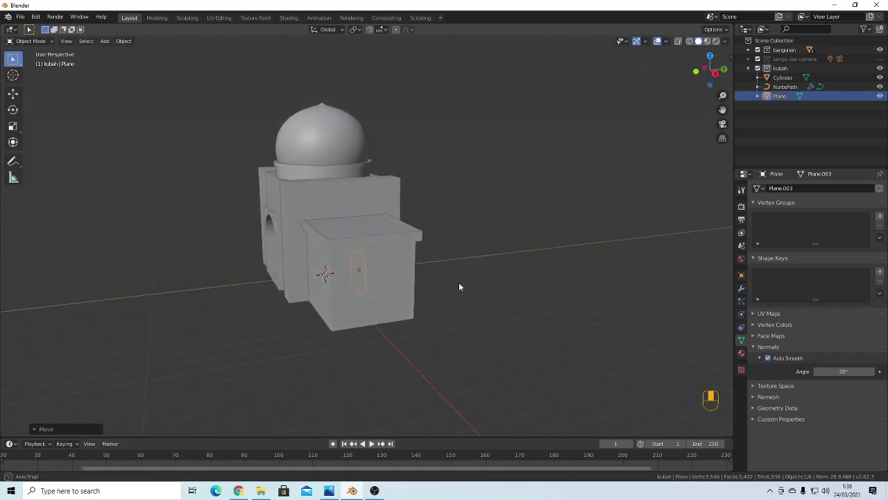
key(g)
key(y)
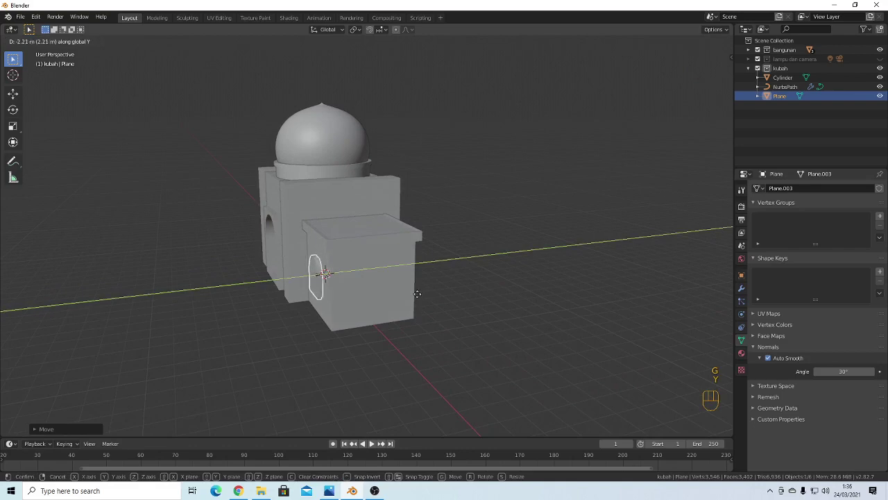
click(317, 298)
scroll(313, 296, up, 5)
middle_drag(276, 311, 401, 313)
scroll(269, 285, up, 2)
key(g)
key(y)
click(279, 275)
click(488, 353)
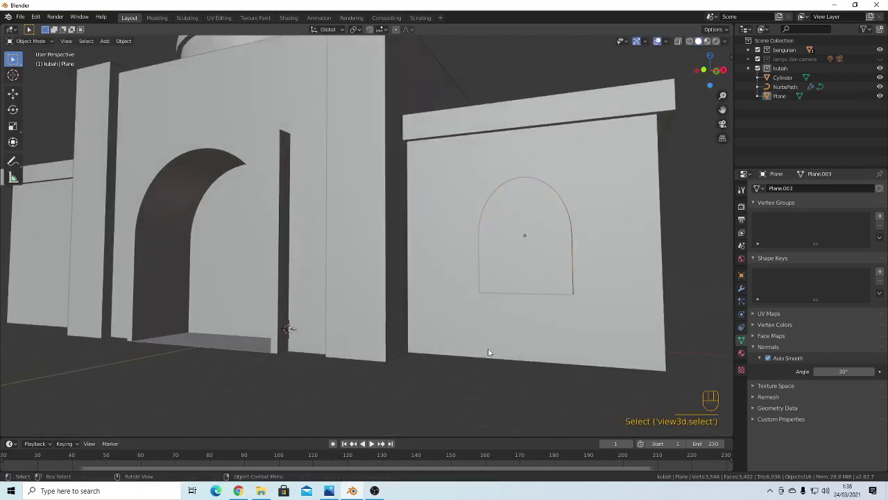
scroll(491, 344, down, 2)
middle_drag(502, 322, 464, 329)
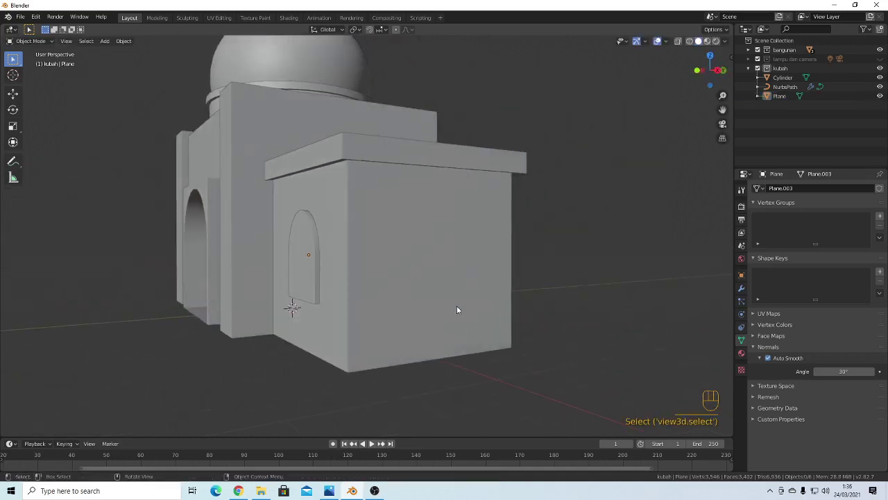
Add a Mirror modifier to the arched block on the Y axis, using the side building "bangunan sisi samping" as mirror object
click(309, 276)
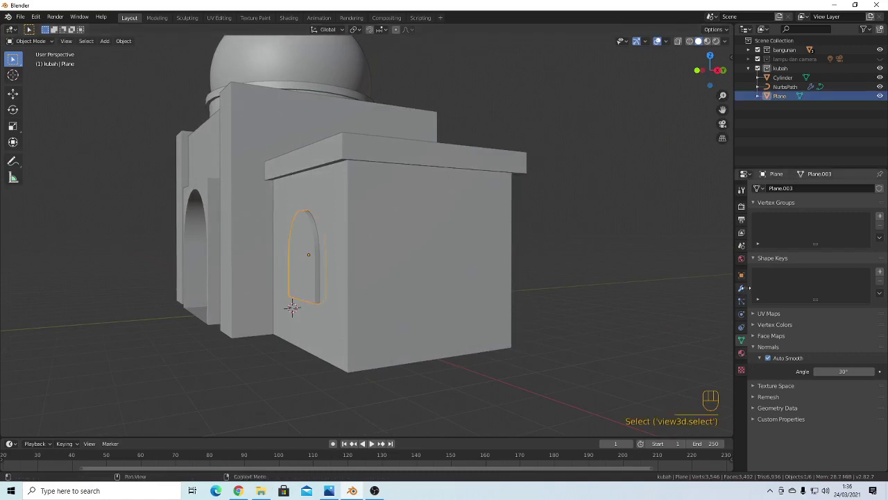
click(741, 287)
click(769, 188)
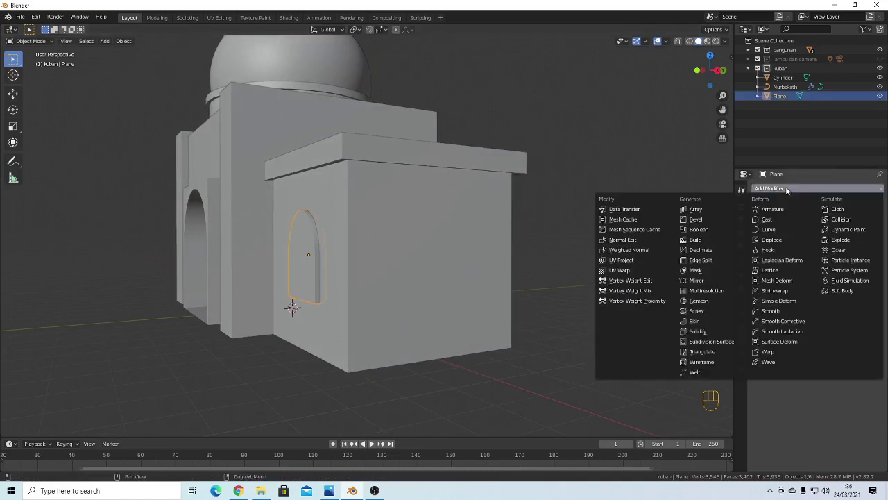
click(701, 281)
middle_drag(694, 298, 585, 326)
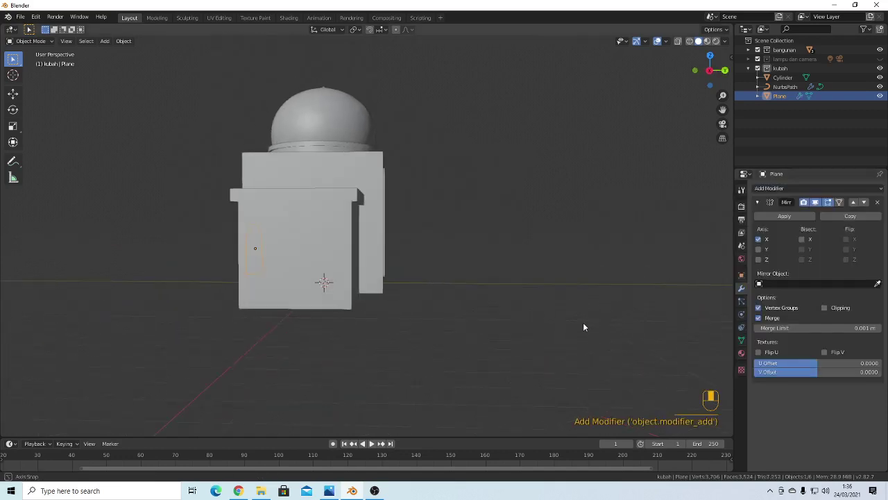
click(877, 284)
click(347, 243)
middle_drag(347, 243, 354, 289)
click(758, 249)
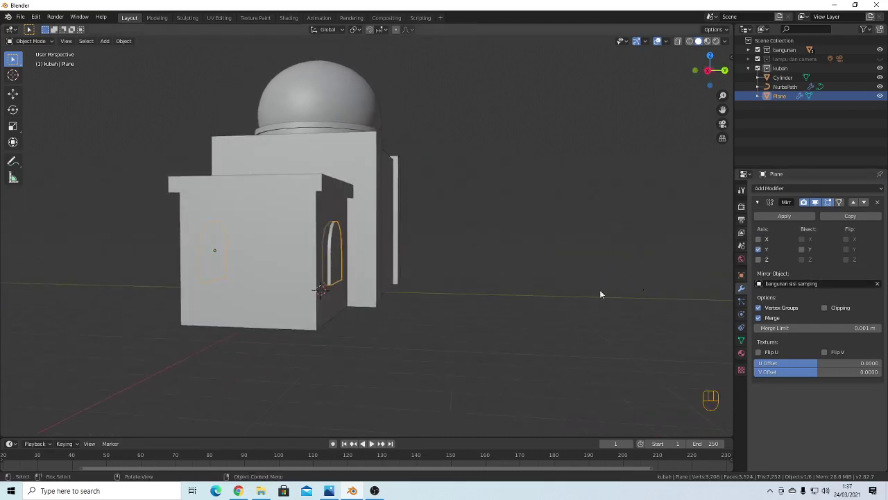
Try X-axis mirroring with X bisect and flip on the arched block, then return the Mirror modifier to Y only
mouse_move(600, 291)
middle_down()
mouse_move(585, 302)
mouse_move(640, 301)
mouse_move(604, 307)
middle_up()
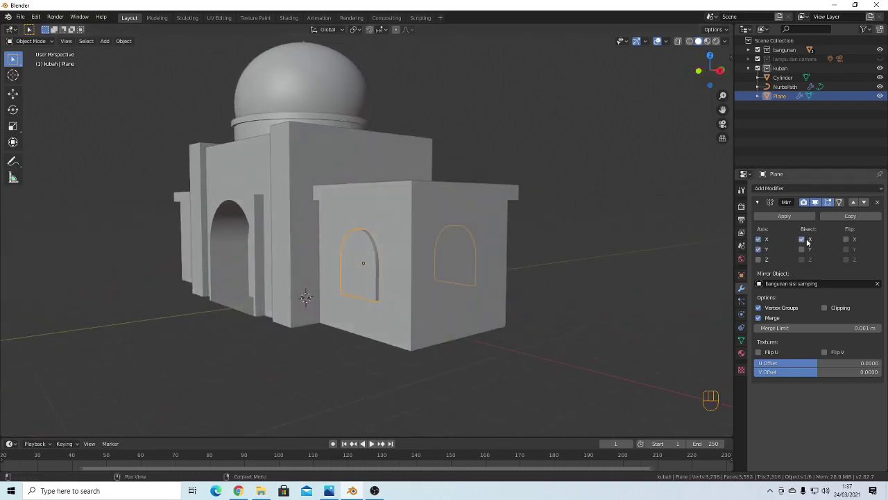
click(759, 259)
click(761, 258)
click(760, 260)
click(759, 260)
click(845, 240)
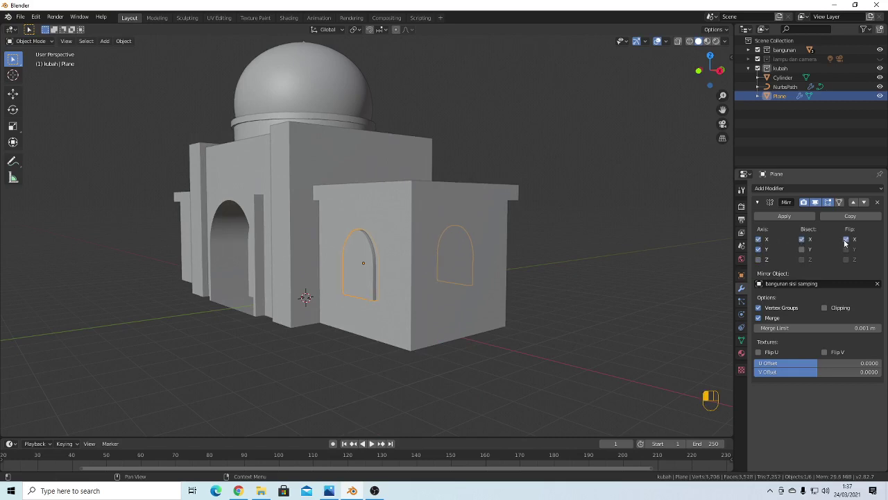
click(846, 240)
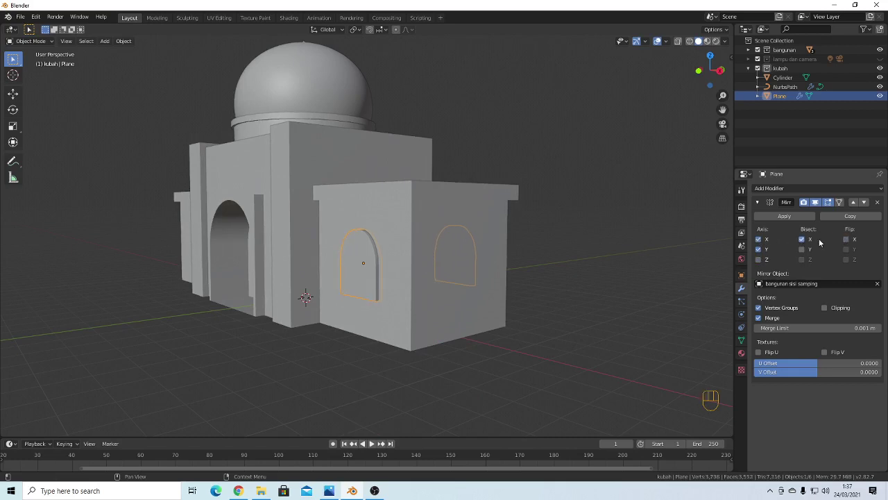
click(759, 240)
click(645, 282)
Examine the arched detail on the side building and compare it with the Ramadan Mubarak mosque illustration in the browser
middle_drag(598, 316, 464, 283)
scroll(530, 313, up, 4)
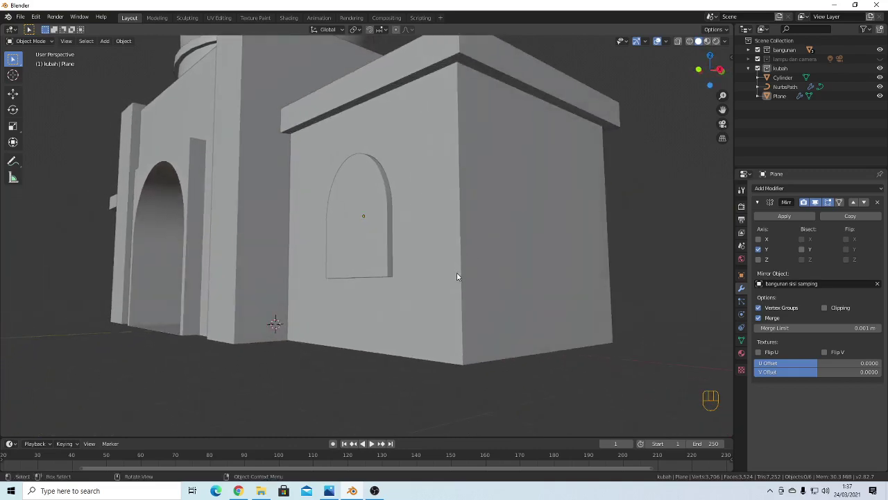
scroll(481, 303, down, 8)
middle_drag(425, 297, 437, 319)
scroll(439, 311, up, 2)
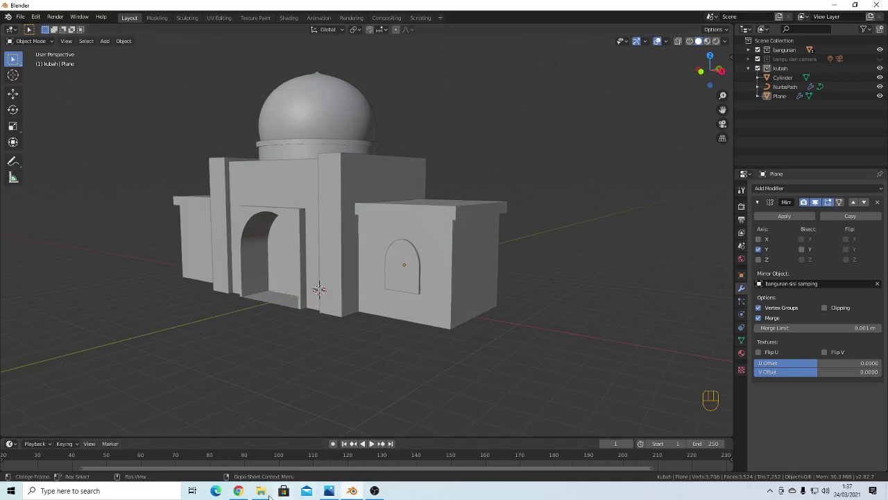
click(239, 491)
mouse_move(261, 491)
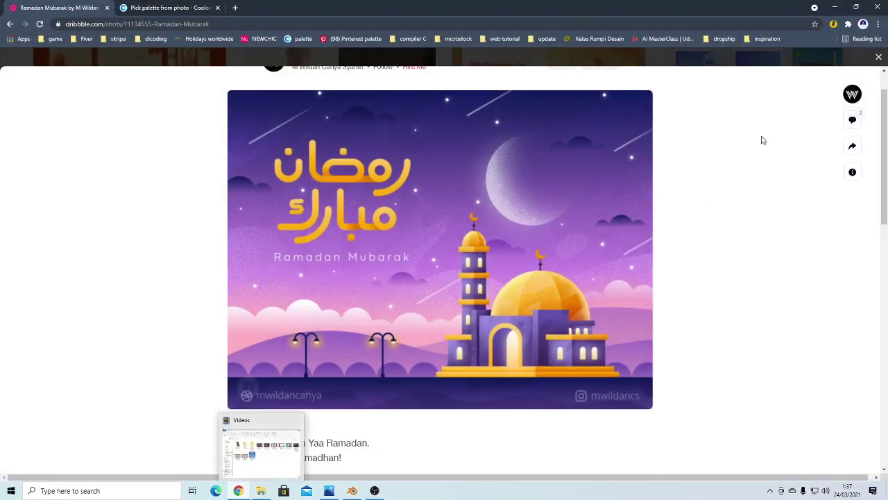
click(835, 7)
scroll(502, 287, up, 2)
middle_drag(502, 286, 438, 308)
scroll(458, 298, up, 2)
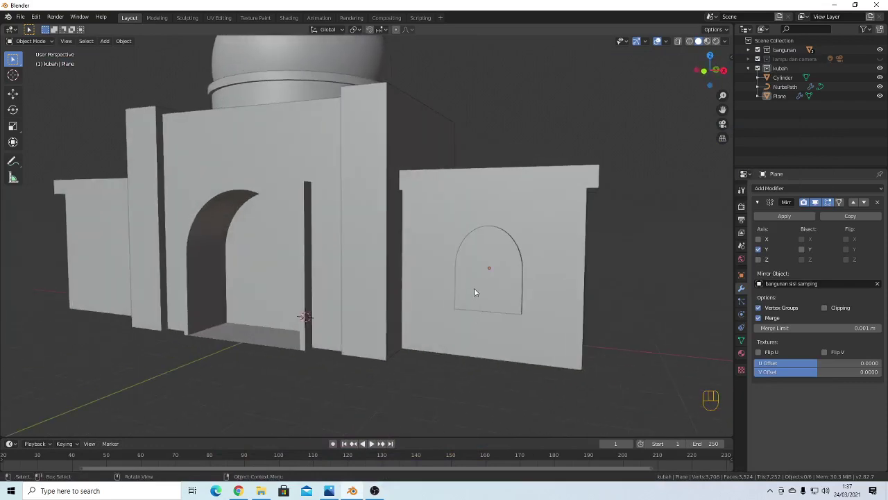
Select the arched block on the side building's front wall and remove its Mirror modifier
click(474, 292)
middle_drag(555, 312, 527, 311)
middle_drag(476, 333, 469, 328)
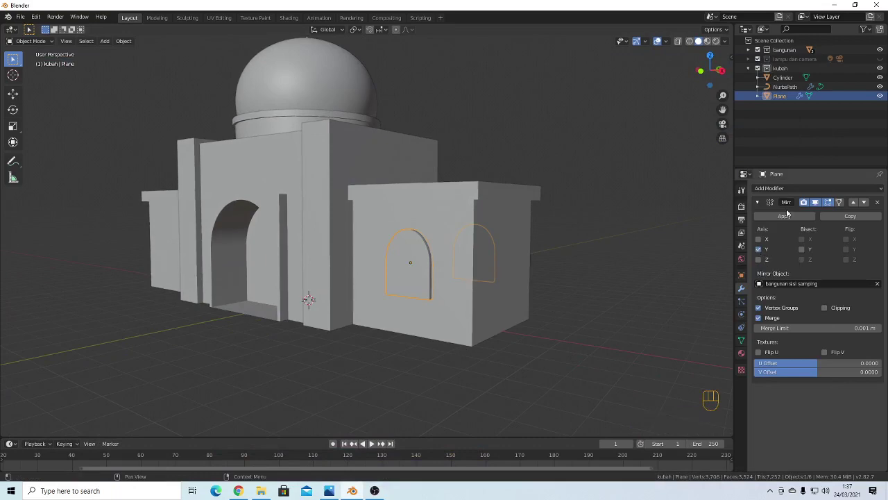
click(878, 202)
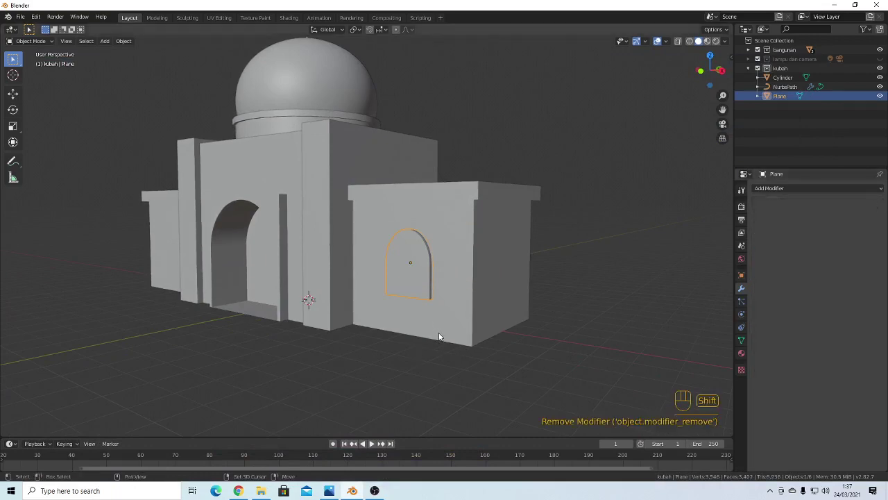
Duplicate the arched block and place the copy about 3 m along the X axis, beside the building's outer side wall
key(shift+d)
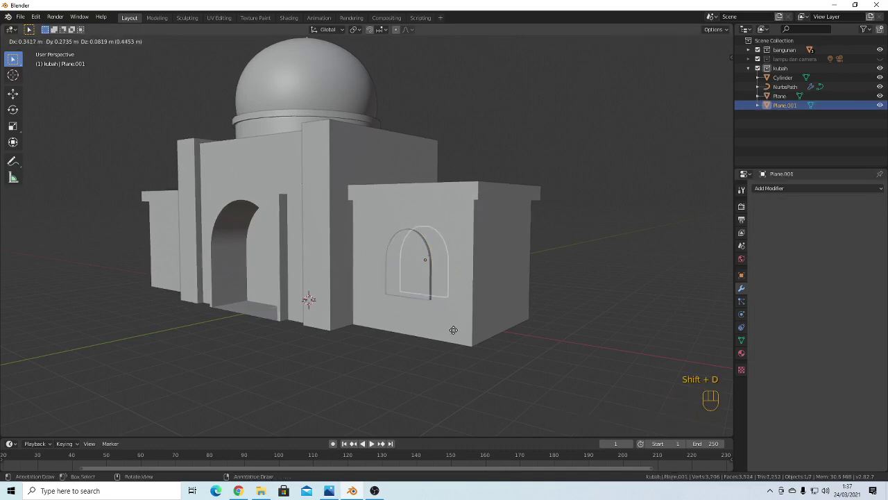
key(x)
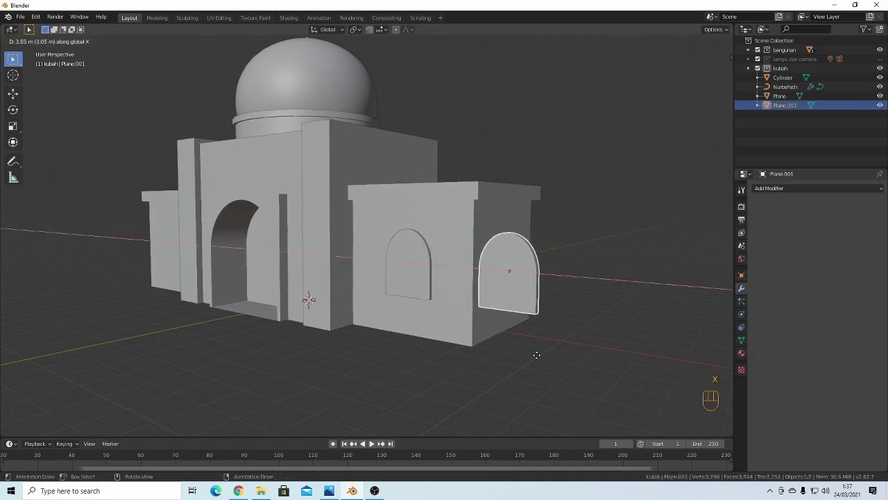
click(535, 354)
mouse_move(502, 342)
middle_down()
mouse_move(531, 342)
mouse_move(499, 342)
mouse_move(508, 343)
middle_up()
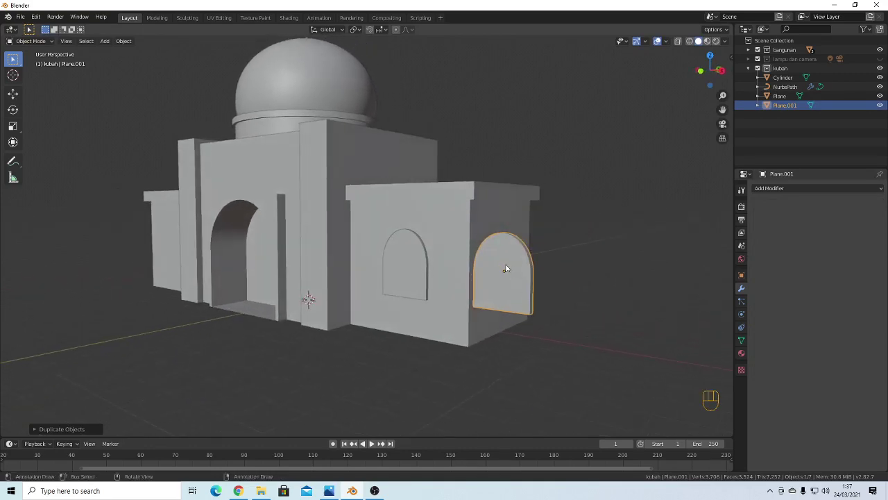
Rotate the duplicated arched block 90° about the Z axis so it lies parallel to the outer side wall
key(r)
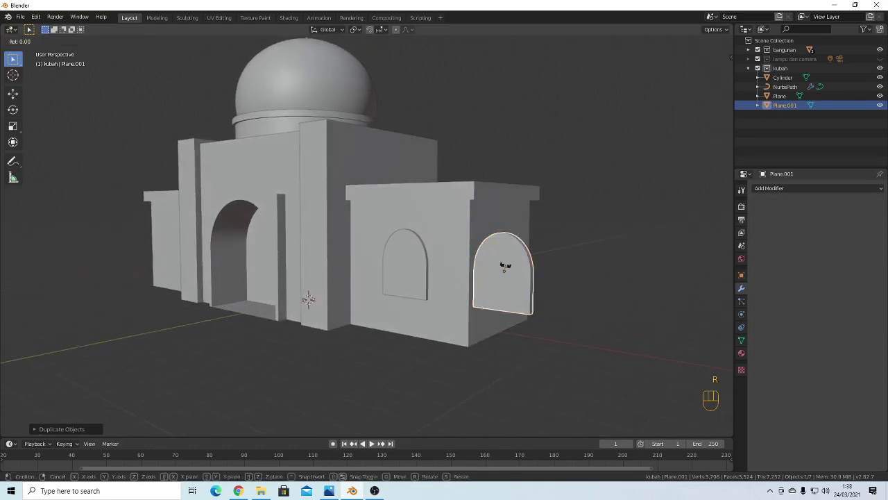
text(z90)
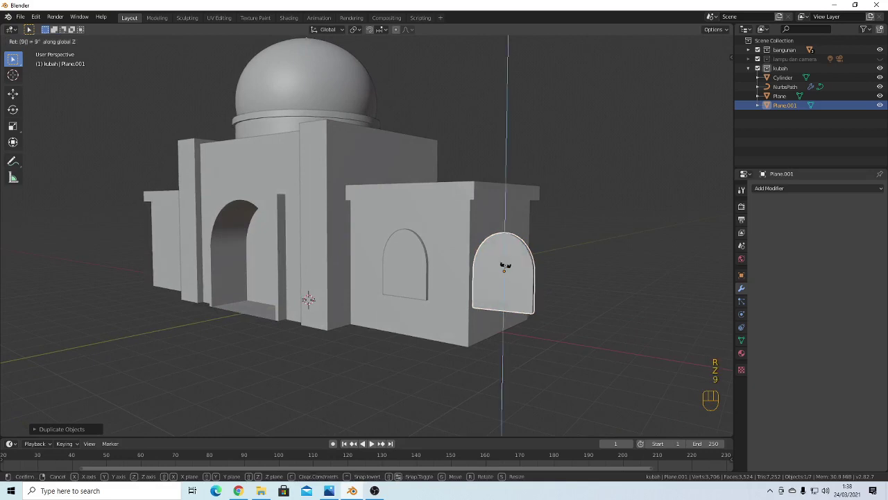
key(Return)
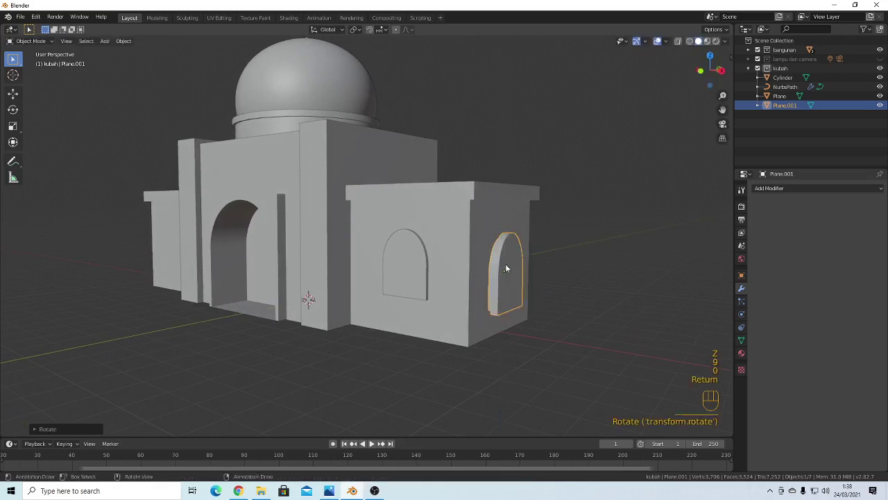
scroll(599, 321, up, 2)
scroll(597, 323, down, 5)
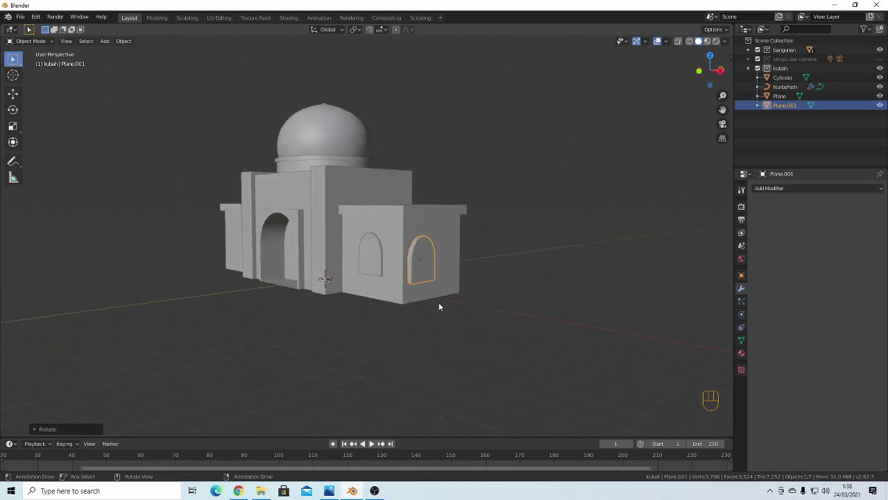
middle_drag(438, 306, 446, 273)
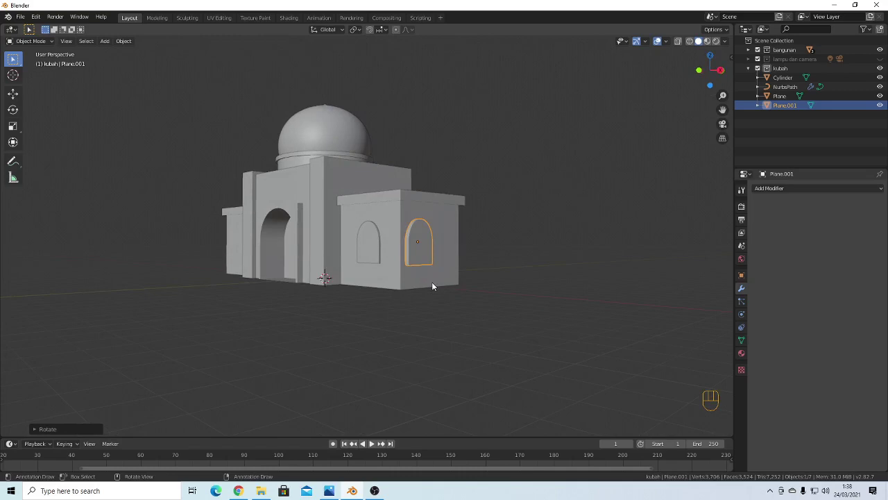
Move the rotated arched block about 2.06 m along the Y axis to centre it on the outer side wall
key(grave)
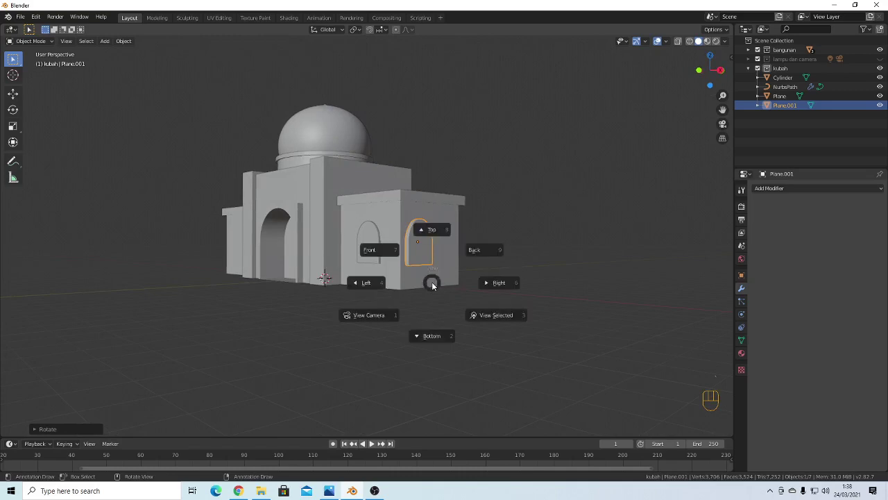
key(KP_6)
scroll(298, 288, up, 4)
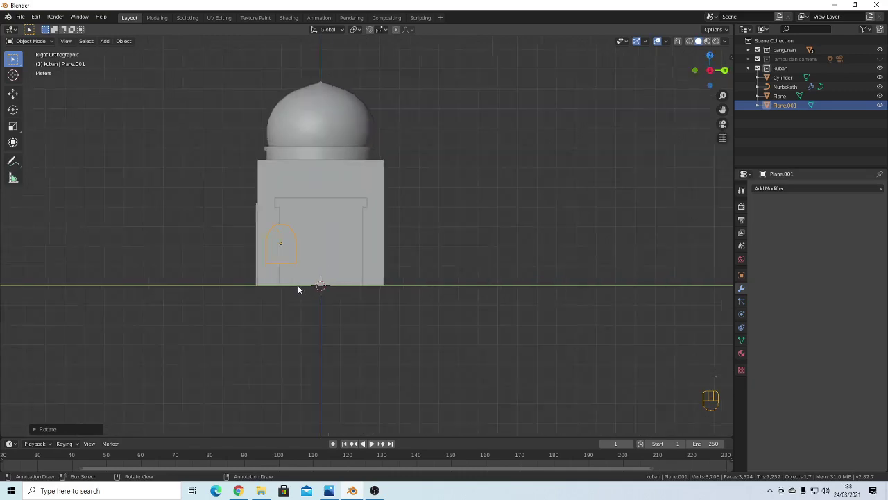
key(g)
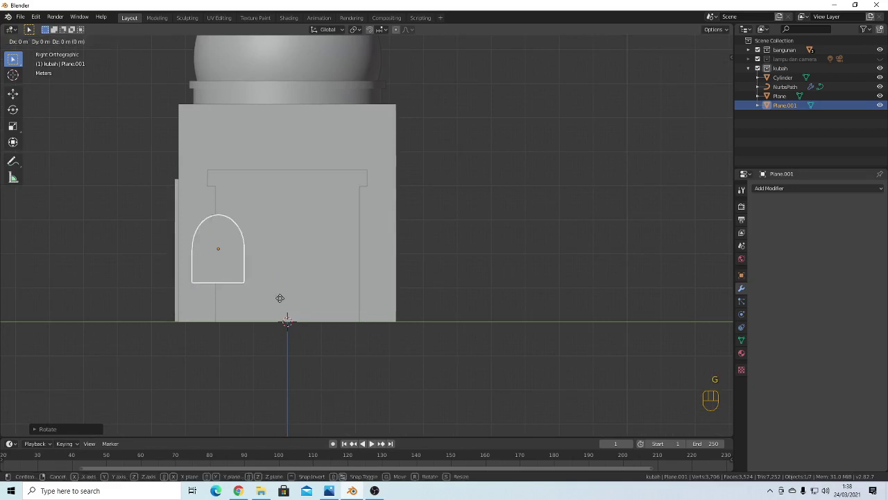
key(y)
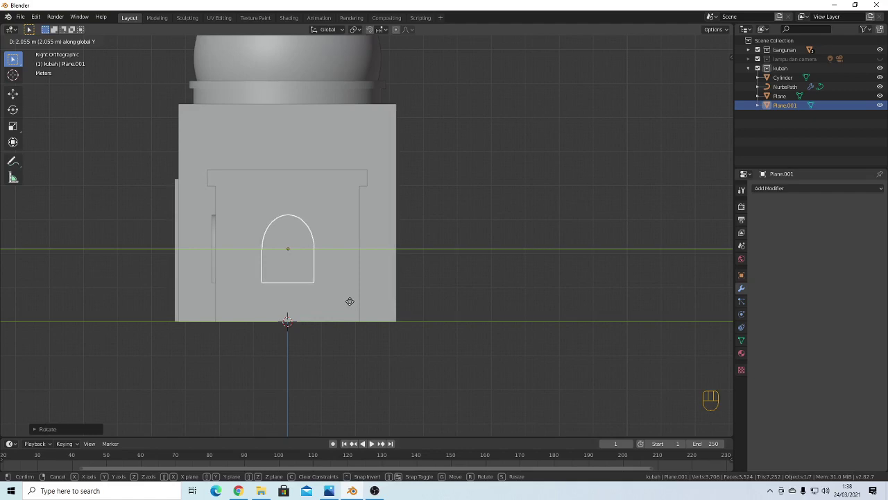
click(350, 300)
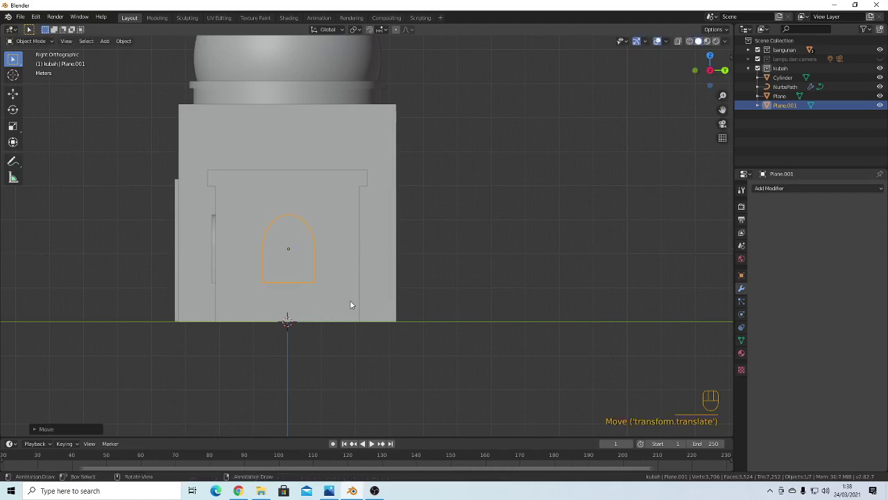
Move the rotated arched block about -1.04 m along the X axis so it is partly embedded in the outer side wall
scroll(291, 315, down, 2)
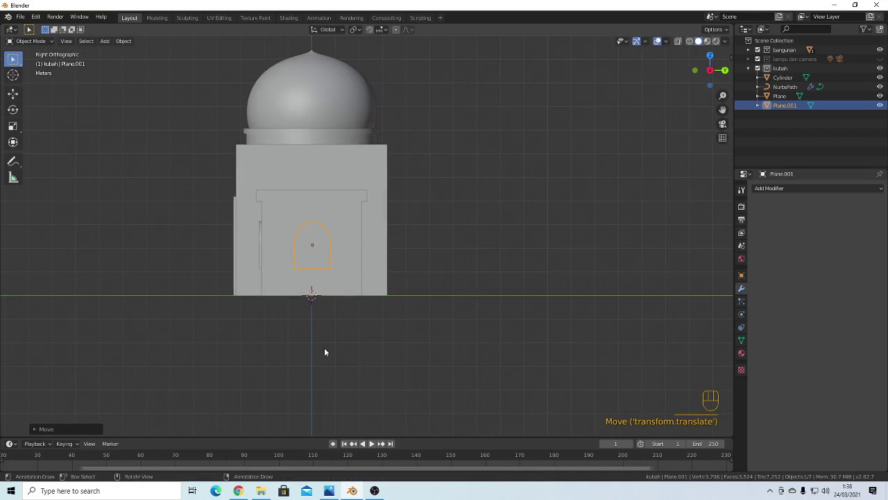
key(grave)
click(276, 317)
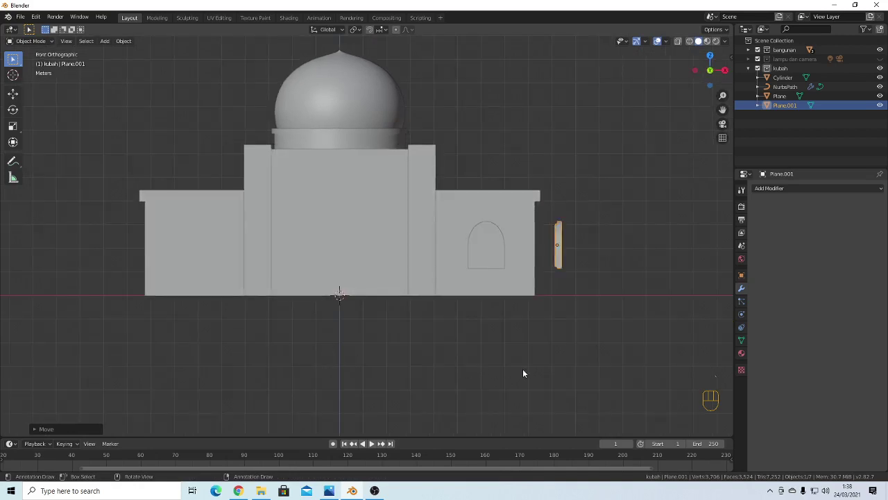
key(g)
key(y)
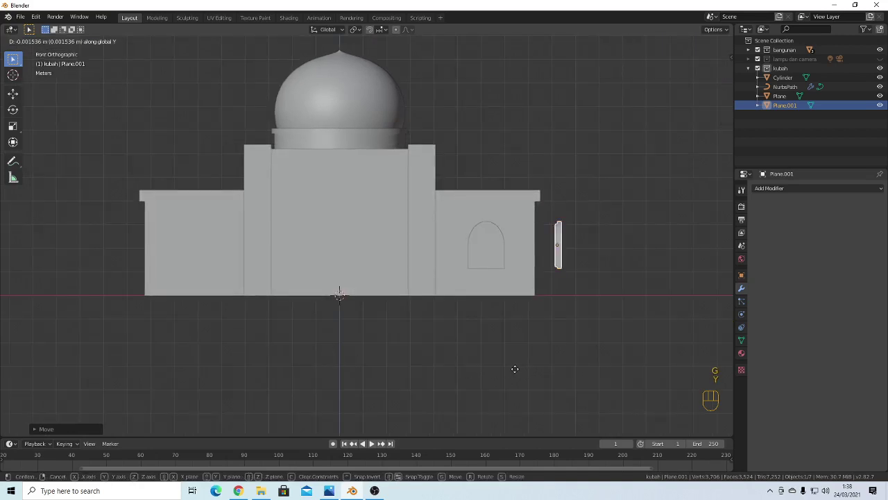
key(x)
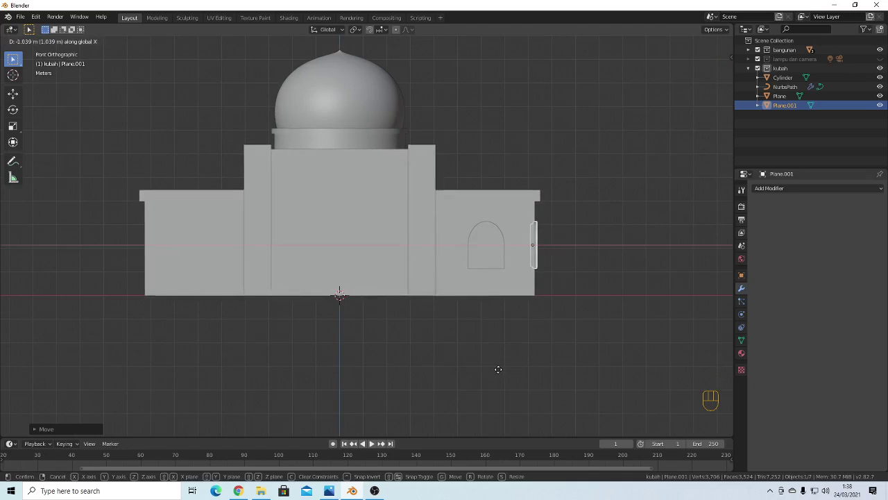
click(611, 295)
click(611, 294)
Add a Mirror modifier to the front wall's arched block, using the main building (bangunan utama) as the mirror object
middle_drag(611, 295, 444, 288)
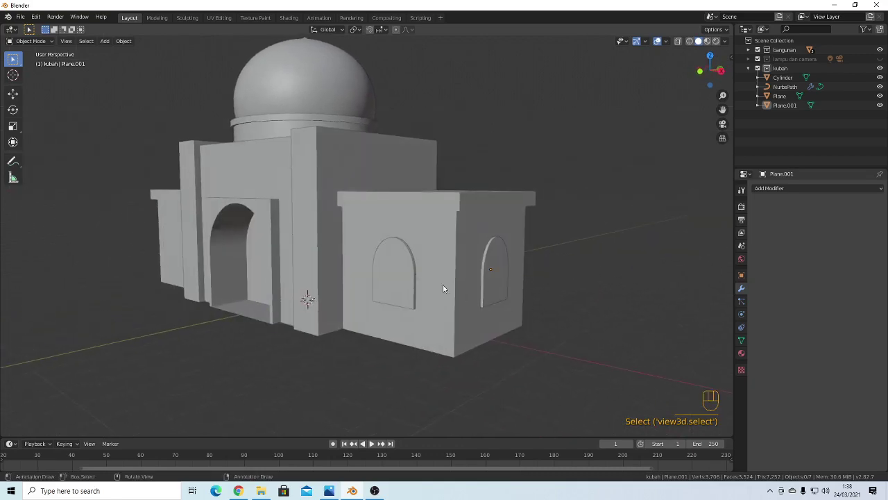
click(406, 271)
click(774, 188)
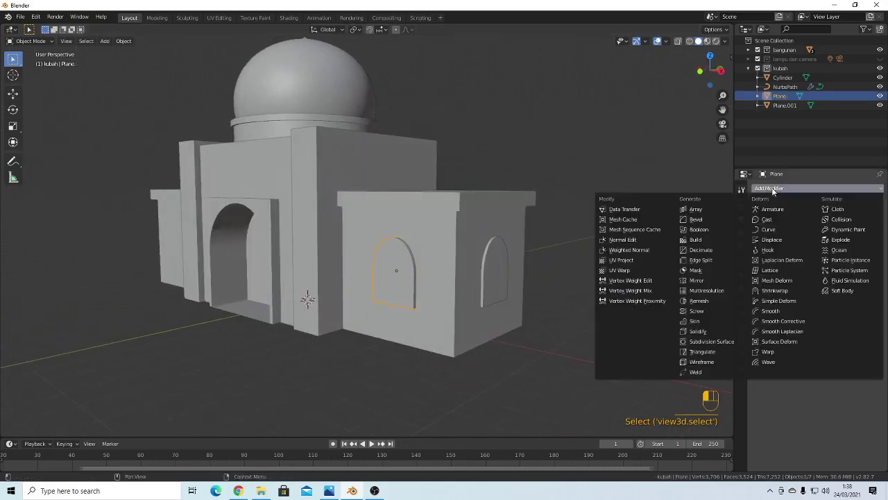
click(696, 280)
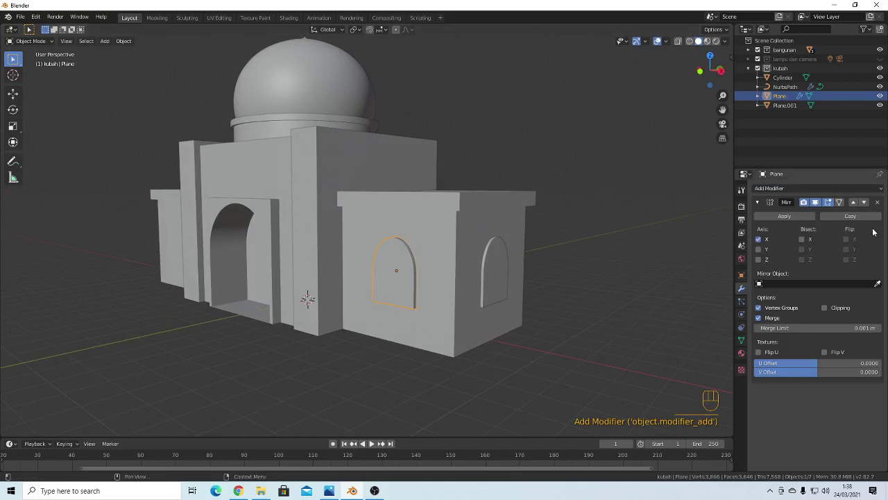
click(878, 284)
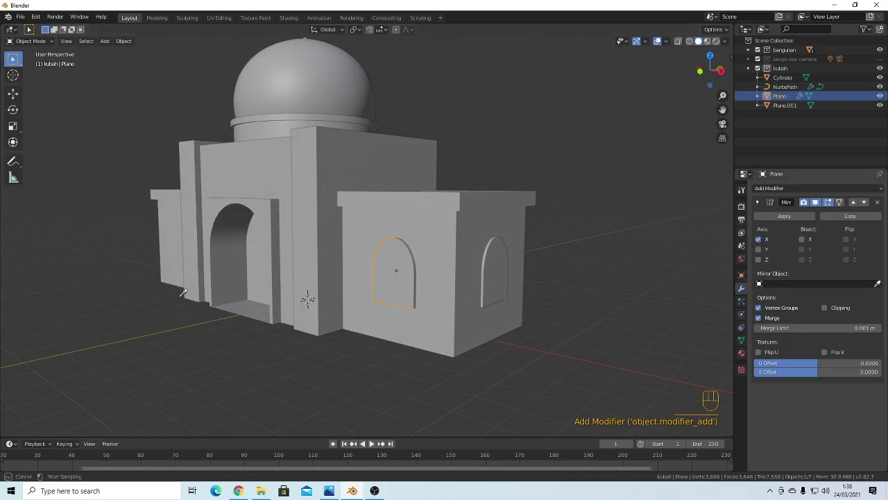
click(265, 162)
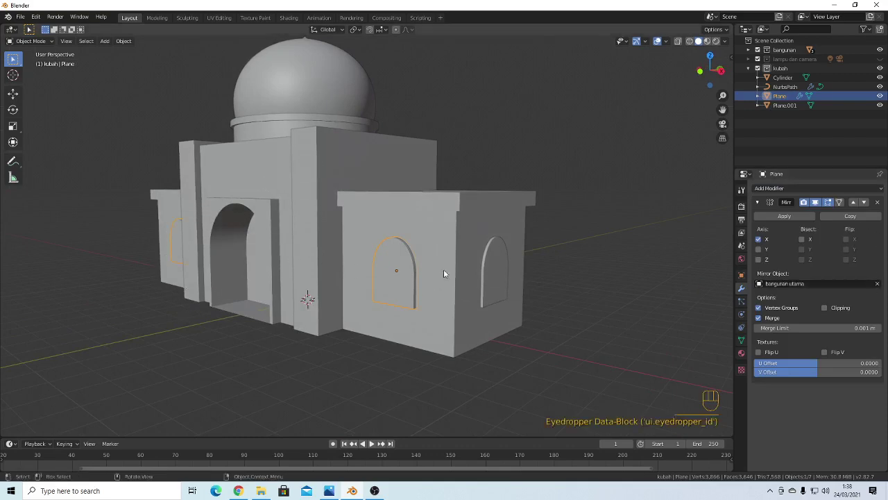
Add a Mirror modifier to the outer side wall's arched block, with bangunan utama as the mirror object
click(501, 280)
click(791, 188)
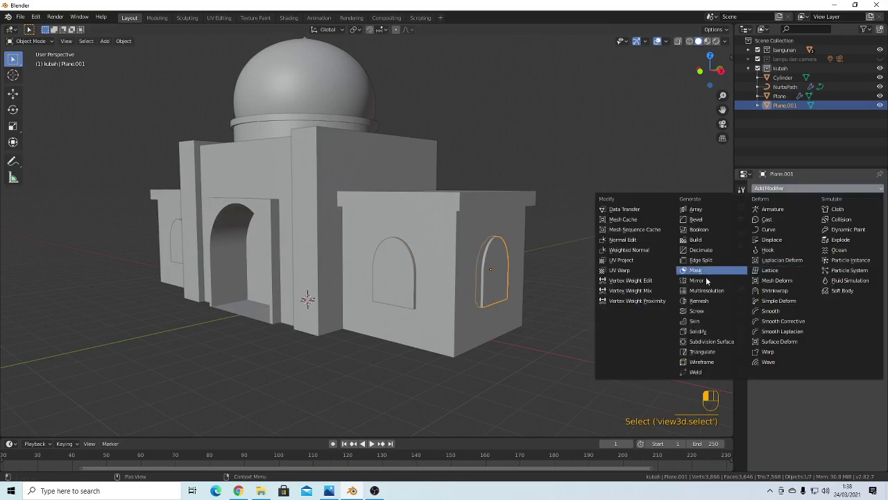
click(697, 280)
click(878, 283)
click(277, 182)
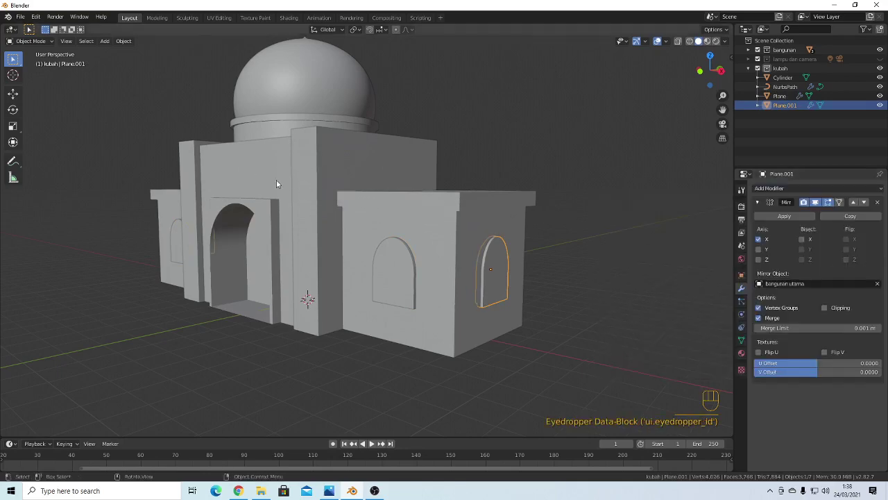
Examine the mirrored arched blocks on the front and outer walls of the side buildings
key(Tab)
mouse_move(317, 373)
middle_down()
mouse_move(438, 367)
mouse_move(333, 368)
middle_up()
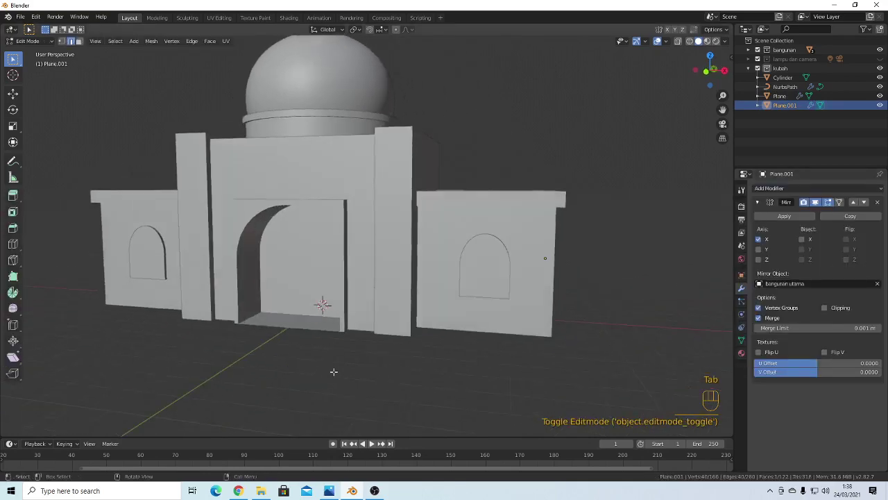
key(Tab)
click(567, 339)
scroll(465, 354, down, 3)
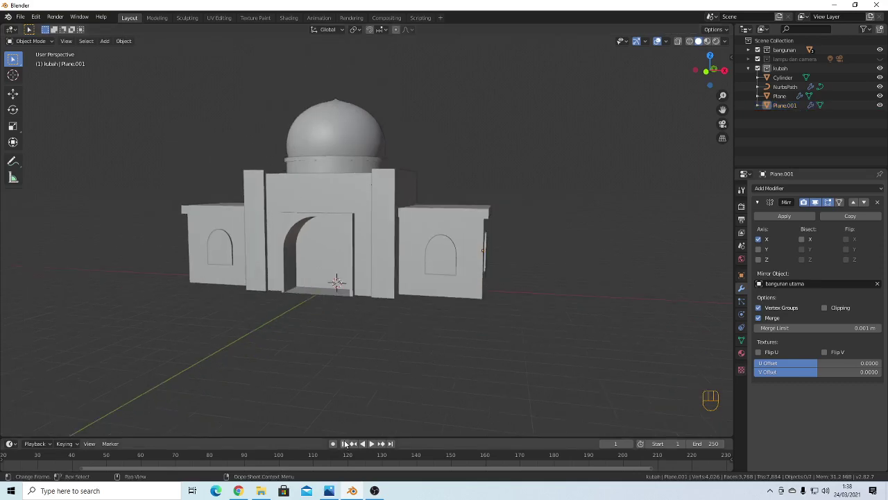
scroll(437, 351, up, 3)
middle_drag(536, 323, 497, 315)
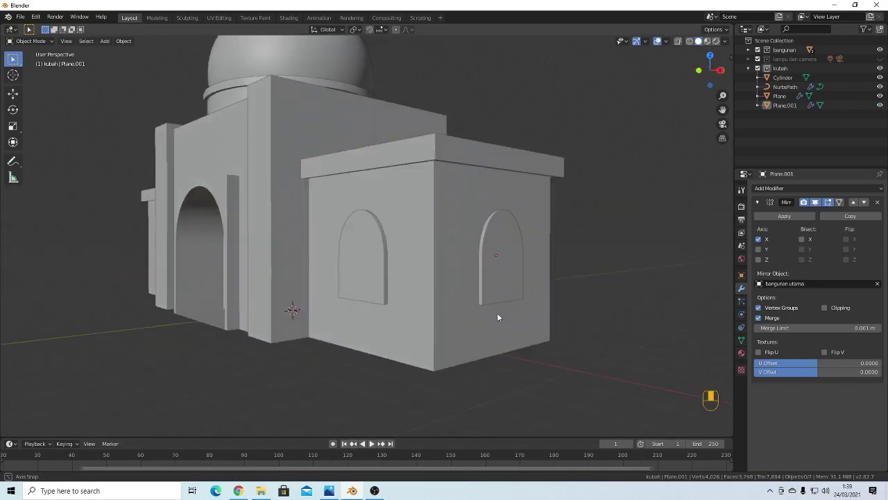
click(378, 260)
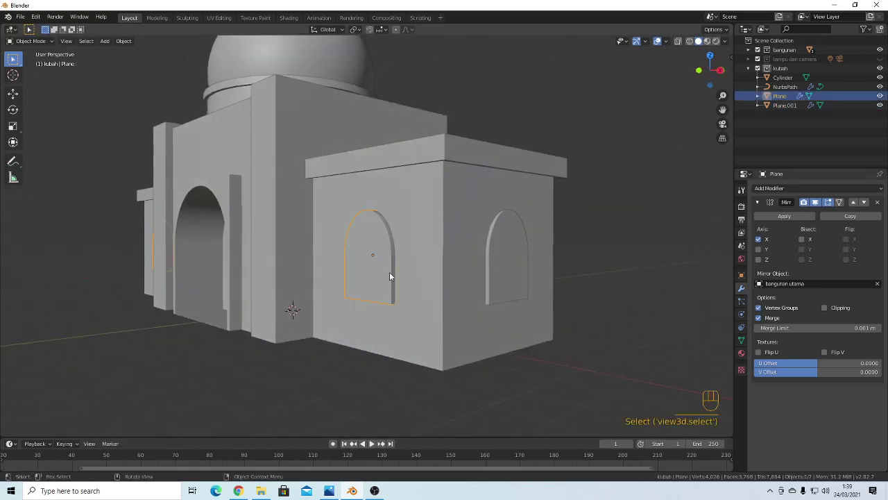
scroll(389, 272, up, 3)
scroll(445, 297, down, 3)
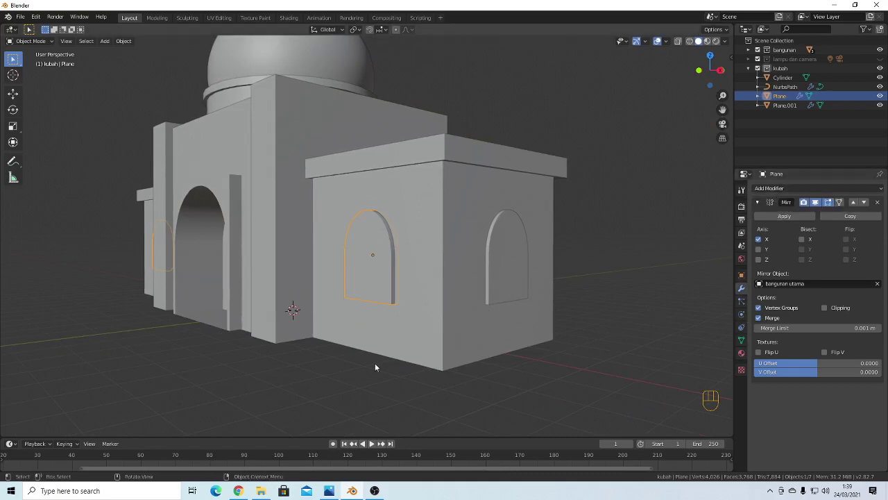
click(328, 387)
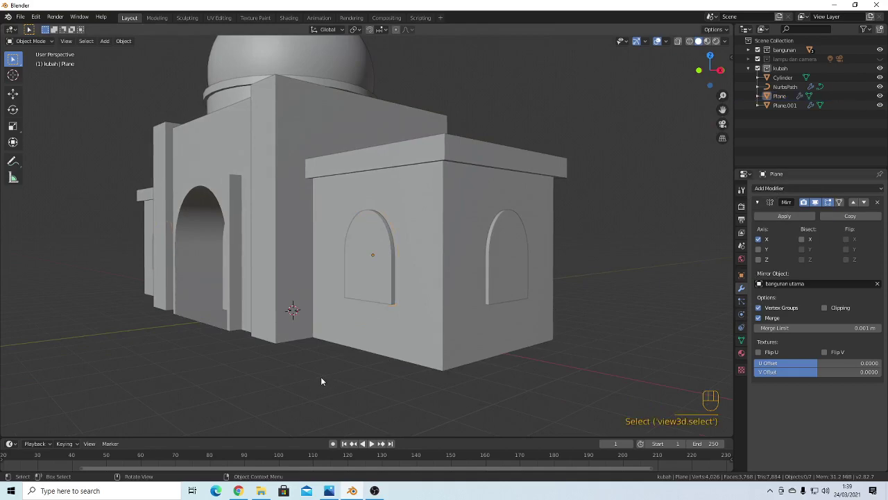
Search the add-ons in the preferences for "bool" to check whether Bool Tool is enabled, and close the preferences
click(25, 18)
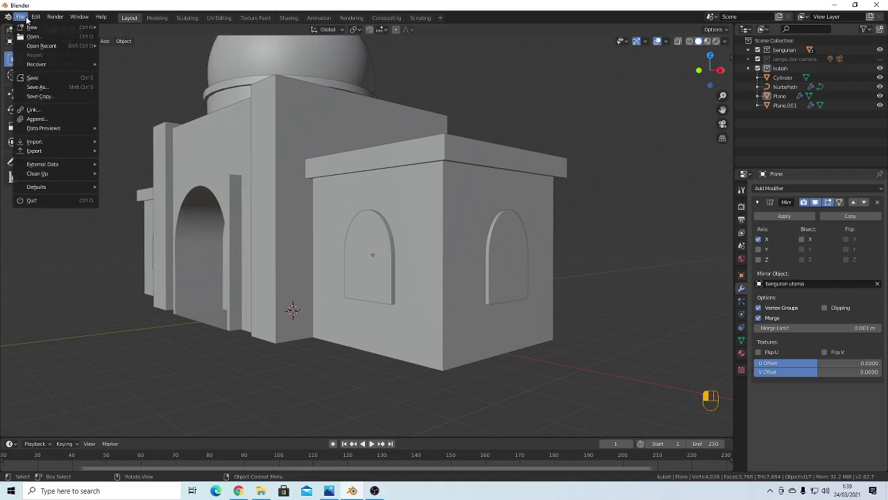
mouse_move(39, 20)
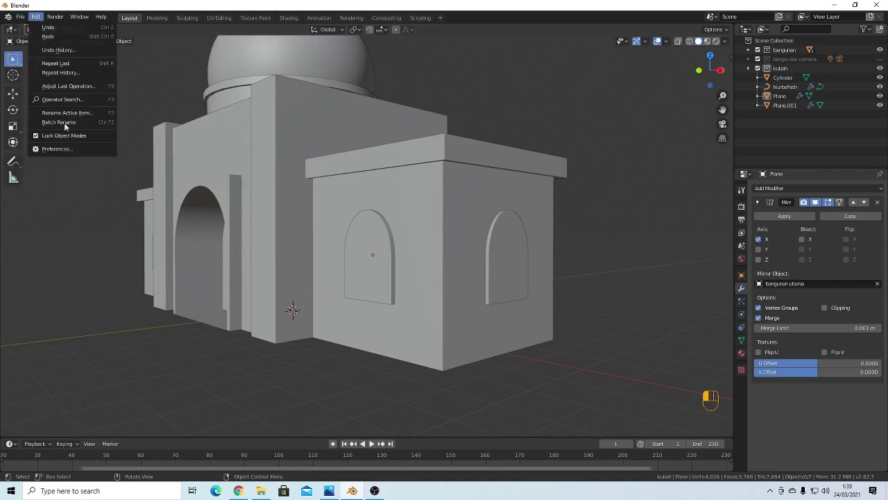
click(57, 148)
click(256, 61)
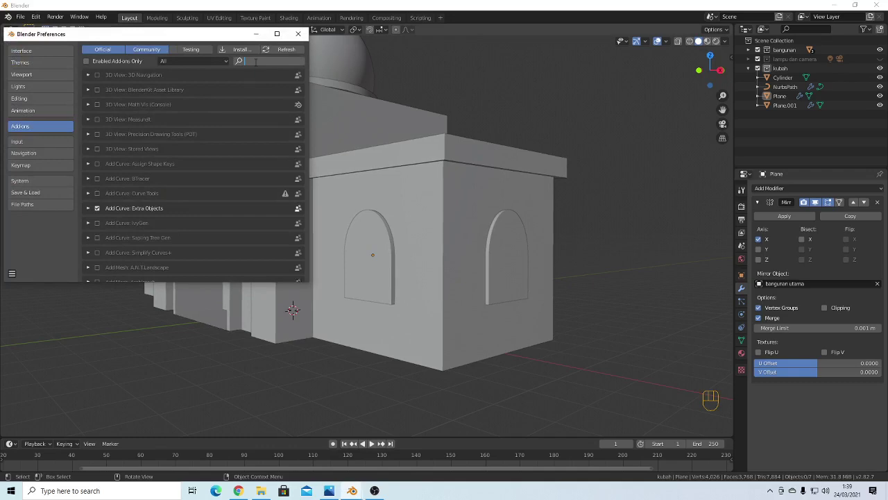
text(bool)
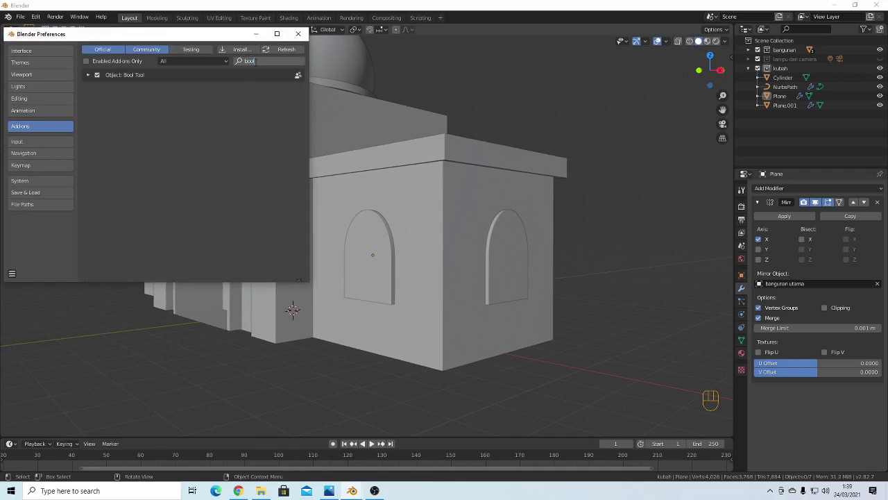
click(11, 273)
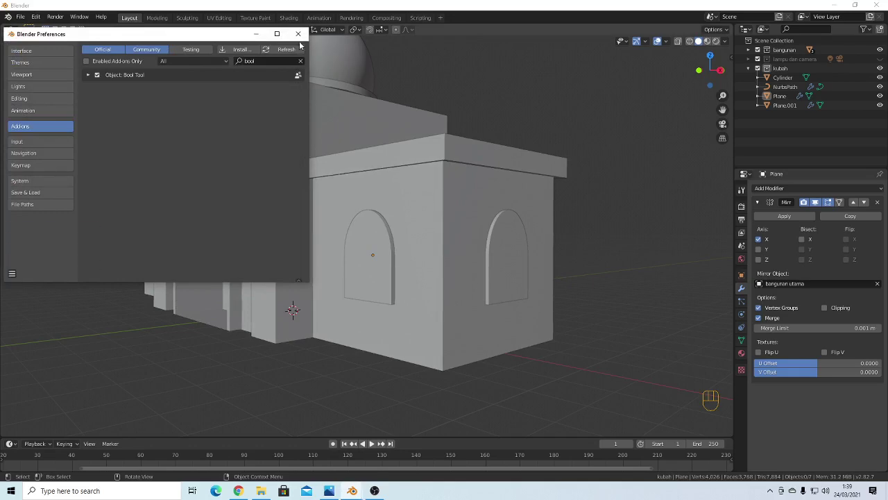
click(298, 34)
Try a Bool Tool Brush Difference with only the front wall's arched block selected
click(398, 292)
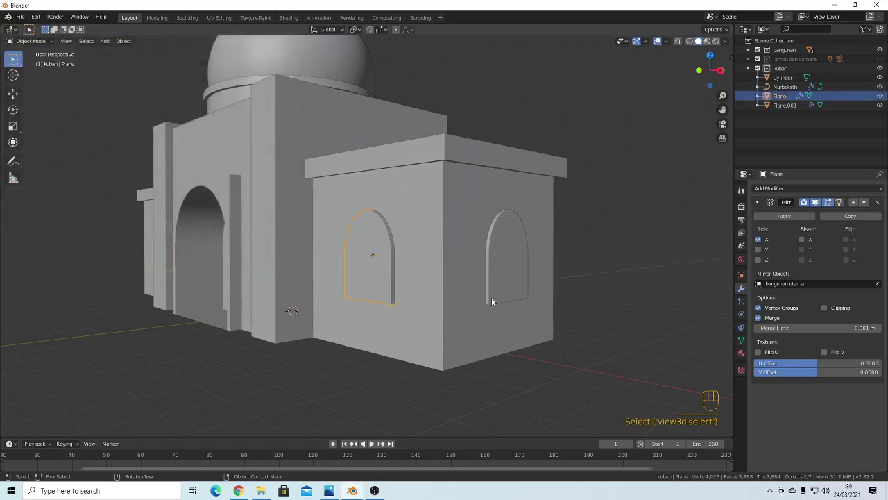
scroll(486, 298, down, 3)
scroll(451, 281, up, 3)
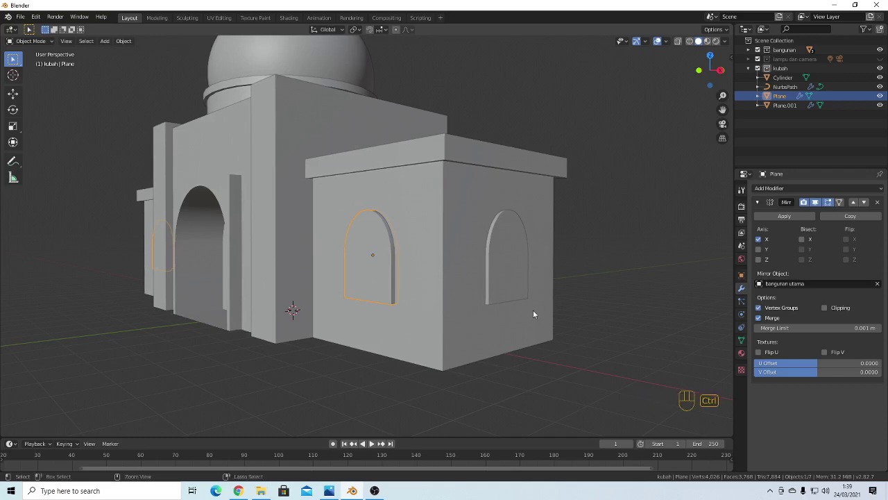
key(shift+ctrl+b)
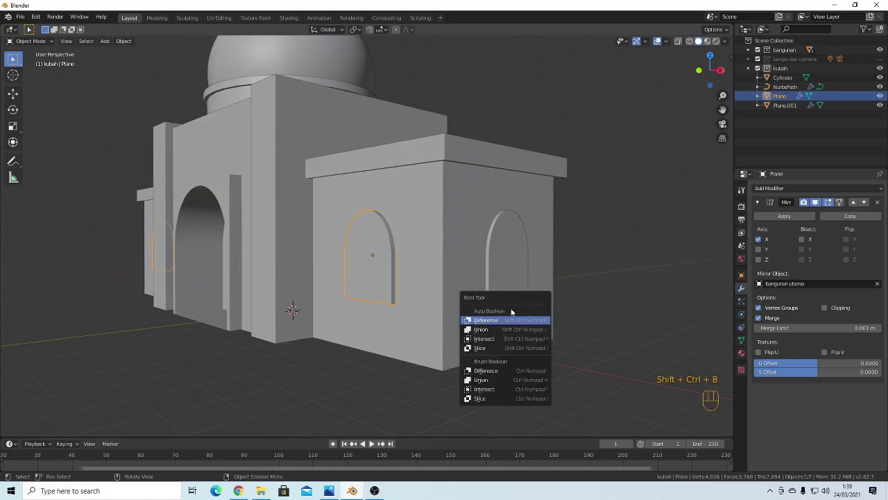
click(494, 373)
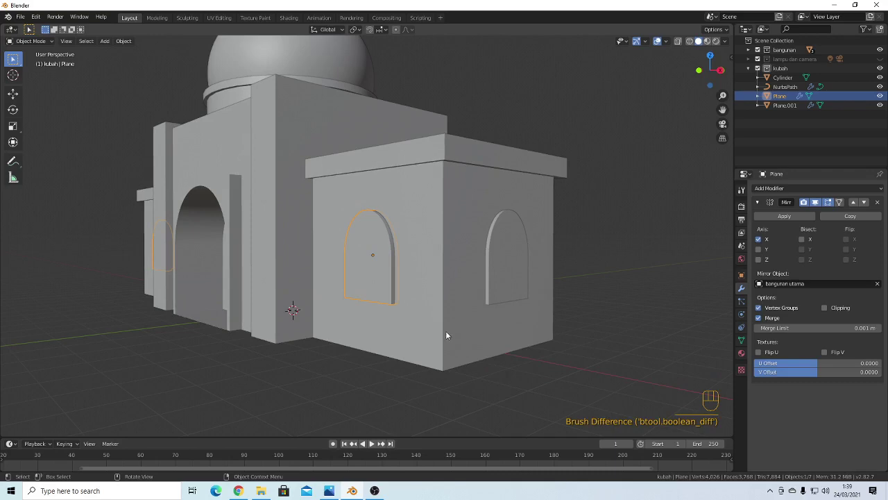
middle_drag(446, 333, 461, 280)
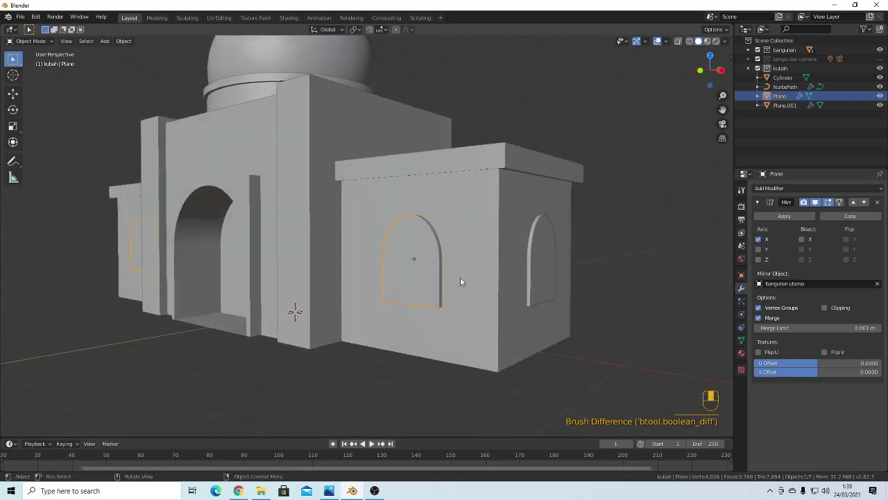
click(499, 258)
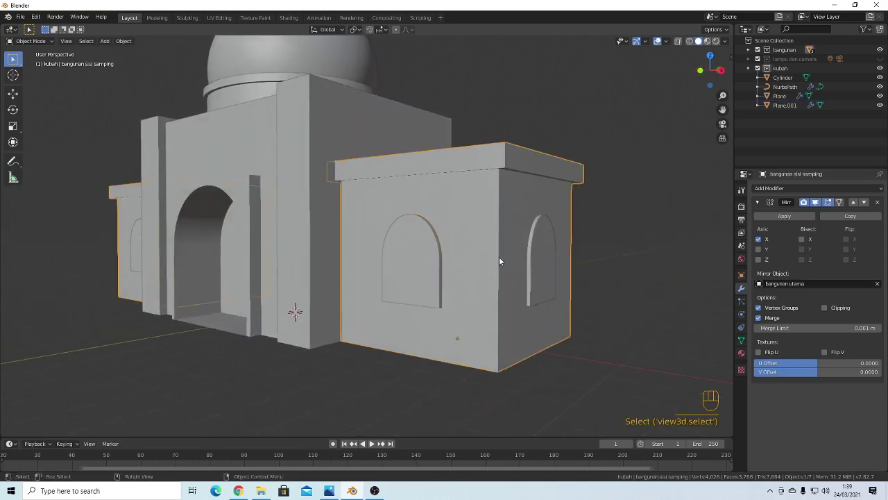
click(433, 273)
click(462, 226)
scroll(451, 316, up, 2)
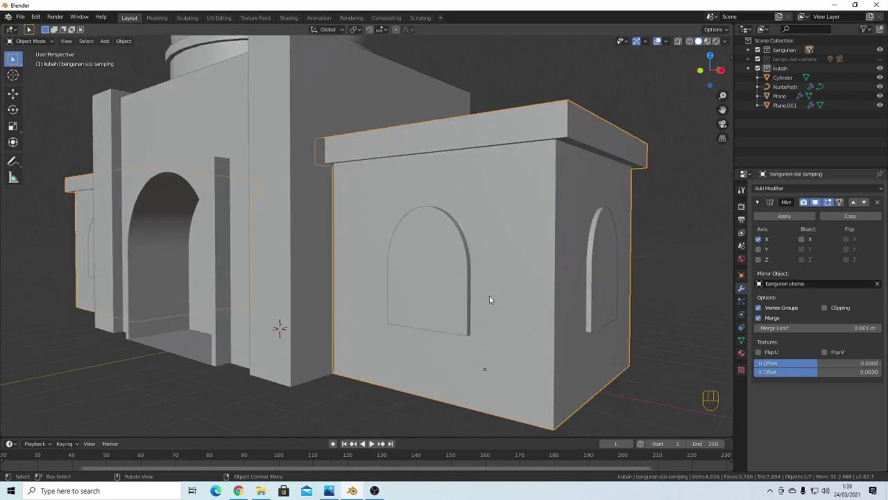
scroll(603, 295, down, 3)
middle_drag(603, 294, 495, 284)
shift+click(405, 280)
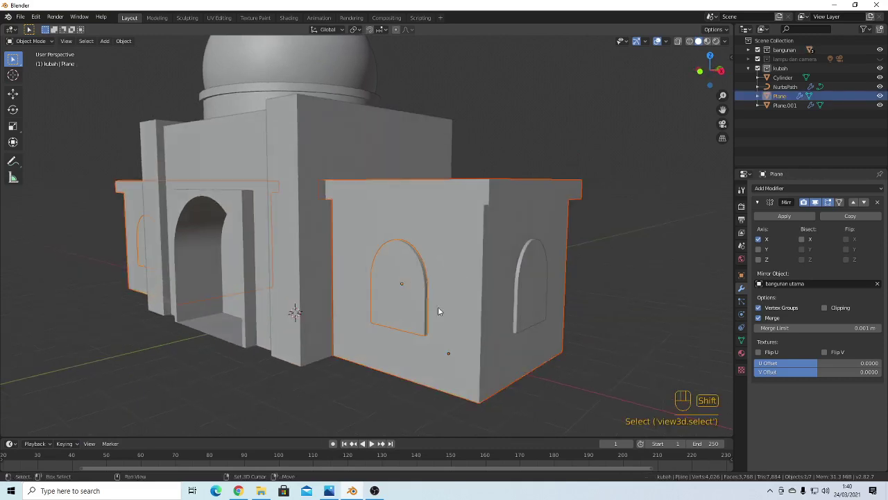
scroll(443, 302, up, 2)
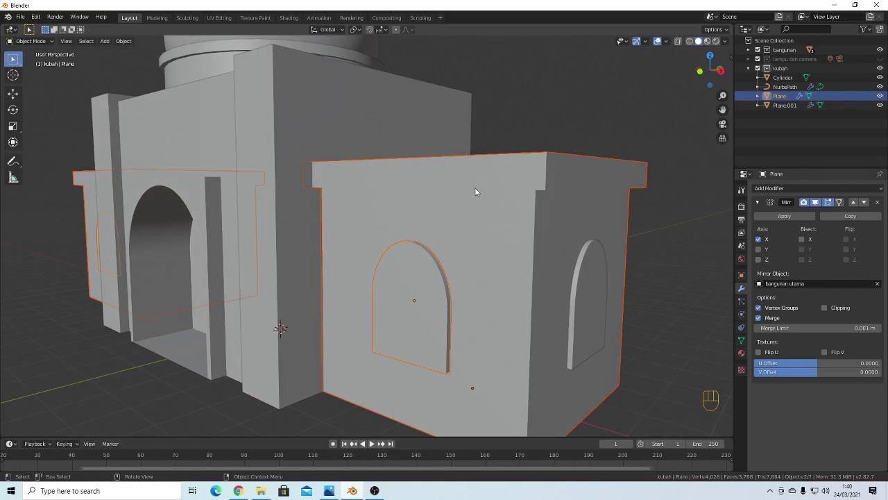
click(504, 244)
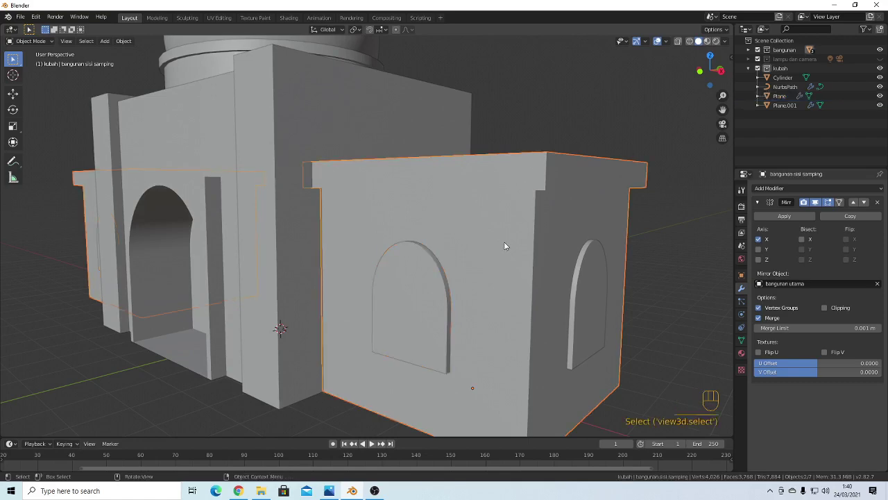
Cut the front wall's arched block out of bangunan sisi samping with a Bool Tool Brush Difference
click(428, 277)
shift+click(488, 235)
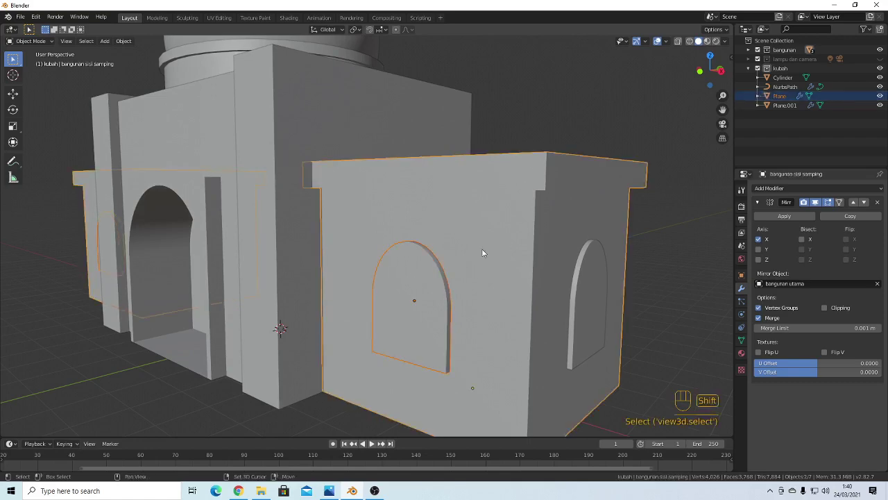
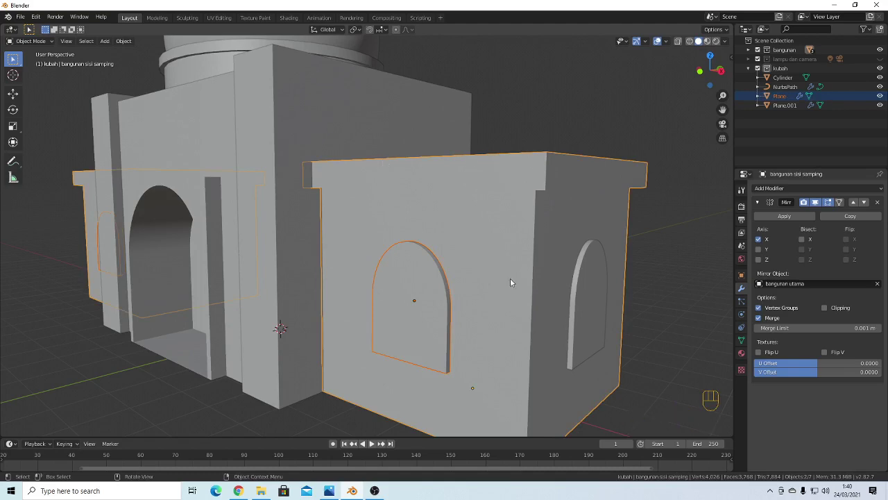
scroll(517, 344, down, 3)
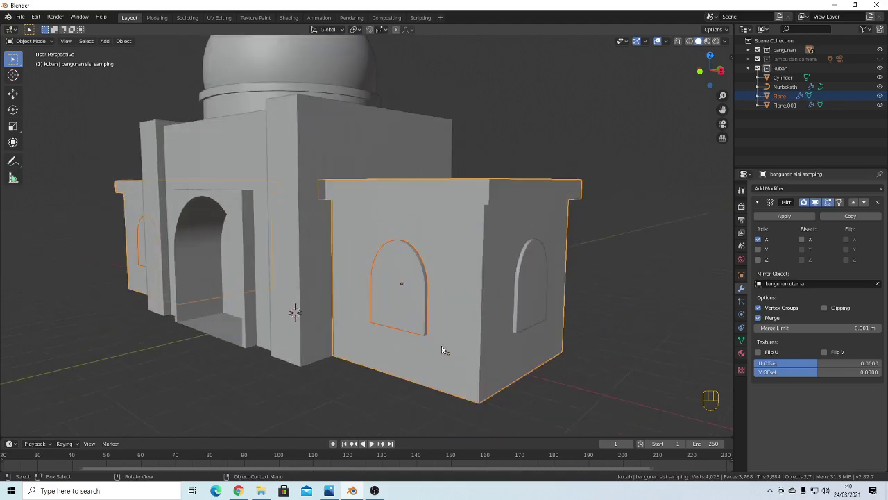
scroll(437, 340, up, 5)
scroll(478, 295, down, 4)
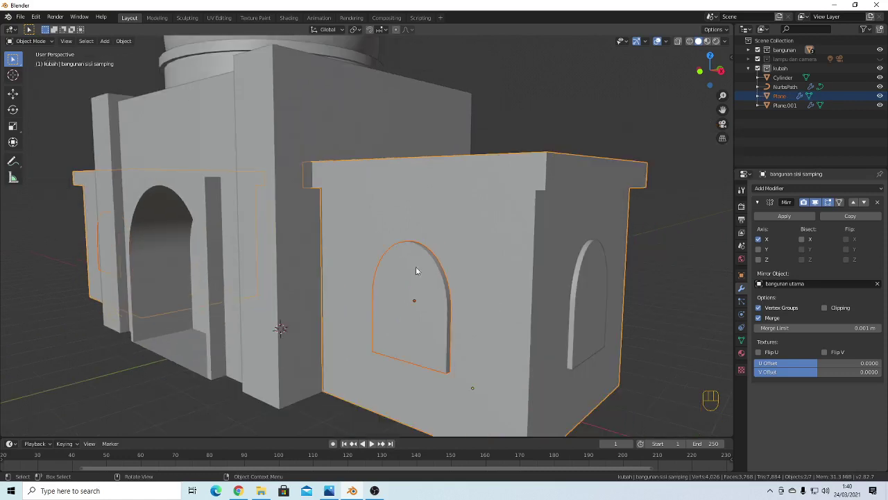
mouse_move(413, 301)
middle_down()
mouse_move(506, 338)
mouse_move(402, 302)
middle_up()
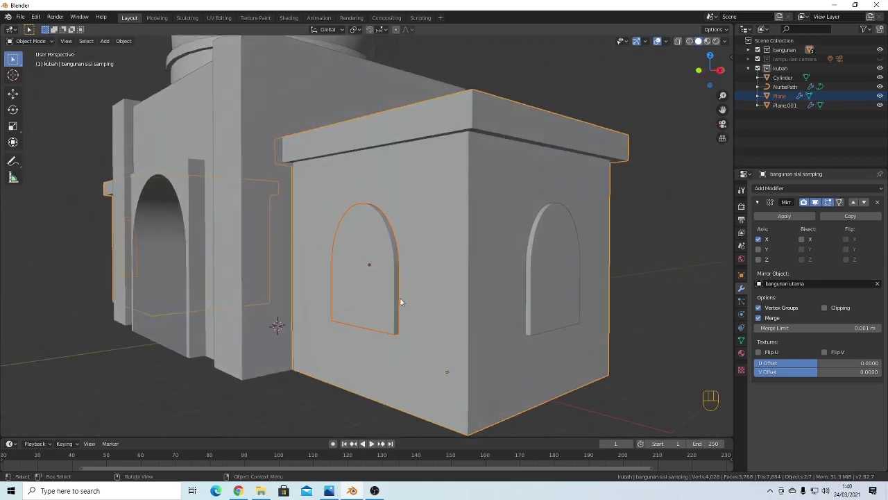
scroll(423, 310, up, 2)
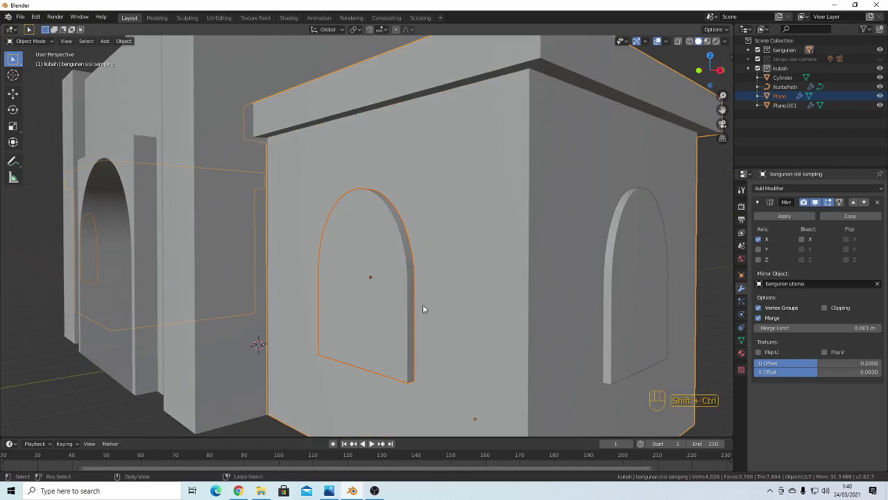
key(shift+ctrl+b)
click(396, 359)
mouse_move(417, 308)
middle_down()
mouse_move(421, 298)
mouse_move(405, 301)
mouse_move(417, 305)
middle_up()
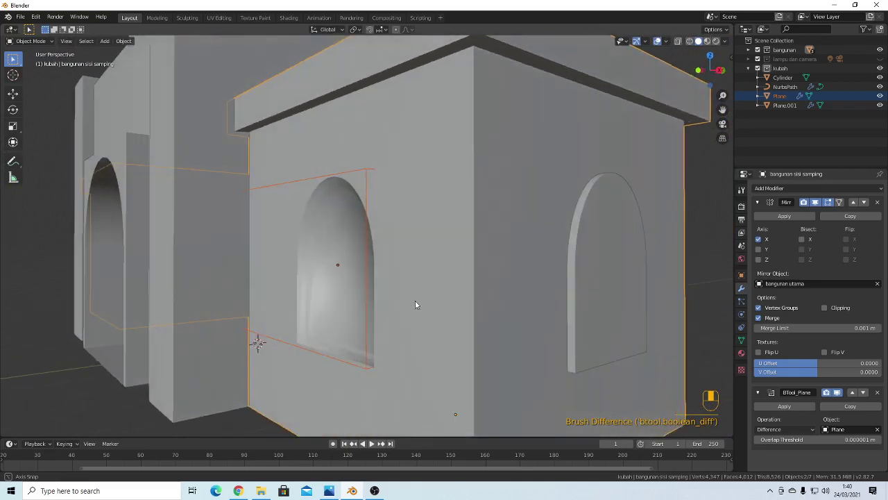
scroll(394, 334, up, 3)
scroll(389, 327, down, 4)
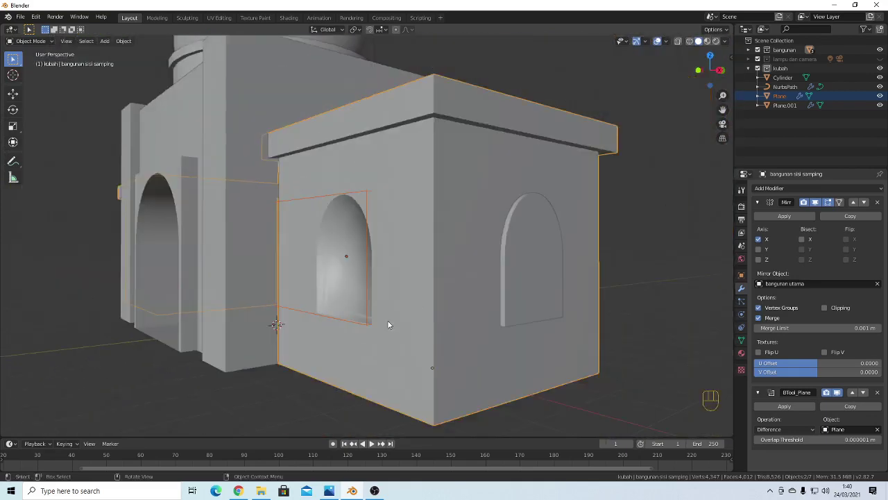
Enable Auto Smooth for the normals of bangunan sisi samping to correct the shading around the front window recess
click(399, 247)
scroll(317, 320, up, 5)
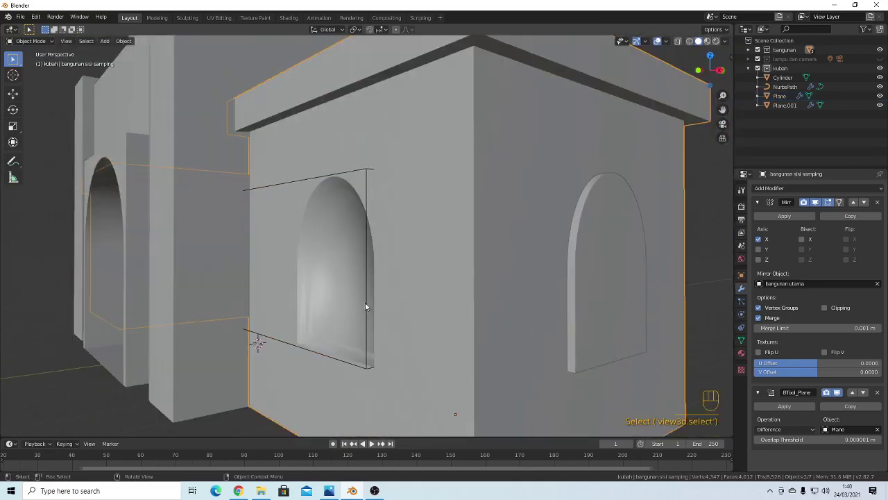
scroll(319, 331, down, 3)
mouse_move(375, 328)
middle_down()
mouse_move(363, 326)
mouse_move(377, 326)
middle_up()
click(475, 189)
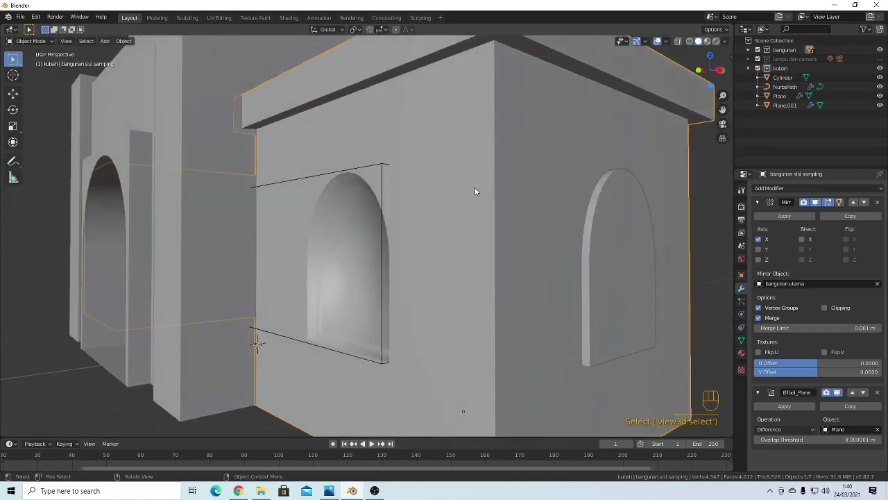
click(741, 340)
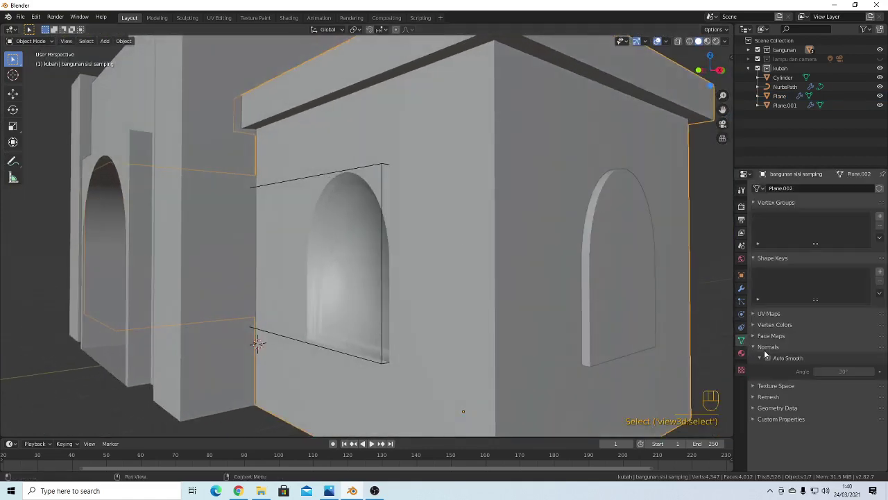
click(767, 358)
scroll(514, 305, down, 2)
middle_drag(513, 306, 428, 294)
scroll(427, 293, up, 10)
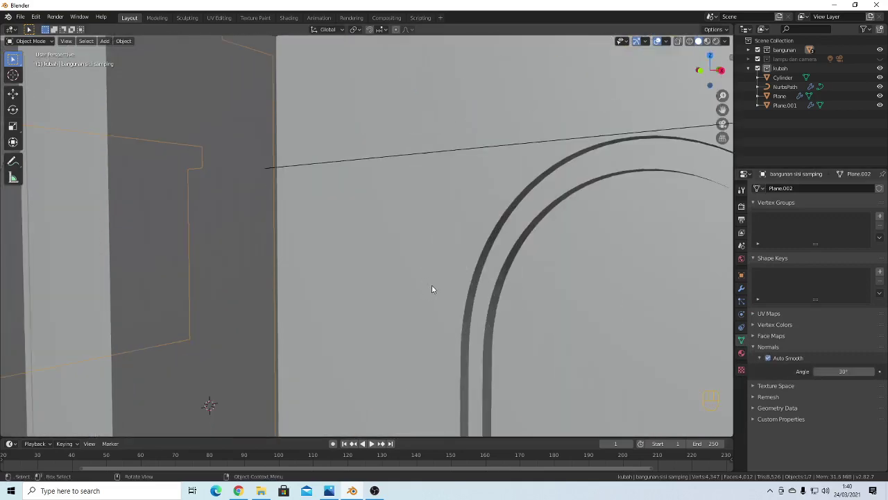
scroll(317, 224, down, 10)
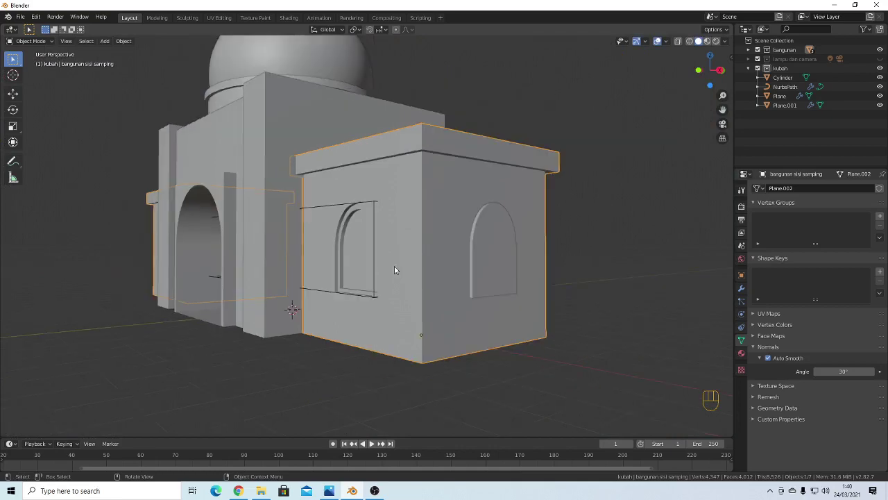
Try cutting the outer side wall's arched block out of bangunan sisi samping with a Bool Tool Brush Difference
click(310, 297)
mouse_move(309, 293)
middle_down()
mouse_move(362, 292)
mouse_move(307, 300)
middle_up()
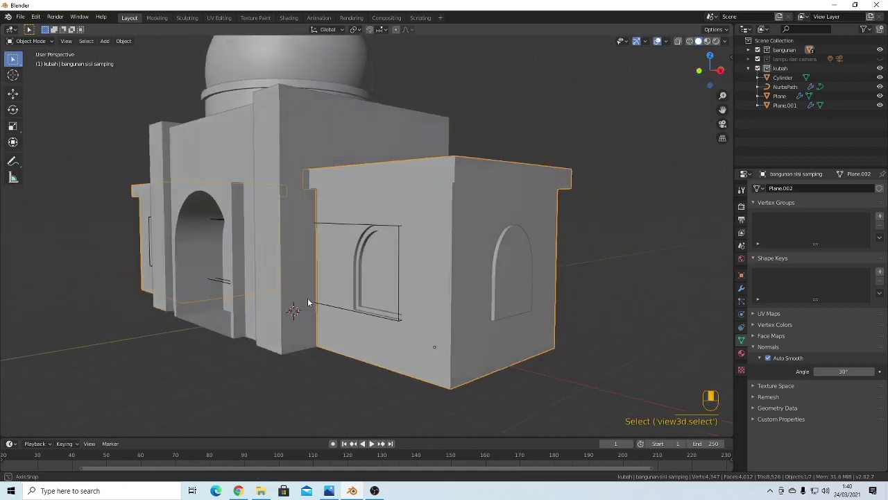
click(511, 272)
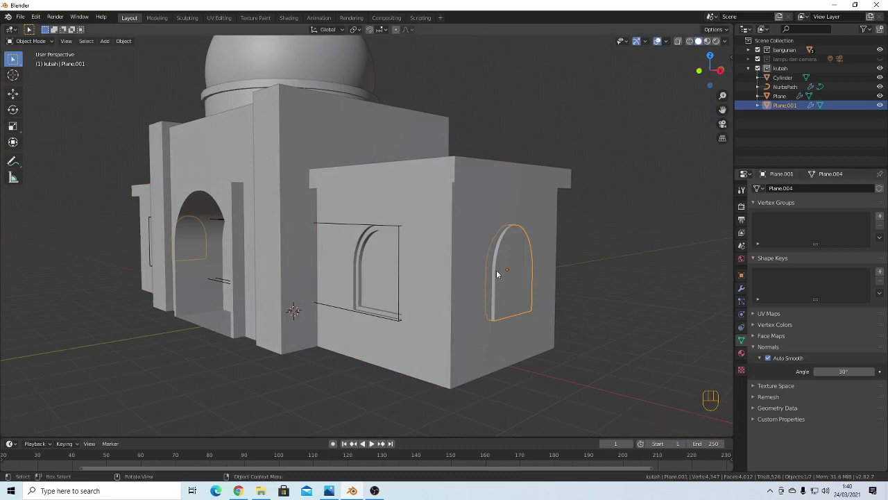
click(472, 213)
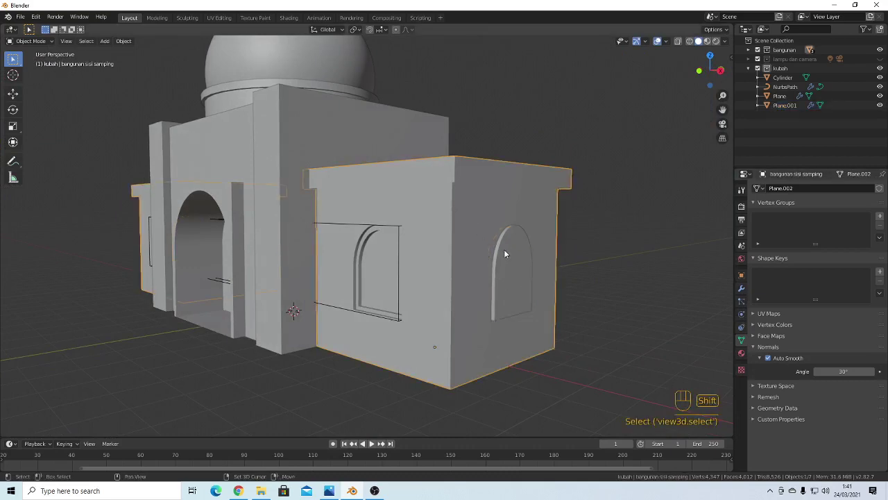
shift+click(506, 253)
shift+click(479, 211)
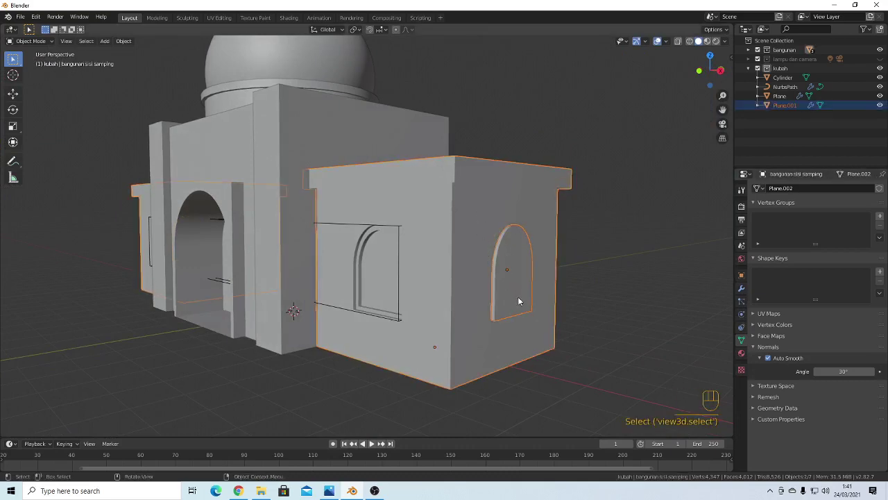
key(ctrl+shift+b)
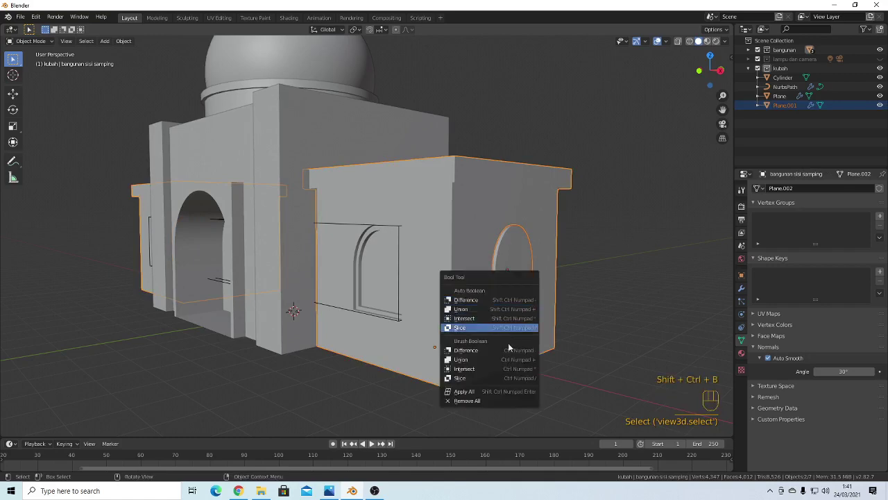
click(514, 360)
click(590, 306)
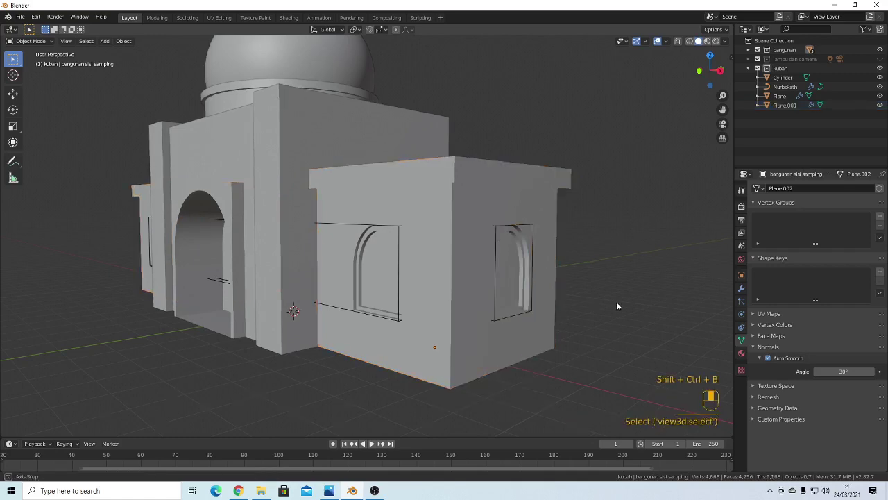
Examine the arched window recesses on the front and outer walls of both side buildings
middle_drag(617, 303, 693, 311)
scroll(693, 307, down, 5)
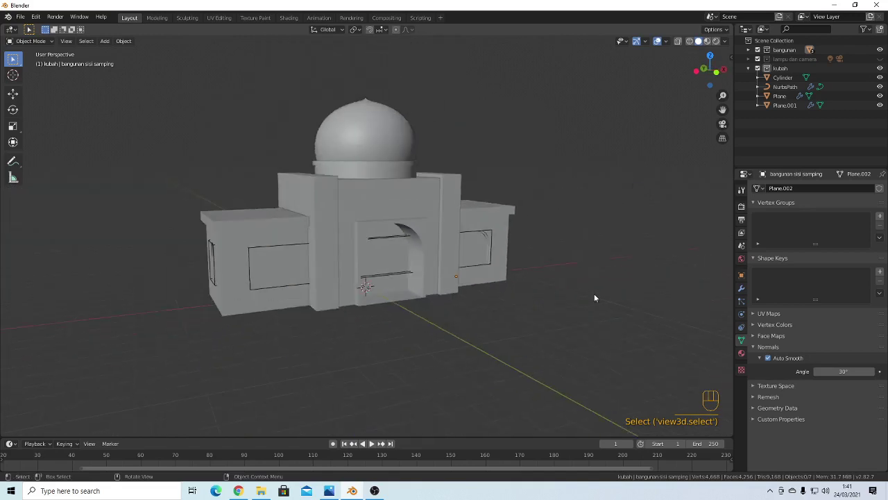
middle_drag(594, 294, 532, 299)
scroll(408, 284, up, 3)
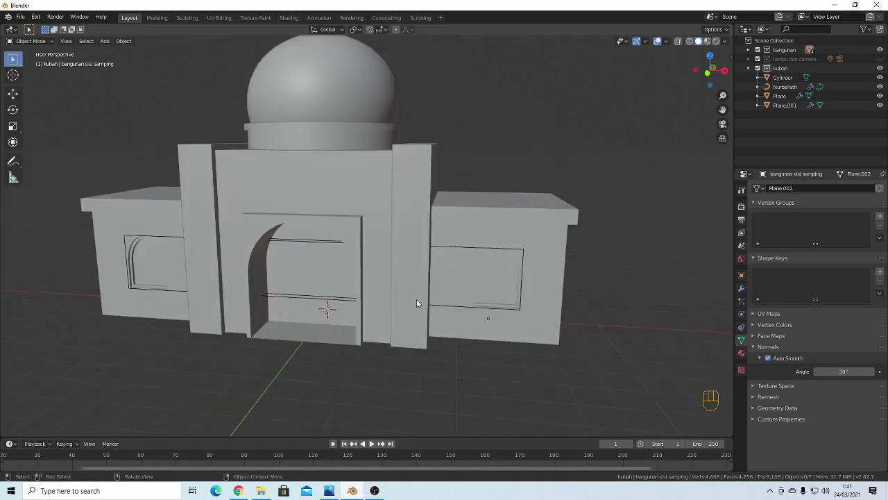
scroll(416, 299, up, 3)
scroll(417, 300, down, 3)
scroll(415, 308, up, 3)
scroll(427, 305, down, 4)
scroll(551, 307, up, 2)
click(563, 292)
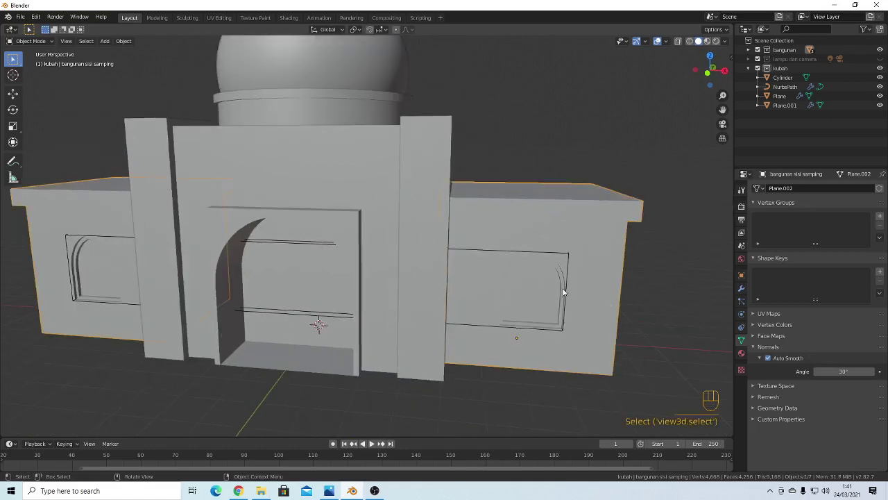
scroll(591, 287, down, 4)
middle_drag(590, 287, 552, 292)
scroll(577, 280, up, 1)
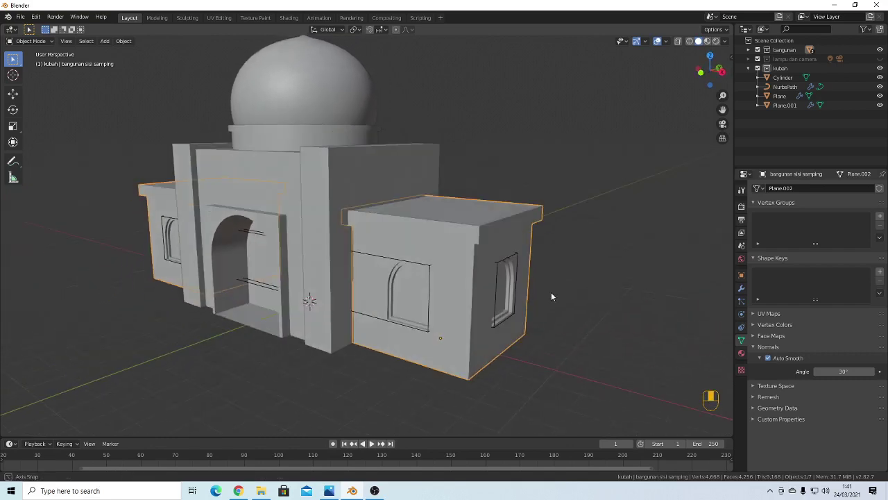
Undo the Brush Difference on the outer side wall and clear the selection
key(ctrl+z)
key(ctrl+z)
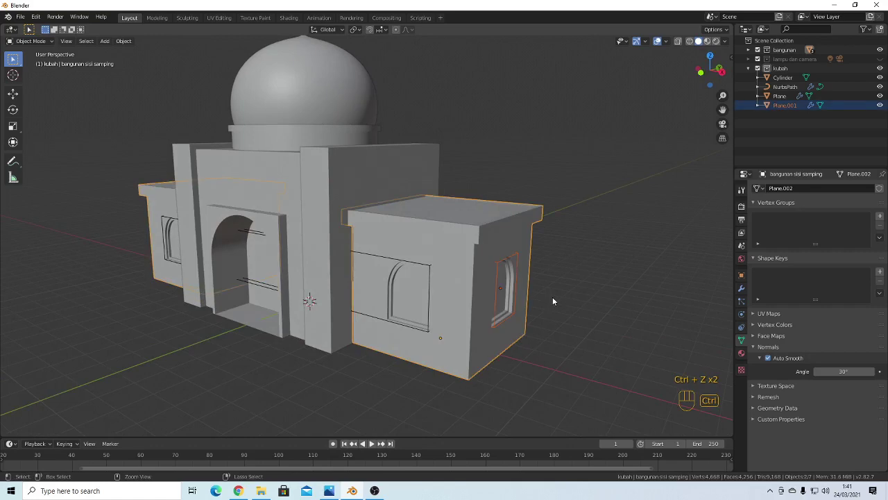
key(ctrl+z)
click(604, 297)
Duplicate the outer side wall's arched block and move the copy straight up along Z, above the building
click(509, 318)
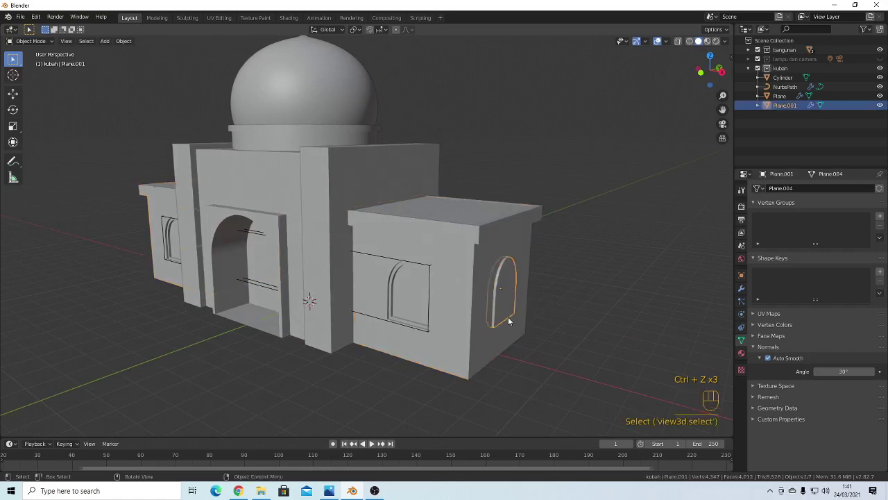
scroll(510, 311, down, 1)
scroll(510, 315, up, 1)
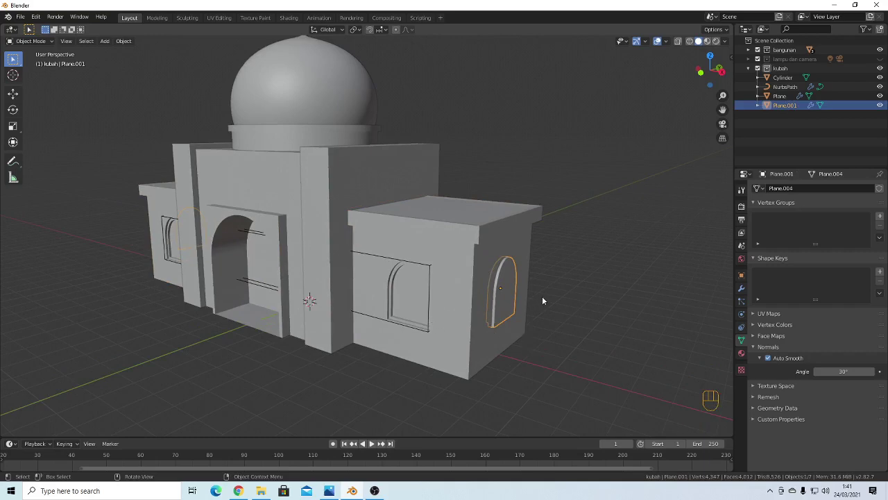
scroll(517, 309, up, 1)
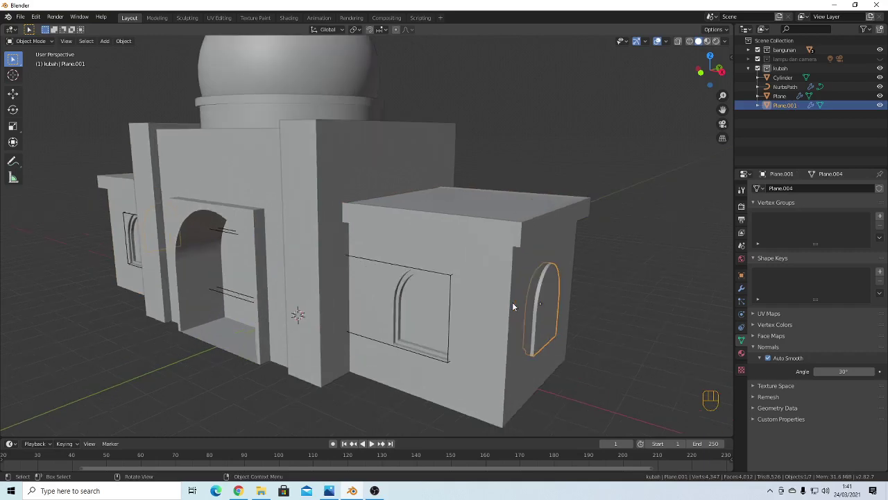
scroll(507, 307, down, 1)
key(shift)
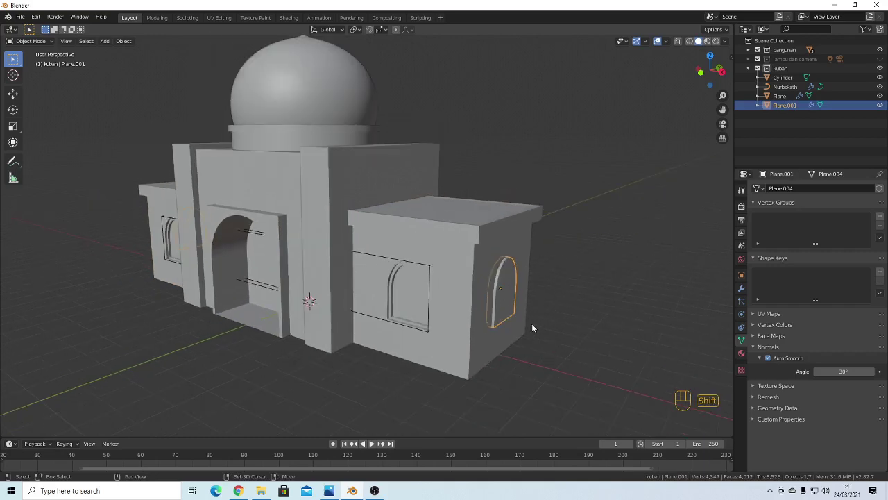
key(shift+d)
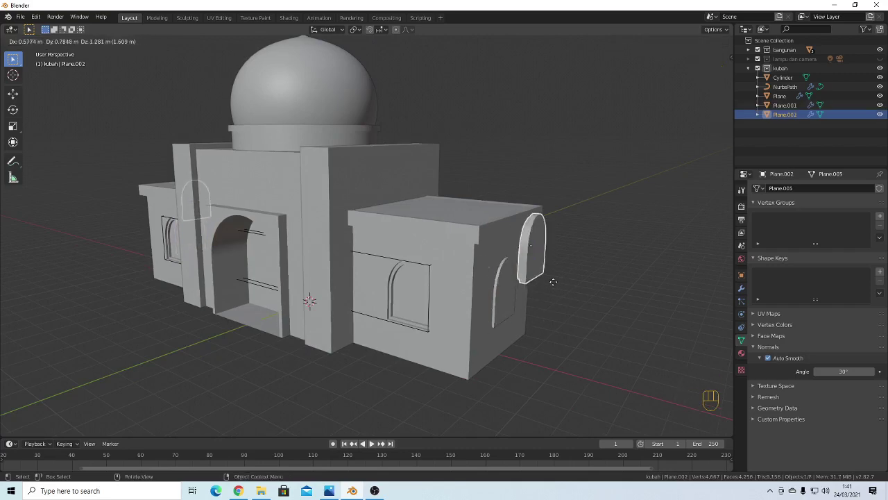
key(z)
click(563, 104)
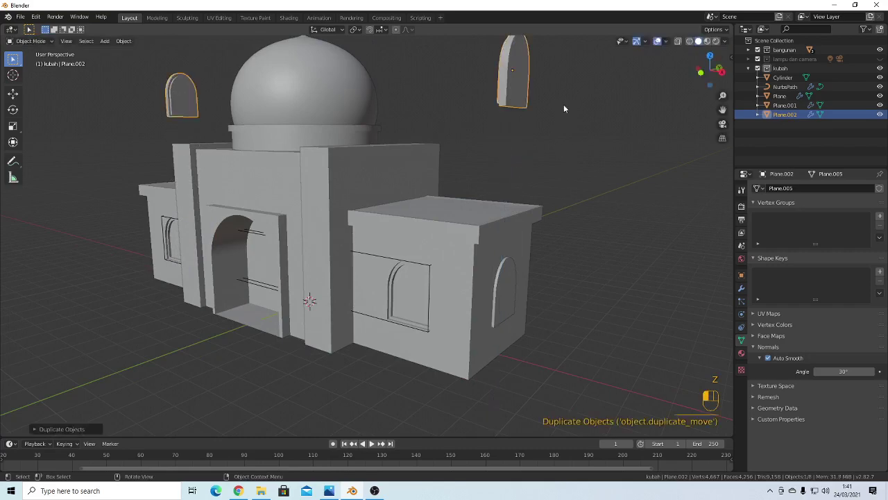
Remove the Mirror modifier from the raised copy of the arched block and clear the selection
scroll(551, 149, down, 2)
click(505, 165)
click(462, 141)
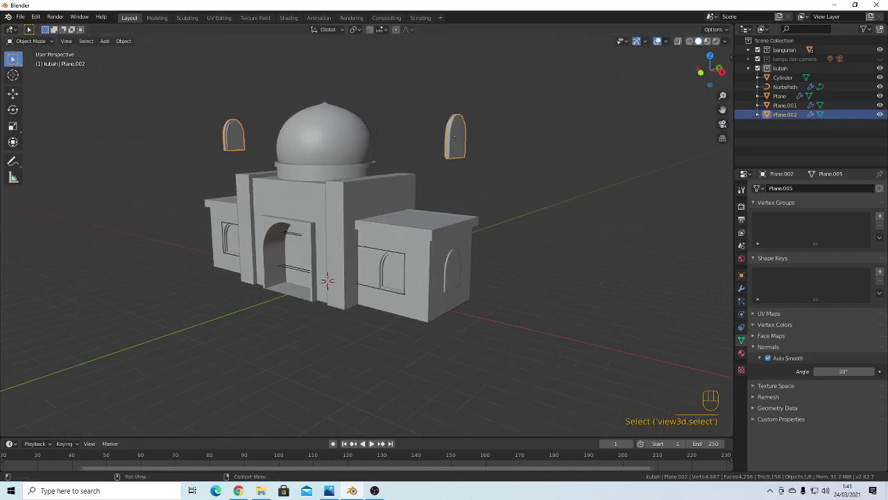
click(741, 288)
click(876, 207)
click(541, 228)
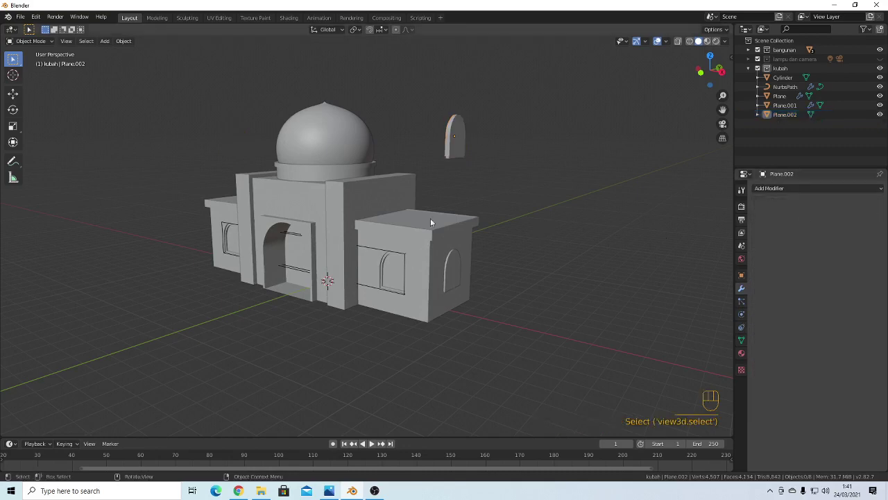
Cut the outer side wall's arched block out of bangunan sisi samping with a Bool Tool Brush Difference
middle_drag(430, 218, 478, 289)
click(478, 293)
scroll(489, 296, up, 3)
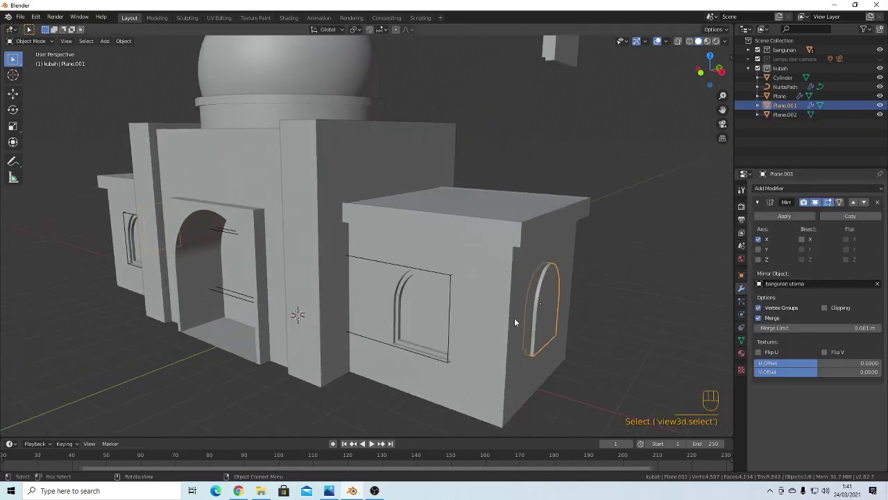
shift+drag(520, 270, 531, 288)
middle_drag(642, 316, 604, 308)
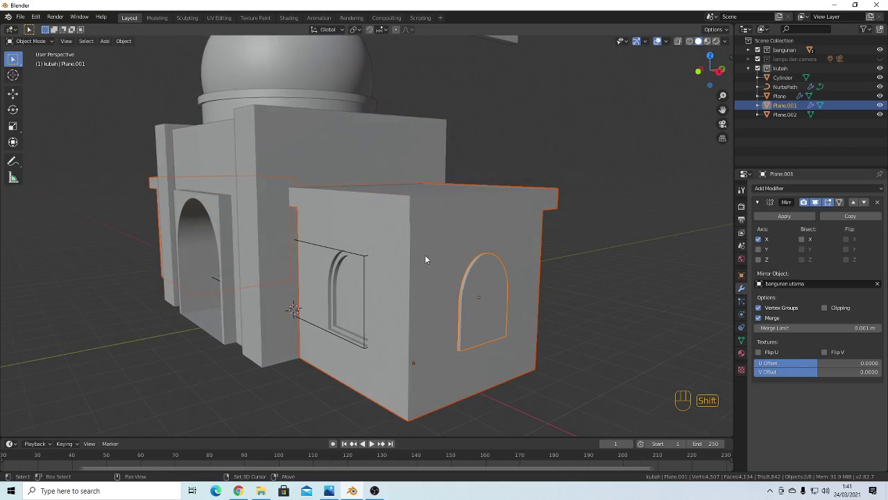
shift+click(429, 230)
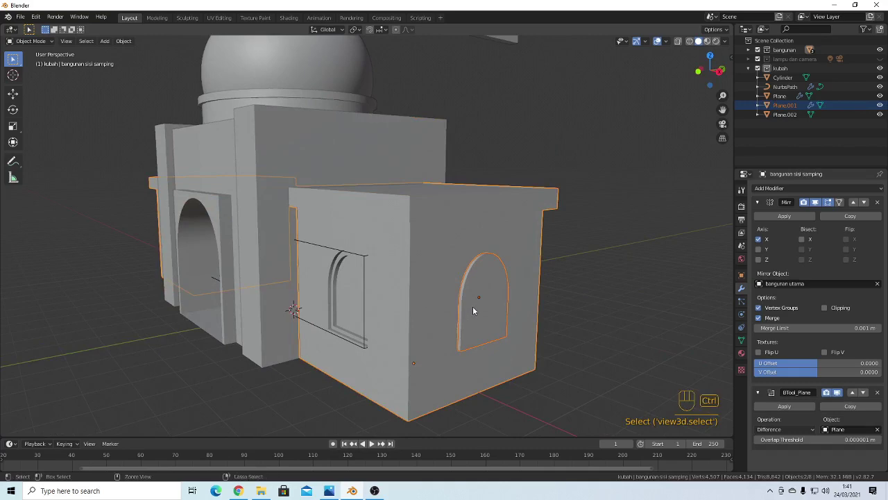
key(shift+ctrl+b)
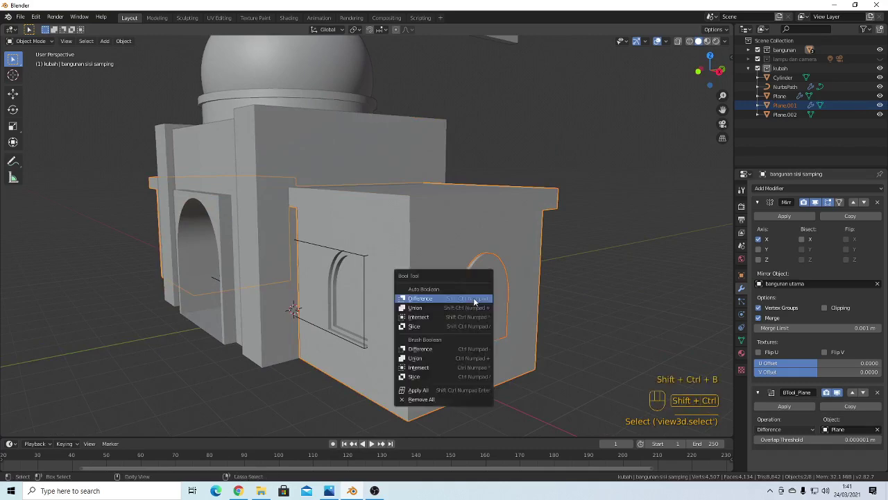
click(442, 350)
click(582, 292)
Rotate the floating arched block copy 90° about the Z axis so that it faces the front
scroll(444, 239, down, 4)
middle_drag(402, 224, 534, 175)
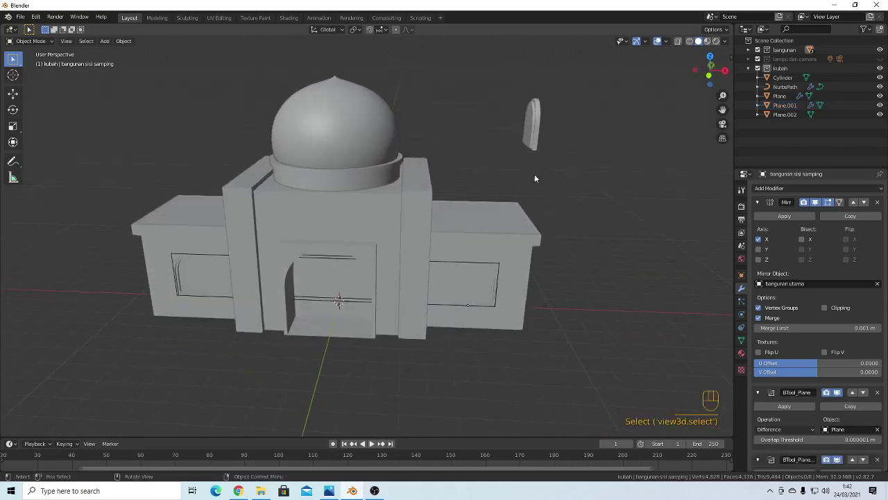
click(535, 136)
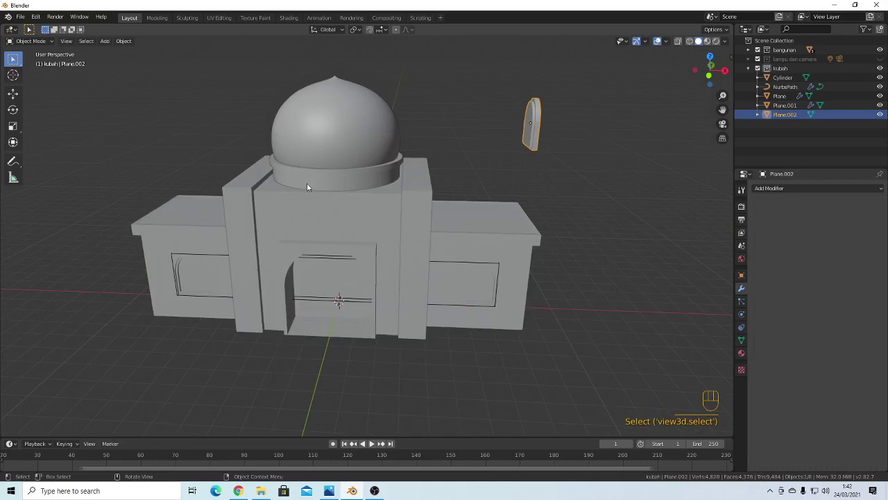
scroll(344, 204, up, 2)
scroll(282, 157, up, 3)
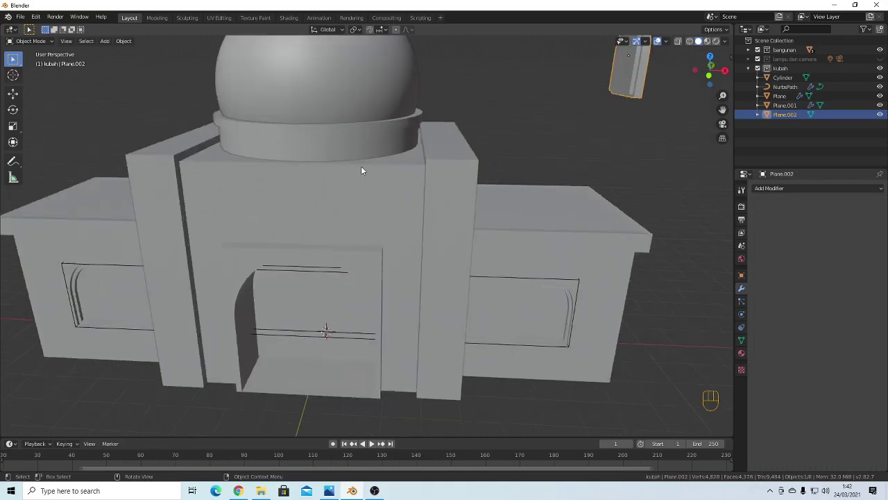
middle_drag(361, 166, 391, 166)
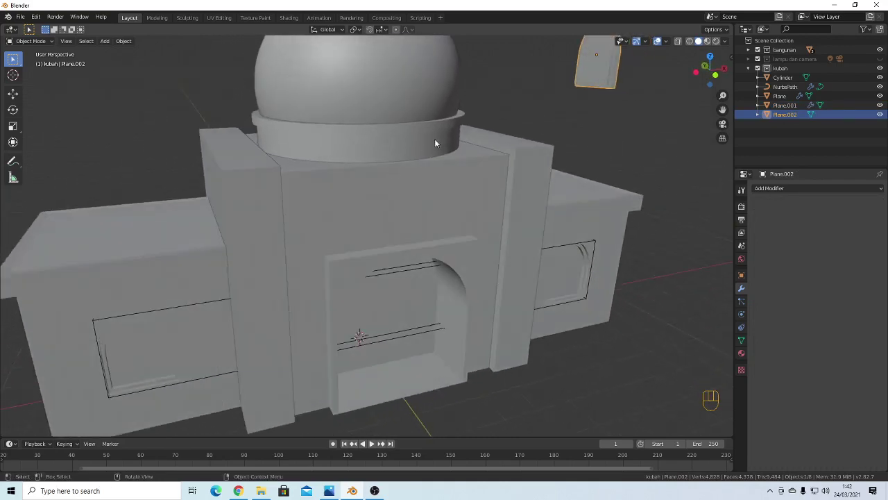
middle_drag(434, 143, 553, 163)
click(553, 163)
scroll(597, 150, down, 4)
scroll(491, 157, up, 2)
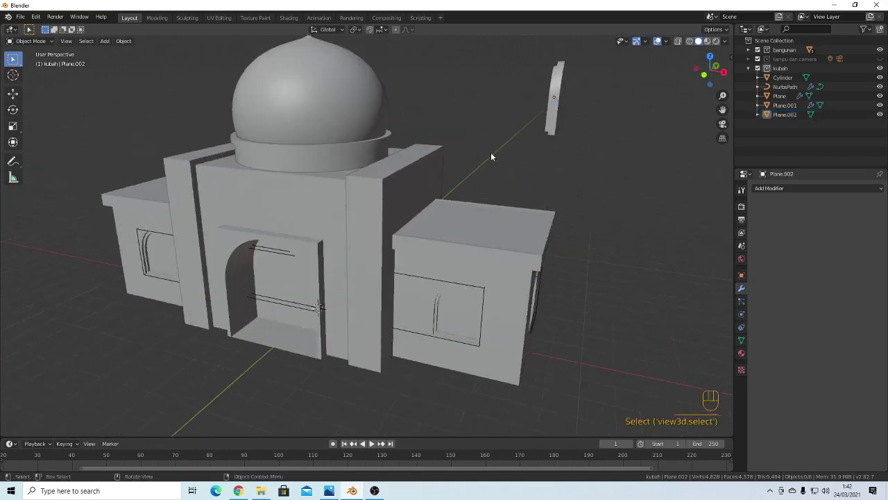
click(558, 114)
text(rz)
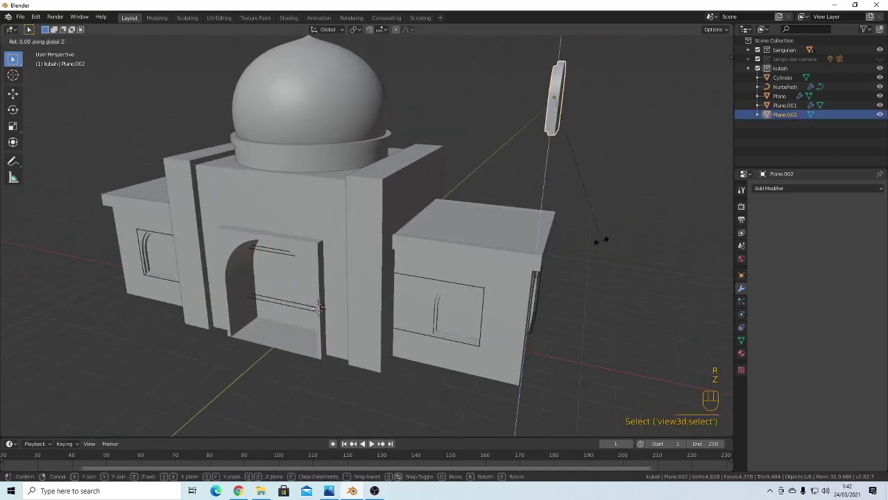
text(90)
key(Return)
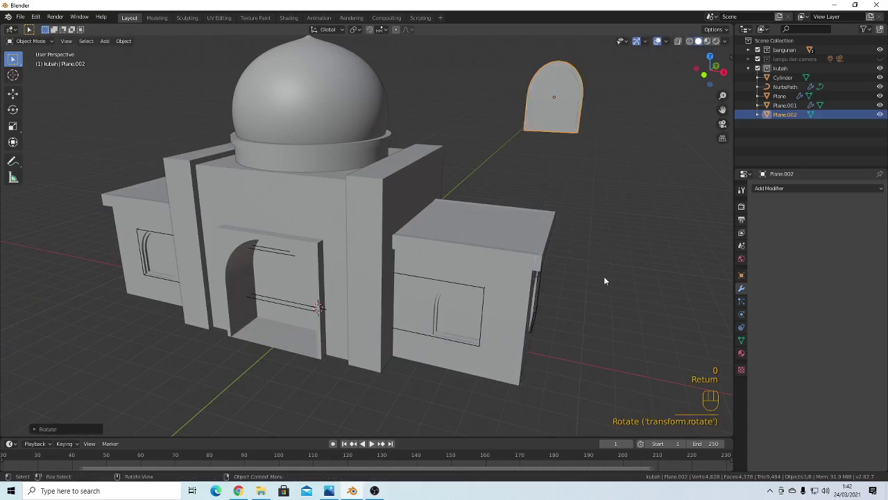
Try rotating the floating arched block another 180° about the Z axis, and undo that rotation
text(rz180)
key(Return)
key(r)
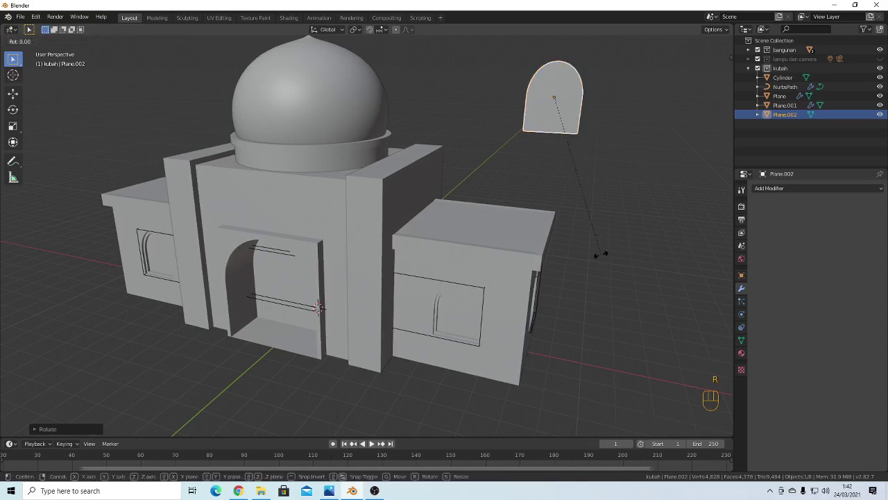
click(601, 256)
key(ctrl+z)
key(ctrl+z)
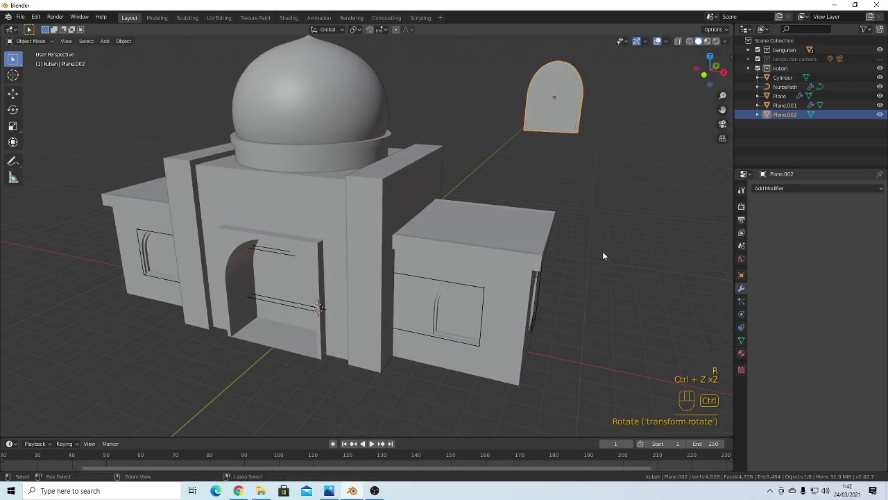
Move the floating arched block along X and Y to the front of the dome
click(614, 170)
mouse_move(614, 170)
middle_down()
mouse_move(614, 145)
mouse_move(586, 144)
mouse_move(609, 156)
middle_up()
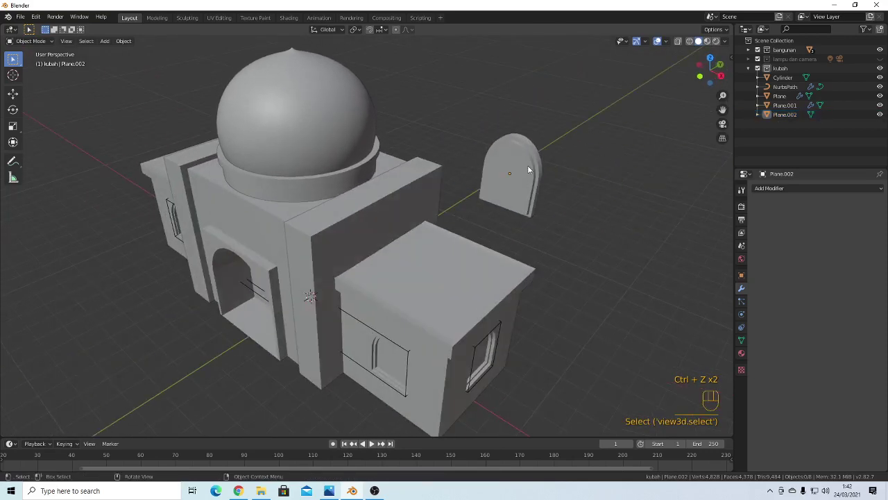
click(529, 168)
middle_drag(596, 230, 626, 207)
key(g)
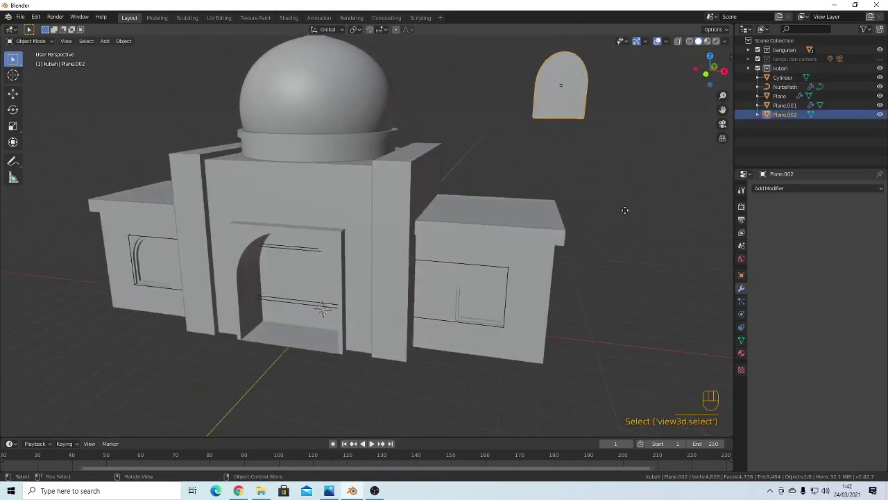
key(x)
click(359, 209)
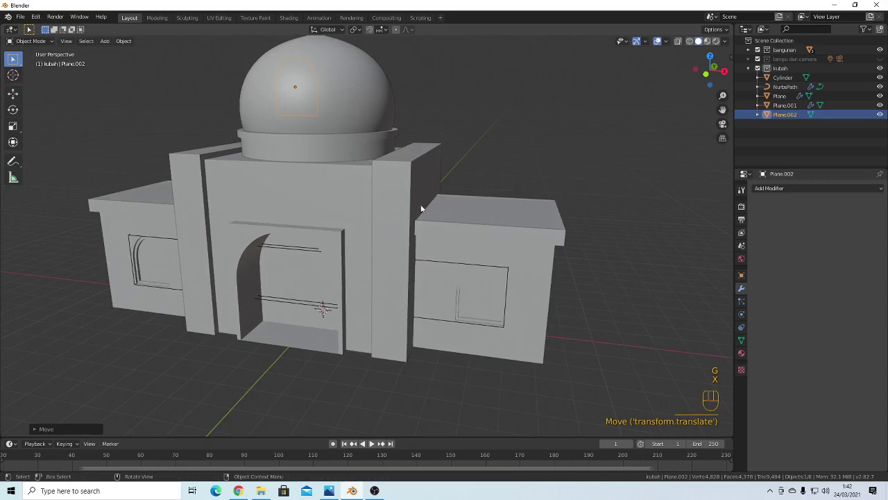
key(g)
key(y)
click(387, 224)
Lower the arched block along Z towards the dome's cylindrical base and scale it down to window size
middle_drag(387, 224, 565, 228)
key(g)
key(z)
click(431, 182)
key(s)
click(421, 179)
In the front view, move the small arched block about 0.78 m along X to centre it on the dome's base
key(grave)
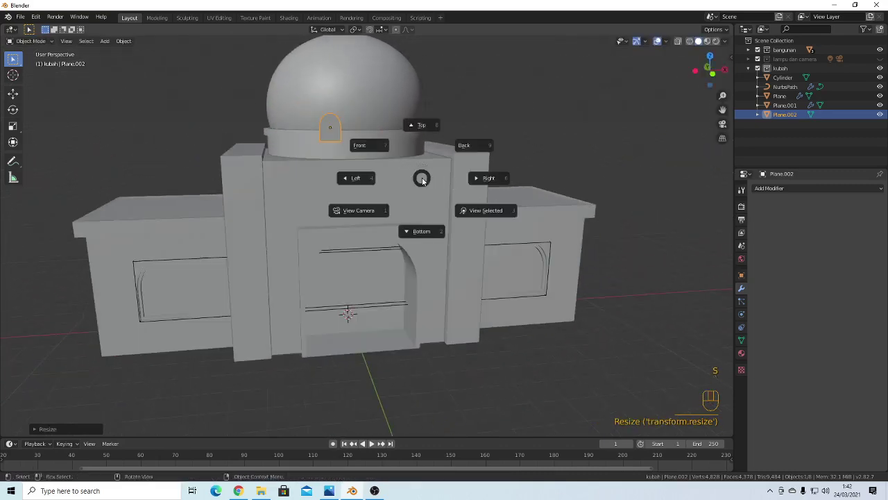
click(368, 146)
key(g)
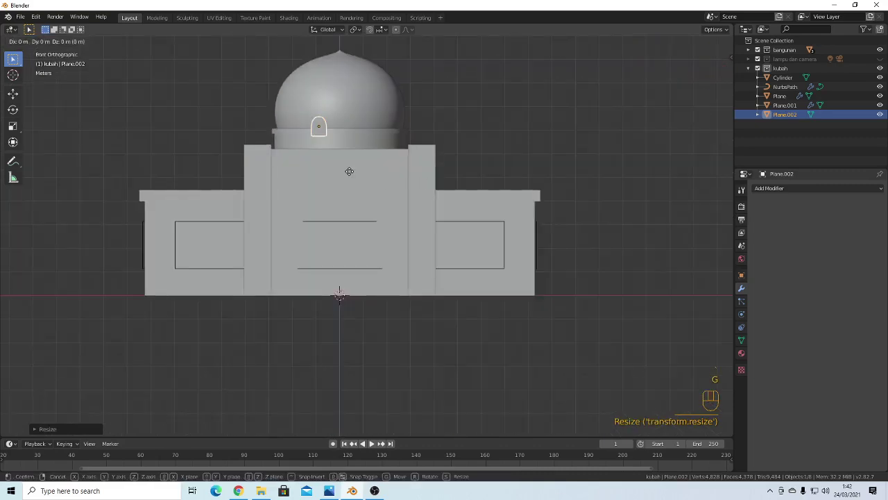
key(x)
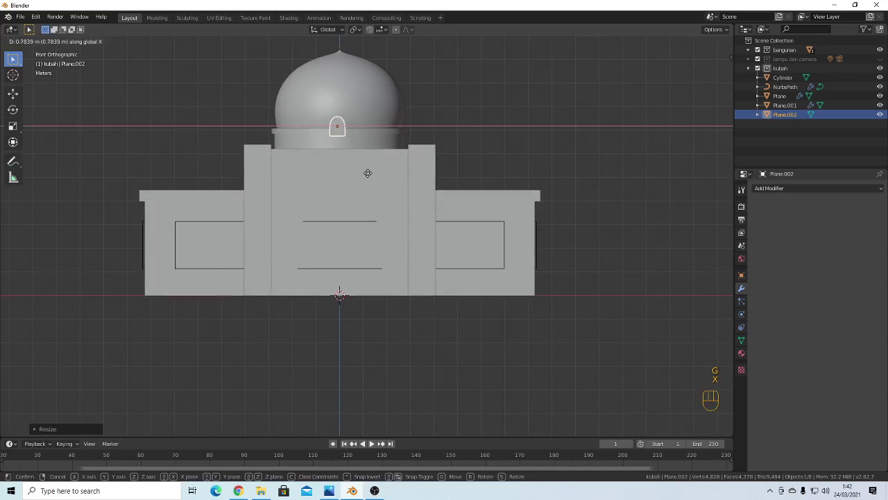
click(367, 173)
Lower the small arched block along Z against the front of the dome's cylindrical base
middle_drag(368, 172, 306, 169)
scroll(281, 179, up, 5)
key(g)
key(z)
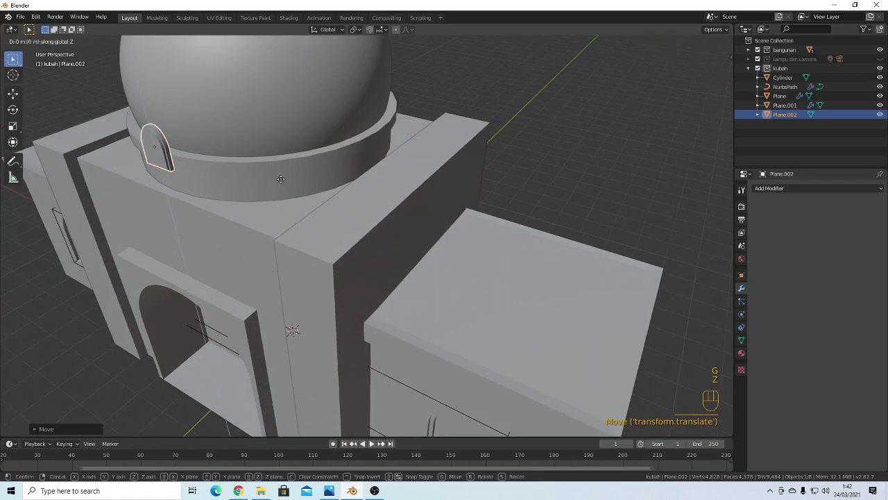
click(233, 217)
Scale the arched block down further and lower it along Z so it fits beneath the cylindrical base's rim
middle_drag(231, 217, 460, 184)
key(s)
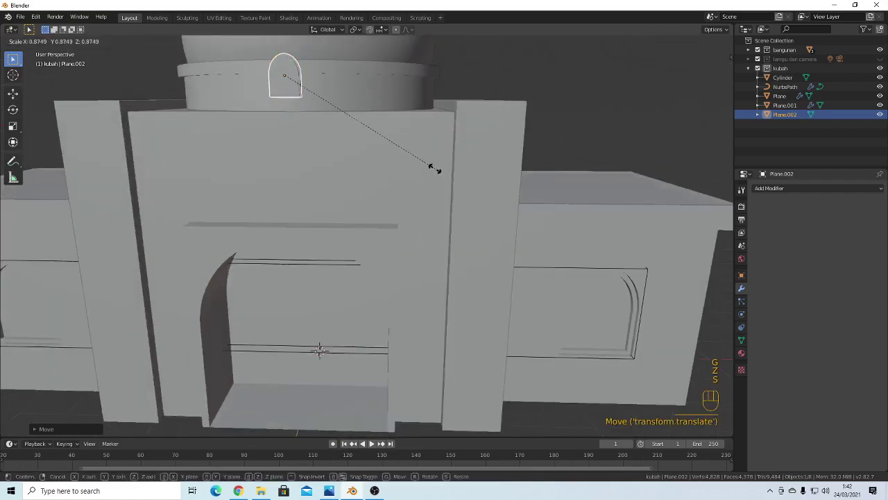
click(406, 158)
key(g)
key(z)
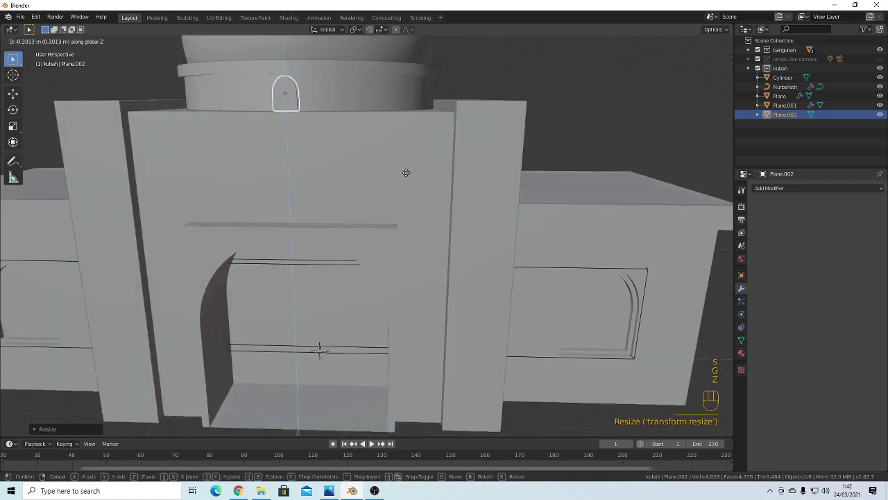
click(405, 168)
scroll(409, 170, down, 5)
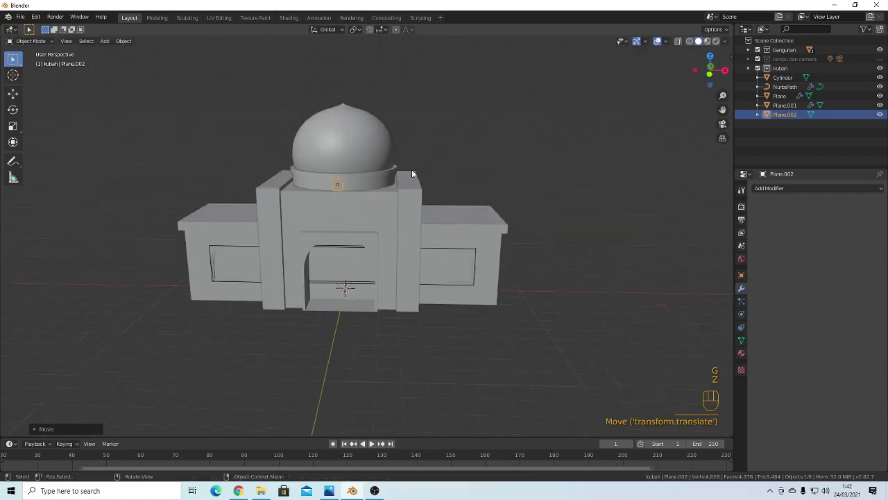
click(463, 238)
Raise the dome's cylindrical base slightly and stretch it along Z to about 1.16 times its height
middle_drag(412, 196, 366, 206)
scroll(281, 145, up, 3)
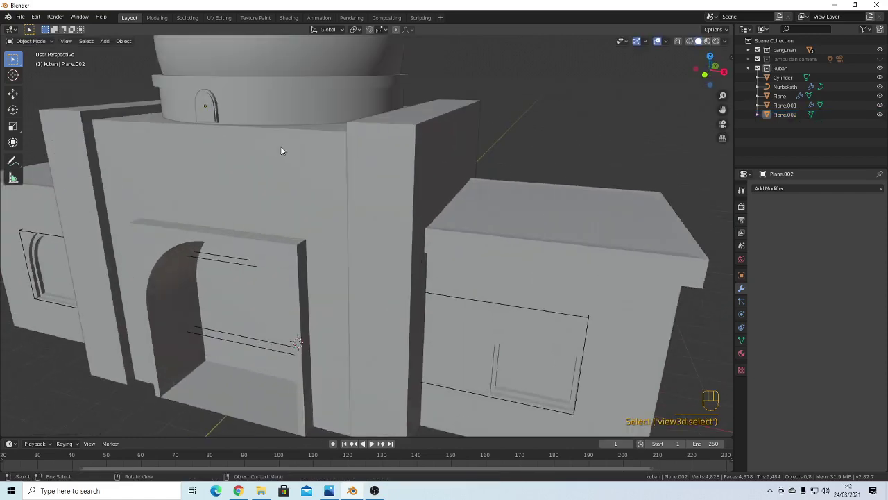
middle_drag(280, 146, 319, 144)
scroll(387, 129, down, 2)
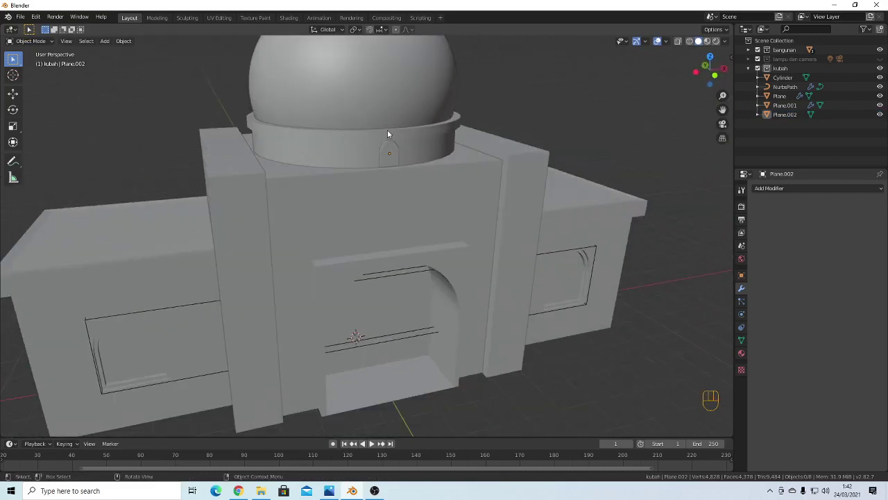
click(338, 150)
key(g)
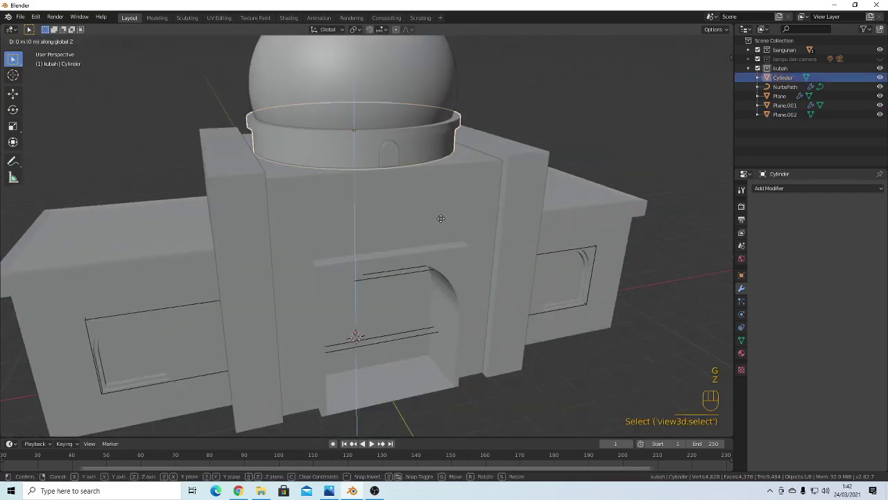
key(z)
key(s)
key(z)
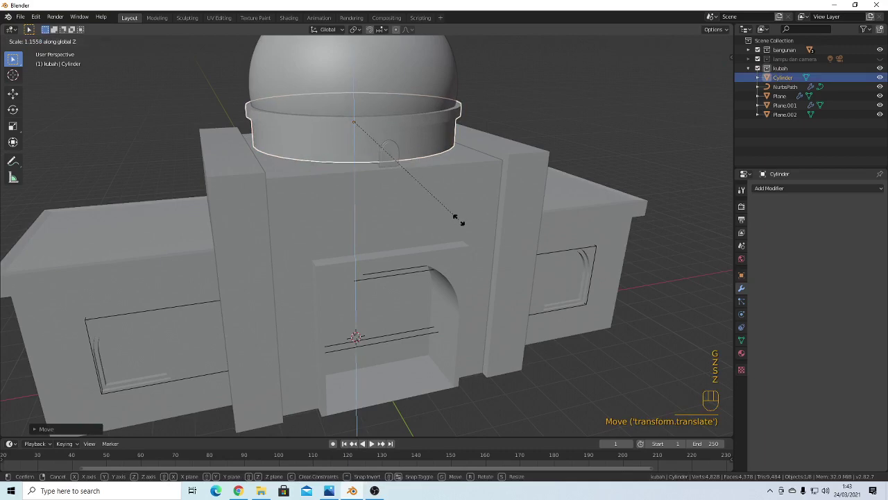
click(462, 223)
Lower the stretched cylindrical base along Z by about 0.2 m onto the central building's roof
key(g)
key(z)
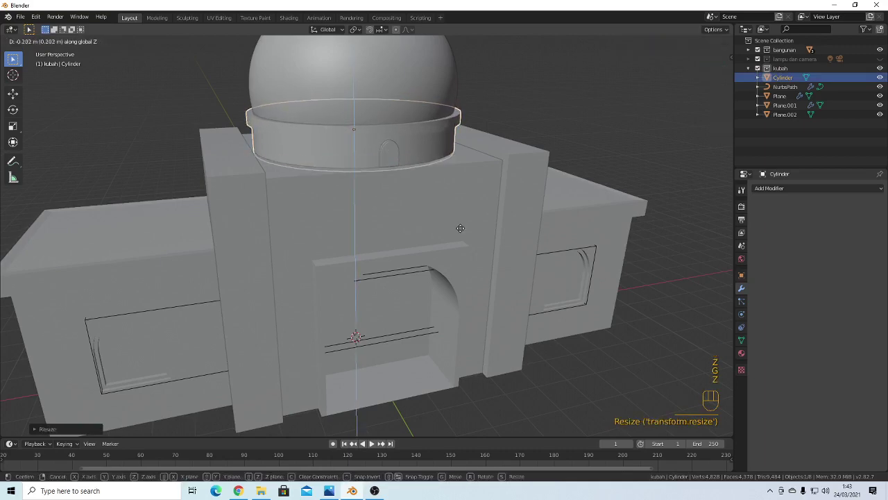
click(465, 219)
click(520, 182)
Move the small arched block along Y against the front wall of the dome's cylindrical base
middle_drag(520, 180, 488, 149)
scroll(437, 192, down, 5)
middle_drag(310, 184, 365, 151)
scroll(363, 135, up, 5)
scroll(325, 118, down, 4)
middle_drag(327, 115, 246, 130)
scroll(226, 150, up, 4)
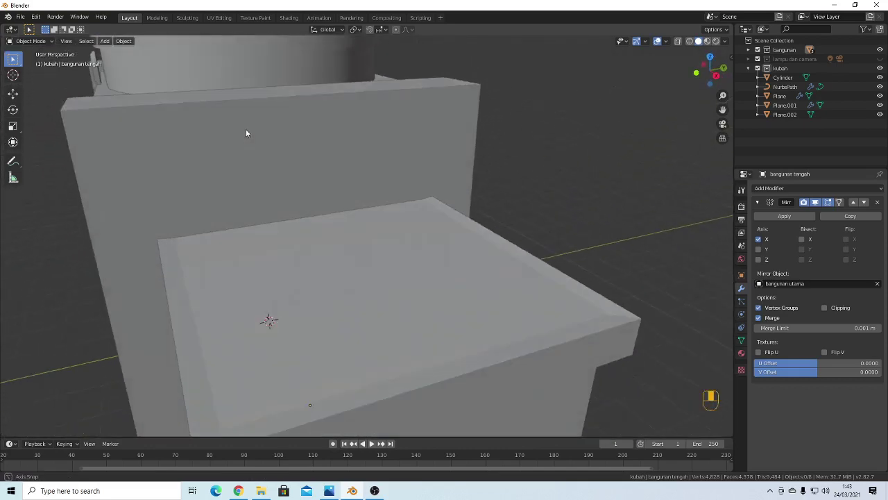
click(95, 72)
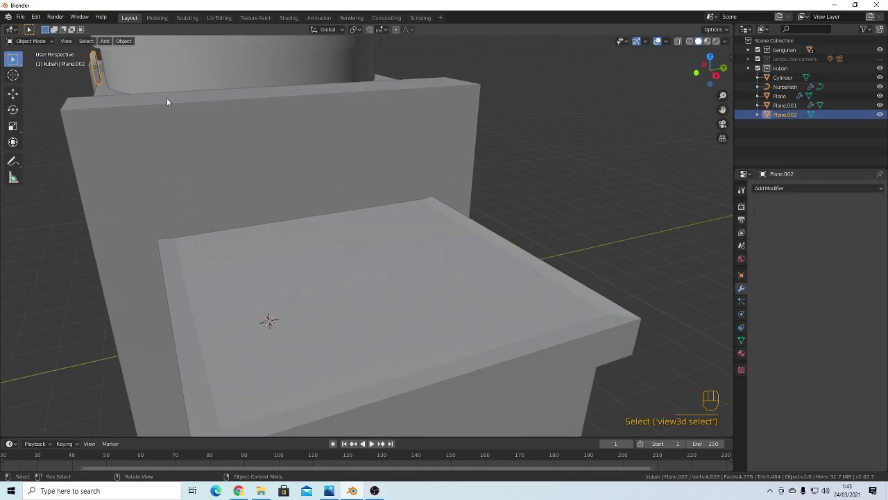
scroll(167, 98, down, 4)
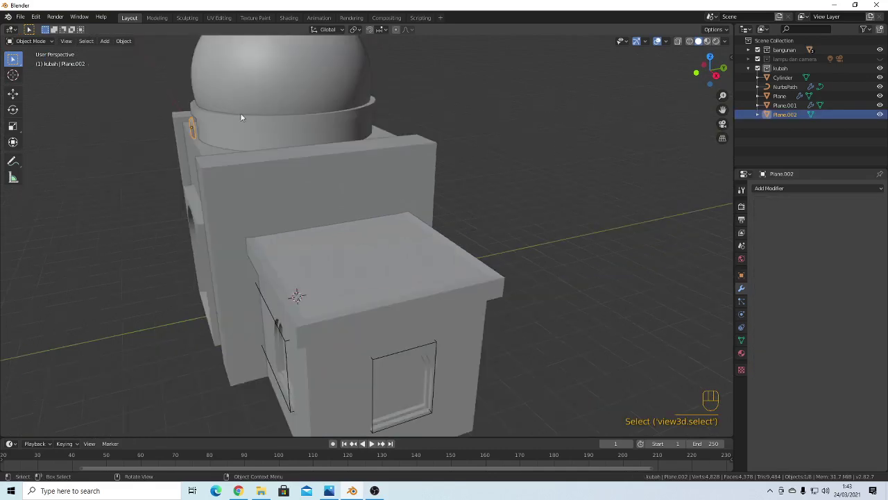
key(g)
key(y)
click(191, 125)
Fine-tune the arched block's height along Z so it sits between the cylindrical base's rim and the roof, and deselect it
scroll(191, 119, up, 4)
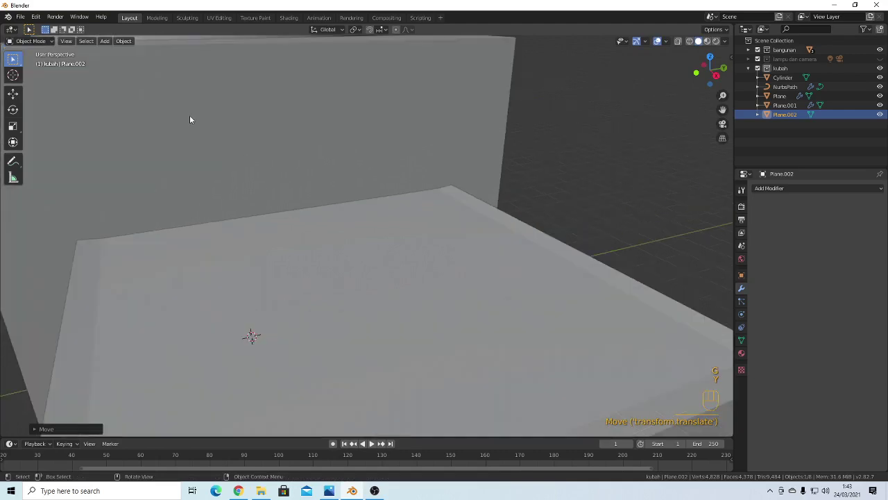
shift+middle_drag(189, 116, 356, 250)
scroll(295, 234, up, 3)
mouse_move(293, 234)
middle_down()
mouse_move(284, 222)
mouse_move(308, 218)
mouse_move(299, 218)
middle_up()
key(g)
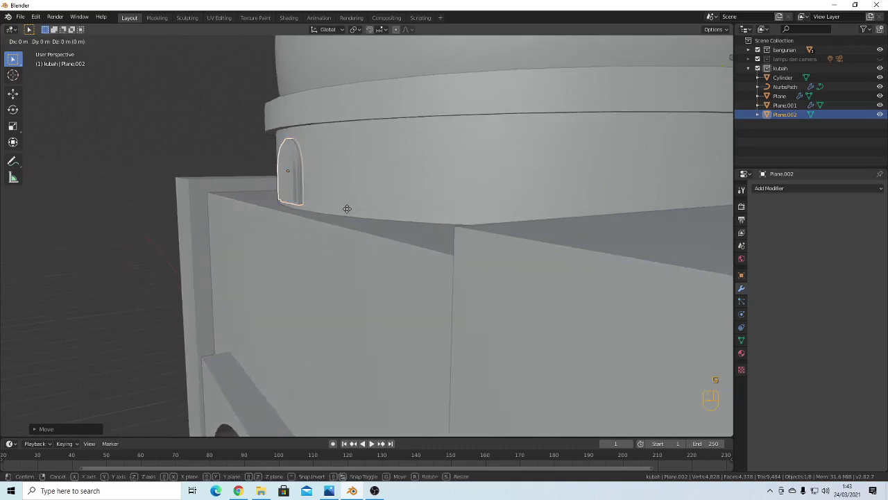
key(z)
click(348, 204)
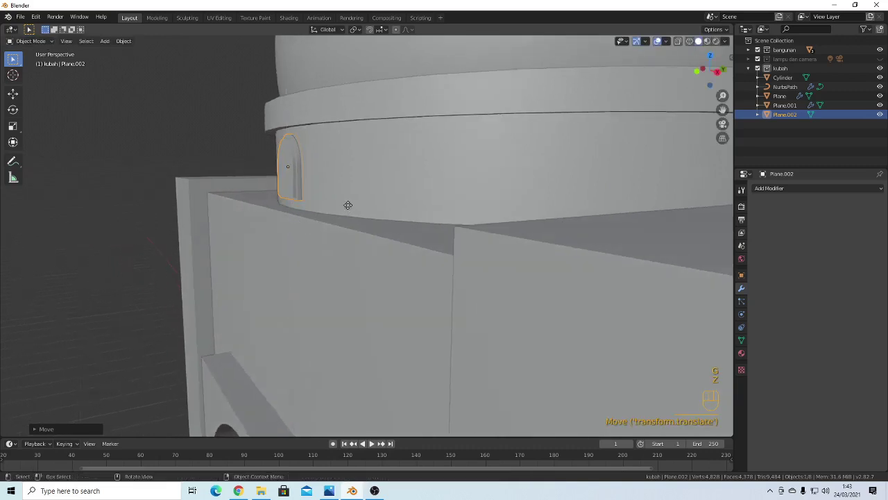
key(g)
key(z)
click(337, 209)
scroll(337, 210, down, 4)
middle_drag(343, 205, 402, 219)
scroll(428, 226, down, 4)
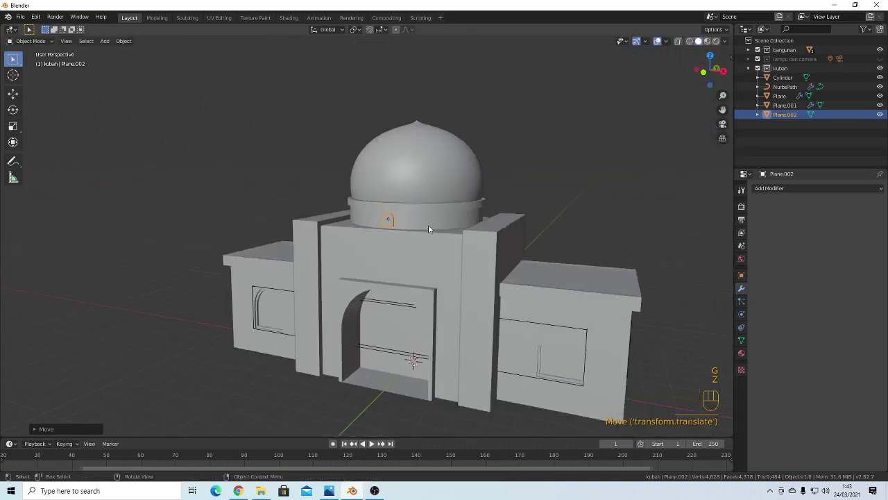
click(531, 184)
scroll(418, 286, up, 1)
middle_drag(418, 286, 406, 217)
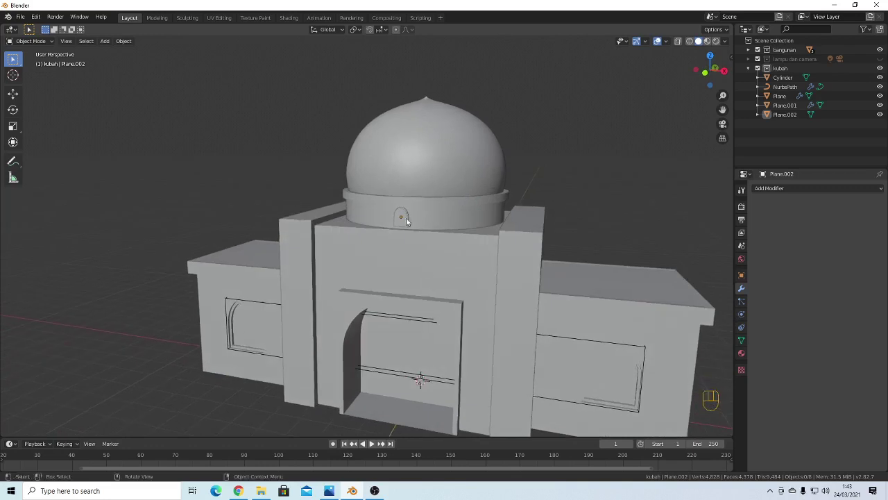
click(403, 216)
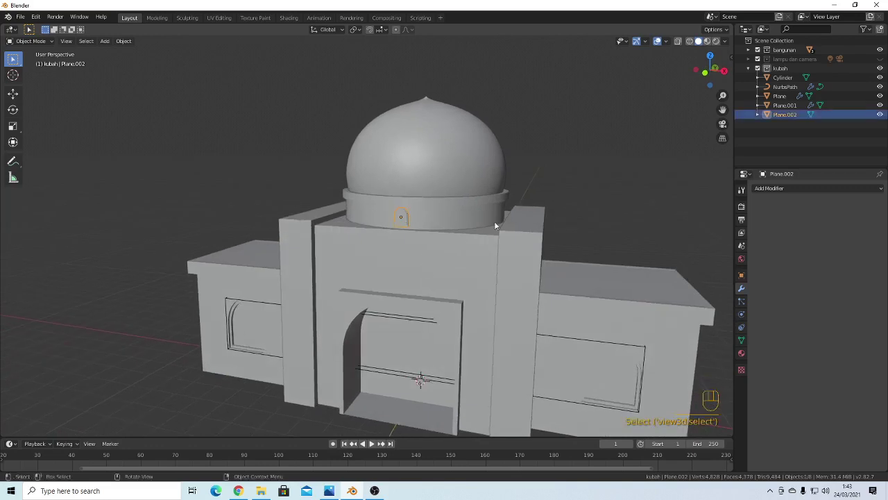
click(652, 193)
scroll(569, 212, down, 2)
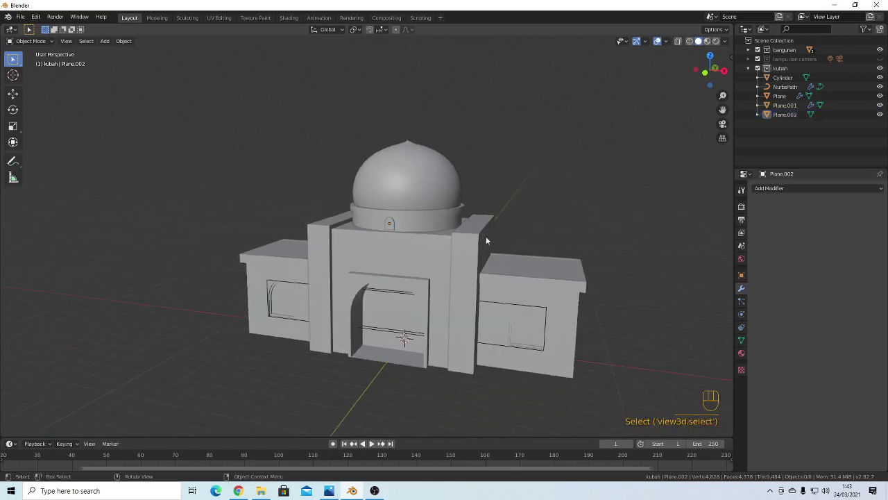
Add a Bezier circle and raise it along Z above the dome
key(shift+a)
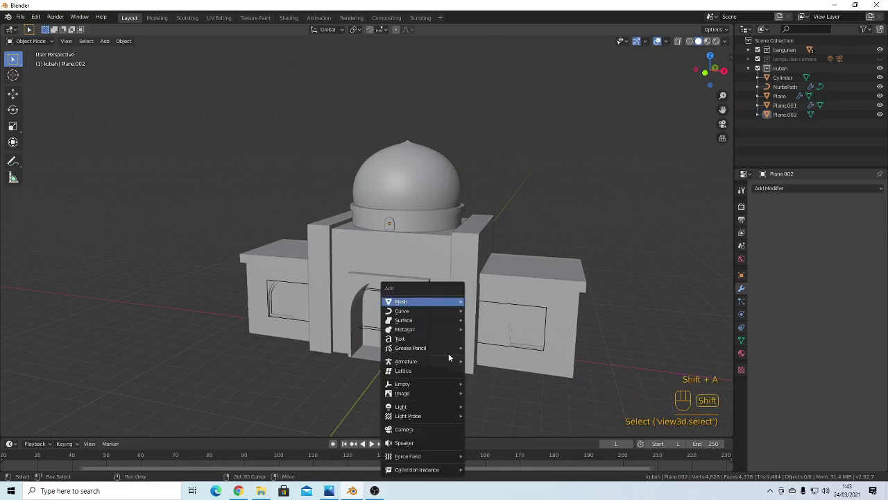
mouse_move(446, 304)
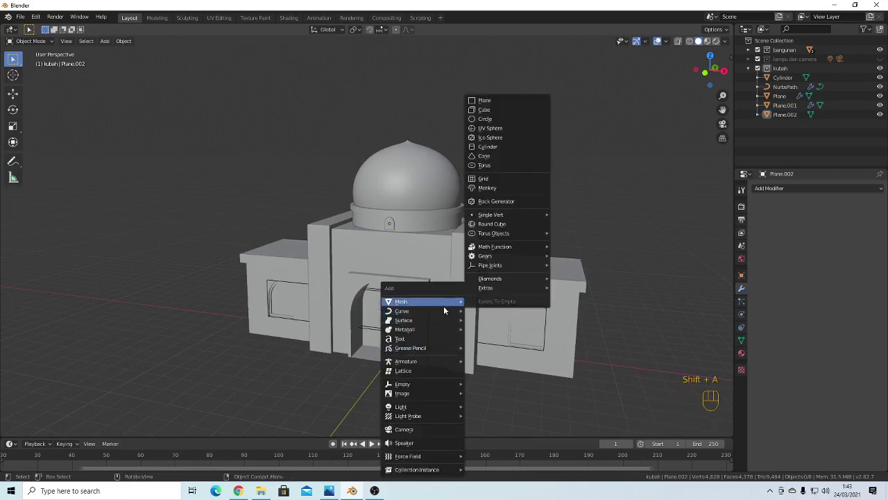
click(486, 109)
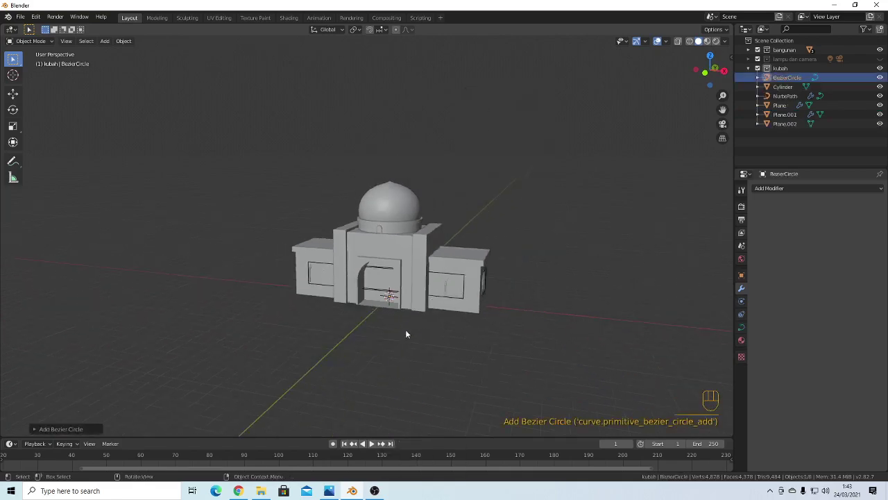
middle_drag(407, 333, 410, 361)
key(g)
key(z)
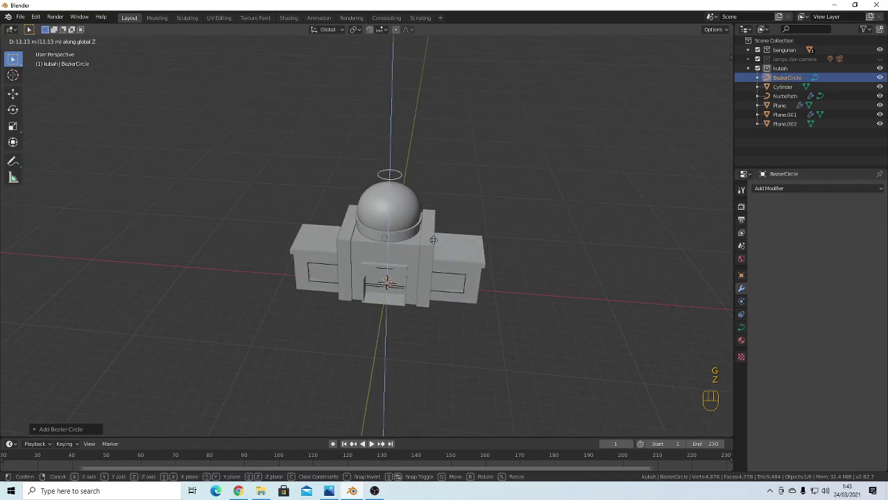
click(426, 198)
Scale up the Bezier circle and lower it along Z around the upper part of the dome
key(s)
click(408, 169)
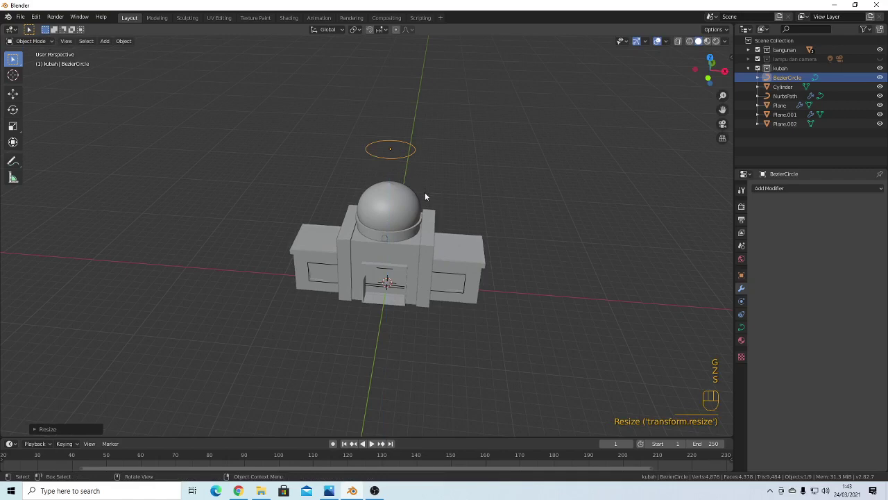
key(g)
key(z)
click(416, 232)
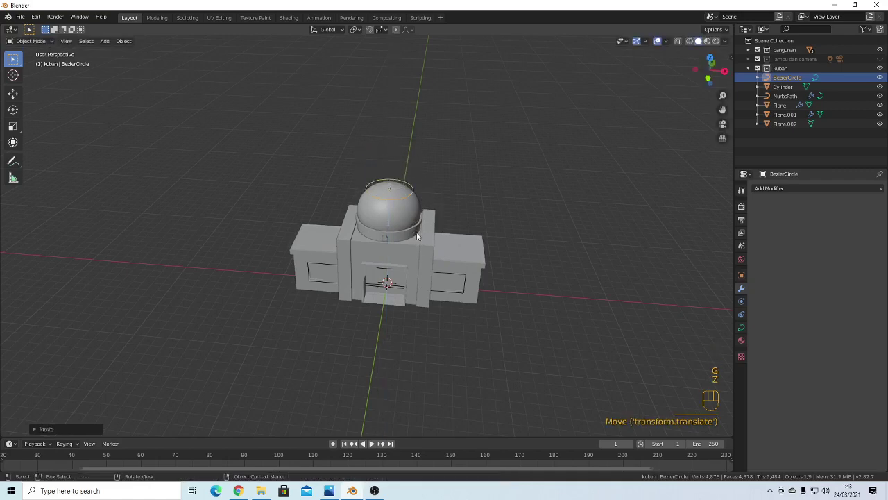
Give the small arched block a Curve modifier with the Bezier circle as its curve object
mouse_move(405, 211)
middle_down()
mouse_move(398, 199)
mouse_move(441, 220)
mouse_move(418, 225)
mouse_move(400, 203)
middle_up()
scroll(407, 224, up, 4)
click(408, 229)
scroll(406, 206, up, 4)
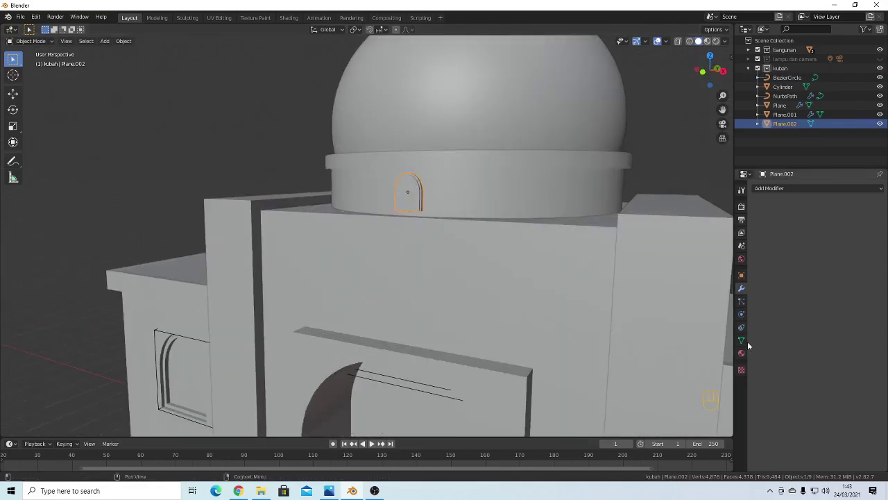
click(795, 187)
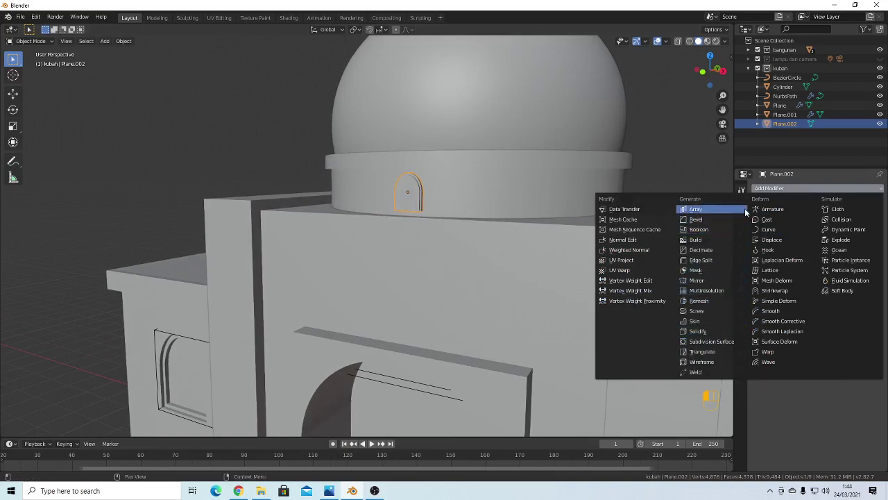
click(788, 234)
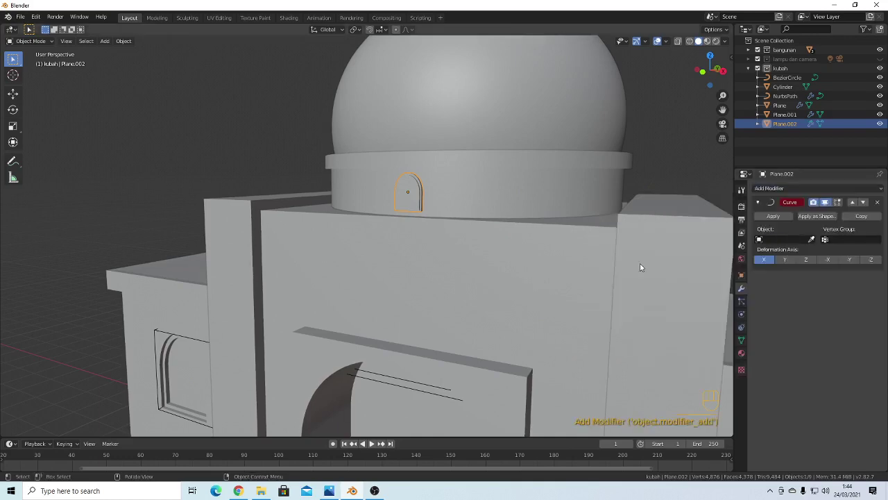
click(811, 240)
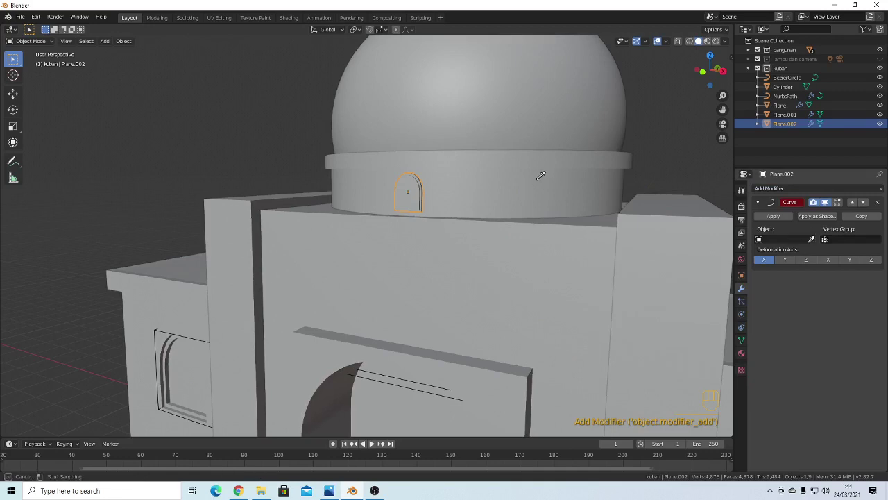
middle_drag(660, 184, 659, 278)
click(811, 239)
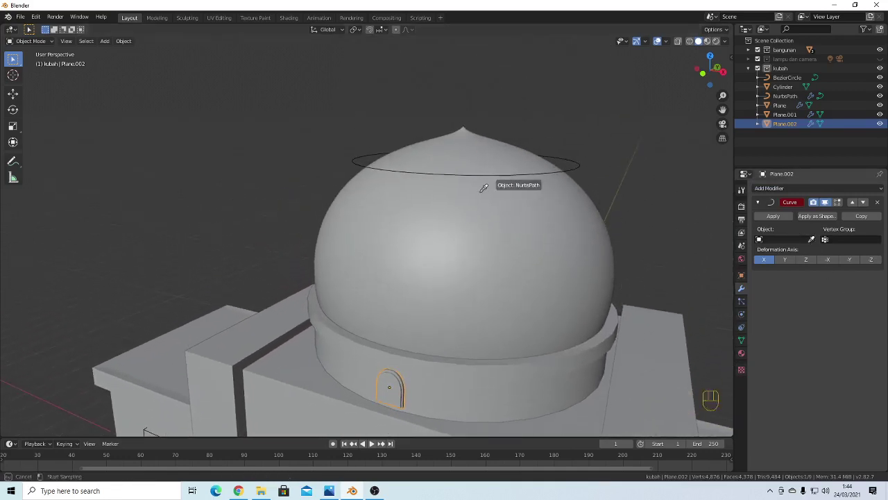
click(358, 154)
scroll(425, 223, down, 4)
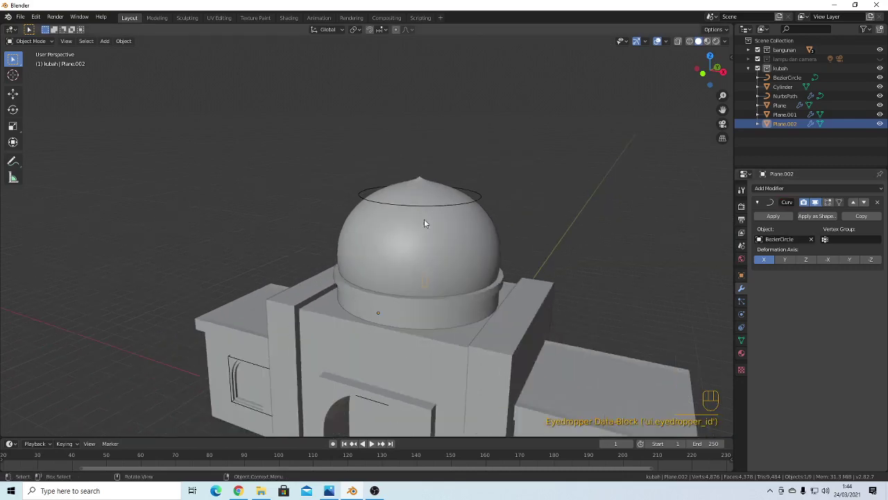
scroll(445, 289, up, 2)
middle_drag(462, 305, 492, 303)
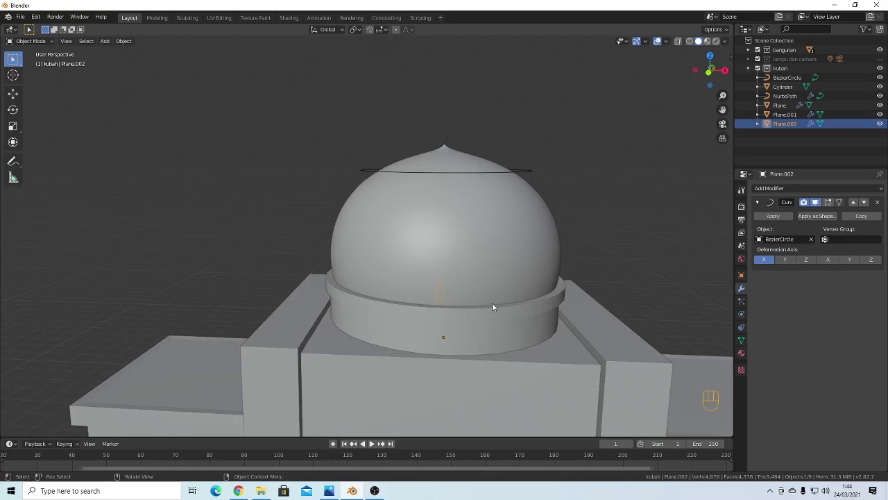
key(g)
key(x)
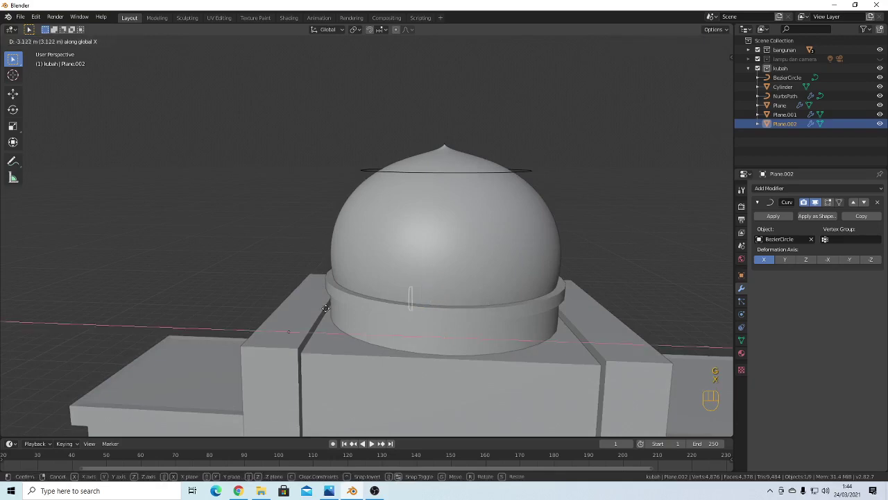
click(182, 316)
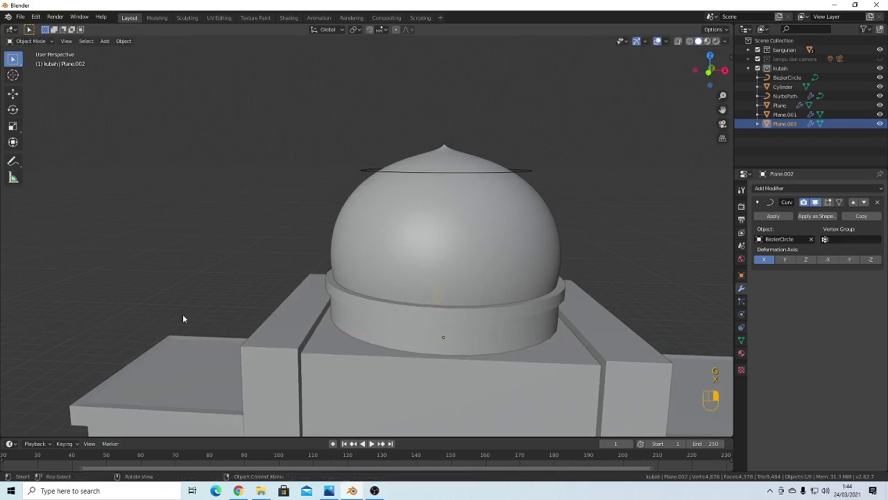
click(512, 173)
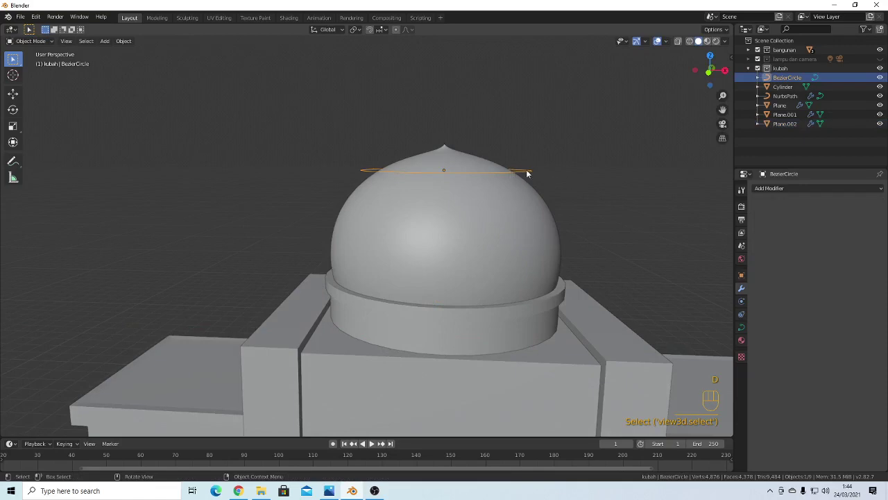
right_click(533, 174)
key(Tab)
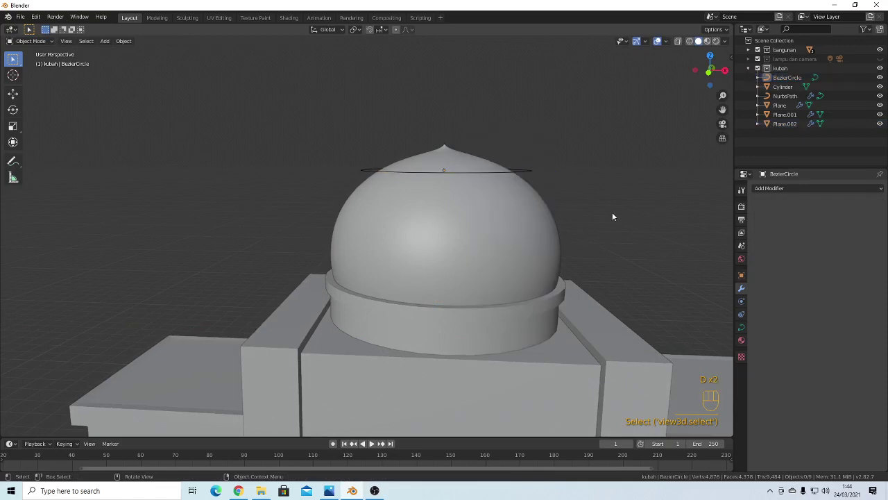
key(Tab)
middle_drag(578, 226, 528, 257)
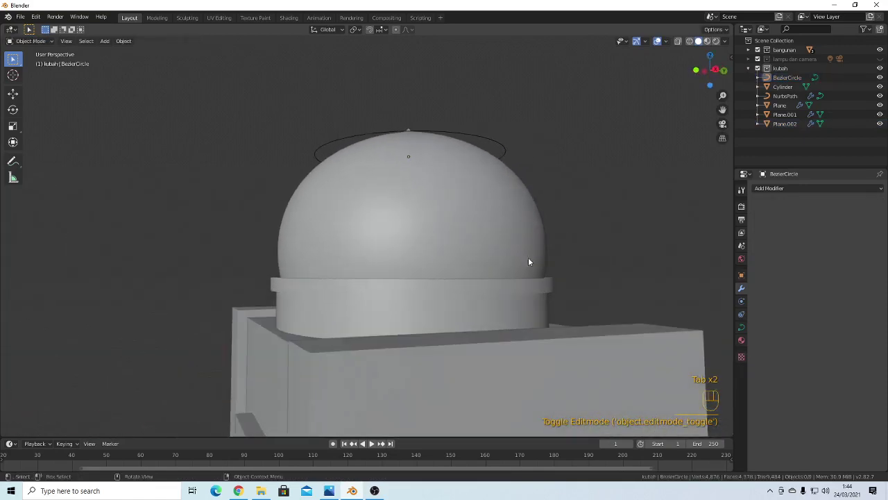
Hide the dome and select the cylindrical base beneath it
click(463, 266)
middle_drag(468, 267, 555, 283)
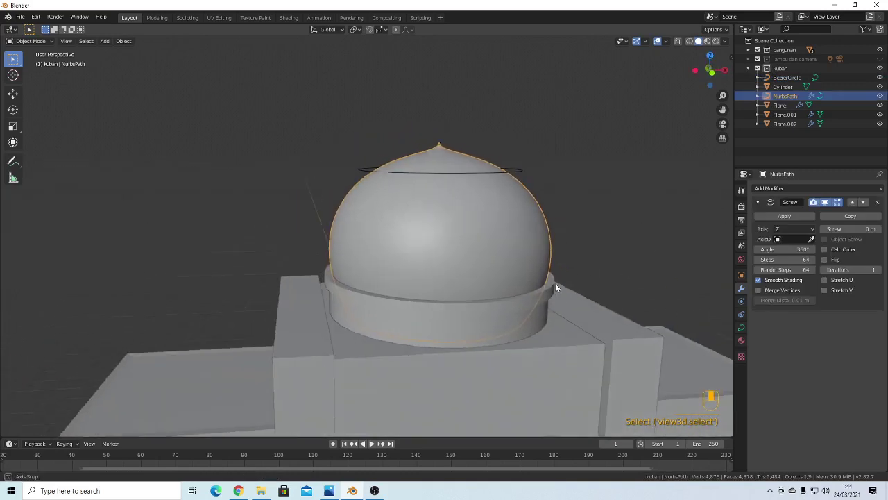
key(h)
click(495, 301)
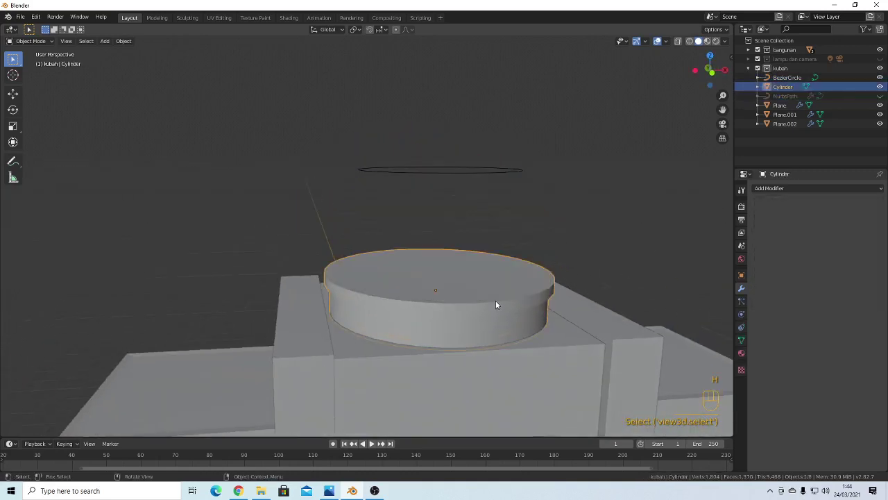
Hide the cylindrical base so the small arched block on the roof is exposed
key(h)
click(484, 297)
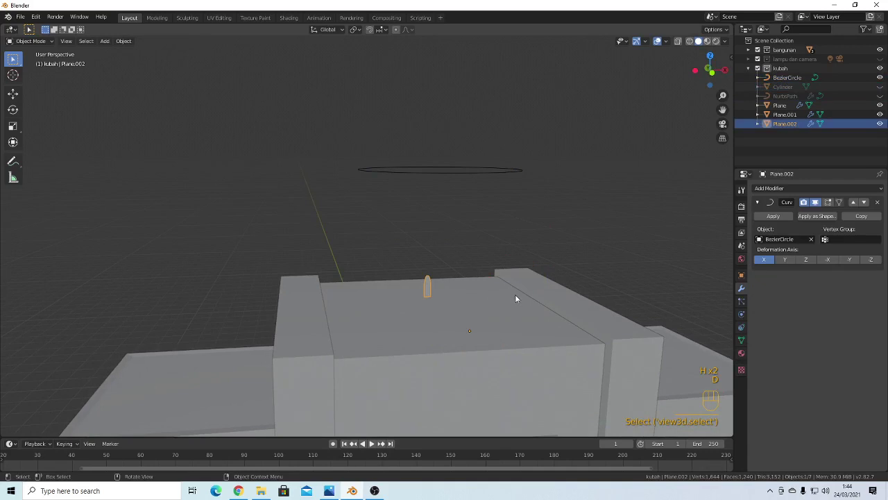
click(509, 293)
middle_drag(509, 293, 463, 301)
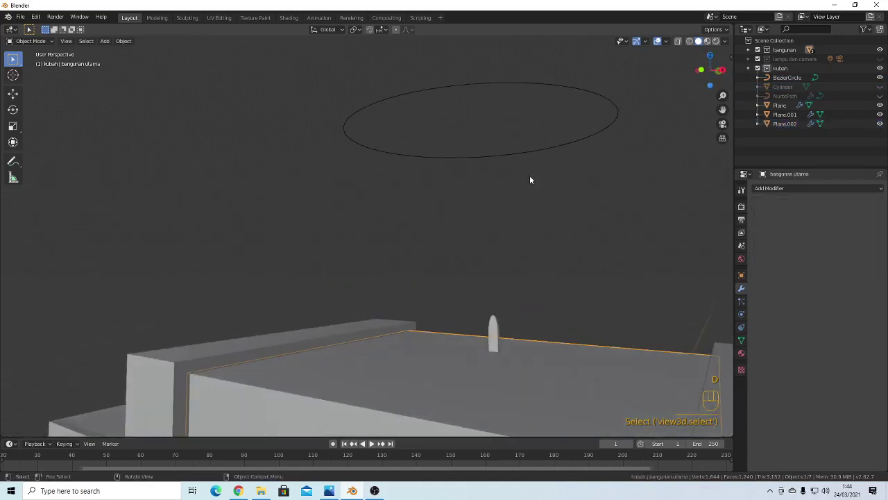
Select the Bezier circle and clear its scale
click(521, 152)
click(551, 183)
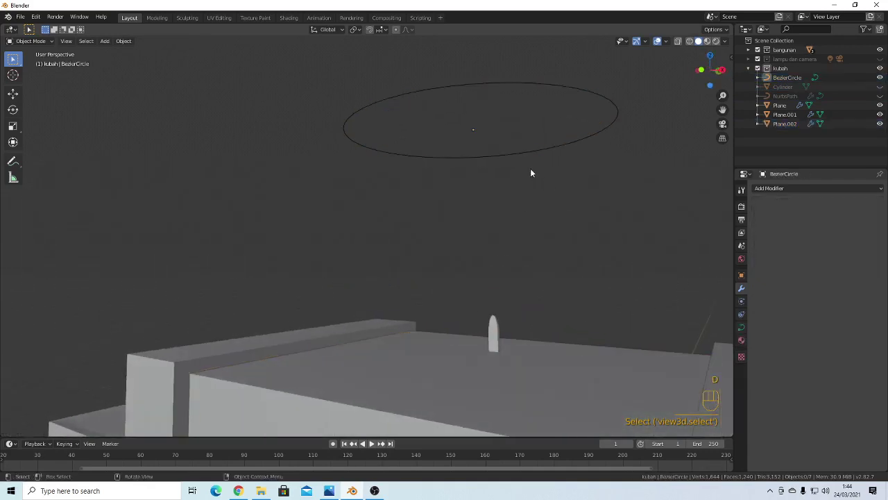
click(517, 158)
key(Tab)
key(Tab)
key(Tab)
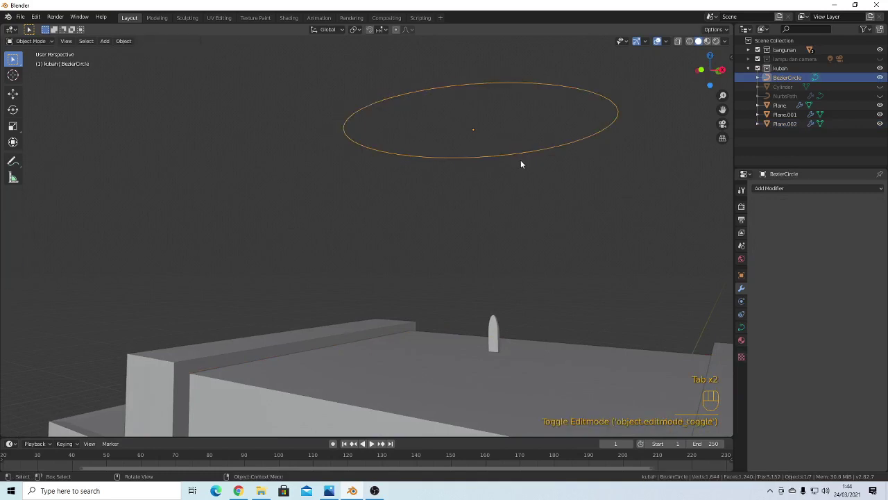
key(Tab)
key(shift)
key(shift+s)
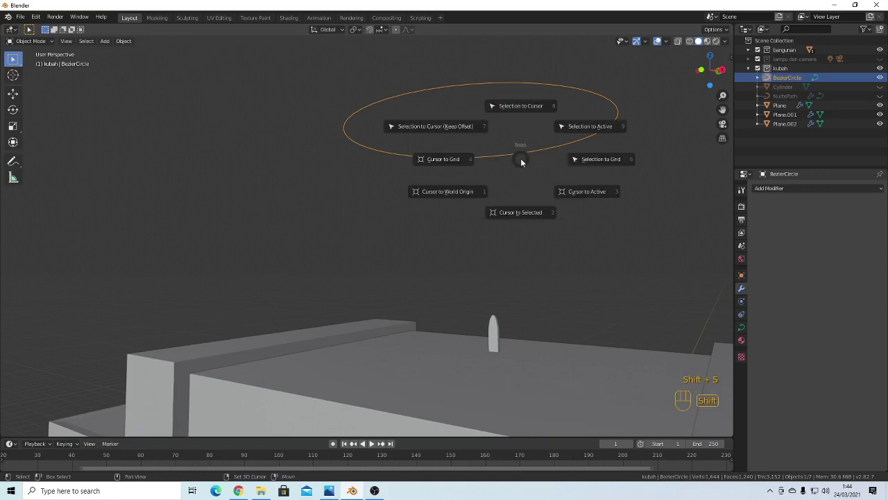
key(alt+s)
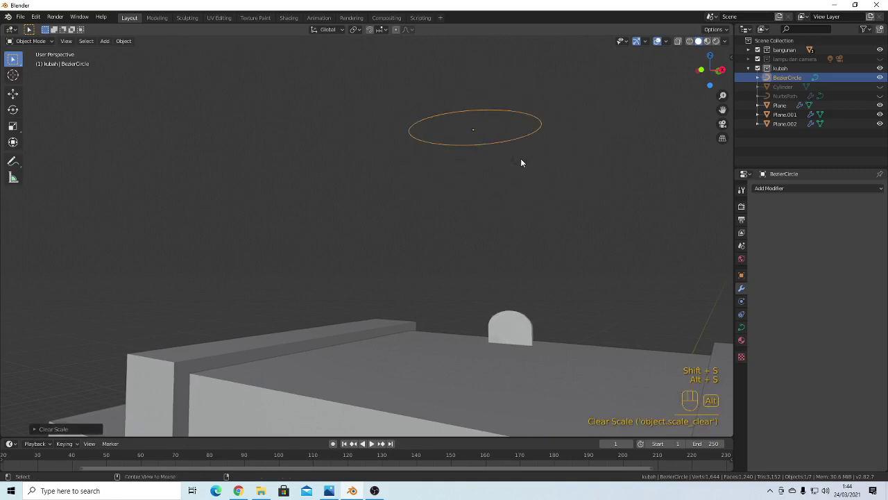
Scale the Bezier circle up well beyond the width of the central roof and reduce it slightly
key(s)
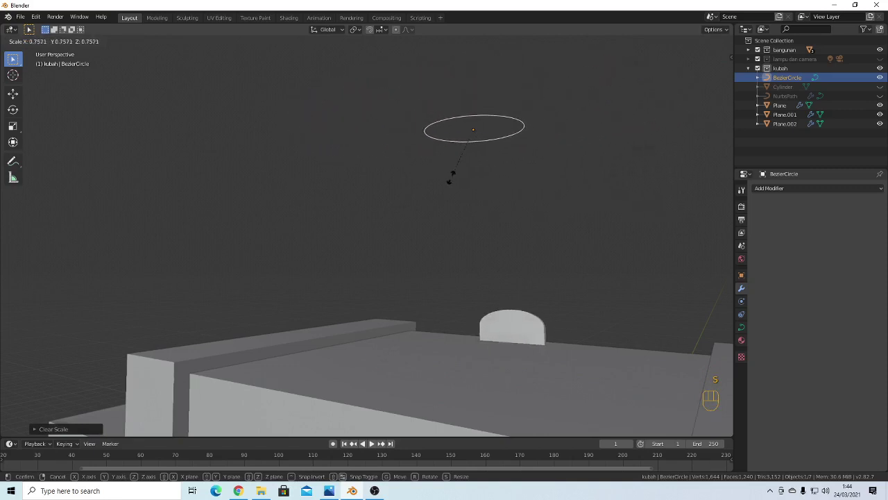
click(671, 248)
middle_drag(562, 250, 476, 278)
key(s)
click(537, 293)
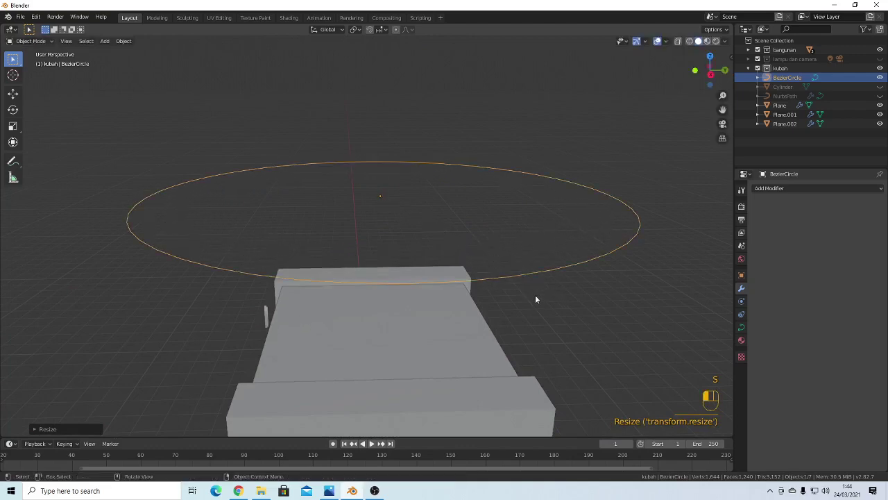
middle_drag(535, 294, 496, 283)
scroll(496, 283, down, 3)
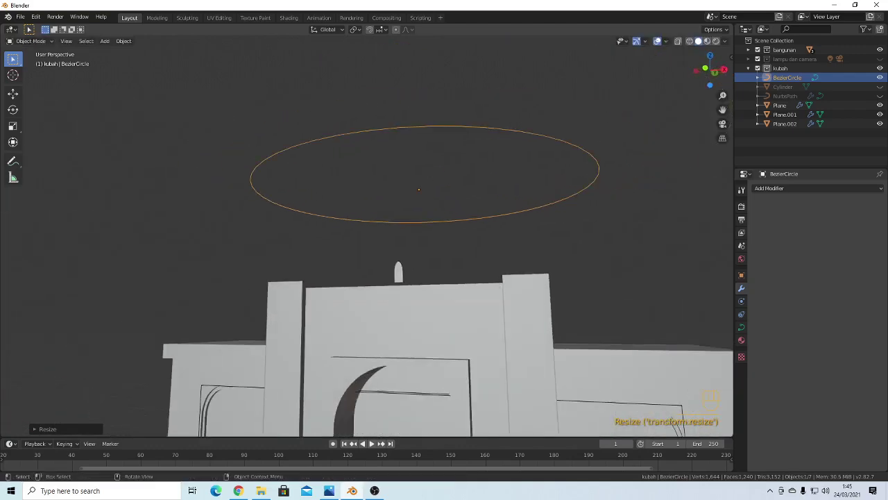
key(s)
click(670, 235)
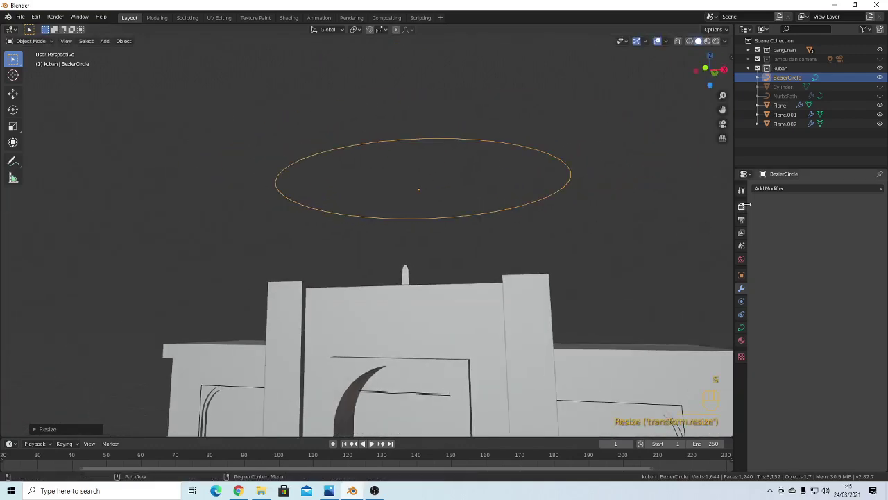
Try the Y, Z and -X deformation axes in the arched block's Curve modifier and return it to X
click(412, 277)
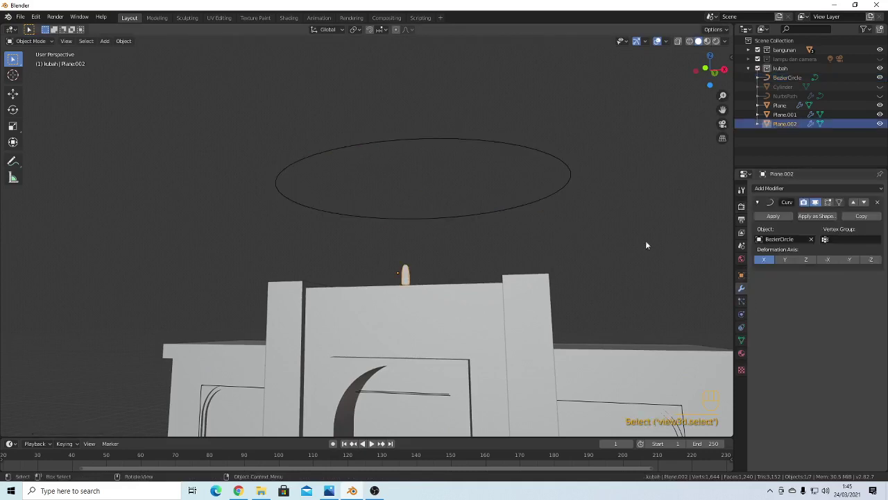
click(785, 260)
click(805, 260)
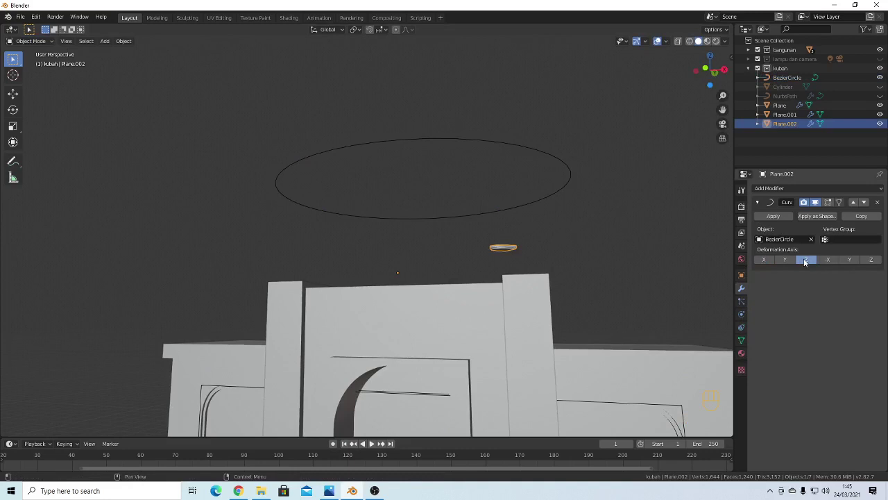
click(828, 260)
click(764, 260)
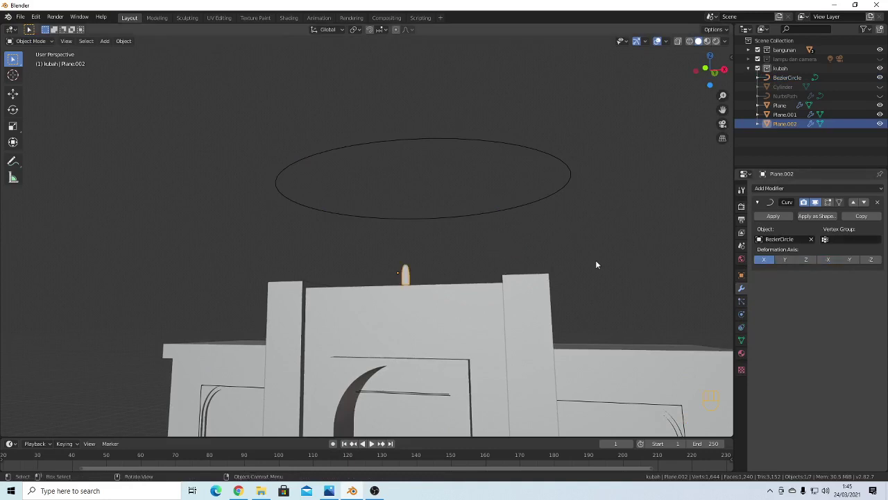
middle_drag(596, 263, 448, 283)
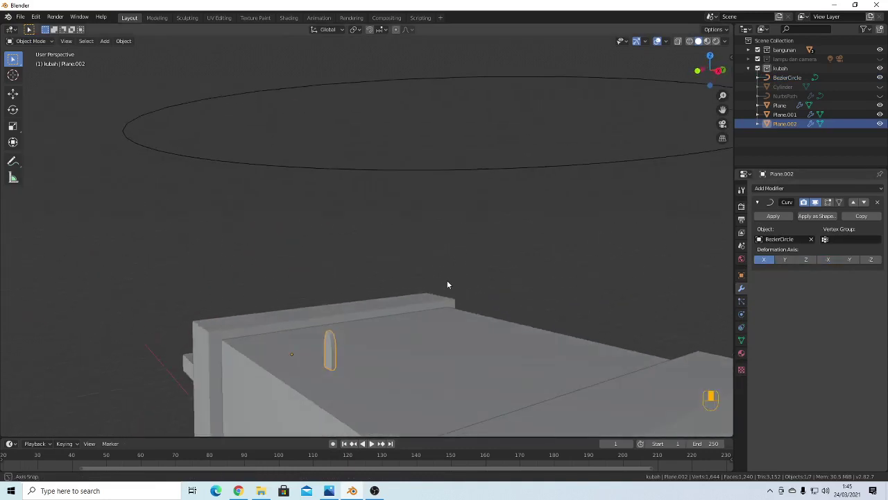
middle_drag(506, 298, 478, 298)
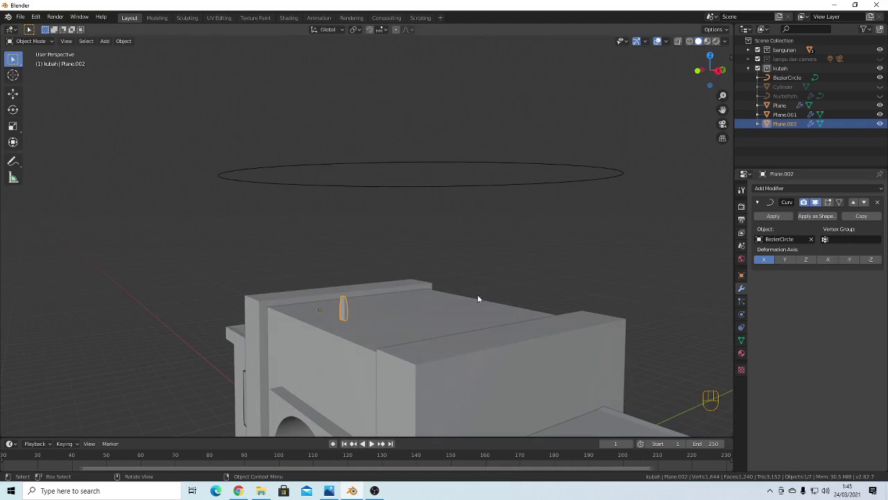
click(828, 260)
mouse_move(594, 281)
middle_down()
mouse_move(542, 285)
mouse_move(585, 292)
middle_up()
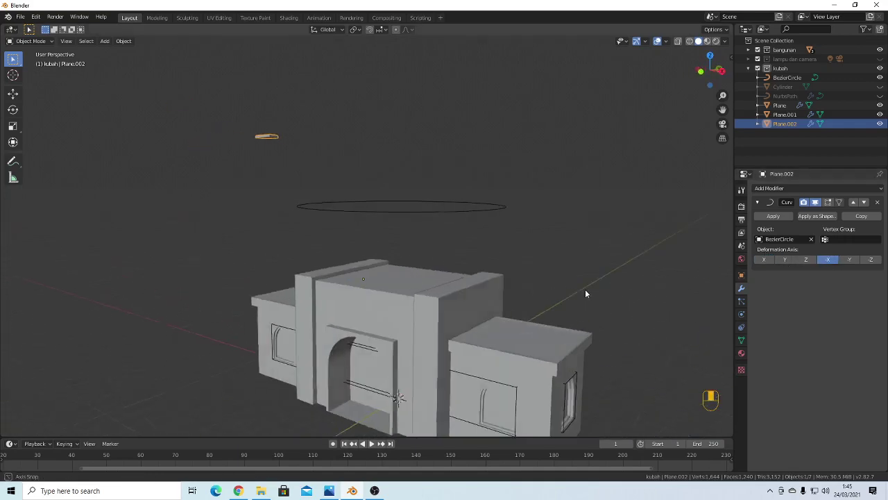
click(764, 259)
Resize the small arched block uniformly and widen it along the global X axis
key(s)
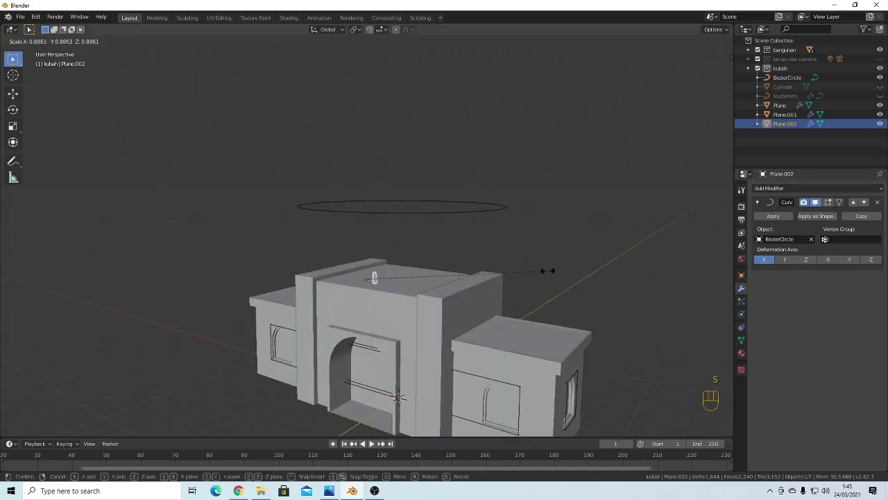
click(451, 279)
key(s)
click(500, 280)
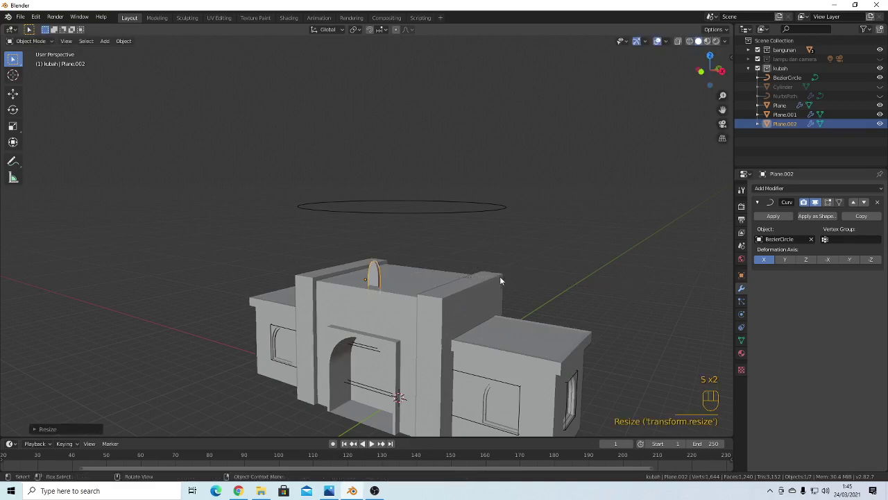
scroll(382, 302, up, 4)
middle_drag(383, 304, 410, 292)
key(s)
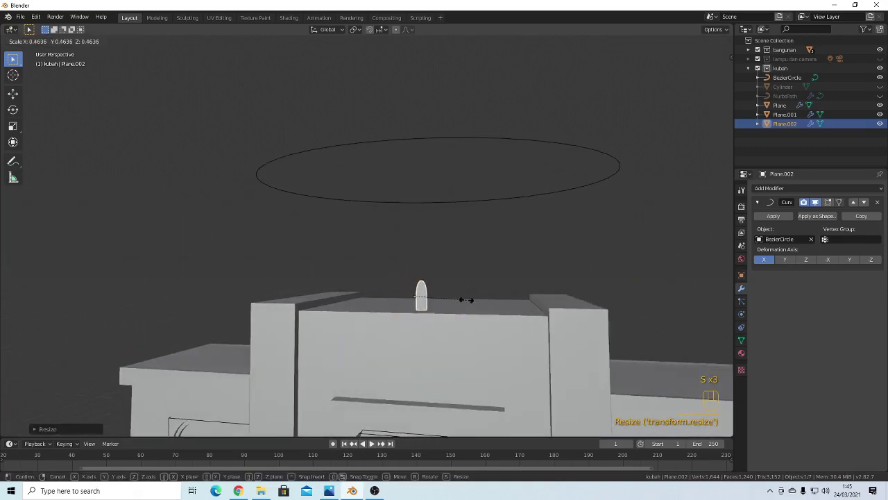
key(s)
key(x)
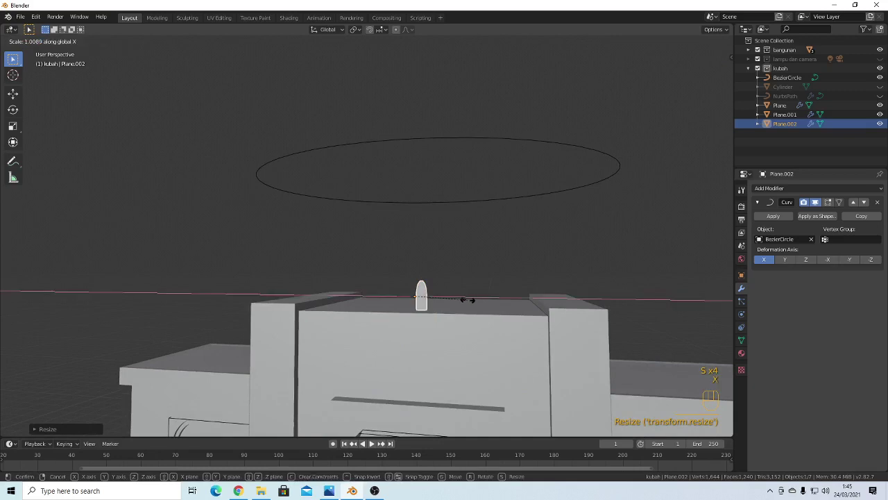
click(495, 302)
Rotate the small arched block 180° about the global Z axis
middle_drag(533, 272, 393, 293)
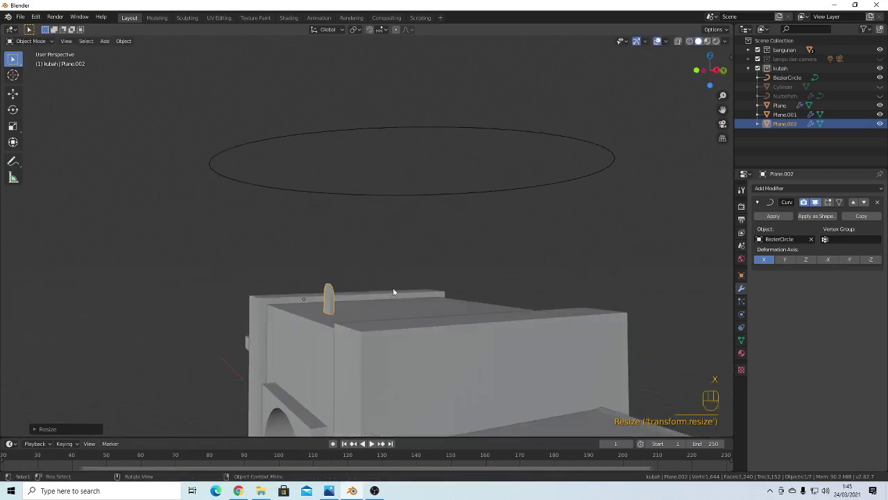
scroll(347, 313, up, 4)
text(r)
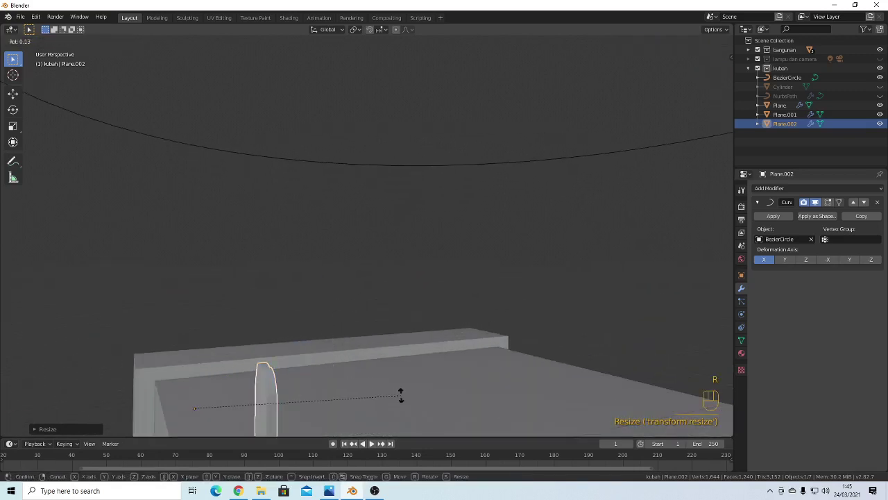
text(z)
text(180)
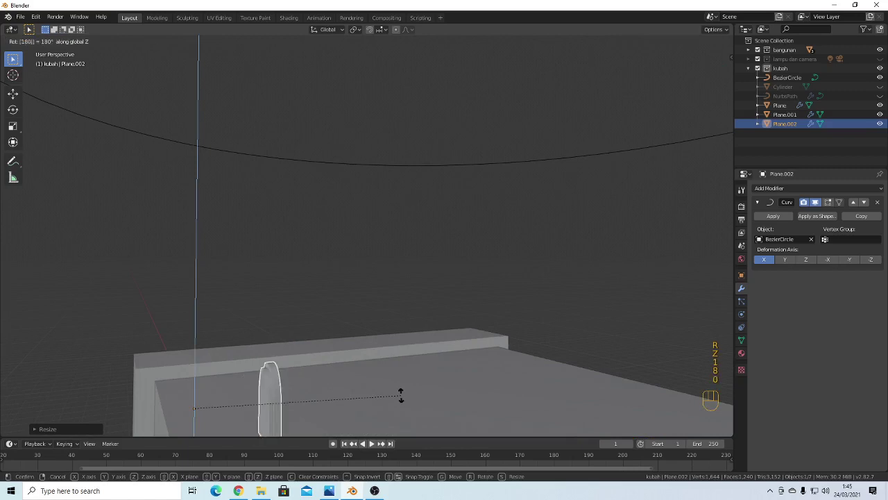
key(Return)
middle_drag(401, 395, 426, 347)
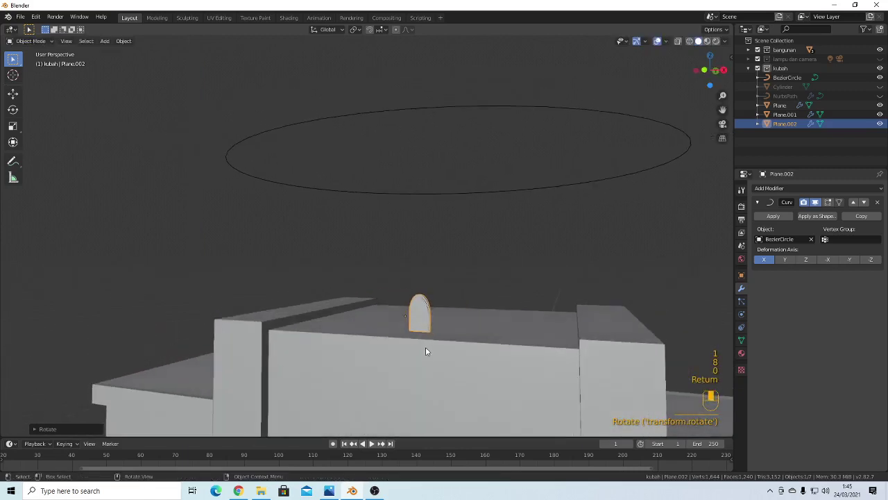
Unhide the cylindrical base and the dome
click(663, 209)
click(880, 87)
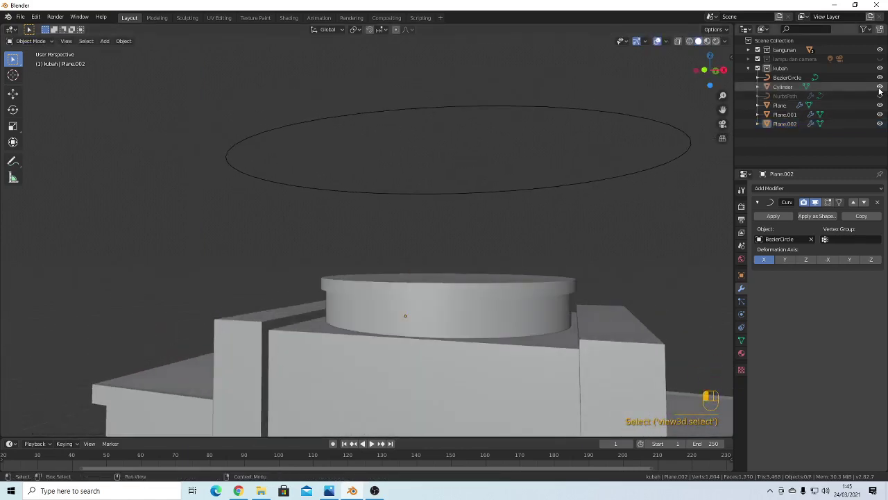
click(880, 96)
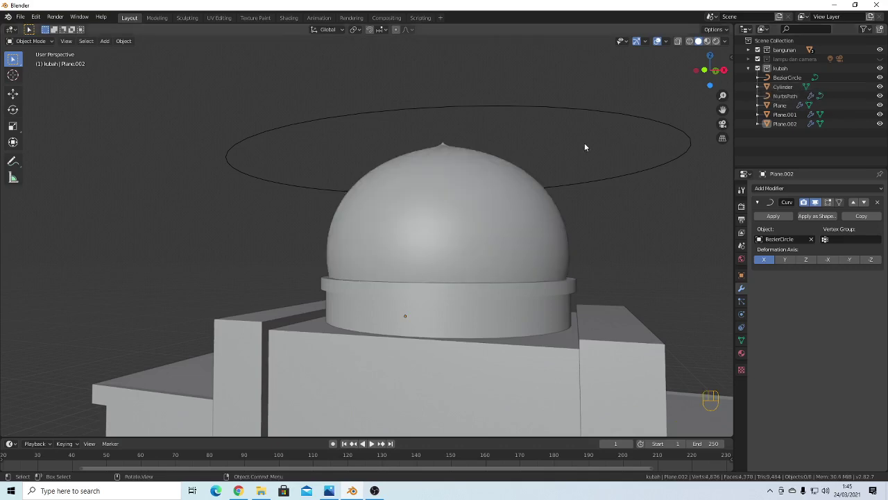
Enlarge the Bezier circle by about 1.14 and again by about 1.09 to push the arched block out of the cylindrical base's wall
click(562, 116)
middle_drag(557, 159, 511, 204)
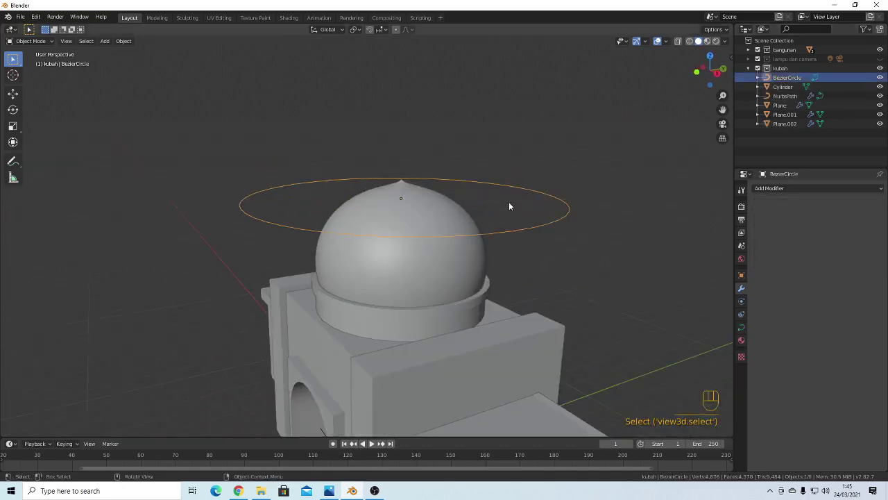
key(s)
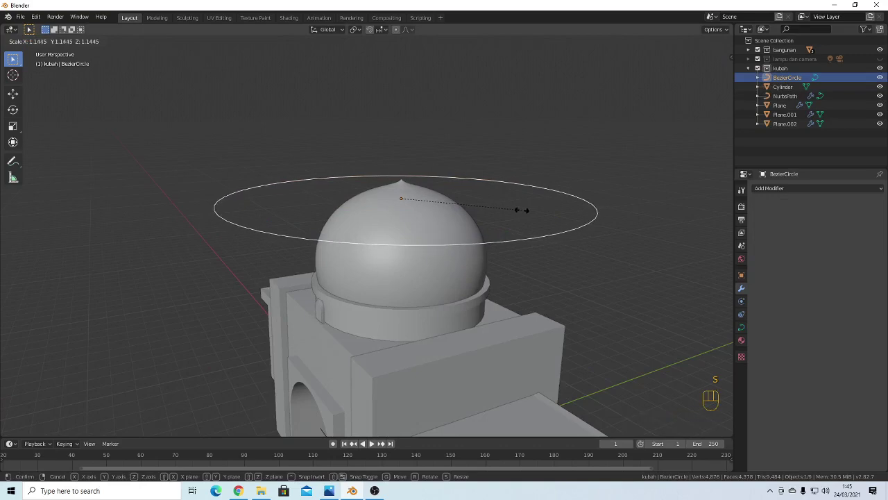
click(522, 210)
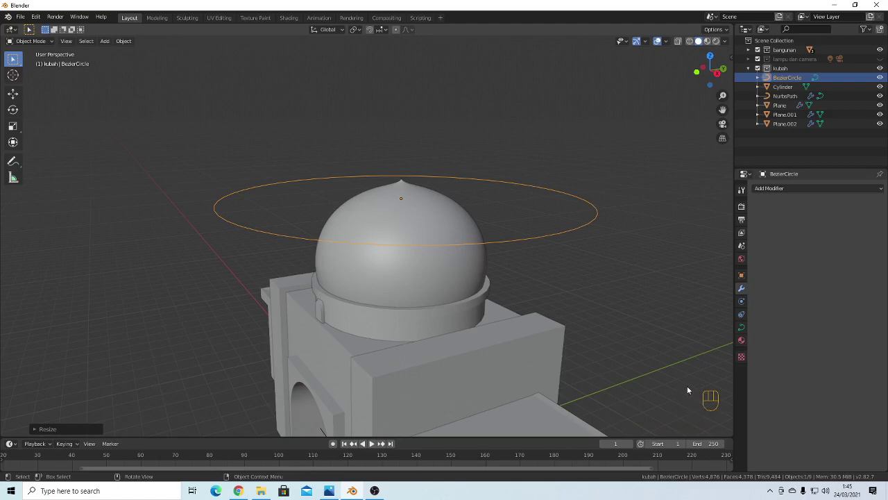
click(585, 285)
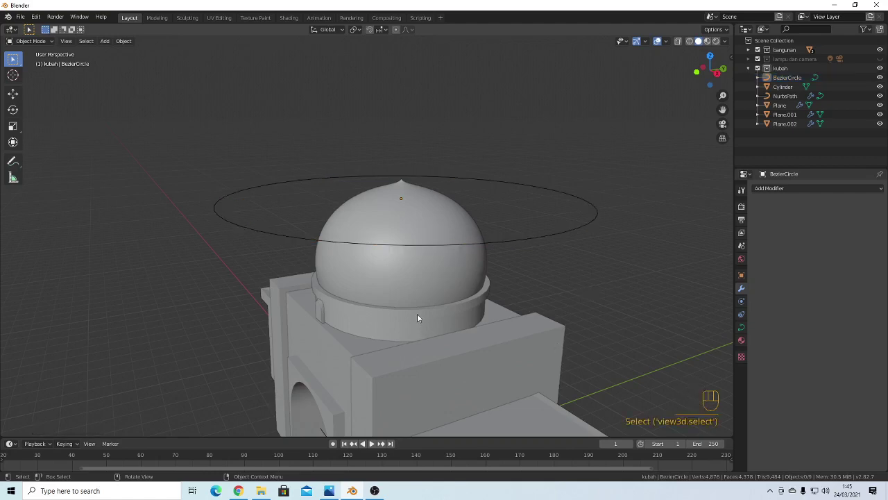
scroll(417, 315, up, 2)
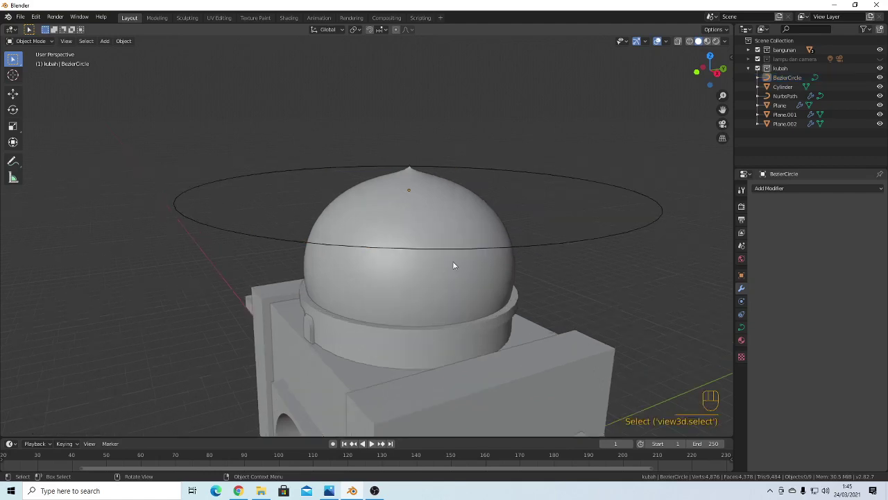
click(516, 246)
key(s)
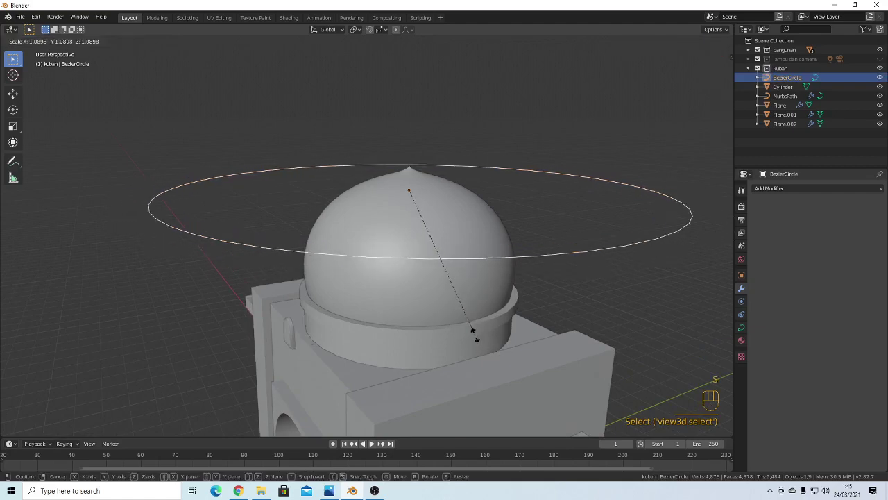
click(479, 338)
scroll(305, 356, up, 3)
scroll(305, 356, down, 3)
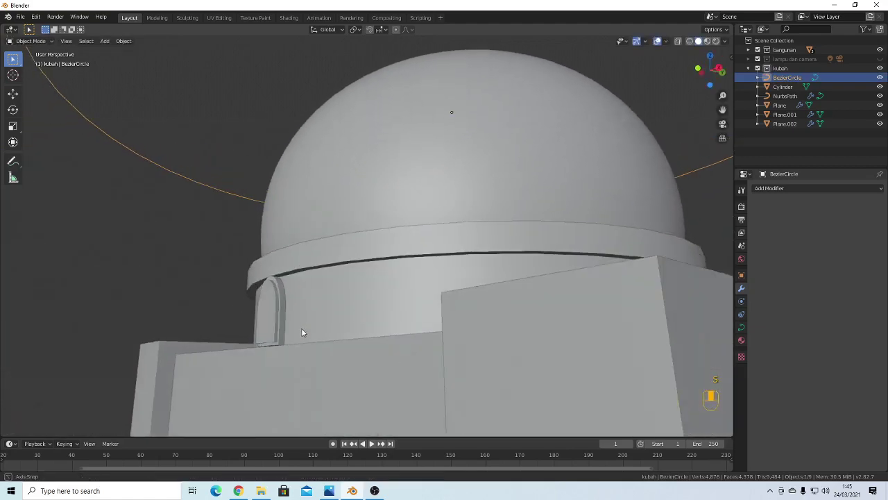
Try to rotate the small arched block on the cylindrical base 180° about the global Z axis
click(279, 312)
middle_drag(344, 295, 394, 325)
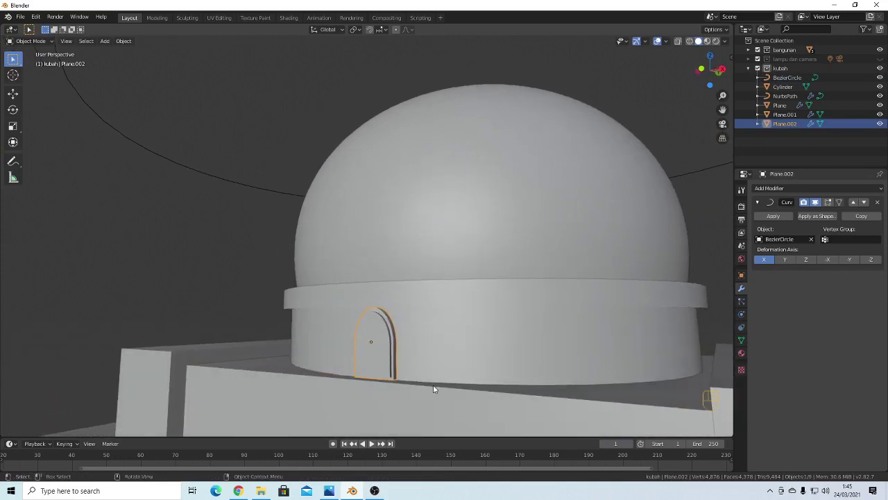
key(r)
text(z)
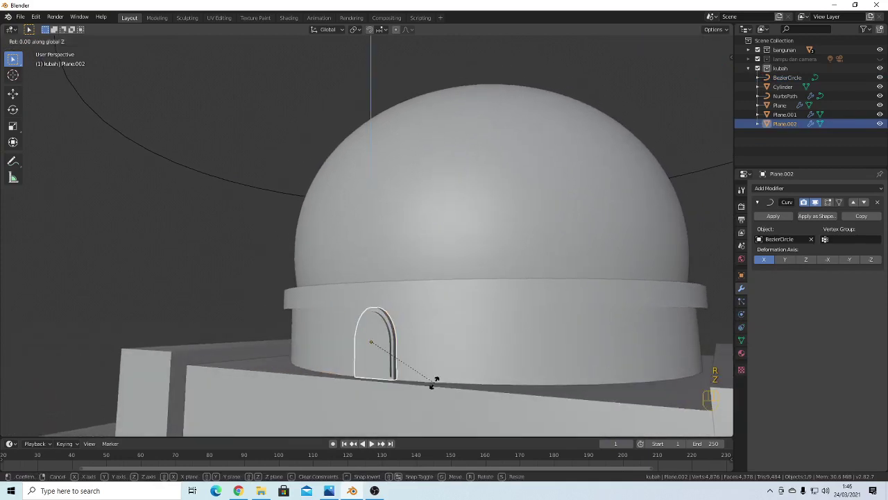
text(90)
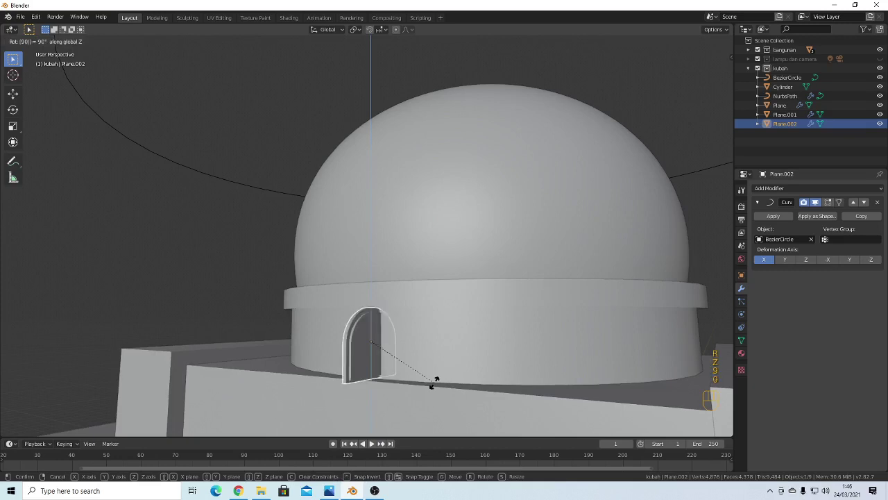
key(BackSpace)
text(1)
key(BackSpace)
key(BackSpace)
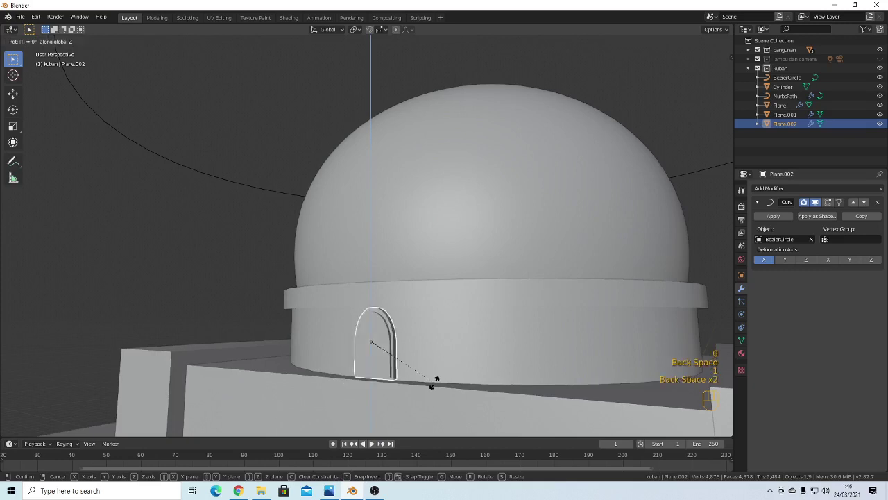
text(180)
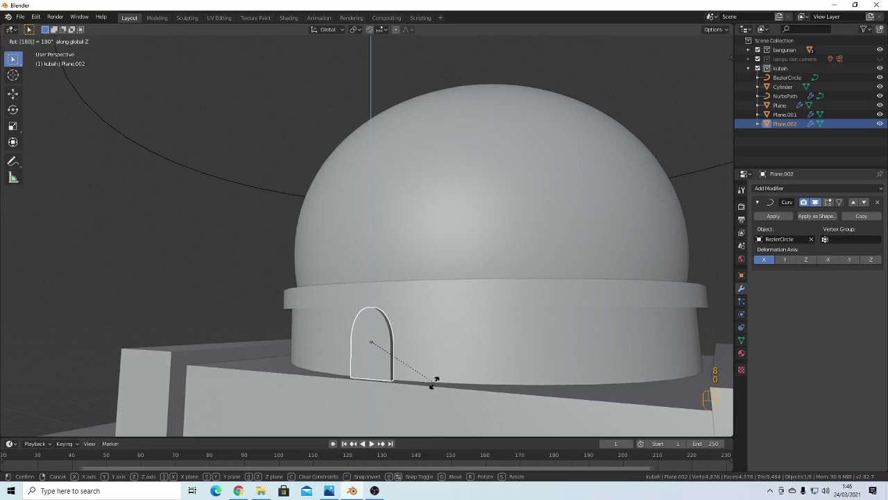
click(435, 383)
scroll(418, 376, down, 3)
middle_drag(418, 375, 459, 160)
scroll(301, 347, up, 4)
scroll(416, 355, down, 4)
scroll(459, 160, down, 3)
click(451, 148)
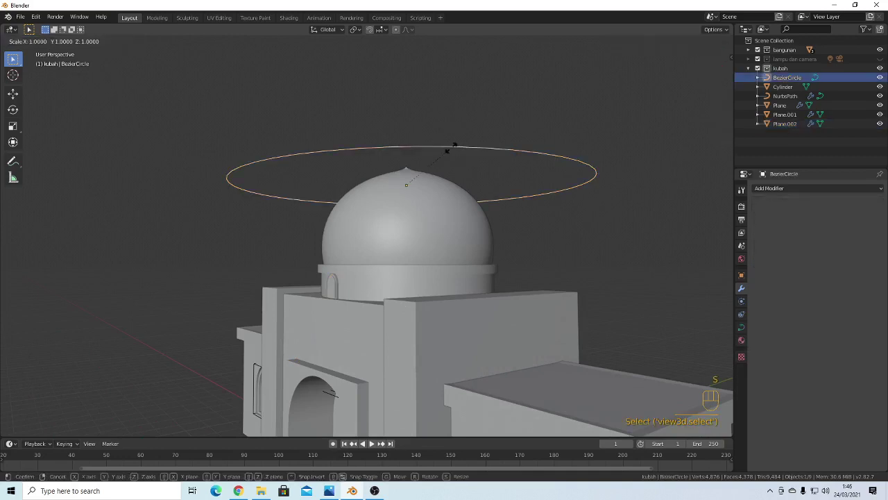
key(s)
right_click(489, 160)
Shrink the small arched block uniformly and rescale it along the global X axis
scroll(371, 297, up, 3)
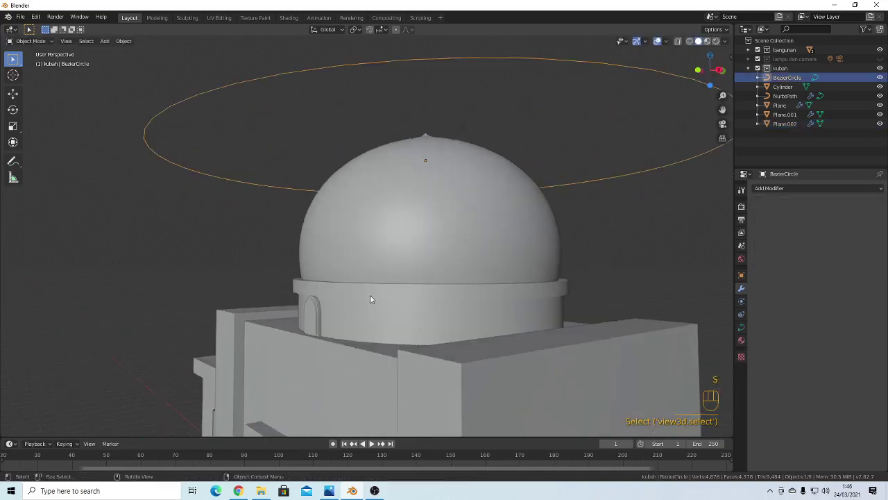
scroll(377, 372, up, 2)
middle_drag(377, 372, 449, 377)
click(375, 358)
scroll(481, 345, up, 2)
key(s)
click(522, 371)
key(s)
key(x)
click(510, 374)
scroll(510, 374, down, 2)
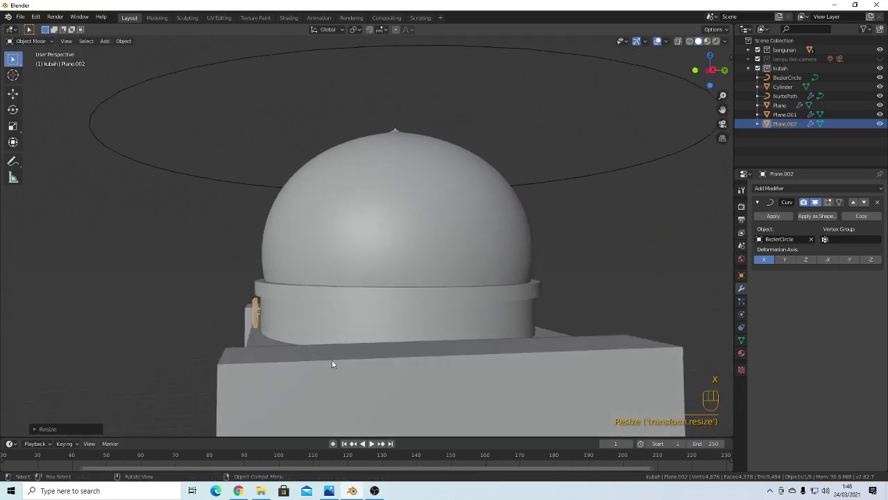
key(g)
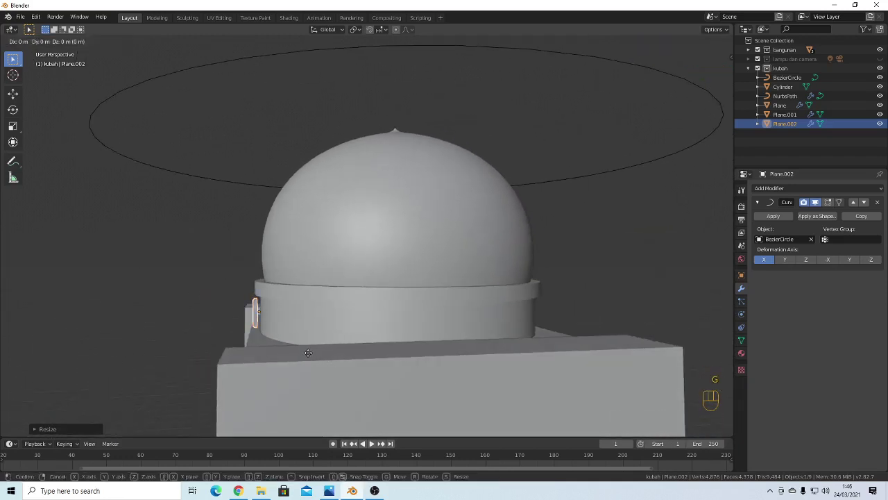
key(y)
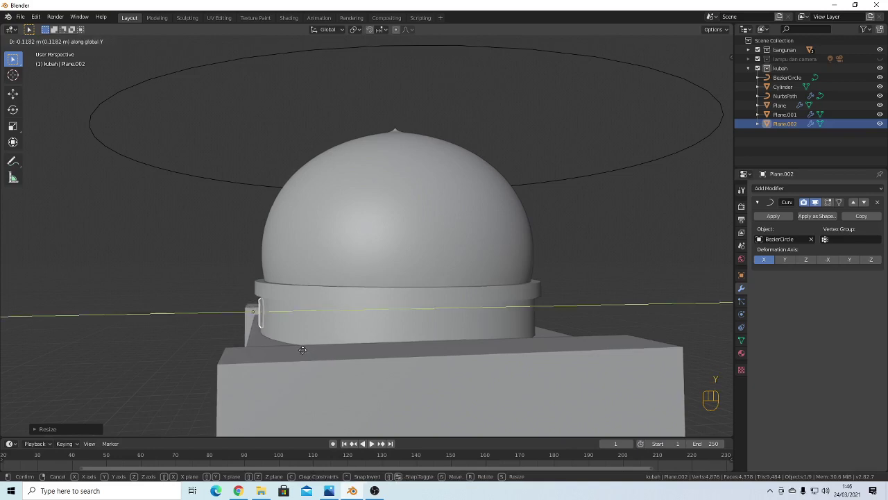
click(302, 349)
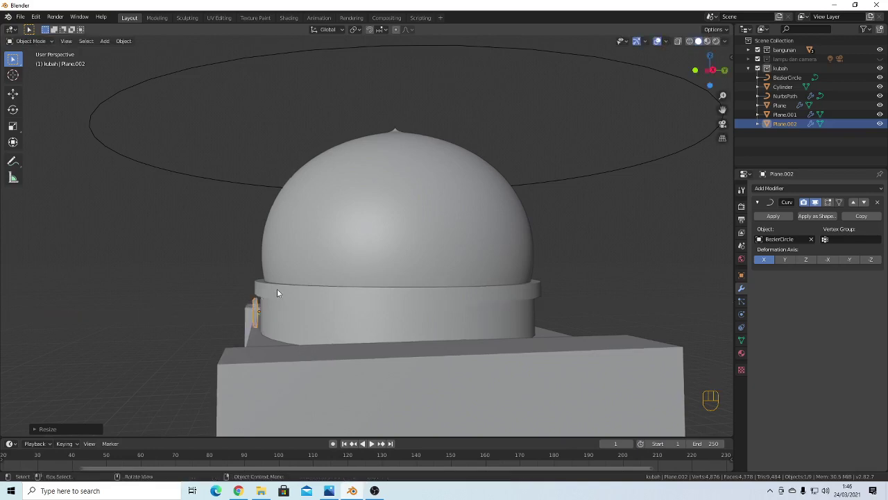
Scale the Bezier circle down slightly, by about 0.995, to pull the arched block toward the cylindrical base's wall
click(217, 179)
key(s)
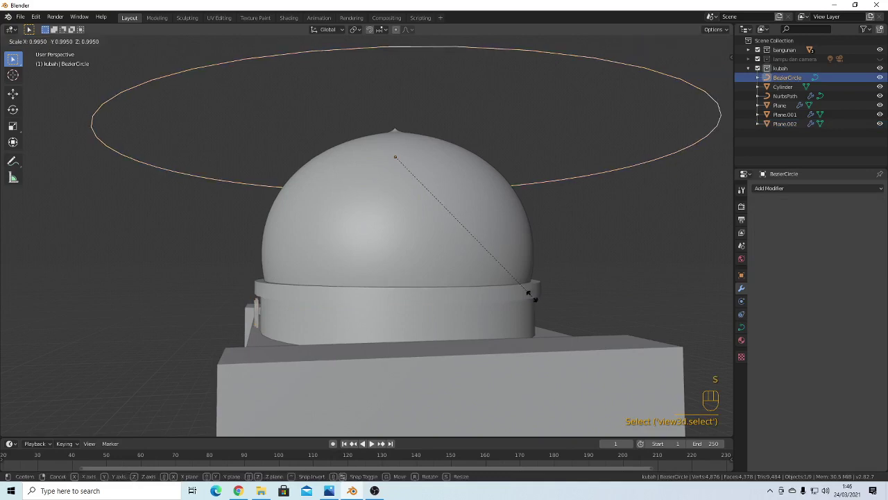
click(530, 297)
Examine from the side and front how the arched block sits against the dome's cylindrical base
scroll(298, 338, up, 3)
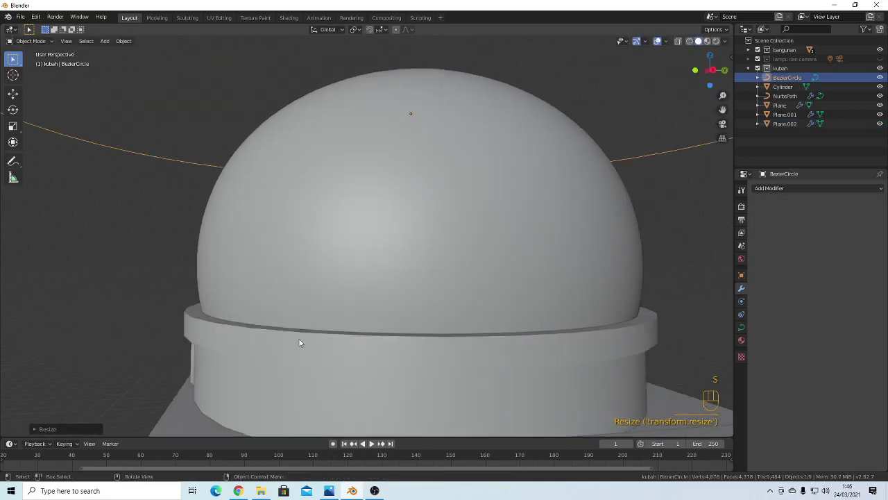
mouse_move(249, 328)
middle_down()
mouse_move(276, 317)
mouse_move(256, 321)
middle_up()
scroll(278, 333, down, 4)
click(217, 299)
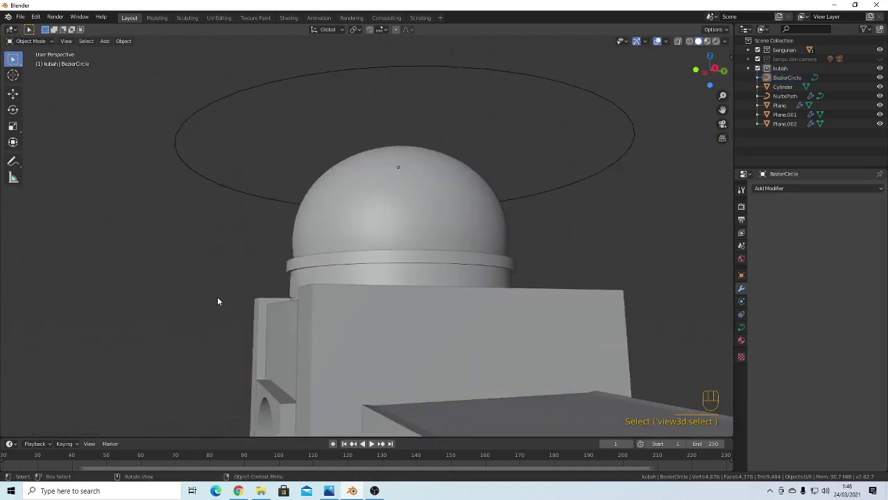
middle_drag(217, 299, 415, 264)
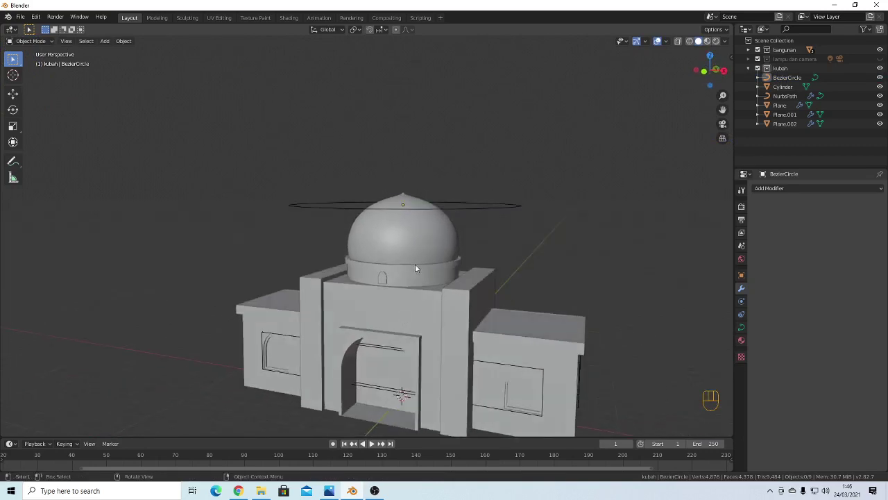
scroll(444, 293, up, 3)
scroll(439, 303, up, 2)
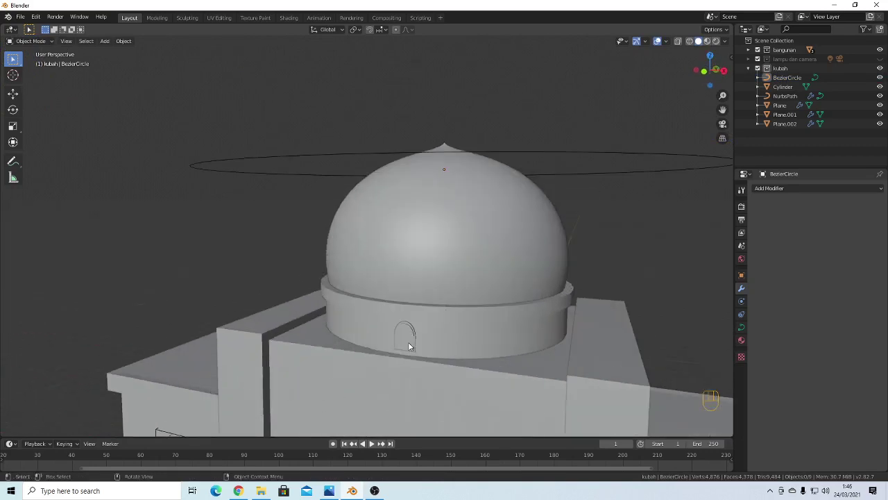
scroll(429, 346, down, 4)
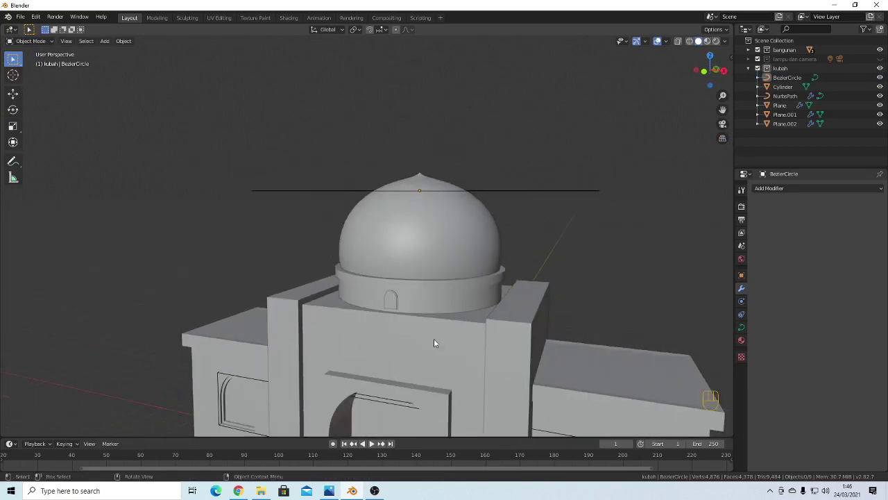
Add an Array modifier to the small arched block and set its relative X offset to 1.3
click(351, 295)
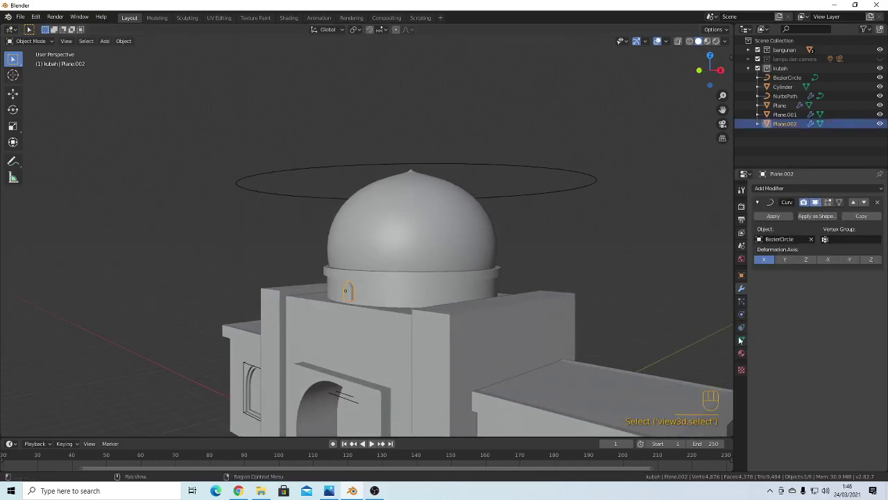
click(777, 189)
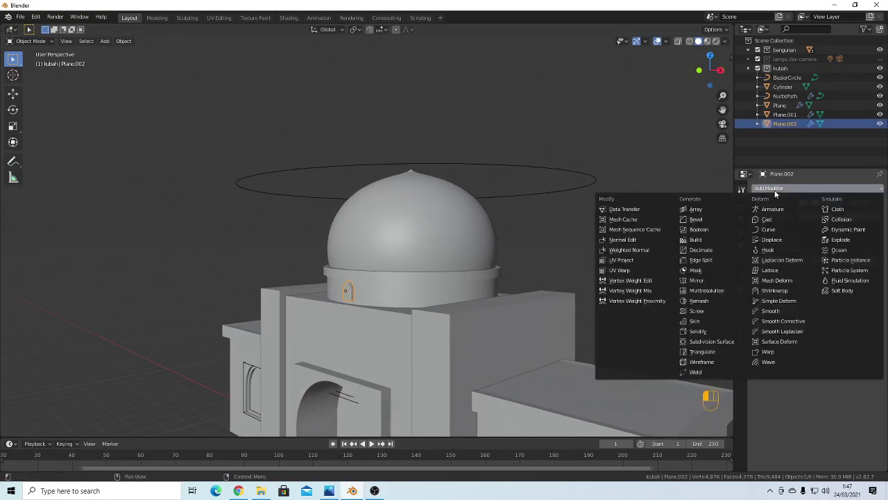
click(695, 209)
scroll(406, 297, up, 5)
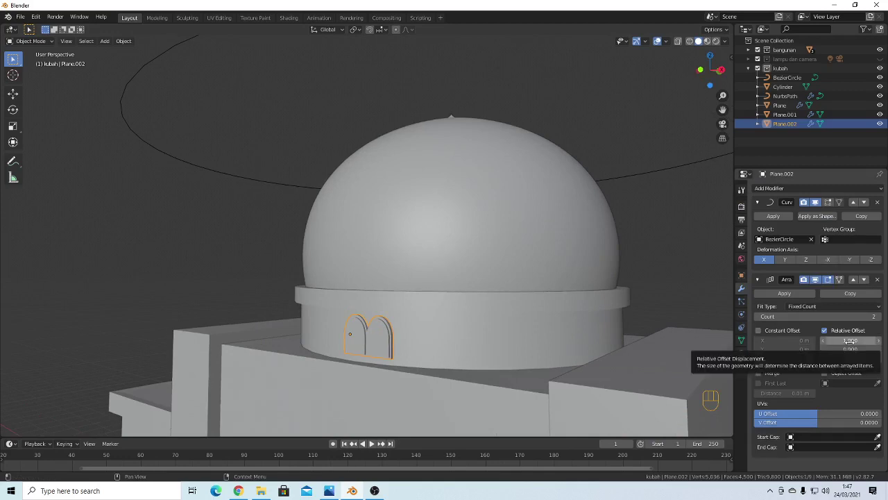
click(881, 342)
click(881, 341)
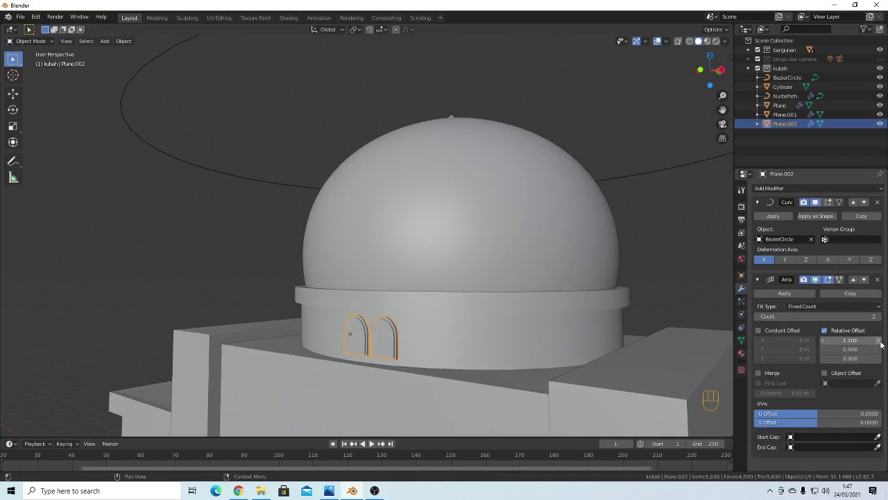
click(881, 342)
Set the arched block's array count to 4 and move the Array modifier above the Curve modifier
middle_drag(683, 355, 604, 359)
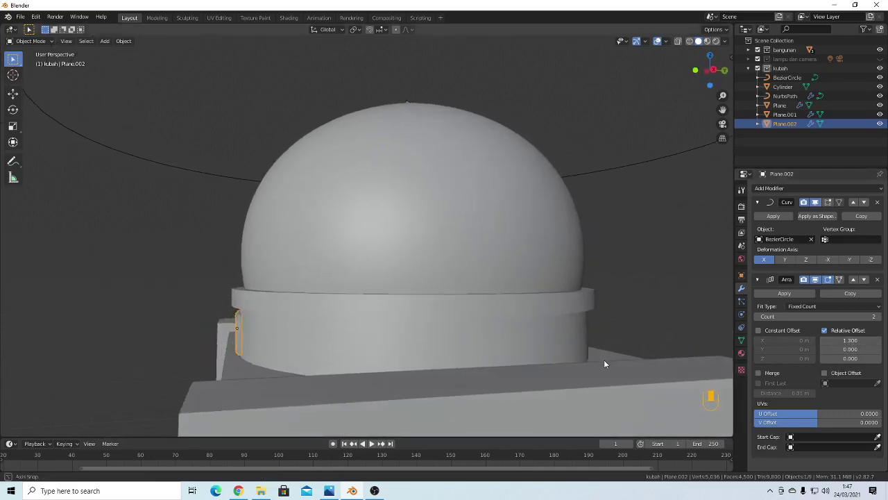
click(881, 316)
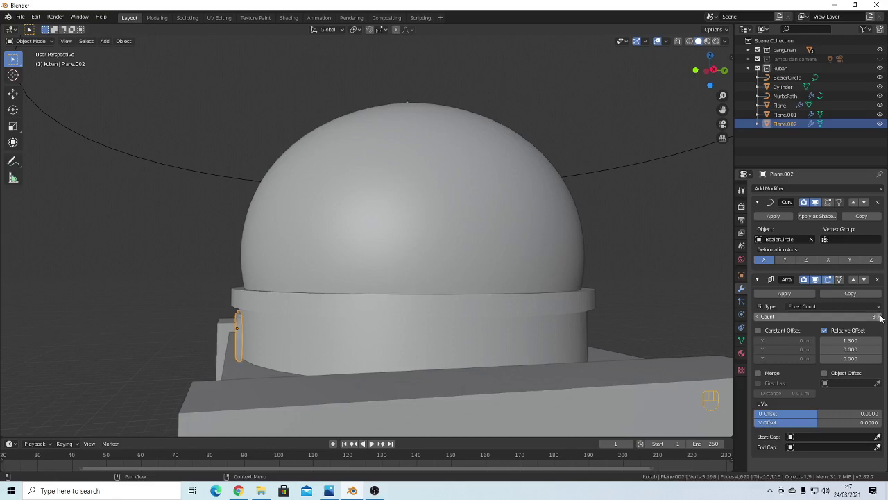
scroll(347, 347, down, 2)
middle_drag(313, 336, 402, 340)
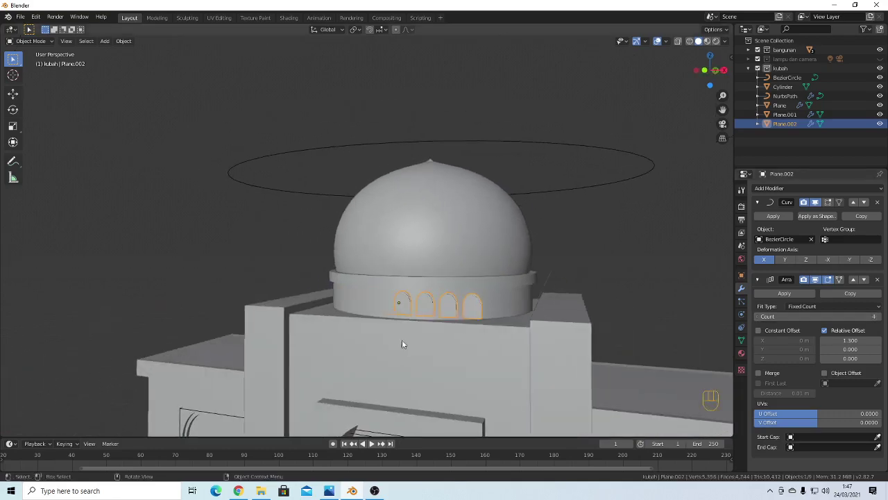
scroll(449, 317, up, 2)
middle_drag(449, 317, 440, 335)
scroll(409, 313, down, 2)
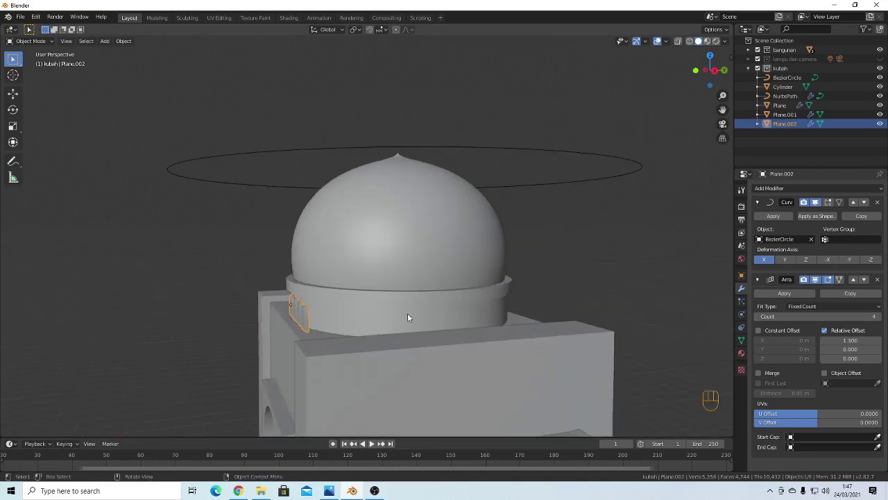
click(853, 279)
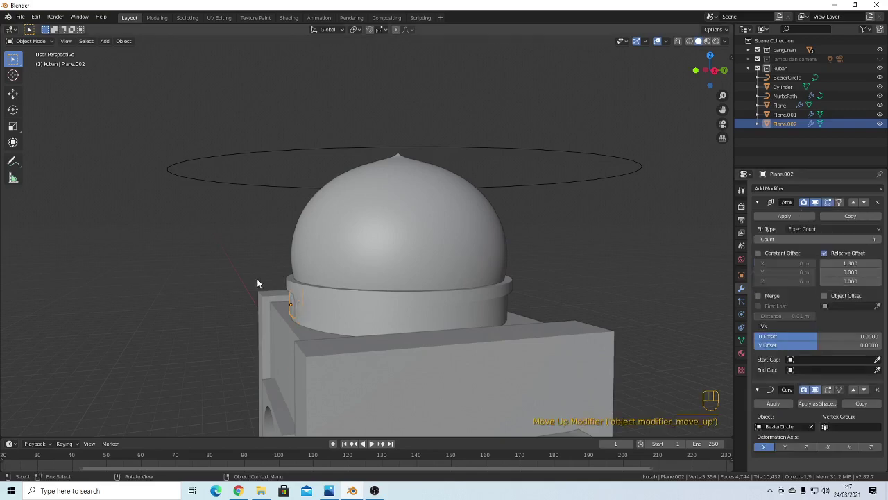
Raise the Array modifier count of the arched windows to 33 so they wrap around the dome's base
middle_drag(257, 278, 423, 333)
scroll(428, 336, up, 2)
scroll(428, 337, up, 1)
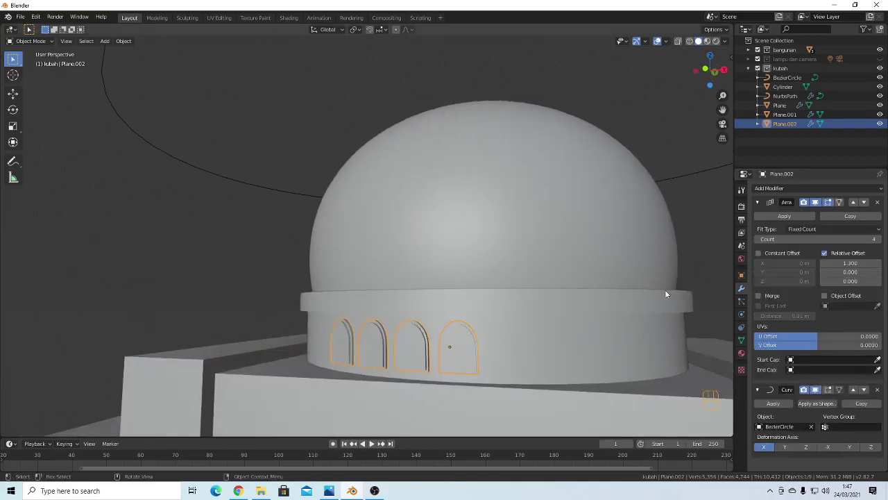
click(879, 240)
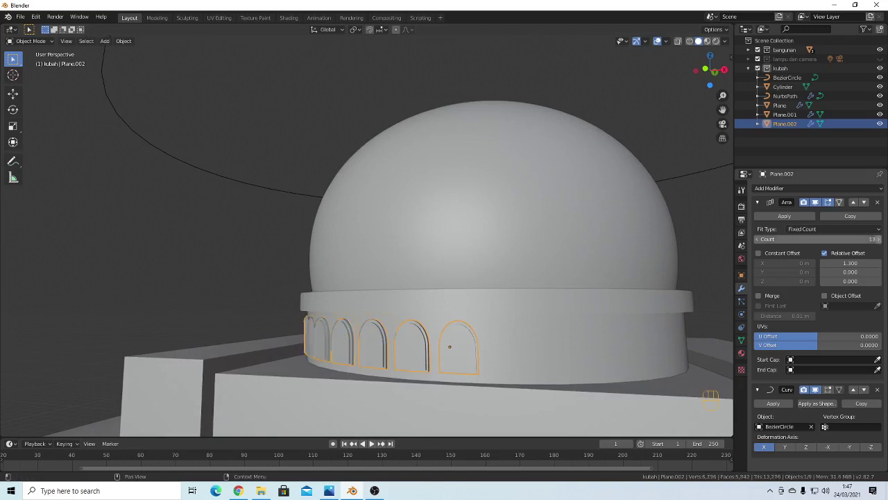
click(879, 241)
click(880, 240)
click(880, 241)
click(878, 239)
click(878, 240)
click(878, 239)
click(878, 240)
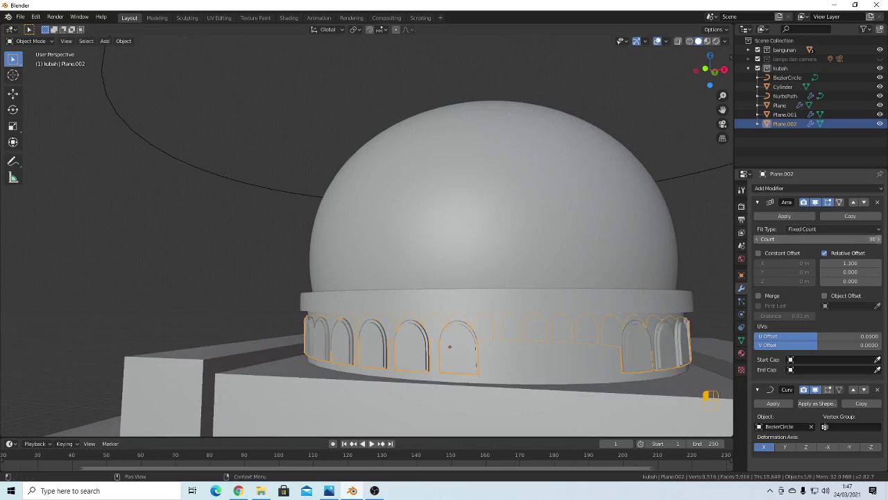
click(879, 239)
Examine the spacing of the arched windows all around the dome's base
scroll(542, 328, down, 5)
middle_drag(541, 329, 406, 307)
scroll(502, 337, down, 2)
key(Tab)
key(Tab)
click(523, 279)
scroll(464, 341, down, 2)
scroll(385, 270, up, 3)
scroll(386, 270, up, 5)
scroll(431, 352, down, 2)
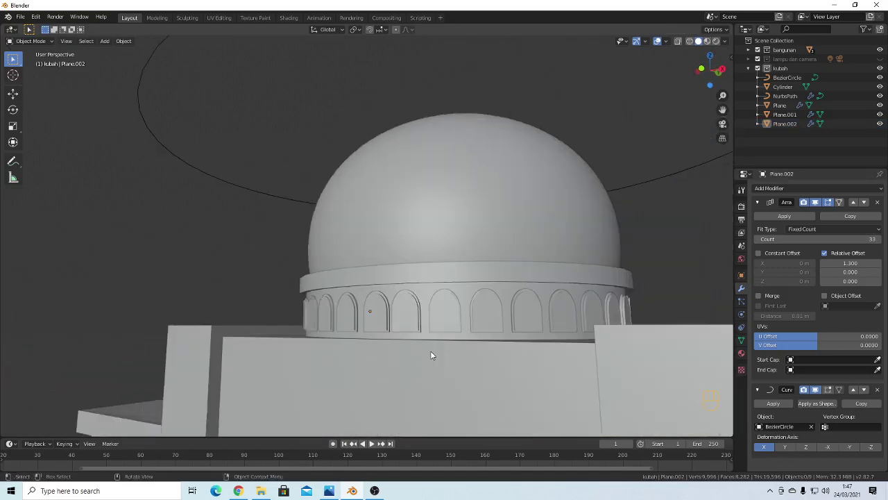
middle_drag(432, 355, 446, 353)
scroll(447, 353, up, 3)
Set the arched window array's count to 32 and its relative X offset to 1.335
click(510, 372)
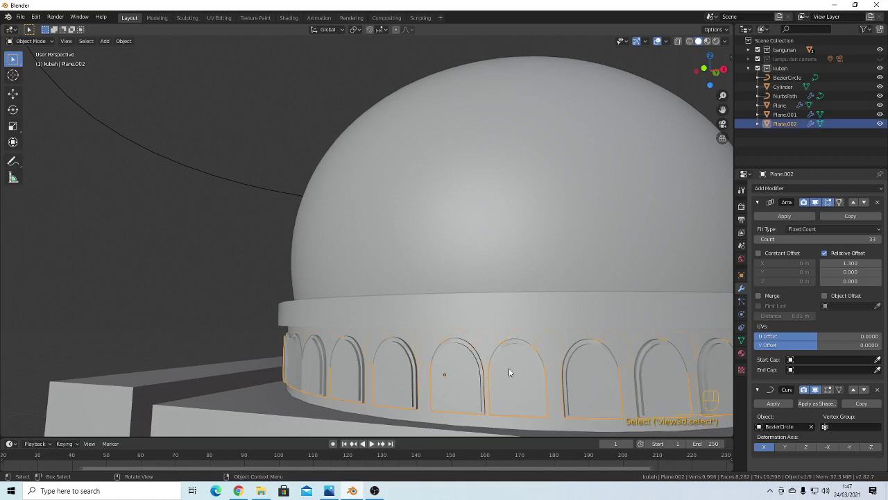
click(758, 239)
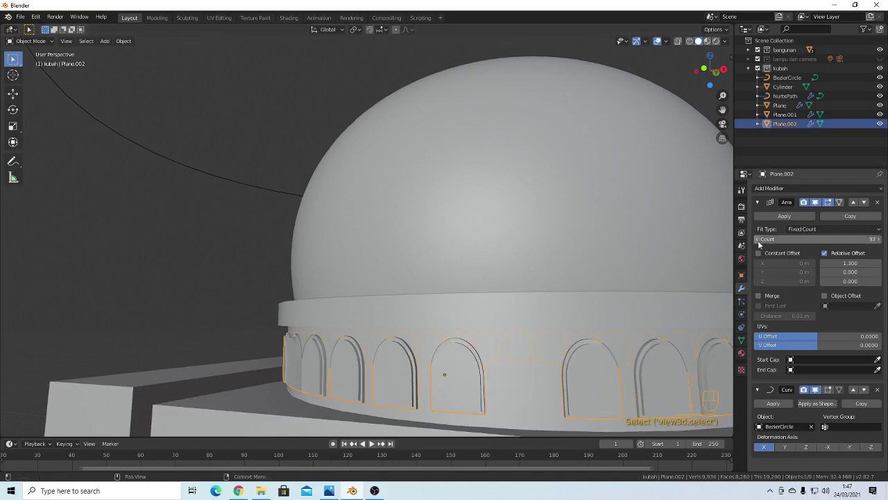
click(878, 268)
click(877, 268)
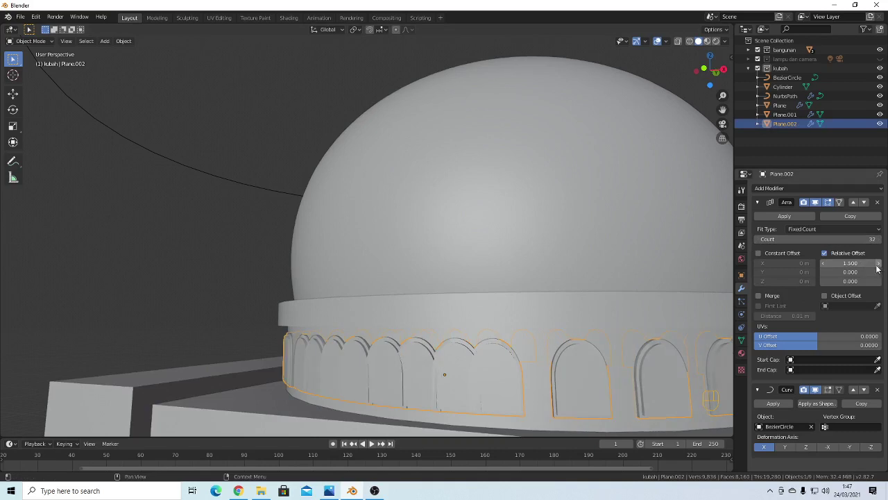
click(824, 264)
click(824, 265)
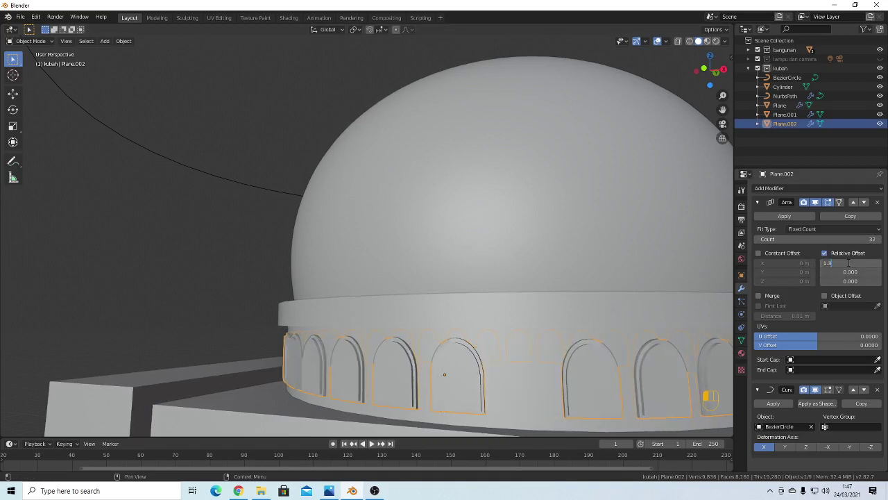
key(Return)
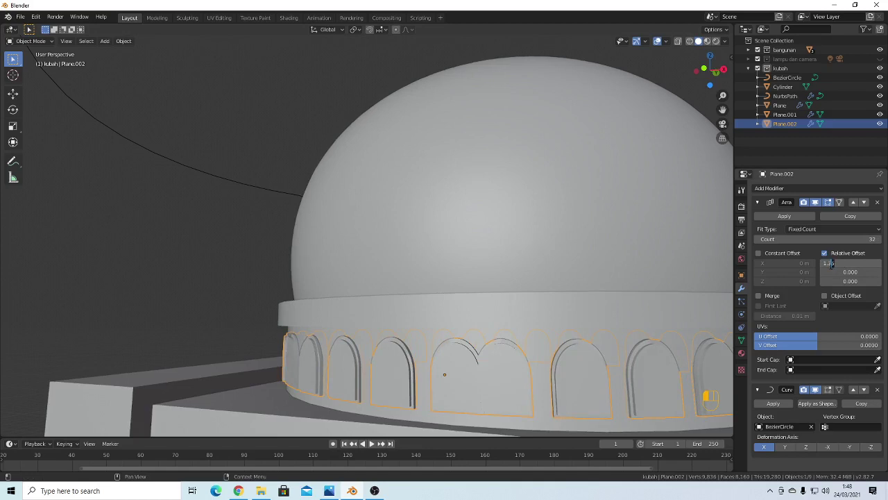
key(Return)
middle_drag(444, 332, 479, 327)
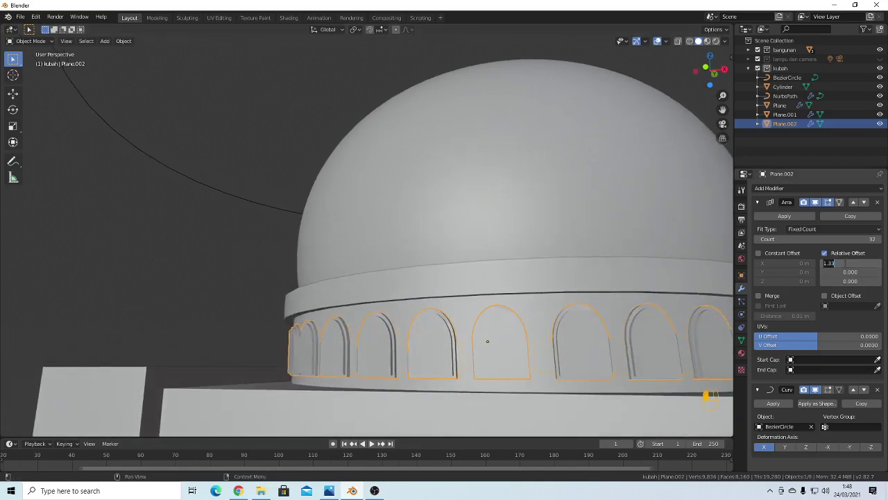
key(Return)
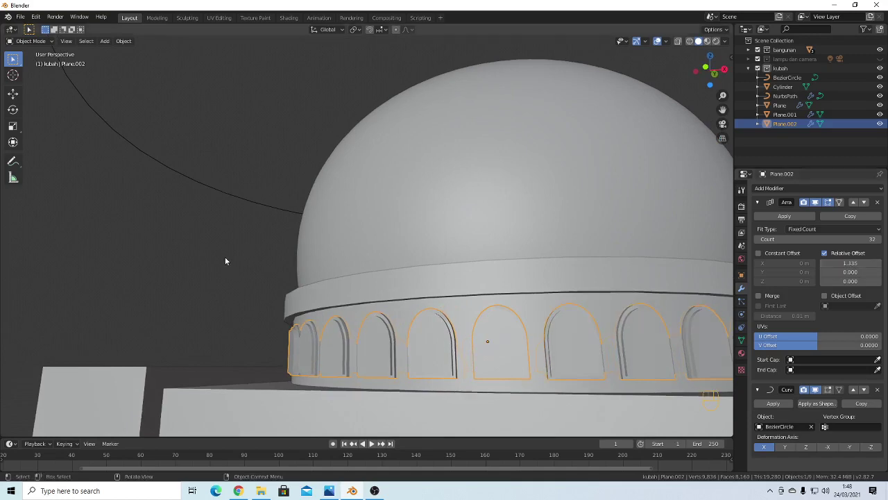
Try shifting the Bezier circle guide slightly along the Z axis above the dome
scroll(398, 294, down, 3)
middle_drag(481, 310, 437, 329)
key(Tab)
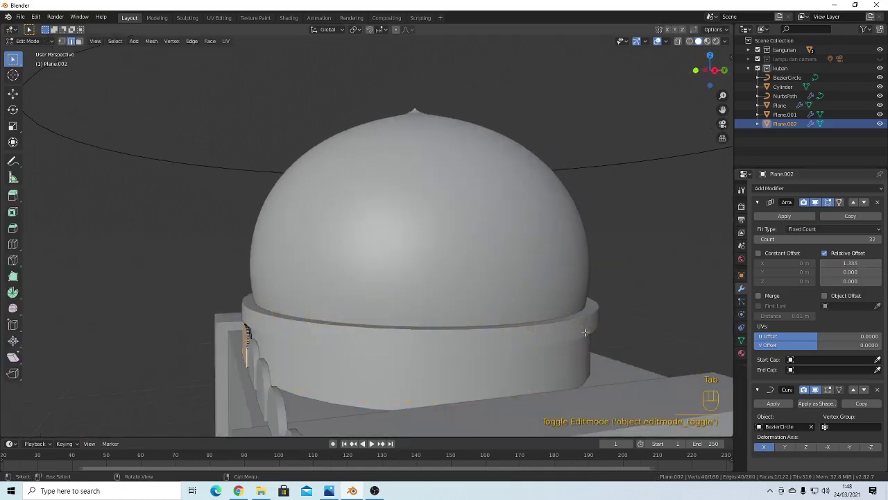
key(Tab)
click(653, 273)
scroll(561, 339, down, 3)
middle_drag(561, 339, 499, 204)
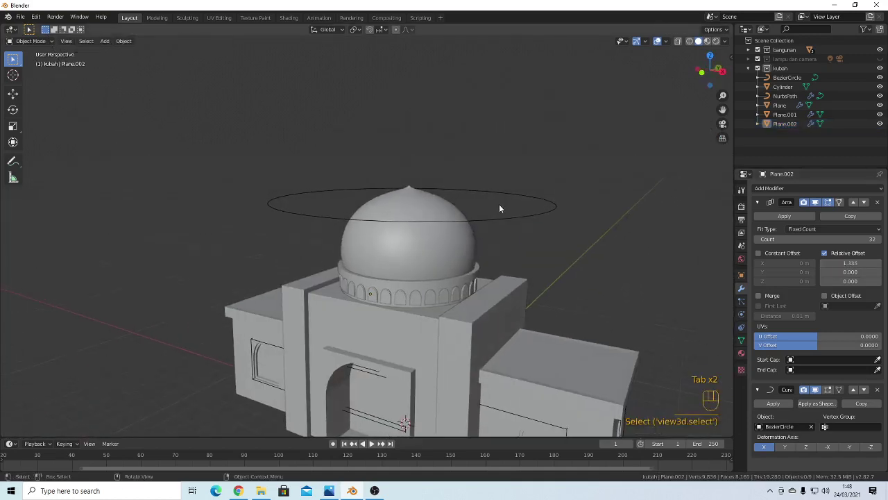
click(503, 220)
key(g)
key(z)
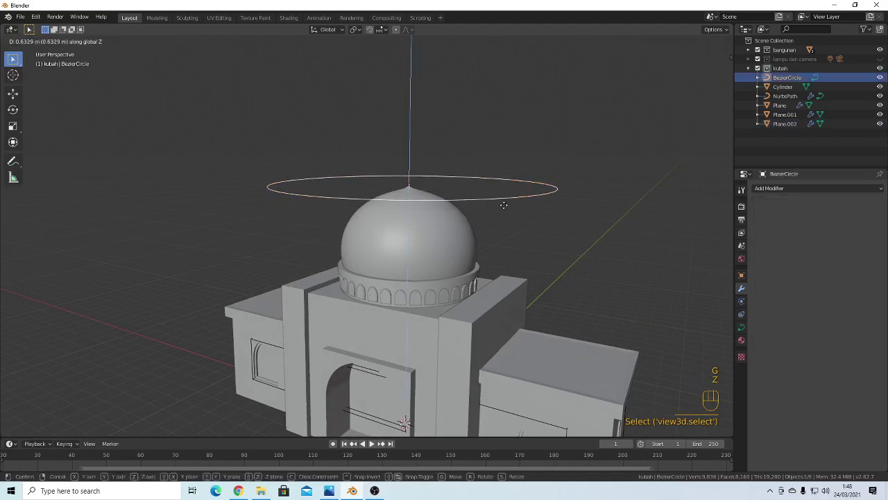
click(502, 218)
scroll(420, 292, down, 3)
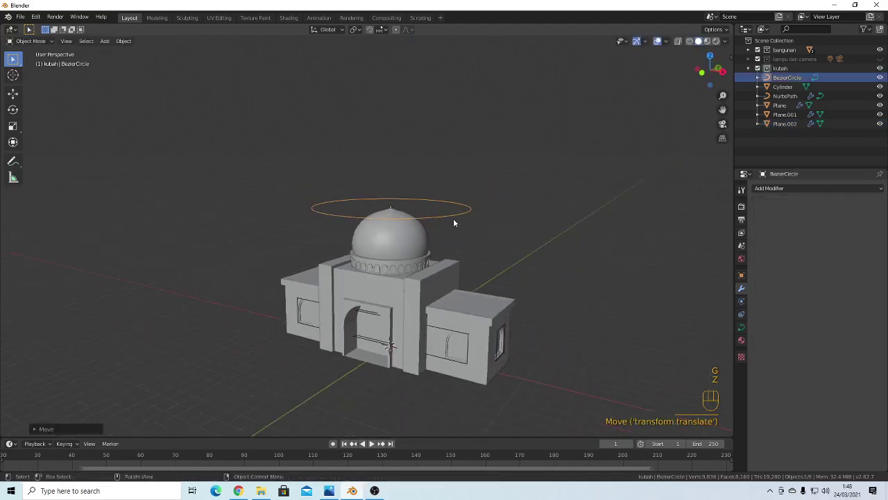
Lower the Bezier circle guide along the Z axis from above the dome to beneath the building
middle_drag(451, 225, 583, 177)
click(465, 159)
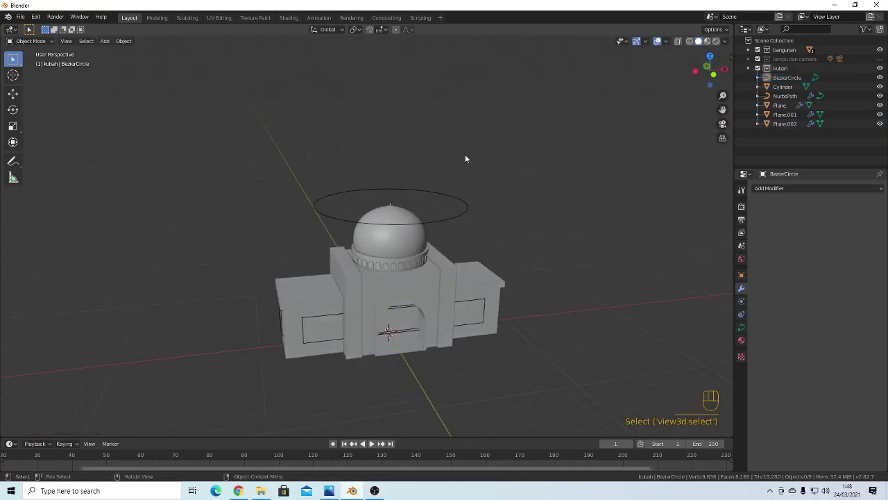
drag(465, 159, 520, 235)
middle_drag(520, 235, 436, 205)
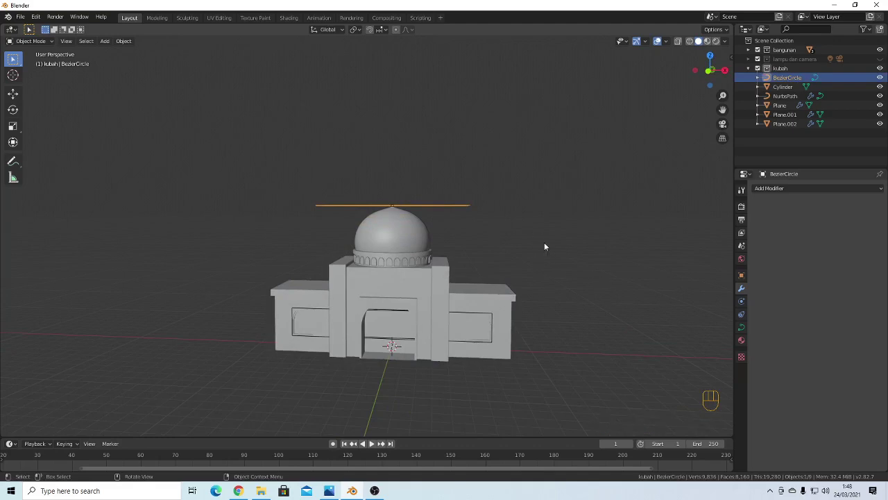
middle_drag(544, 246, 455, 254)
scroll(526, 248, down, 2)
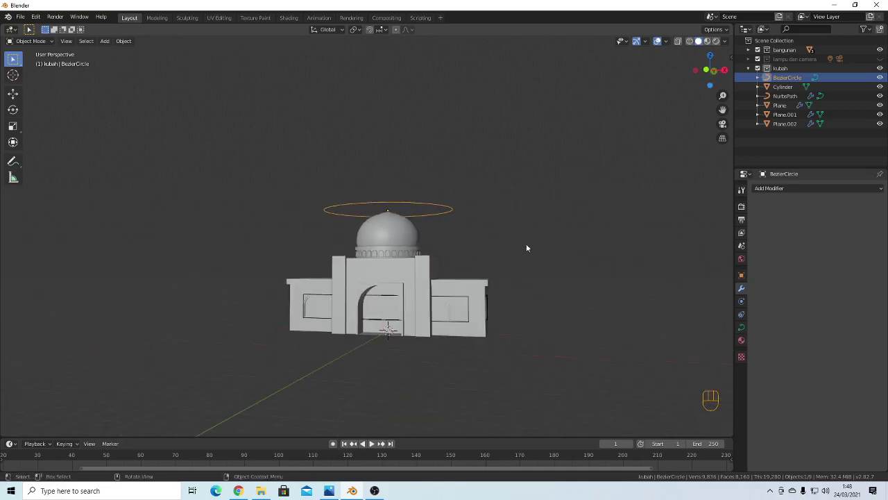
key(g)
key(z)
click(514, 320)
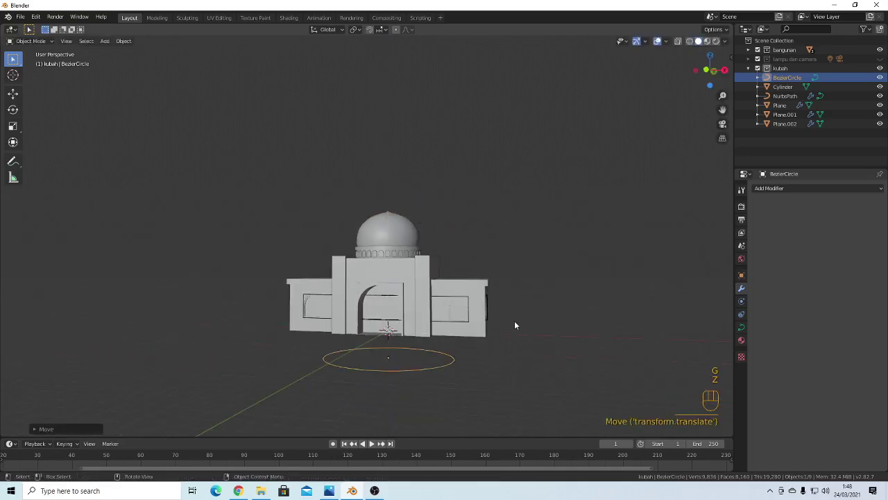
scroll(446, 285, up, 2)
middle_drag(447, 284, 418, 289)
scroll(431, 269, up, 3)
scroll(432, 270, down, 6)
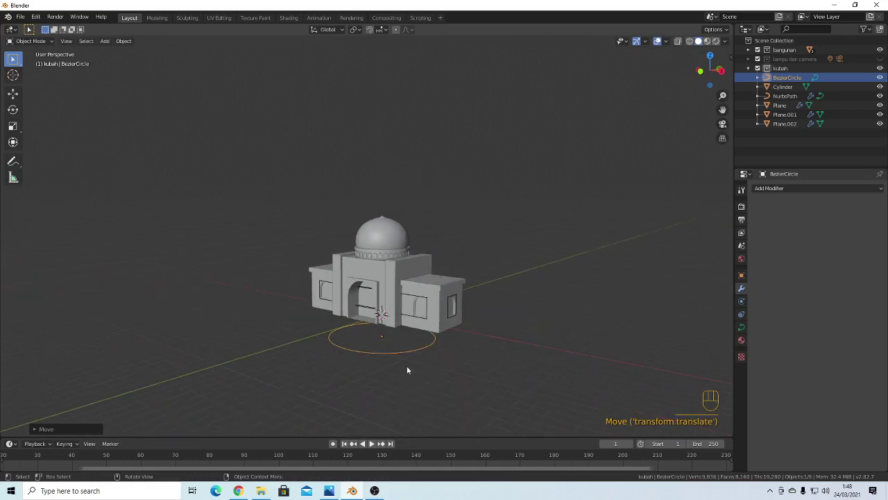
key(g)
right_click(405, 355)
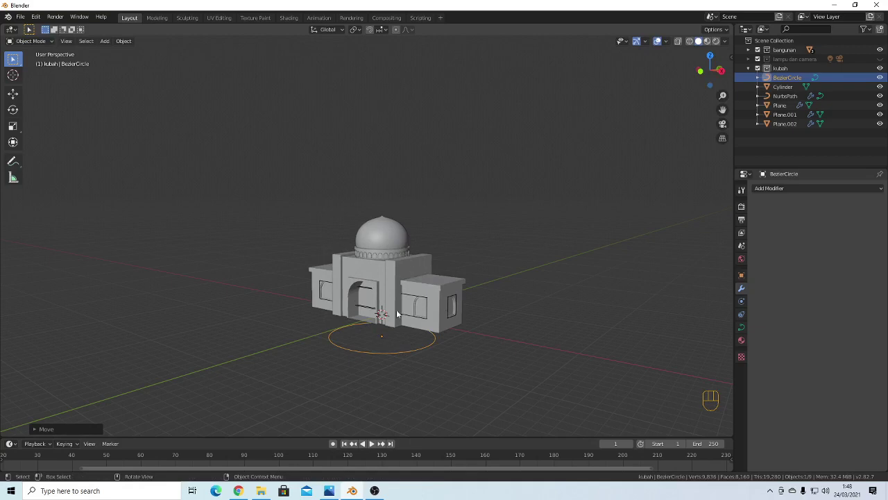
scroll(381, 257, up, 3)
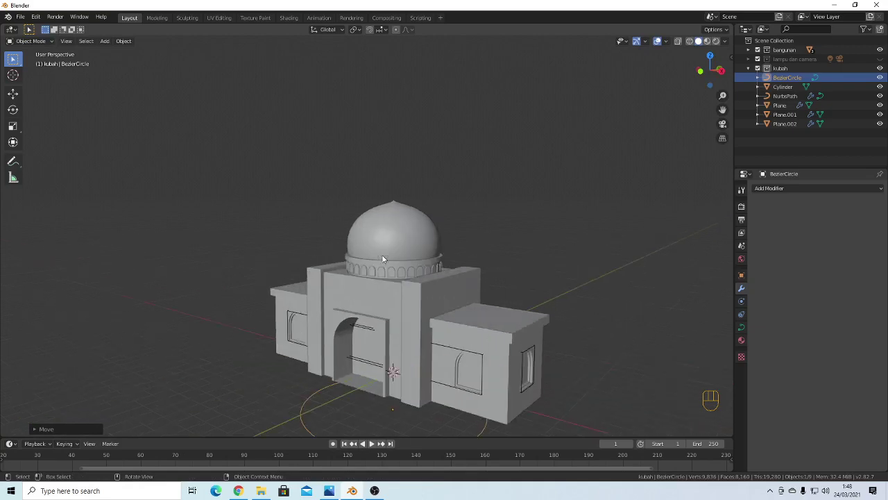
scroll(398, 355, down, 3)
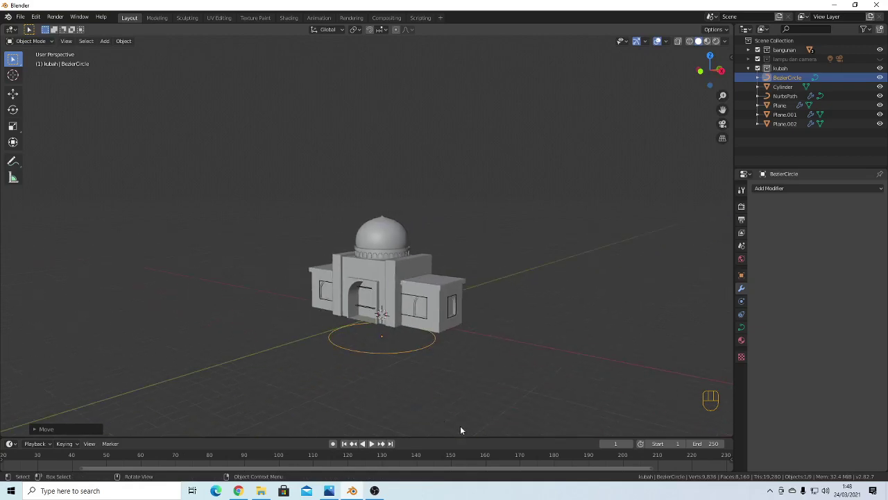
key(g)
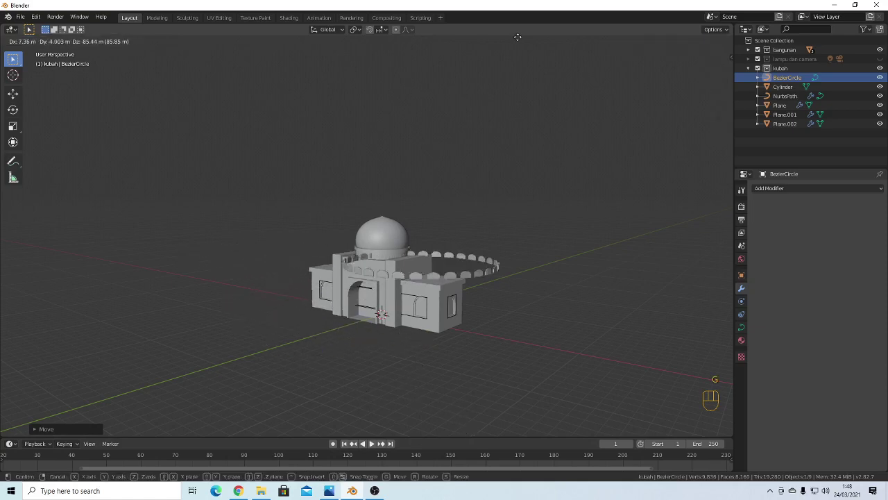
right_click(473, 399)
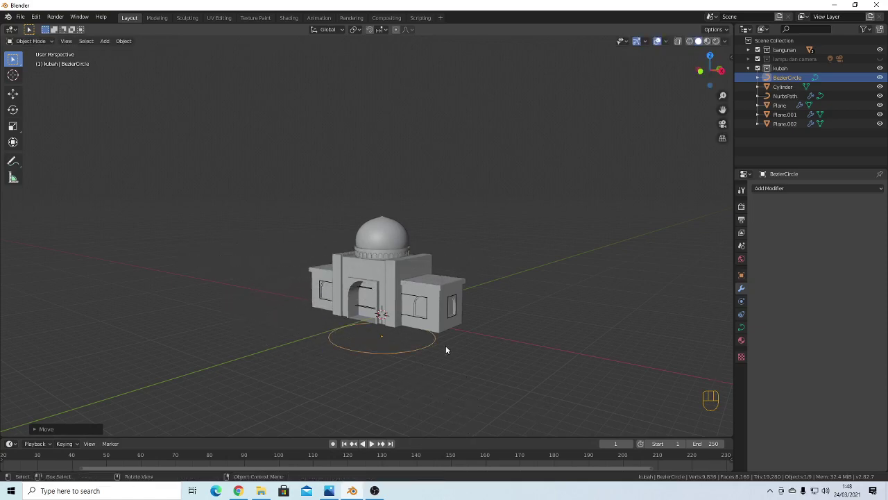
Move the Bezier circle guide slightly upward along the Z axis, keeping it beneath the building
key(g)
key(z)
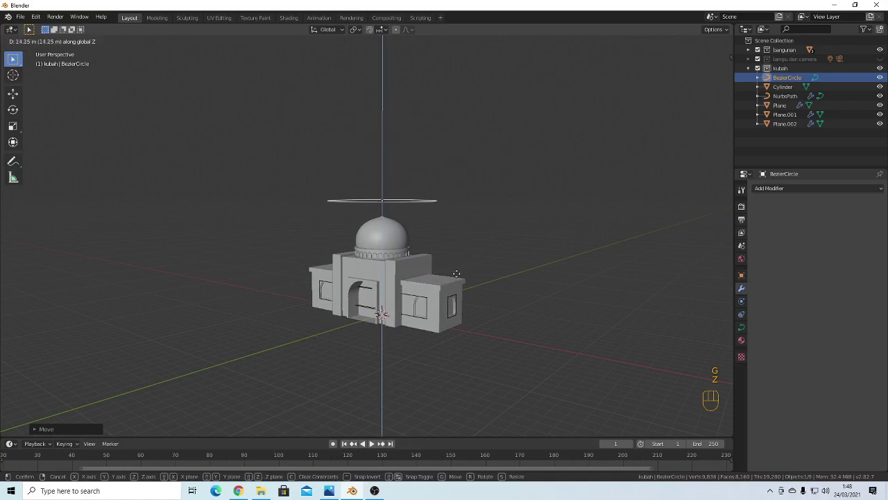
click(455, 369)
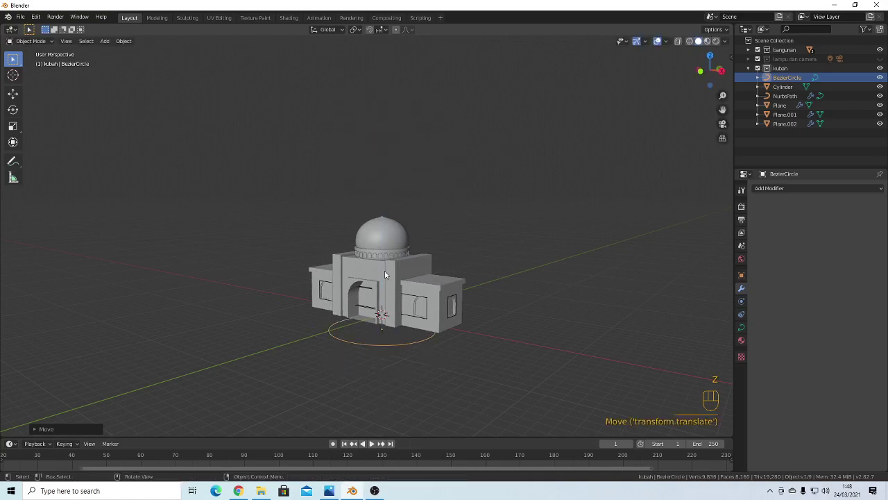
scroll(383, 280, up, 4)
scroll(442, 293, down, 2)
middle_drag(418, 306, 442, 316)
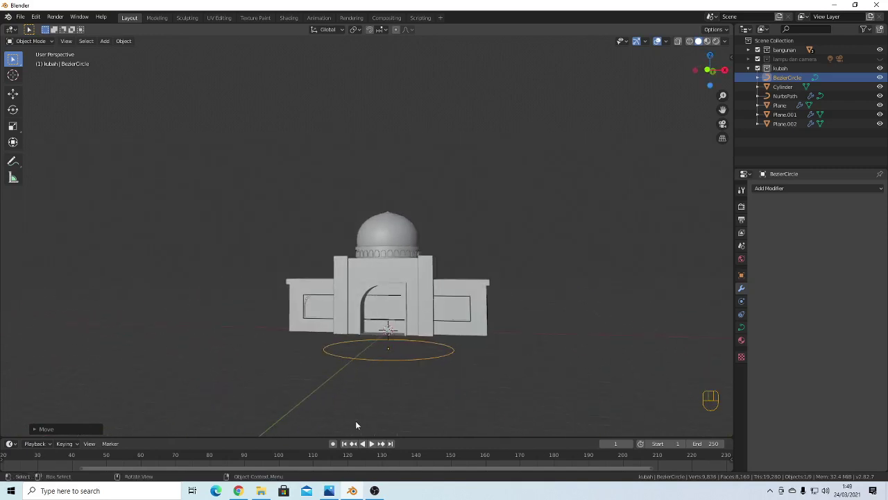
mouse_move(333, 491)
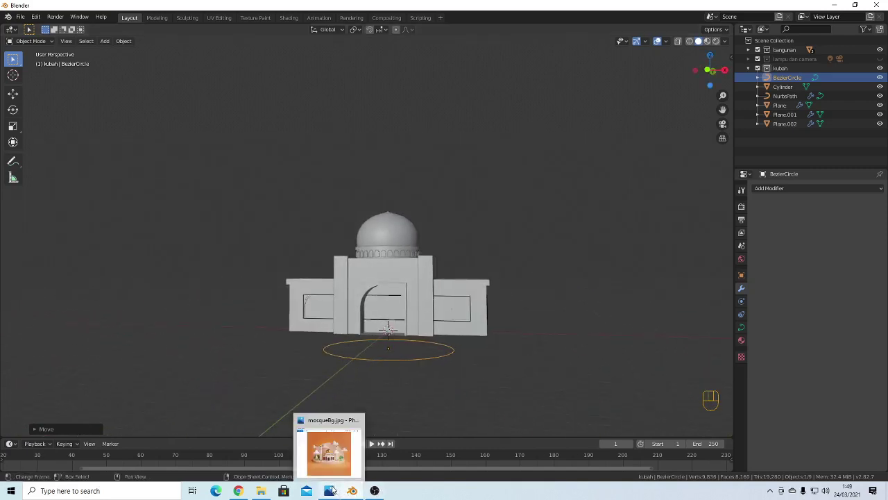
mouse_move(238, 491)
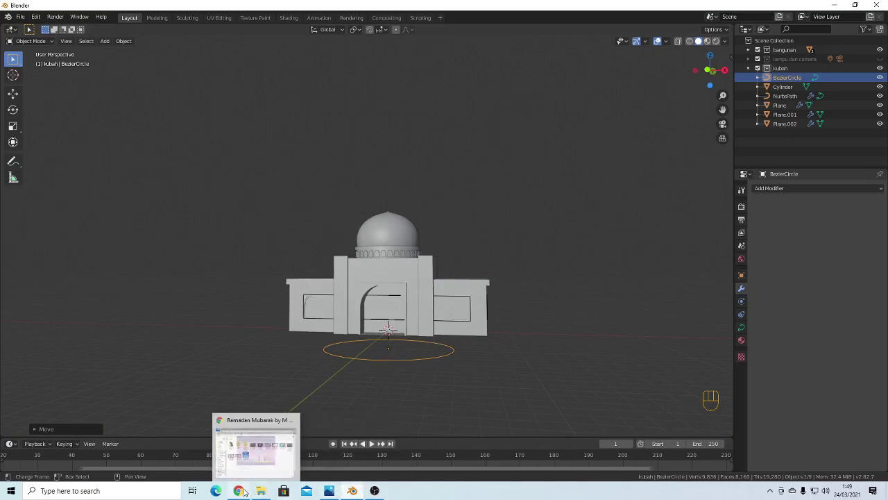
mouse_move(243, 458)
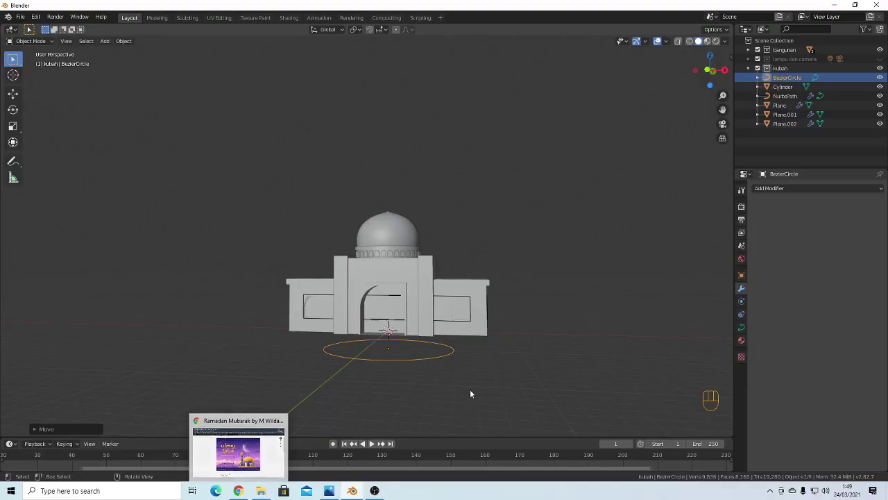
Select the side buildings and open their mesh in Edit Mode with the roof in view
scroll(358, 315, up, 3)
middle_drag(359, 315, 362, 322)
scroll(290, 341, up, 2)
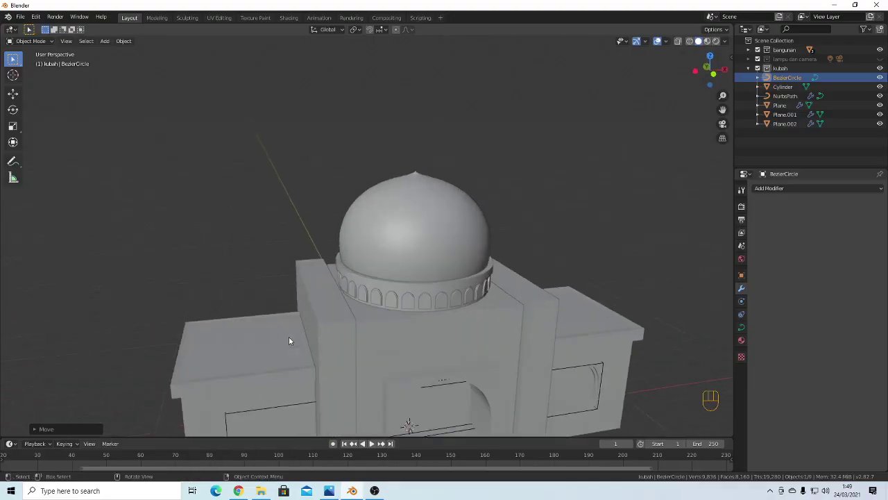
click(289, 341)
middle_drag(266, 358, 296, 360)
key(Tab)
middle_drag(597, 347, 525, 349)
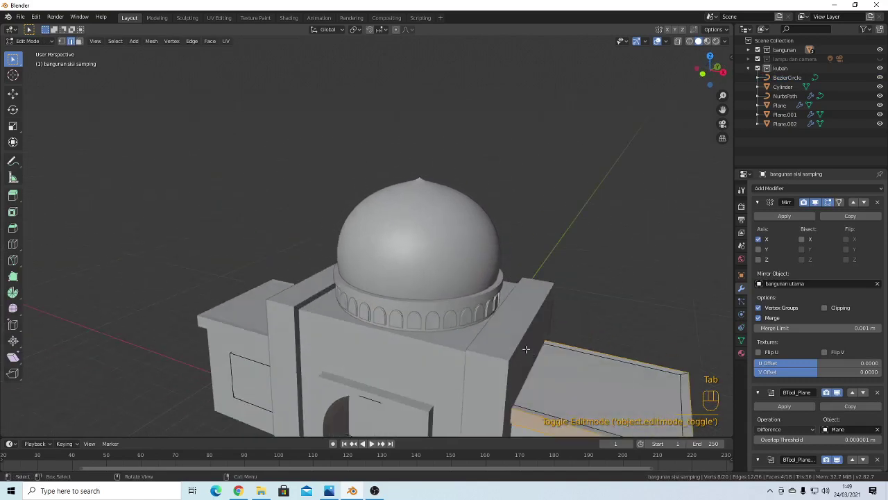
Inset the top roof face of the right side building by about 0.54 m in face selection mode
click(565, 379)
scroll(585, 367, down, 3)
middle_drag(585, 367, 561, 370)
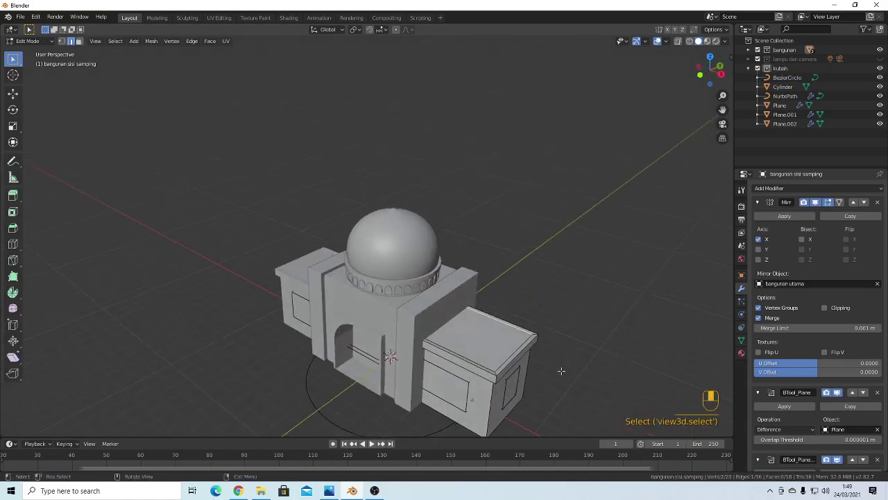
key(3)
click(487, 355)
key(i)
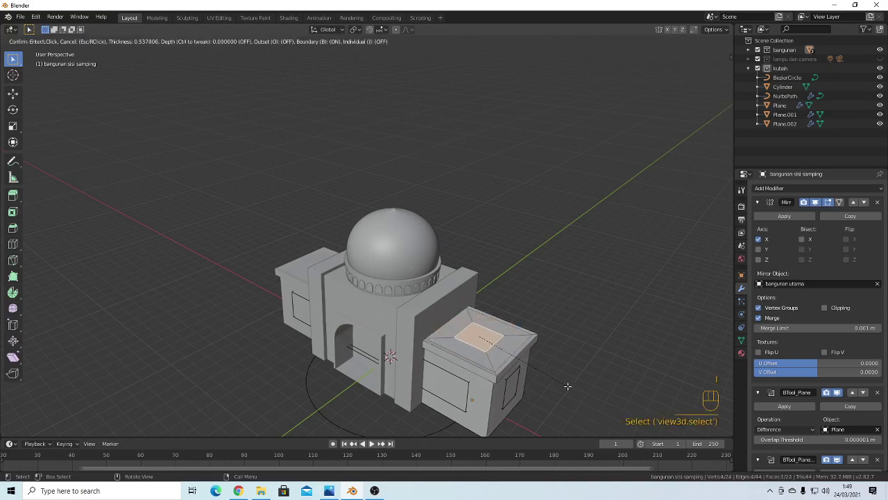
click(565, 386)
Try to extrude the inset roof face upward along Z into a tower on both side buildings
middle_drag(532, 384, 264, 433)
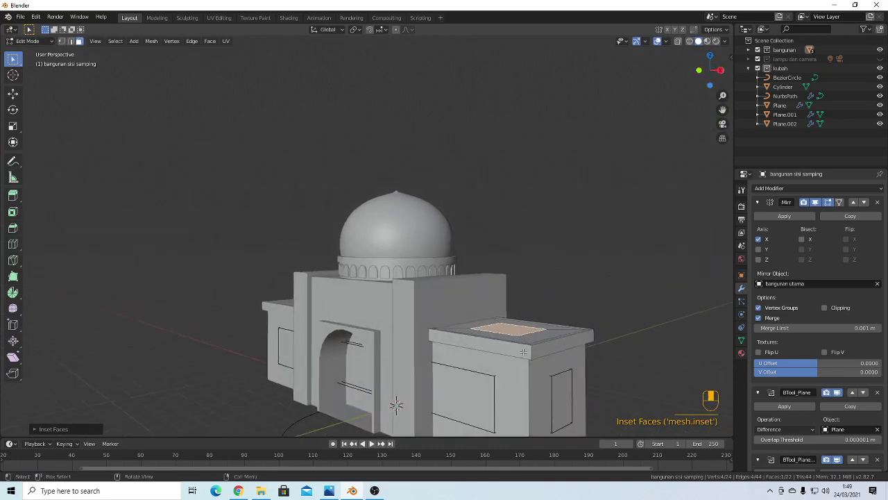
scroll(376, 393, down, 2)
middle_drag(377, 393, 457, 388)
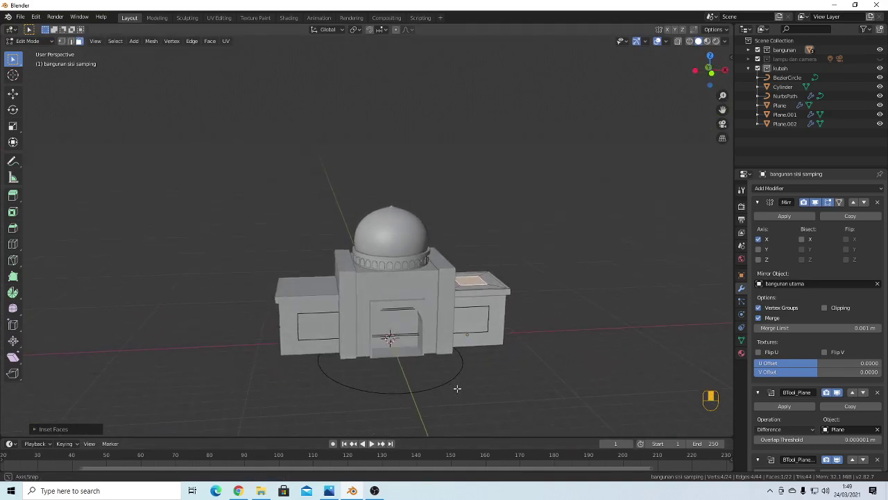
key(e)
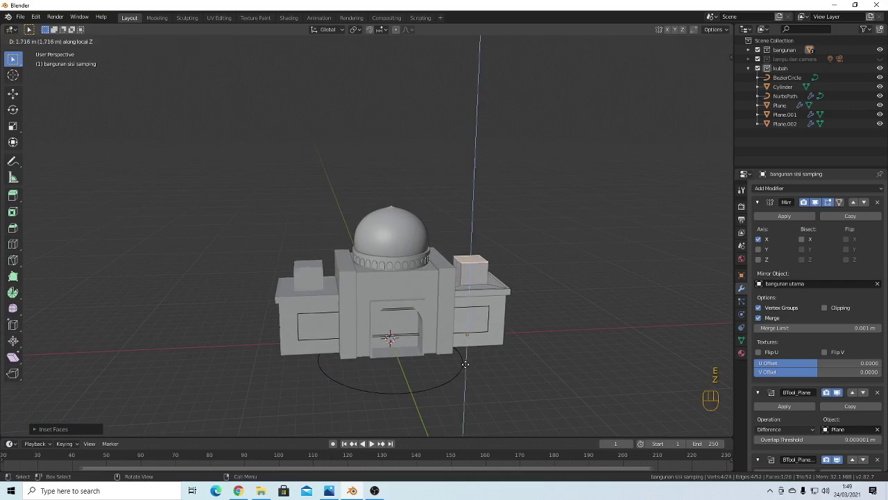
click(466, 343)
middle_drag(466, 342, 449, 336)
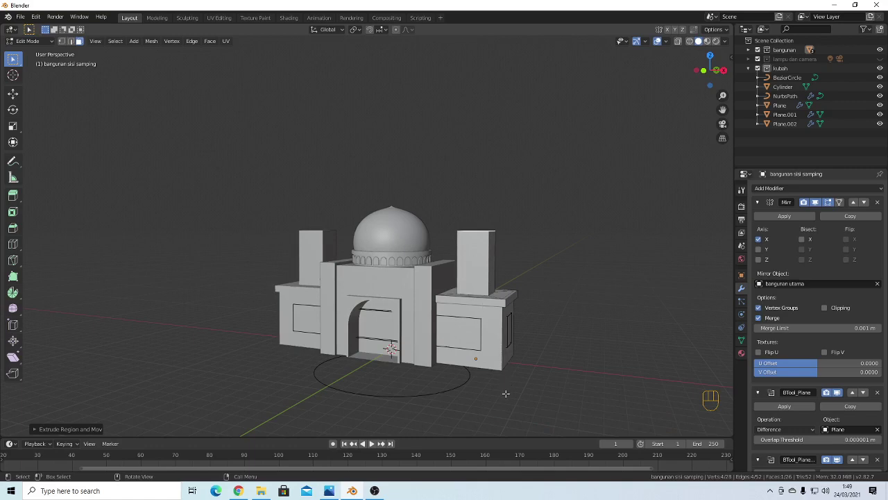
key(ctrl+z)
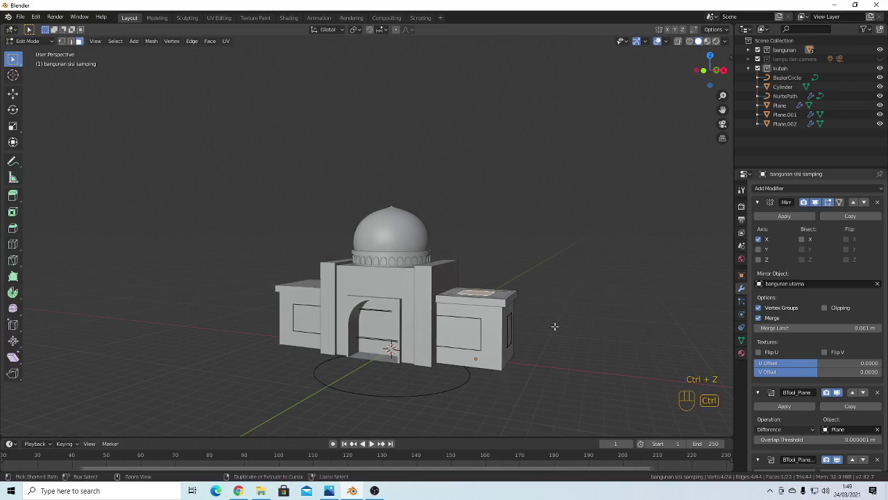
Apply the Mirror modifier on the side buildings and return to editing their mesh
scroll(540, 311, up, 1)
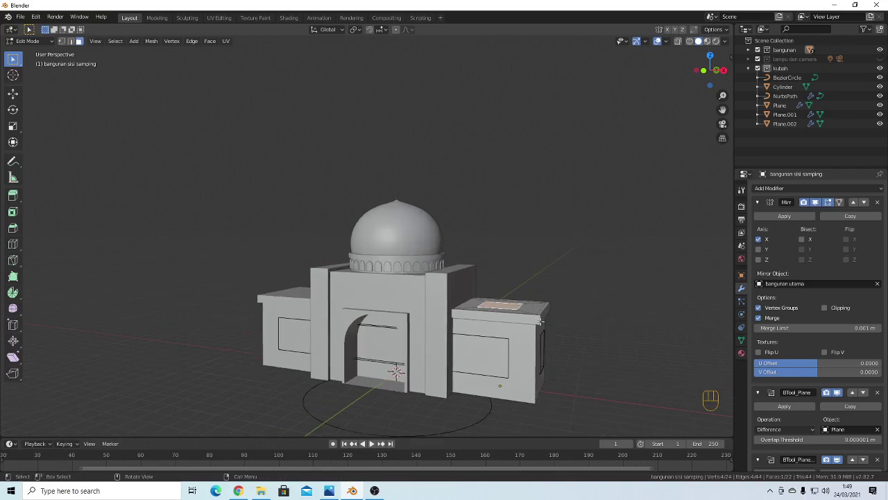
key(Tab)
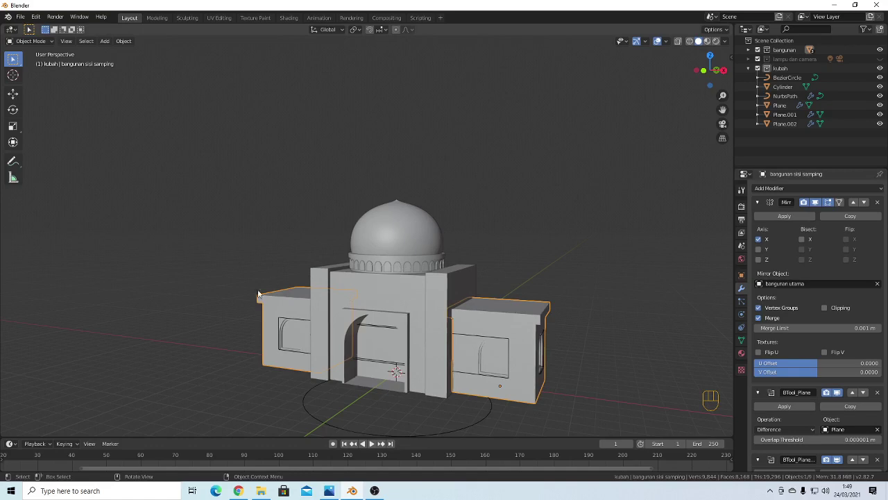
middle_drag(306, 327, 281, 329)
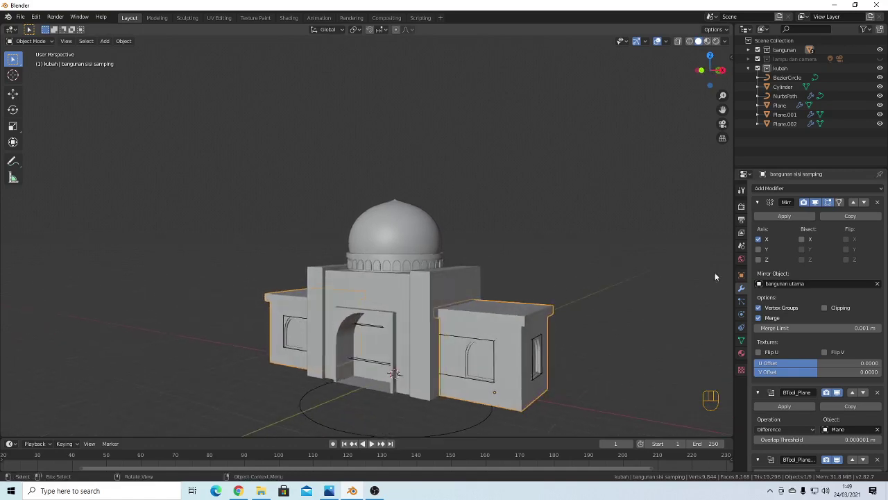
click(776, 219)
key(Tab)
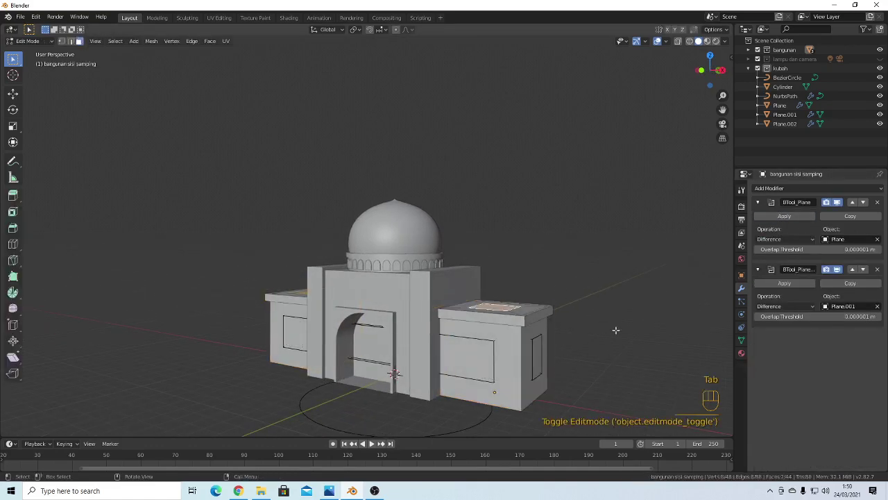
Try to raise only the right side building's inset roof face along the Z axis
click(600, 312)
middle_drag(601, 312, 511, 317)
click(511, 316)
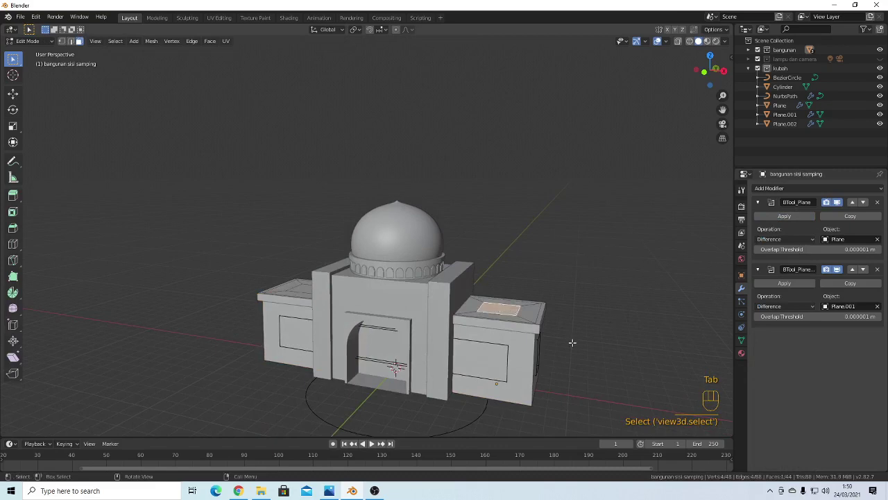
key(g)
key(z)
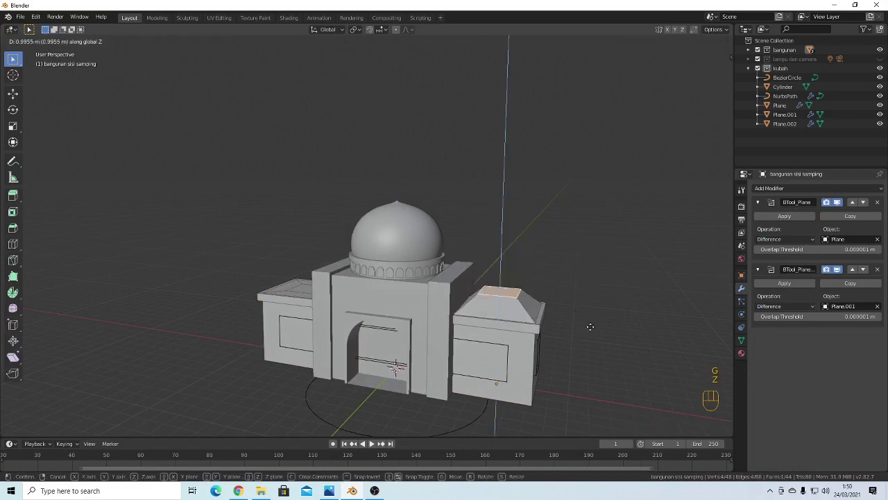
right_click(599, 304)
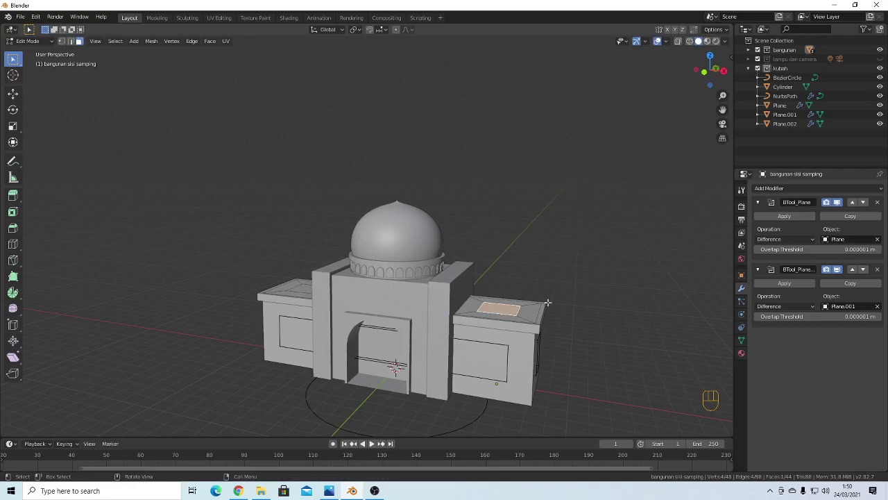
Inspect the side buildings and their window cutouts from several angles in both Object Mode and Edit Mode
scroll(538, 387, up, 2)
middle_drag(570, 402, 596, 379)
scroll(576, 390, down, 2)
scroll(596, 379, down, 1)
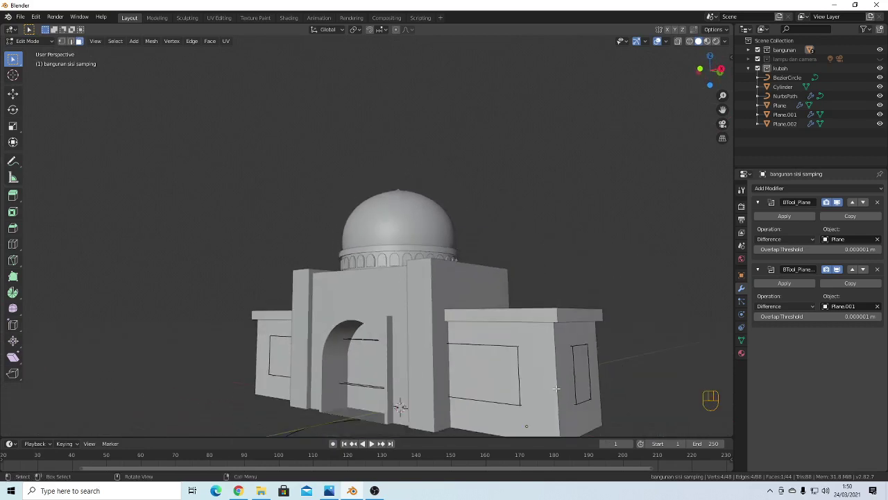
key(Tab)
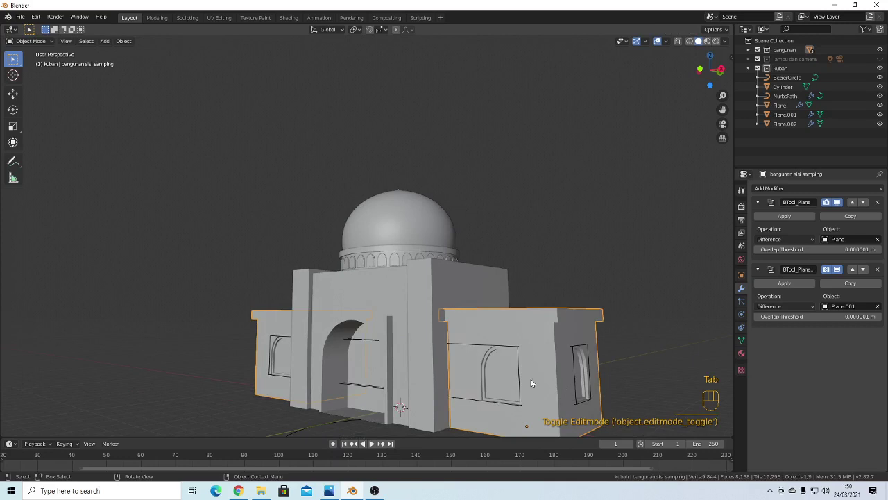
key(Tab)
key(Tab)
key(Tab)
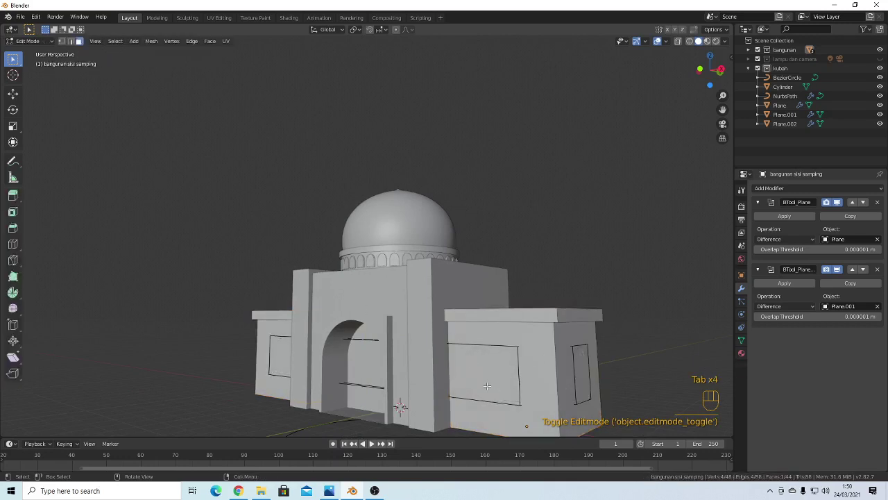
middle_drag(487, 386, 660, 326)
key(Tab)
click(615, 374)
middle_drag(614, 375, 575, 348)
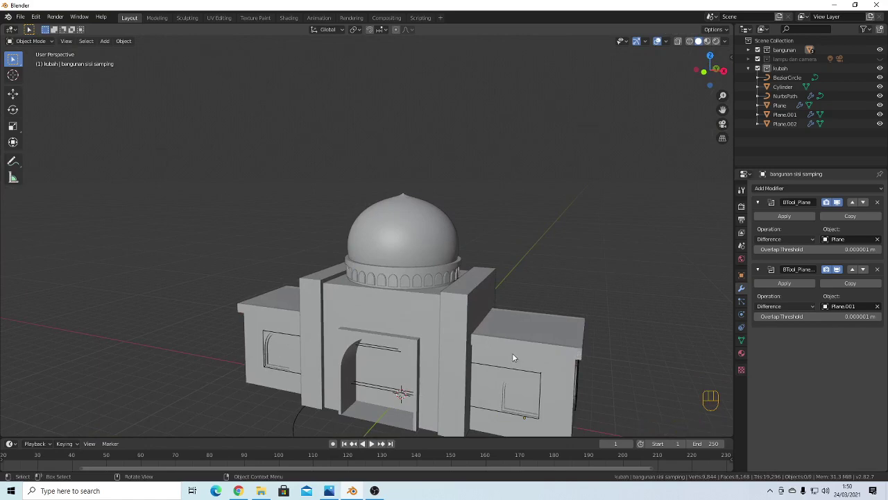
Select the inset roof face of the left side building in Edit Mode
mouse_move(259, 333)
middle_down()
mouse_move(300, 336)
mouse_move(265, 333)
middle_up()
key(Tab)
click(256, 343)
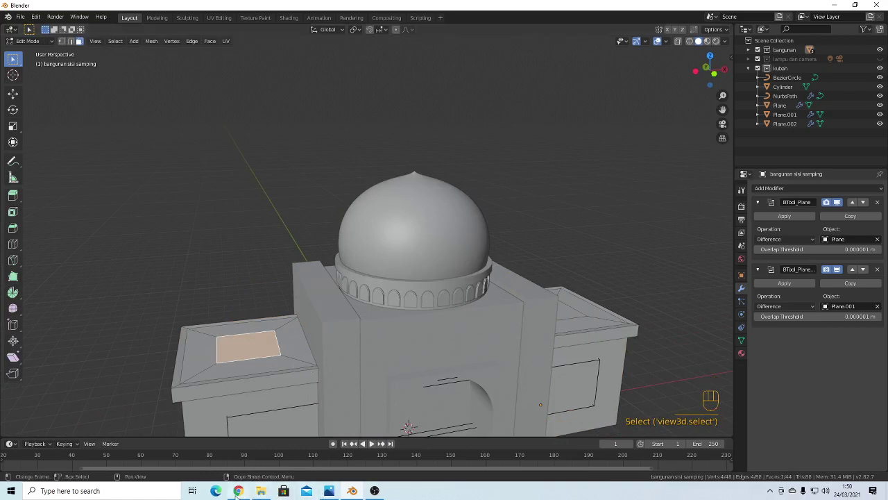
Switch to Chrome to examine the minaret in the Ramadan Mubarak reference illustration, and return to Blender
mouse_move(238, 490)
click(243, 454)
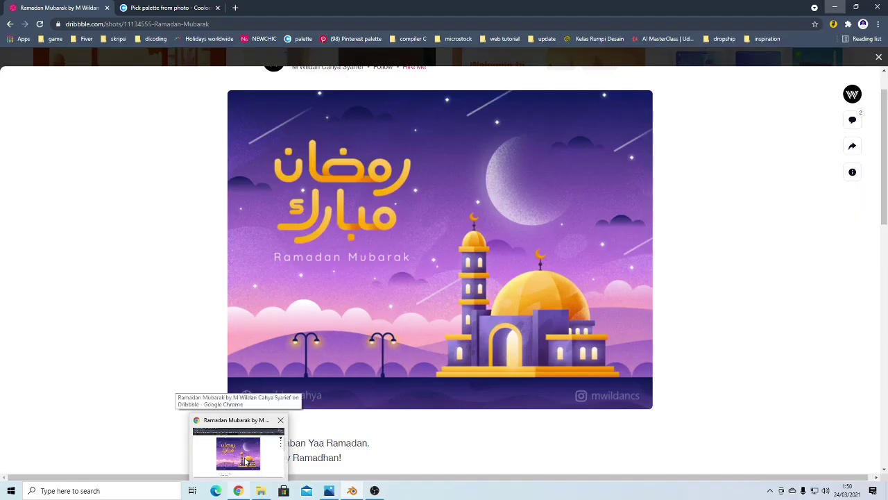
click(244, 457)
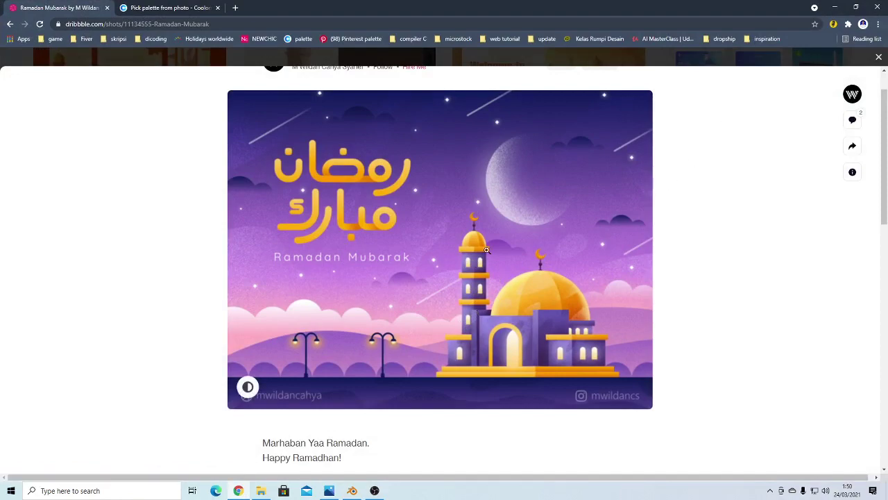
click(834, 7)
Extrude the left roof's inset face upward along Z to form the minaret's lowest section
middle_drag(247, 354, 375, 359)
key(e)
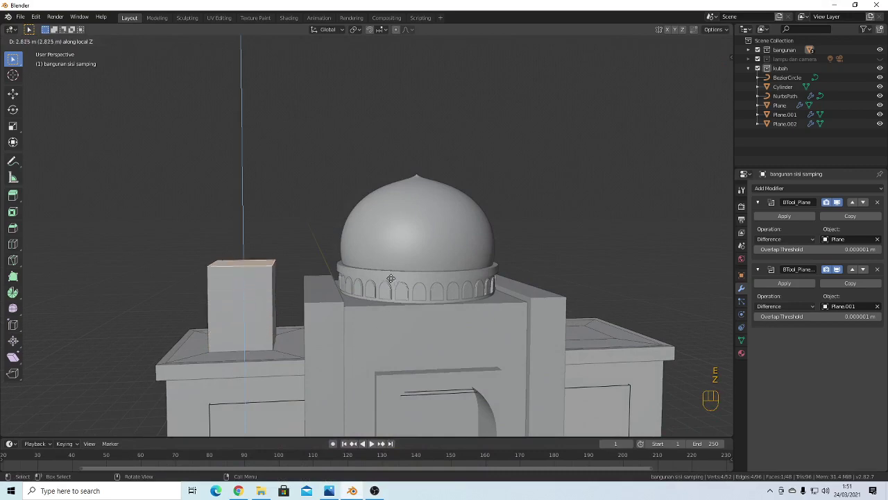
click(392, 290)
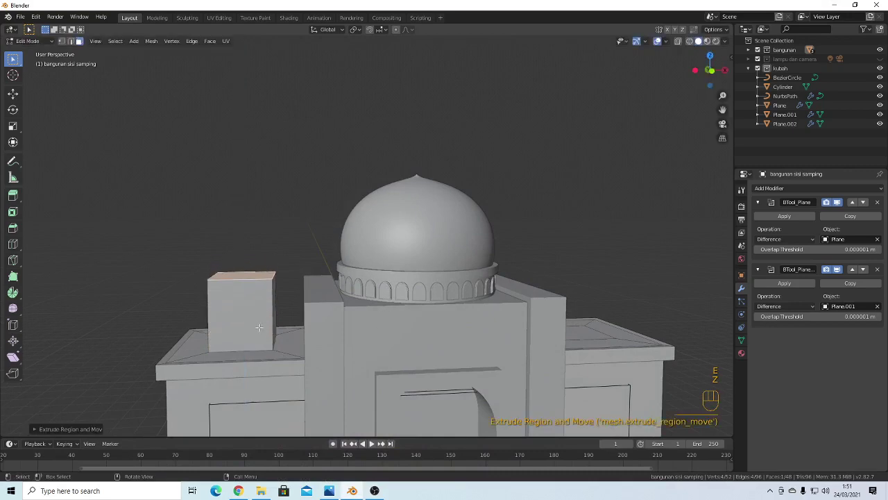
Try to extrude a second minaret section freehand along Z and to move the top face vertically
key(e)
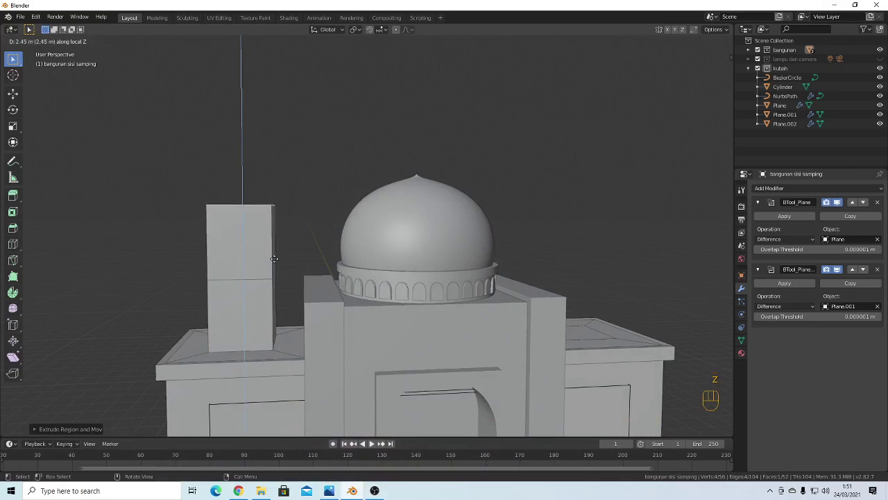
click(305, 297)
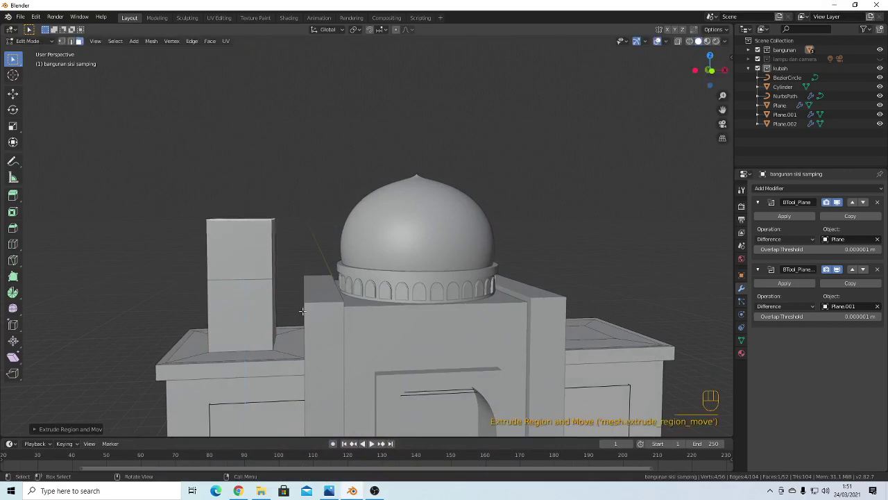
key(ctrl+z)
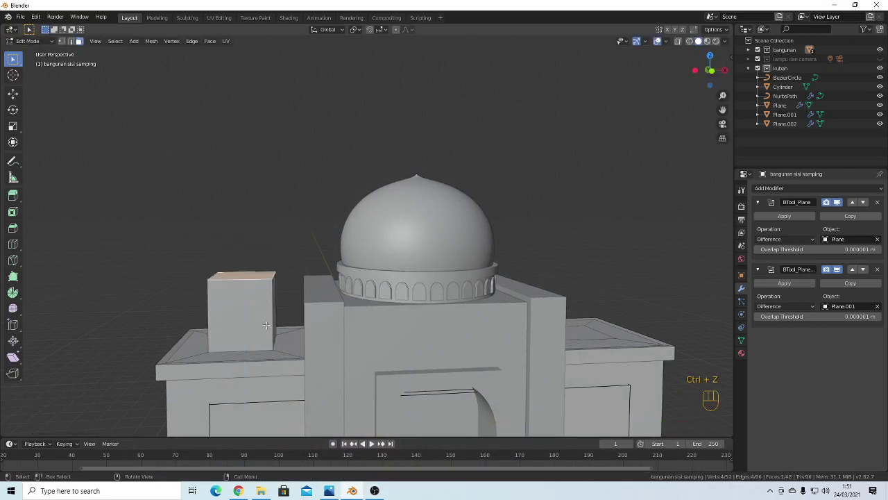
middle_drag(266, 324, 298, 336)
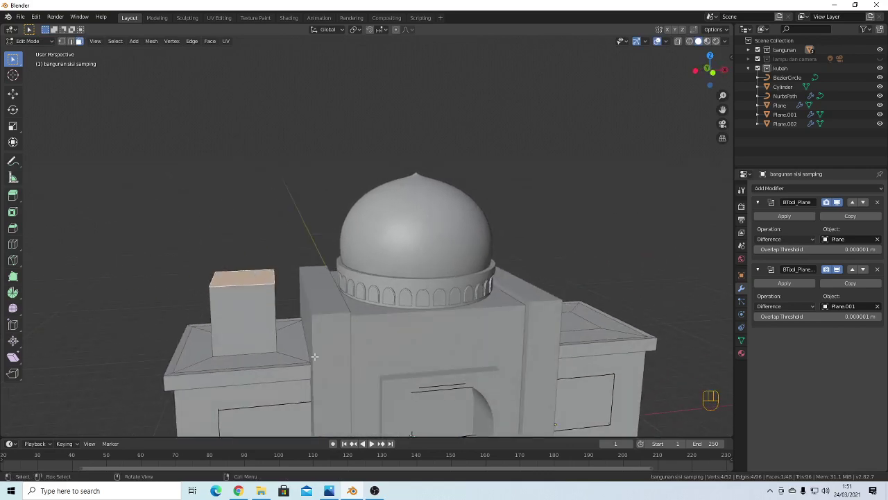
key(g)
key(z)
right_click(314, 357)
Extrude the minaret's top face upward along Z twice, 2 m each time, to add two more sections
key(e)
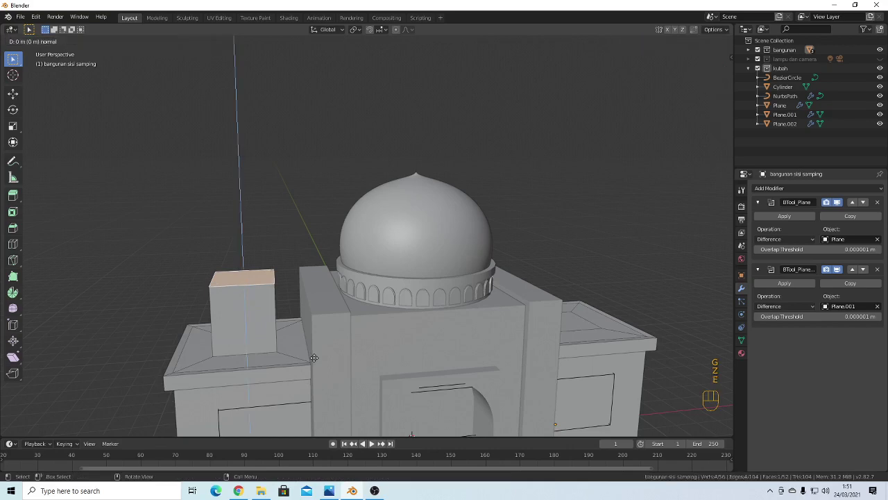
key(z)
text(2)
click(314, 357)
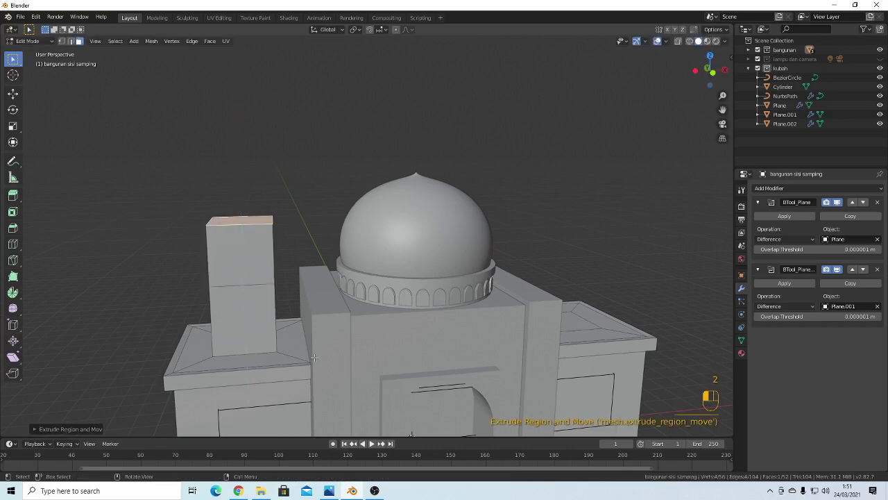
middle_drag(315, 357, 294, 337)
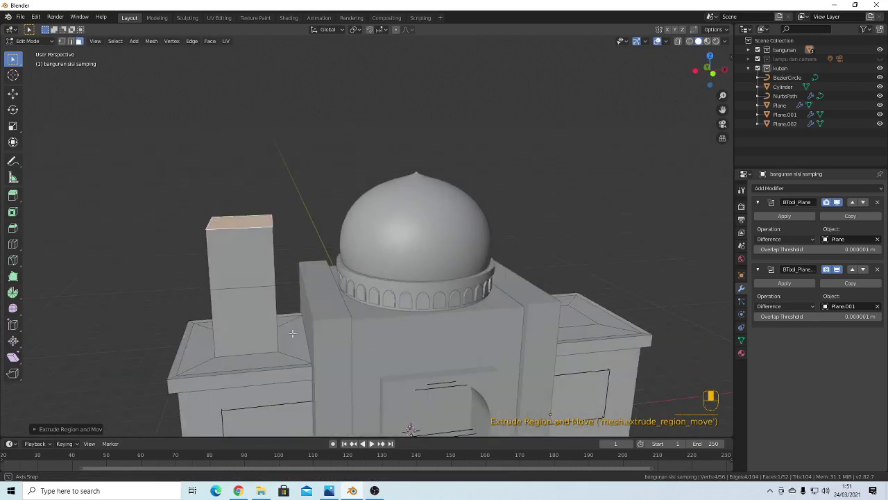
text(ez)
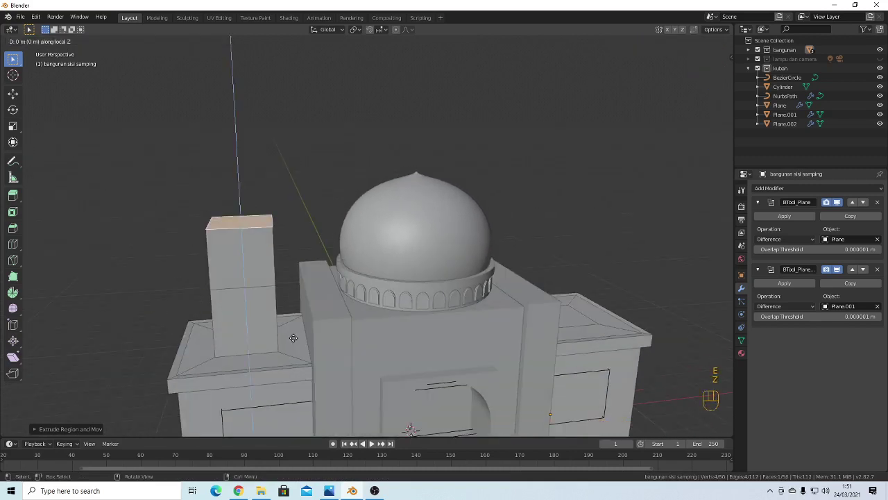
text(2)
click(293, 337)
Examine the minaret's three stacked sections from the front and at an angle, with and without X-ray display
middle_drag(269, 274, 318, 222)
scroll(285, 313, up, 1)
middle_drag(284, 314, 224, 338)
click(230, 319)
key(grave)
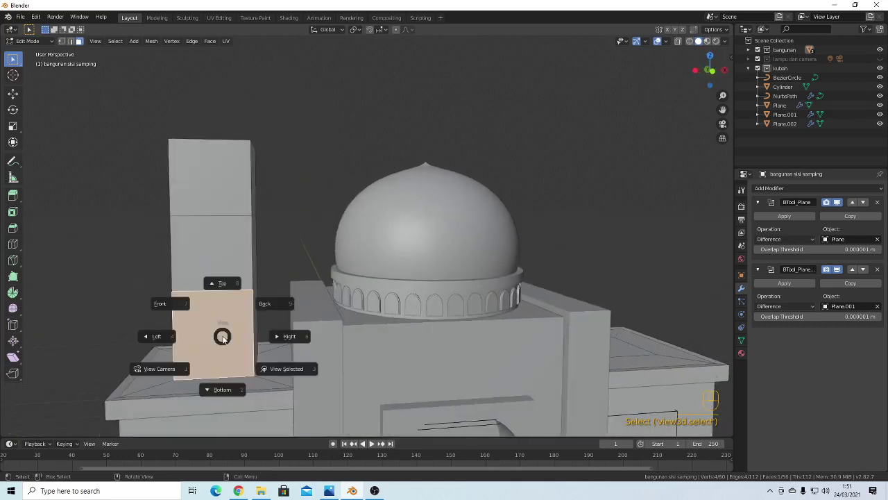
click(213, 332)
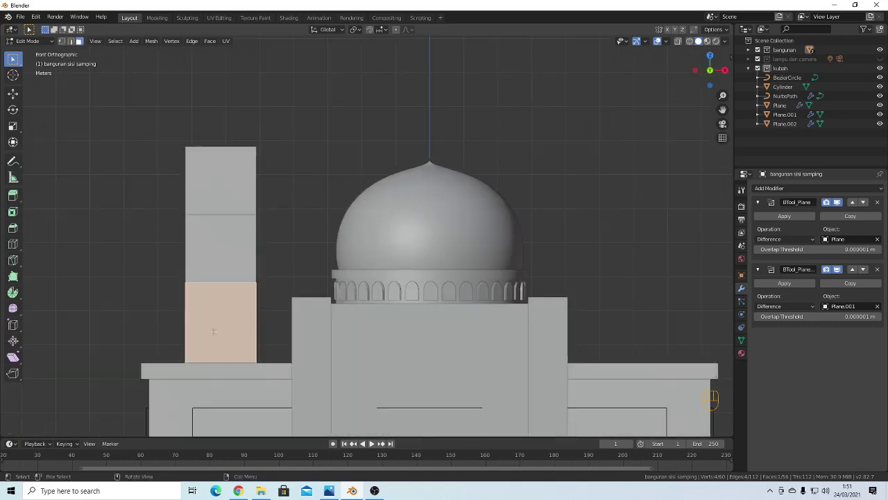
click(304, 247)
scroll(326, 312, down, 1)
key(alt+z)
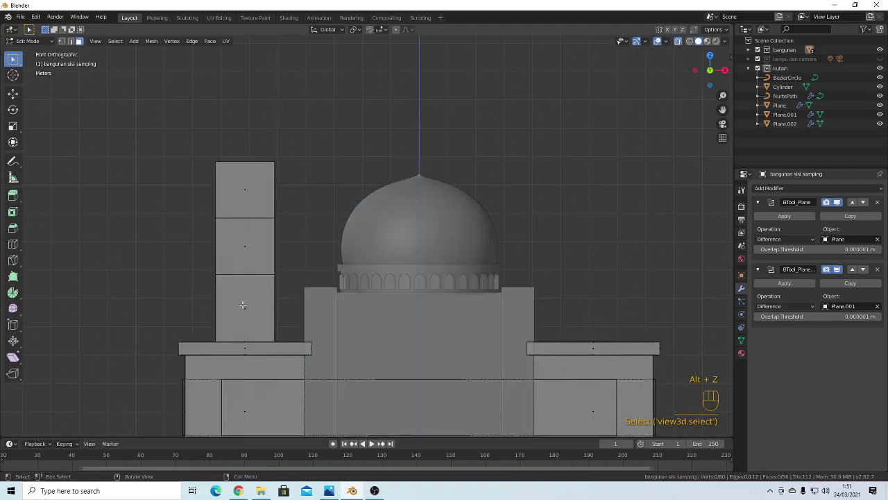
middle_drag(286, 303, 299, 304)
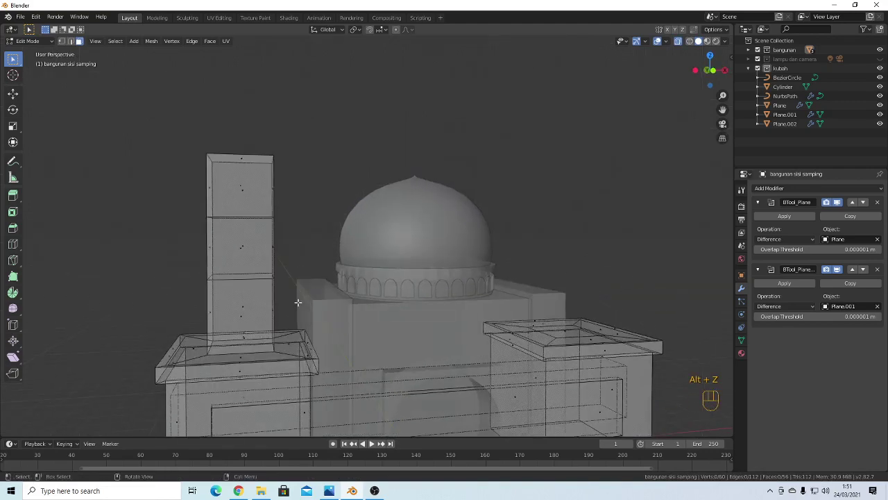
key(grave)
click(296, 302)
key(alt)
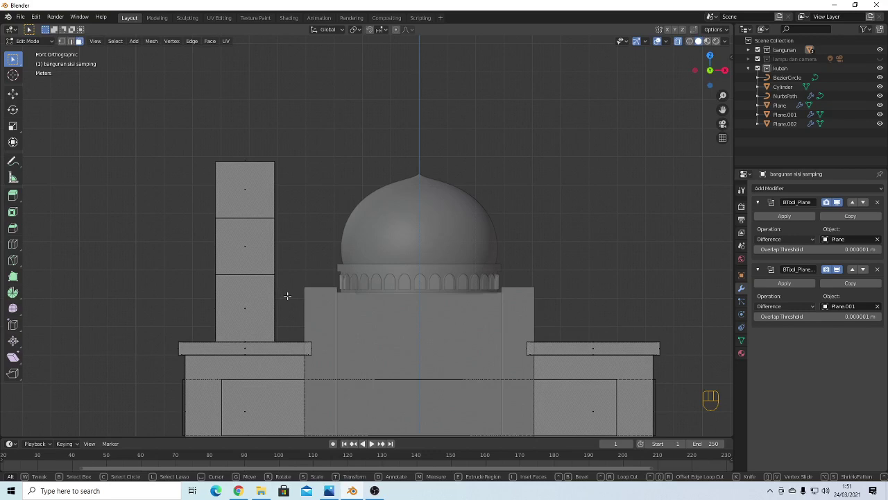
key(alt)
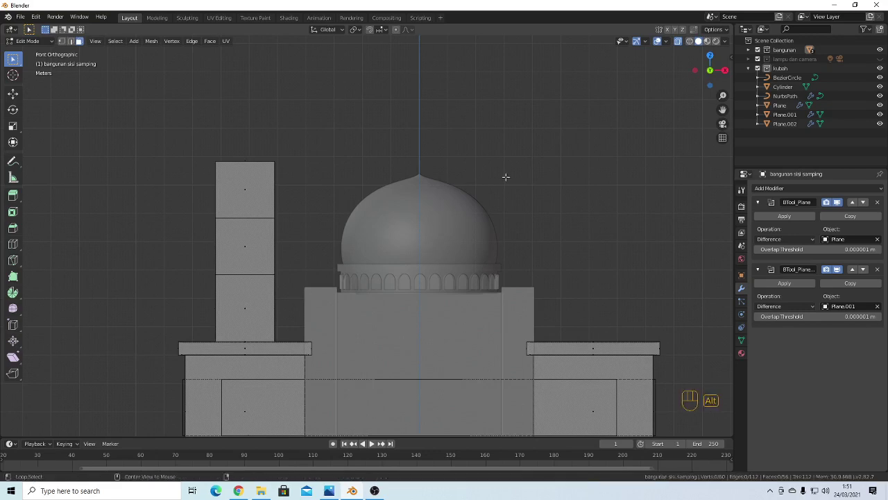
key(alt+z)
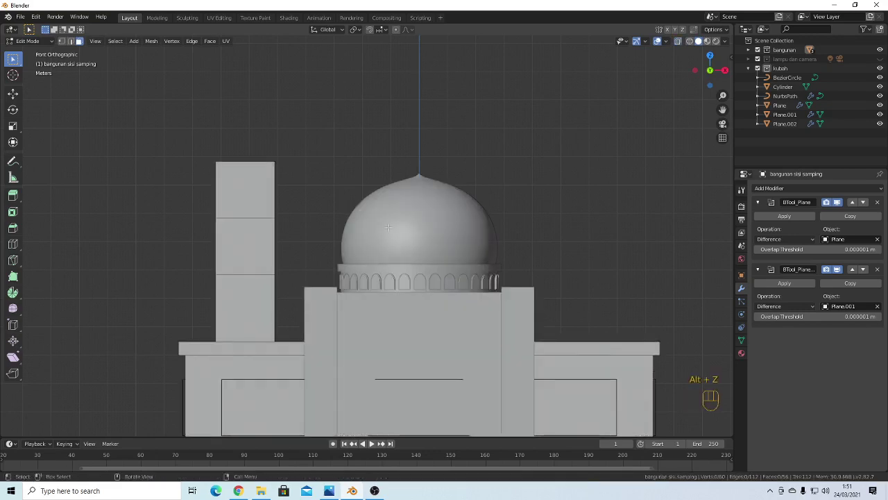
In vertex selection mode with X-ray on, select the ring of vertices at the top of the minaret's lowest section
click(62, 41)
drag(187, 264, 304, 287)
middle_drag(303, 287, 217, 295)
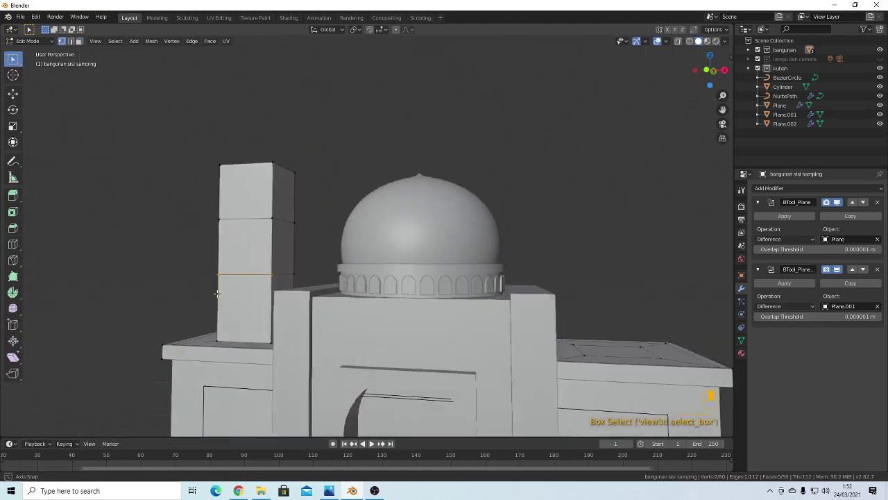
key(grave)
click(164, 259)
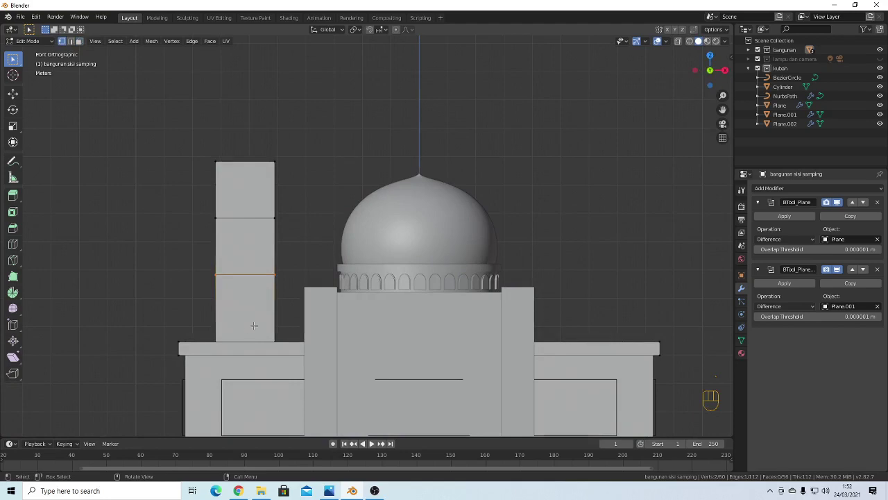
key(alt+z)
click(198, 266)
drag(159, 265, 317, 287)
middle_drag(225, 292, 360, 298)
key(grave)
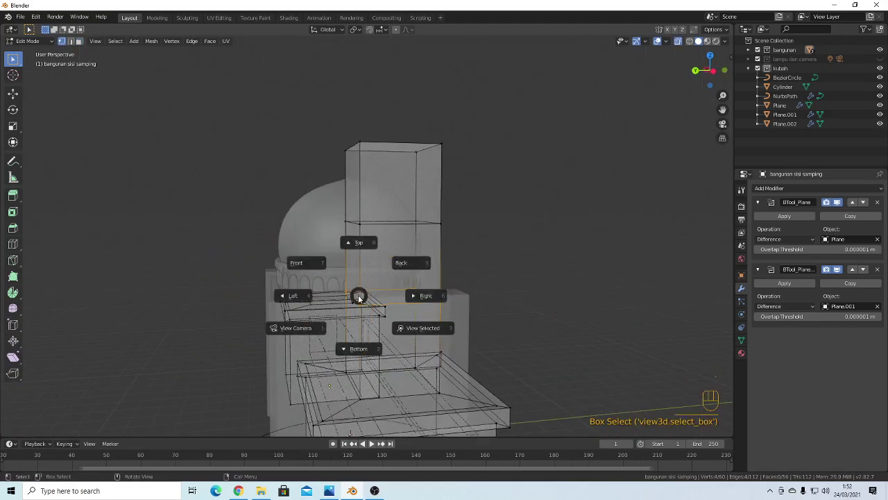
key(7)
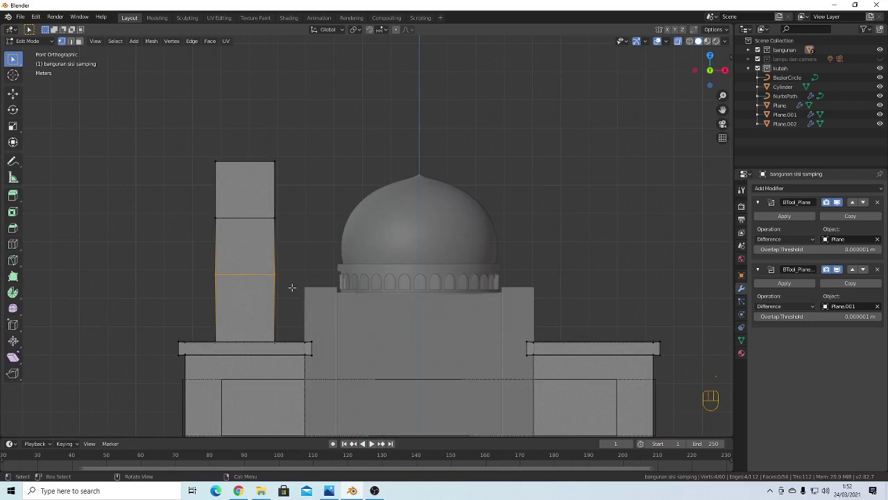
Raise the minaret's upper two sections along Z by about 0.26 m, then nudge them slightly higher
drag(130, 112, 308, 283)
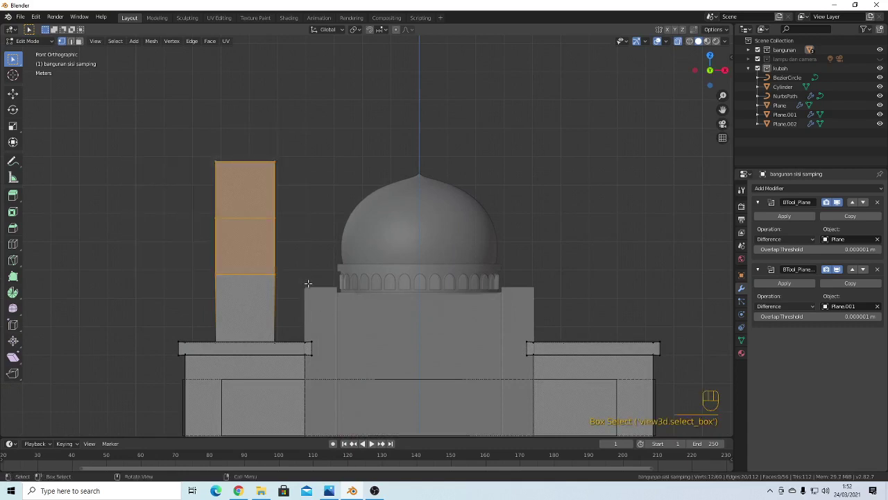
key(g)
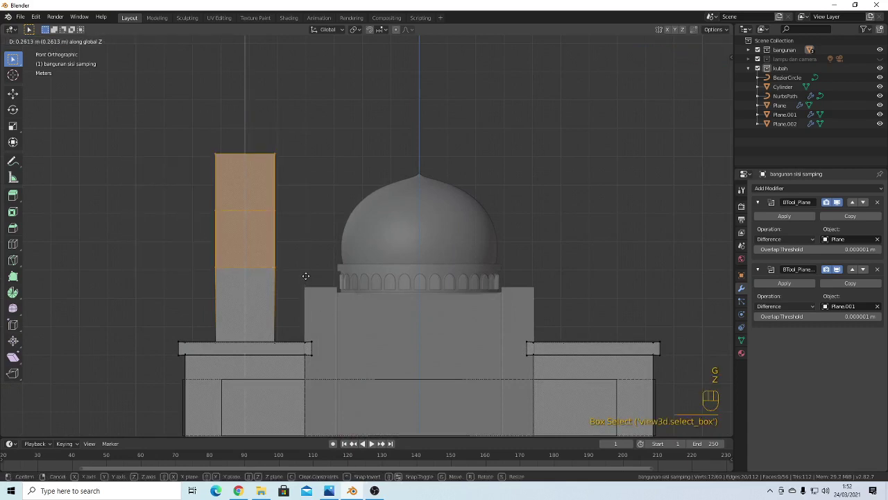
click(308, 276)
key(g)
key(z)
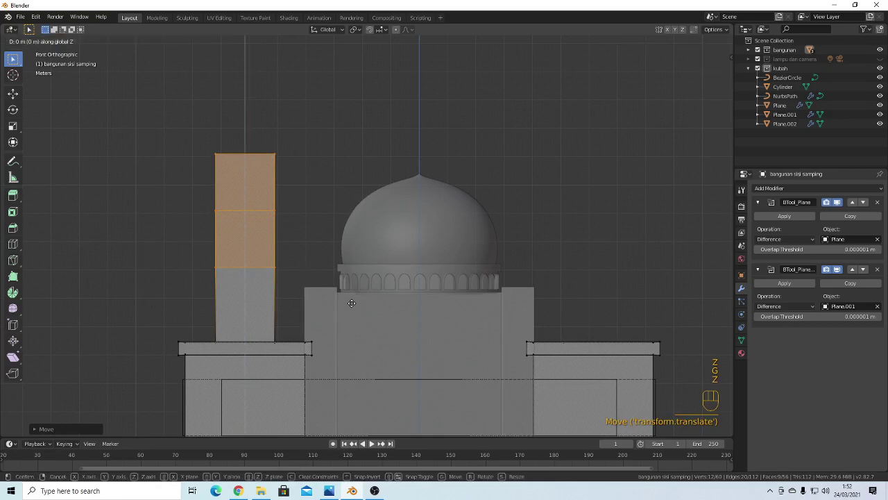
click(351, 300)
key(Tab)
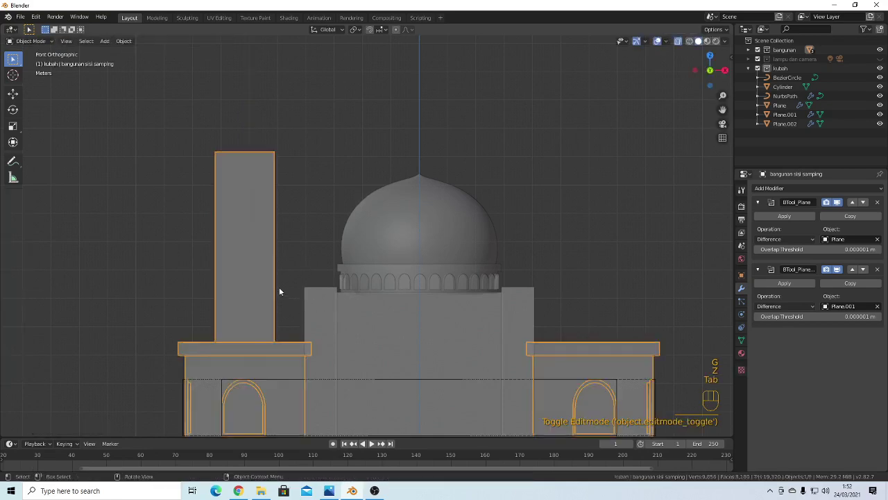
key(Tab)
click(292, 291)
Add a loop cut to the minaret's lowest section and slide it close to that section's top edge
scroll(255, 293, up, 2)
key(ctrl)
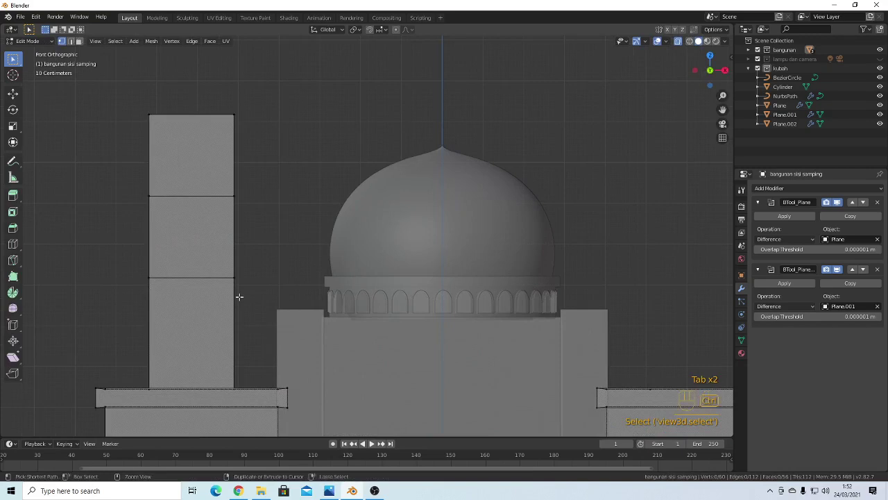
key(ctrl+r)
click(243, 331)
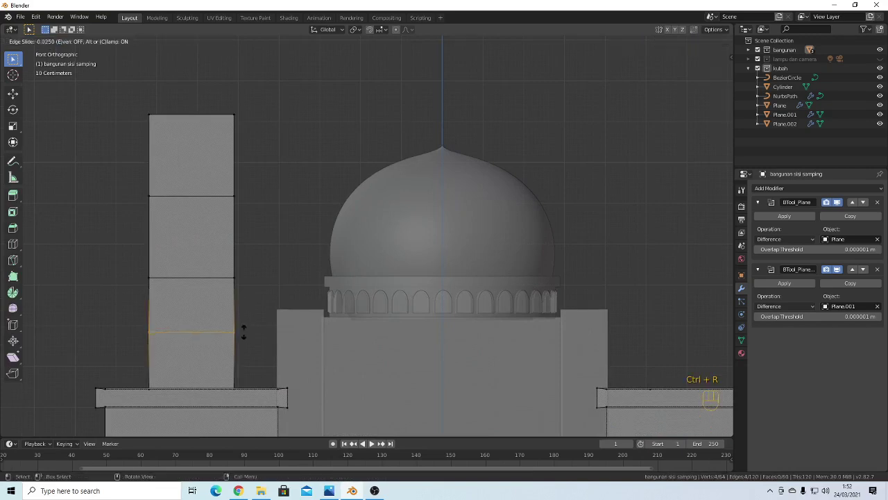
click(244, 288)
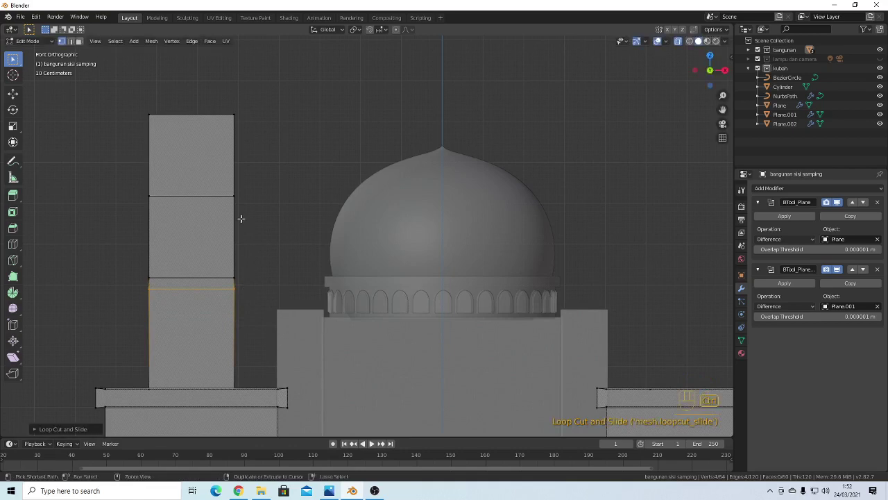
Add a loop cut just below the top edge of both the middle and the uppermost minaret sections
key(ctrl+r)
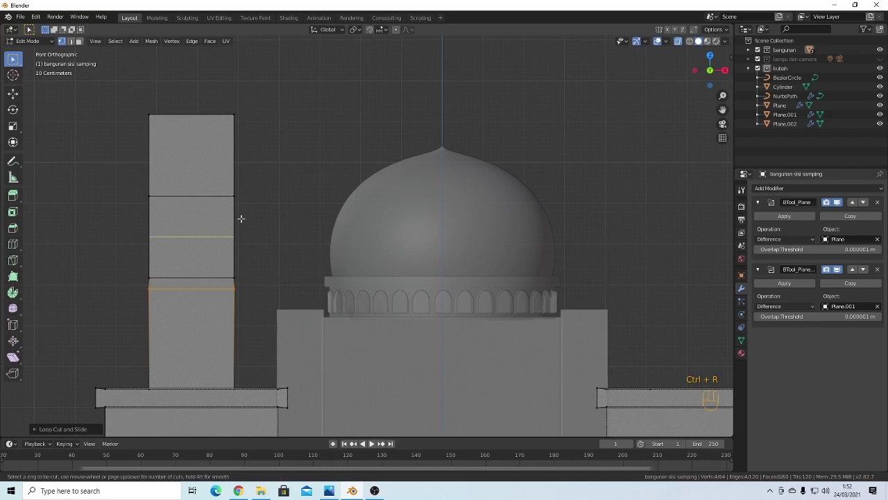
click(240, 219)
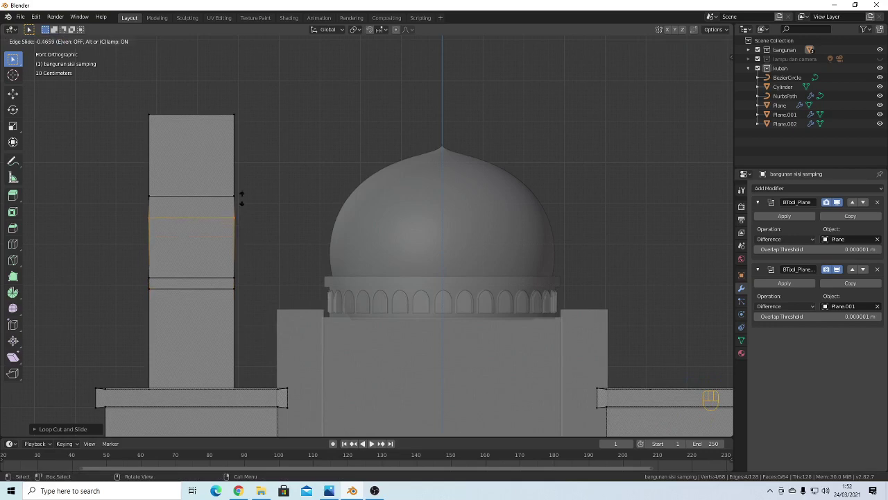
click(244, 188)
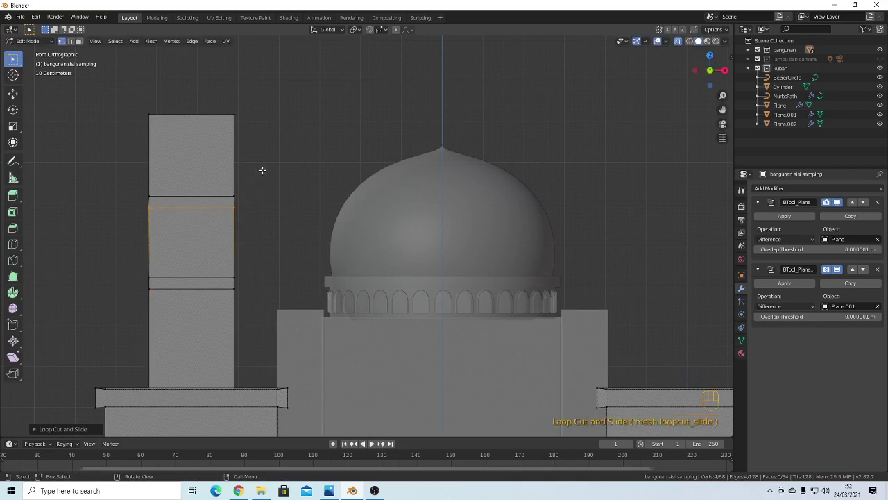
click(257, 168)
key(ctrl+r)
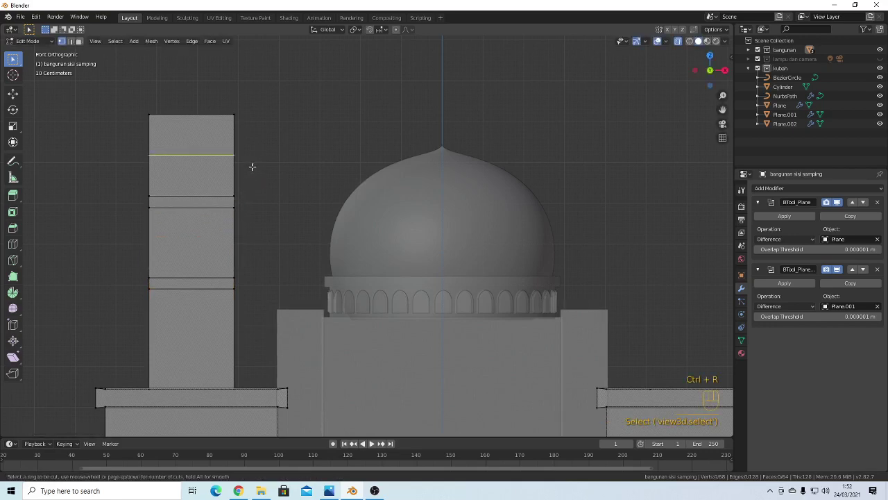
click(251, 163)
click(247, 141)
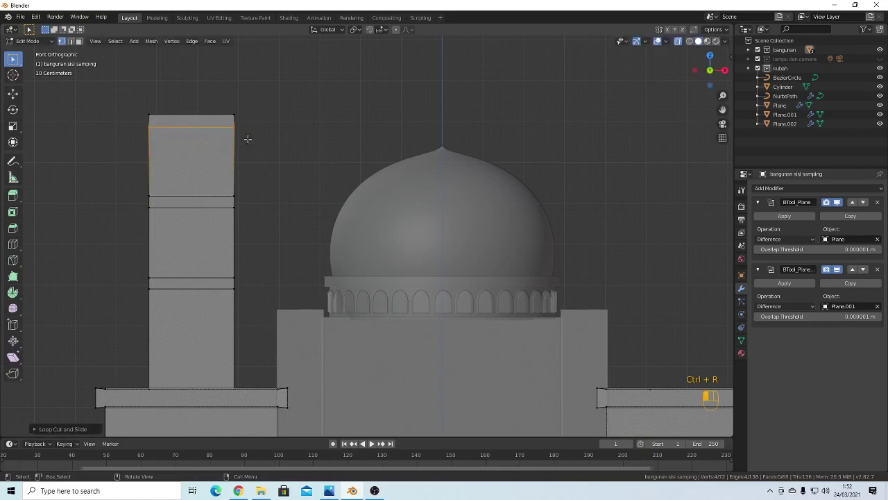
key(Tab)
key(Tab)
middle_drag(303, 174, 341, 196)
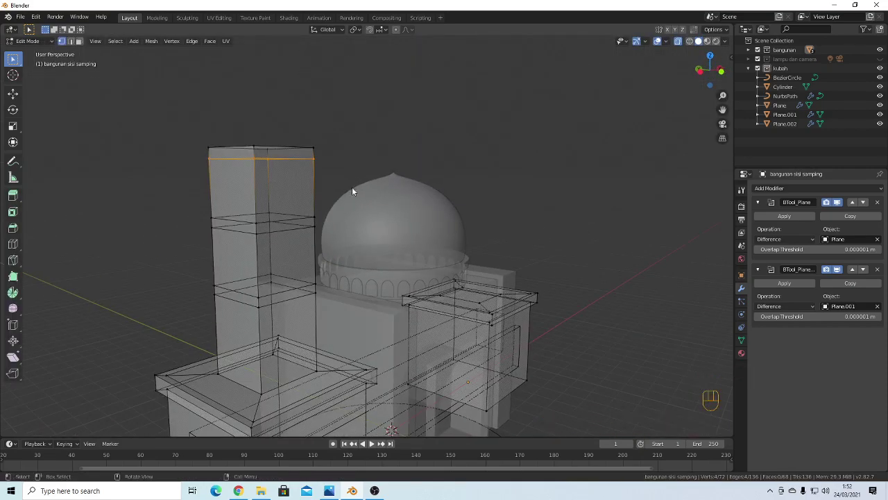
key(s)
click(343, 182)
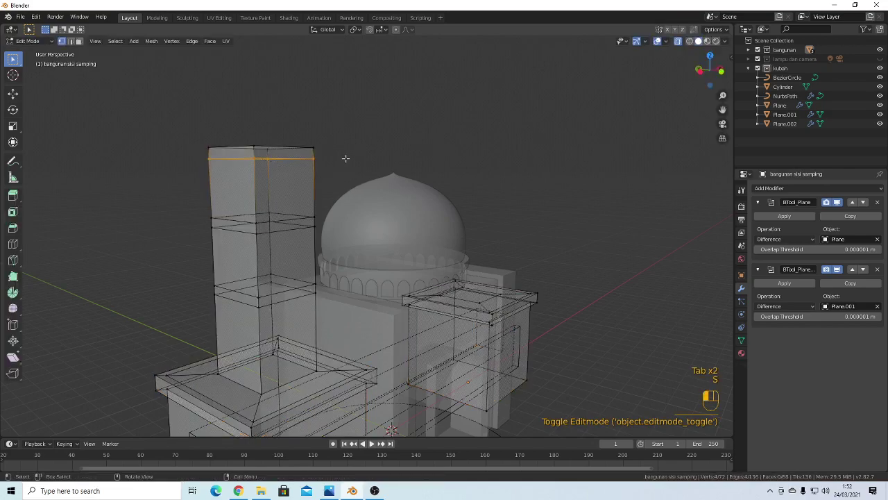
click(345, 158)
middle_drag(347, 159, 303, 150)
click(306, 154)
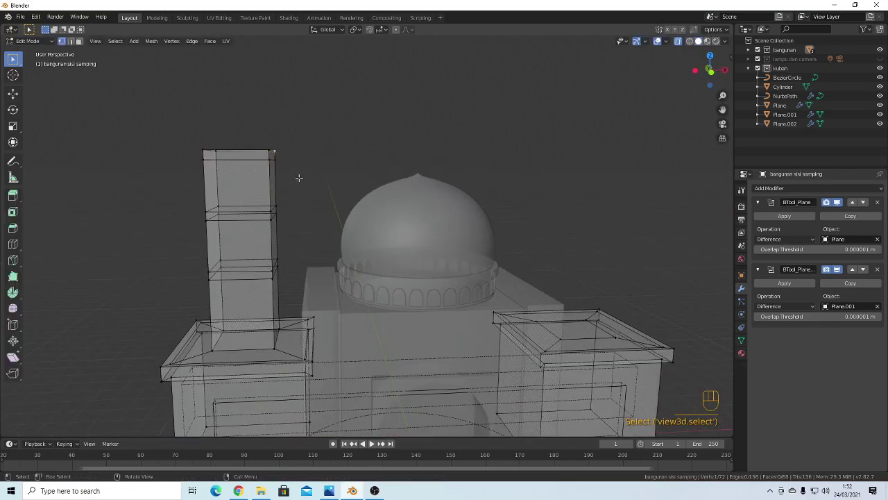
middle_drag(284, 191, 161, 129)
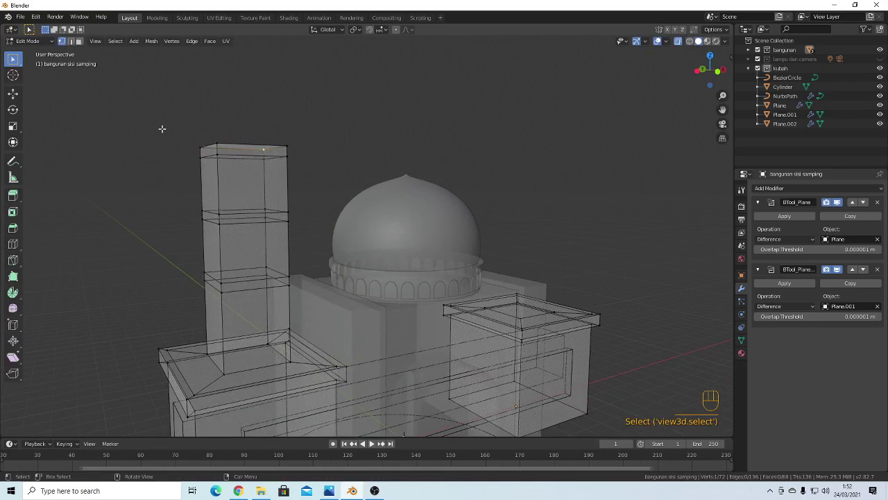
In face selection mode with X-ray off, select the three narrow face bands around the tops of the minaret sections
click(79, 41)
key(alt+z)
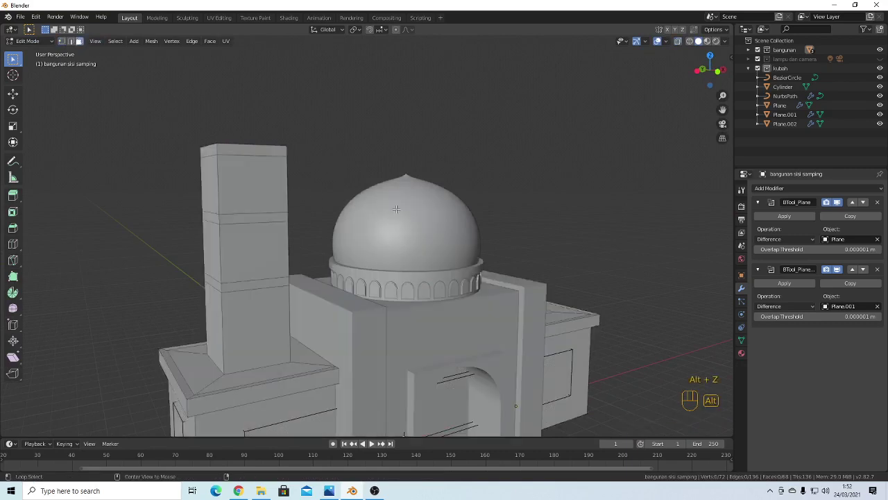
scroll(290, 172, up, 2)
alt+shift+click(123, 98)
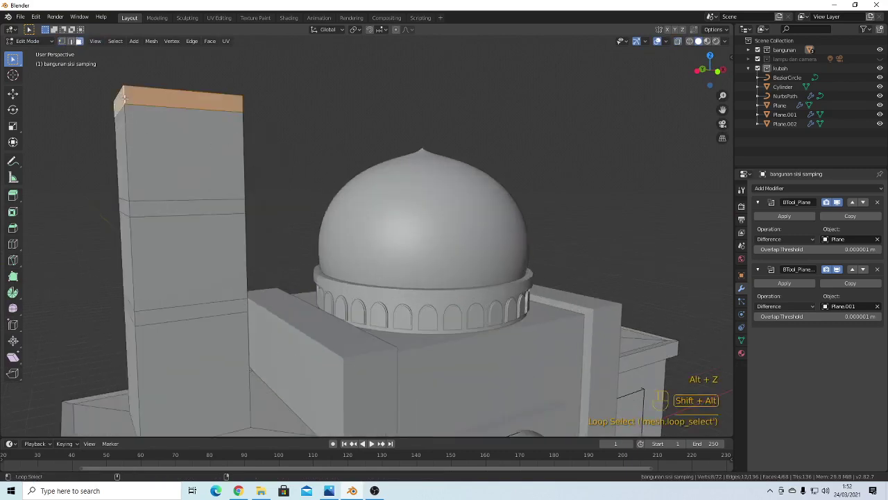
alt+shift+click(129, 208)
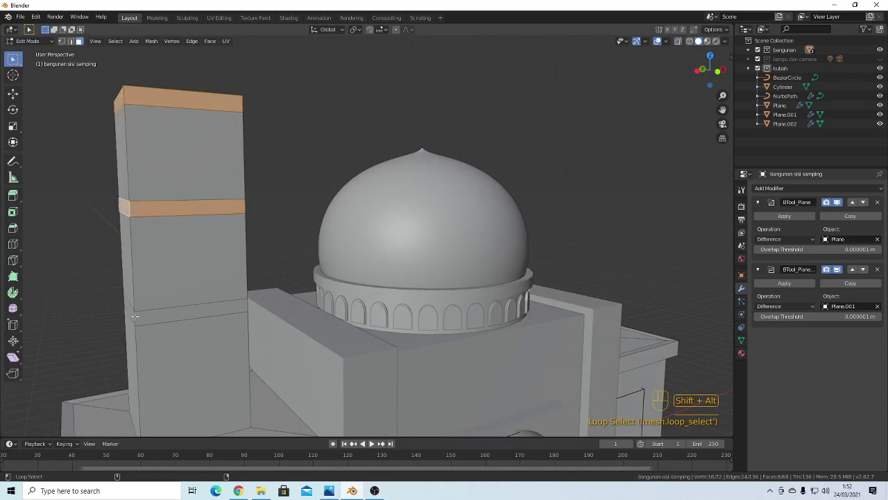
alt+shift+click(135, 316)
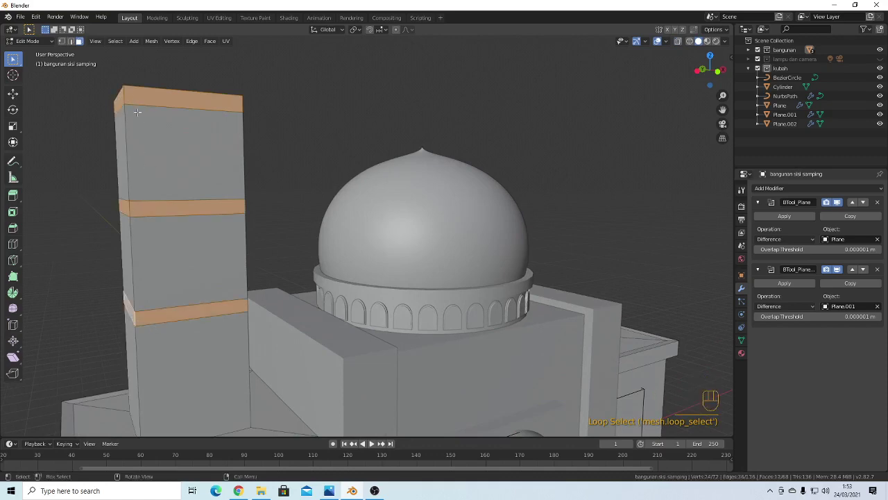
Extrude the three selected bands in place and scale them outward by about 1.13 to form protruding ledges
middle_drag(127, 98, 275, 173)
key(e)
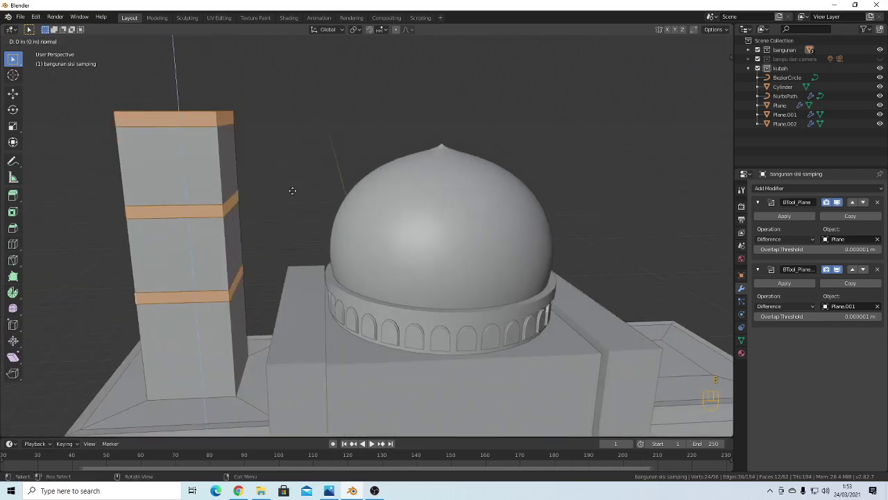
key(Escape)
key(s)
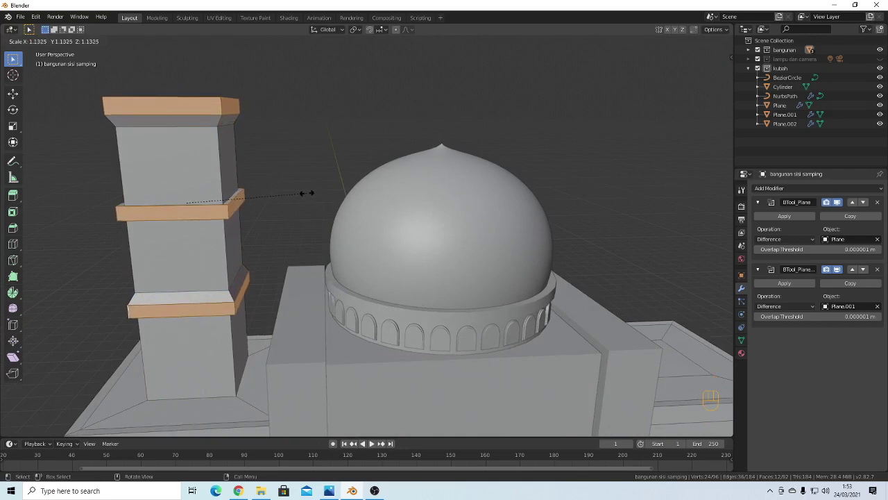
key(Escape)
middle_drag(260, 238, 264, 210)
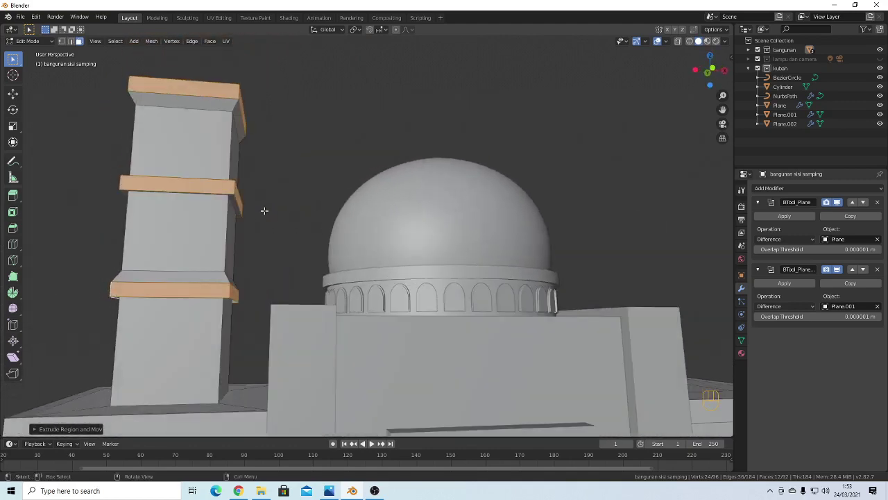
middle_drag(243, 257, 206, 183)
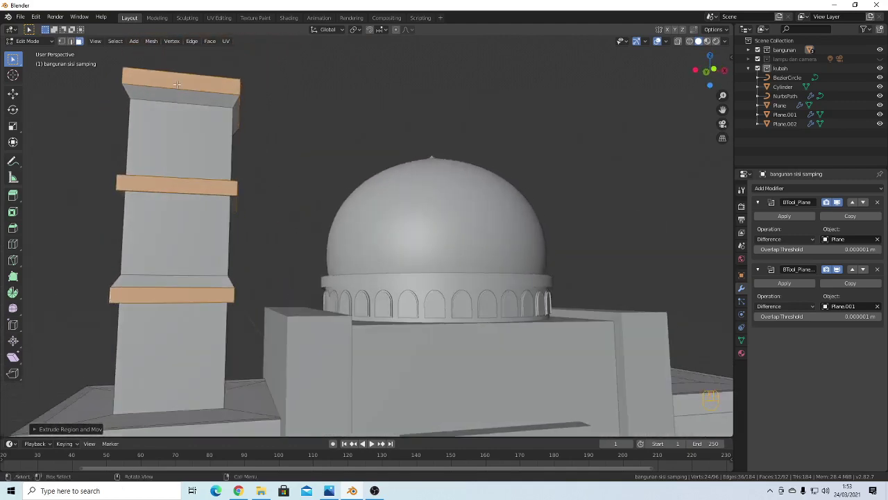
Undo the extrusion and scaling of the minaret's three bands, keeping all three bands selected
middle_drag(260, 183, 198, 136)
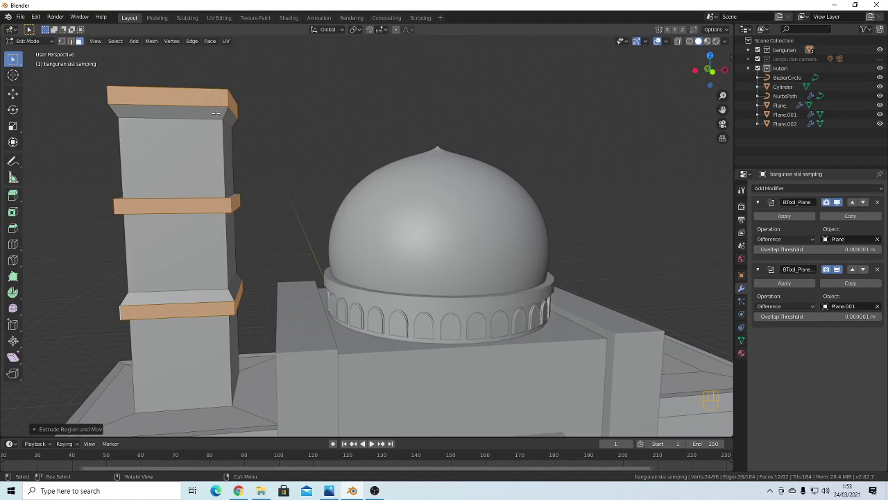
scroll(244, 227, up, 2)
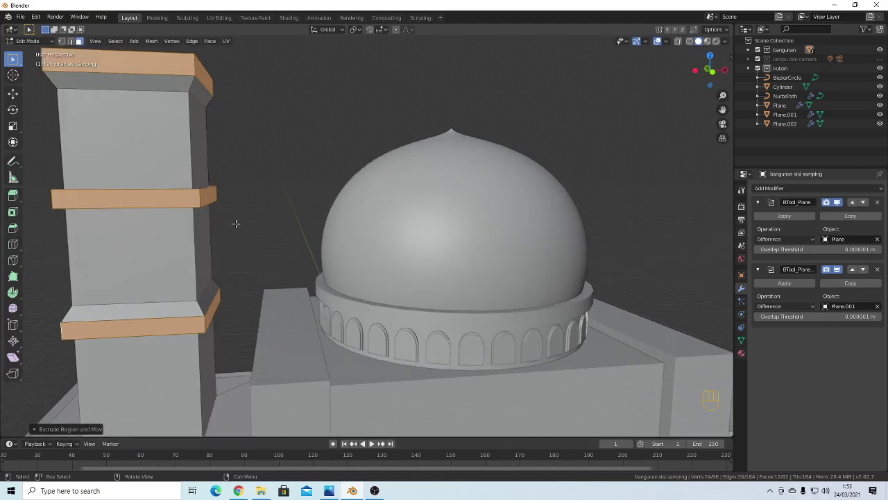
key(ctrl+z)
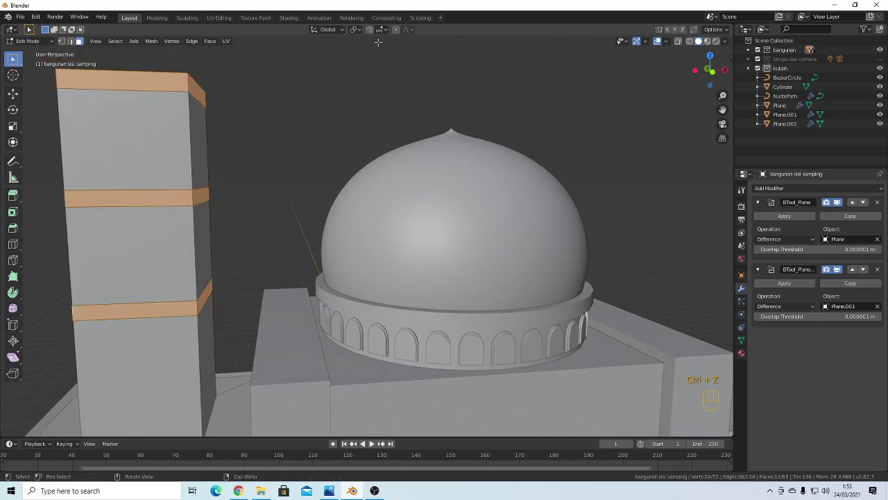
key(ctrl+z)
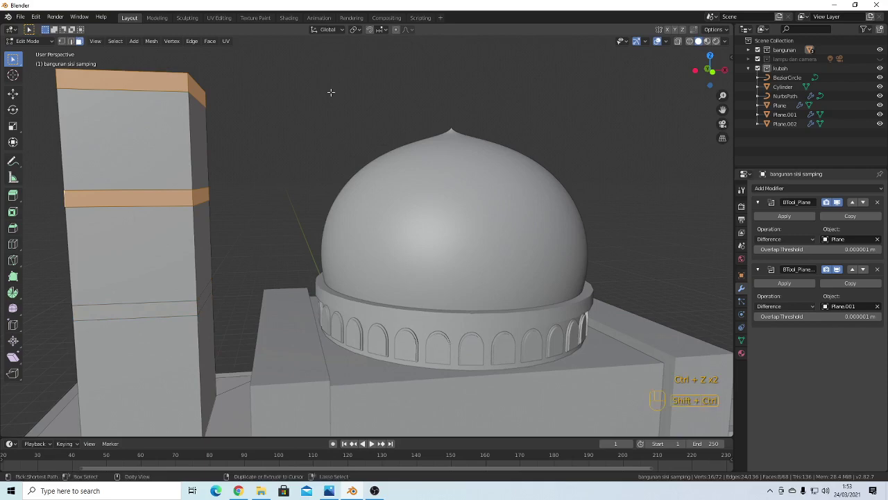
key(ctrl+shift+z)
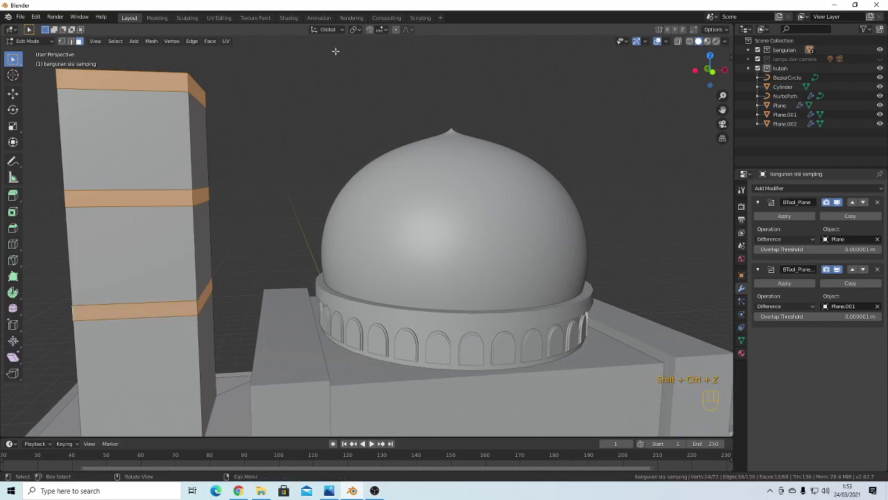
Set the pivot point to Individual Origins, then extrude the three selected bands in place and scale them outward into ledges
click(355, 30)
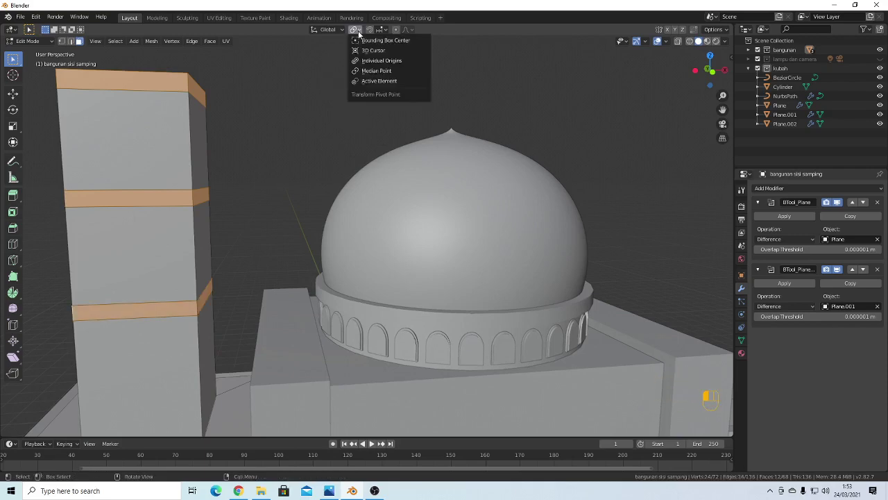
click(384, 61)
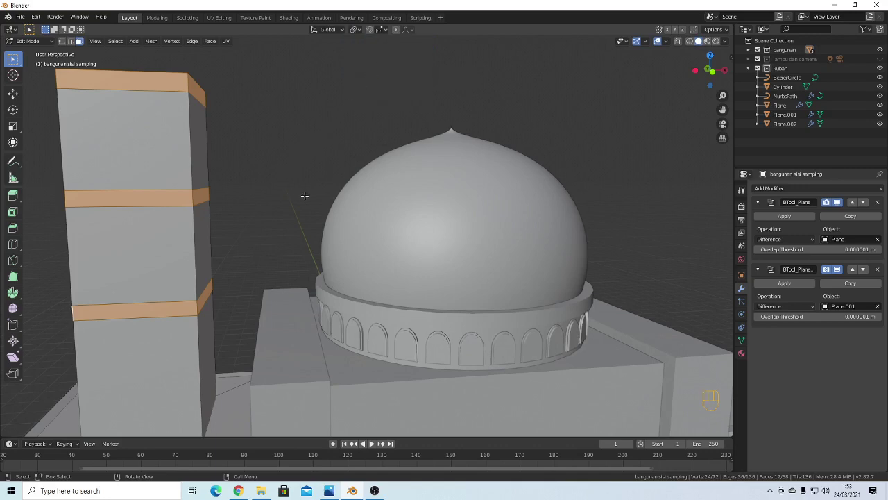
key(e)
key(s)
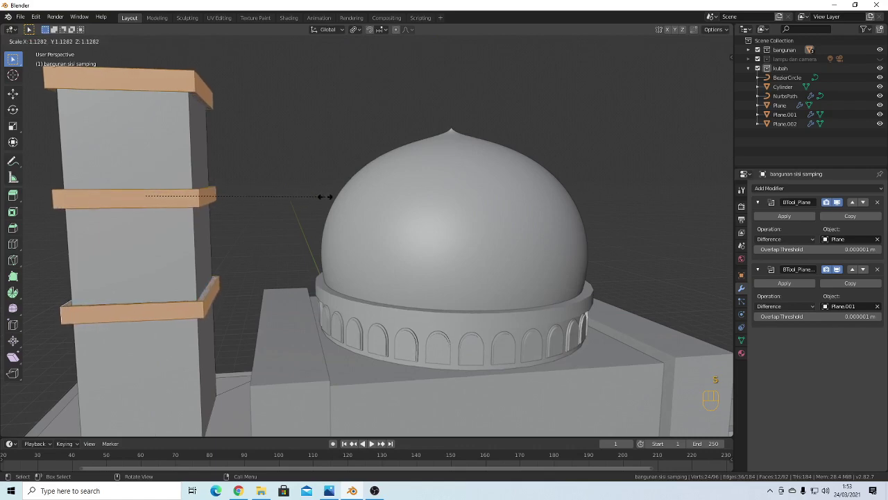
right_click(292, 193)
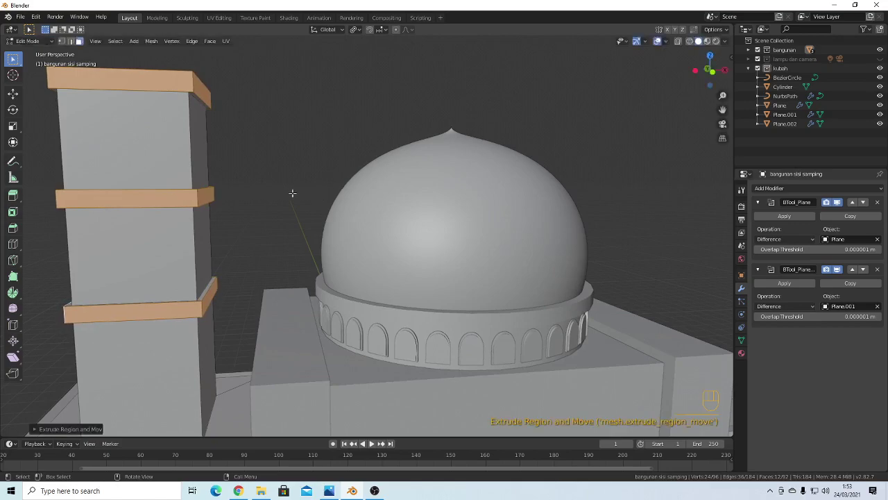
Select the outer band, the upper rim faces and the top face of the minaret's uppermost ledge
middle_drag(292, 193, 238, 206)
key(Tab)
key(Tab)
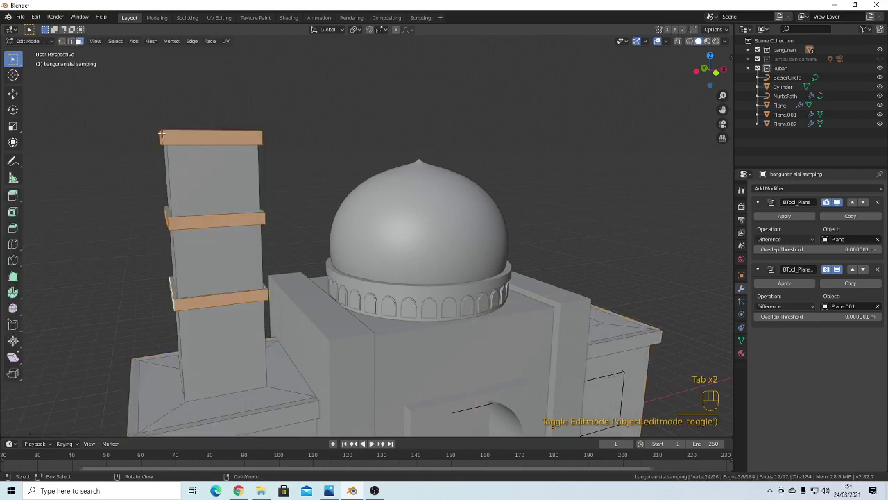
alt+click(161, 134)
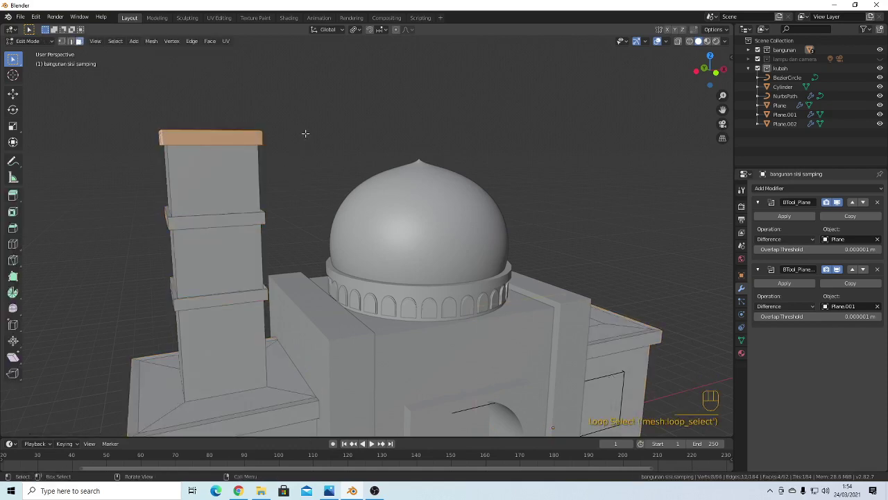
middle_drag(164, 137, 204, 165)
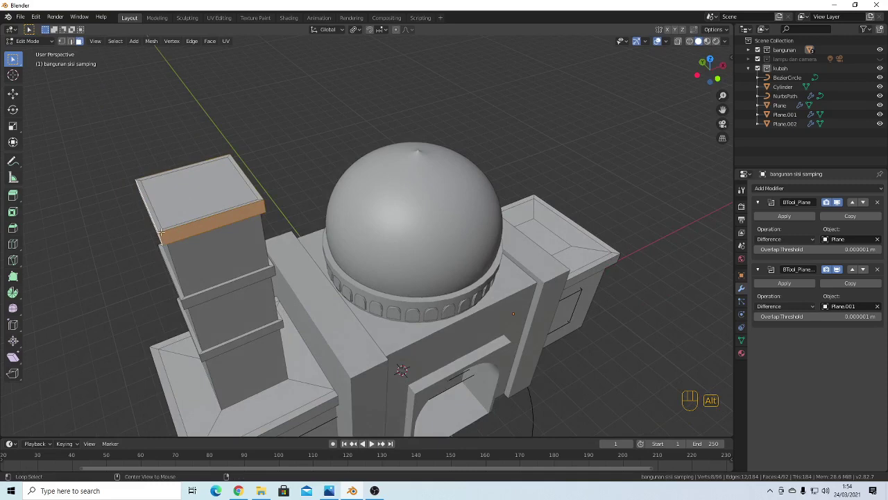
alt+click(160, 231)
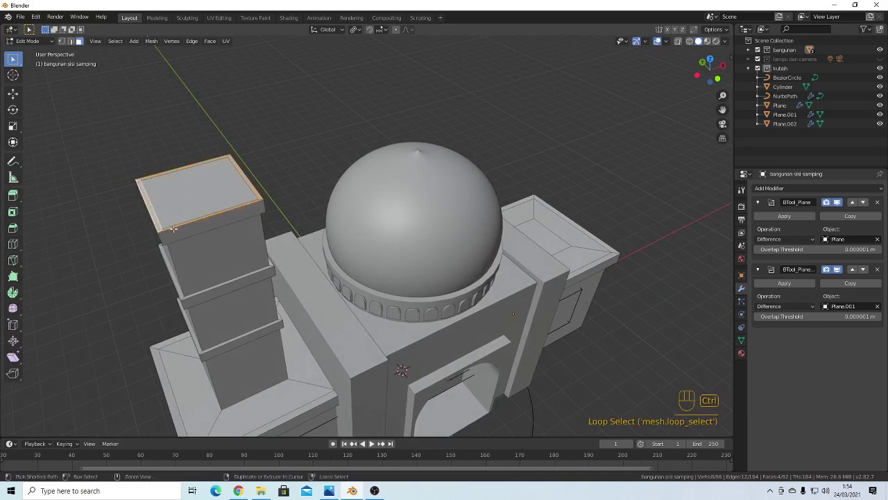
key(ctrl+z)
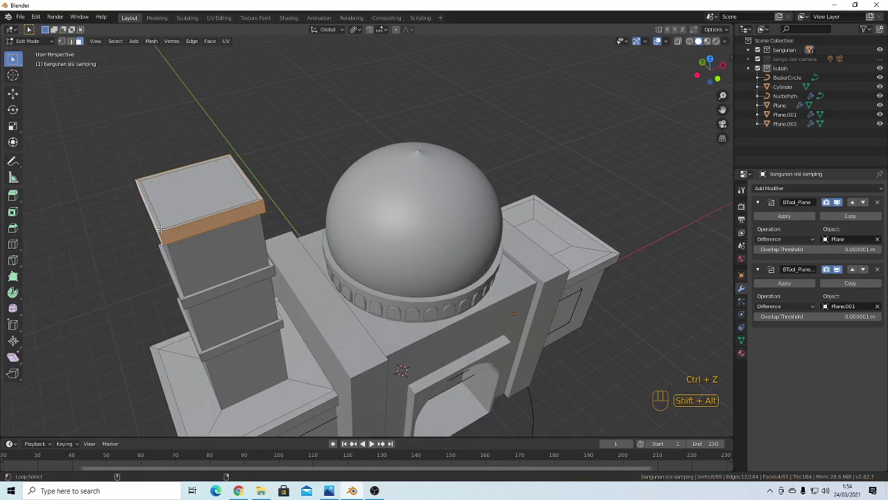
alt+shift+click(160, 230)
middle_drag(190, 212, 224, 215)
In front view, raise the selected top ledge faces about 0.2 m along Z and return to Object Mode
key(grave)
key(7)
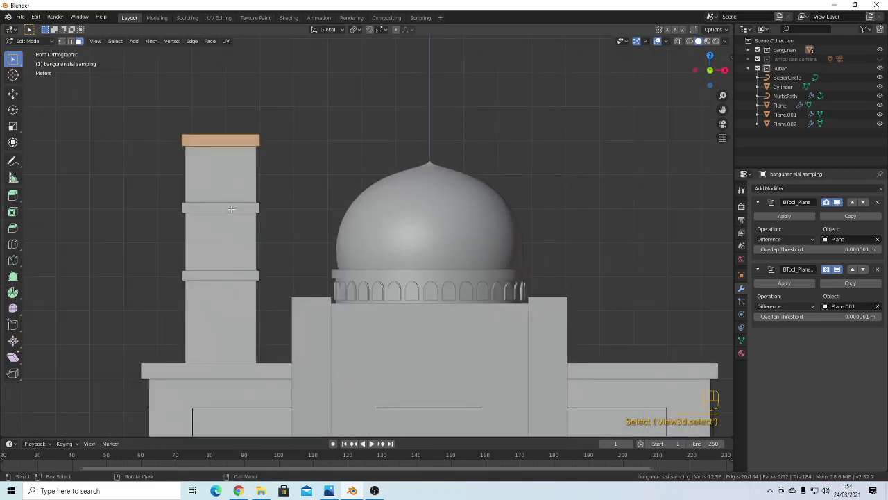
key(g)
key(z)
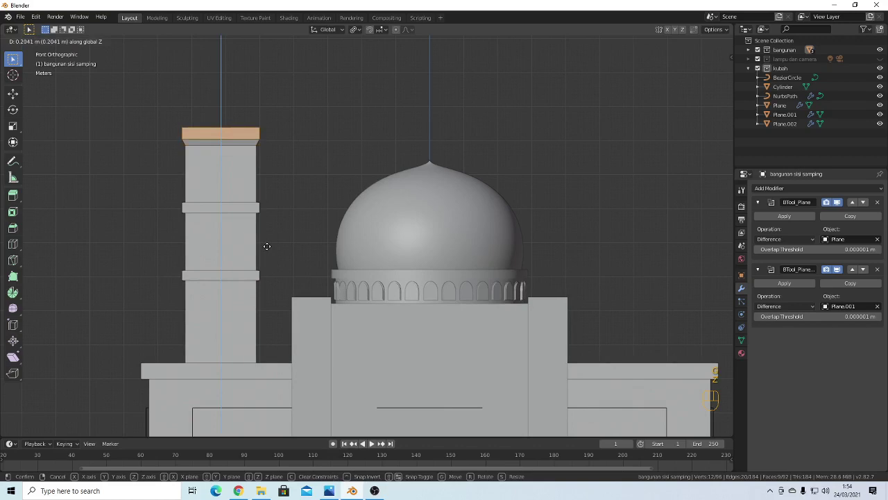
click(267, 245)
key(Tab)
click(301, 185)
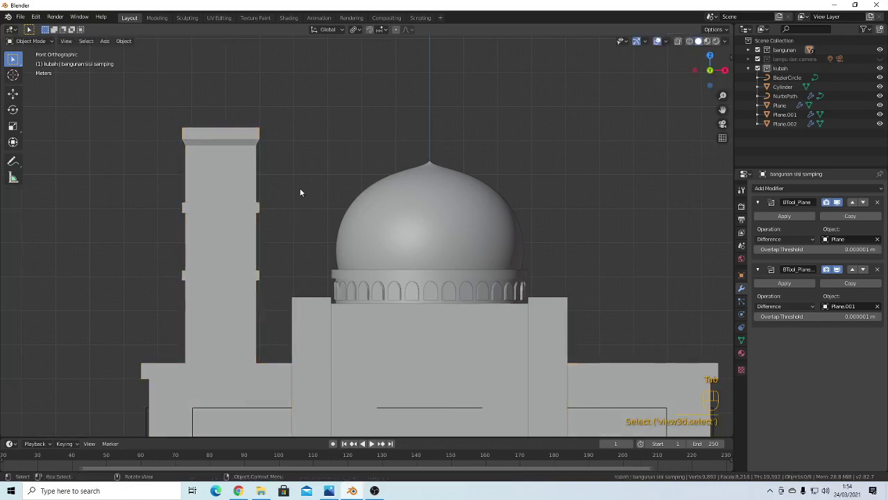
Check the Ramadan illustration in the browser, return to Blender and duplicate the large dome in place
middle_drag(300, 188, 268, 210)
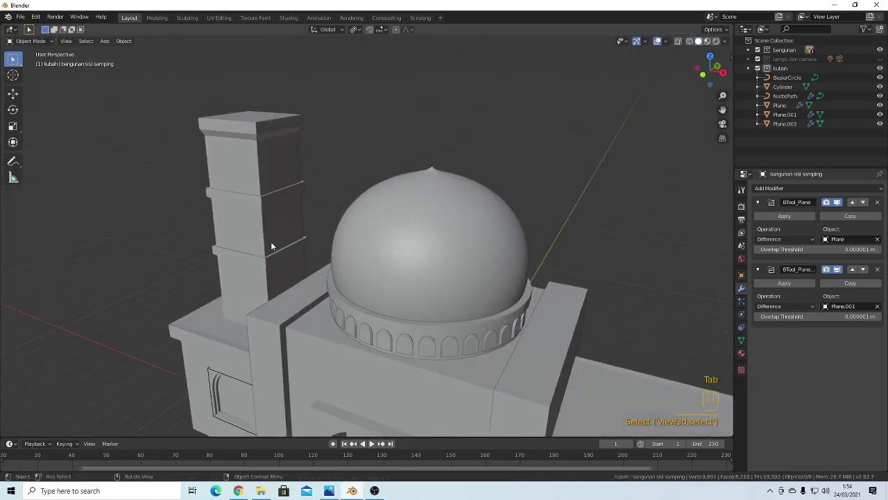
scroll(271, 247, up, 2)
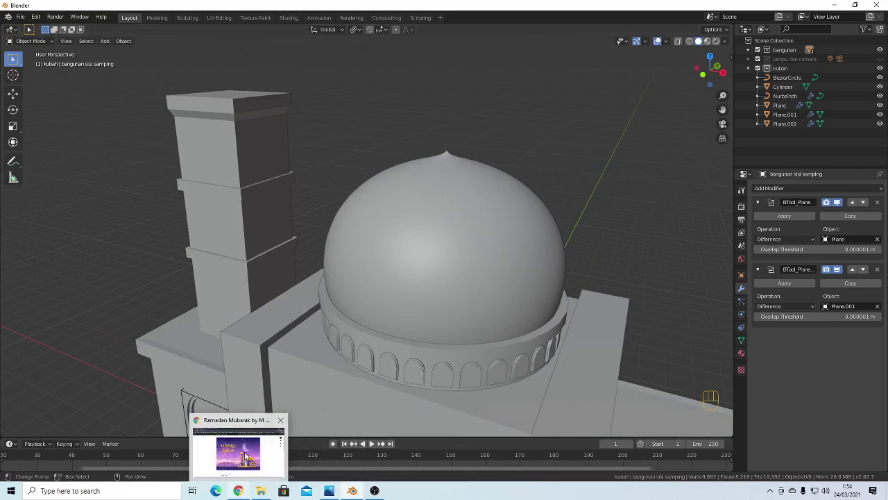
click(242, 455)
click(352, 490)
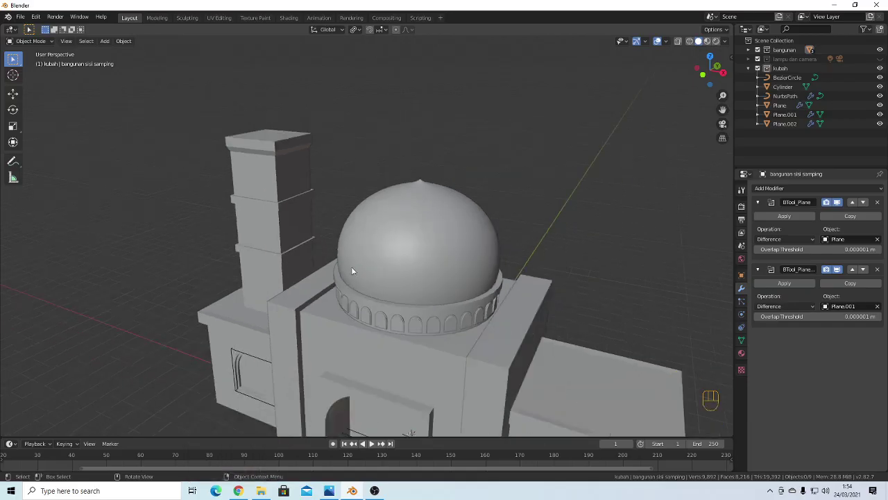
middle_drag(347, 258, 441, 252)
click(441, 252)
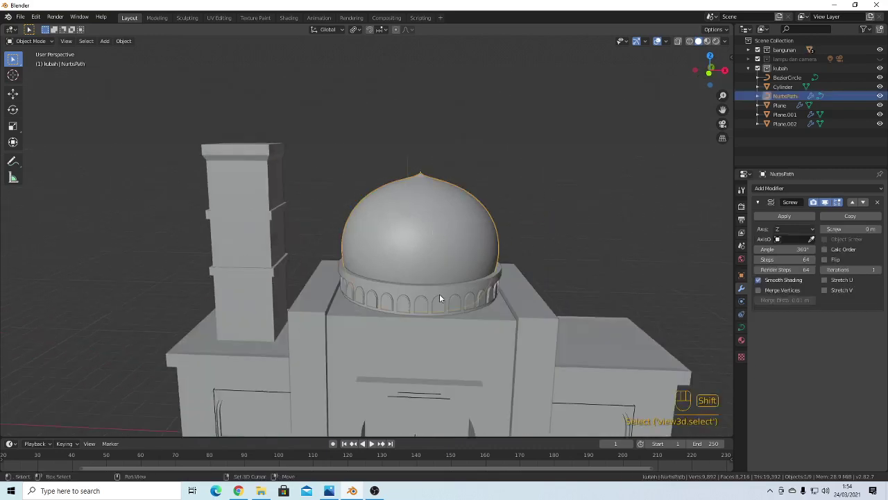
key(shift+d)
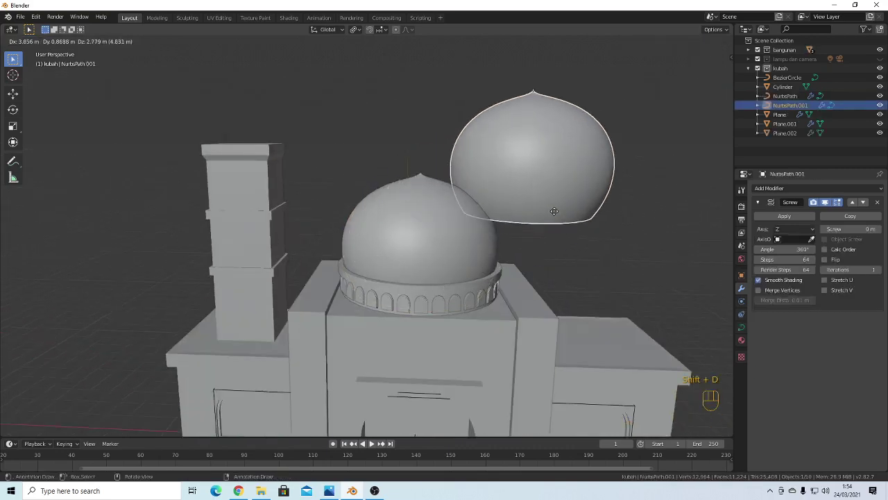
right_click(560, 296)
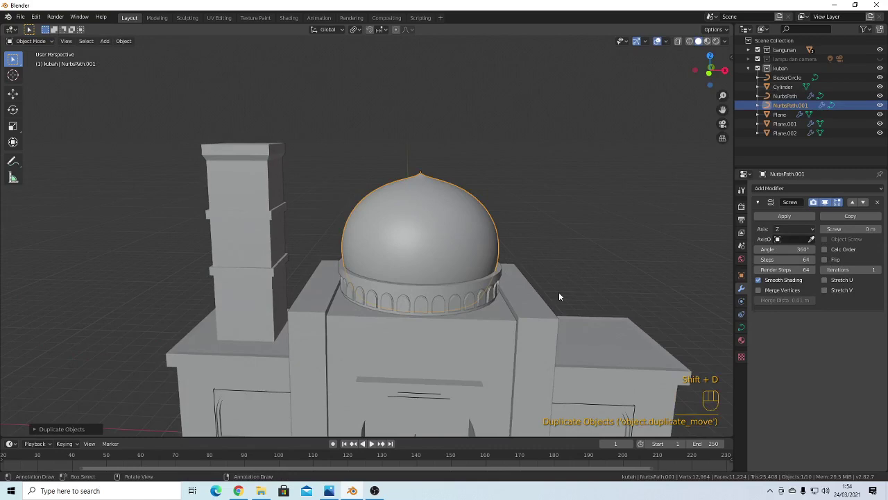
Move the duplicated dome along X over to the minaret and raise it along Z above the tower
key(g)
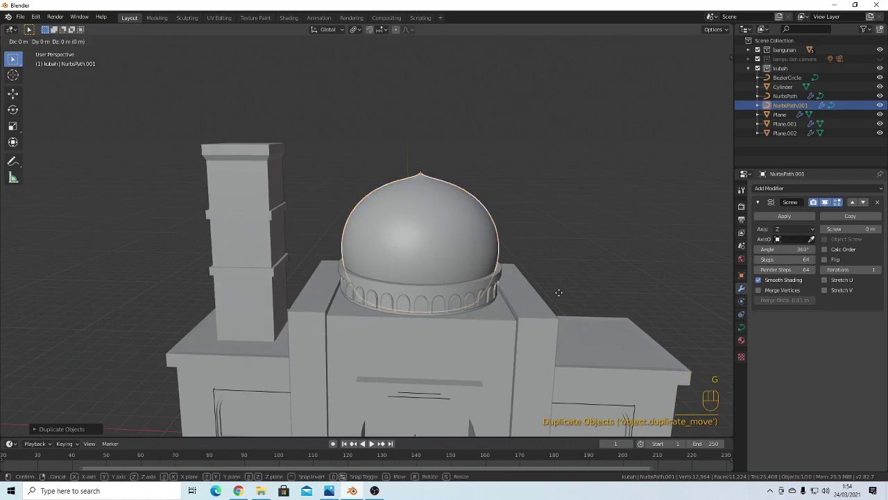
key(x)
click(383, 276)
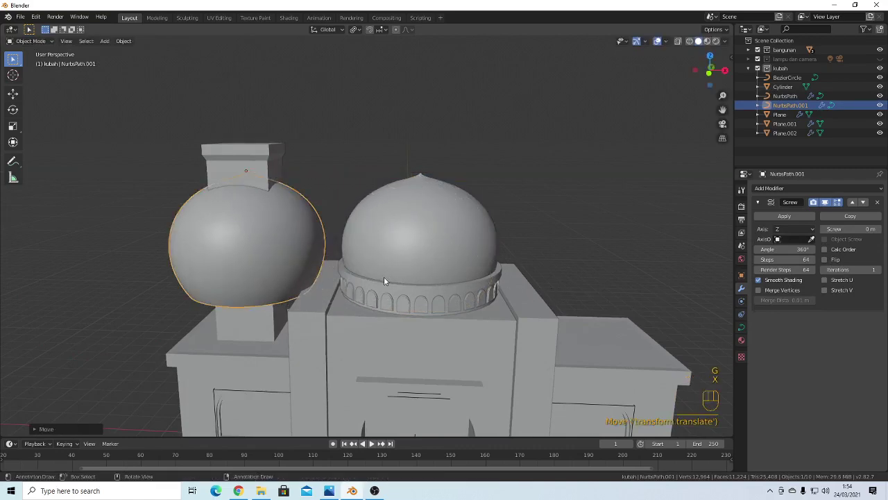
key(g)
key(z)
click(410, 141)
Scale the duplicated dome down to roughly the minaret's width and lower it along Z onto the tower top
key(s)
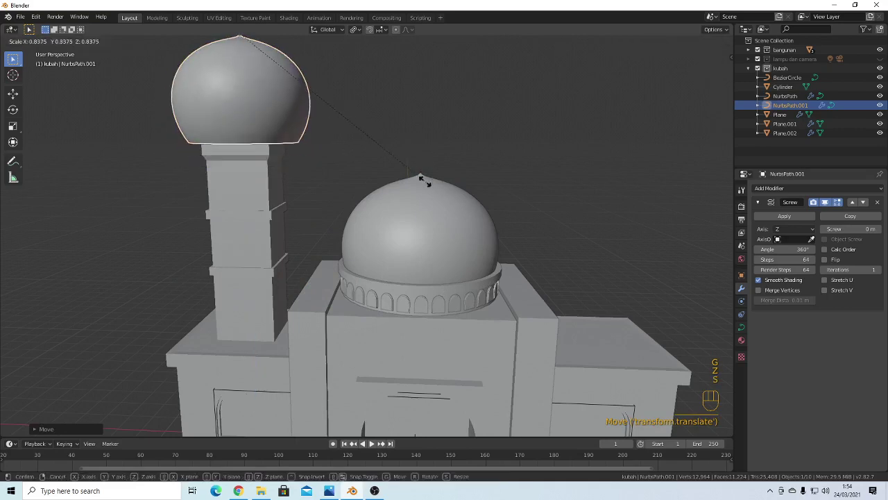
click(330, 124)
key(g)
key(z)
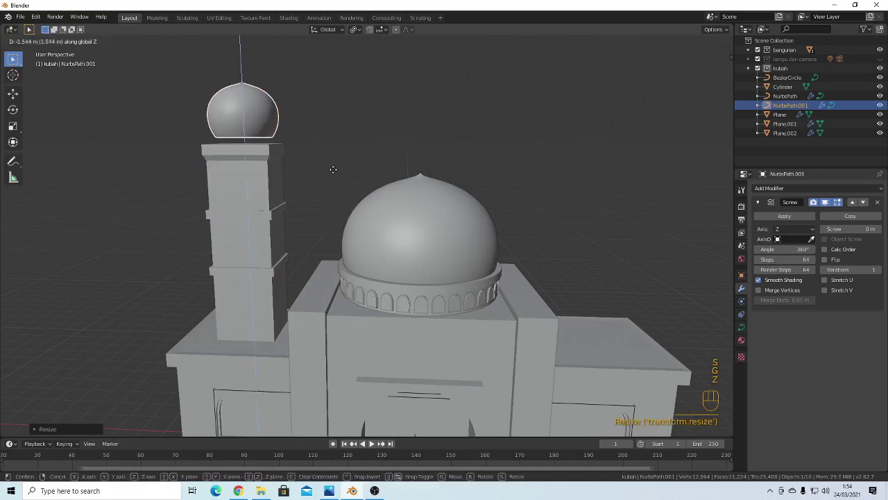
click(333, 175)
In top view, scale the small dome down by about 0.84 so it fits inside the minaret's top outline
middle_drag(334, 176, 343, 171)
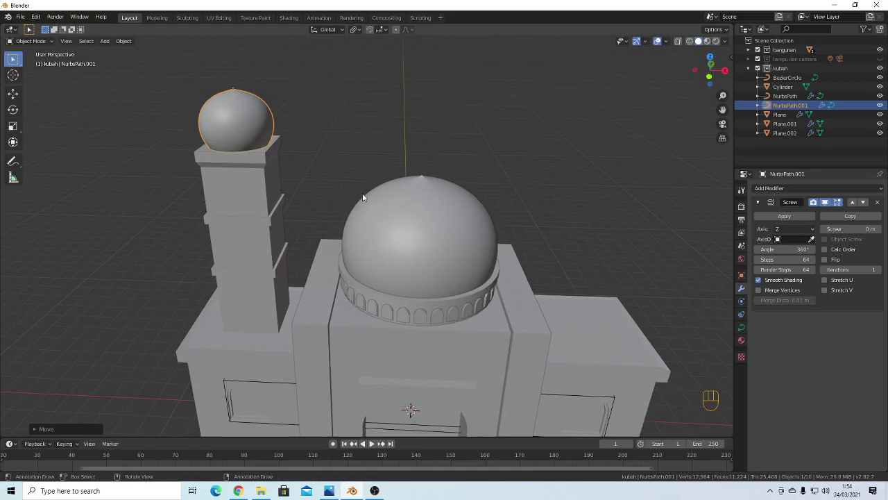
key(grave)
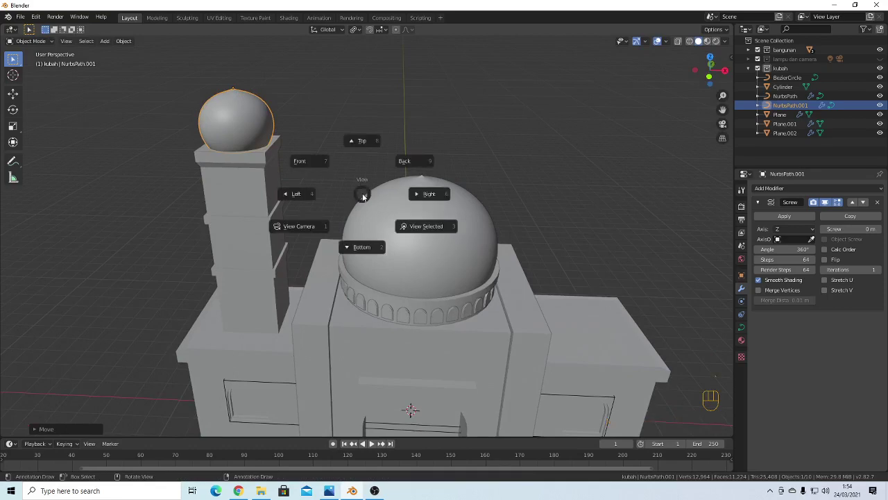
key(8)
scroll(310, 257, up, 3)
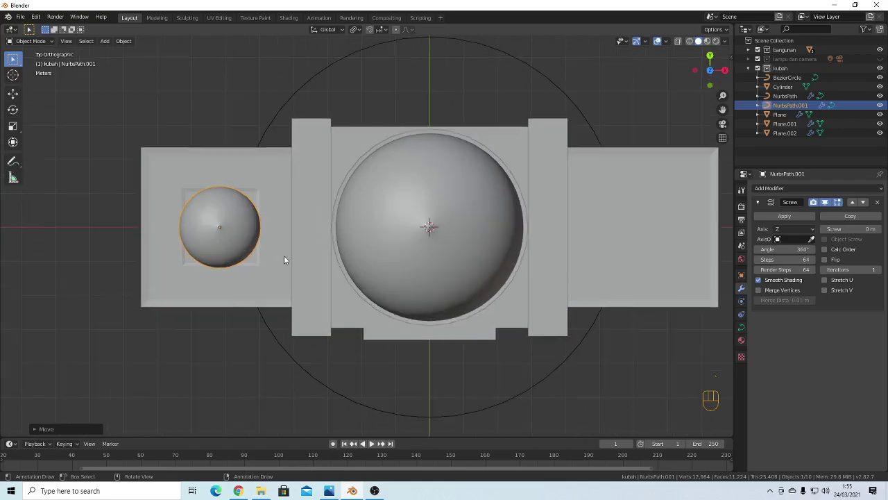
key(s)
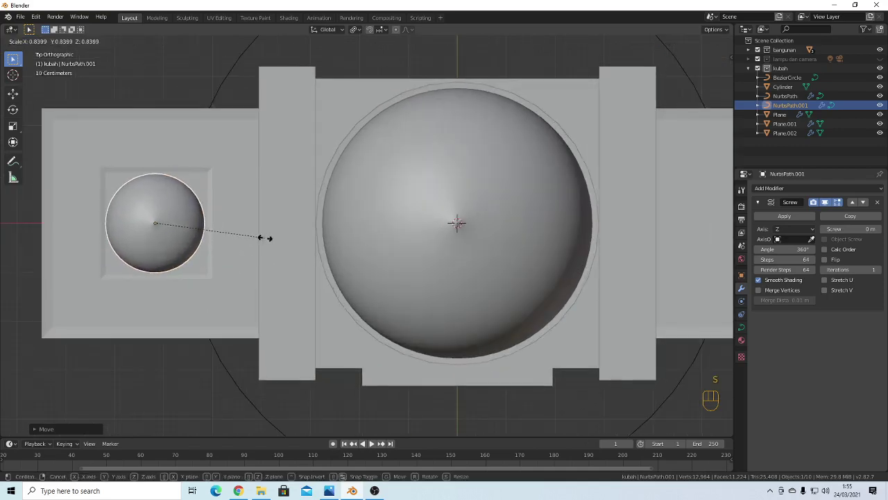
click(270, 238)
Lower the small dome slightly along Z so its base sits on the minaret's top surface
middle_drag(270, 238, 301, 213)
key(grave)
key(KP_7)
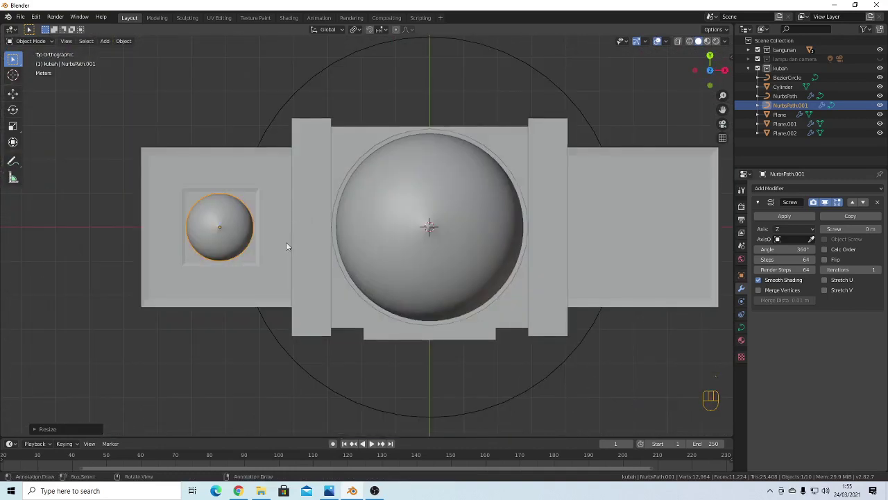
middle_drag(272, 254, 294, 171)
key(g)
key(z)
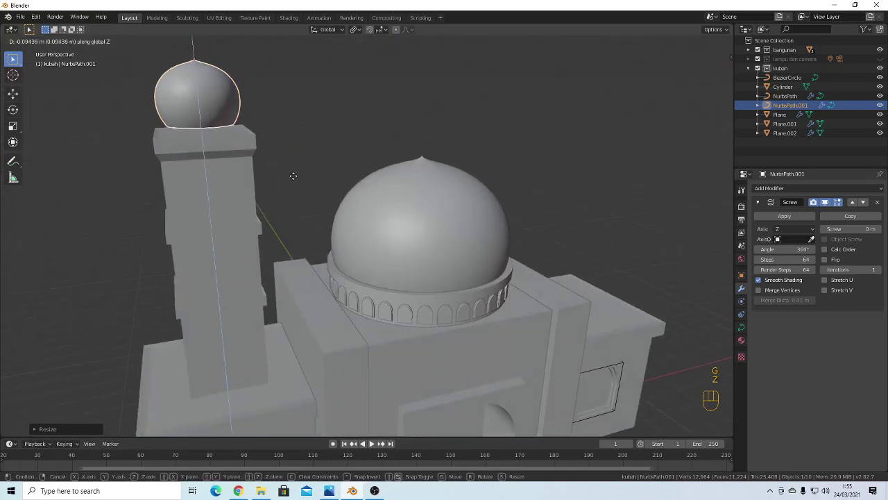
click(305, 172)
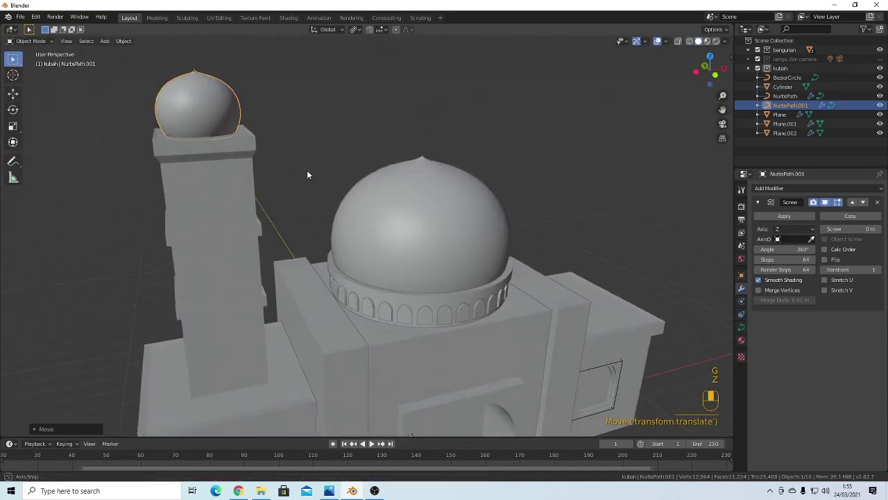
Fine-tune the small dome's scale on the minaret in proportion to the whole mosque
middle_drag(306, 170, 321, 191)
scroll(300, 182, down, 5)
key(s)
click(330, 186)
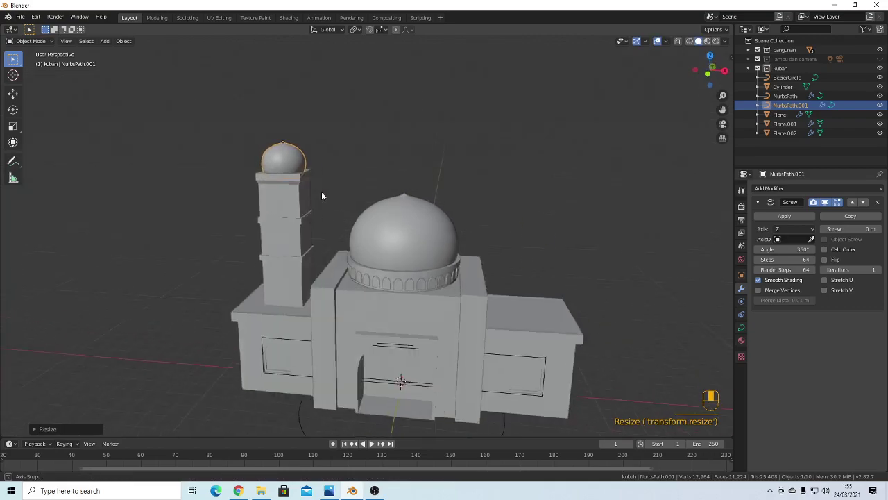
Examine the mosque's domes and minaret from several angles and compare them with the Ramadan illustration in the Chrome browser
scroll(314, 217, up, 3)
click(316, 202)
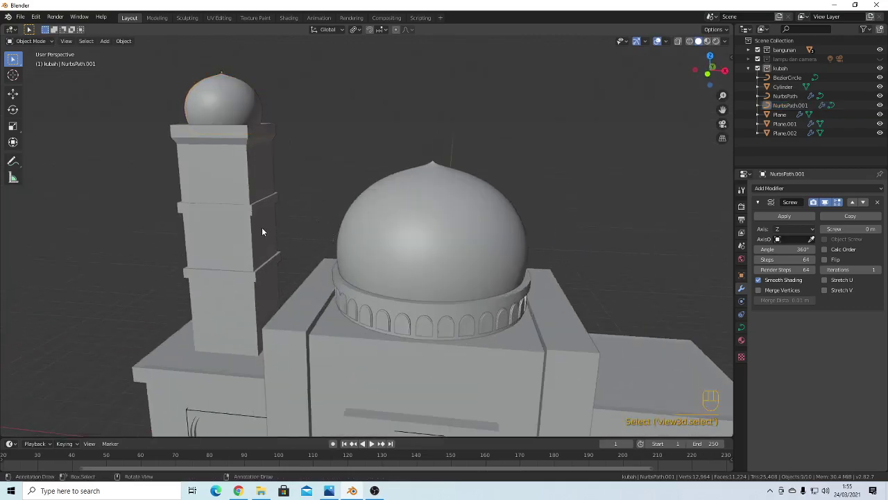
scroll(262, 231, down, 3)
middle_drag(275, 266, 284, 292)
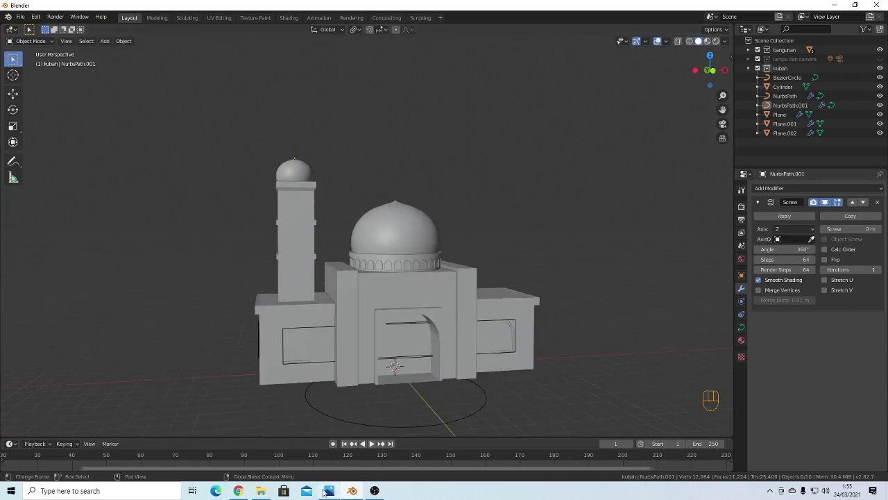
click(238, 491)
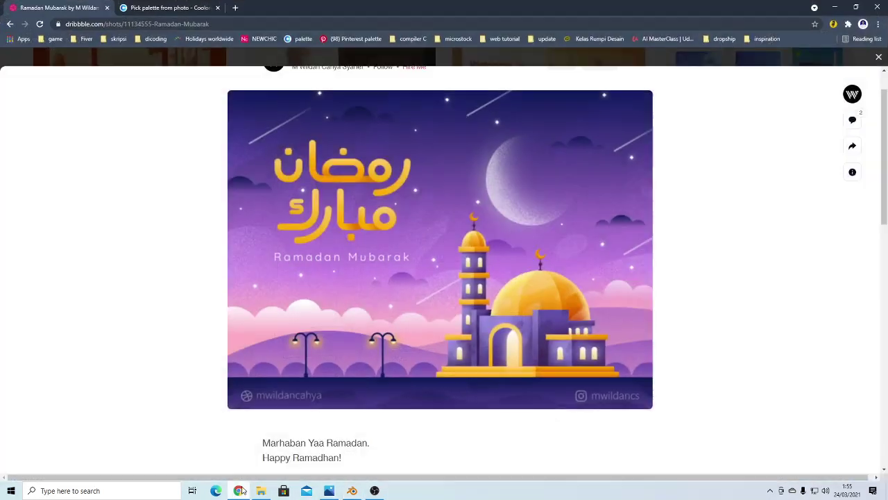
click(835, 9)
scroll(334, 205, up, 2)
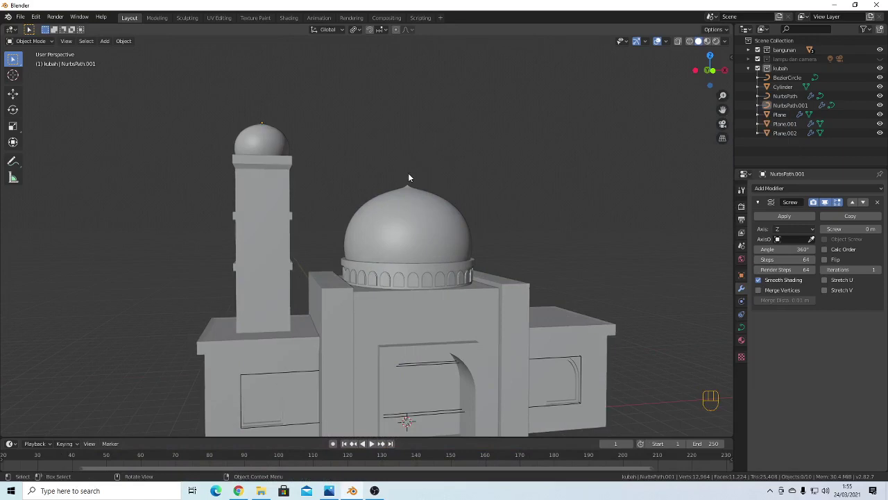
scroll(524, 267, down, 5)
middle_drag(523, 266, 473, 274)
scroll(433, 304, up, 4)
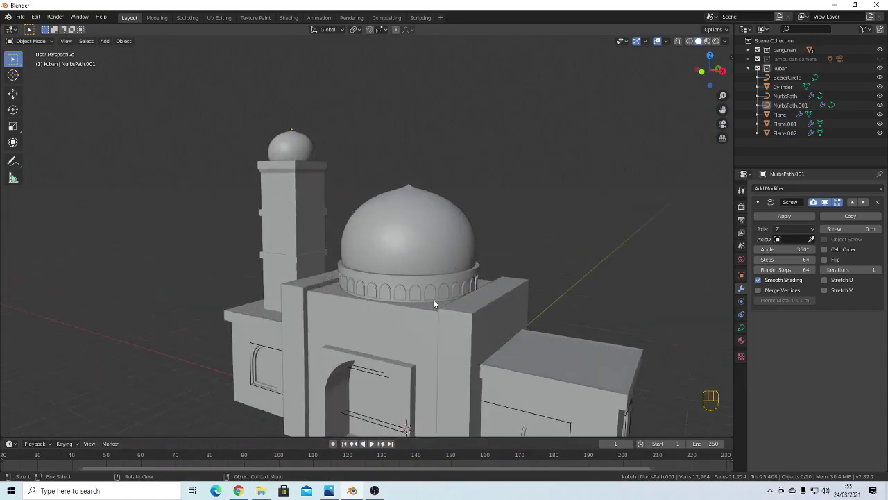
key(shift+a)
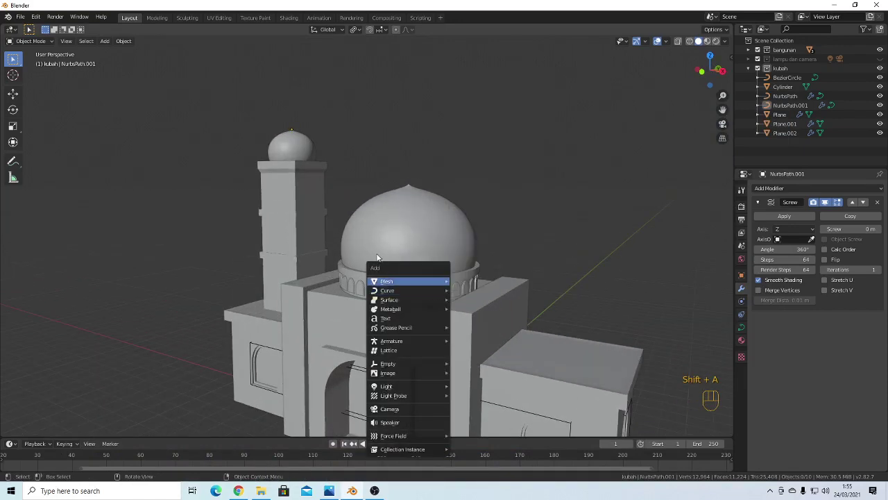
mouse_move(398, 281)
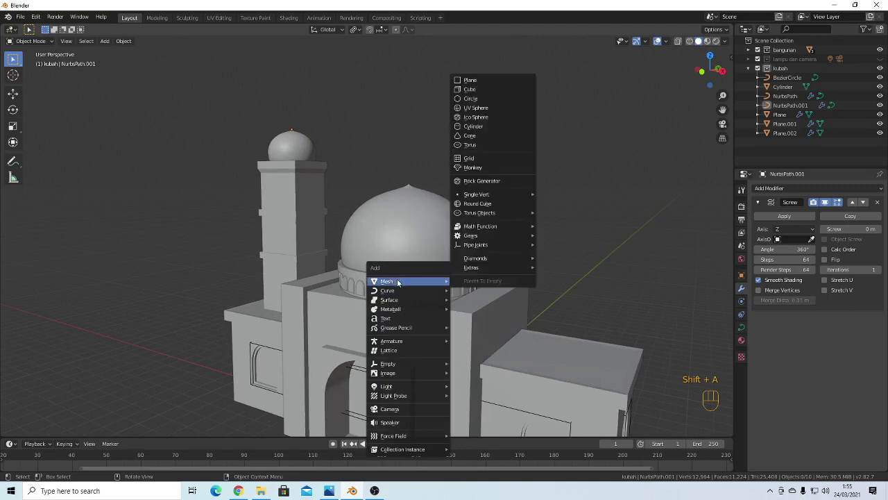
click(501, 117)
scroll(283, 321, down, 3)
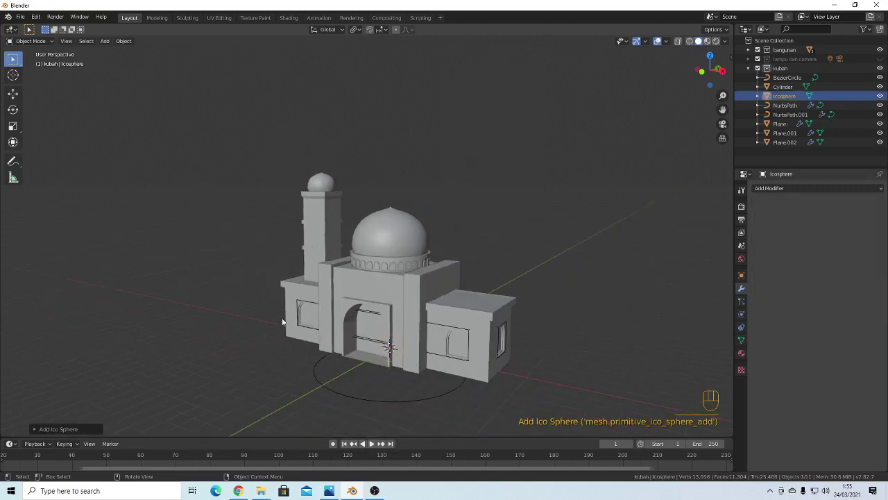
click(90, 429)
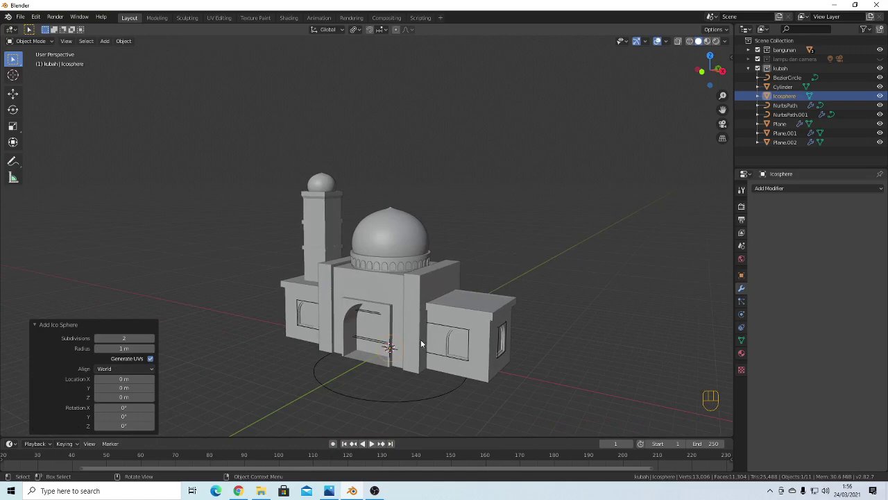
key(Tab)
key(Tab)
middle_drag(433, 357, 435, 383)
key(x)
click(430, 385)
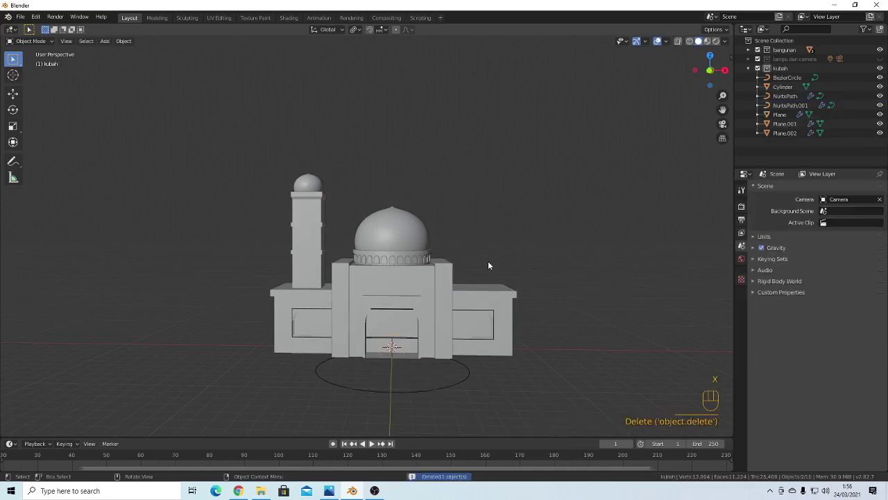
Add an ico sphere and raise it 10.6 m along Z to just above the main dome's tip
scroll(506, 221, up, 2)
middle_drag(505, 221, 480, 238)
key(shift+a)
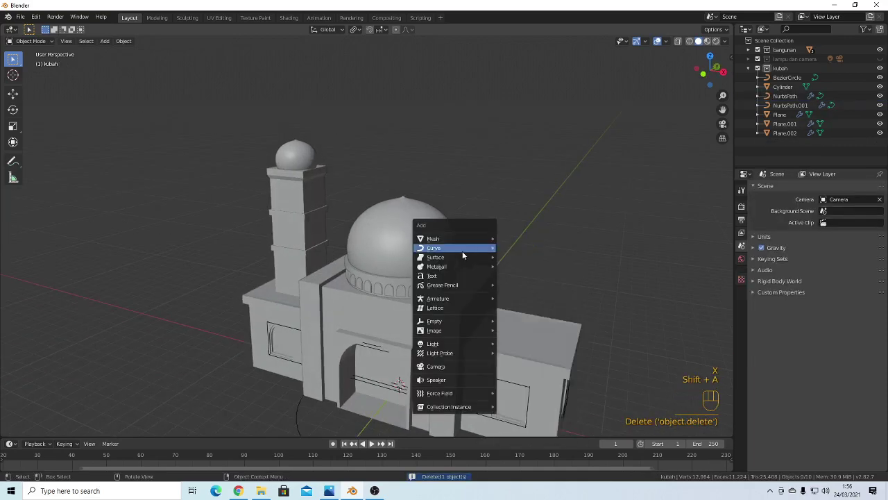
mouse_move(480, 238)
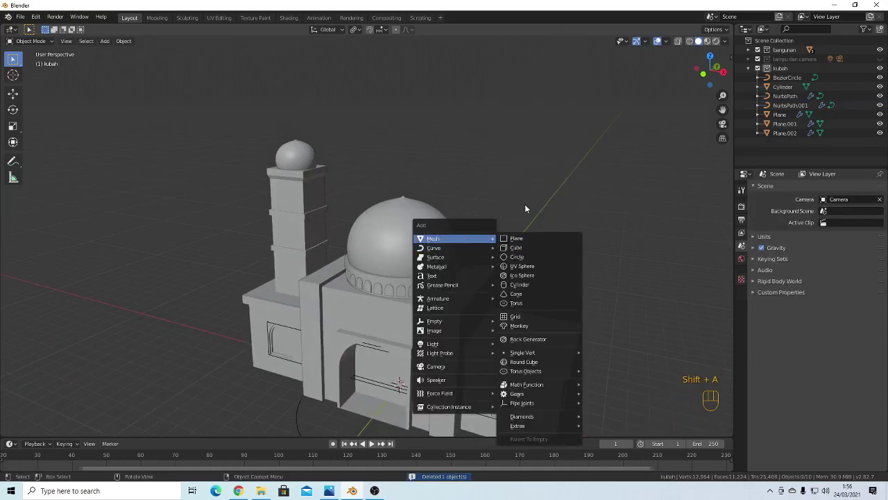
click(522, 275)
key(g)
key(z)
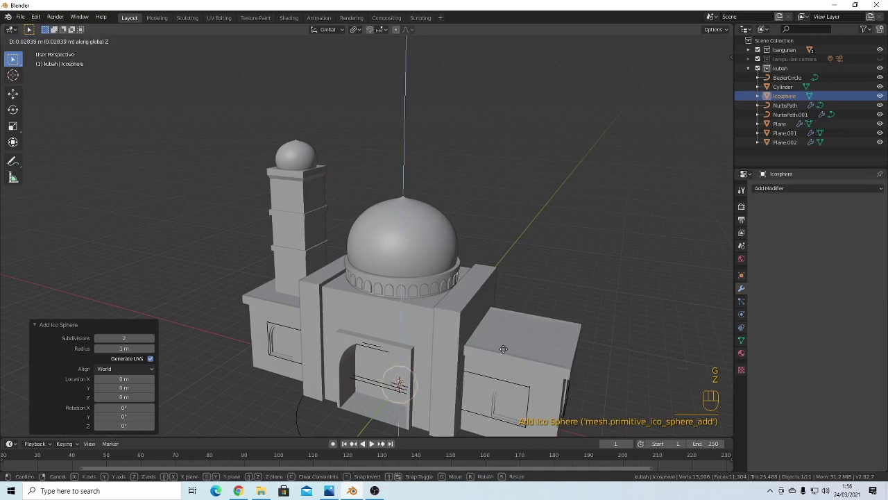
click(382, 240)
Scale the ico sphere down by 0.224 and lower it slightly along Z toward the dome's tip
scroll(381, 239, up, 3)
key(s)
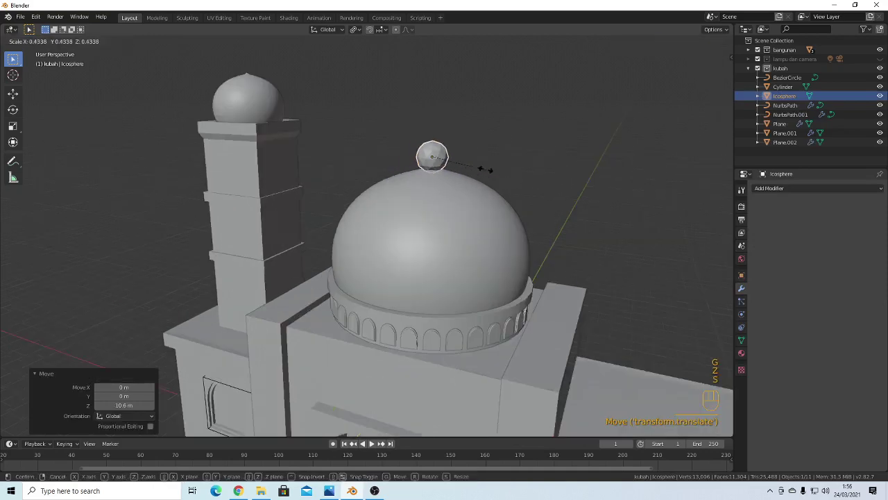
click(461, 161)
key(g)
key(z)
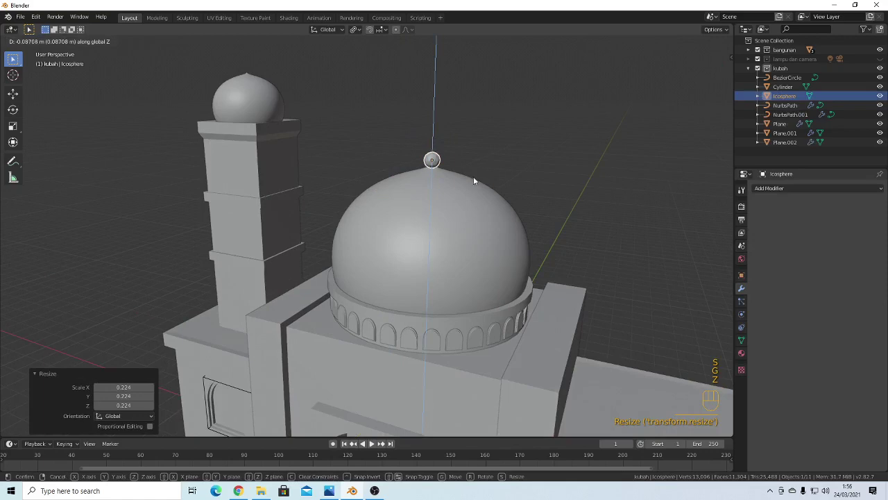
click(474, 180)
Shrink the ico sphere further by 0.319 and adjust it along Z so it rests on the dome's pointed tip
scroll(460, 171, up, 3)
key(g)
key(z)
click(596, 129)
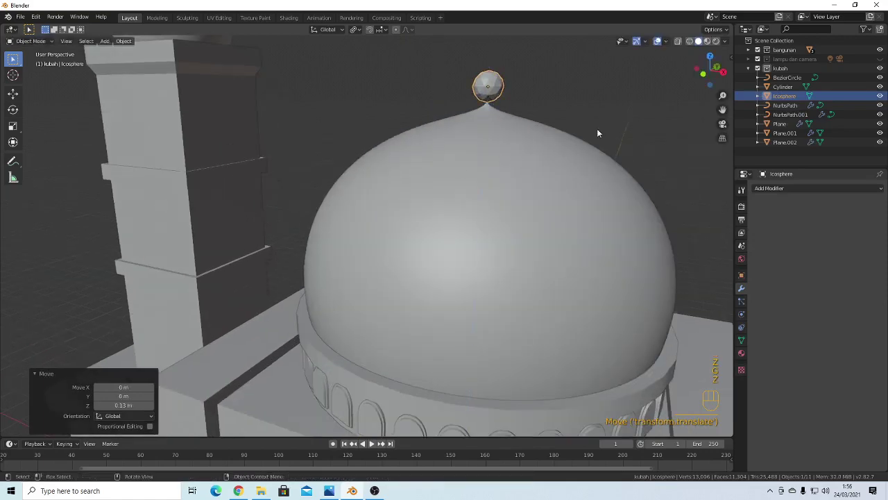
key(s)
click(521, 101)
key(g)
key(z)
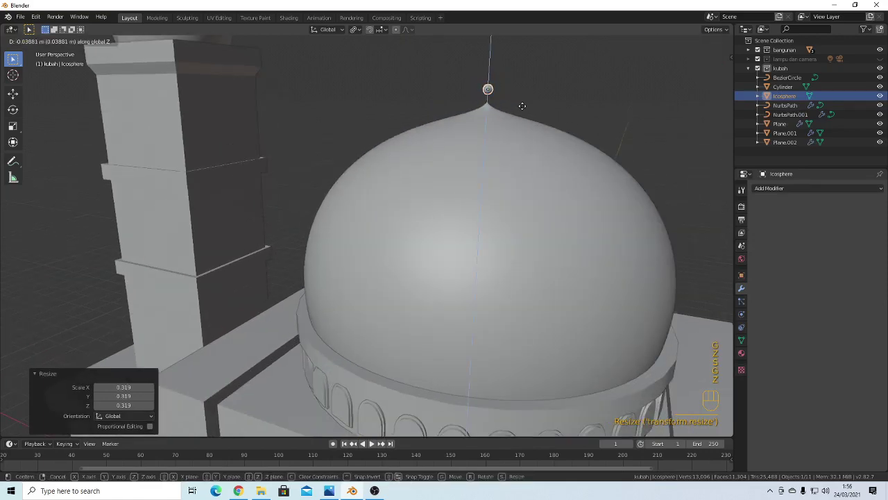
click(523, 113)
Apply smooth shading to the small ico sphere on the dome's tip and check it up close
scroll(514, 103, up, 3)
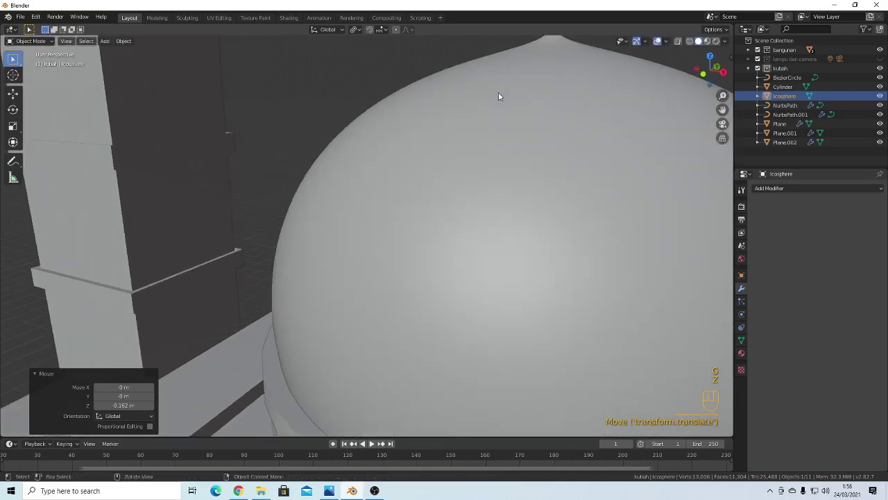
scroll(556, 117, down, 2)
right_click(520, 67)
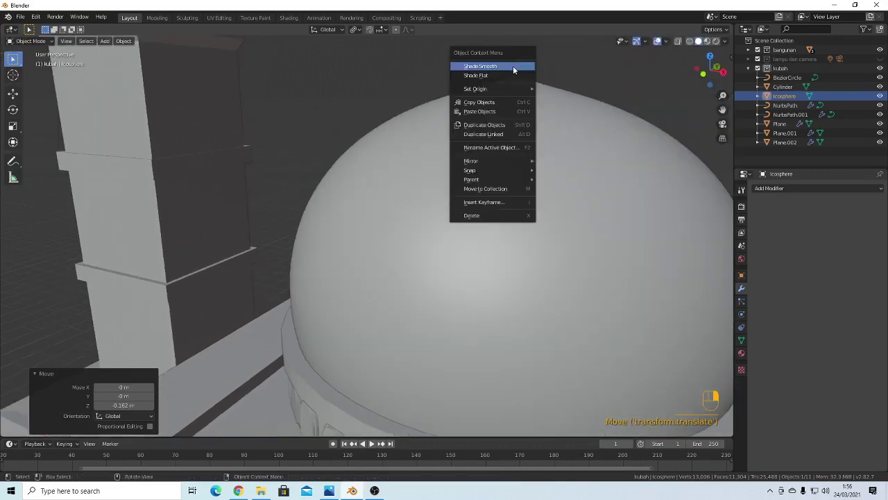
click(513, 65)
click(554, 62)
scroll(553, 94, down, 3)
scroll(459, 181, up, 1)
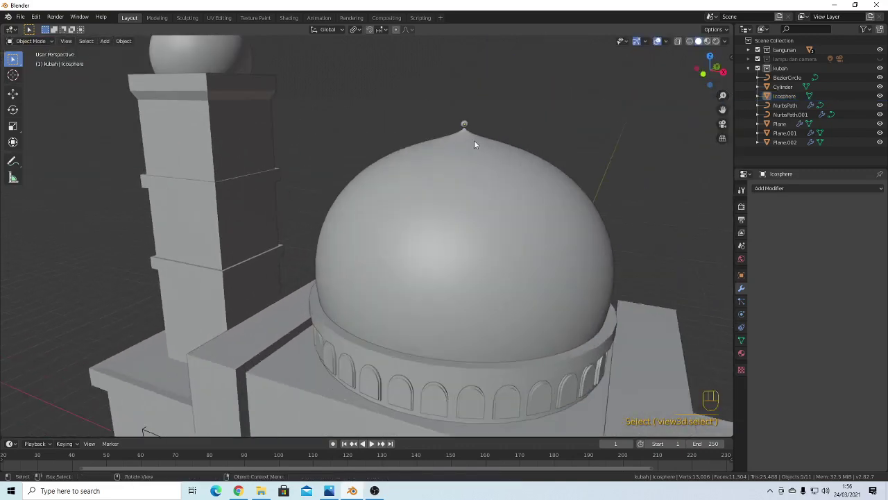
scroll(437, 225, up, 5)
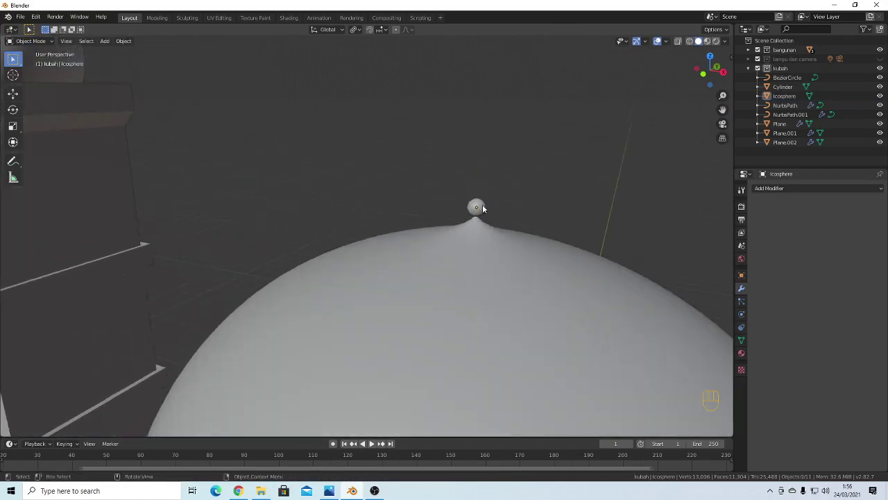
scroll(471, 229, down, 6)
scroll(430, 257, up, 4)
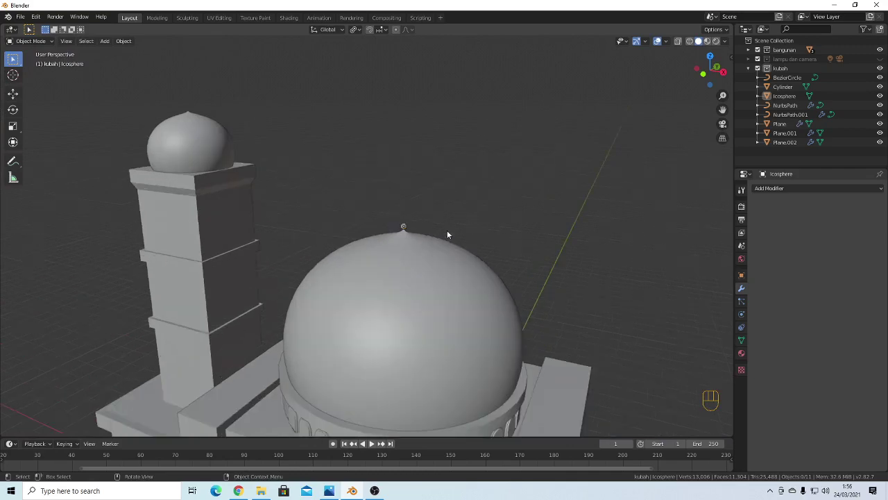
Add a cylinder and raise it 18.6 m along Z, well above the main dome
scroll(447, 233, down, 3)
scroll(442, 253, down, 3)
key(shift+a)
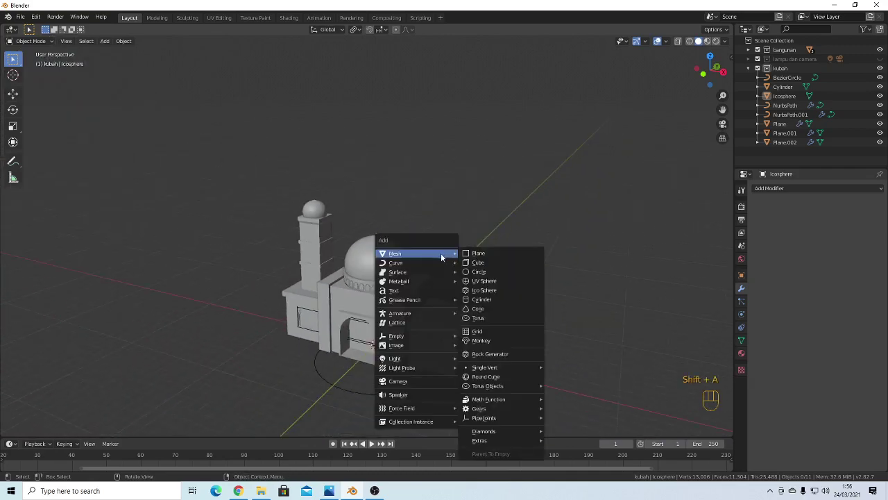
mouse_move(434, 261)
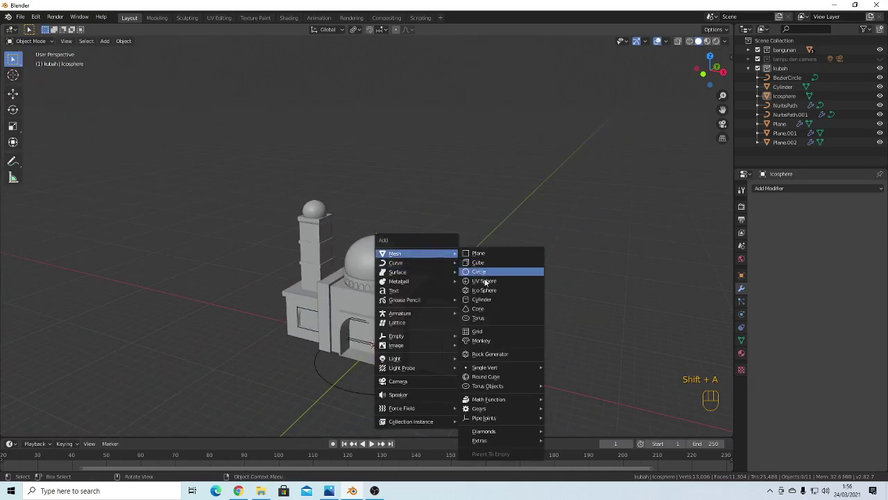
click(488, 304)
key(g)
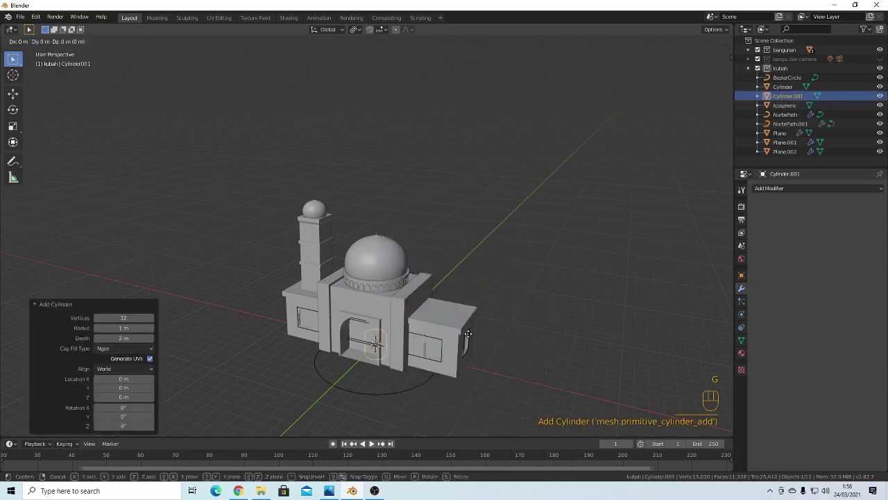
key(z)
click(465, 163)
Rotate the cylinder 90° about X and scale it up to about 1.9 times its size
key(r)
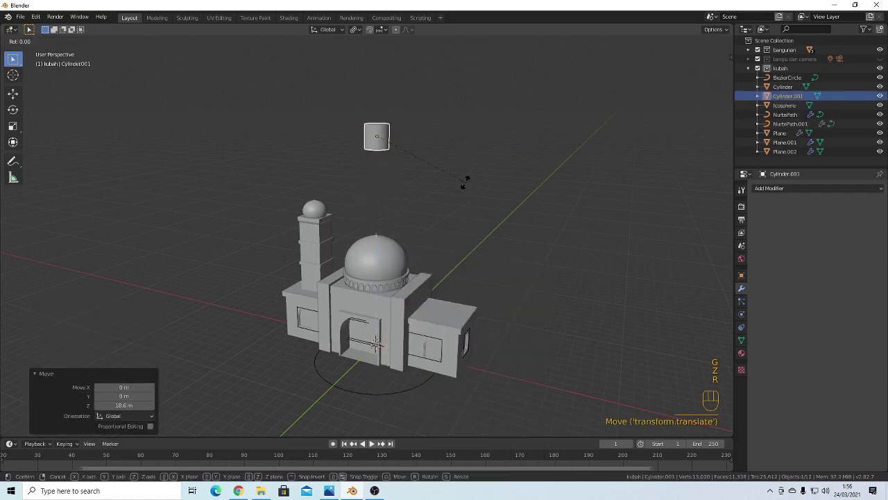
text(x90)
key(Return)
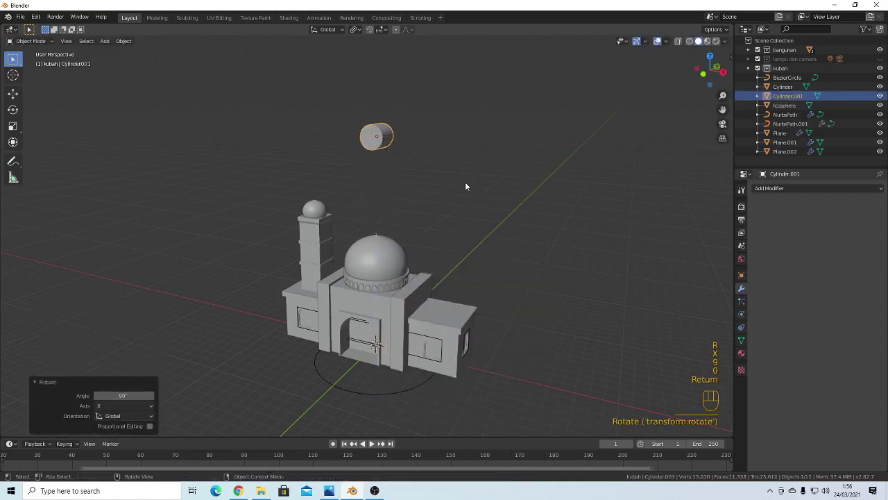
key(s)
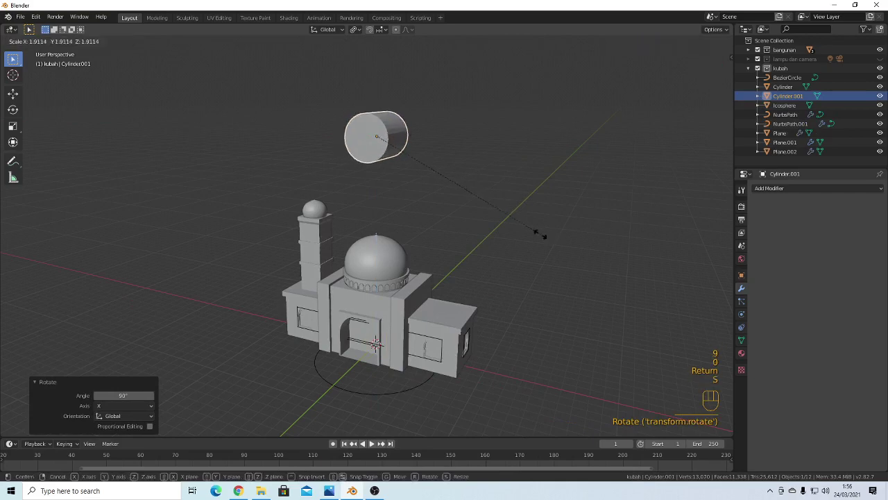
click(494, 255)
Duplicate the cylinder in place and scale the copy by 0.397 along Y to make it thinner
key(shift+d)
right_click(510, 241)
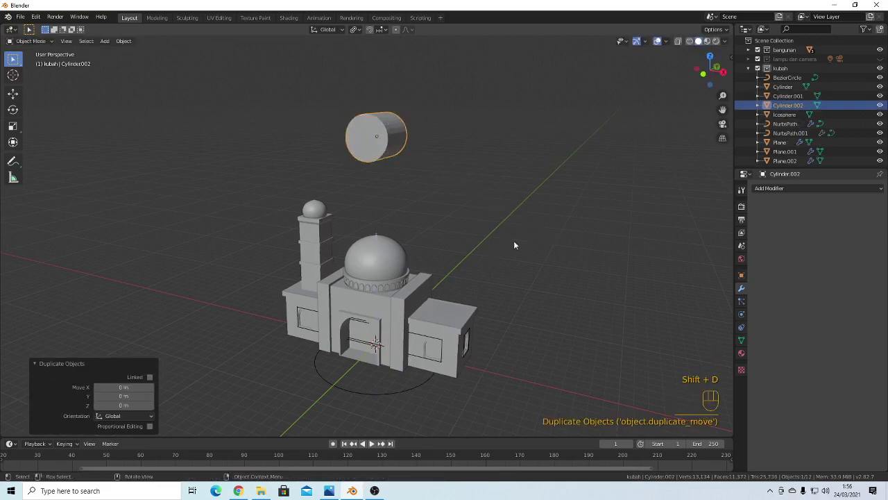
middle_drag(514, 240, 543, 242)
key(s)
key(y)
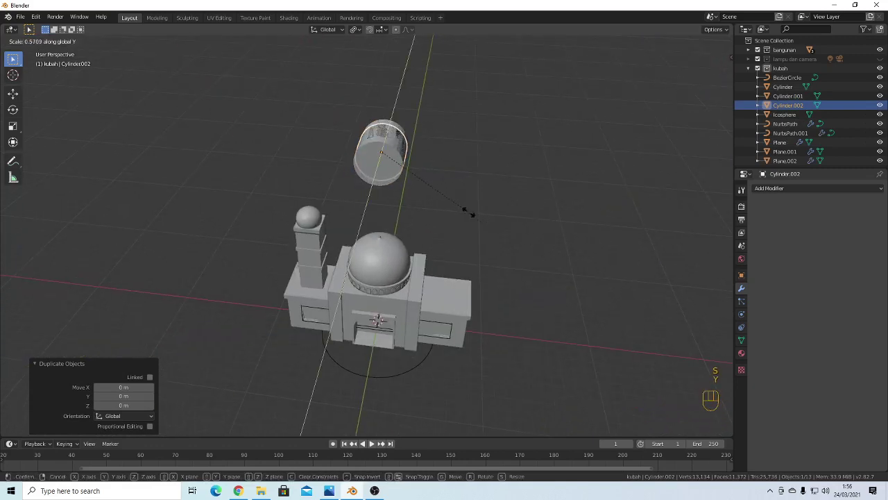
click(431, 208)
In front view, move the longer cylinder 0.635 m along X and 0.776 m along Z, then scale it by 0.876
middle_drag(432, 213, 447, 187)
key(grave)
click(415, 158)
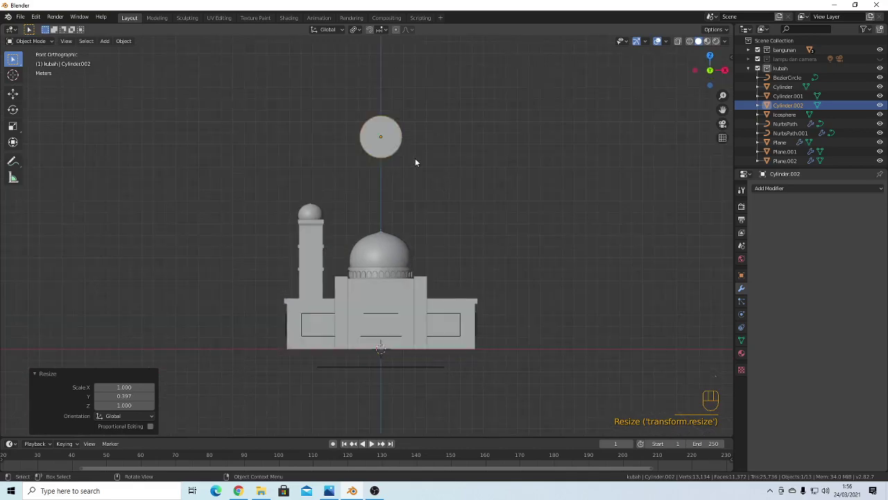
scroll(418, 154, up, 3)
shift+middle_drag(464, 104, 410, 244)
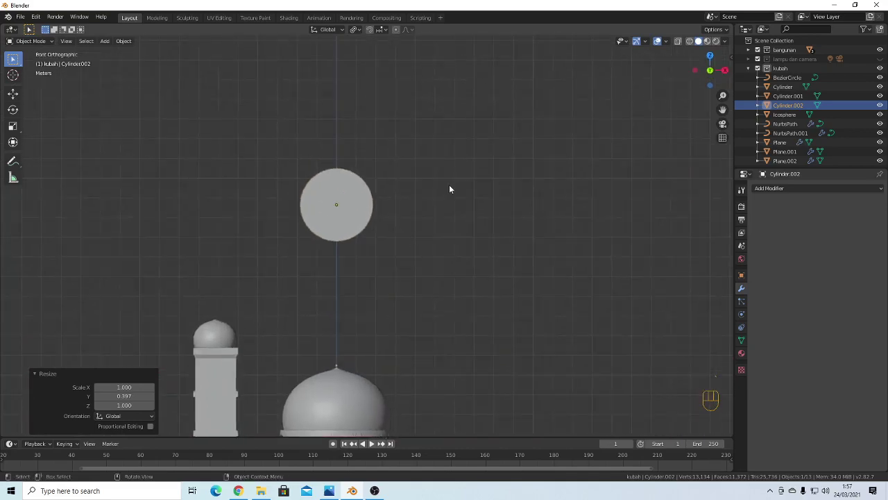
click(349, 204)
key(g)
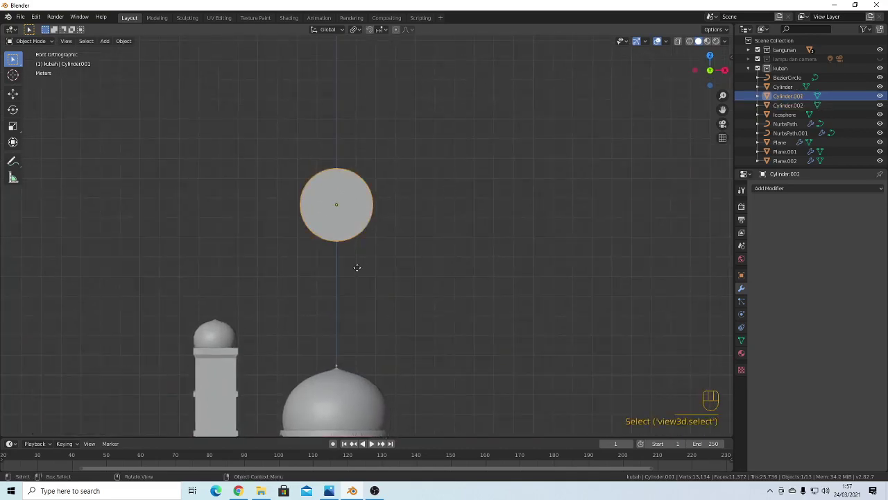
click(370, 256)
key(s)
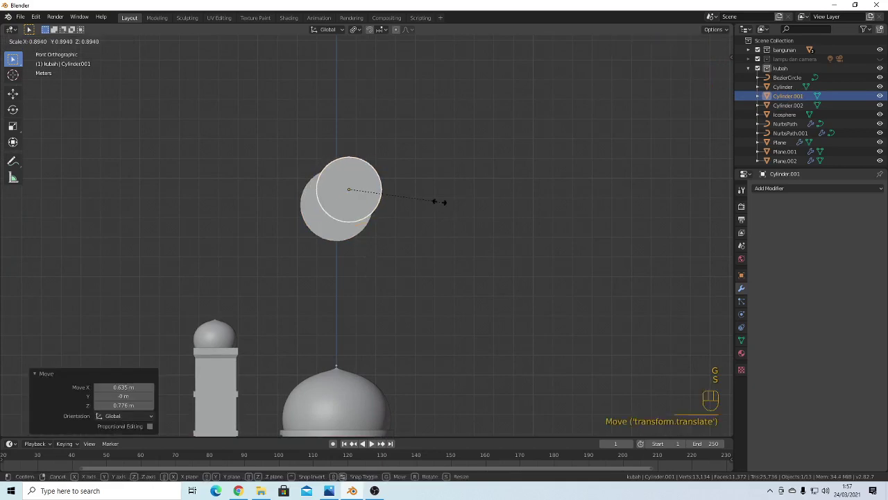
click(428, 201)
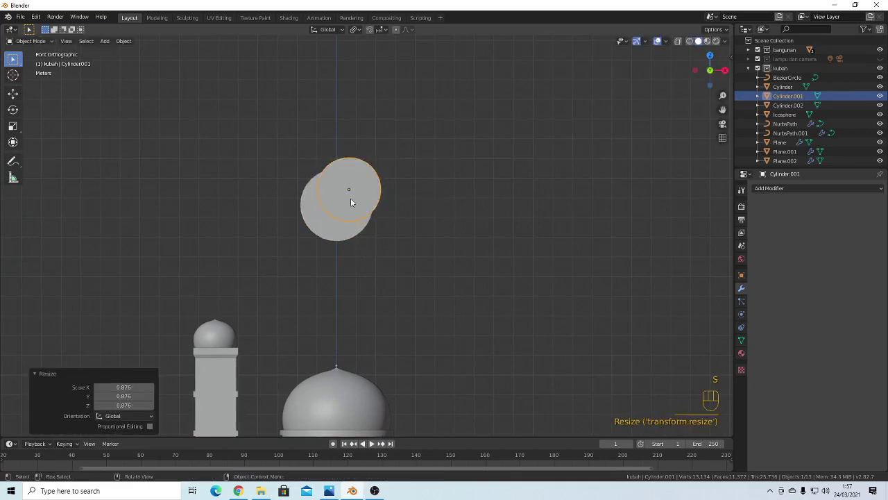
Move the longer cylinder -0.047 m along X and -0.165 m along Z over the thinner one
key(g)
click(407, 246)
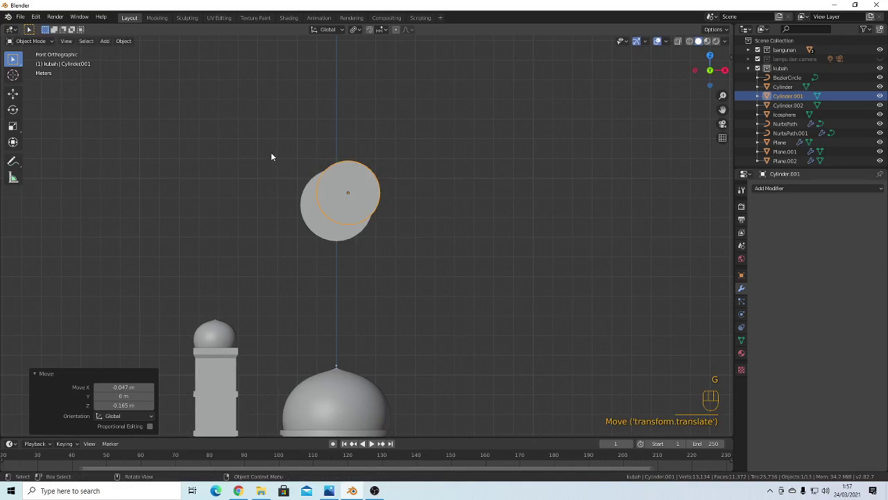
Cut the longer cylinder out of the thinner one with a Bool Tool Brush Boolean Difference, keeping the thinner one active
drag(252, 146, 421, 239)
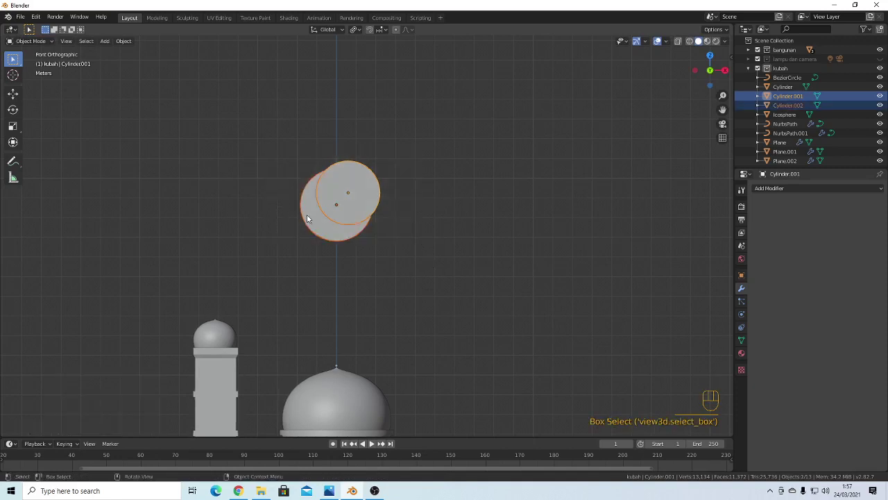
key(shift)
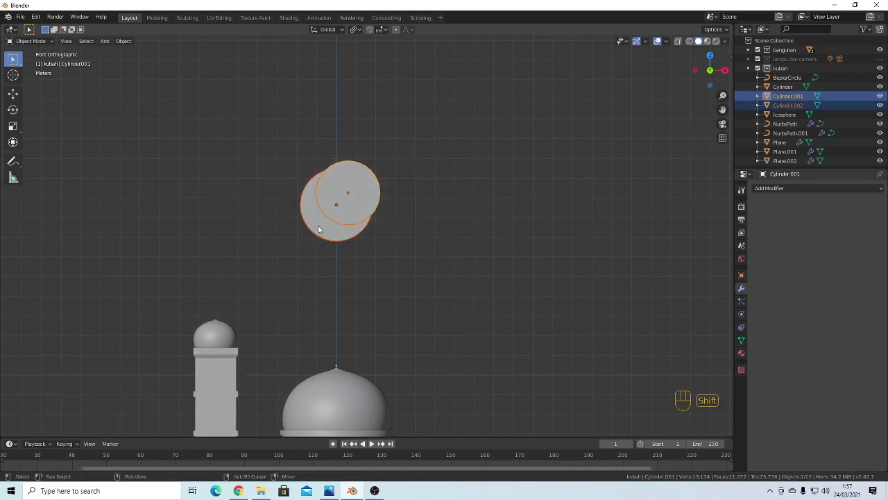
shift+click(317, 225)
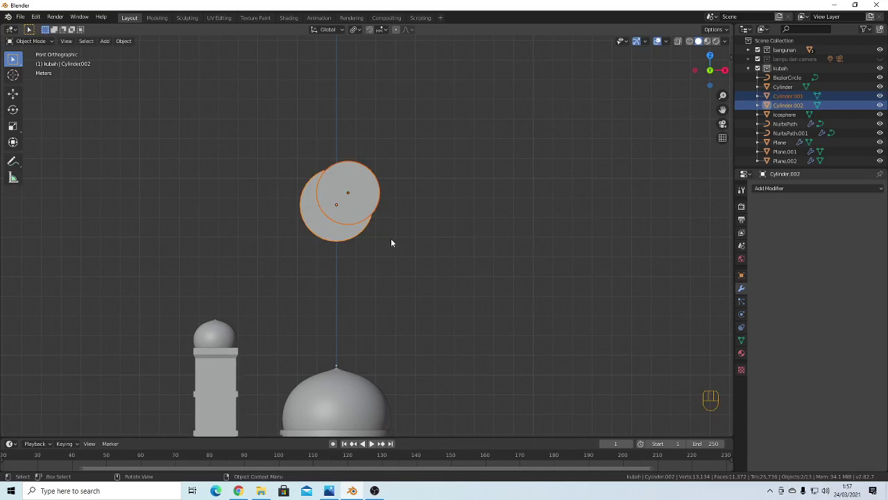
key(shift+ctrl+b)
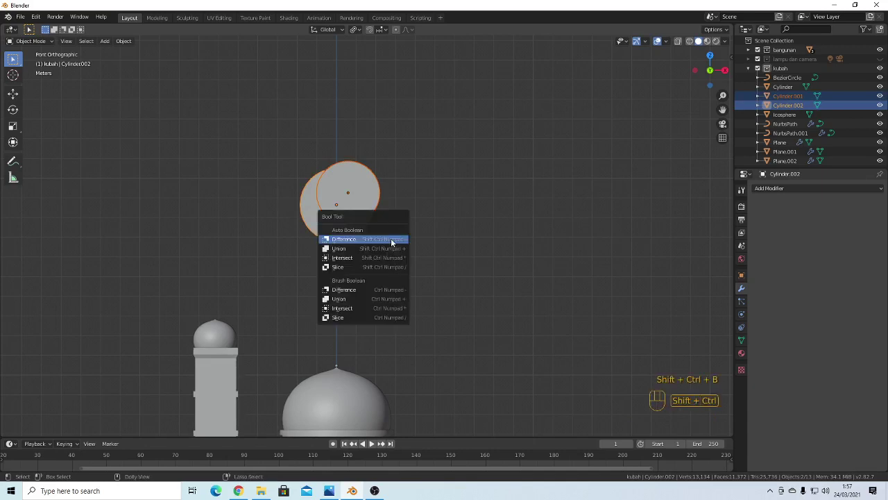
click(356, 290)
key(Tab)
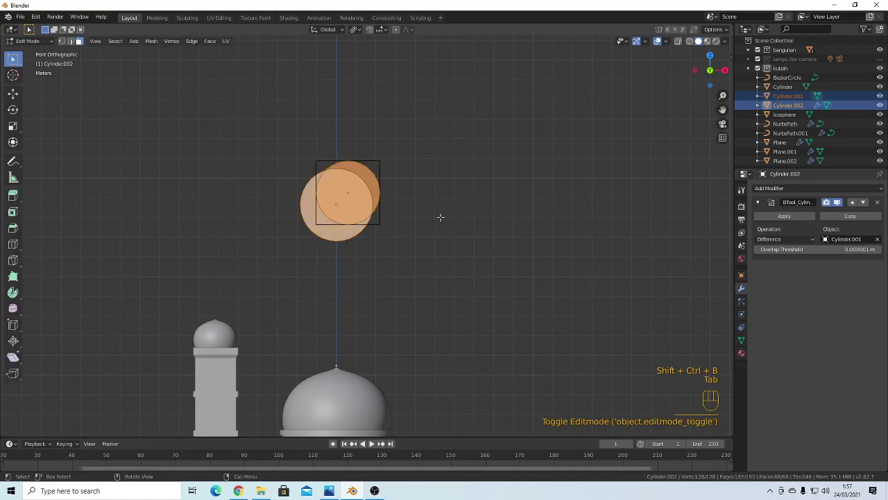
key(Tab)
click(439, 214)
middle_drag(438, 214, 559, 283)
Scale the crescent by 0.226 along Y to make it thinner
click(333, 224)
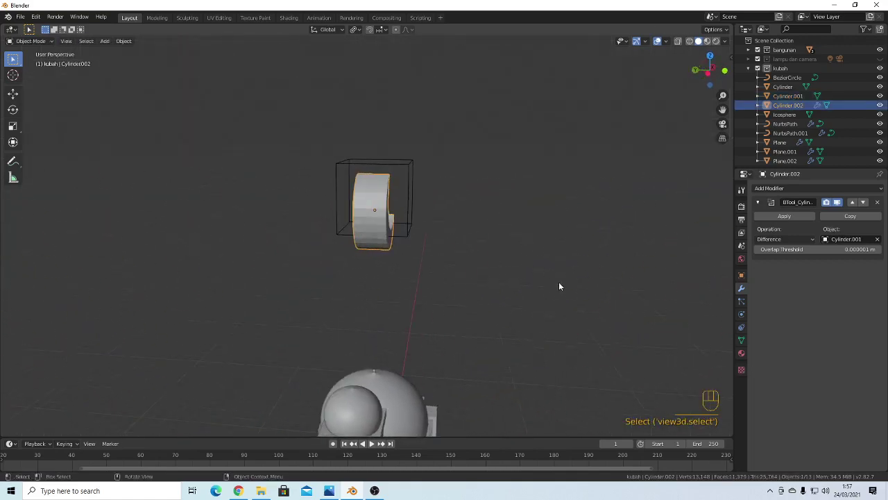
key(s)
key(y)
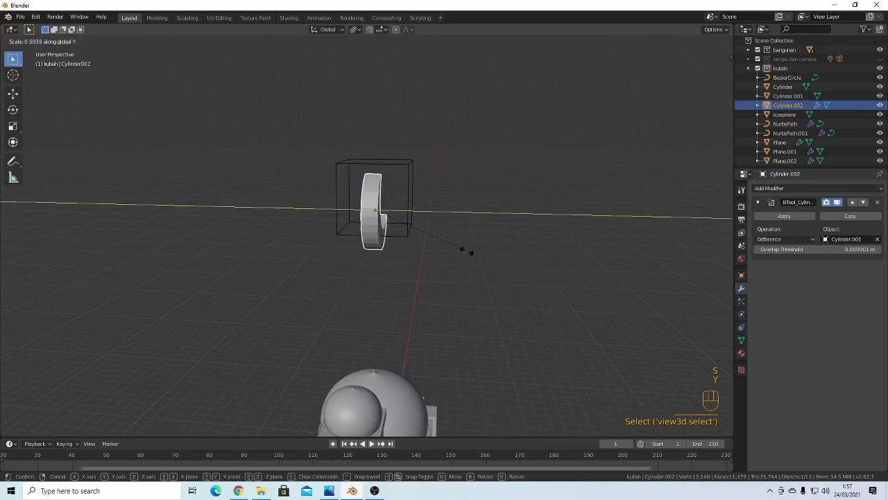
click(416, 229)
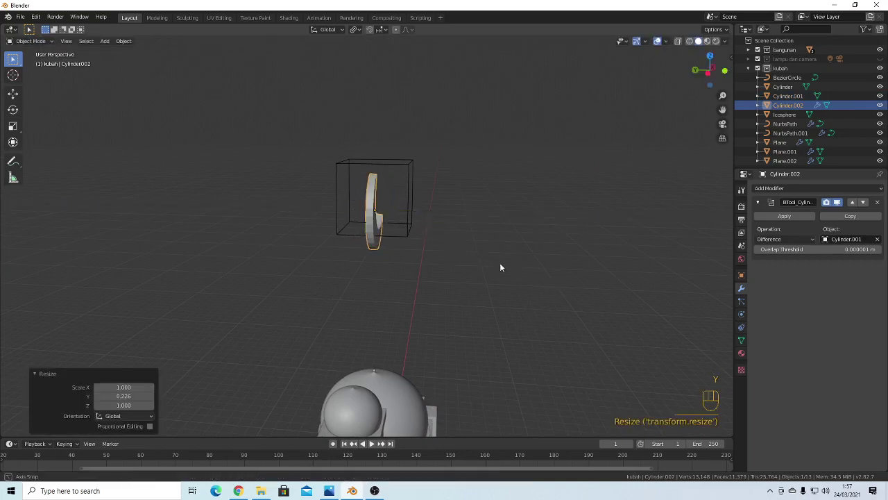
middle_drag(499, 263, 419, 254)
Shade the crescent smooth and enable Auto Smooth at 30° for its normals
right_click(303, 201)
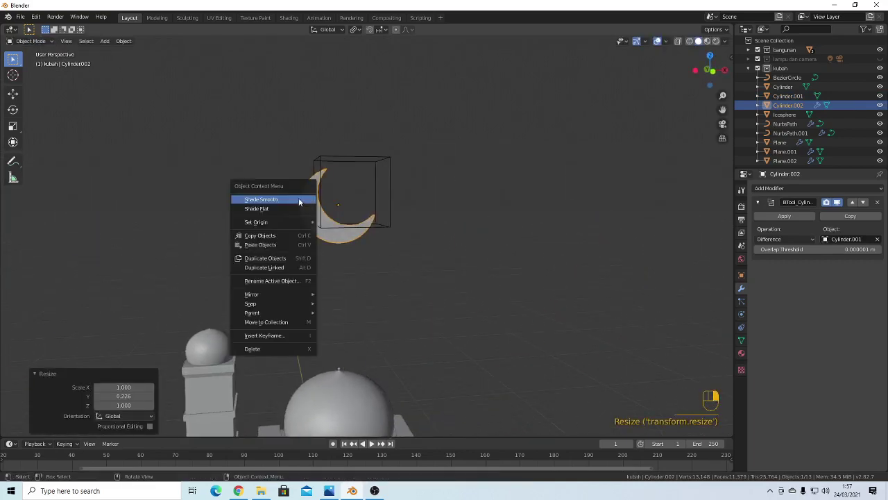
click(303, 201)
middle_drag(303, 200, 243, 226)
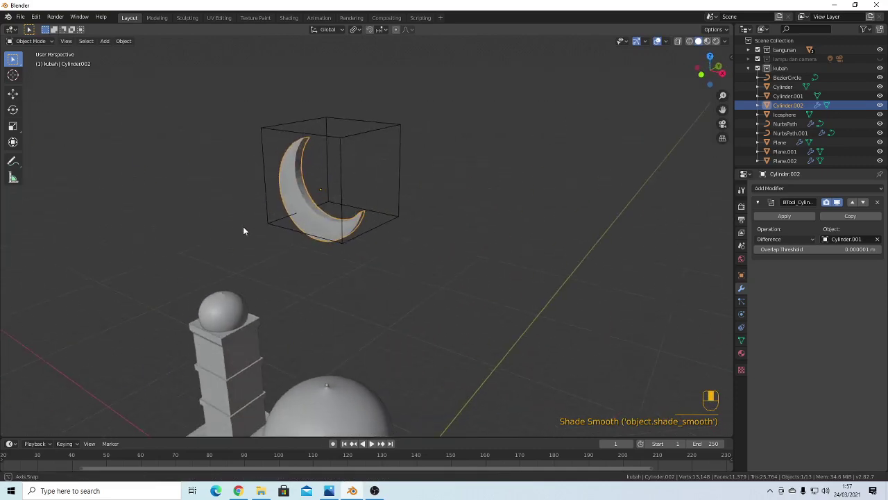
click(742, 340)
click(766, 346)
click(767, 358)
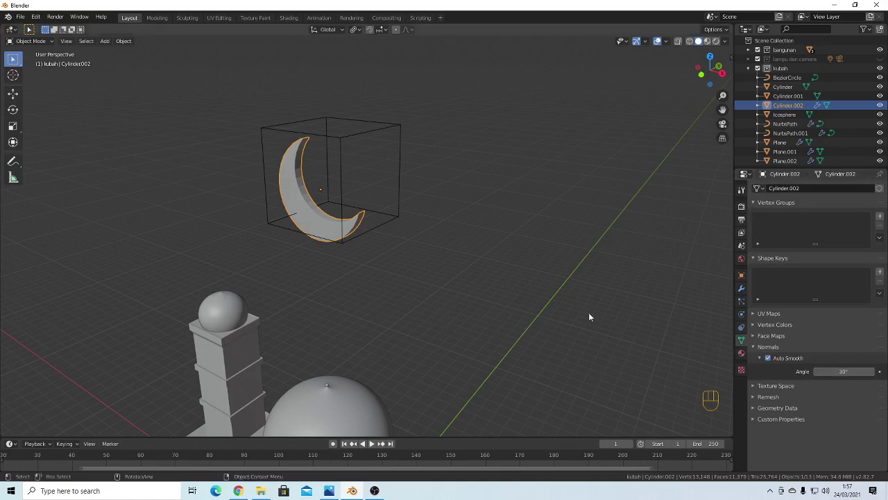
click(567, 294)
Apply the crescent's Boolean modifier and delete the cutter cylinder
middle_drag(540, 263, 495, 268)
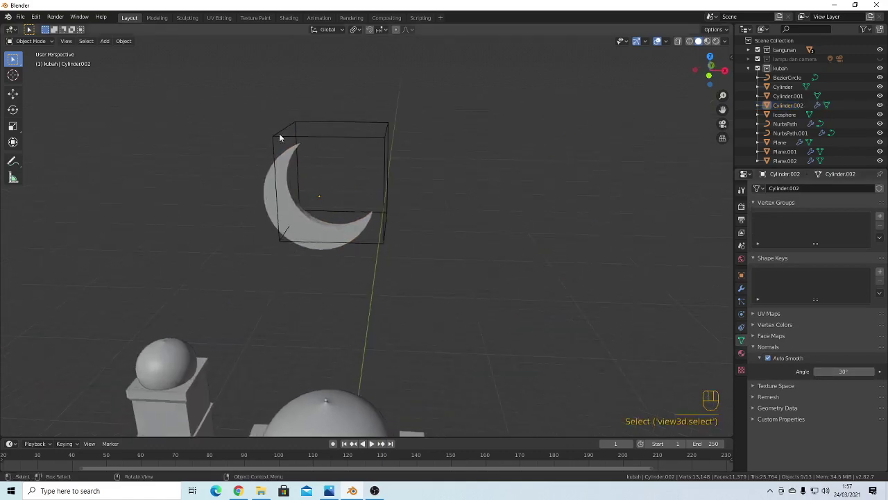
drag(282, 139, 467, 285)
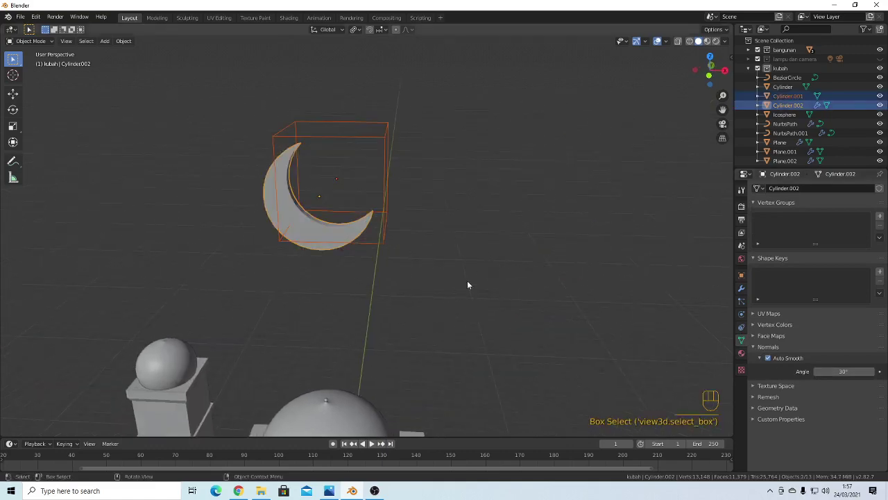
click(741, 289)
click(784, 216)
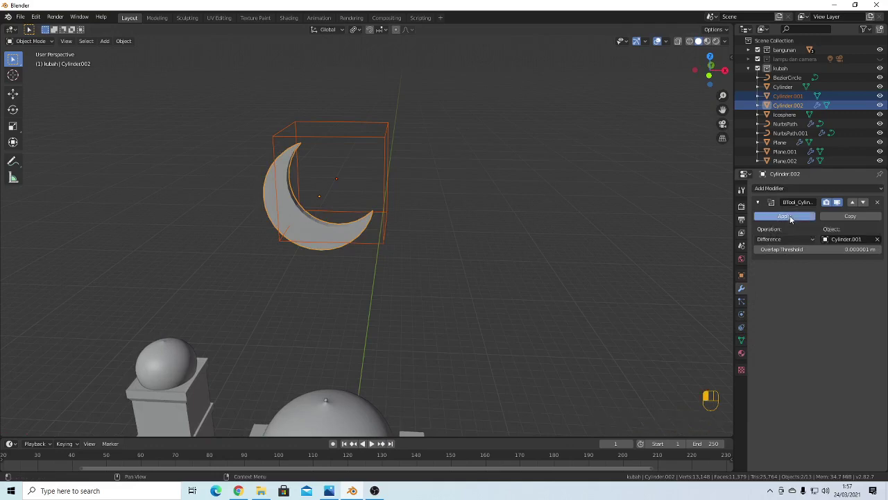
click(388, 185)
click(387, 182)
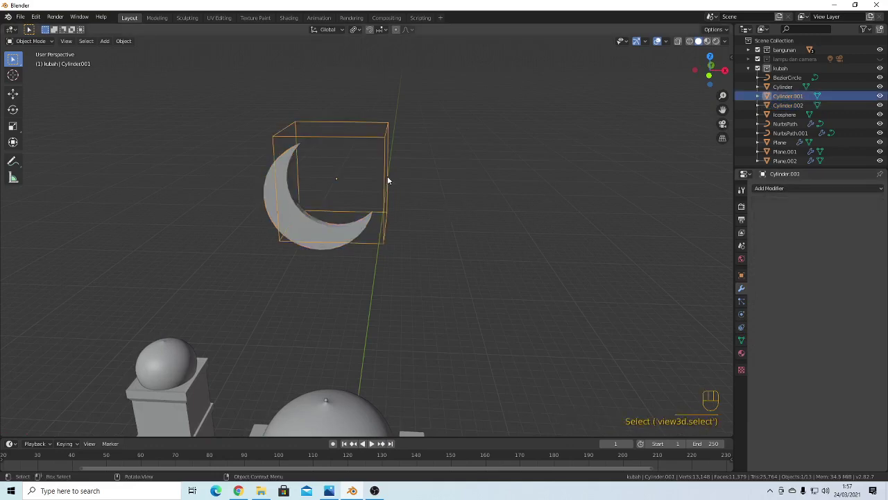
key(x)
click(387, 175)
Toggle the crescent's Auto Smooth off and on to compare the shading, leaving it enabled at 30°
click(305, 216)
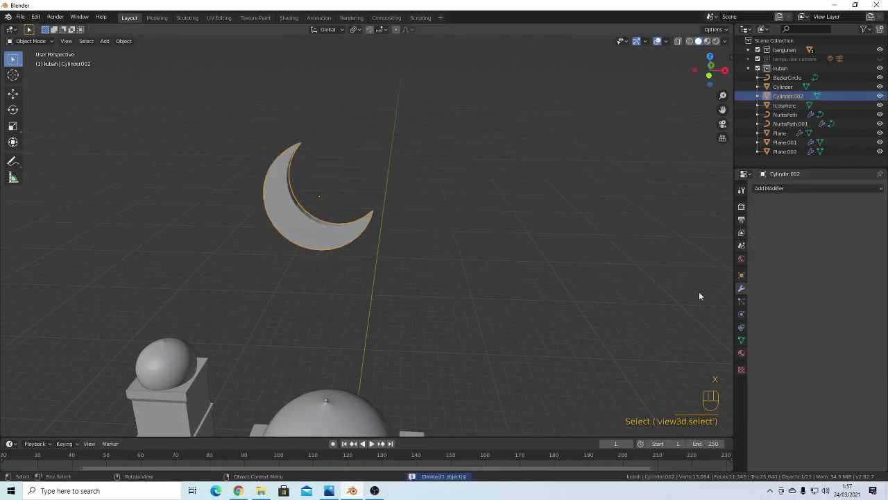
click(742, 341)
click(768, 358)
click(768, 358)
click(768, 358)
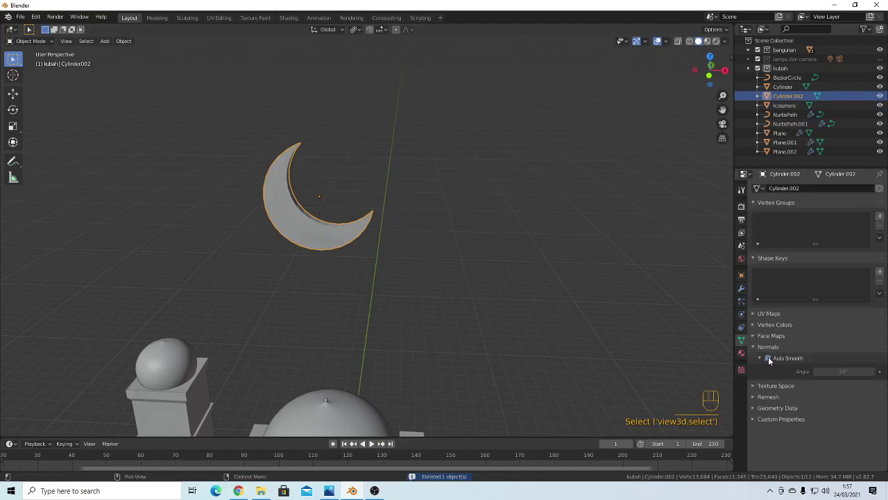
click(768, 358)
click(768, 358)
click(768, 358)
middle_drag(326, 202, 242, 214)
scroll(330, 228, up, 4)
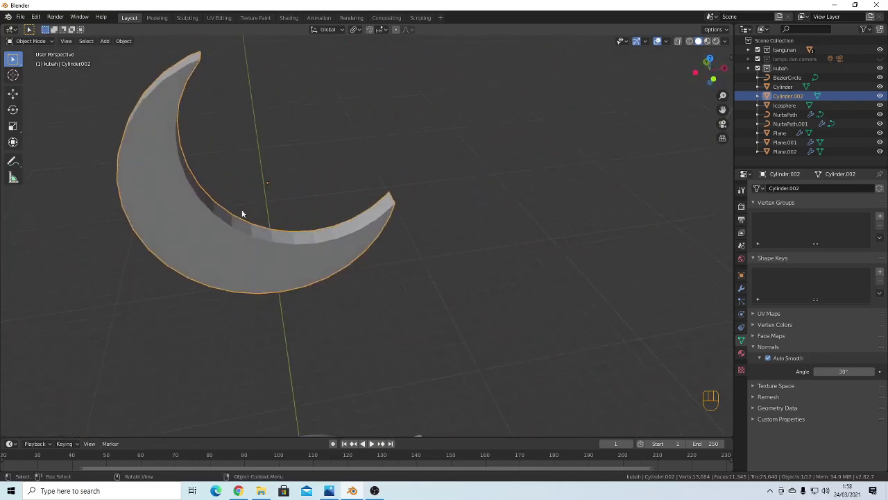
Add a Bevel modifier to the crescent with its limit method set to Angle
click(741, 289)
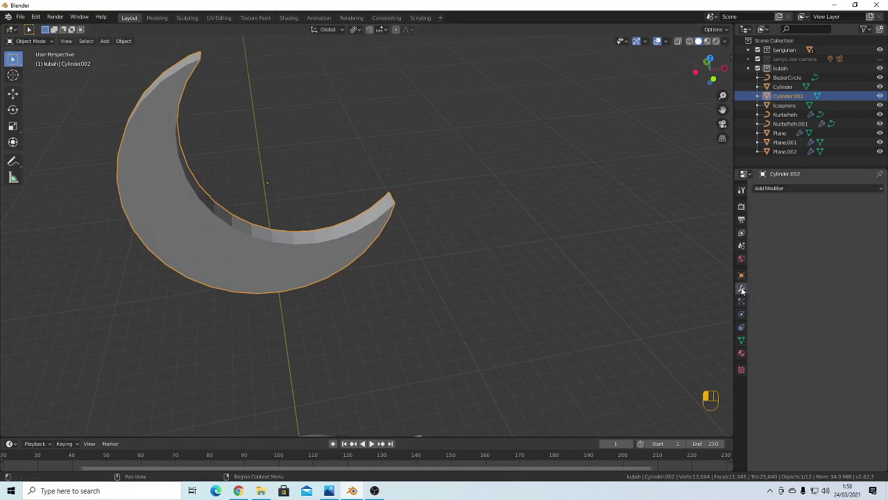
click(798, 191)
click(715, 218)
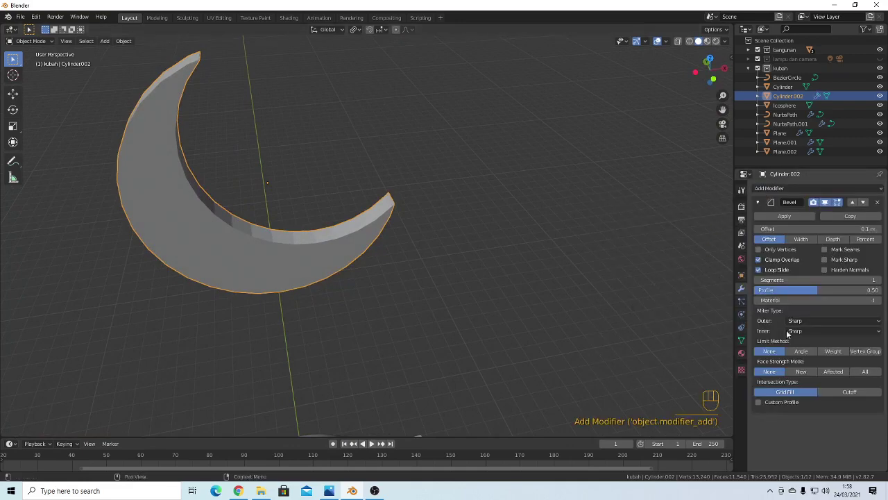
click(801, 351)
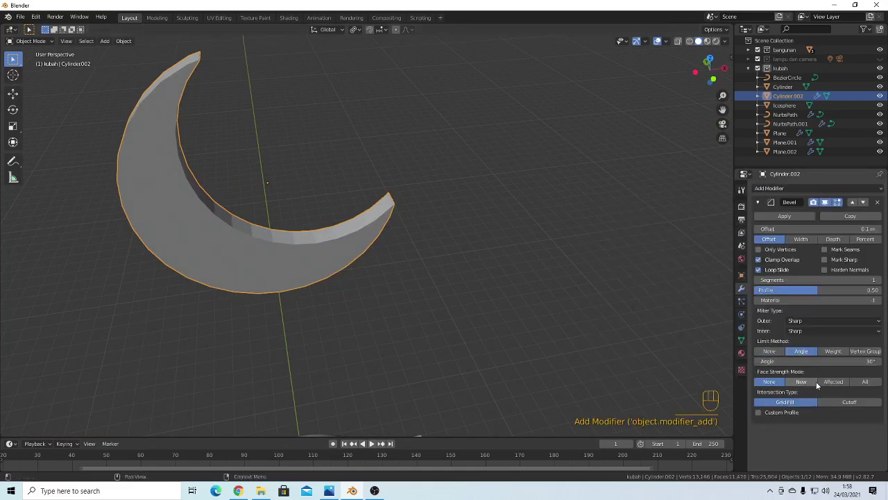
Set the crescent's Auto Smooth angle to 180° and its bevel to 2 segments
click(741, 340)
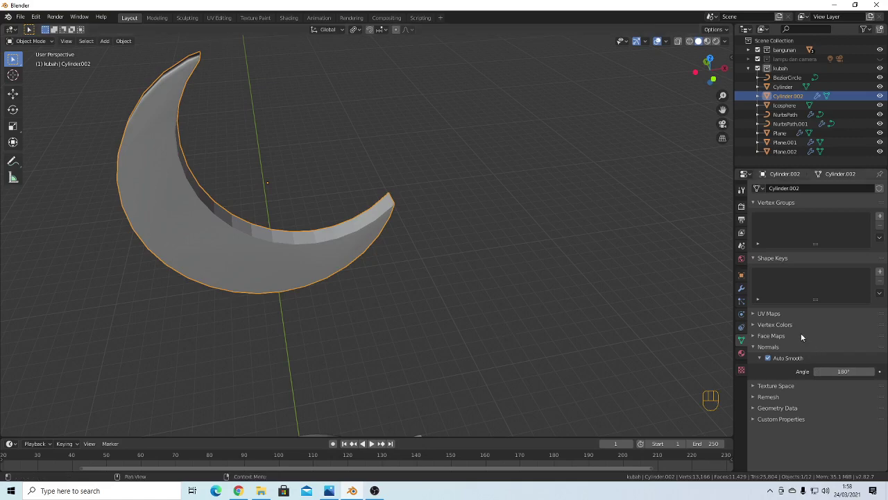
click(741, 286)
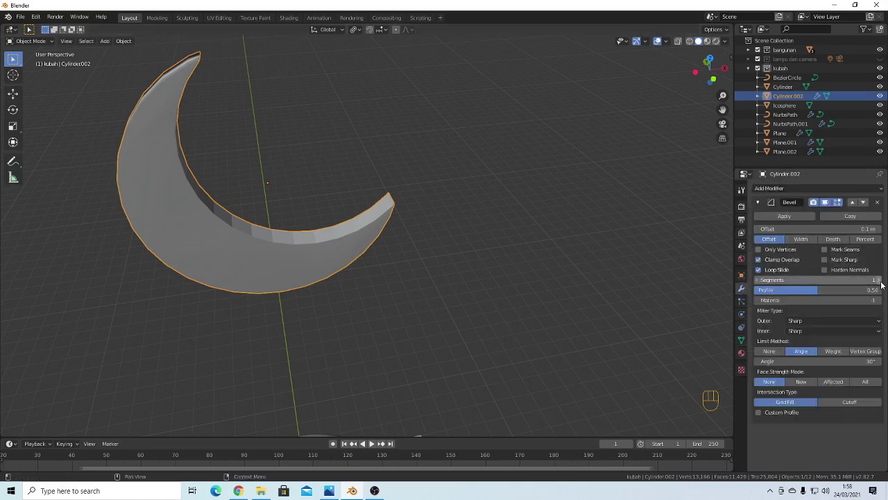
middle_drag(317, 260, 263, 253)
scroll(262, 250, down, 3)
scroll(271, 243, up, 3)
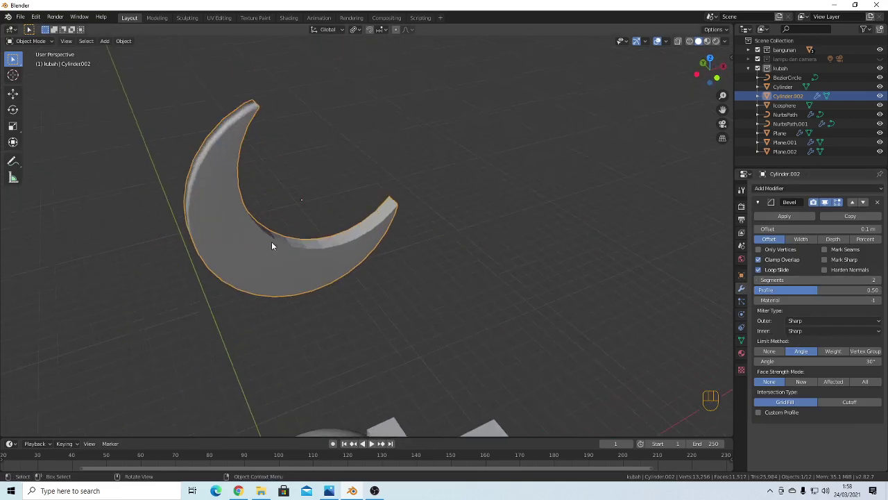
scroll(218, 171, down, 3)
middle_drag(393, 262, 328, 238)
Delete the crescent above the main dome
key(x)
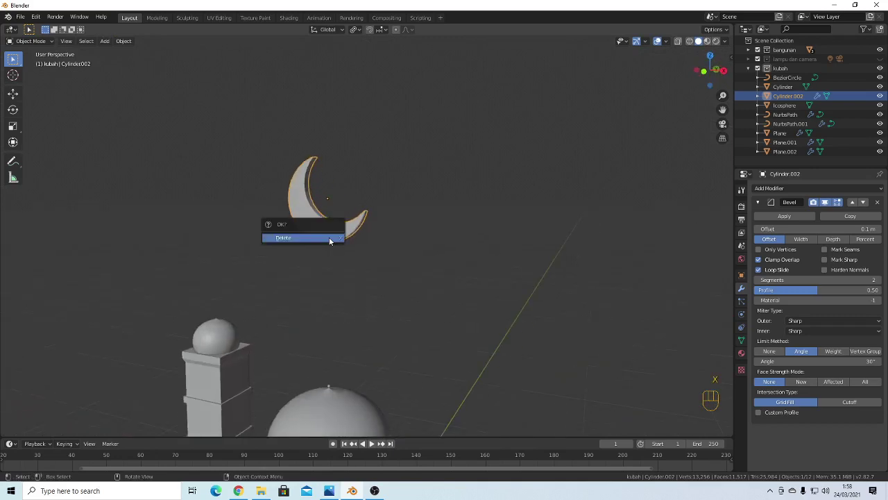
click(328, 238)
key(shift)
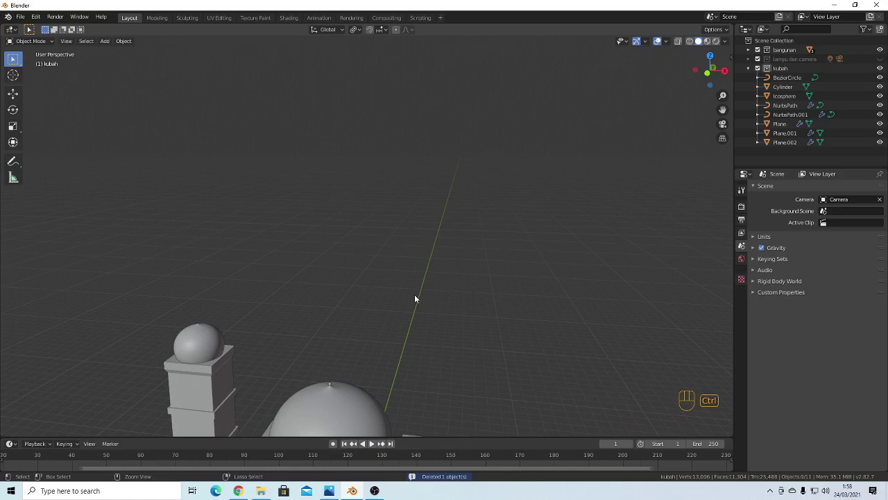
Undo the crescent's deletion, bevel, smoothing, thinning and Boolean cut, going back to the two uncut cylinders
key(ctrl+z)
key(ctrl+z)
key(ctrl+z)
key(ctrl+z)
key(ctrl+z)
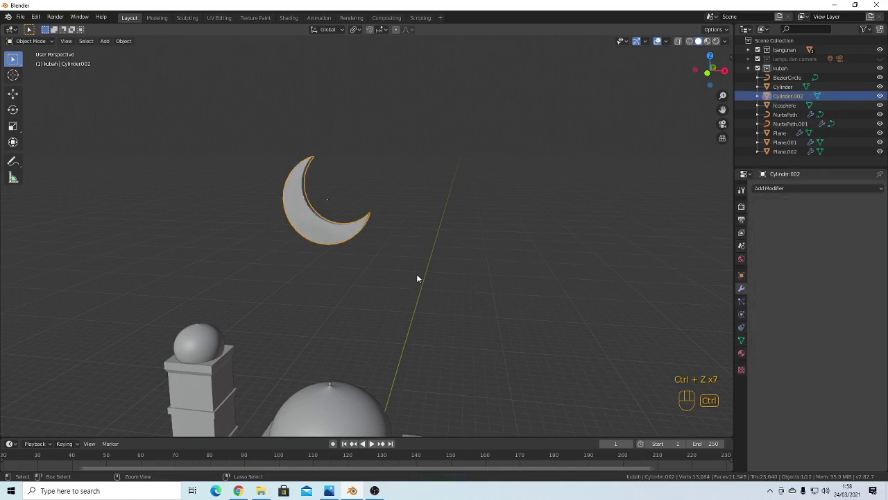
key(ctrl+z)
key(ctrl+z)
key(ctrl+z)
key(ctrl+z)
key(ctrl+z)
key(ctrl+z)
key(ctrl+z)
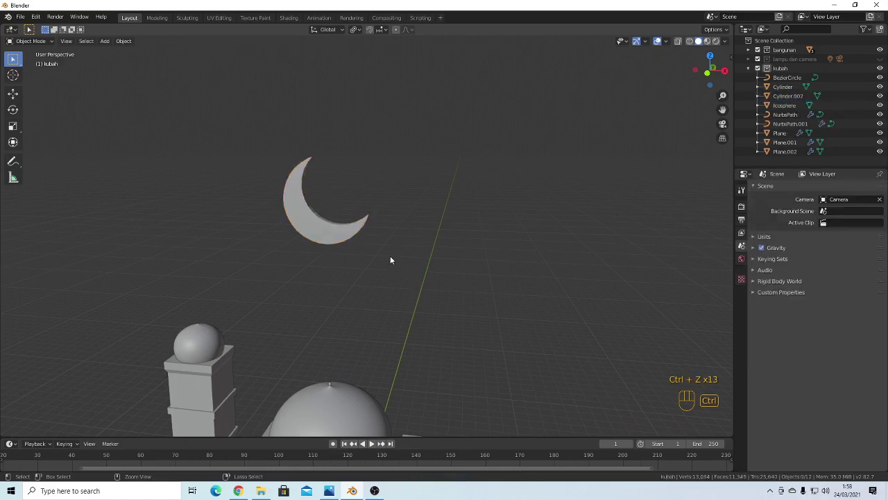
key(ctrl+z)
key(ctrl+z)
key(ctrl+z)
key(ctrl+z)
key(ctrl+z)
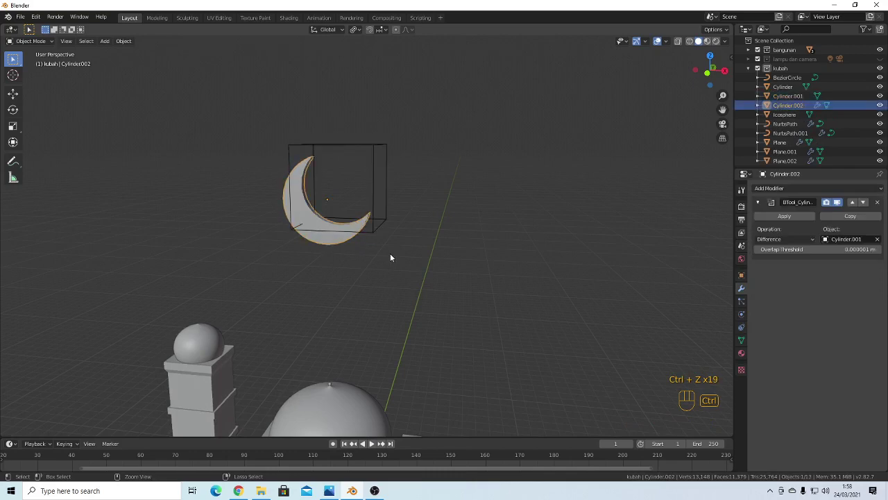
key(ctrl+z)
key(ctrl+z)
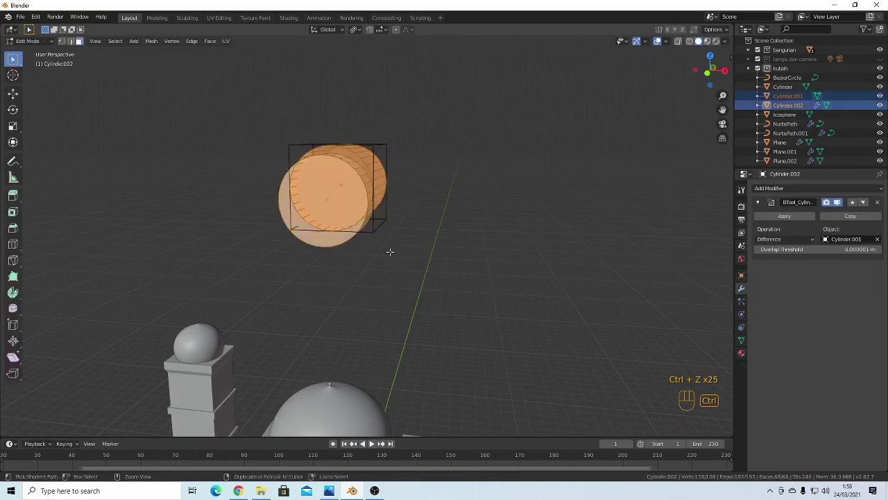
key(ctrl+z)
key(ctrl+z)
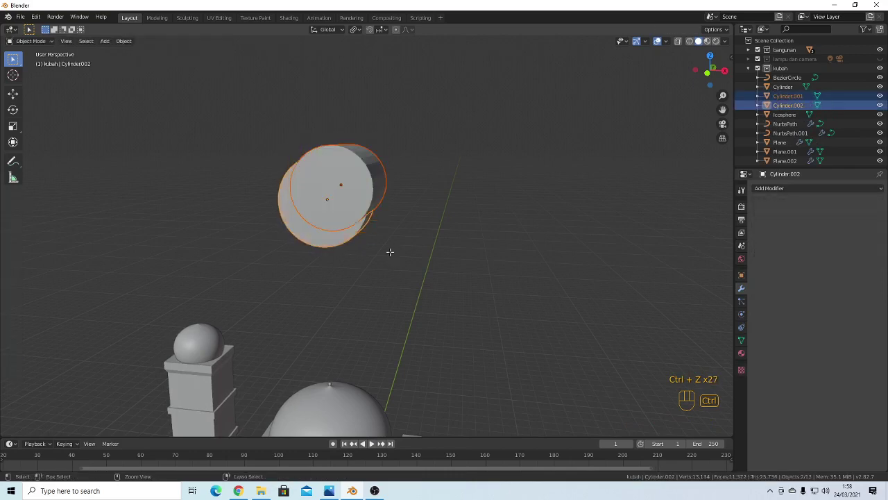
Add a Boolean modifier set to Difference to the lower-left cylinder, Cylinder.002, with the overlapping Cylinder.001 as its cutting object
click(234, 174)
drag(219, 139, 372, 242)
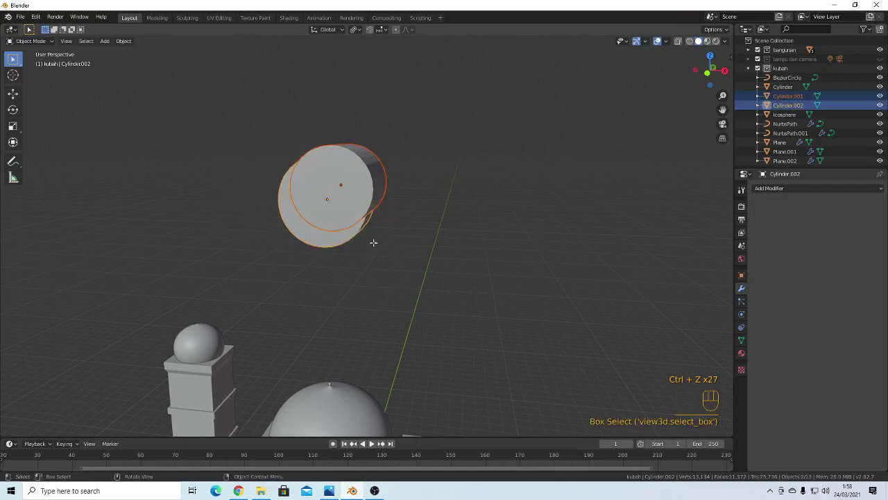
middle_drag(373, 242, 424, 229)
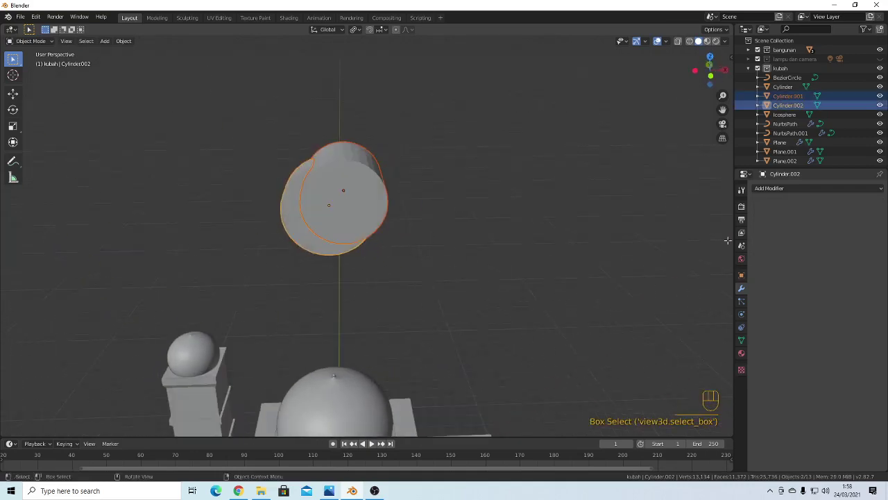
click(791, 189)
click(693, 229)
scroll(482, 244, up, 3)
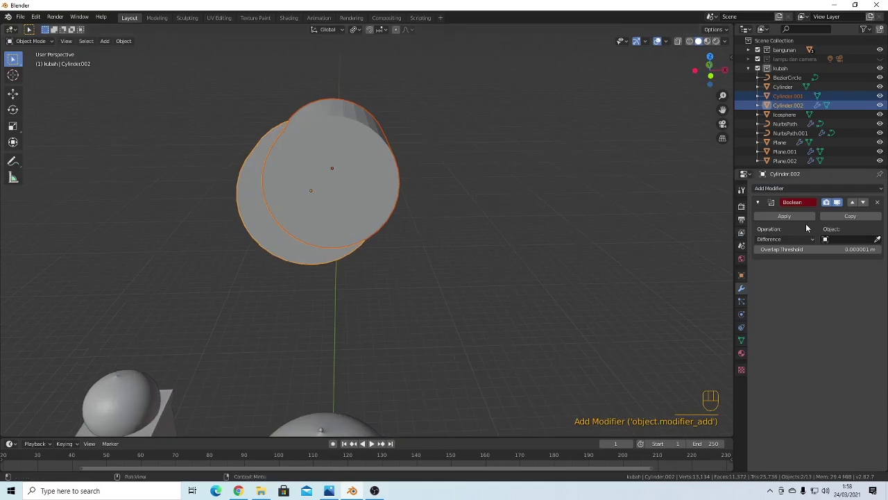
click(877, 239)
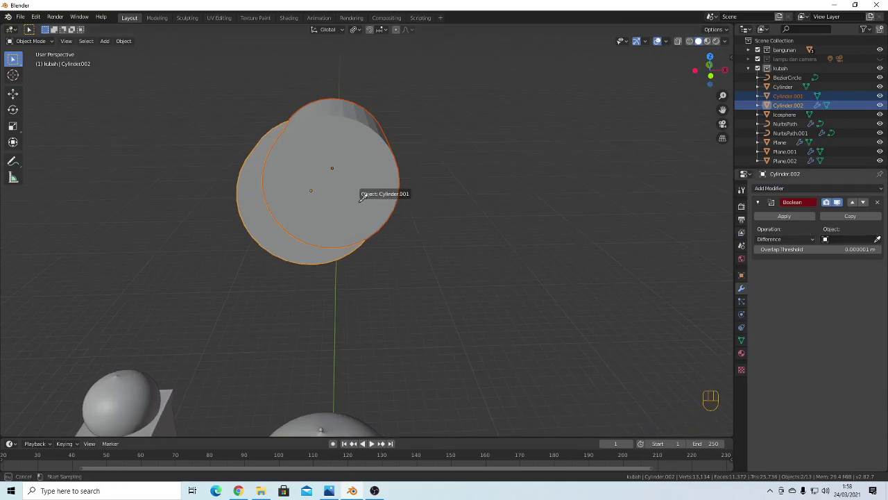
click(353, 140)
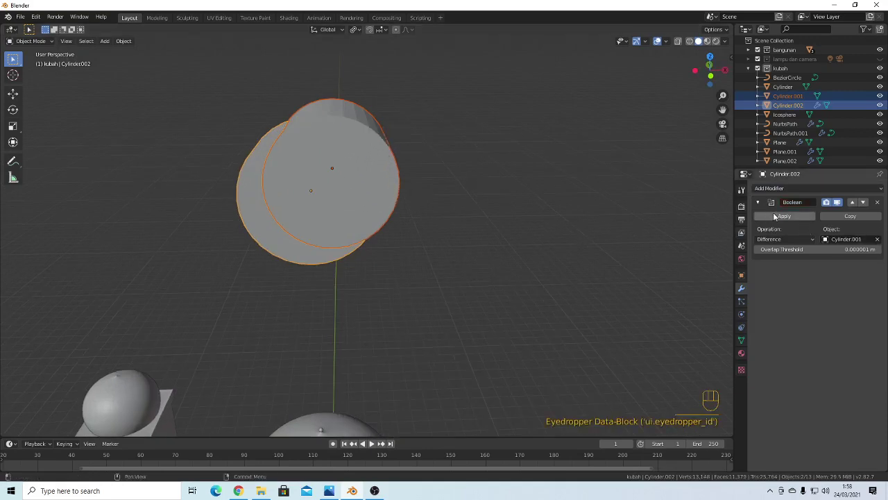
Apply the Boolean modifier on Cylinder.002 and delete the cutting cylinder, Cylinder.001
click(778, 215)
click(359, 168)
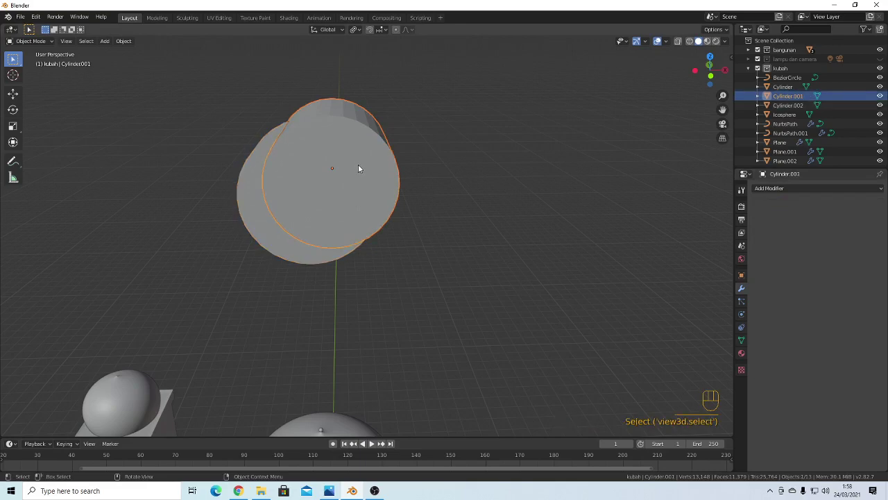
middle_drag(352, 172, 387, 176)
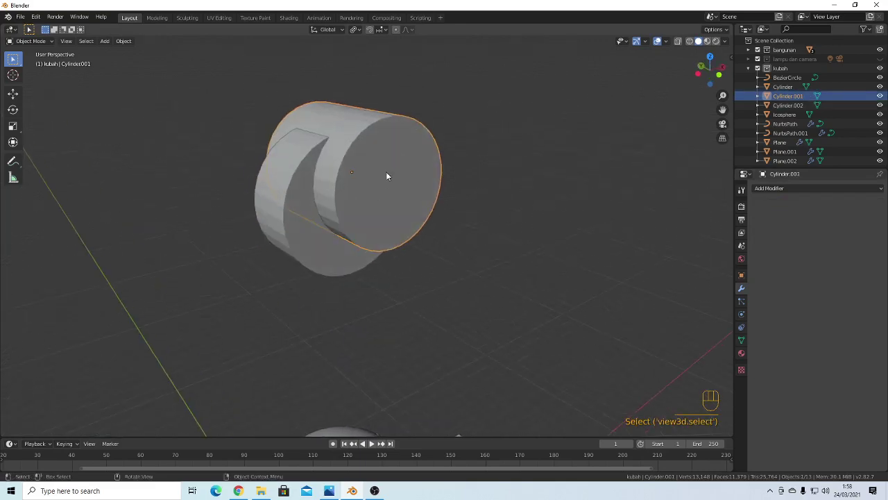
key(x)
click(406, 191)
middle_drag(409, 231, 365, 228)
scroll(386, 197, down, 3)
scroll(324, 264, up, 2)
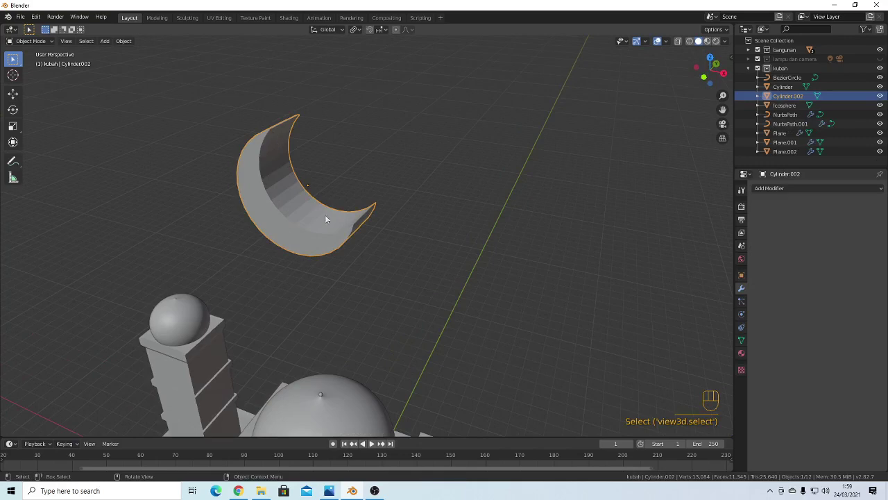
Undo the cutter's deletion and the Boolean's application, going back to both cylinders with the modifier still live
middle_drag(344, 217, 390, 250)
key(ctrl+z)
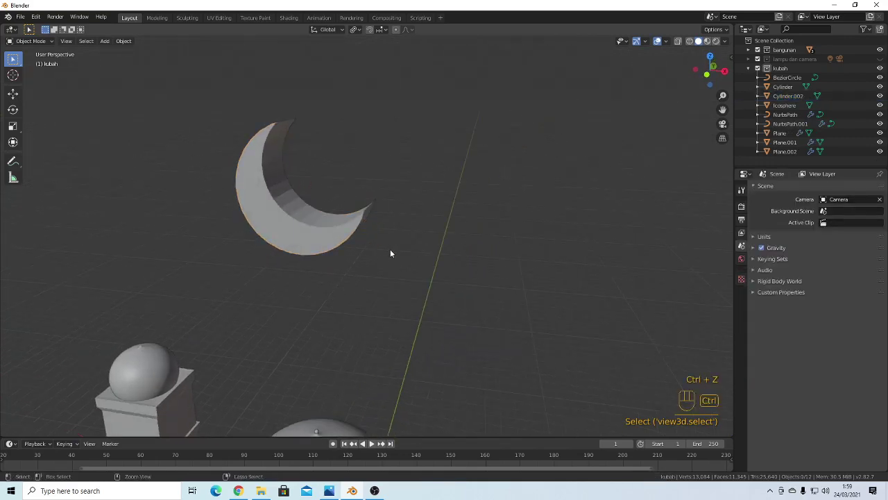
key(ctrl+z)
key(ctrl+z)
key(ctrl+z)
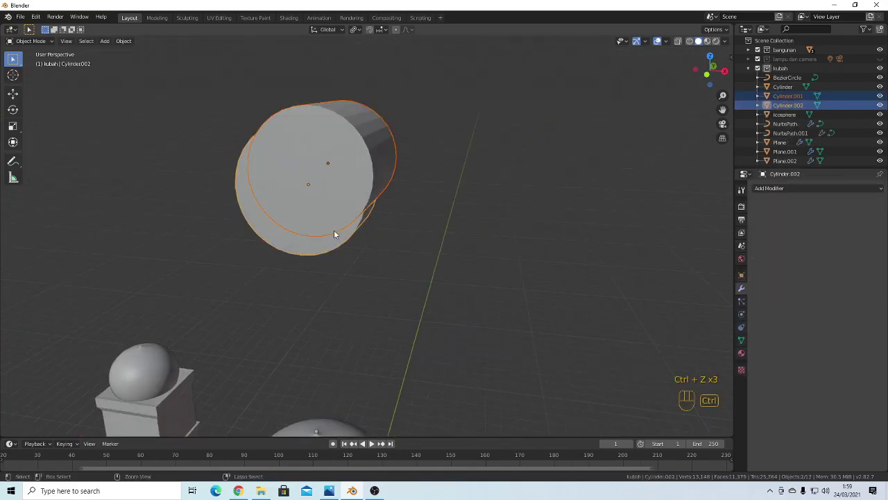
click(465, 224)
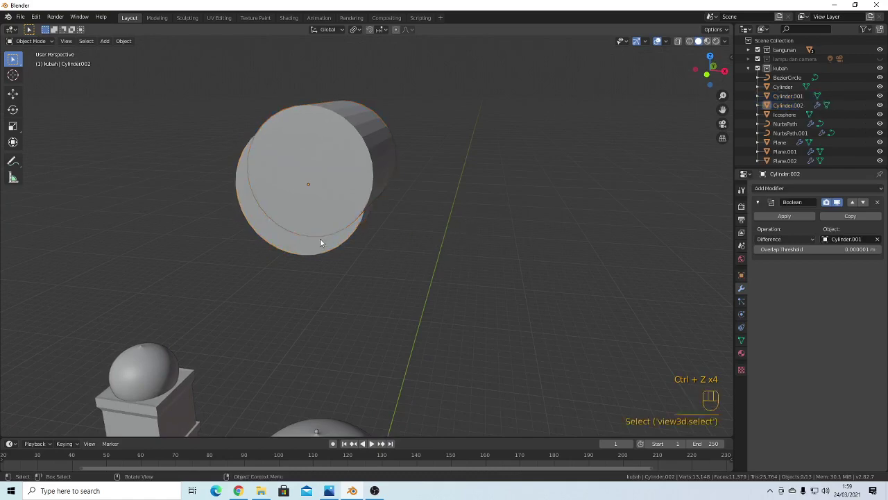
Shade the cutting cylinder smooth and enable Auto Smooth for its normals
middle_drag(320, 238, 388, 238)
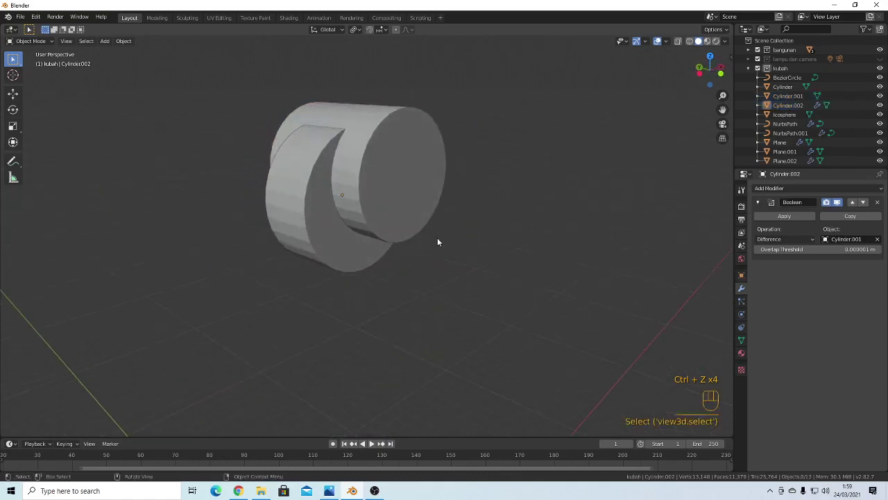
click(406, 212)
right_click(384, 182)
click(383, 179)
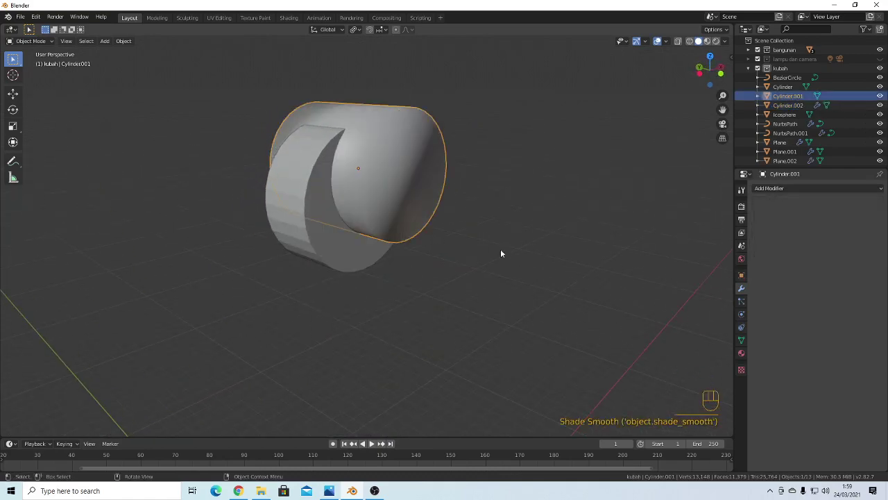
click(742, 340)
click(769, 358)
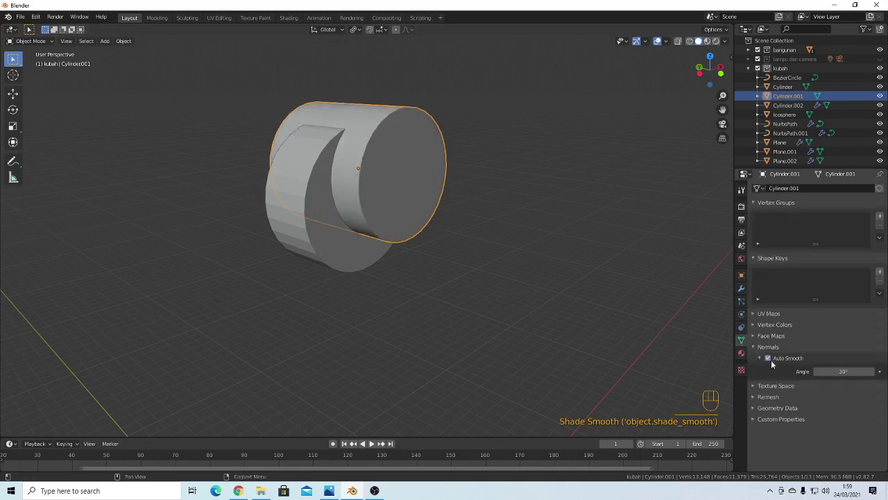
Shade the crescent cylinder, Cylinder.002, smooth and enable Auto Smooth for its normals
click(326, 248)
right_click(327, 247)
click(326, 247)
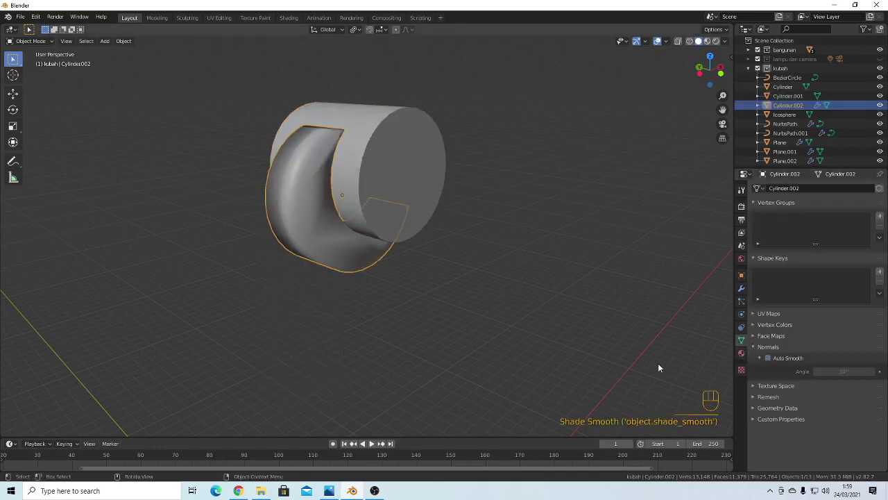
click(768, 358)
Apply the crescent cylinder's Boolean modifier and delete the smoothed cutting cylinder, Cylinder.001
middle_drag(563, 298, 400, 225)
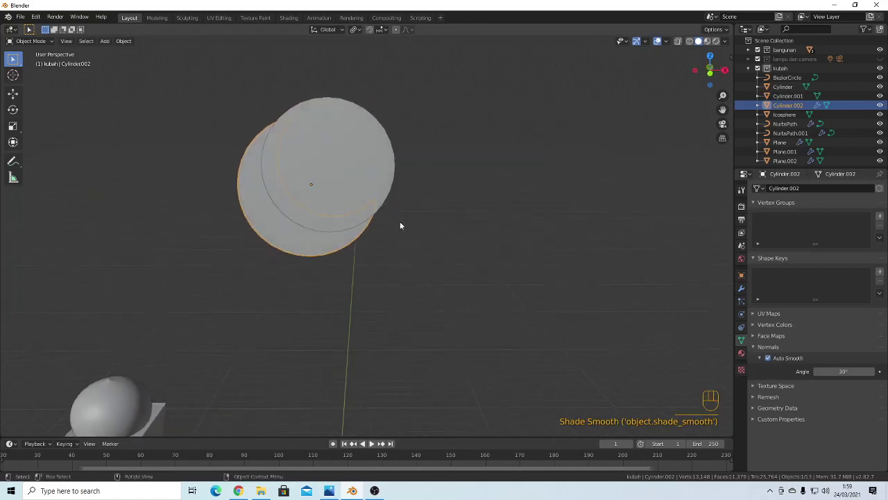
click(356, 187)
click(279, 229)
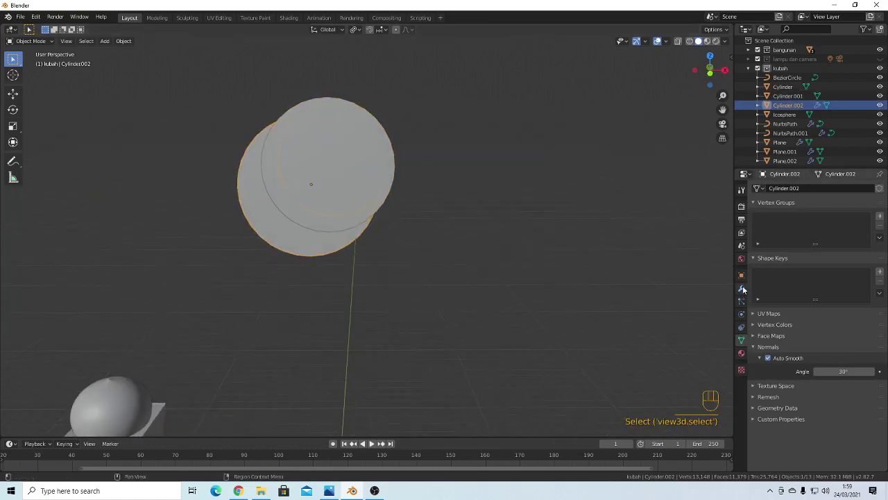
click(741, 288)
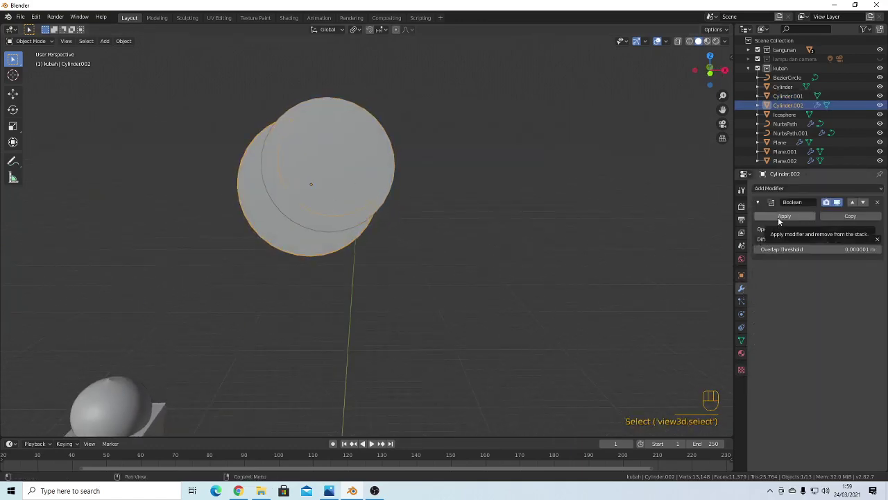
click(777, 217)
click(367, 160)
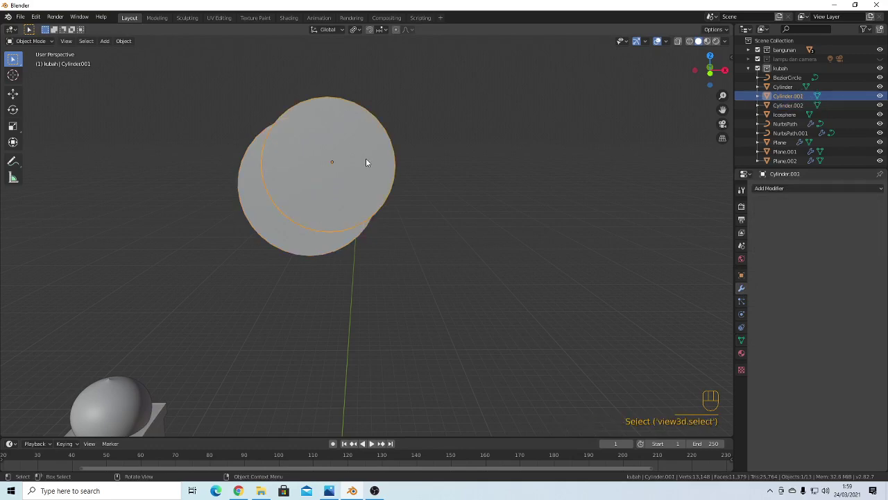
key(x)
click(367, 162)
Thin the crescent to about 0.275 along the Y axis, then scale it uniformly to about 0.597
middle_drag(367, 162, 530, 216)
click(314, 226)
key(s)
key(y)
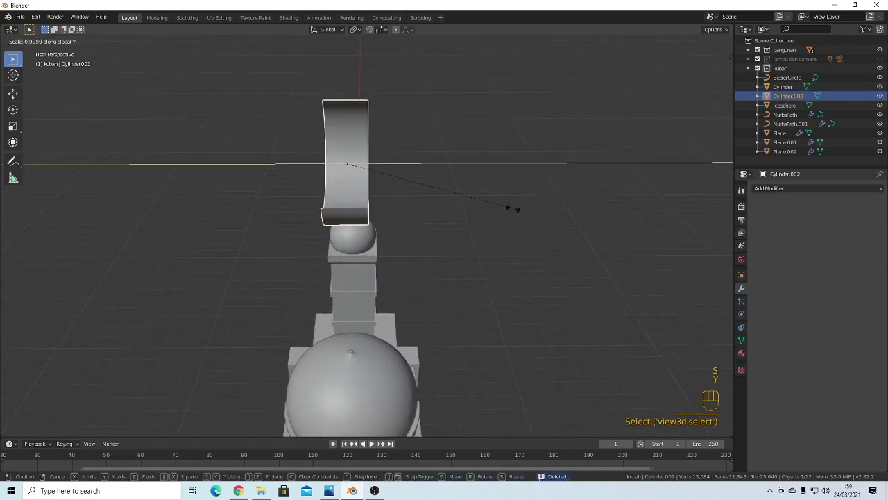
click(397, 186)
middle_drag(396, 186, 490, 228)
key(s)
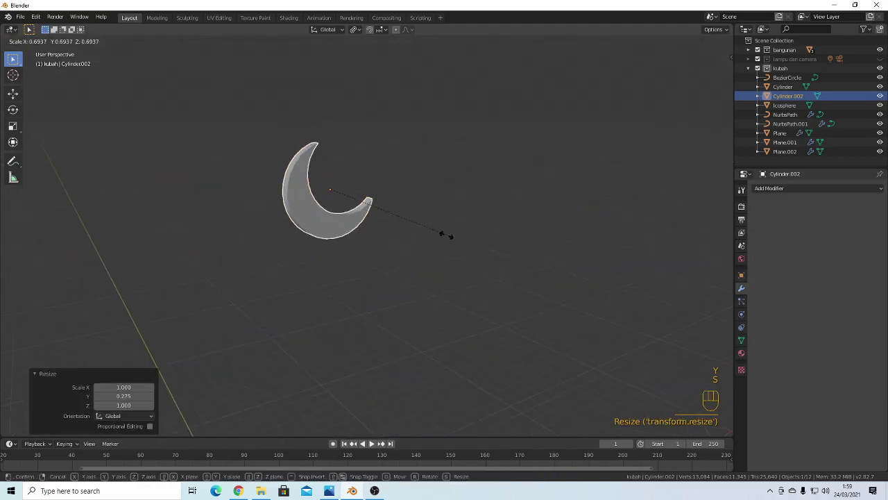
click(430, 233)
In front view, lower the crescent about 7 m along the Z axis to the tip of the main dome
scroll(424, 232, down, 3)
key(grave)
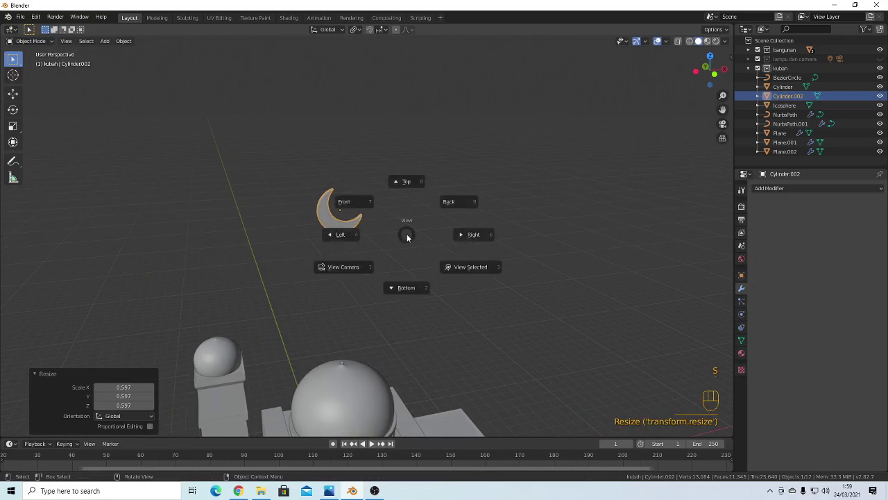
key(KP_1)
key(g)
key(z)
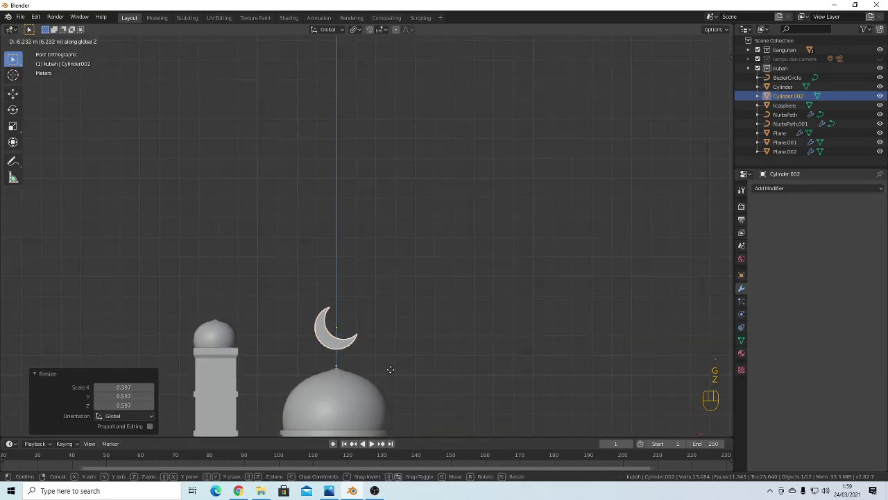
click(393, 383)
Shift the crescent about 0.315 m along the X axis in front view
scroll(283, 384, up, 3)
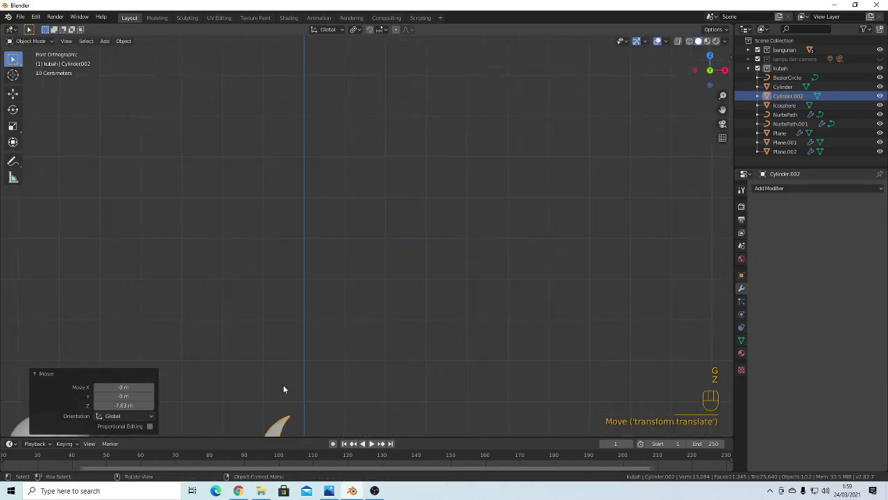
scroll(350, 373, down, 5)
middle_drag(387, 356, 391, 272)
scroll(361, 368, up, 3)
scroll(393, 276, up, 3)
scroll(393, 276, up, 2)
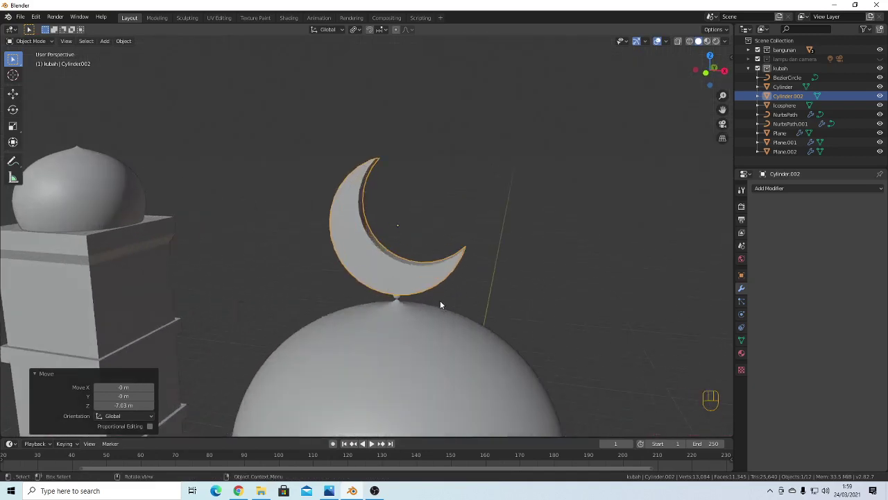
key(grave)
key(f)
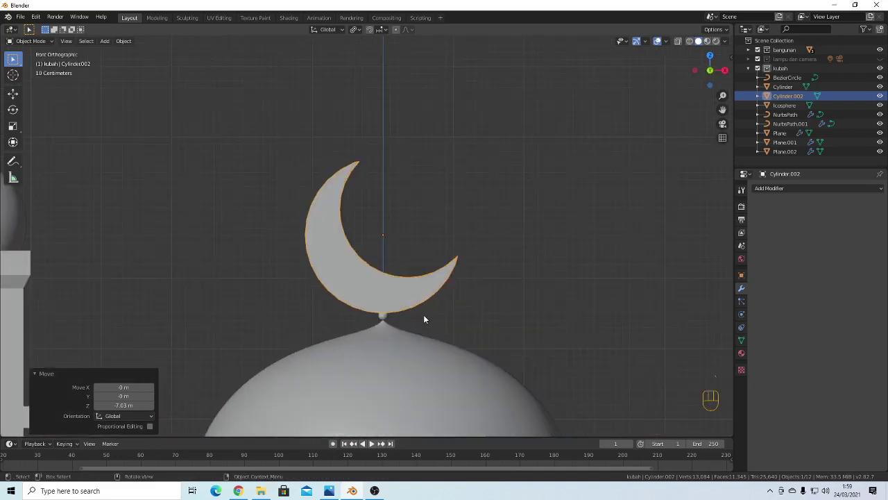
key(g)
key(x)
click(446, 317)
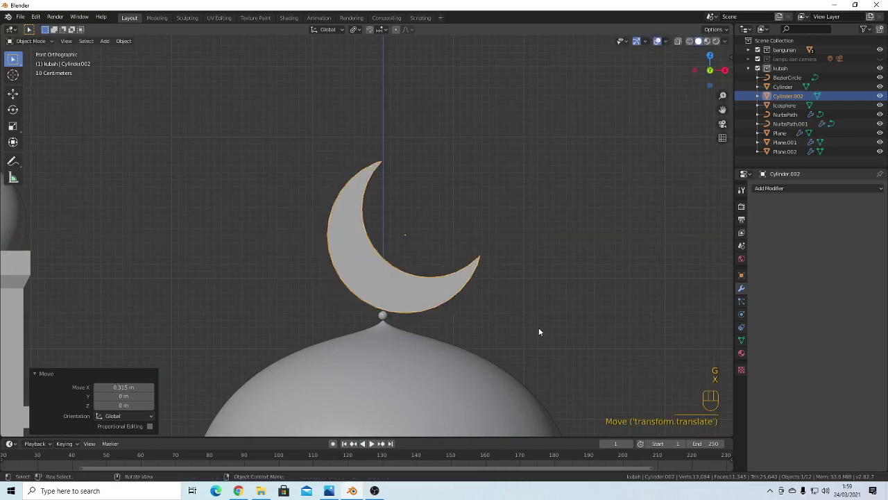
Scale the crescent to about 0.58 and move it about -0.144 m in X and -0.466 m in Z onto the dome's ball
key(s)
click(475, 297)
key(g)
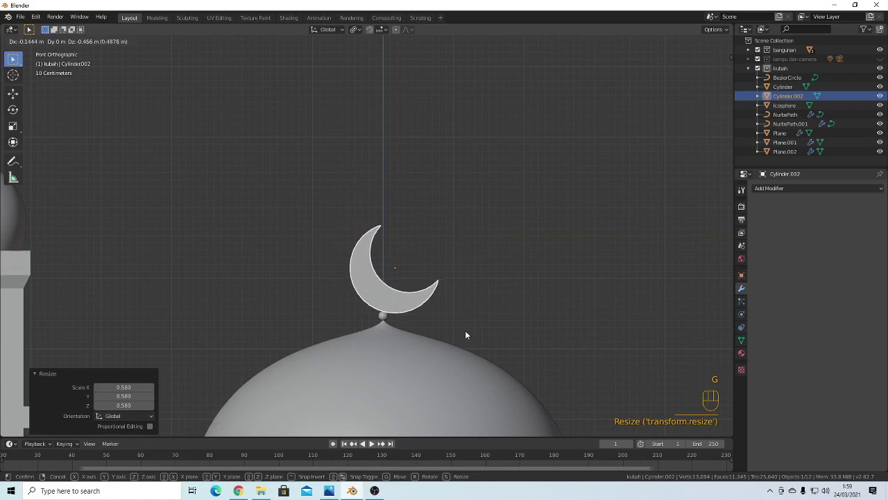
click(465, 330)
scroll(466, 324, down, 3)
middle_drag(469, 315, 454, 301)
scroll(393, 308, down, 3)
scroll(430, 262, up, 10)
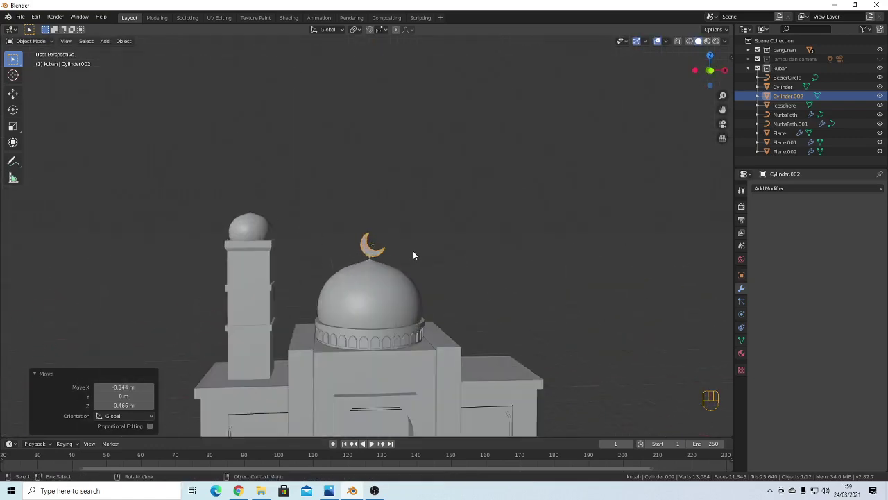
Scale the crescent to about 0.543 and set it centred on the small ball at the main dome's tip, then deselect it
key(s)
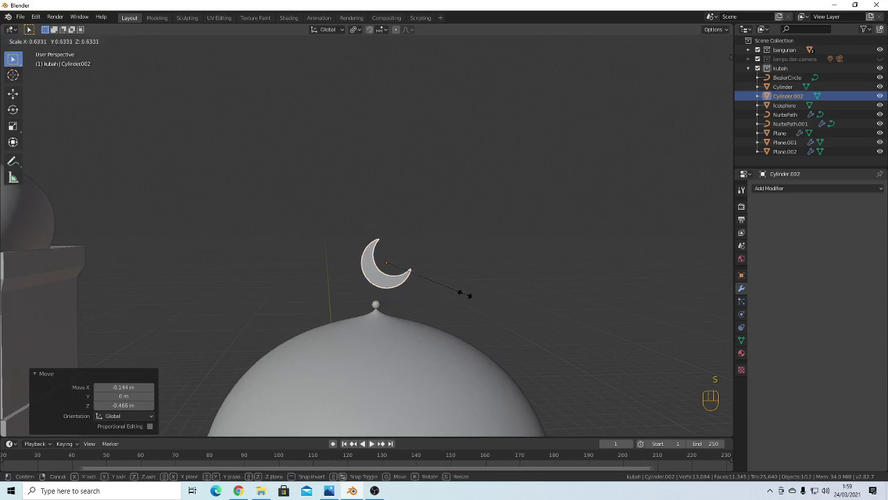
click(454, 287)
key(grave)
click(408, 263)
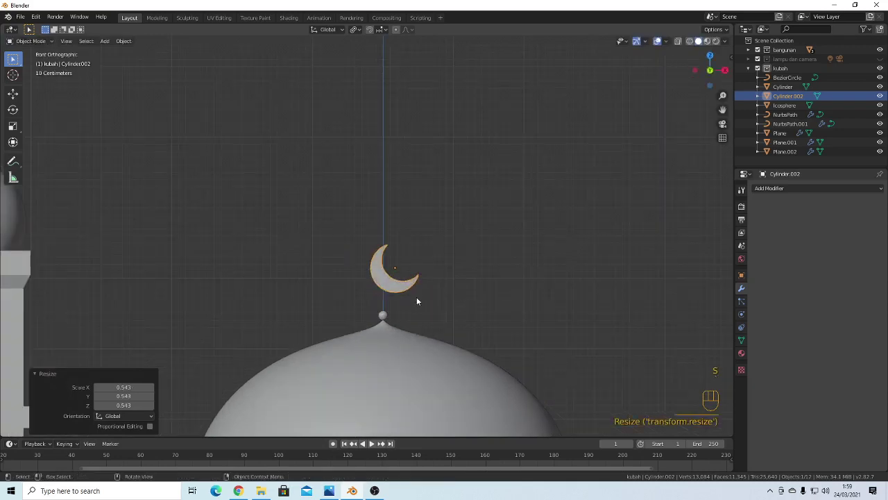
key(g)
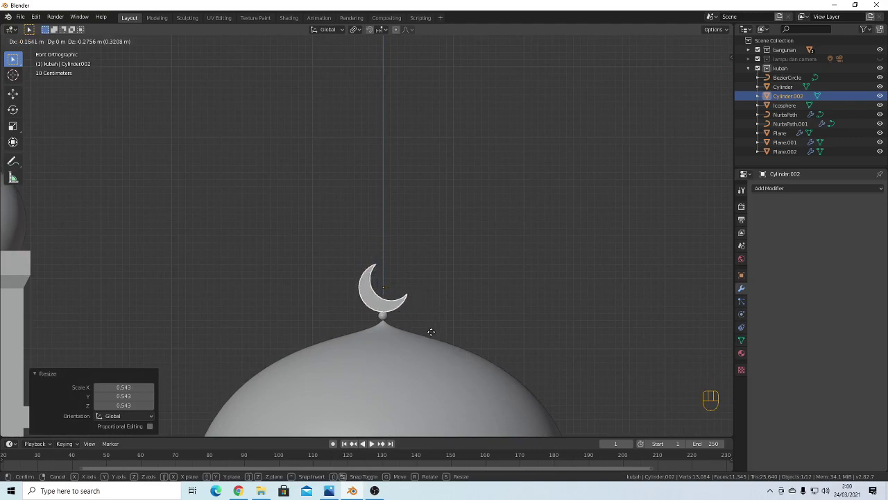
click(431, 332)
click(479, 298)
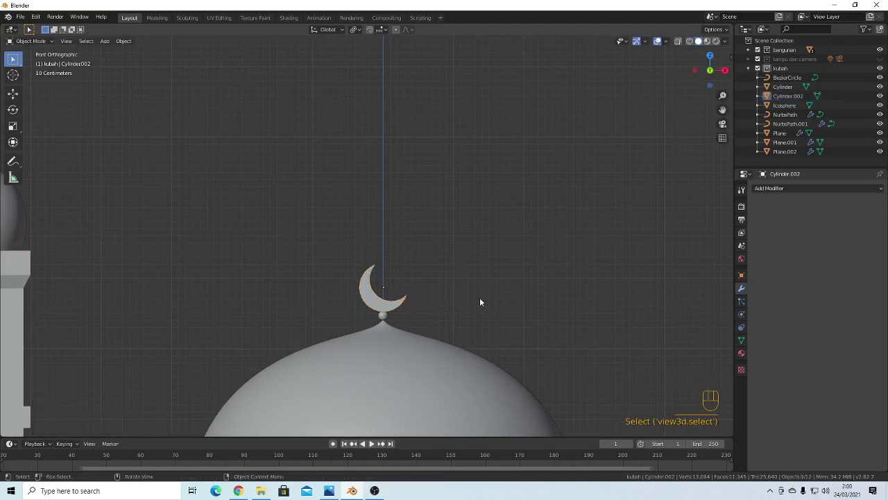
scroll(454, 299, down, 6)
middle_drag(454, 300, 427, 305)
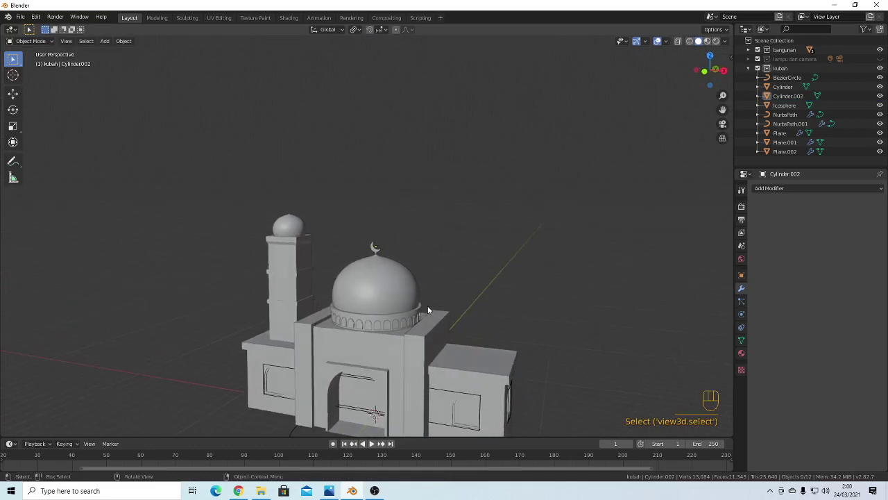
scroll(372, 302, up, 7)
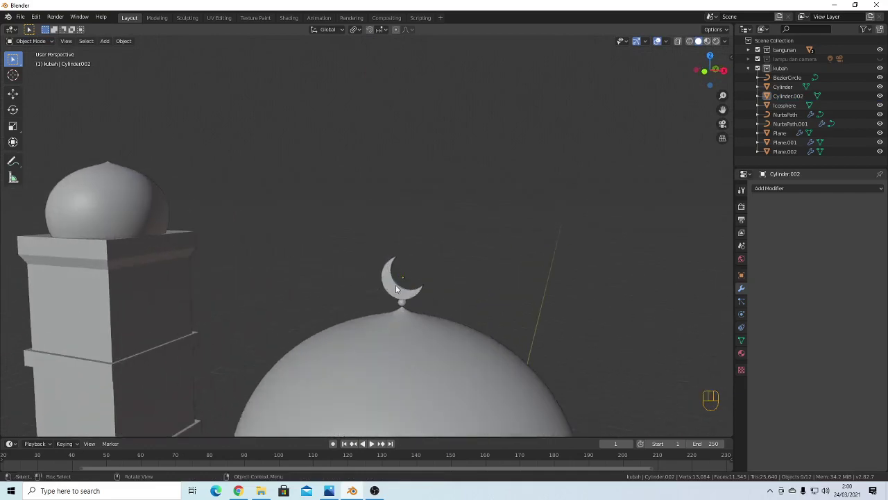
In front view, rotate the crescent on the main dome about 25.1°, then deselect it
click(396, 290)
key(grave)
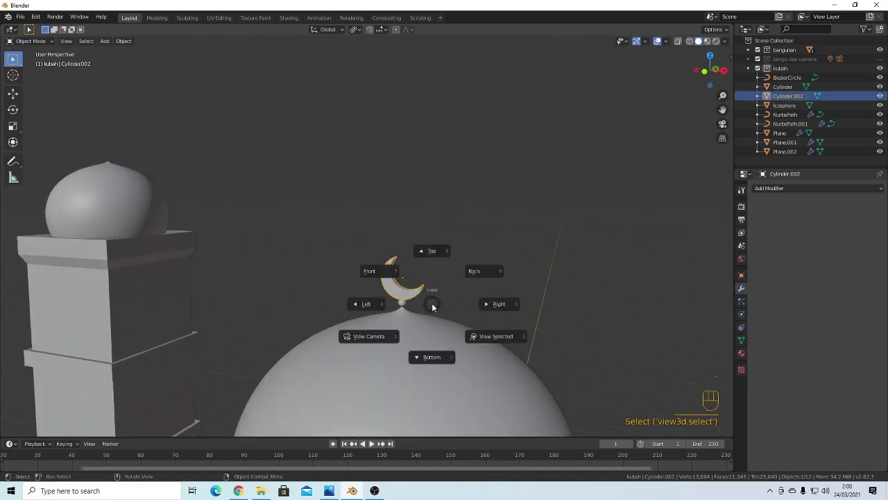
click(432, 286)
key(r)
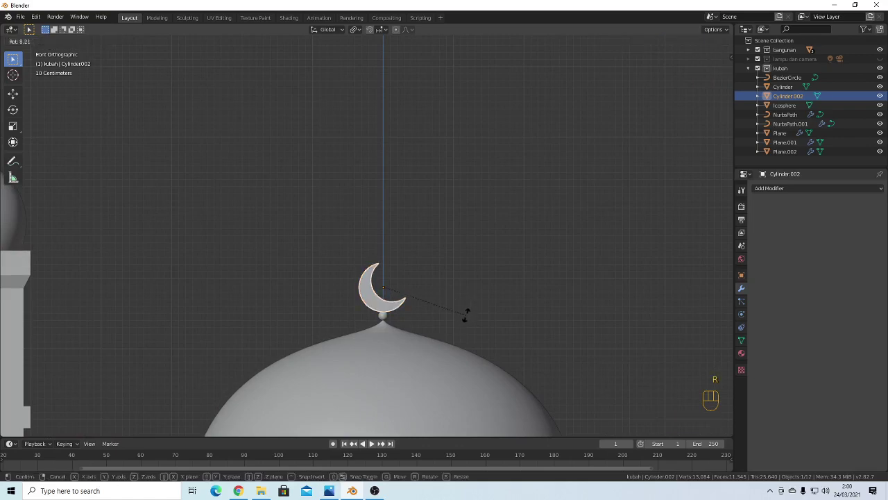
click(451, 335)
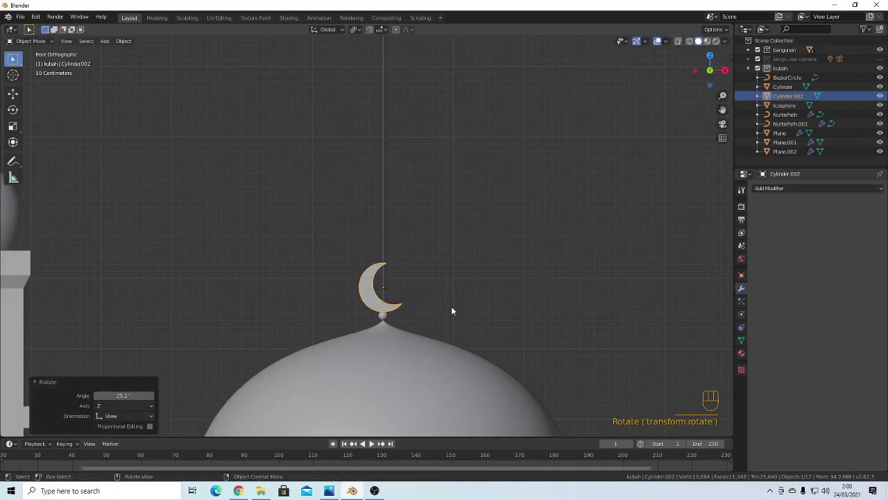
click(447, 290)
Duplicate the crescent together with its small ball and move the copies about -6.17 m along the X axis to the minaret
shift+click(363, 290)
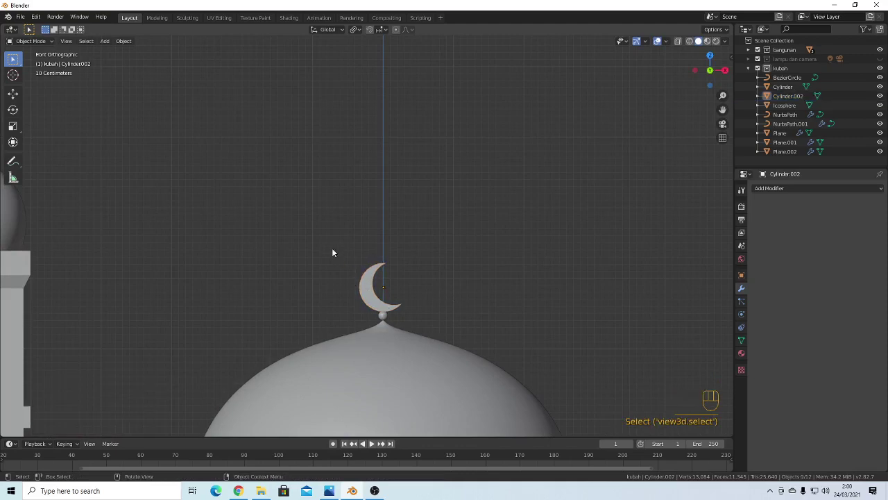
drag(324, 221, 386, 294)
drag(289, 212, 421, 314)
scroll(422, 313, down, 3)
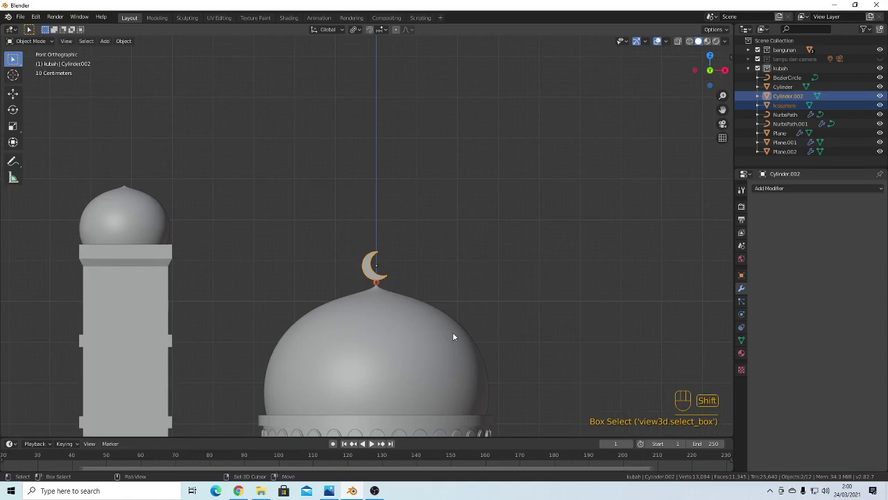
key(shift+d)
key(x)
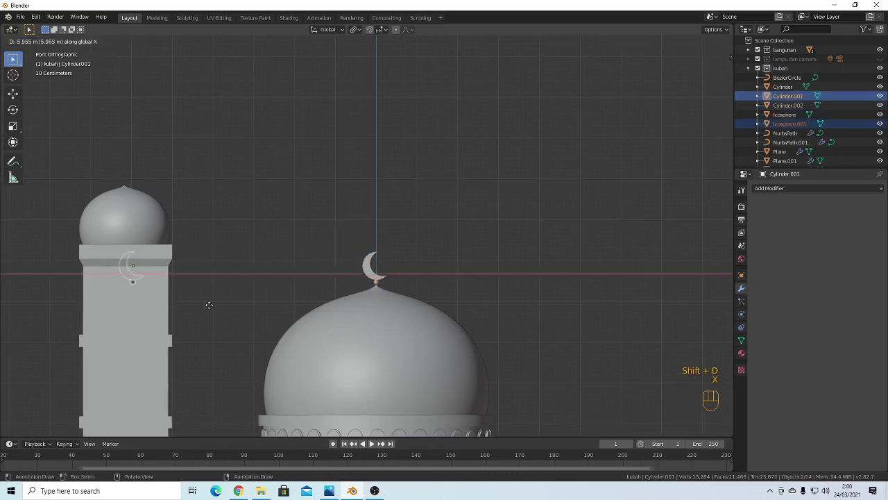
click(200, 304)
Raise the duplicated crescent and ball along the Z axis onto the tip of the minaret dome, then deselect them
key(g)
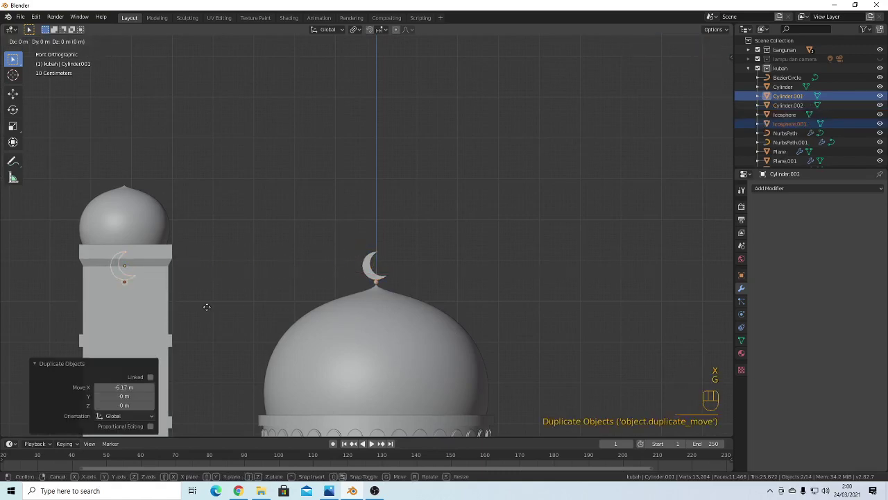
key(z)
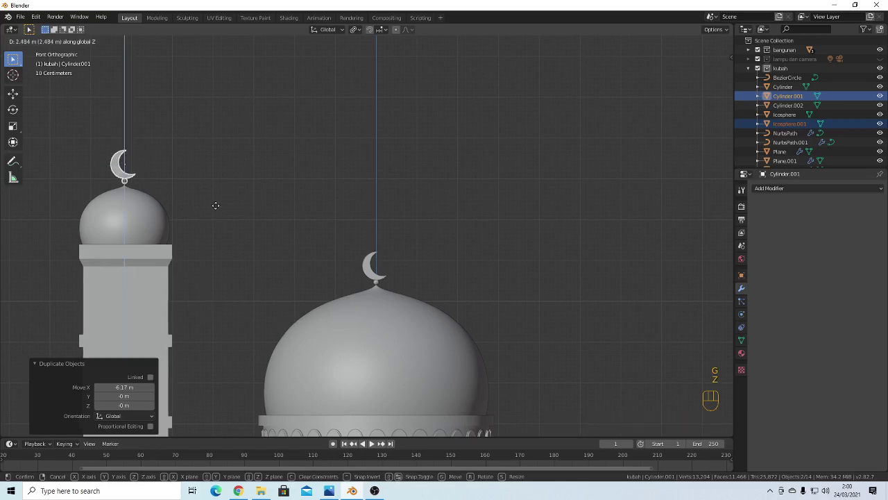
click(215, 212)
click(154, 210)
Duplicate the ring of arches around the main dome's base, leaving the copy in its original place
middle_drag(154, 210, 288, 251)
key(grave)
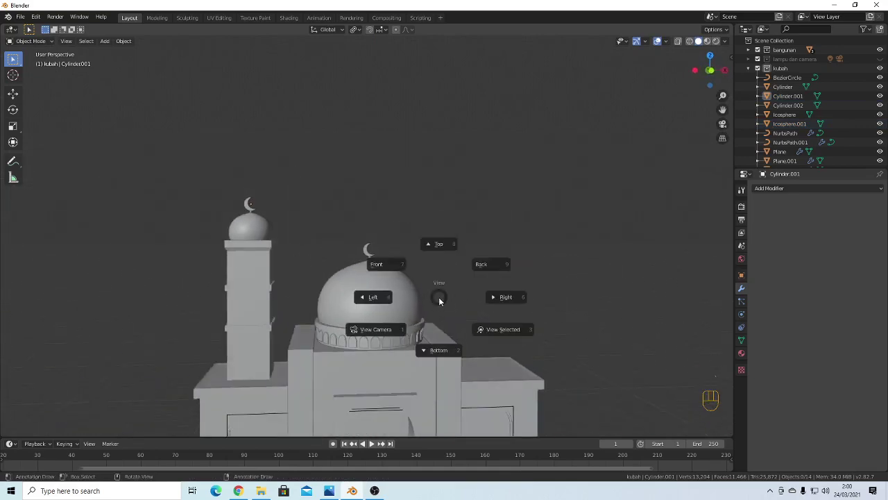
click(379, 169)
scroll(399, 278, down, 3)
middle_drag(452, 291, 294, 317)
scroll(285, 335, up, 3)
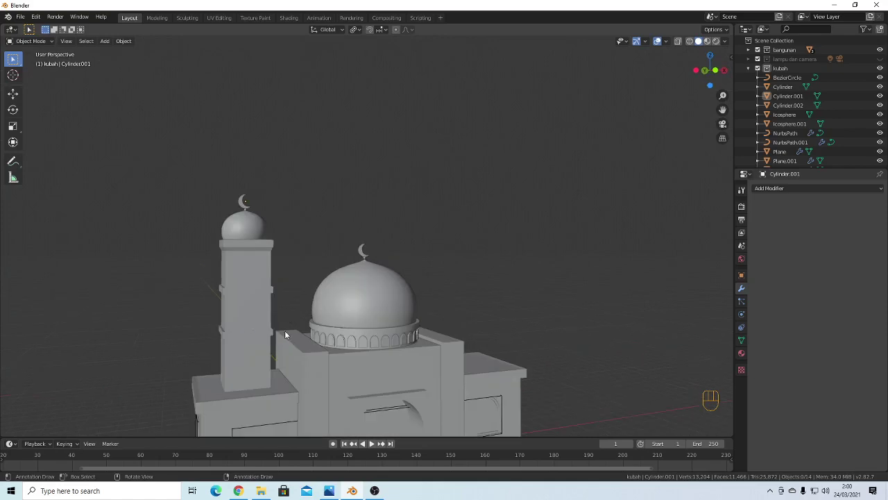
click(374, 345)
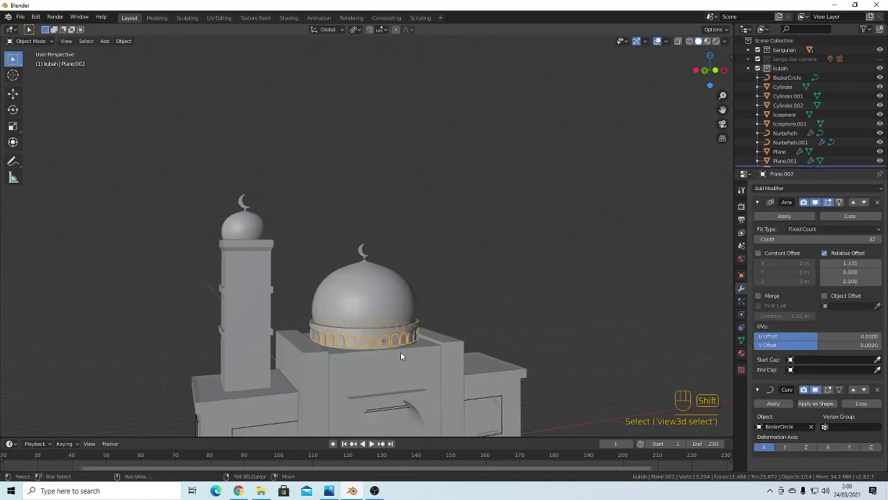
key(shift+d)
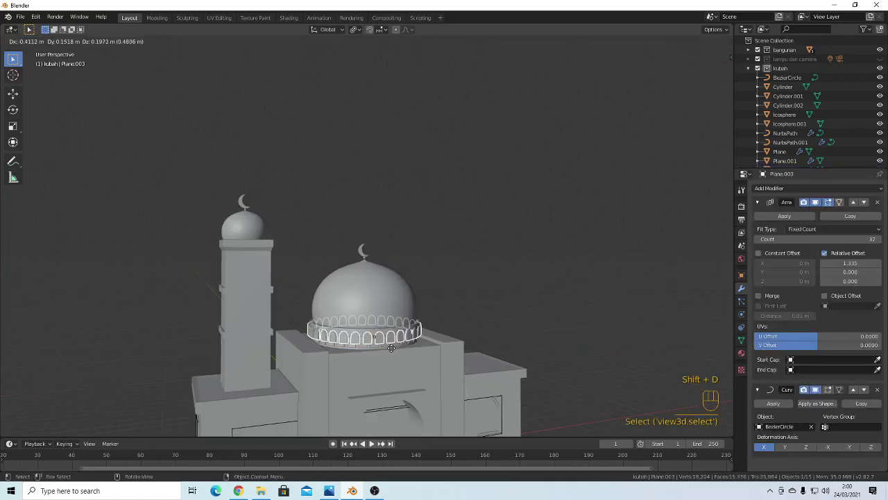
key(x)
right_click(335, 356)
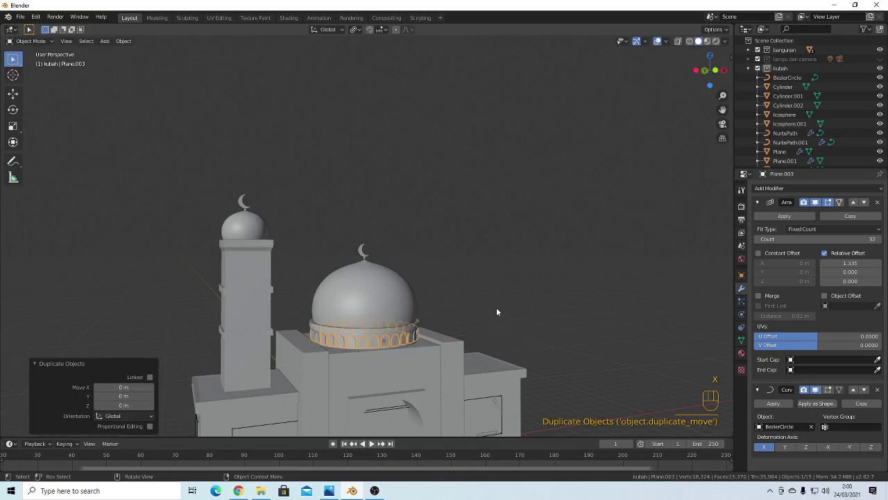
Remove the Array and Curve modifiers from the duplicated arch ring to leave a single arch
middle_drag(497, 311, 464, 331)
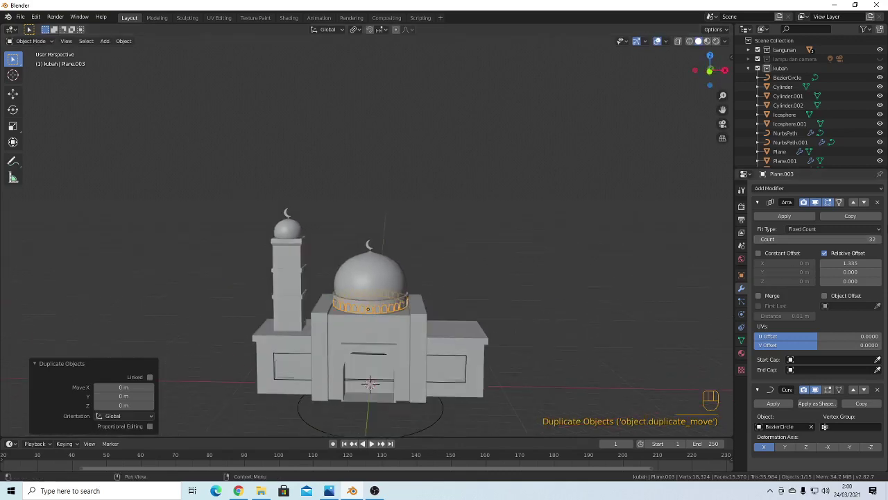
click(878, 203)
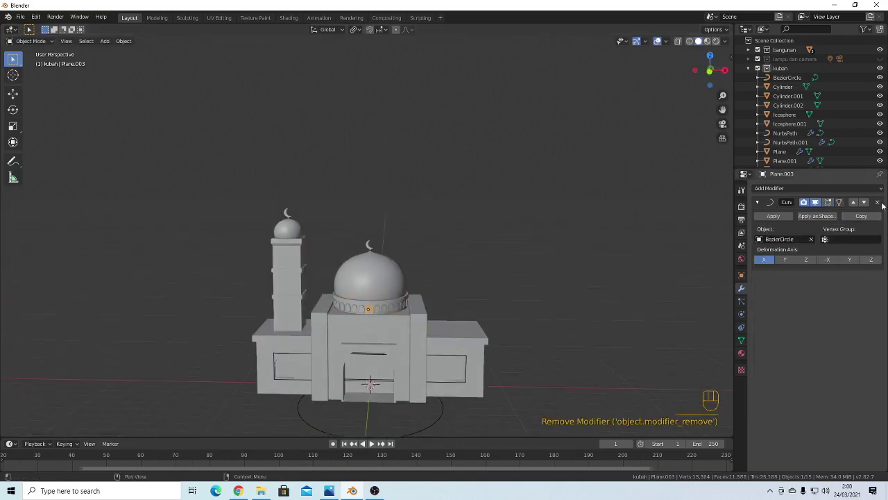
click(877, 202)
Move the single arch about -5.89 m along the X axis to the minaret
scroll(419, 349, up, 1)
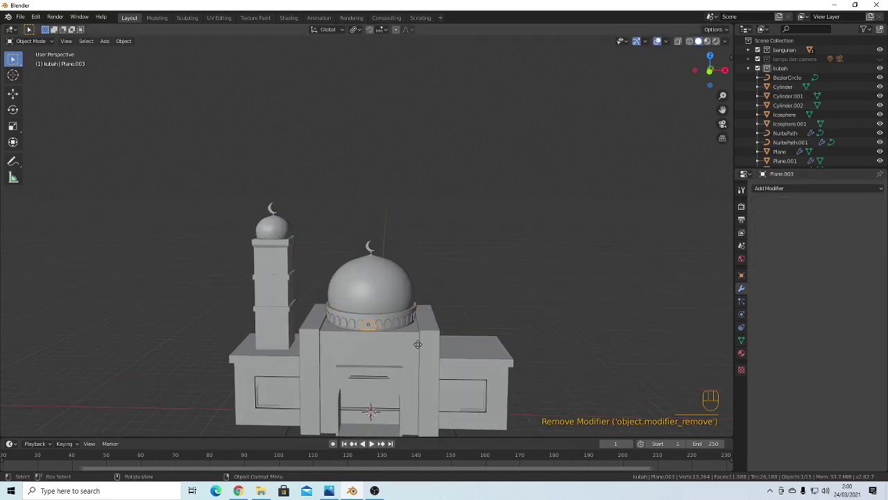
key(g)
key(x)
click(318, 342)
Narrow the arch to about 0.589 of its width along the X axis
mouse_move(298, 346)
middle_down()
mouse_move(375, 334)
mouse_move(288, 336)
mouse_move(268, 352)
mouse_move(250, 343)
mouse_move(295, 358)
middle_up()
scroll(284, 336, up, 3)
scroll(276, 337, down, 1)
scroll(268, 365, up, 2)
scroll(274, 369, down, 3)
shift+middle_drag(294, 358, 451, 332)
scroll(455, 336, up, 3)
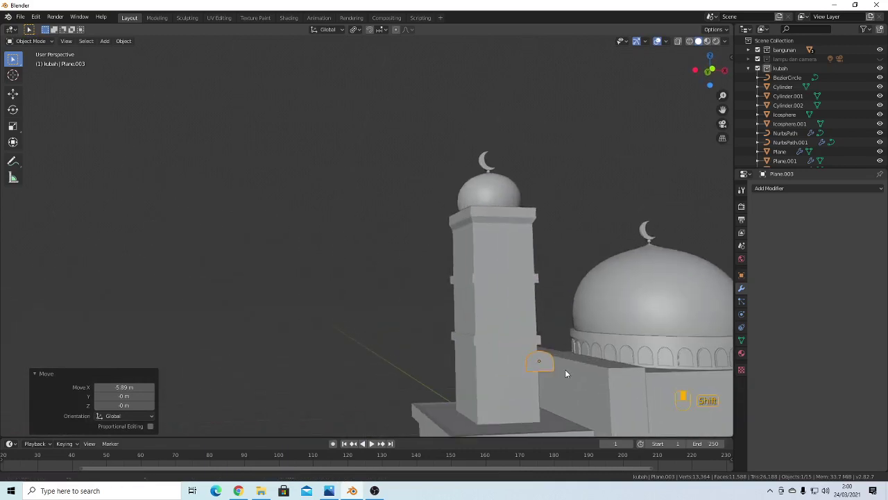
shift+middle_drag(564, 369, 436, 325)
scroll(498, 359, up, 1)
key(s)
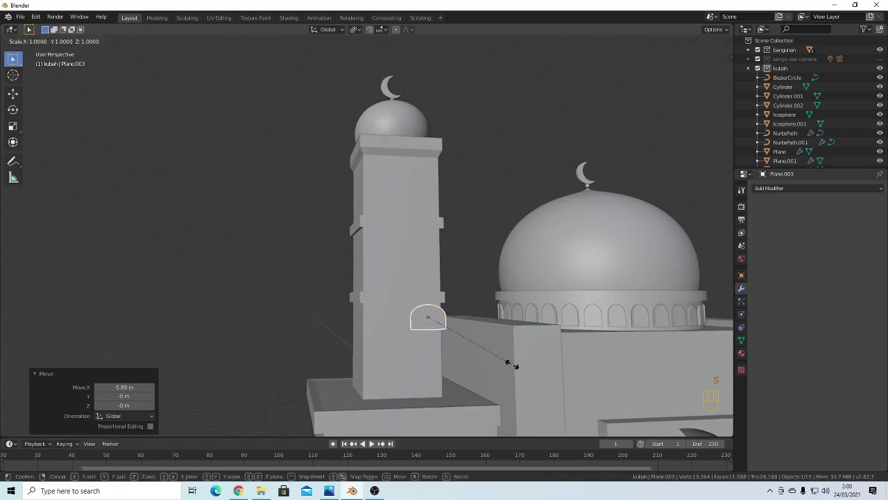
key(x)
click(470, 359)
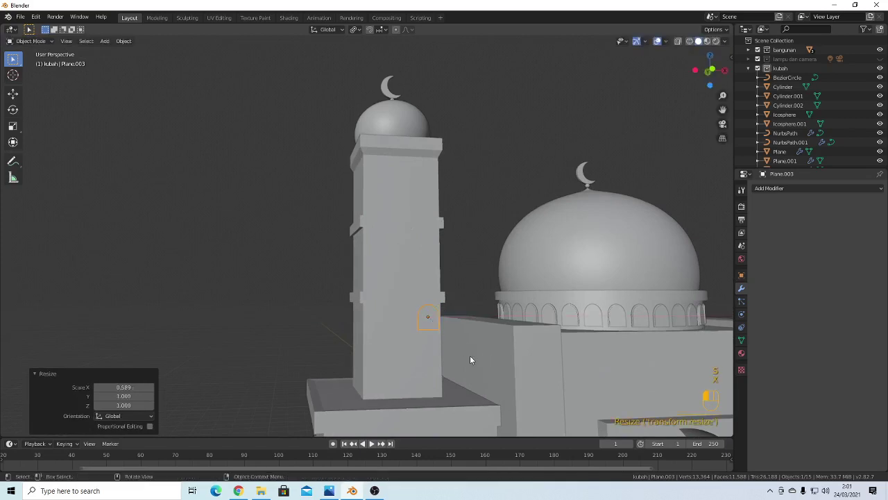
In front view, move the arch about -0.264 m in X and -0.98 m in Z onto the minaret's lowest section
key(grave)
key(f)
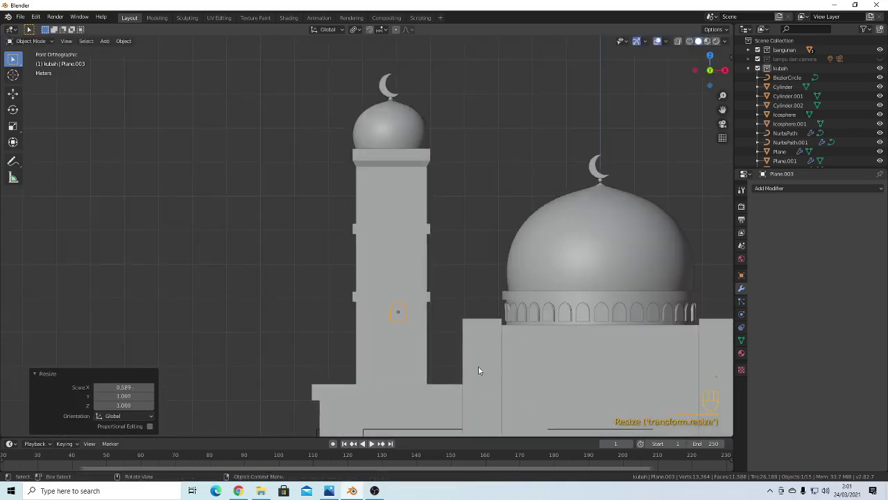
key(g)
click(470, 400)
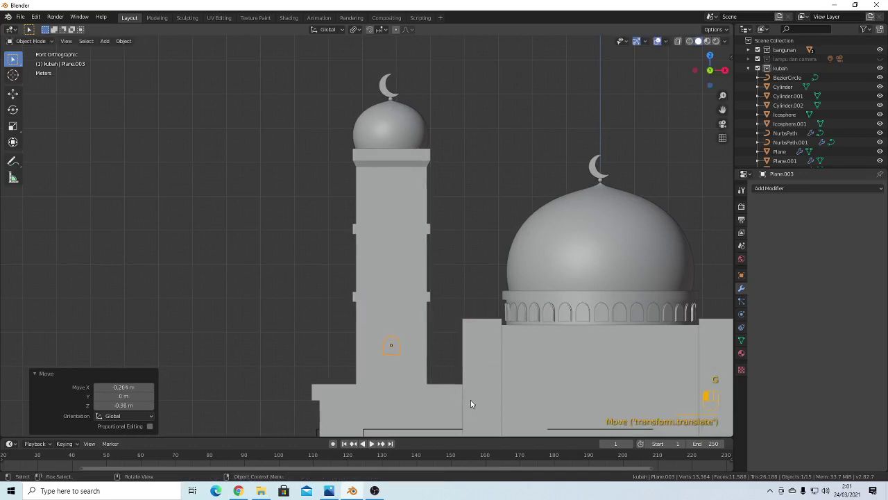
Scale the arch up uniformly by about 1.561 and centre it on the minaret with a 0.0136 m shift in X
key(s)
click(522, 412)
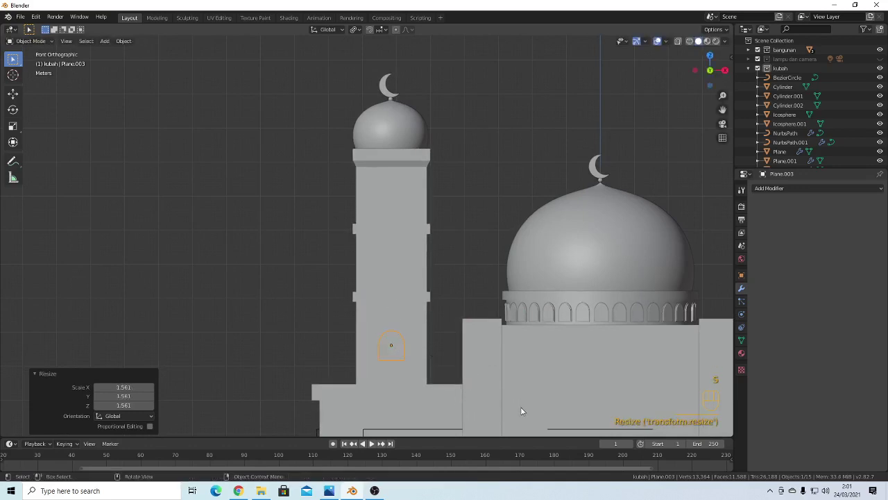
key(g)
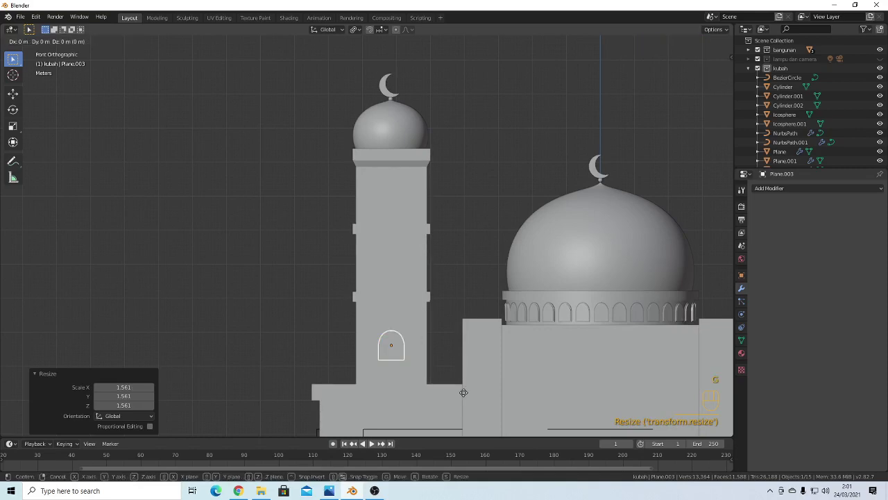
key(x)
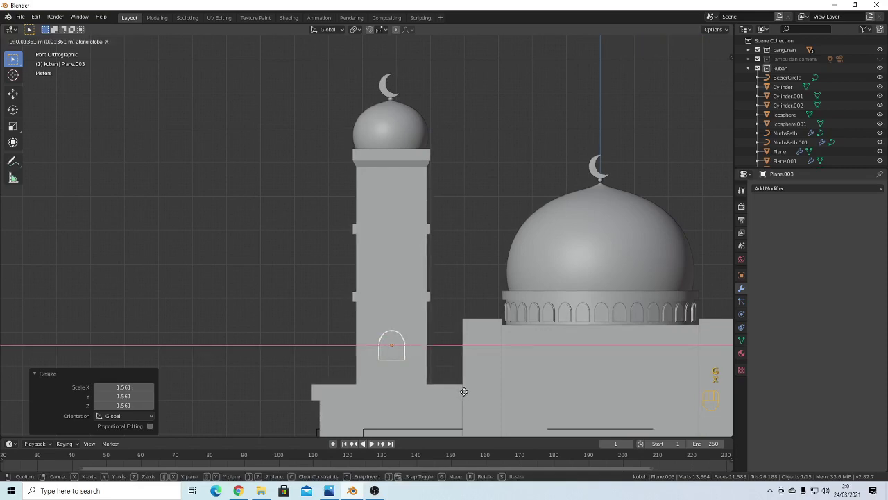
click(464, 391)
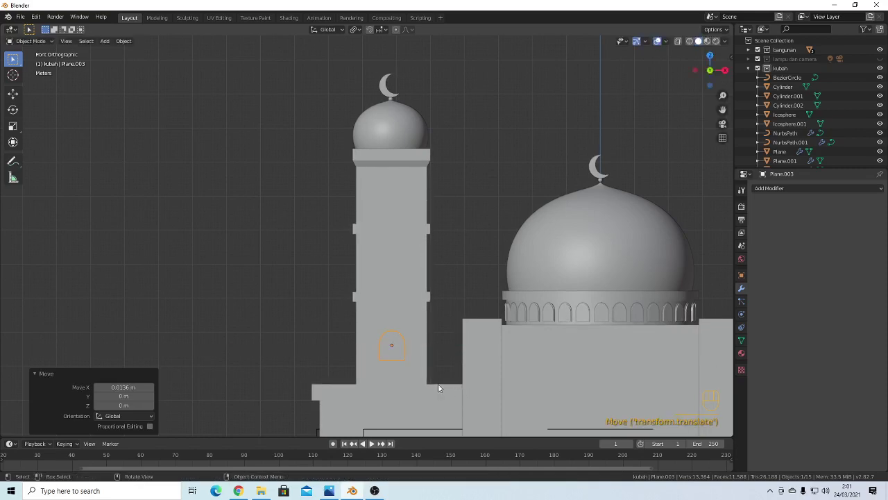
In left view, move the arch about 1.77 m along the Y axis to the minaret's front wall
key(grave)
key(4)
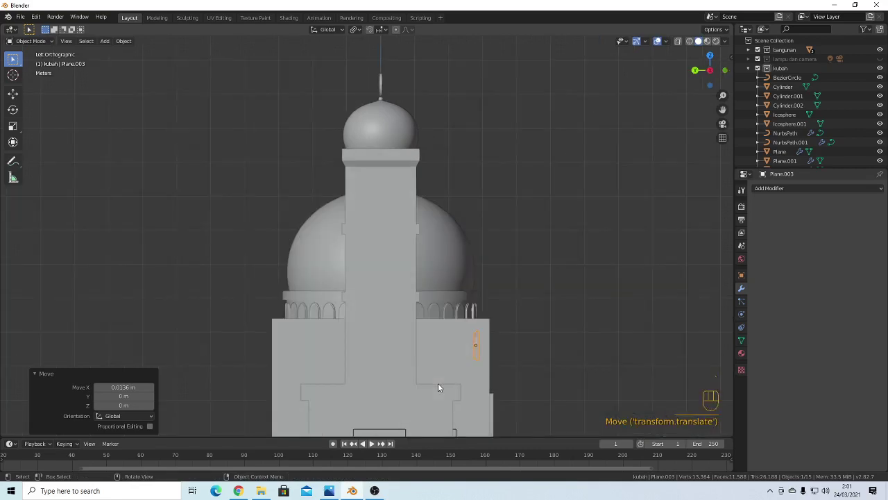
key(g)
key(y)
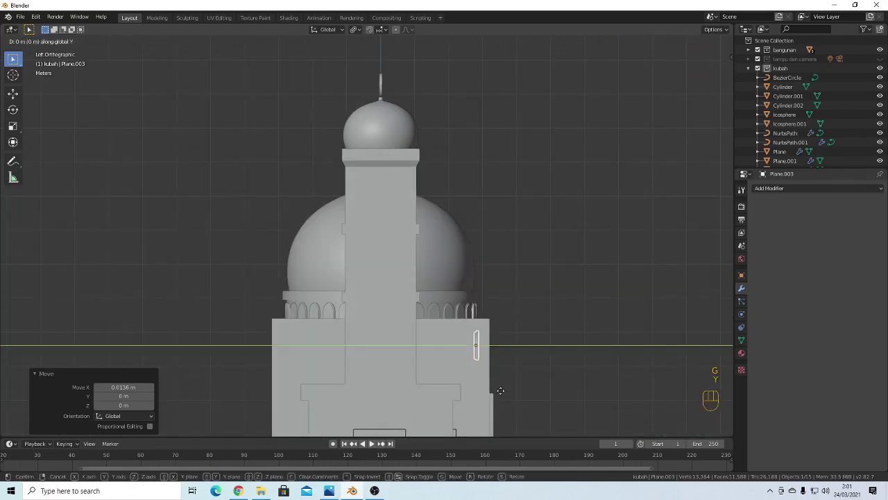
click(439, 384)
Rotate the arch 180° about the Z axis and shift it about -0.086 m in Y so it protrudes from the minaret wall
middle_drag(440, 384, 489, 350)
scroll(448, 352, up, 4)
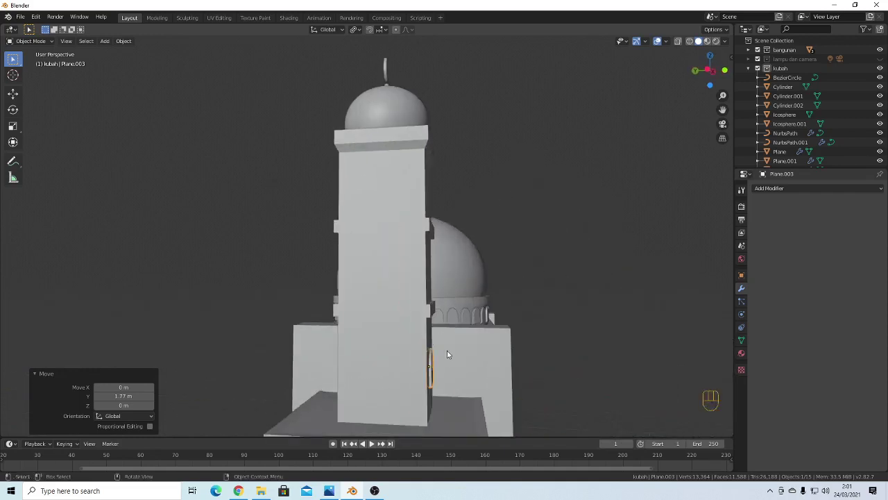
middle_drag(495, 398, 430, 287)
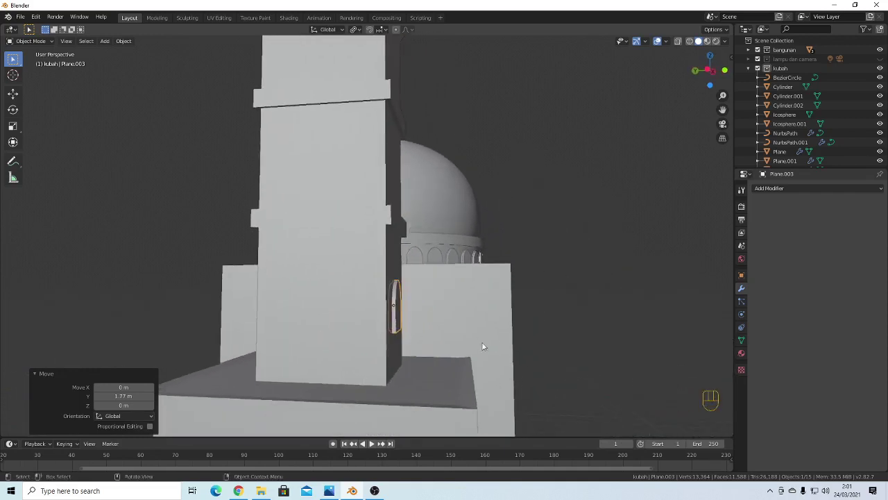
click(574, 320)
middle_drag(574, 320, 435, 355)
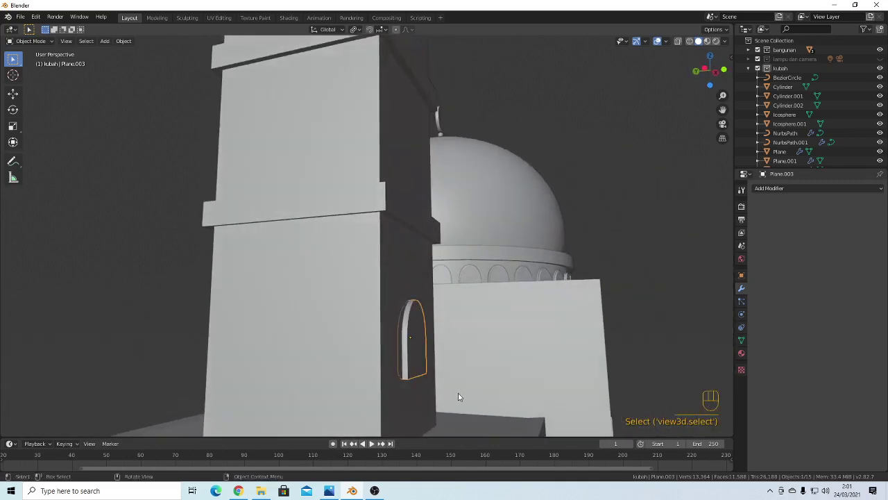
text(rz180)
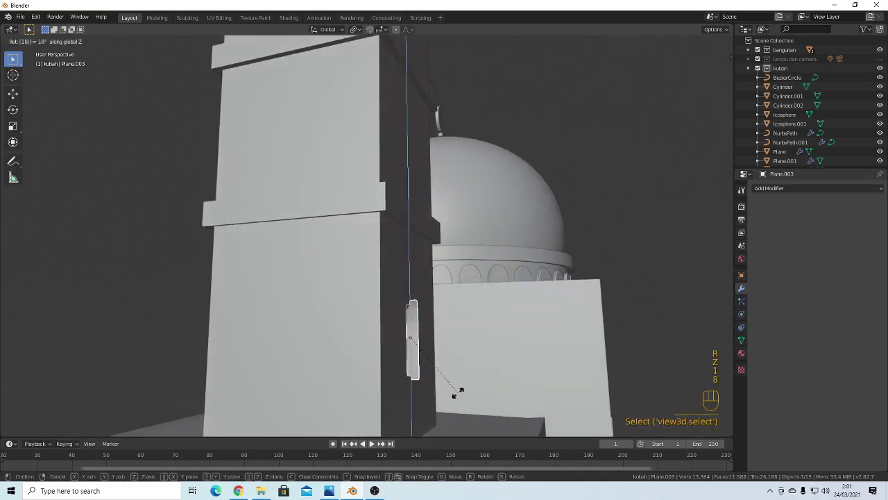
key(Return)
key(g)
key(y)
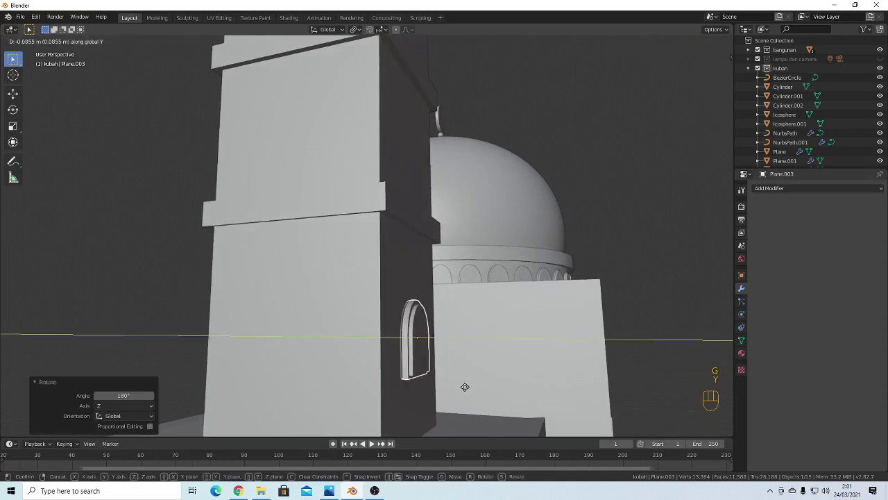
click(466, 388)
Enter Edit Mode on the minaret's arch and select its inner panel face
key(Tab)
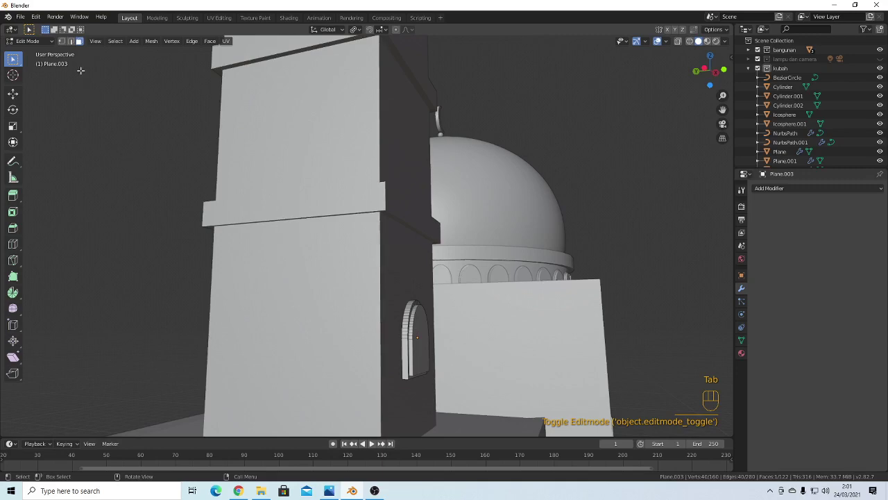
click(421, 353)
scroll(482, 383, up, 1)
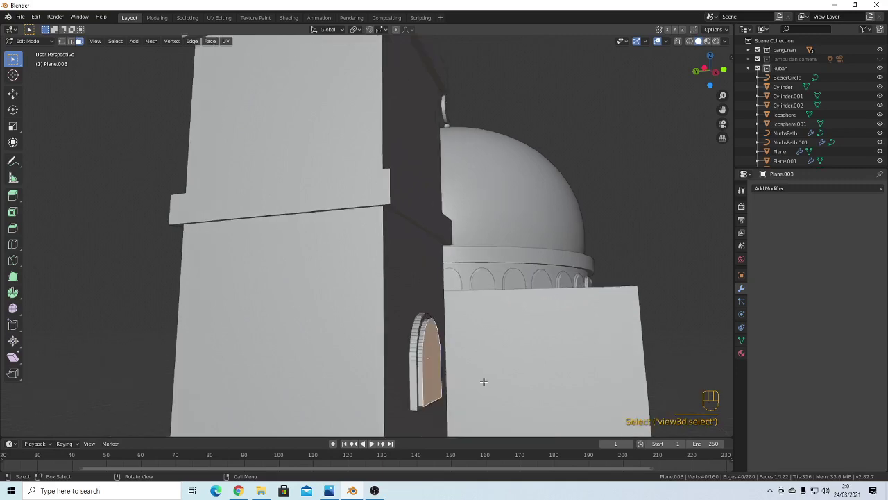
middle_drag(484, 381, 437, 353)
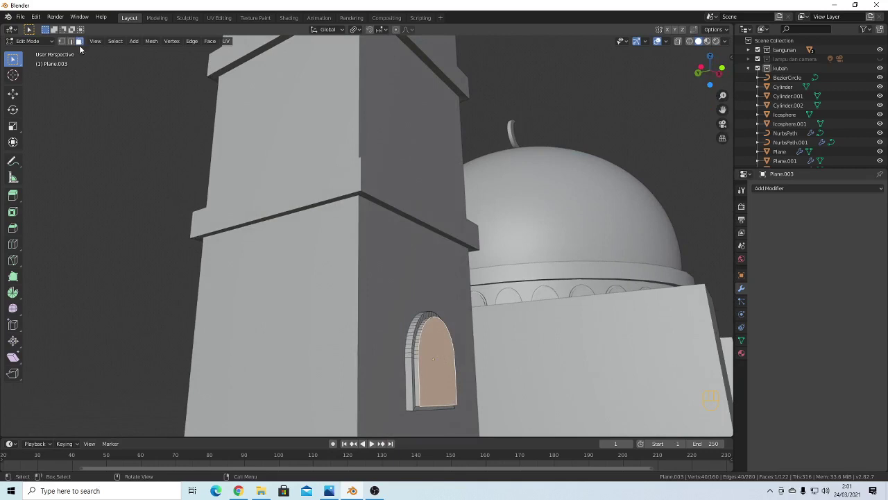
alt+shift+click(416, 353)
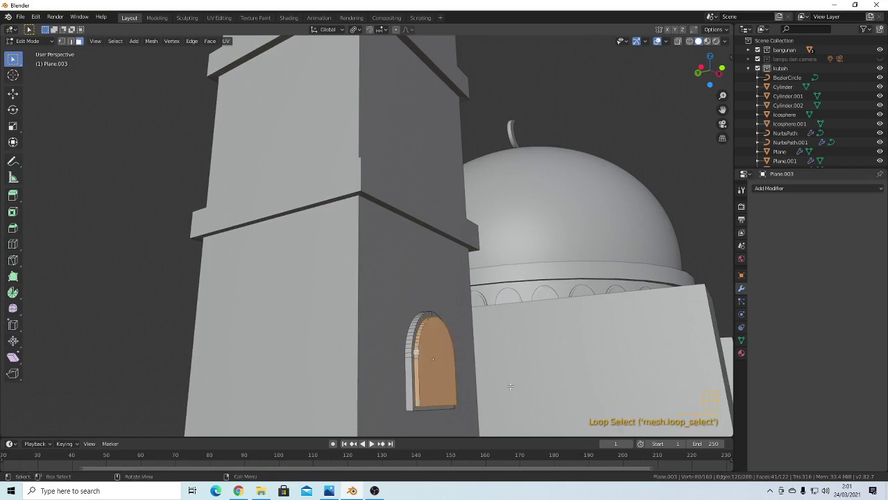
middle_drag(416, 353, 515, 405)
key(g)
key(y)
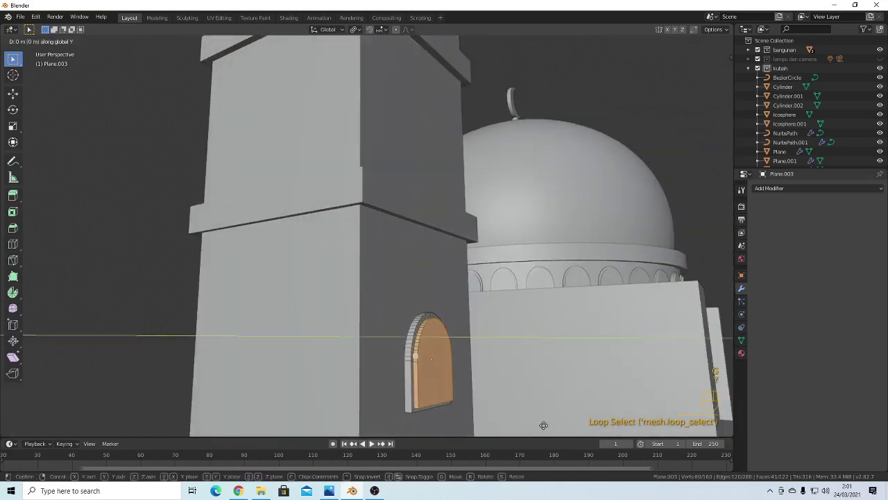
click(537, 424)
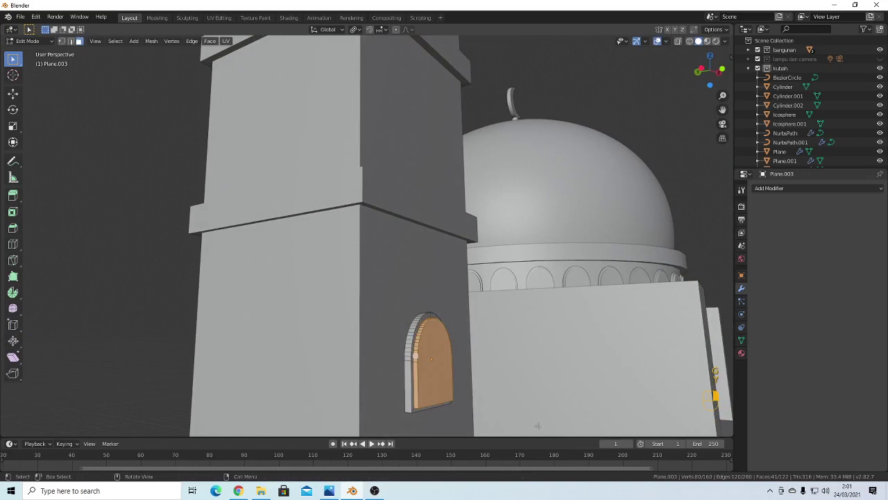
Recess only the arch's inner panel face by about 0.104 m along Y and return to Object Mode
click(436, 369)
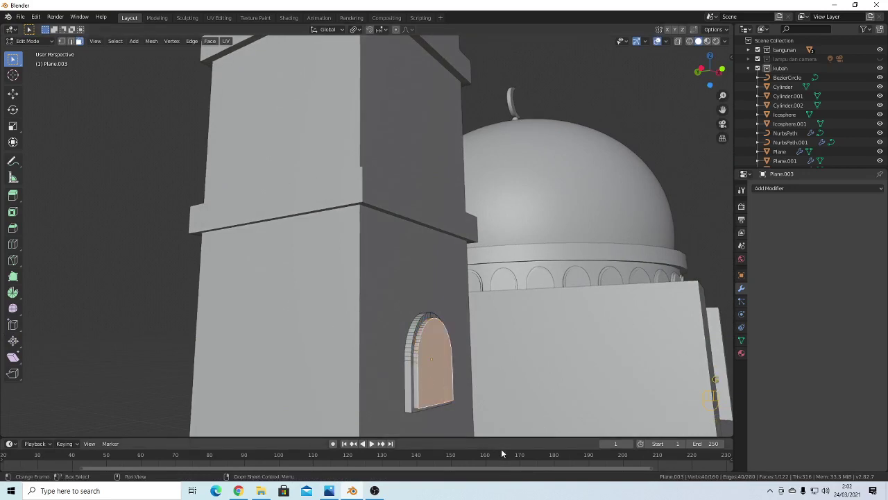
key(g)
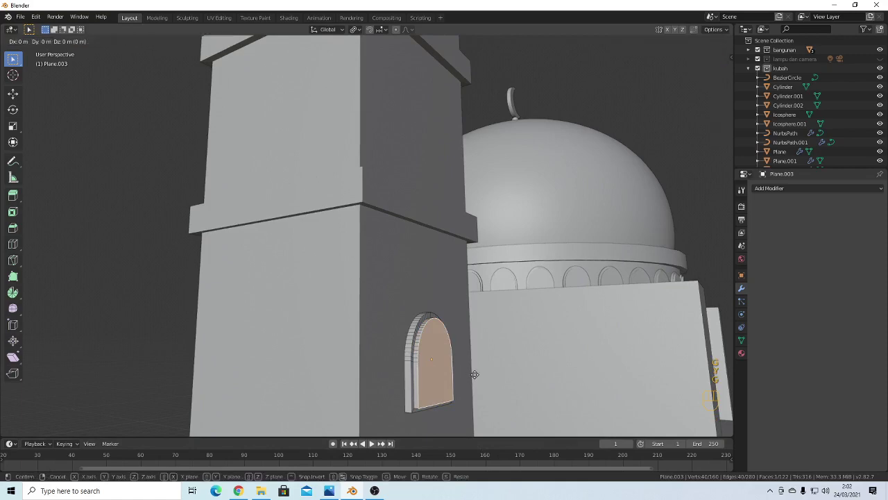
key(y)
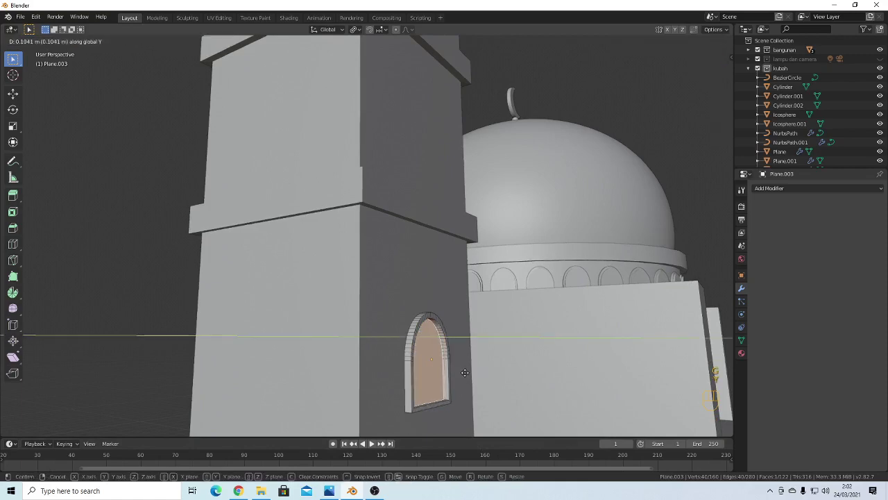
click(465, 372)
key(Tab)
Add an Array modifier to the arched window and set its X relative offset to 0
middle_drag(465, 373, 423, 375)
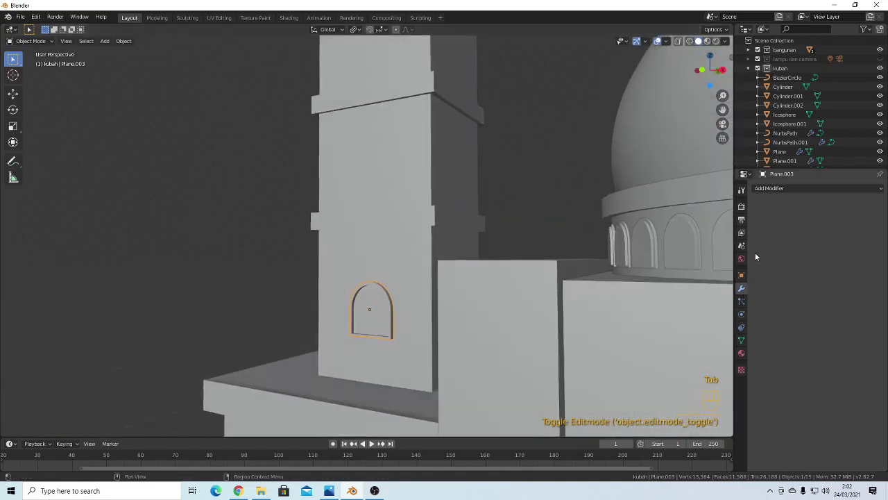
click(782, 188)
click(694, 209)
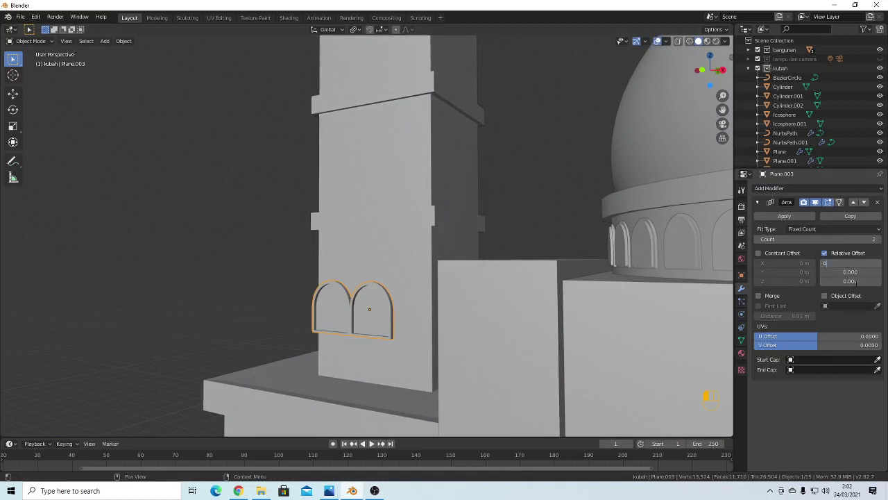
key(Return)
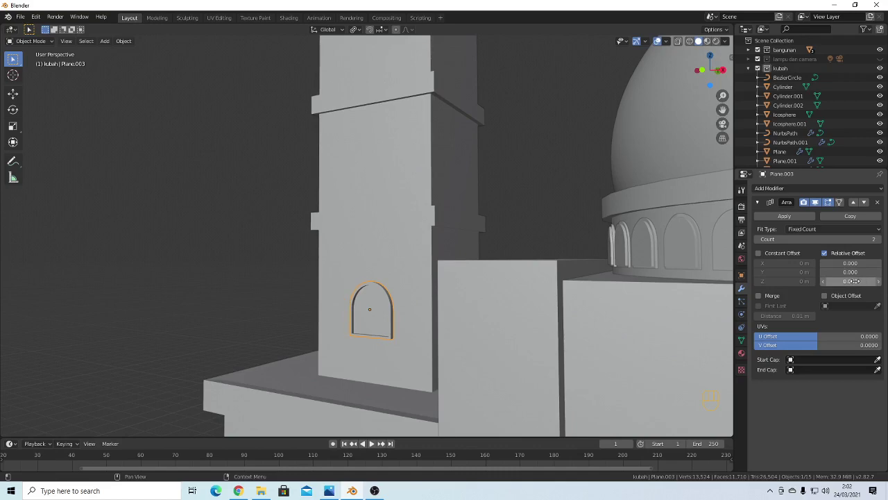
Try a Z relative offset of -4 for the window array and reset it to 0
drag(851, 281, 823, 281)
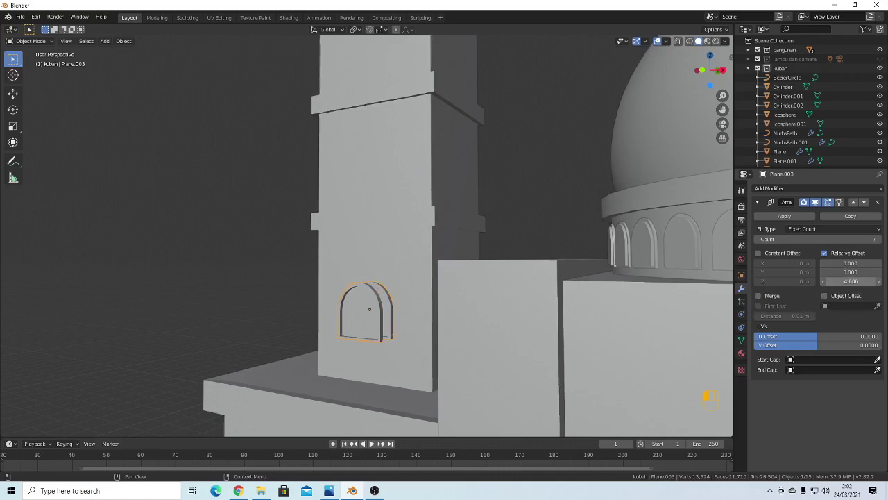
click(864, 281)
text(0)
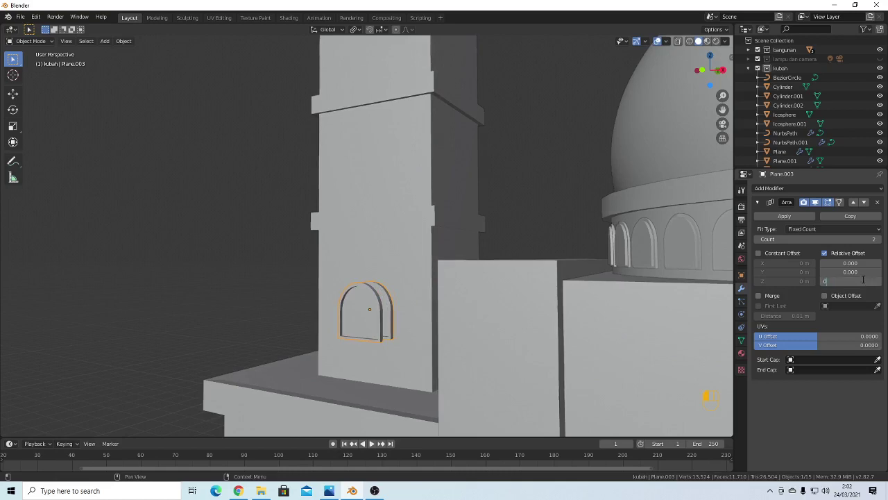
key(Return)
Stack three windows up the minaret using an array count of 3 and a Y relative offset of 2.6
drag(861, 272, 883, 272)
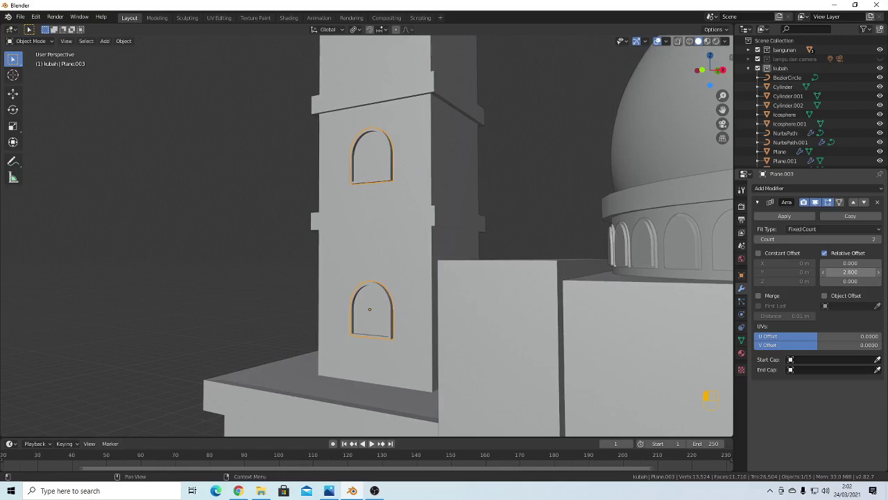
scroll(419, 209, down, 4)
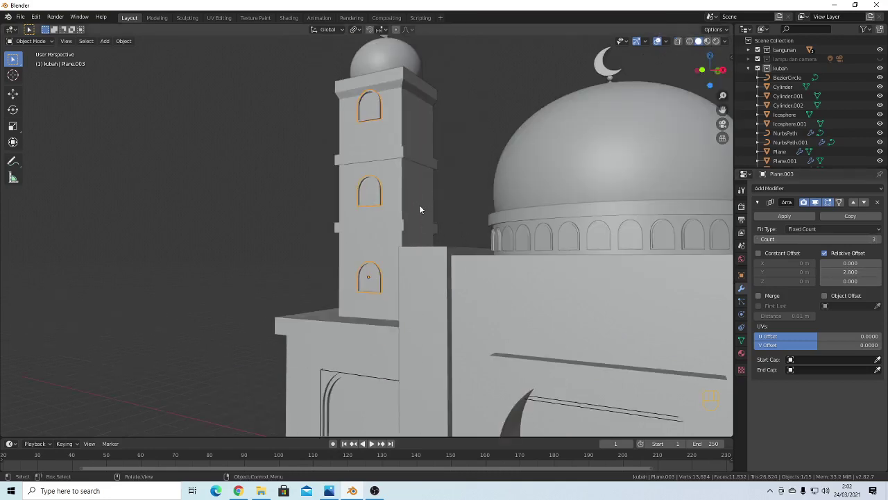
drag(851, 272, 844, 272)
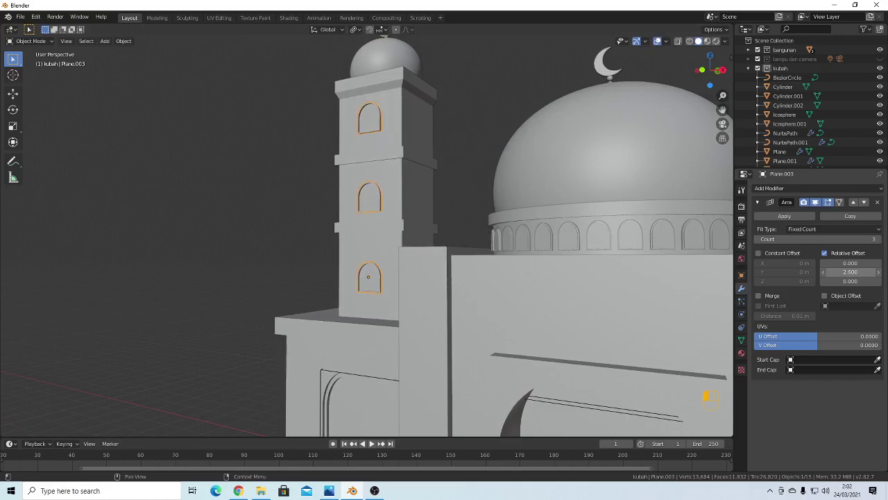
Check the mosque in Material Preview and Rendered shading with the window in Edit Mode, and return to Solid shading
scroll(461, 256, down, 3)
mouse_move(461, 256)
middle_down()
mouse_move(537, 281)
mouse_move(407, 274)
mouse_move(568, 128)
middle_up()
key(Tab)
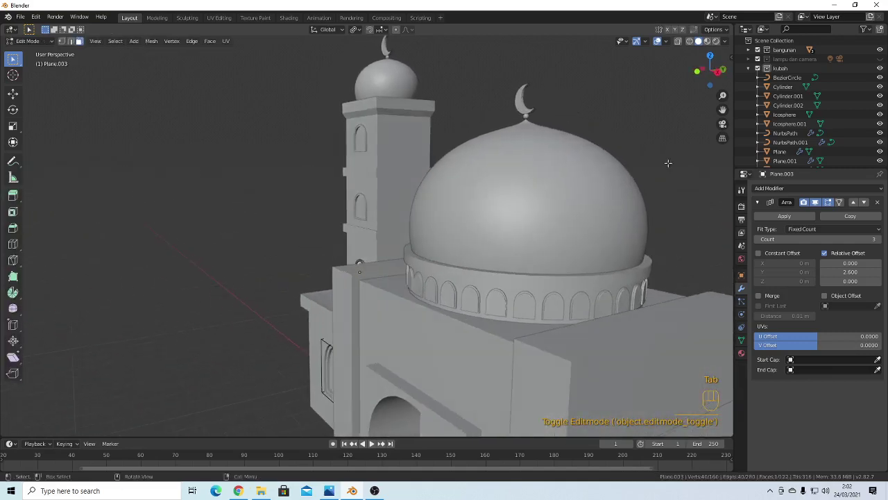
click(708, 41)
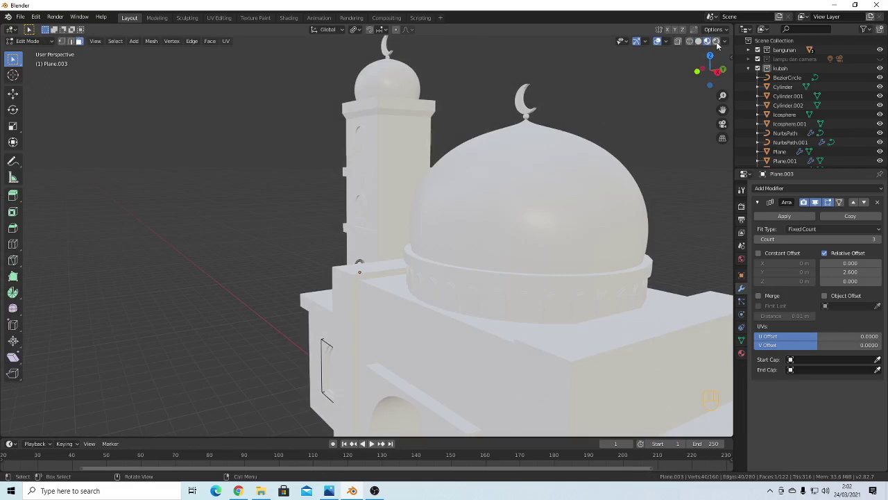
click(717, 40)
scroll(378, 221, up, 2)
mouse_move(388, 203)
middle_down()
mouse_move(424, 206)
mouse_move(403, 202)
middle_up()
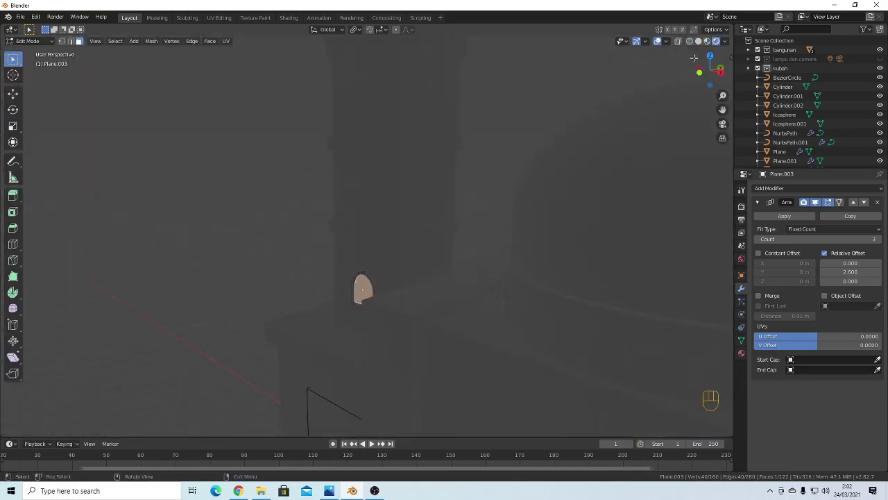
click(699, 41)
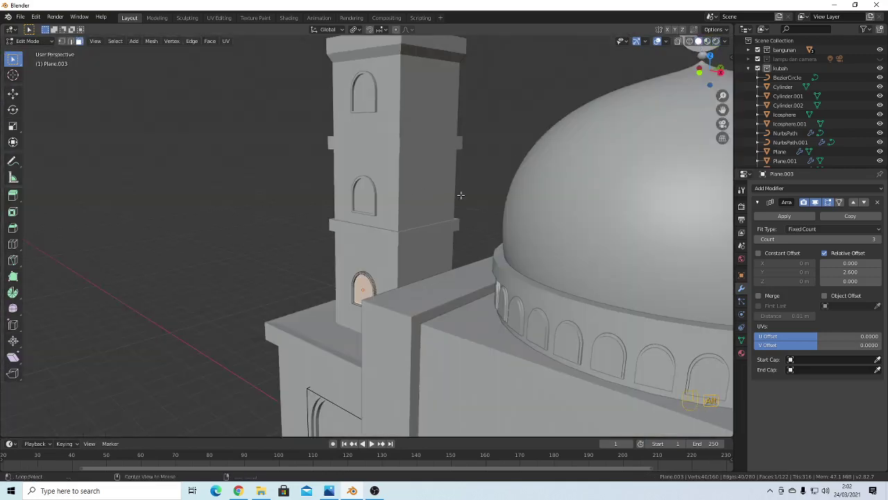
key(alt+z)
middle_drag(426, 193, 473, 205)
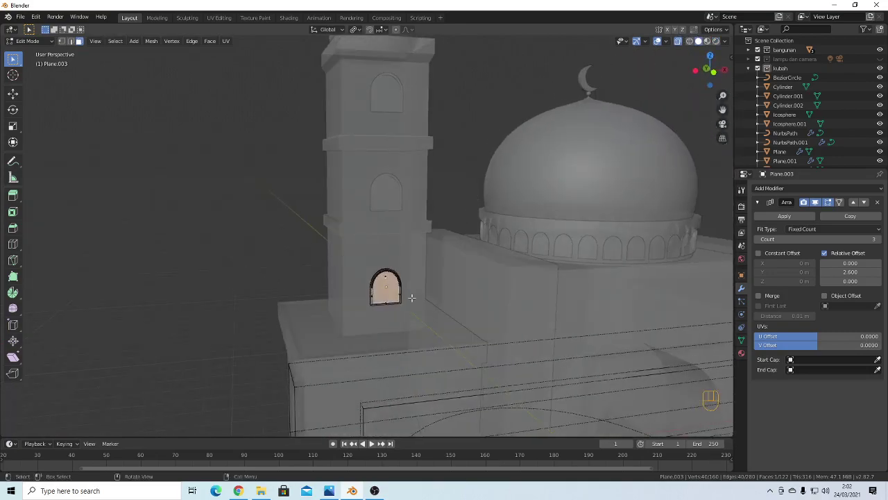
key(a)
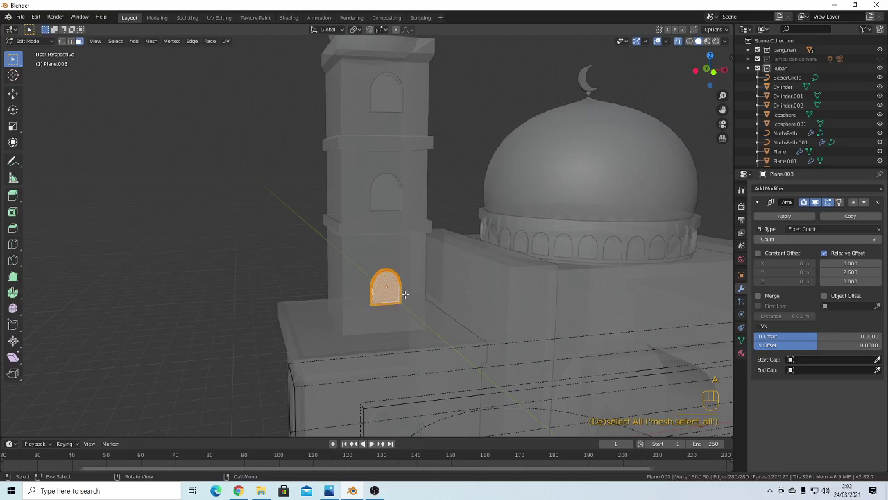
key(Tab)
click(650, 53)
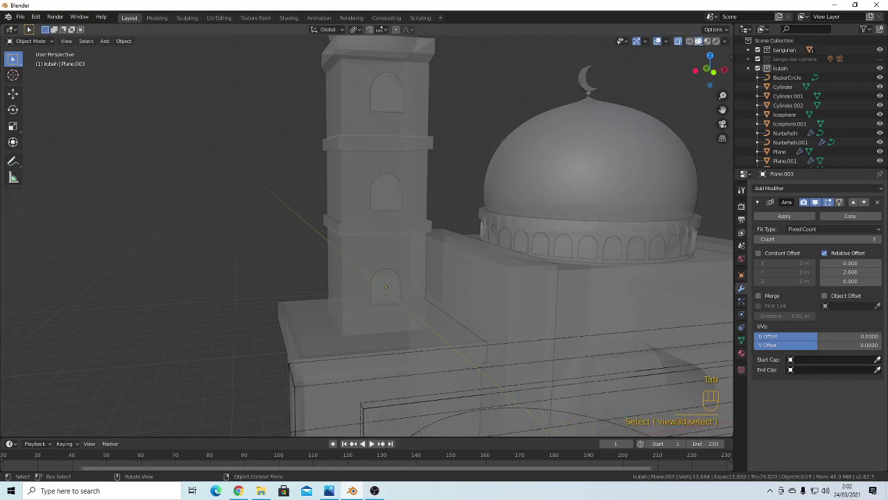
key(alt+z)
click(396, 289)
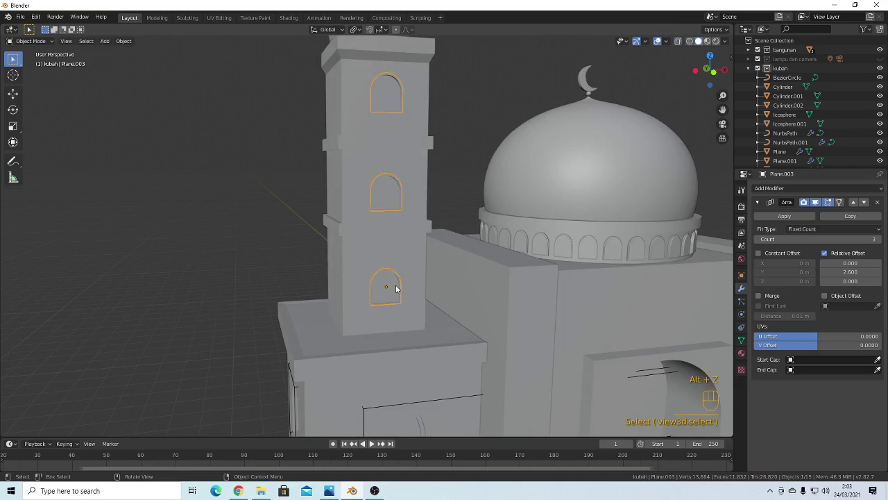
Raise the whole window mesh 0.136 m along Z in Edit Mode and set the array's Y relative offset to 2.5
key(Tab)
key(a)
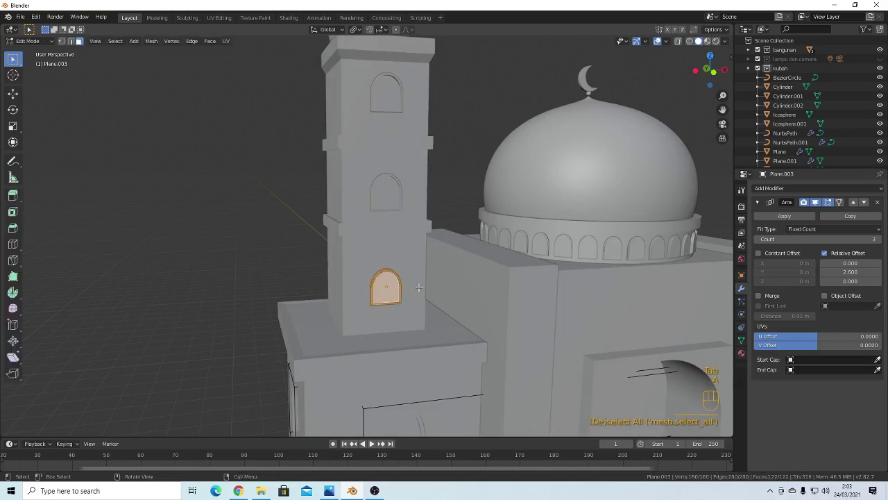
key(g)
key(z)
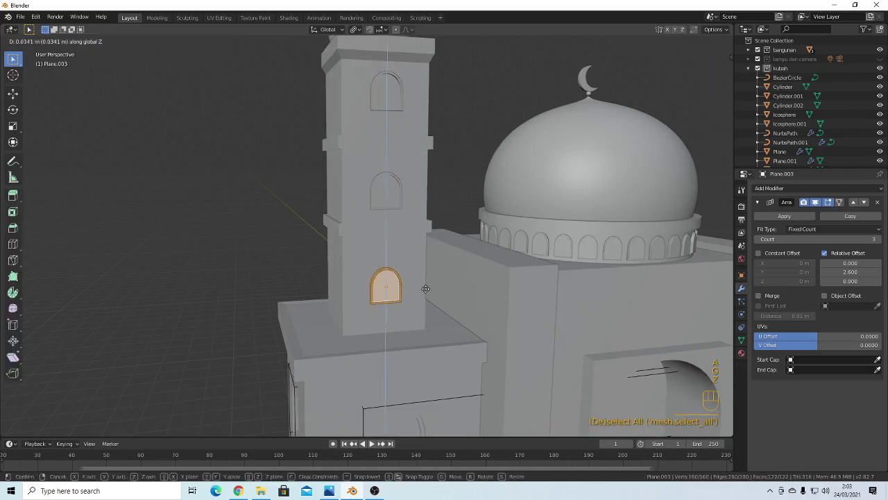
click(426, 284)
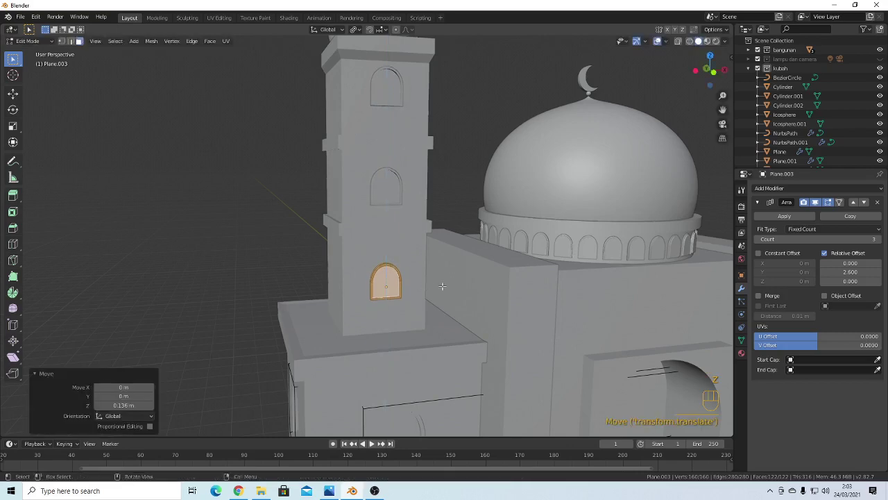
click(825, 276)
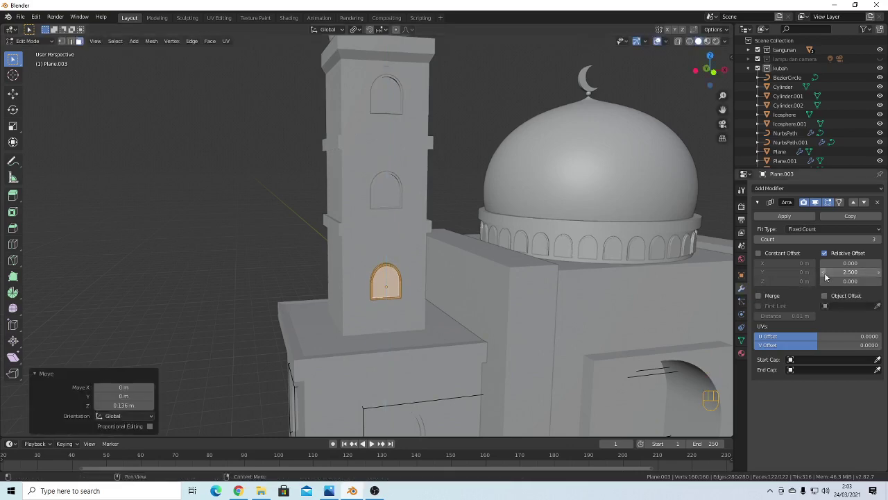
key(Tab)
Deselect the windows and compare the whole mosque with the Ramadan Mubarak illustration in the Chrome browser
scroll(457, 228, down, 2)
middle_drag(453, 222, 410, 215)
scroll(410, 215, down, 2)
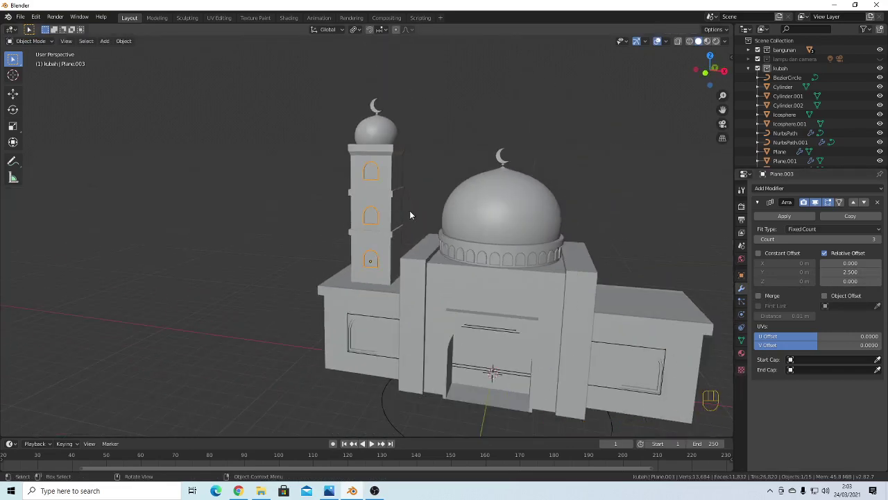
click(443, 150)
scroll(499, 226, down, 4)
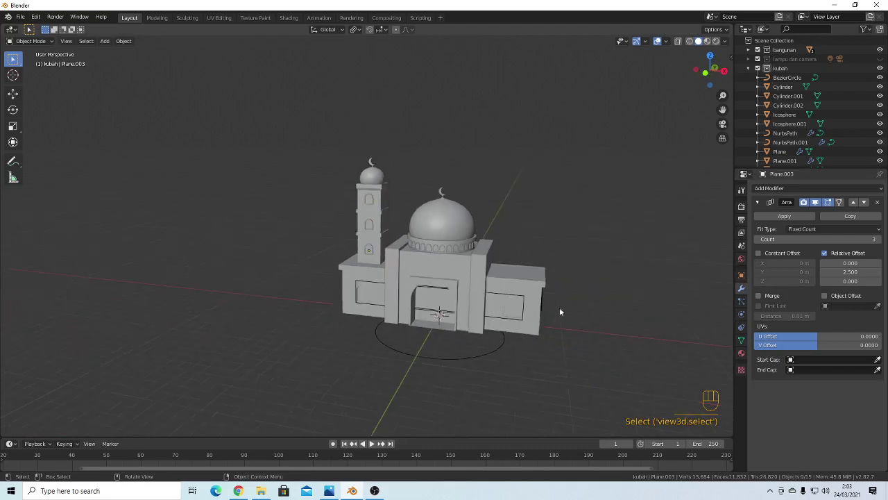
middle_drag(559, 308, 537, 310)
click(238, 490)
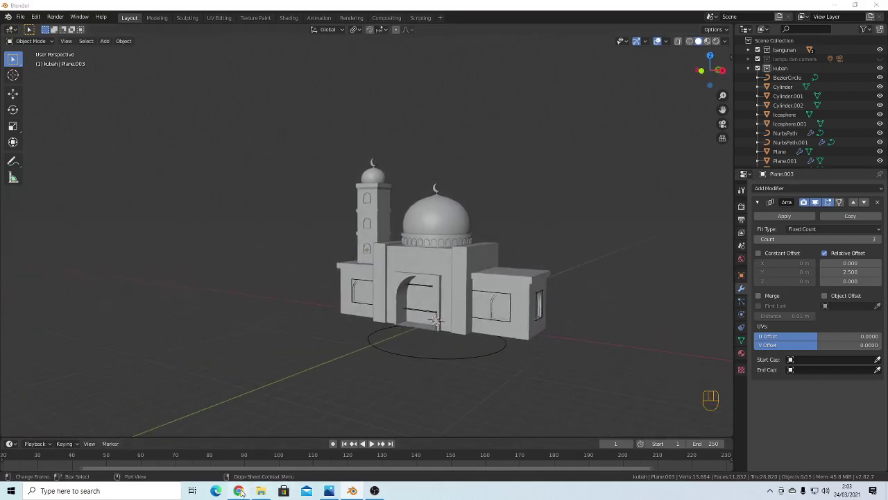
click(239, 490)
scroll(511, 285, up, 1)
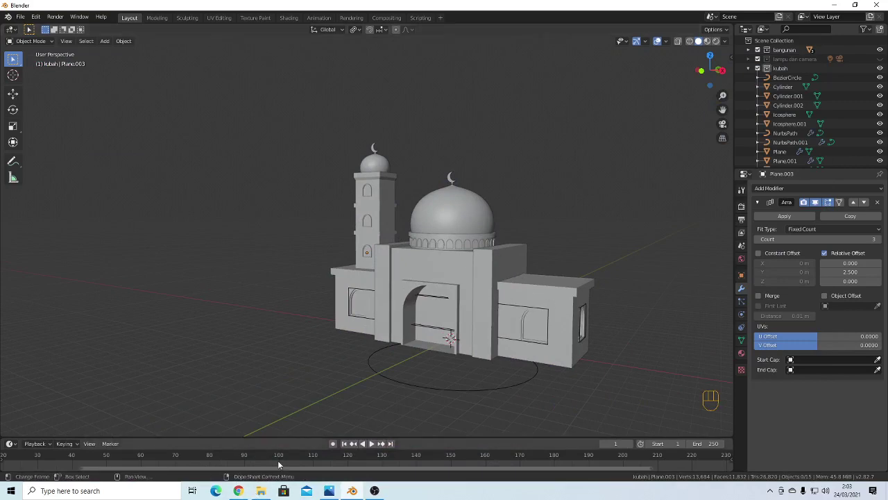
click(238, 491)
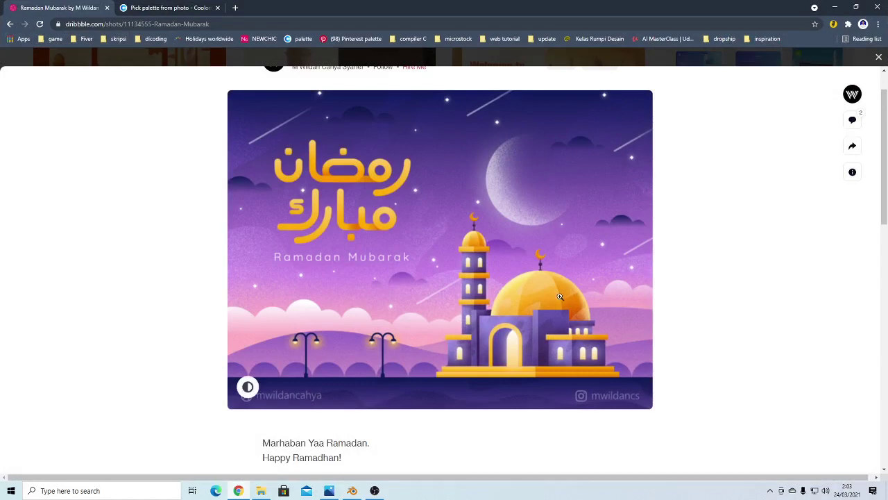
click(833, 7)
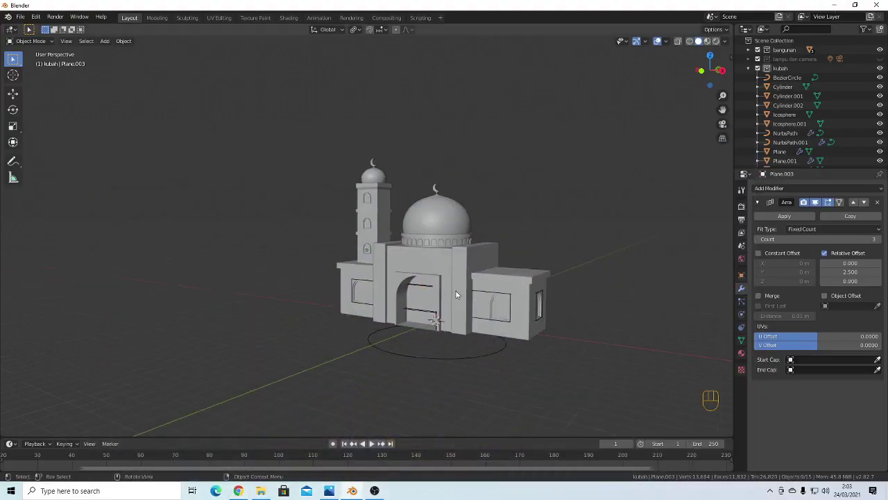
Examine the whole mosque model from several angles, up close and from a distance
scroll(455, 281, up, 3)
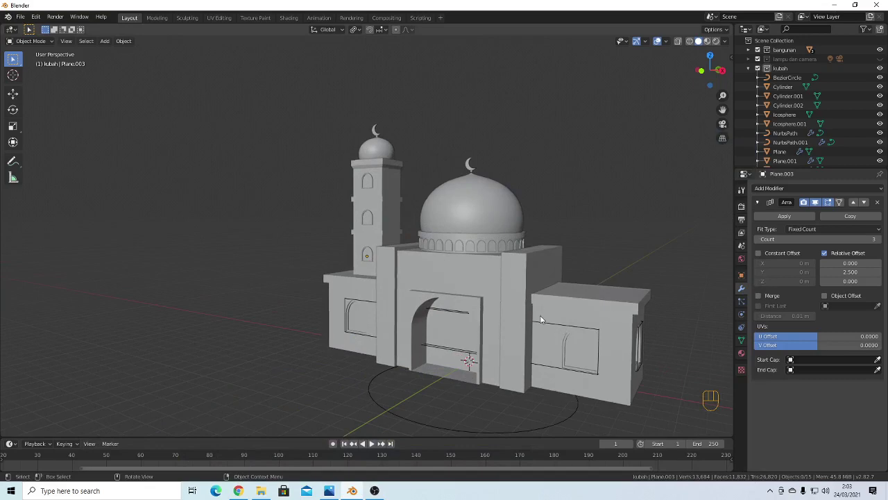
middle_drag(542, 319, 413, 303)
scroll(412, 304, up, 2)
middle_drag(499, 320, 513, 292)
scroll(496, 284, down, 3)
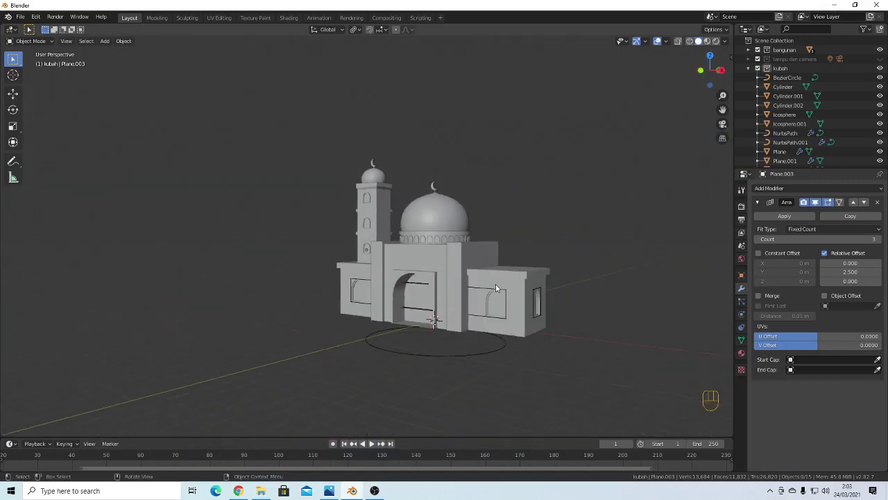
scroll(496, 288, up, 3)
scroll(550, 281, up, 2)
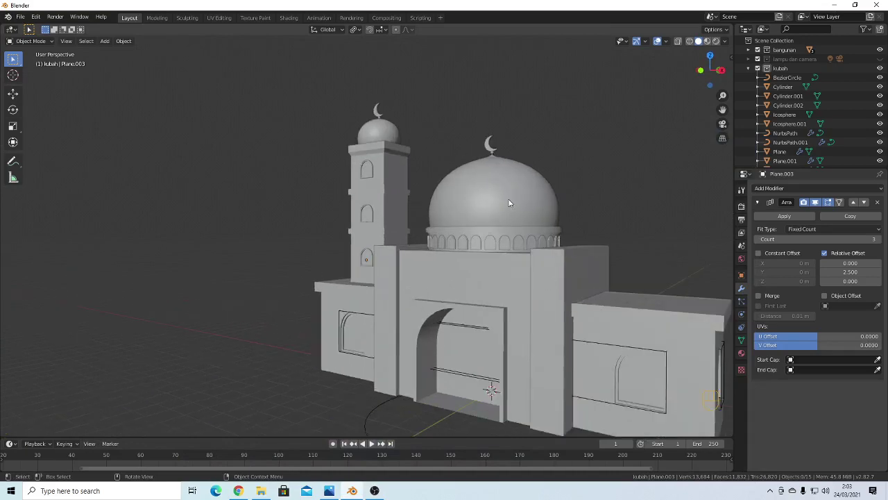
scroll(509, 202, down, 3)
middle_drag(503, 234, 472, 245)
Try reshaping the main building by scaling it 0.755 along Z, enlarging it uniformly, and rescaling it 0.846 along Z
click(399, 269)
middle_drag(515, 274, 540, 272)
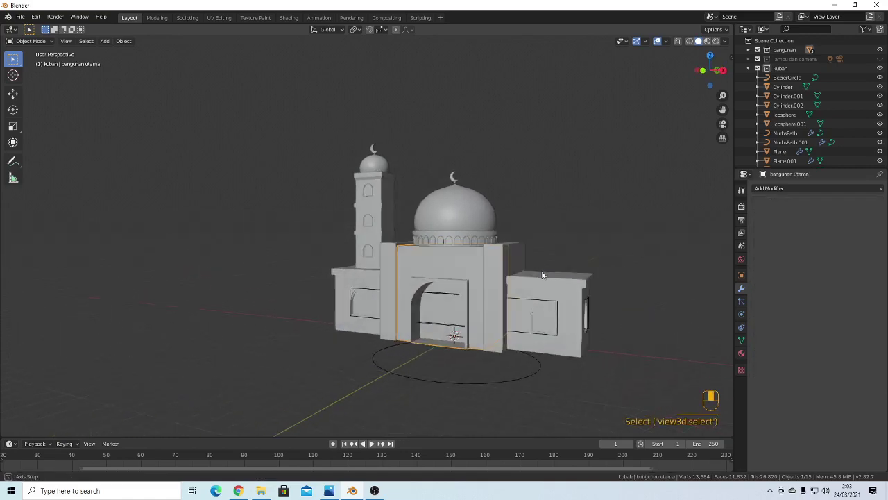
key(s)
key(z)
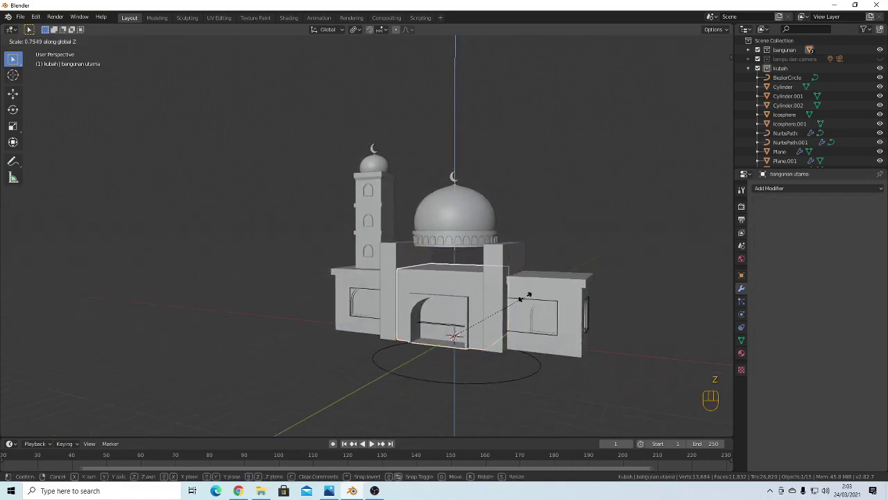
click(521, 296)
key(s)
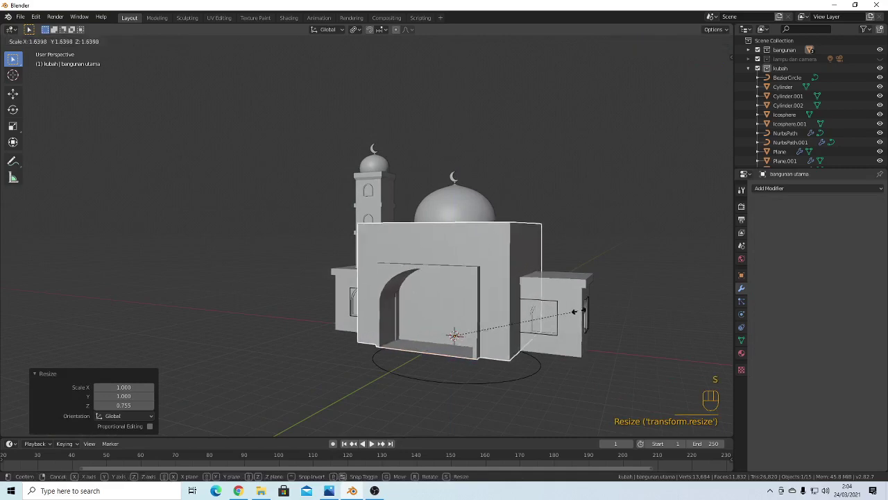
key(s)
key(z)
click(572, 309)
scroll(578, 285, down, 4)
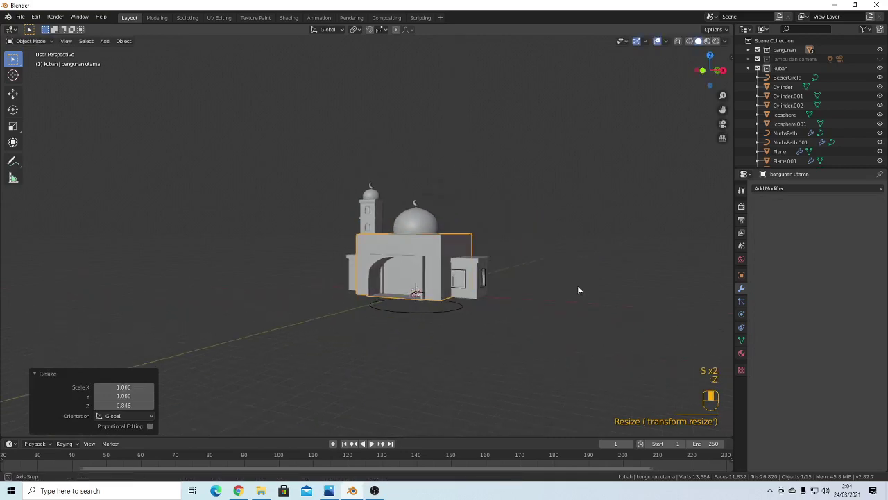
middle_drag(578, 286, 541, 285)
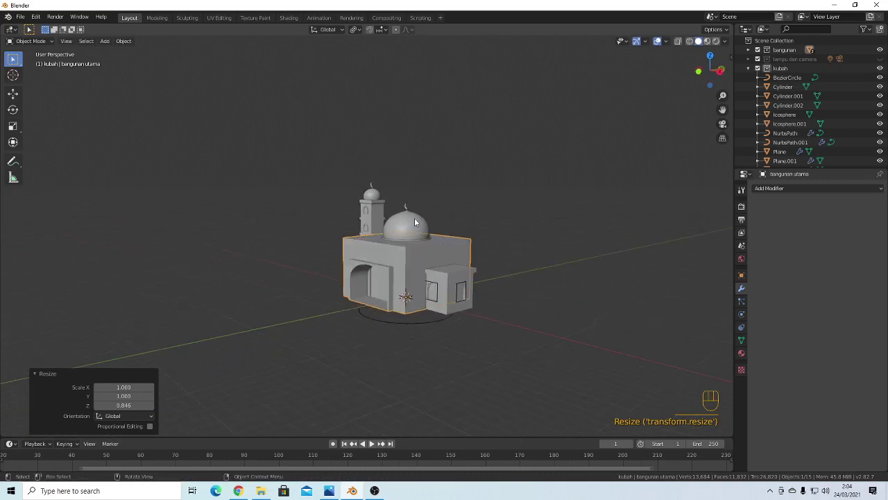
Try enlarging the main dome uniformly by 2.012 and raising it 3.7 m along Z
click(417, 223)
key(s)
click(504, 249)
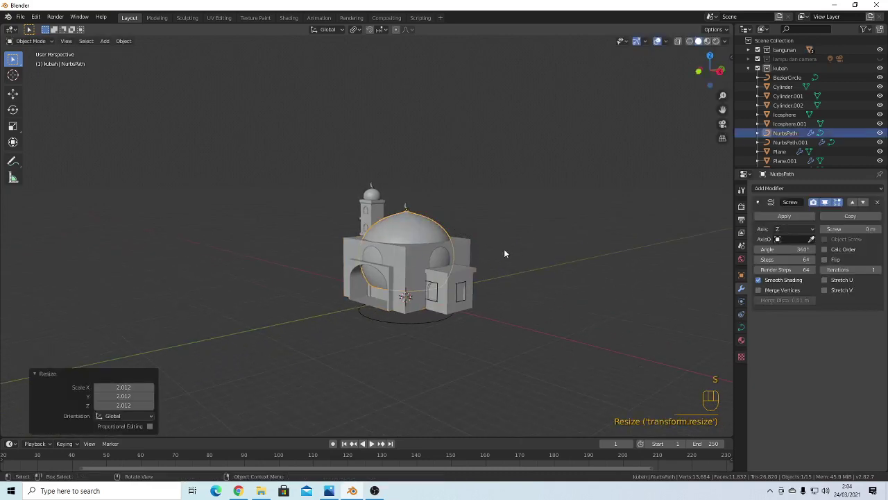
key(g)
key(z)
click(519, 229)
Try flattening the main dome to 0.8 along Z and lowering it 2.46 m
key(s)
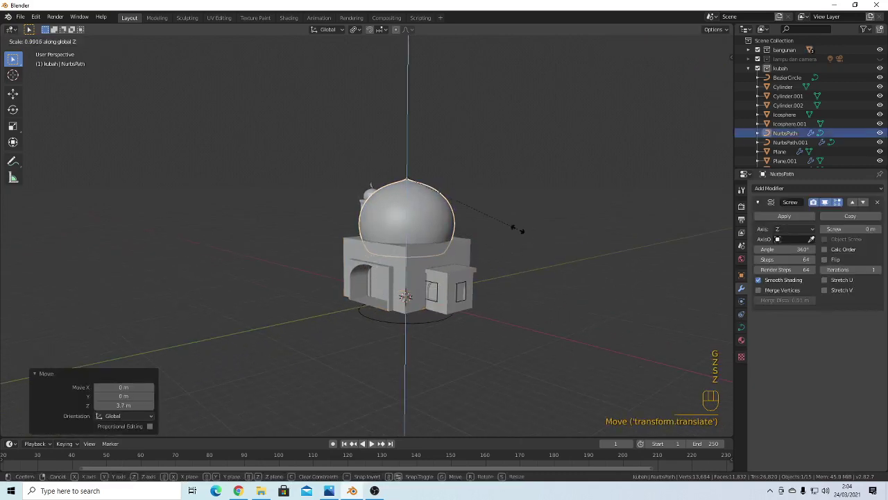
key(z)
click(490, 219)
key(g)
key(z)
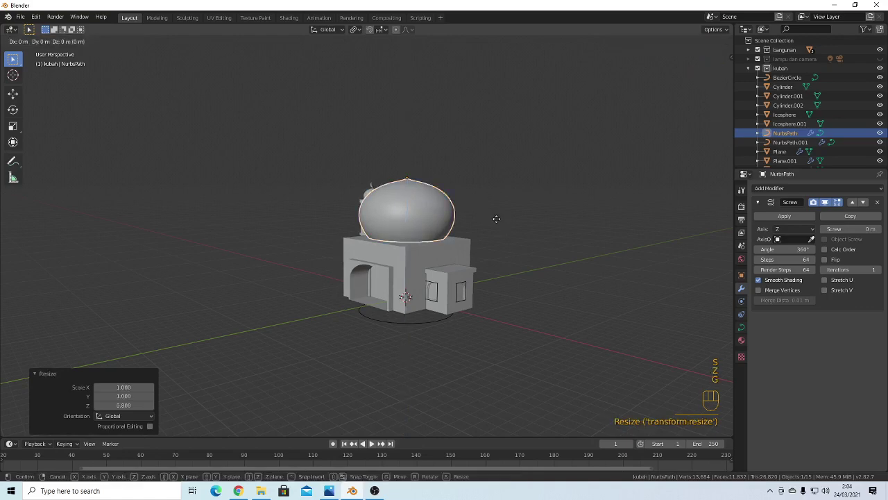
click(492, 240)
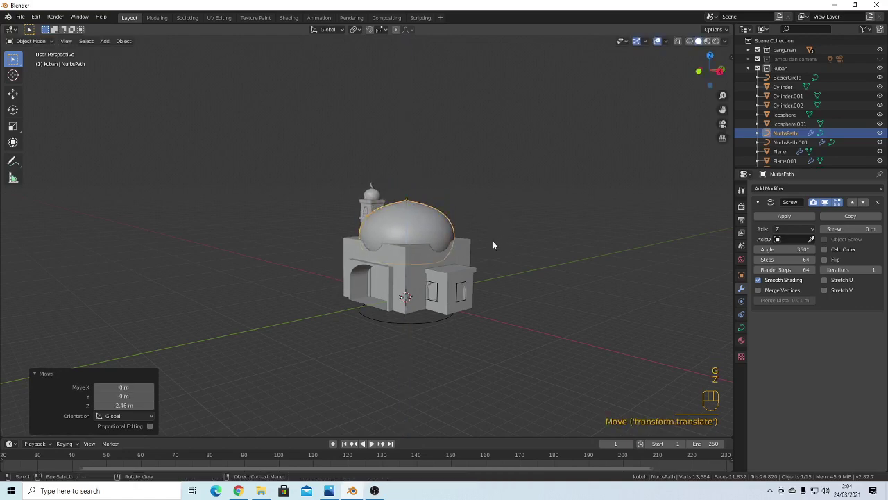
Try enlarging the main dome uniformly once more over the roof of the main building
middle_drag(492, 240, 434, 244)
key(s)
click(542, 254)
middle_drag(399, 273, 506, 258)
Undo all the trial scaling and moving of the main dome and the main building
key(ctrl+z)
key(ctrl+z)
key(ctrl+z)
key(ctrl+z)
key(ctrl+z)
key(ctrl+z)
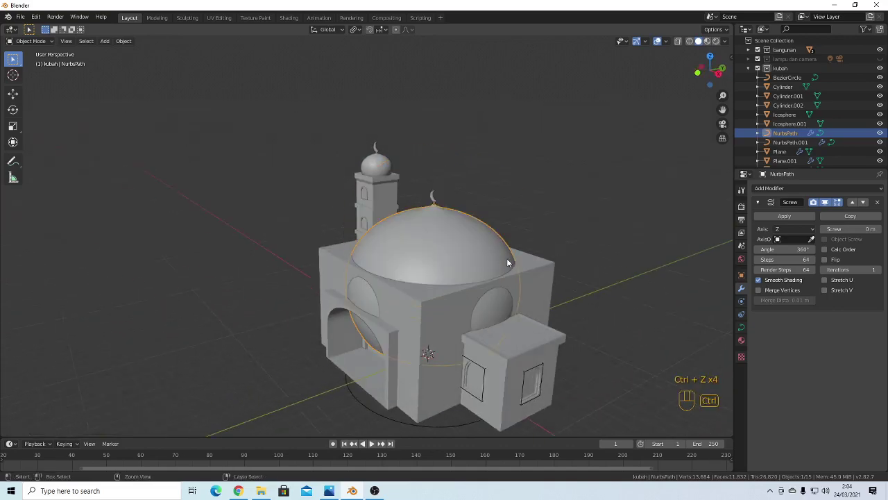
key(ctrl+z)
key(ctrl+z)
key(ctrl+z)
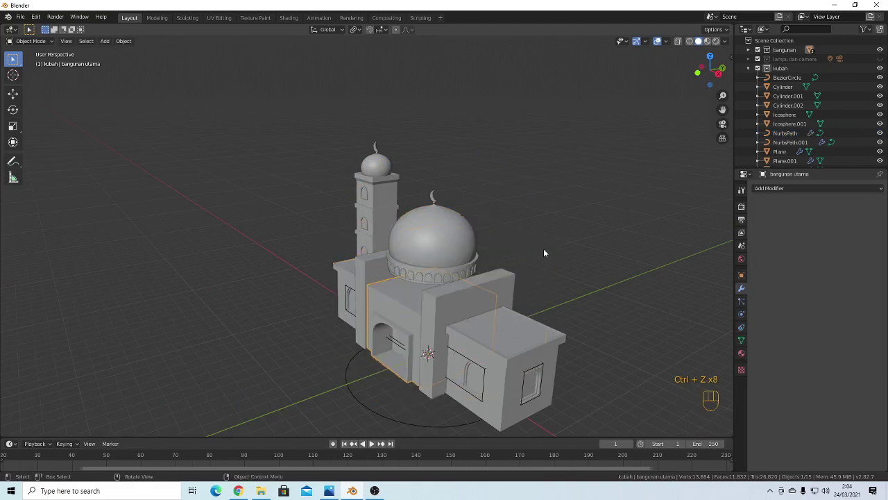
key(ctrl+z)
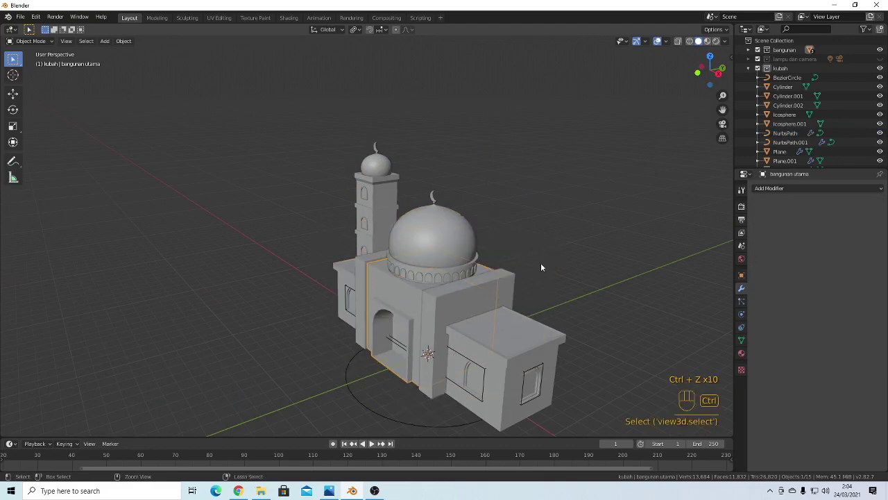
Inspect the mosque's front facade, domes and minaret in Solid shading from near and far
middle_drag(449, 297, 454, 280)
scroll(453, 281, up, 2)
scroll(454, 280, down, 3)
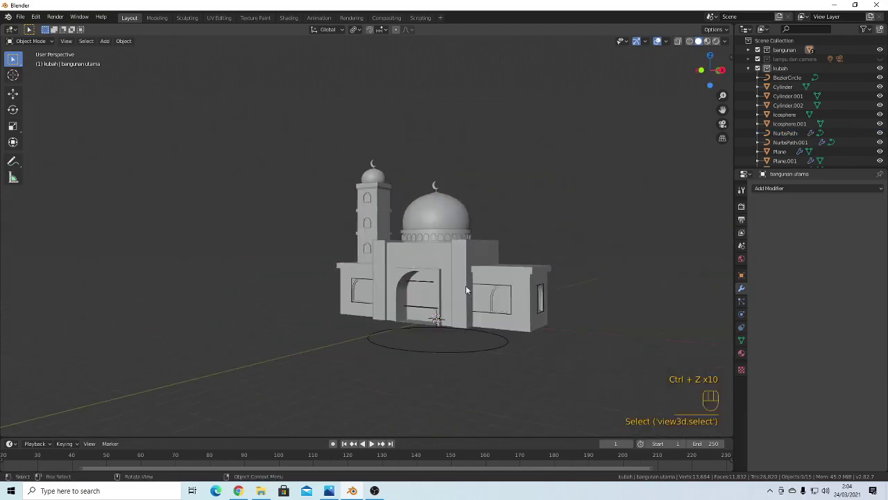
scroll(501, 304, up, 2)
mouse_move(502, 304)
middle_down()
mouse_move(535, 298)
mouse_move(509, 304)
middle_up()
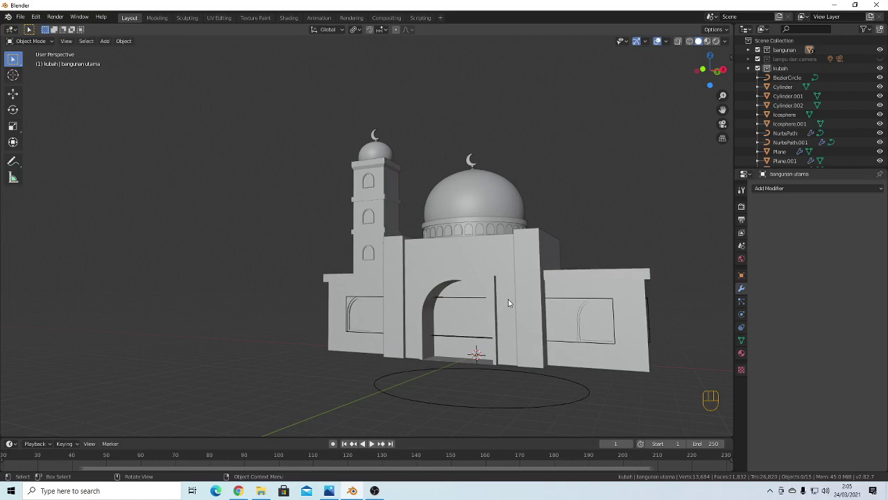
scroll(530, 277, down, 3)
middle_drag(516, 254, 553, 289)
scroll(545, 315, up, 2)
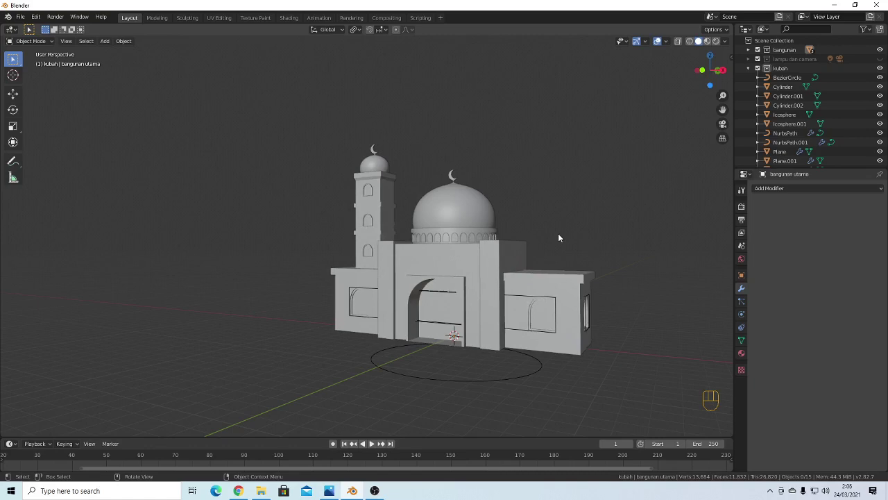
click(375, 490)
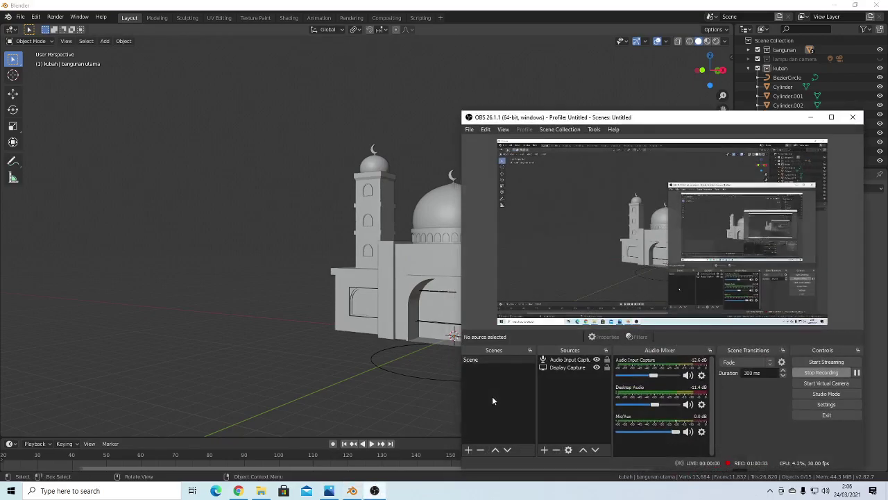